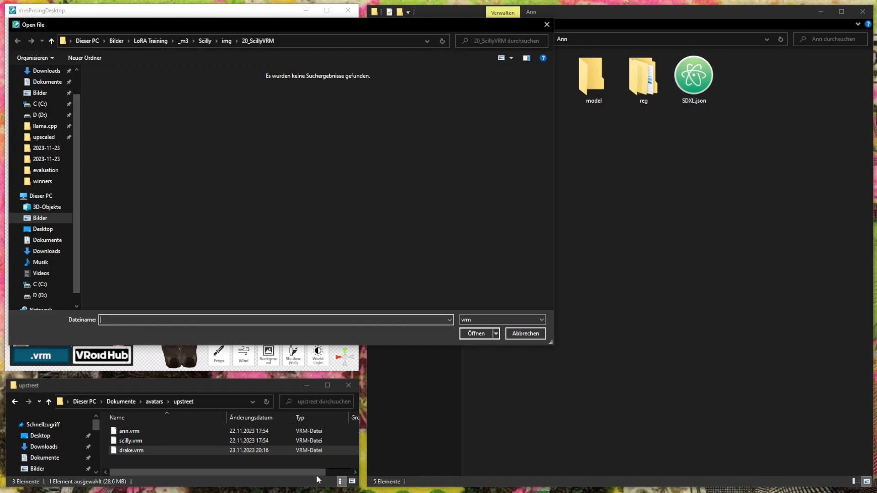
Load drake.vrm from the Documents\avatars\upstreet folder in place of the current avatar
click(289, 40)
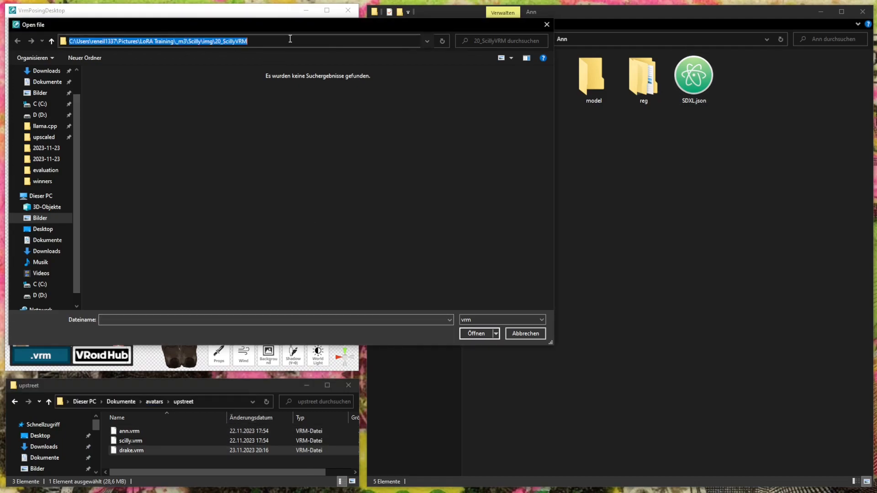
text(C:\Users\reneil1337\Documents\avatars\upstreet)
key(Return)
double_click(119, 95)
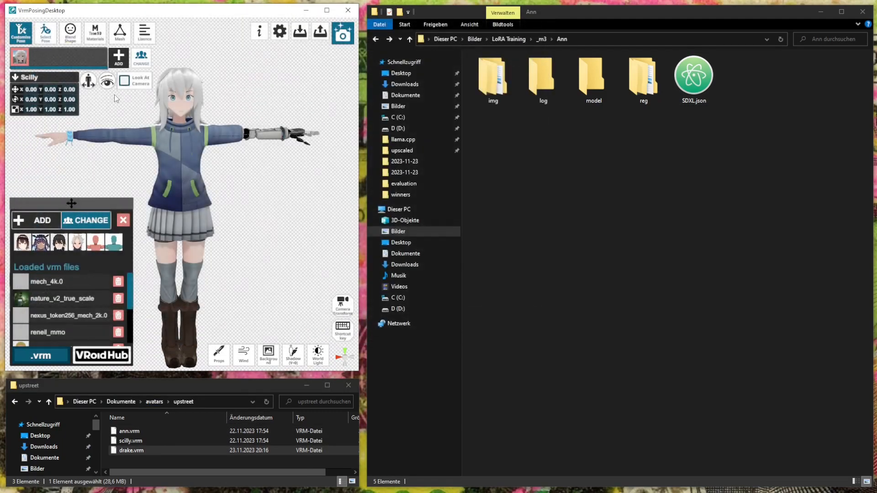
click(249, 180)
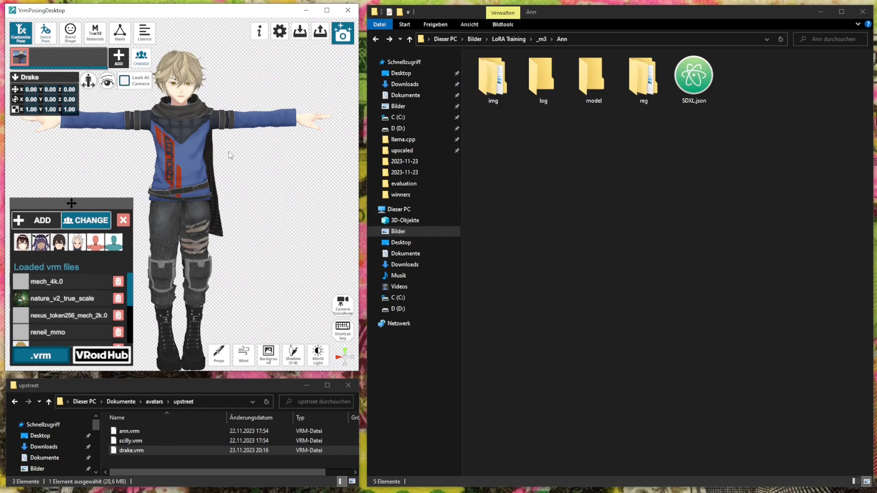
Preview the preset facial expressions on the avatar one after another
scroll(234, 158, up, 5)
scroll(251, 189, up, 2)
click(70, 32)
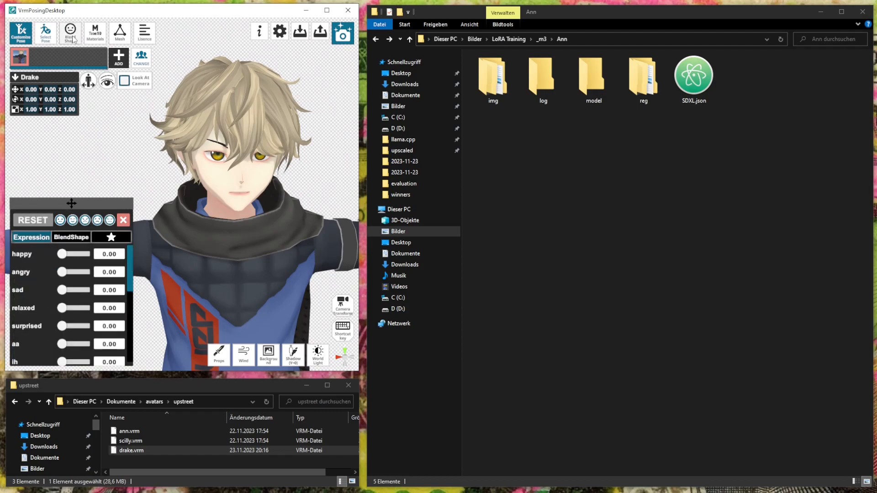
click(69, 222)
click(86, 224)
click(109, 222)
click(96, 222)
click(62, 222)
scroll(217, 203, down, 2)
scroll(218, 203, down, 3)
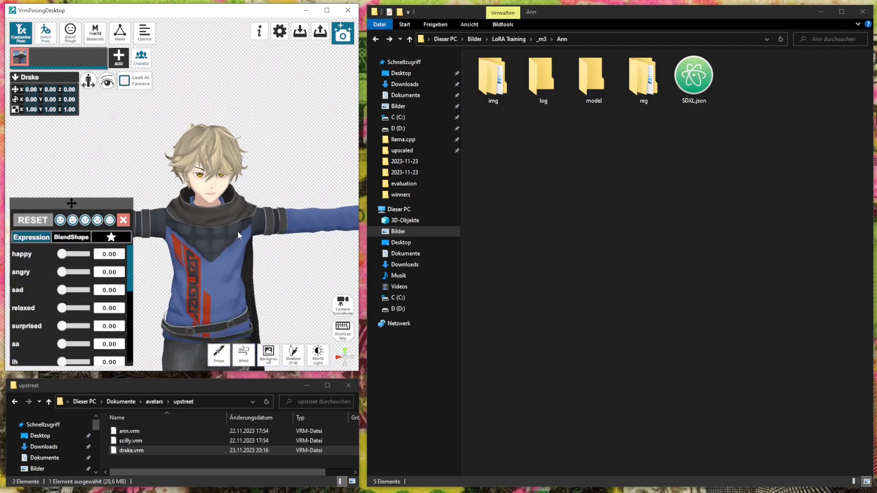
Try a preset standing pose with both hands raised in peace signs and check it from several angles
click(45, 32)
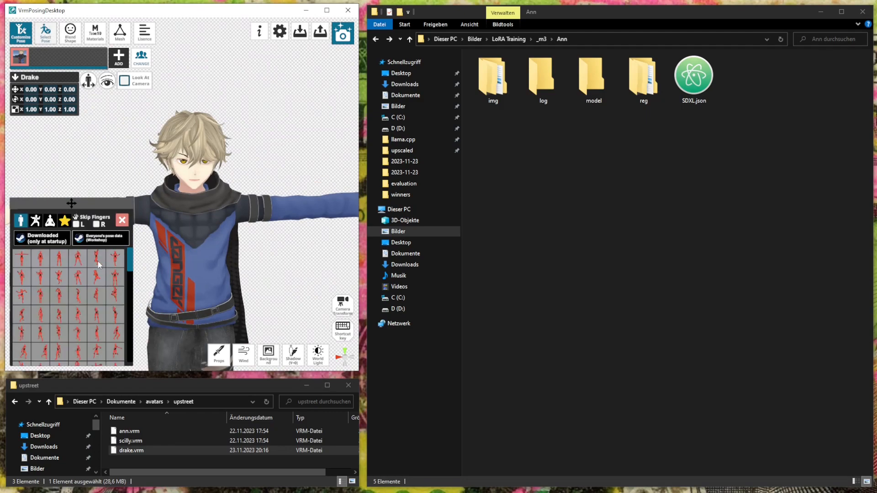
click(97, 260)
click(62, 281)
scroll(193, 221, up, 5)
right_drag(202, 217, 199, 206)
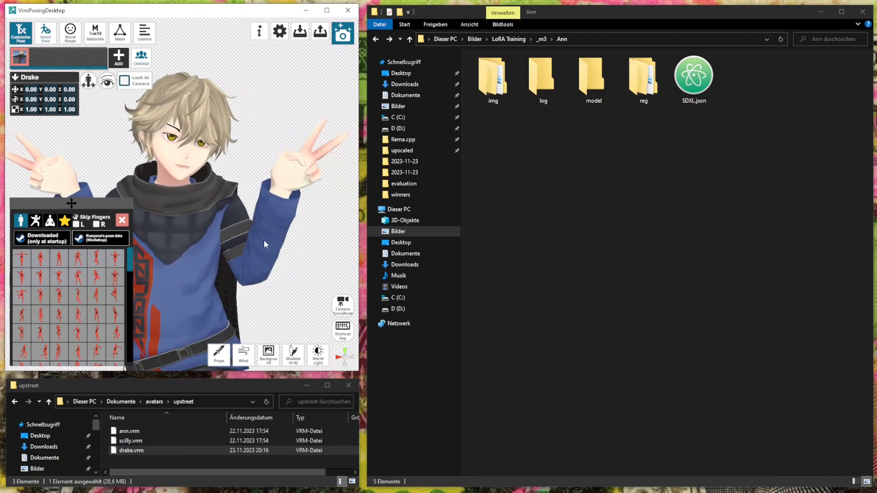
scroll(246, 233, down, 2)
scroll(274, 247, down, 3)
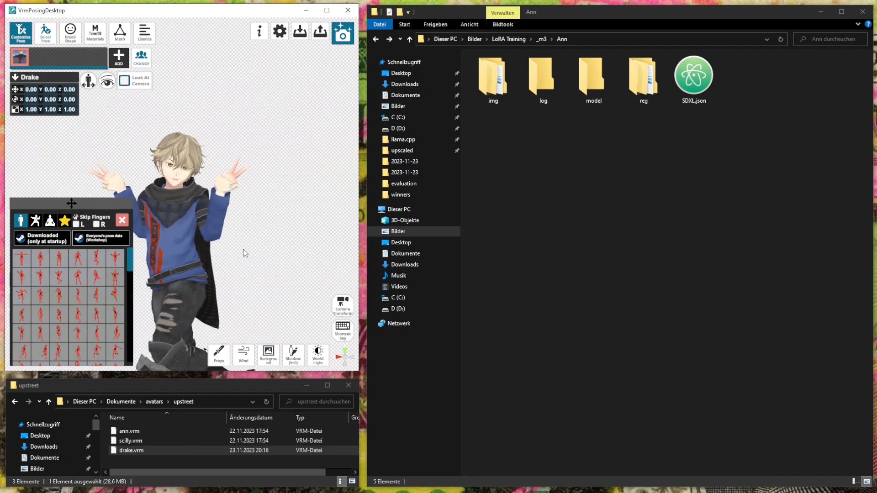
scroll(244, 249, up, 2)
scroll(256, 206, up, 4)
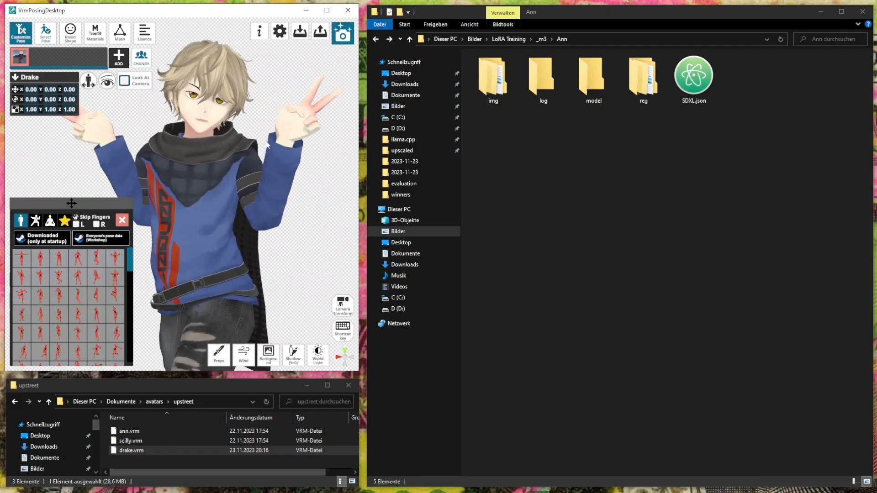
scroll(267, 144, down, 1)
right_drag(267, 145, 227, 182)
Try a preset pose with the upper body leaning forward and both arms lowered
click(56, 295)
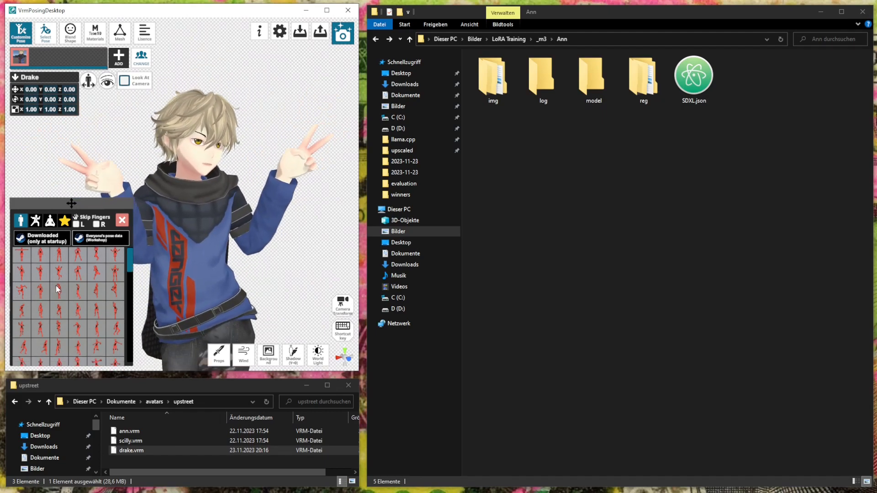
scroll(67, 289, down, 1)
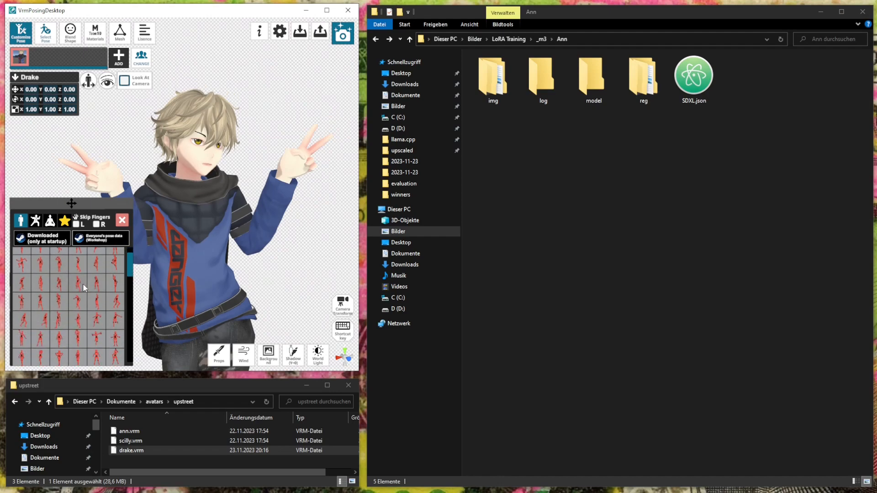
click(84, 283)
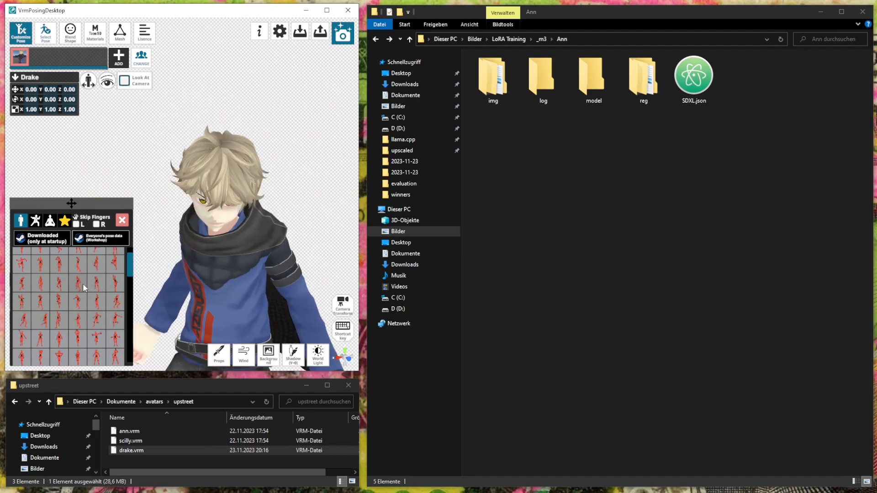
right_drag(232, 258, 227, 230)
scroll(247, 236, up, 4)
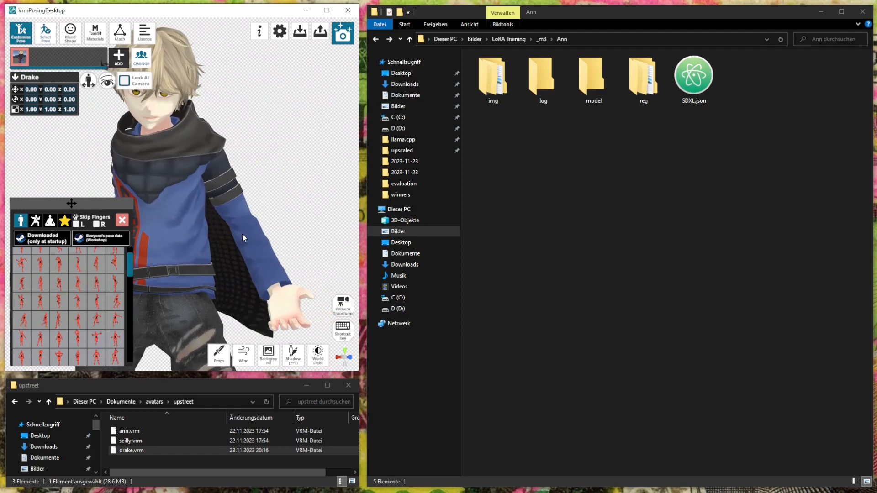
Try several more preset poses, ending with a wide-legged stance with one bent arm raised in front of the chest
click(59, 283)
click(59, 292)
click(78, 283)
click(87, 312)
click(117, 299)
mouse_move(225, 210)
right_down()
mouse_move(272, 218)
mouse_move(223, 206)
mouse_move(211, 215)
right_up()
scroll(211, 211, down, 3)
middle_drag(210, 207, 211, 185)
scroll(210, 187, up, 2)
scroll(210, 185, down, 2)
scroll(210, 171, up, 3)
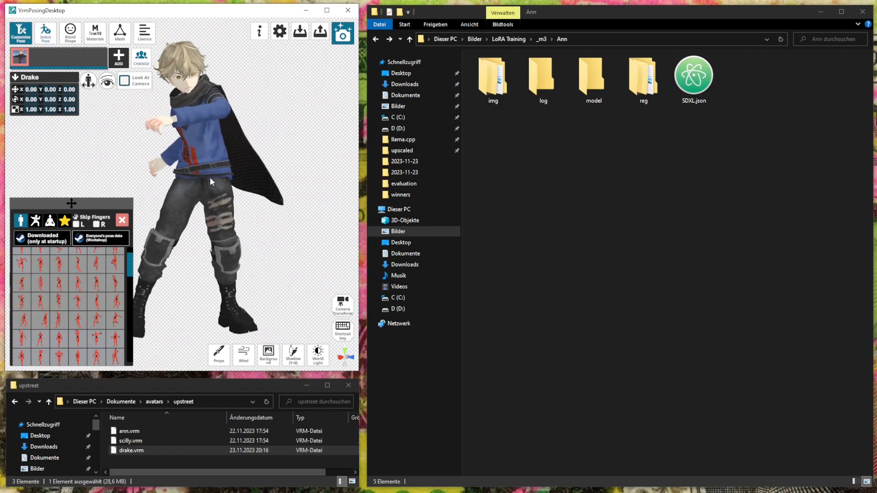
right_drag(212, 175, 207, 173)
middle_drag(207, 172, 207, 173)
scroll(81, 311, up, 3)
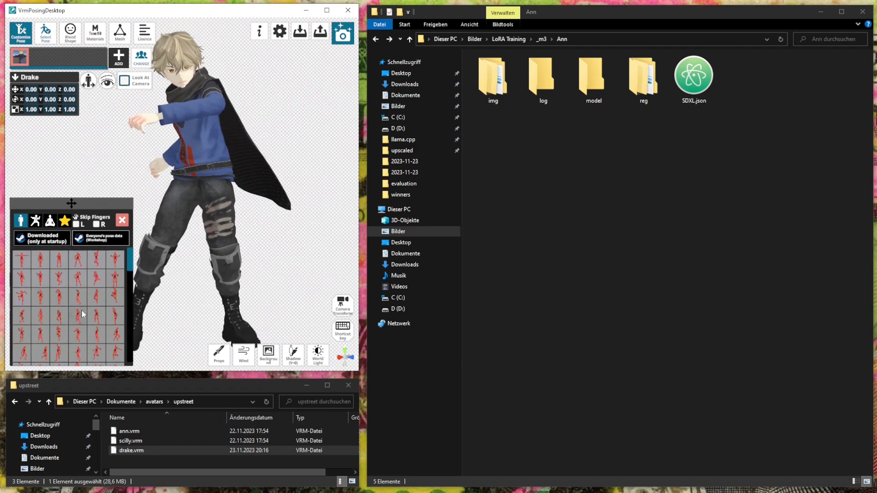
Try a preset standing pose with one hand raised in a wave
click(19, 279)
mouse_move(199, 201)
right_down()
mouse_move(237, 208)
mouse_move(212, 198)
right_up()
middle_drag(212, 198, 219, 199)
scroll(220, 203, down, 3)
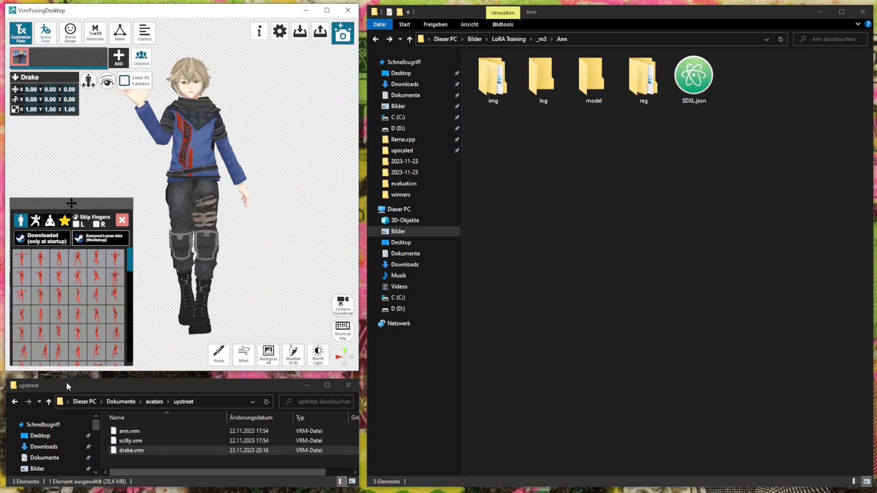
Apply a preset walking pose with the head lowered, arms at the sides and one leg bent back
click(37, 350)
right_drag(269, 220, 197, 199)
middle_drag(196, 199, 225, 200)
scroll(221, 202, up, 3)
scroll(221, 202, down, 3)
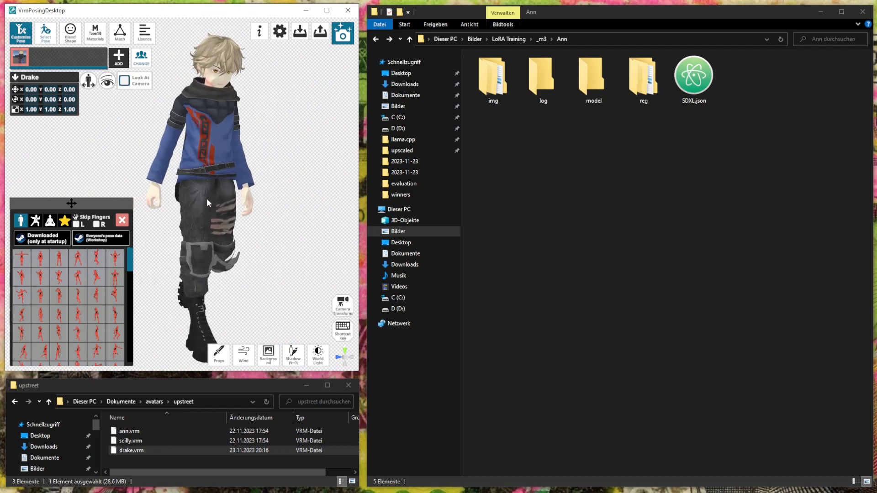
Set the avatar's angry expression to 0.39
scroll(206, 198, up, 3)
scroll(259, 111, up, 3)
middle_drag(258, 113, 254, 132)
click(70, 33)
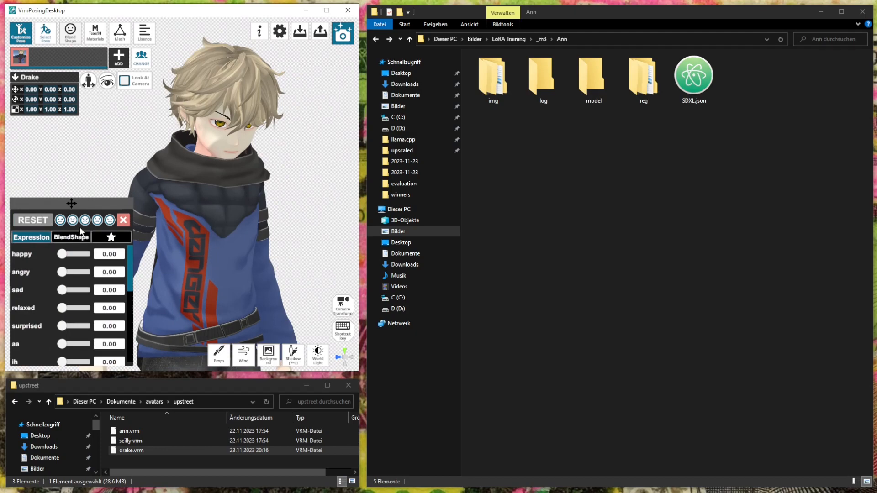
mouse_move(64, 273)
mouse_down()
mouse_move(85, 273)
mouse_move(73, 272)
mouse_up()
click(84, 220)
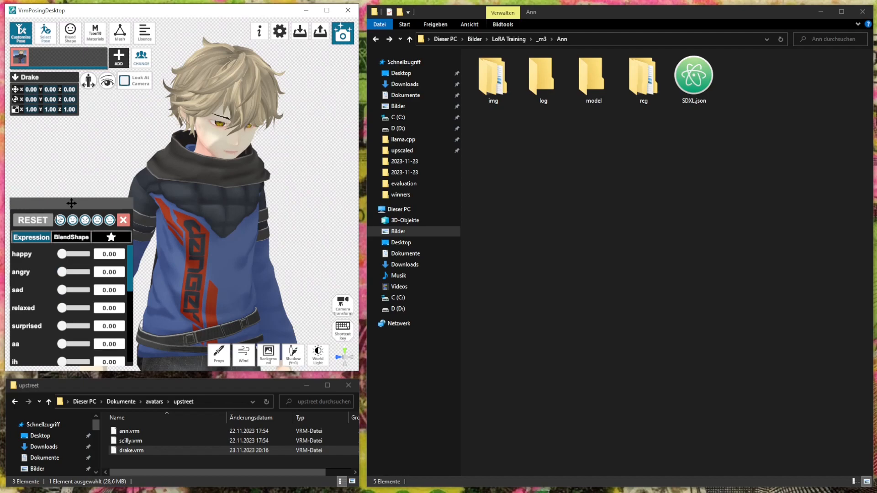
drag(62, 272, 83, 277)
scroll(166, 246, down, 2)
Enable the eye gaze target, move it beside the avatar and raise it to about shoulder height
click(108, 82)
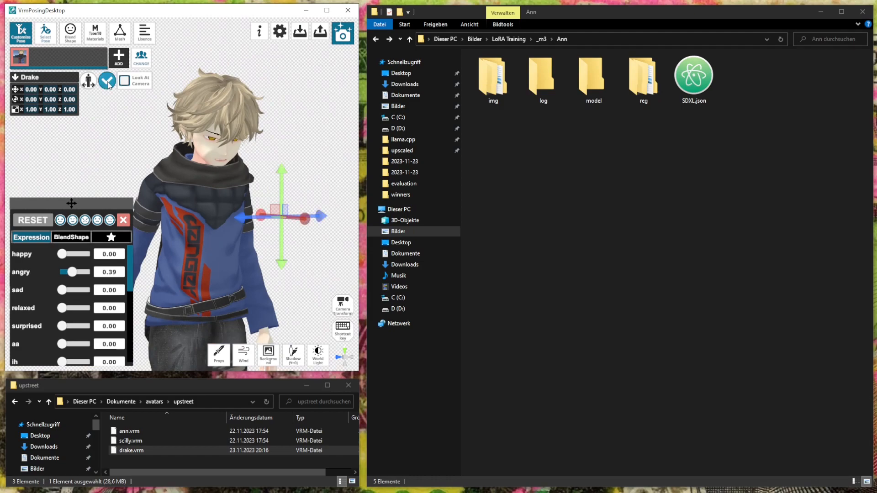
drag(250, 218, 71, 205)
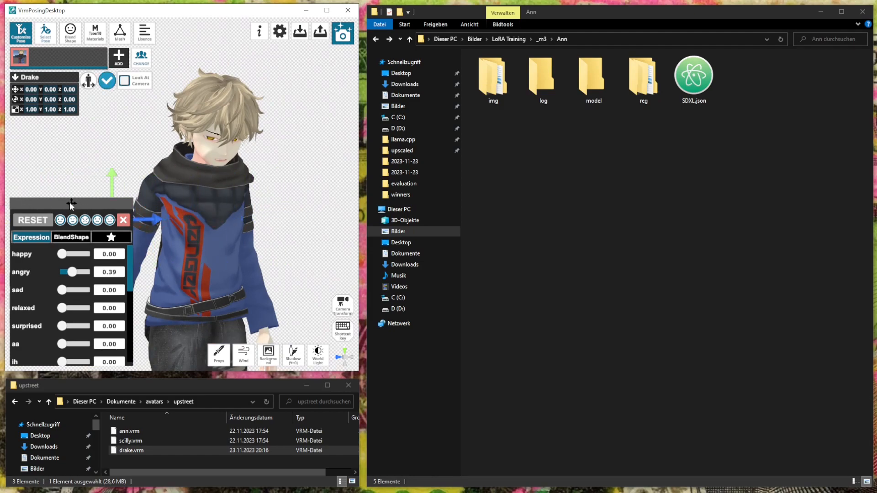
drag(115, 177, 117, 127)
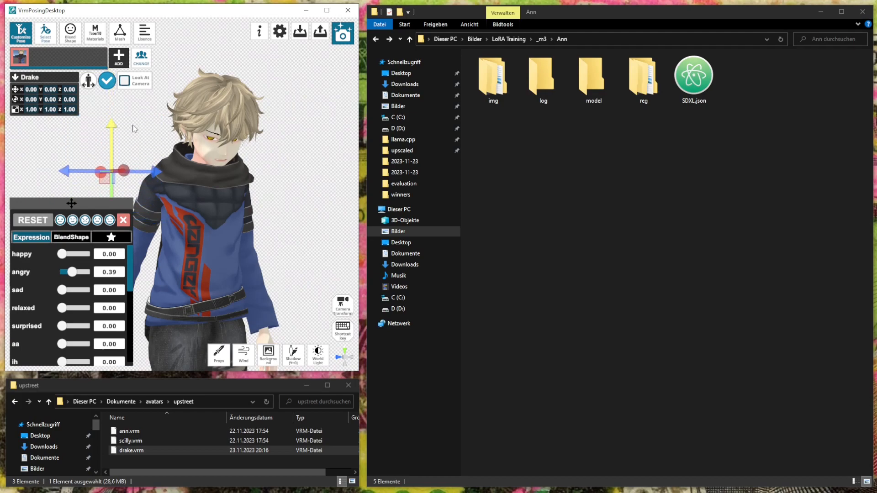
Try Look At Camera, return to the eye gaze target and move the target farther out to the avatar's side
scroll(282, 128, up, 4)
click(133, 85)
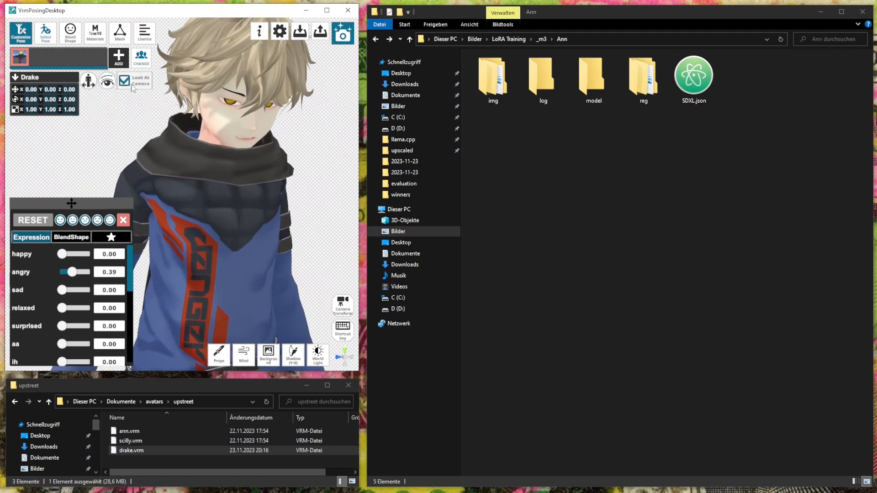
click(107, 81)
drag(107, 174, 25, 172)
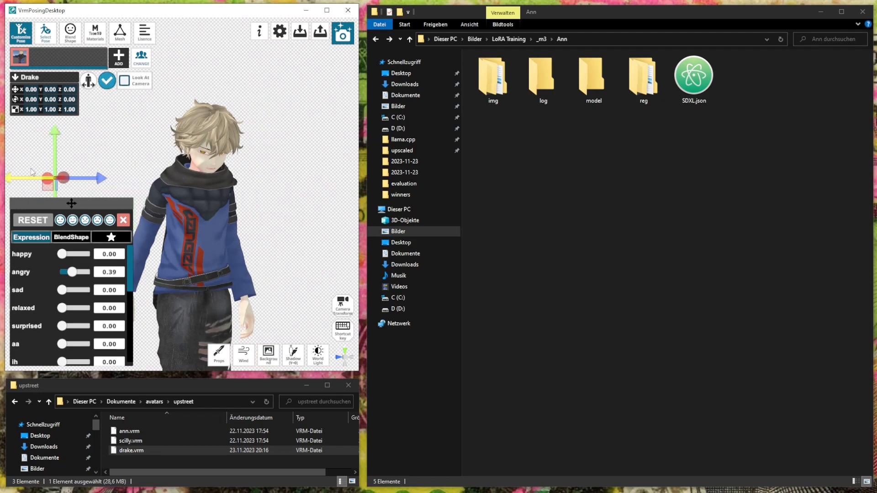
scroll(33, 172, up, 4)
Reset the angry expression to 0.00 and check the avatar's face and full figure
drag(70, 274, 59, 273)
scroll(172, 193, up, 6)
middle_drag(260, 139, 267, 133)
right_drag(267, 133, 264, 156)
scroll(263, 159, down, 10)
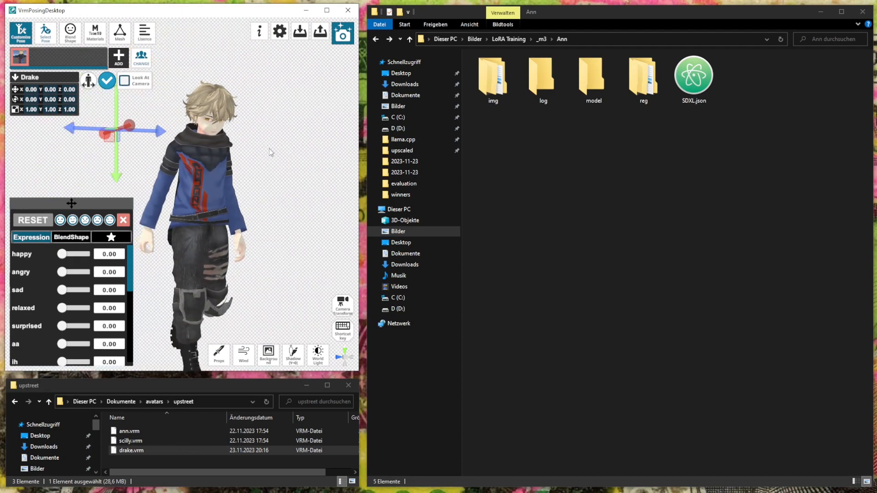
Check the avatar in the image export preview, return to the posing view and examine the face up close
click(342, 34)
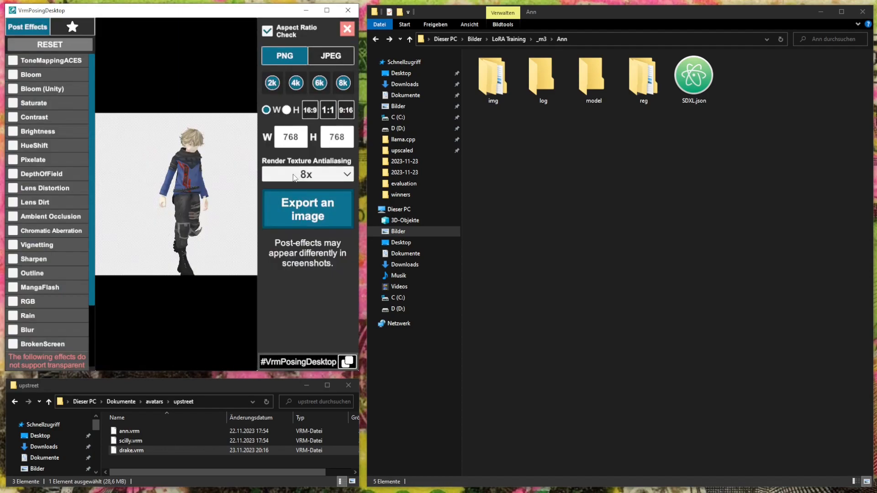
click(346, 31)
scroll(307, 125, up, 8)
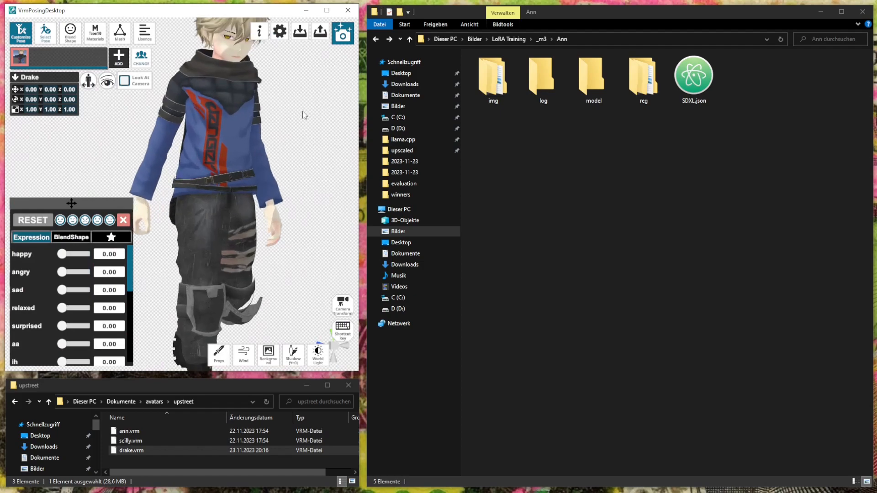
middle_drag(286, 150, 263, 144)
right_drag(263, 141, 283, 133)
scroll(281, 130, up, 2)
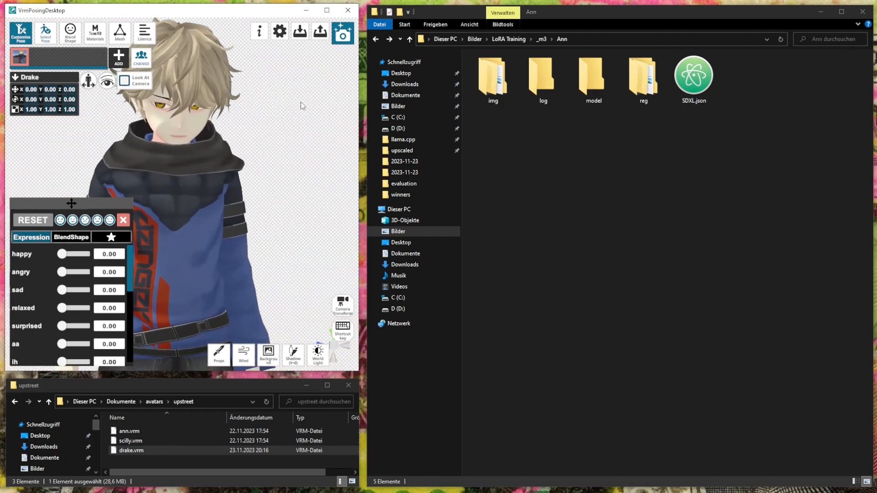
Open the image export view and frame the avatar as a full-body shot in the preview
click(347, 37)
click(346, 36)
right_drag(171, 178, 191, 168)
scroll(176, 179, up, 4)
scroll(180, 177, down, 2)
middle_drag(191, 168, 165, 180)
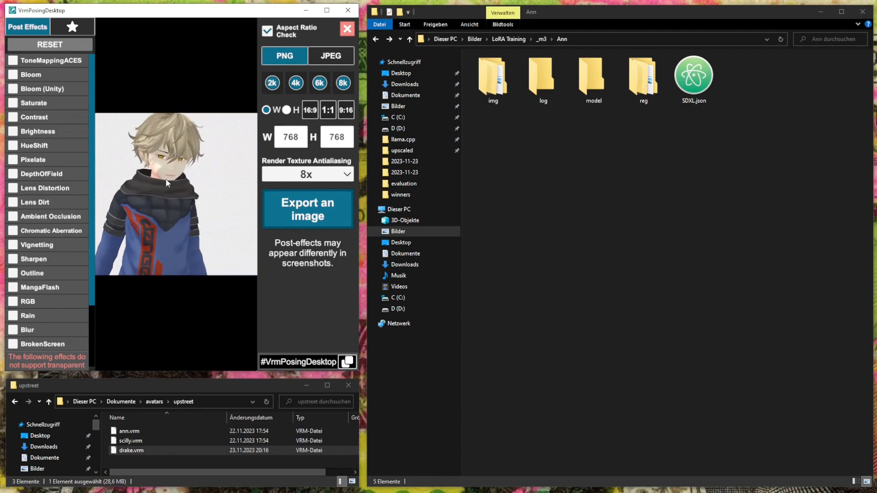
scroll(176, 206, down, 3)
scroll(176, 206, down, 3)
Set the export image size to 1024 by 1024 pixels
click(292, 137)
text(1024)
key(Tab)
text(0)
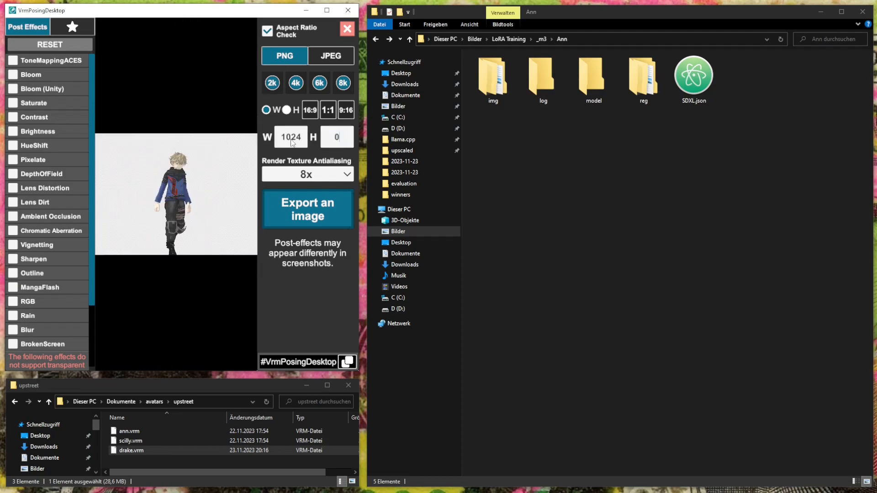
text(1024)
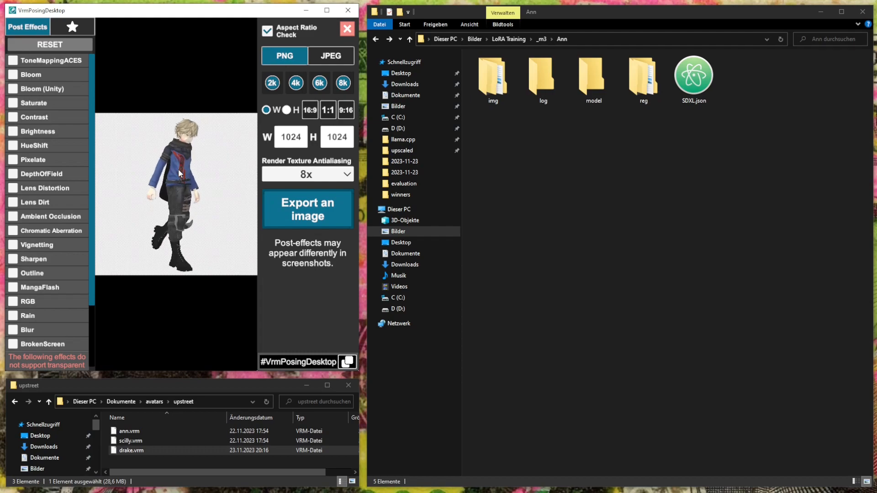
Start the image export and, in the LoRA Training\_m3 folder, rename the Ann folder to Drake and open it
click(312, 207)
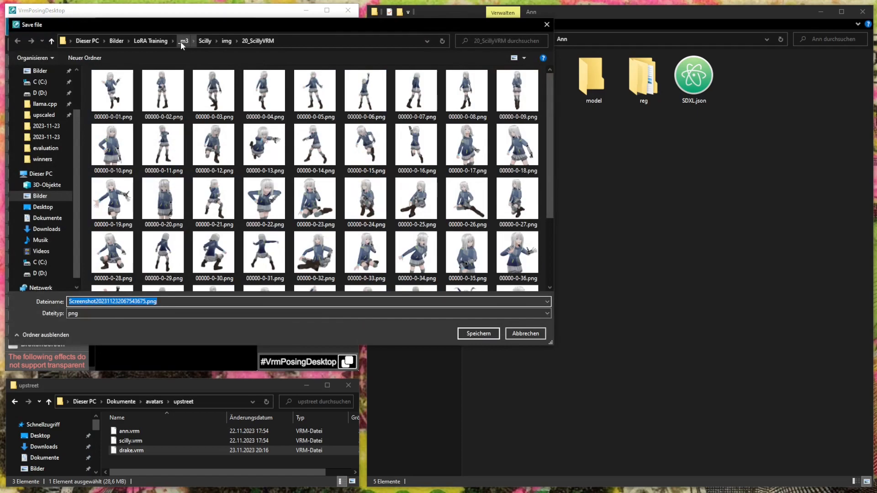
click(182, 41)
click(120, 101)
key(F2)
text(Drake)
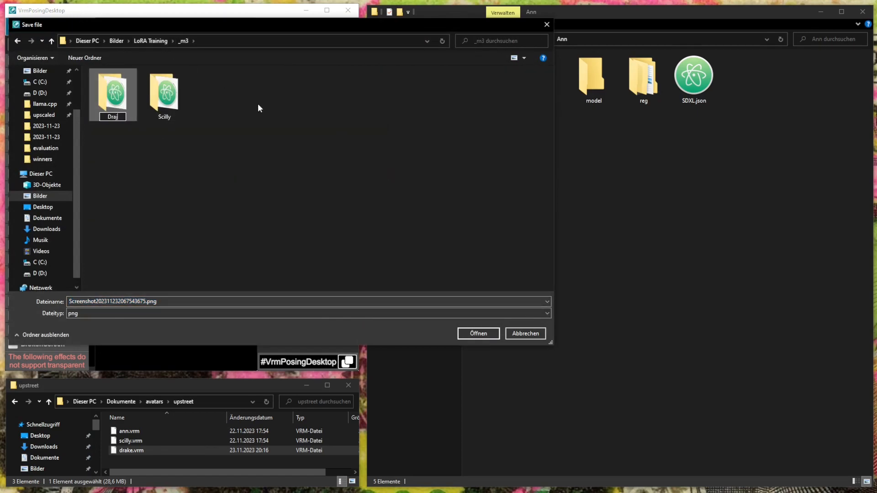
key(Return)
key(Return)
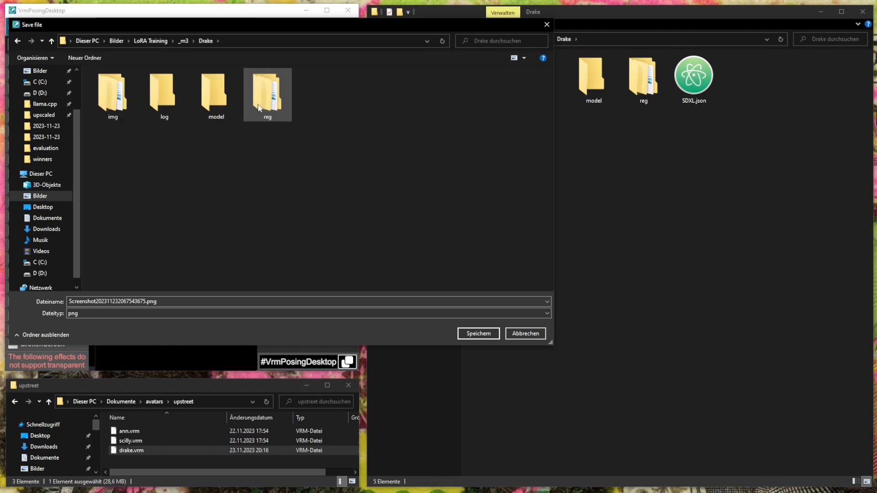
Open the img folder in the save dialog and rename its subfolder to 20_DrakeVRM
double_click(122, 78)
click(125, 102)
click(117, 118)
key(BackSpace)
key(BackSpace)
key(BackSpace)
text(Drake)
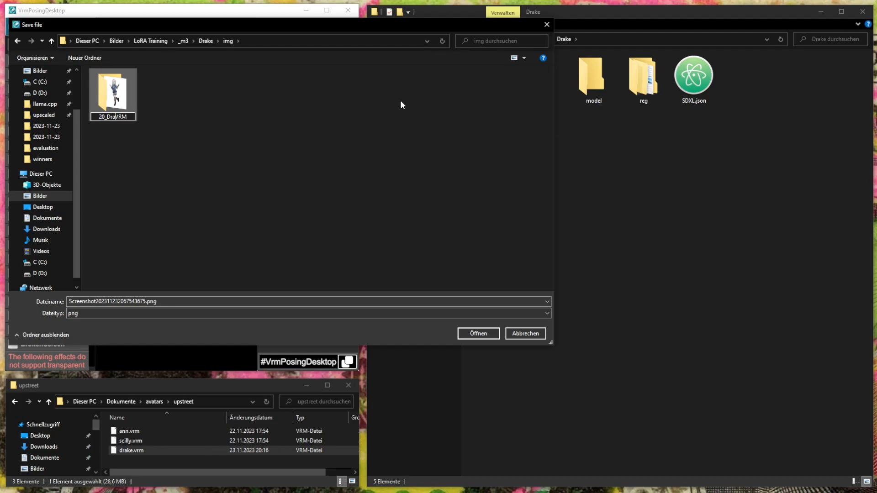
key(Return)
Open the 20_DrakeVRM folder and save the exported image over the existing 00000-0-01.png
key(Return)
double_click(133, 98)
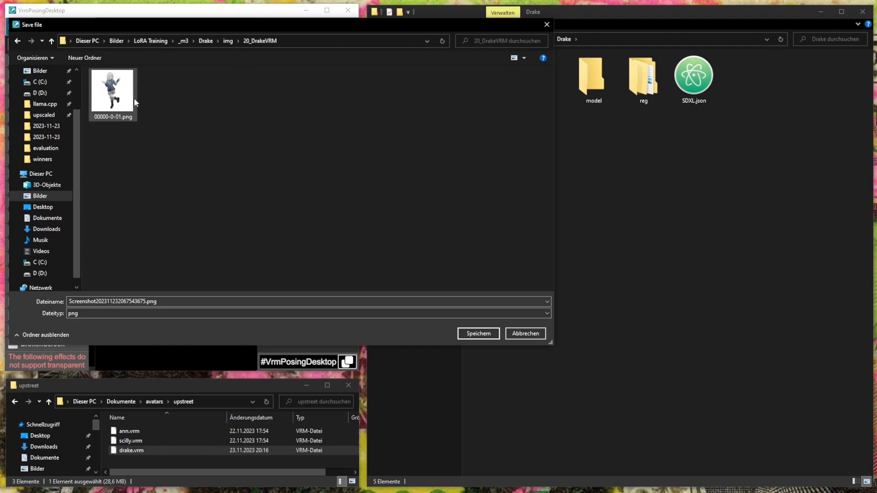
key(Return)
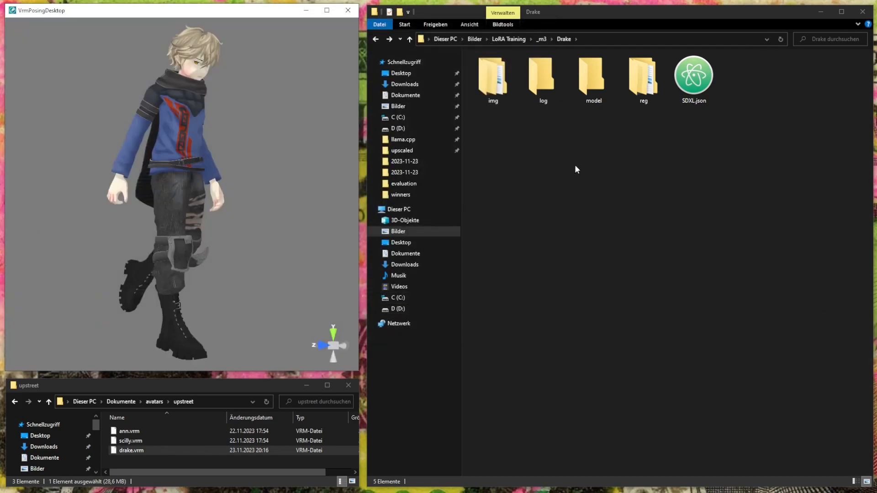
Open img and its 20_DrakeVRM subfolder in File Explorer and enlarge the thumbnails to inspect the exported image
double_click(513, 94)
double_click(512, 95)
click(505, 89)
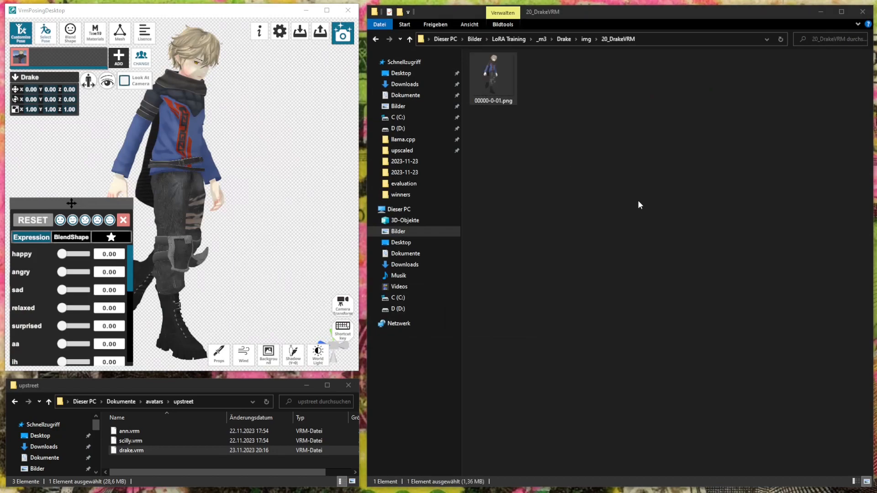
click(576, 155)
ctrl+scroll(577, 156, up, 3)
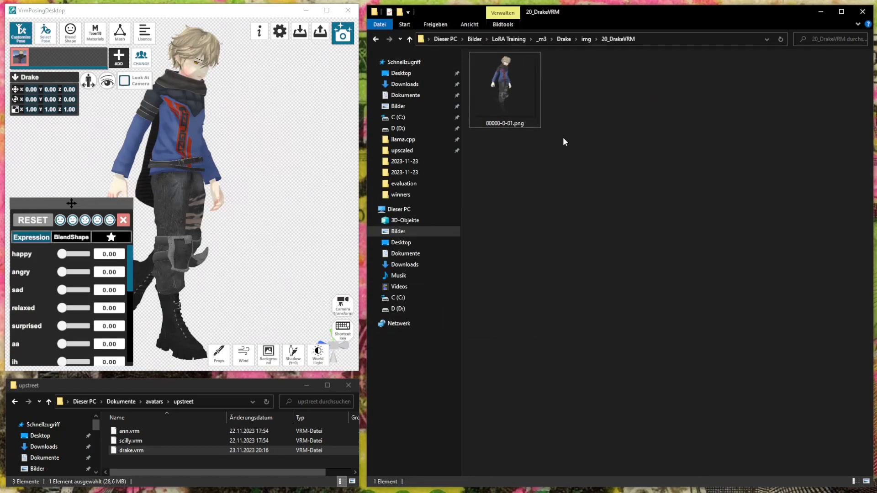
Set a solid white background for the avatar and export the image again, overwriting 00000-0-01.png
click(264, 359)
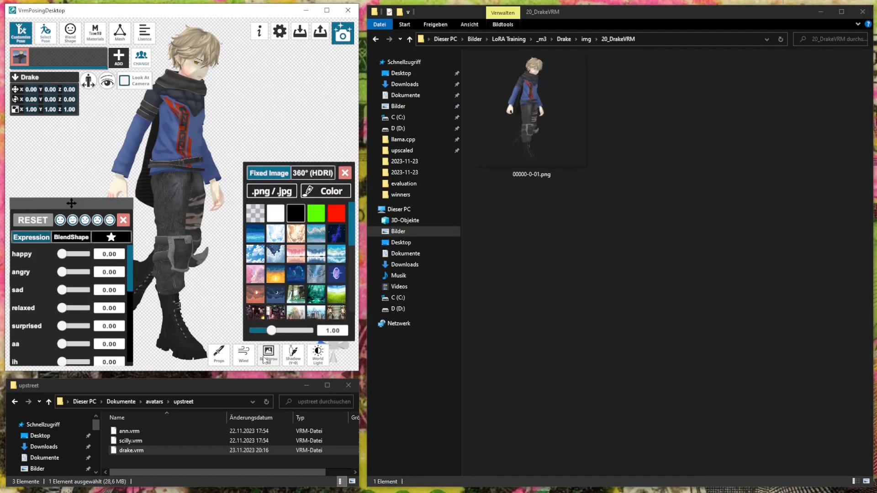
click(275, 222)
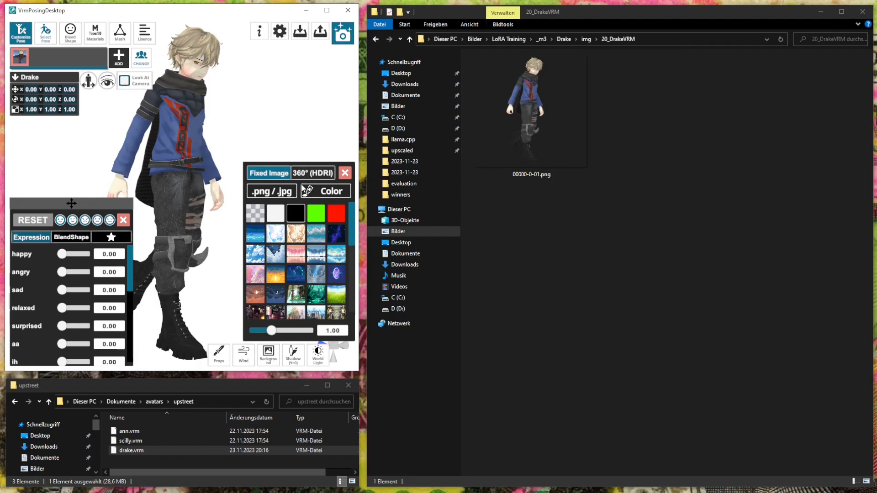
click(351, 39)
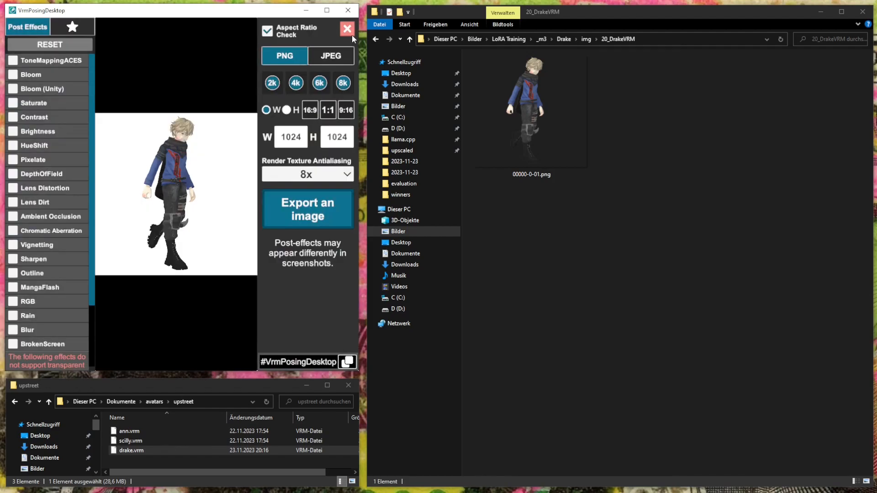
click(300, 194)
key(Return)
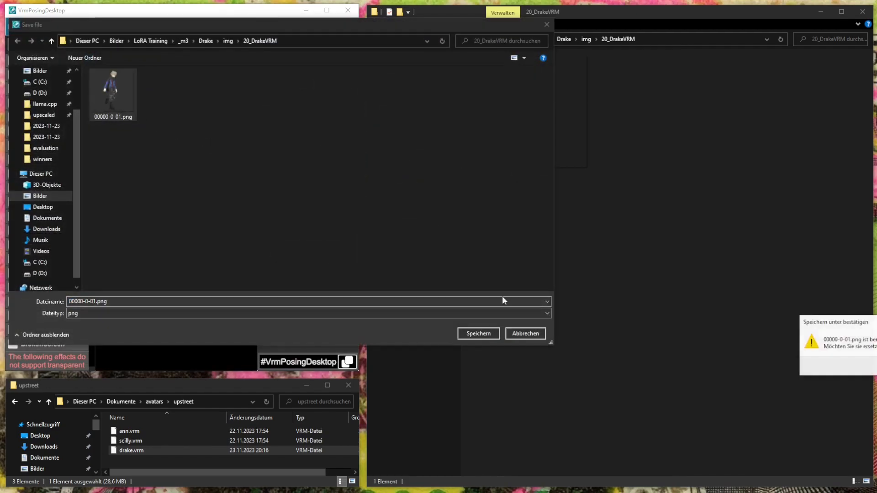
key(alt+j)
Check the background of the re-exported 00000-0-01.png in the 20_DrakeVRM folder
click(654, 152)
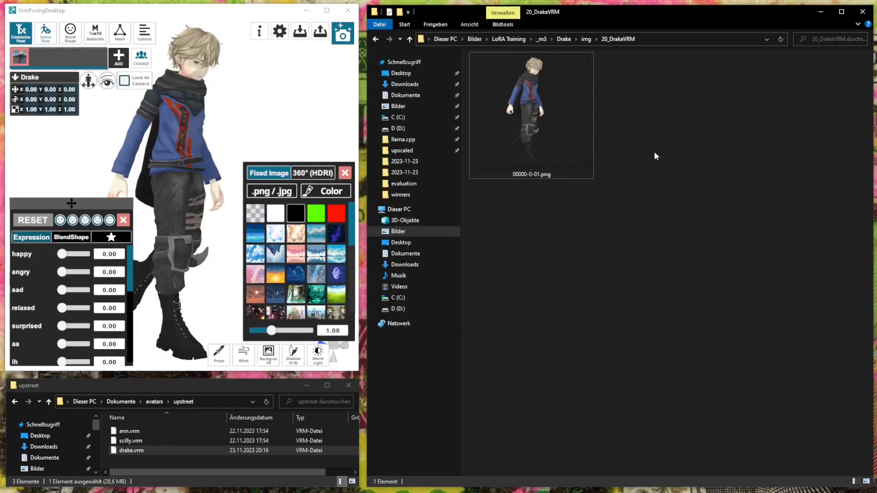
click(563, 123)
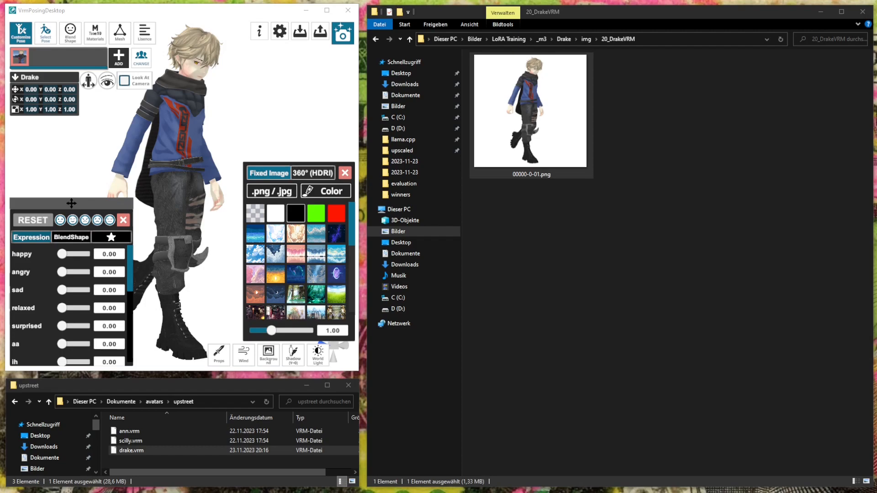
click(595, 214)
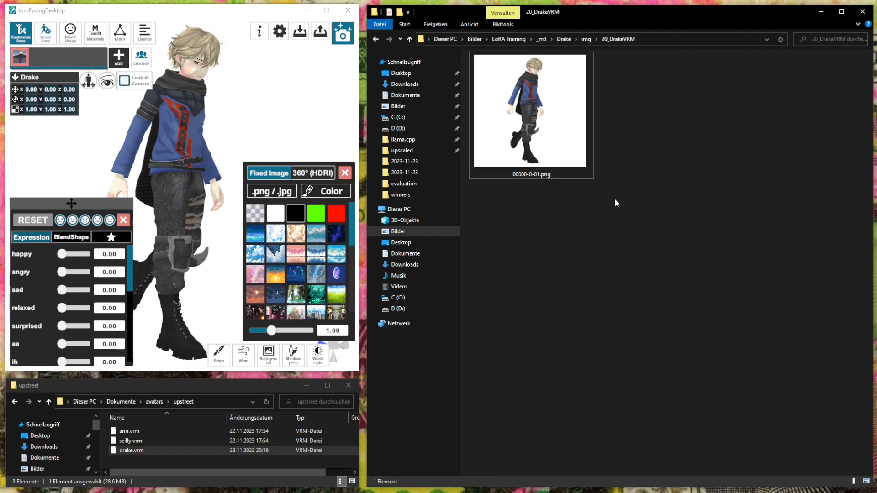
key(BackSpace)
key(BackSpace)
key(Return)
key(Return)
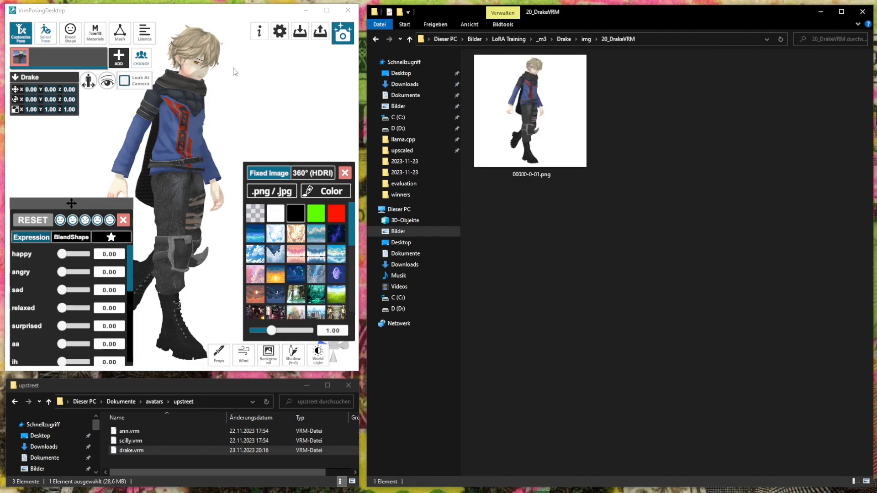
Close the background settings, open the preset pose library and apply the standing peace-sign pose with a hand on the hip
click(215, 89)
scroll(215, 90, up, 5)
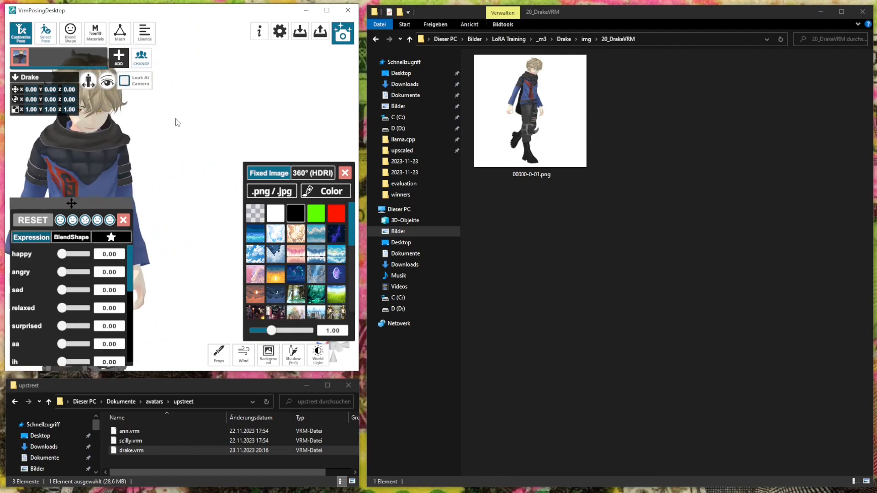
middle_drag(176, 119, 258, 77)
click(342, 174)
right_drag(263, 139, 319, 93)
middle_drag(319, 94, 282, 130)
click(56, 36)
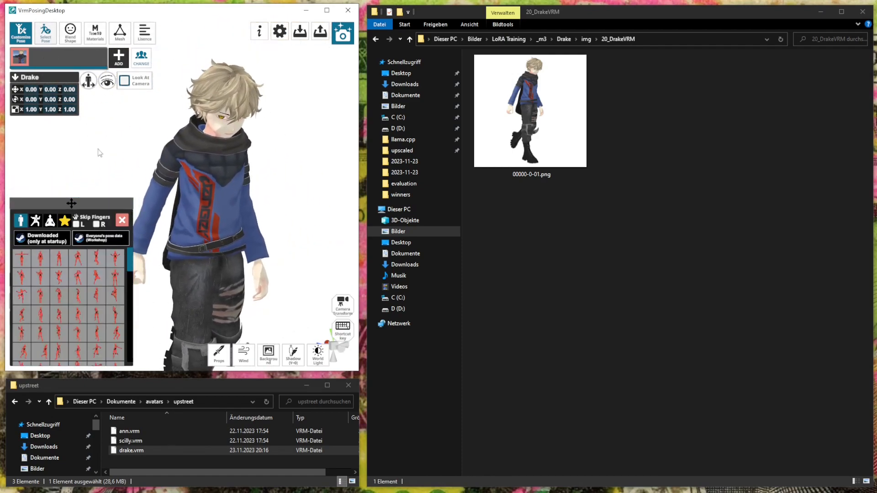
click(79, 276)
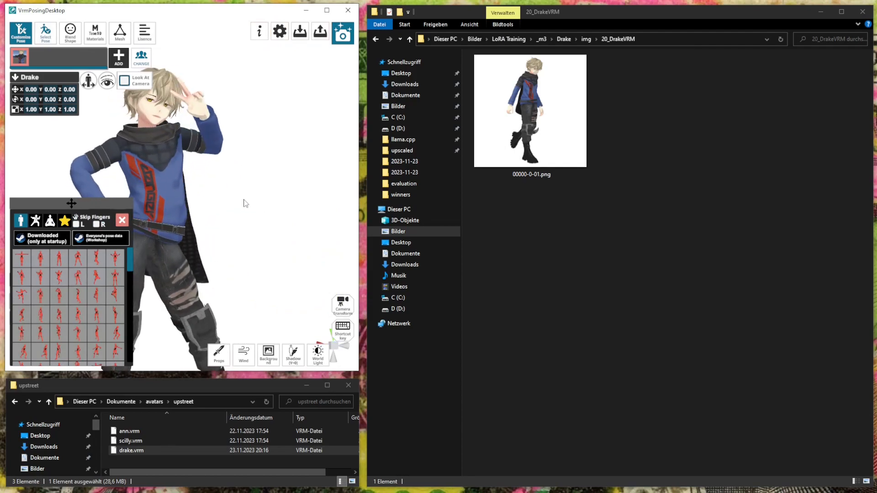
Browse to the end of the standing poses and try the one with both arms spread outward
scroll(249, 197, up, 2)
scroll(90, 252, down, 1)
scroll(73, 273, down, 6)
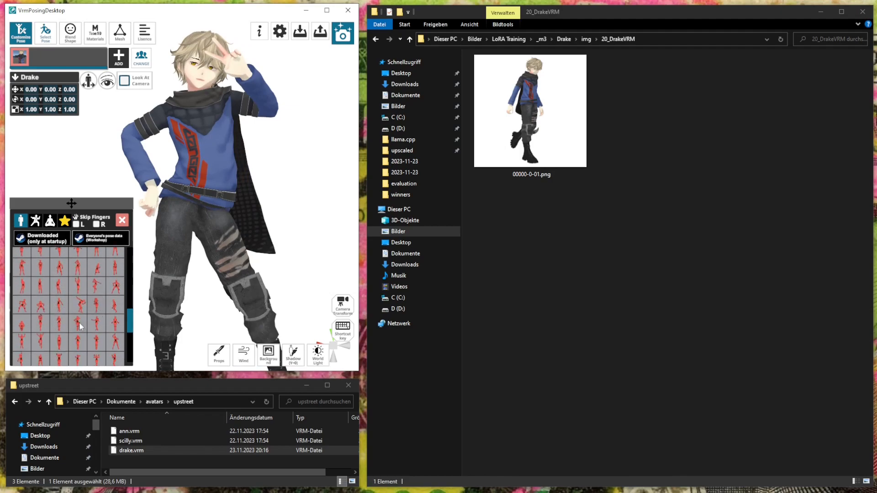
scroll(80, 325, down, 5)
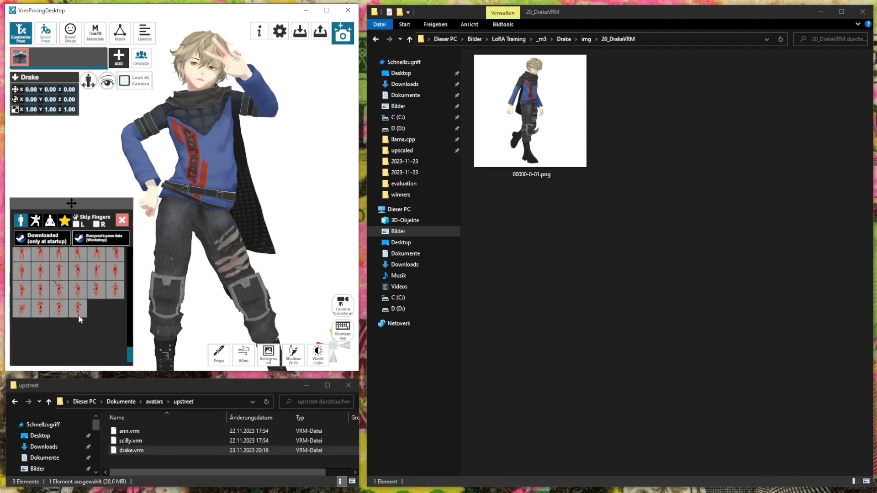
click(78, 319)
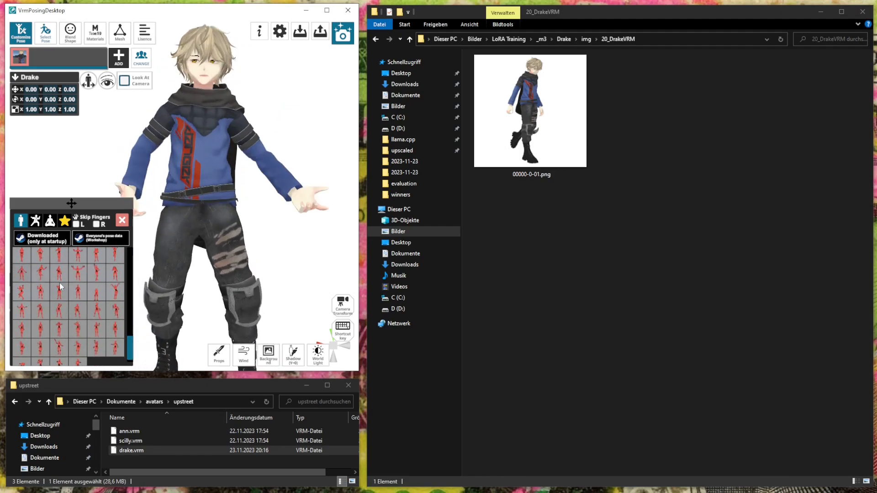
scroll(37, 249, up, 1)
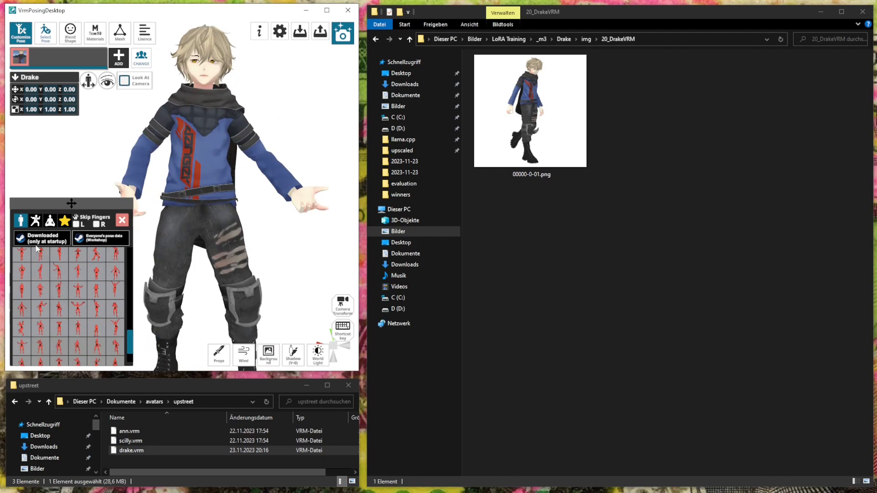
Try several action poses on the avatar, including a high kick and a one-legged leap, and view the result from another angle
click(35, 222)
click(68, 265)
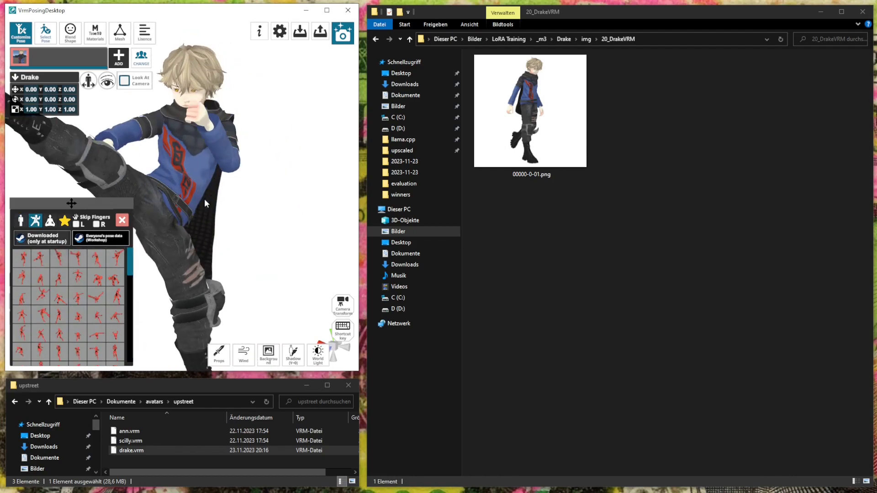
click(22, 260)
click(65, 294)
click(86, 294)
click(92, 298)
click(111, 312)
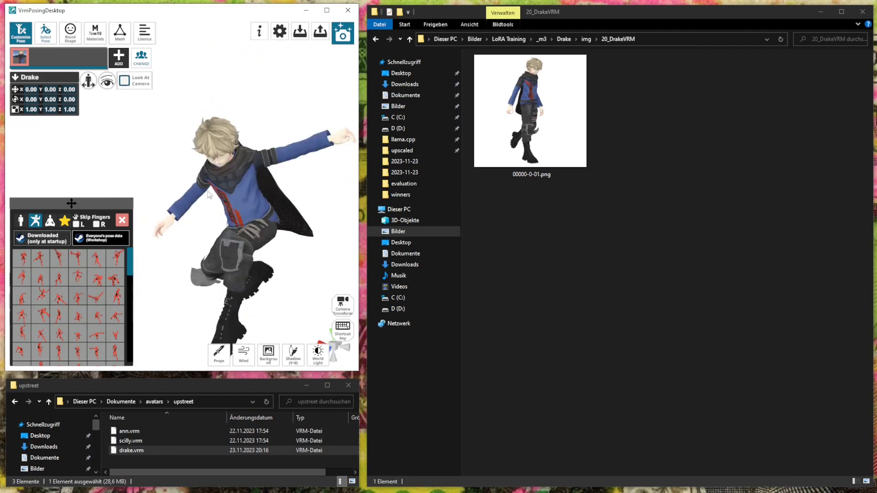
right_drag(187, 210, 317, 168)
middle_drag(255, 181, 189, 169)
right_drag(189, 169, 243, 164)
middle_drag(243, 163, 230, 165)
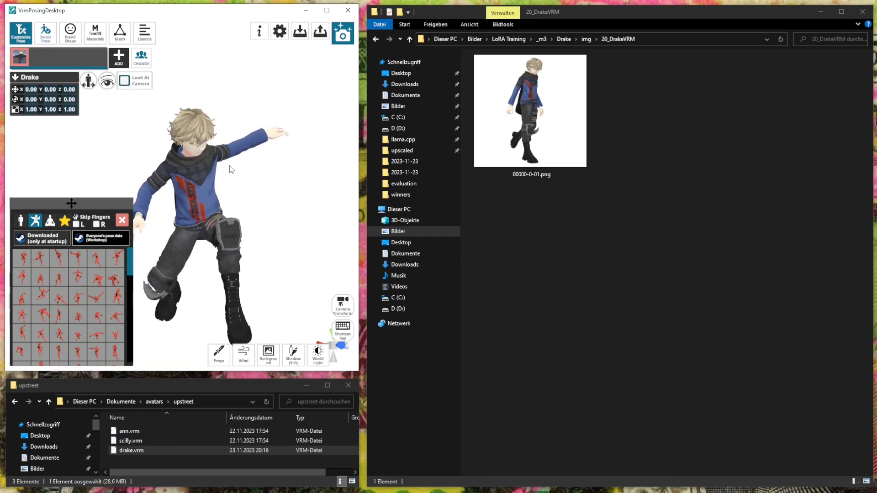
Try sitting and floor poses, including one reaching up from the ground, and browse the remaining floor and action poses
click(49, 221)
click(45, 257)
click(56, 312)
right_drag(257, 243, 245, 226)
scroll(262, 225, up, 2)
scroll(262, 225, up, 2)
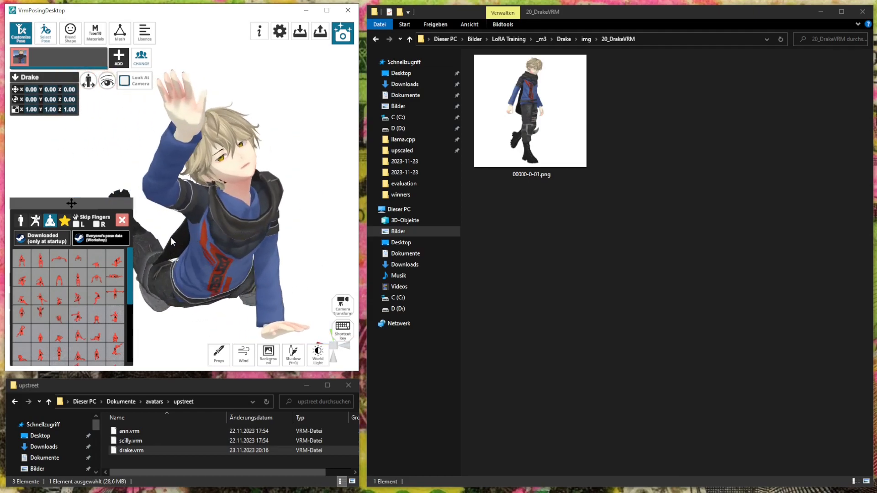
scroll(82, 275, down, 2)
scroll(82, 275, down, 5)
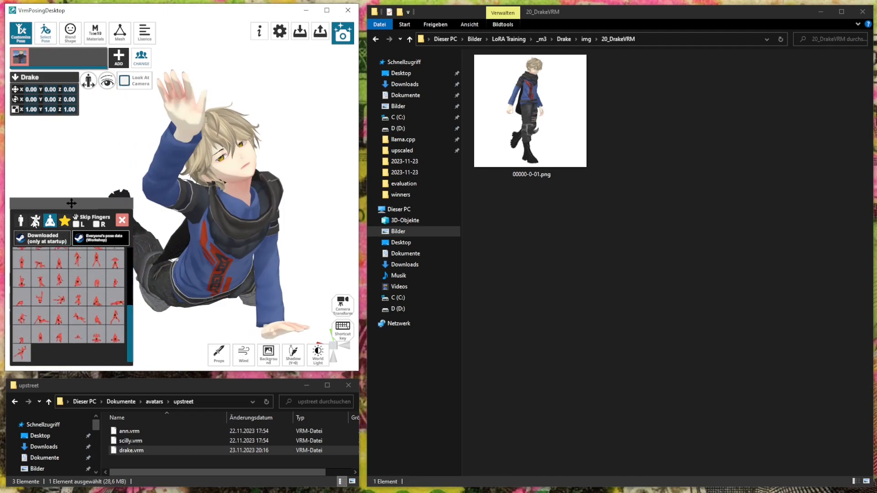
click(36, 221)
scroll(94, 315, down, 5)
scroll(93, 316, down, 8)
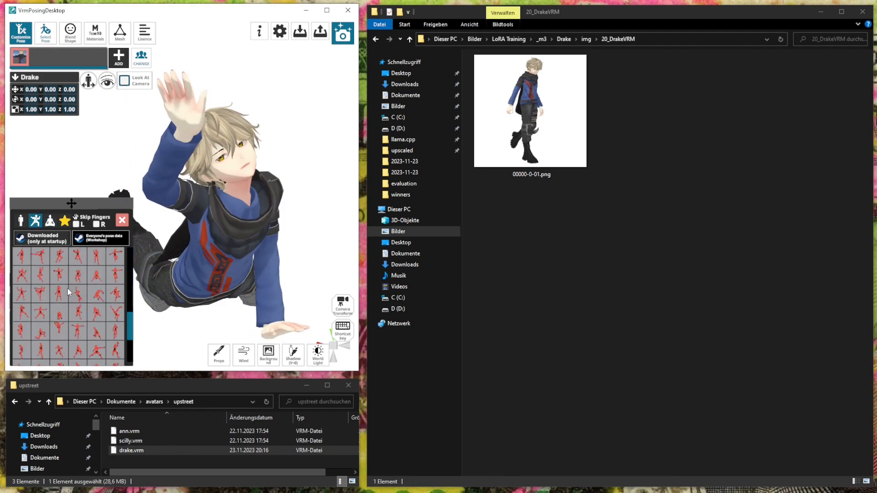
Open the downloaded Workshop poses and try several from the first page, including a seated pose shading the eyes
click(45, 243)
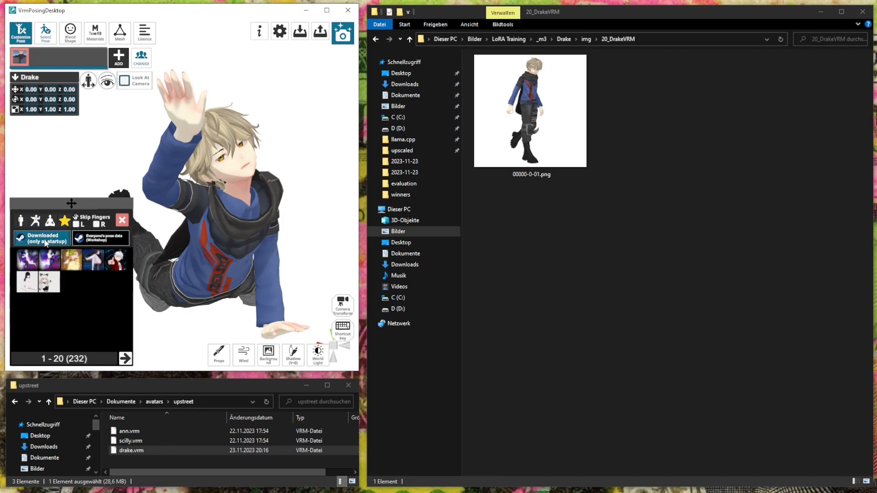
click(73, 287)
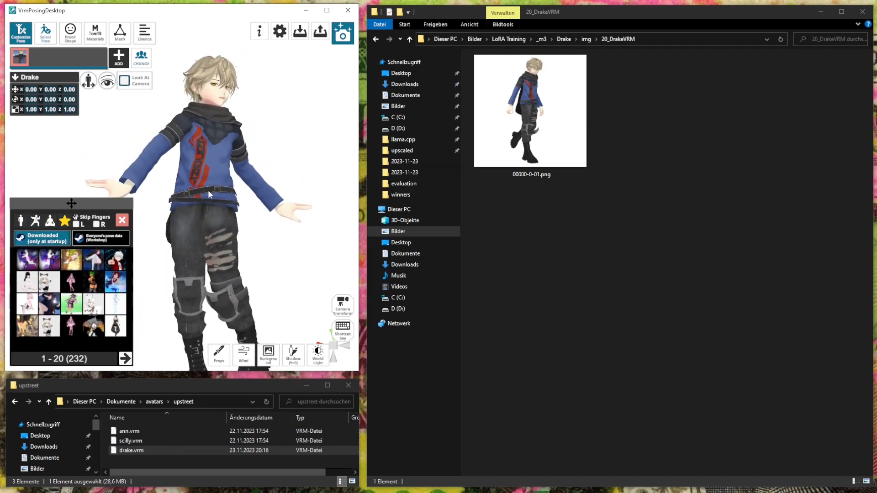
click(68, 265)
click(113, 286)
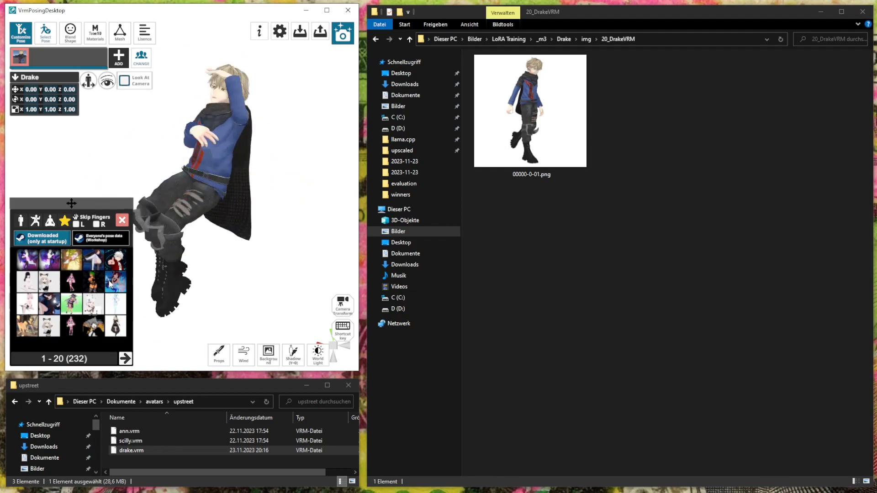
Try several downloaded poses from the second page of the Workshop collection
click(120, 359)
click(97, 322)
click(57, 311)
click(86, 331)
Try several downloaded poses from the 41–60 page, including one with both hands raised beside the head
click(126, 358)
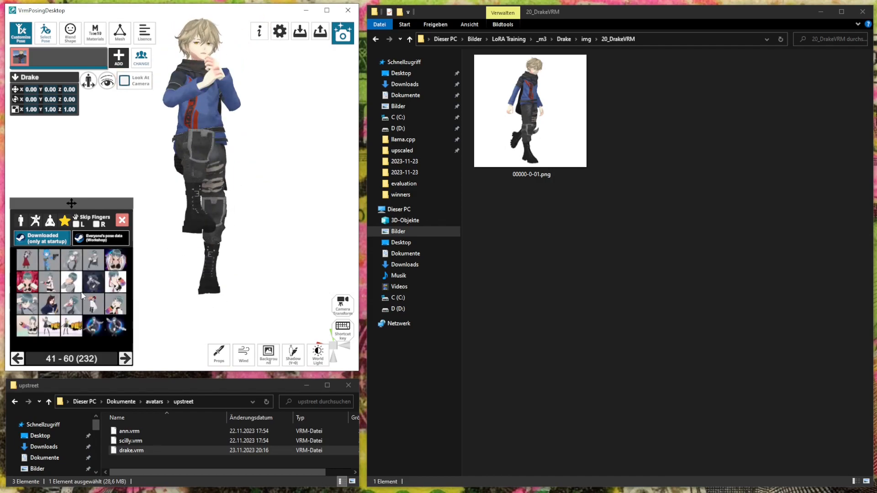
click(71, 259)
click(111, 289)
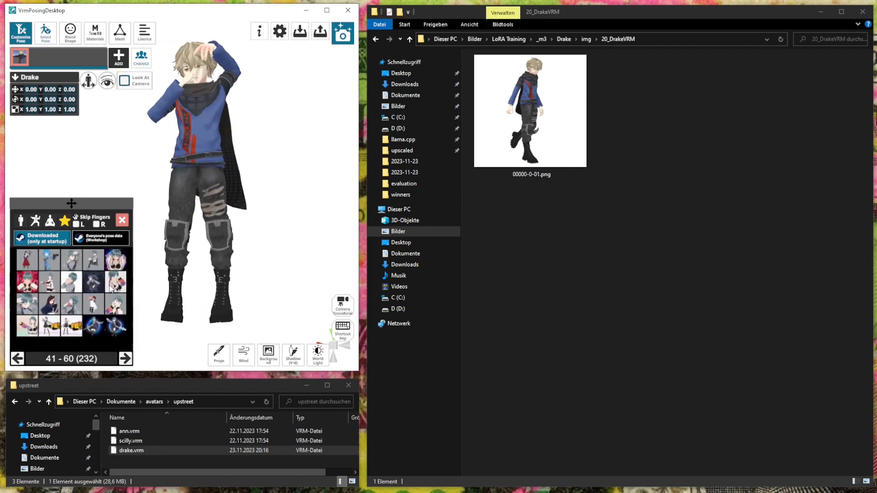
click(103, 309)
click(123, 310)
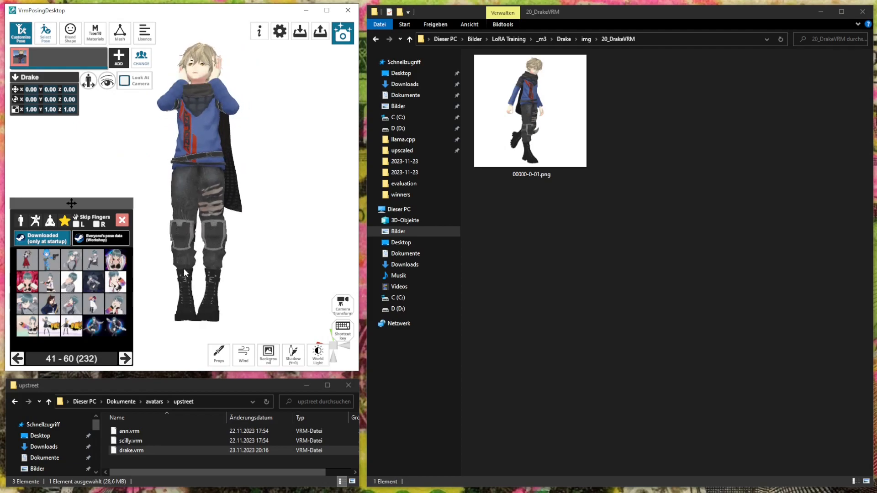
right_drag(181, 274, 221, 293)
Try a series of downloaded poses from the 61–80 page on the avatar
click(124, 359)
click(93, 280)
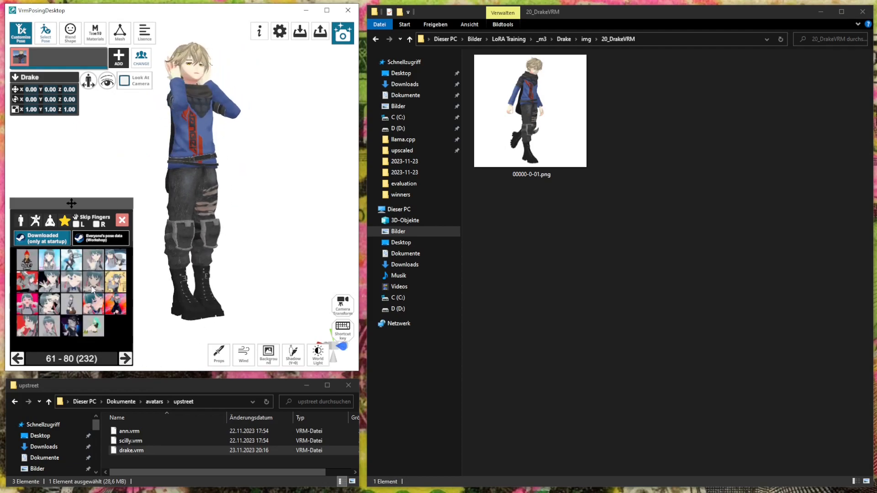
click(28, 299)
click(50, 260)
click(27, 260)
click(71, 304)
click(109, 306)
right_drag(307, 206, 279, 210)
click(93, 323)
click(30, 317)
Return to the built-in standing poses and apply one with the forearms crossed in front of the body
click(35, 223)
click(21, 222)
click(52, 304)
click(80, 298)
click(61, 256)
scroll(60, 256, up, 1)
scroll(242, 195, up, 3)
right_drag(243, 198, 216, 256)
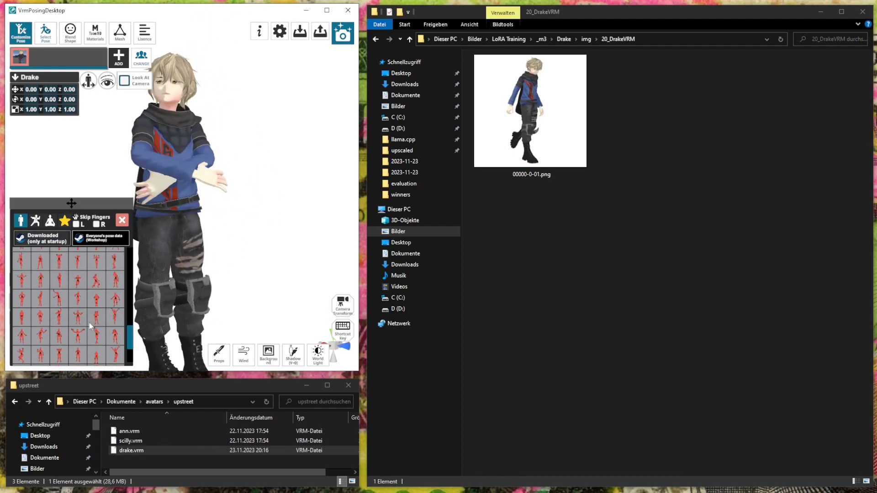
scroll(78, 279, up, 6)
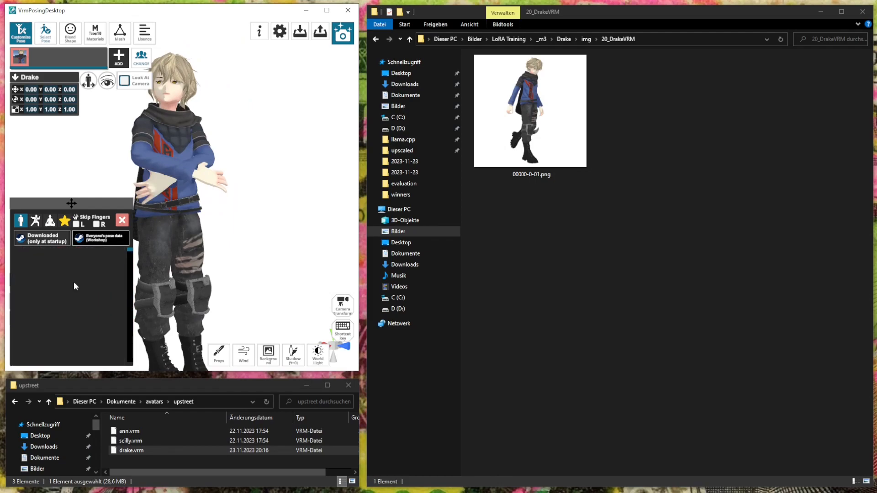
Try several built-in standing poses and apply the one with a V sign at the face and one hand on the hip
click(23, 259)
click(42, 257)
click(43, 269)
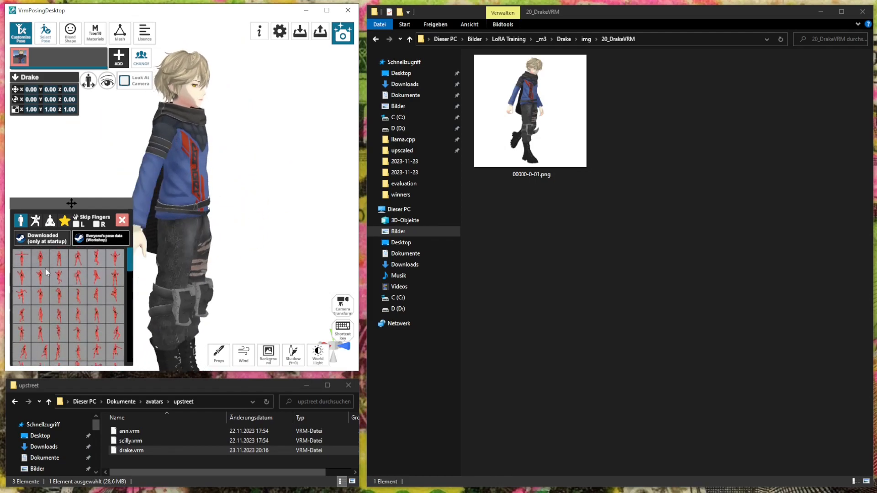
click(80, 291)
click(96, 279)
right_drag(219, 244, 181, 237)
scroll(199, 238, down, 3)
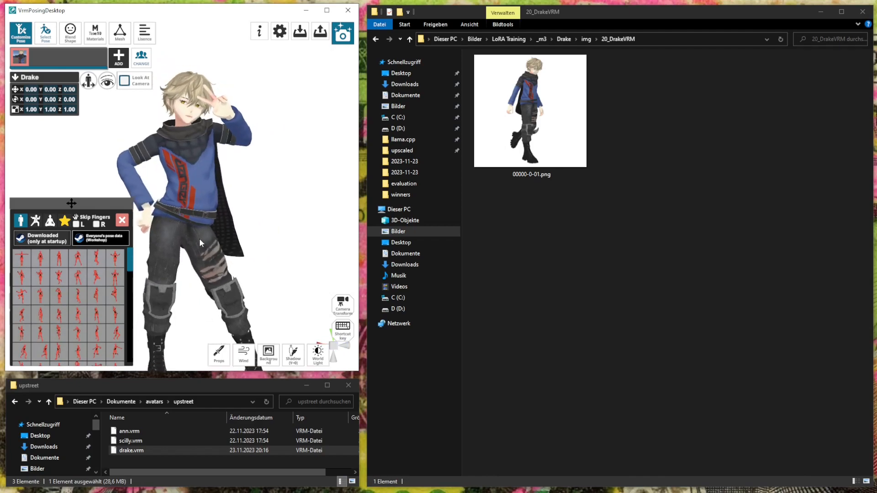
middle_drag(198, 232, 207, 211)
scroll(194, 213, up, 2)
scroll(206, 211, down, 1)
scroll(207, 211, up, 3)
Give the avatar a slight smile by setting the happy expression to 0.09
click(115, 87)
click(77, 42)
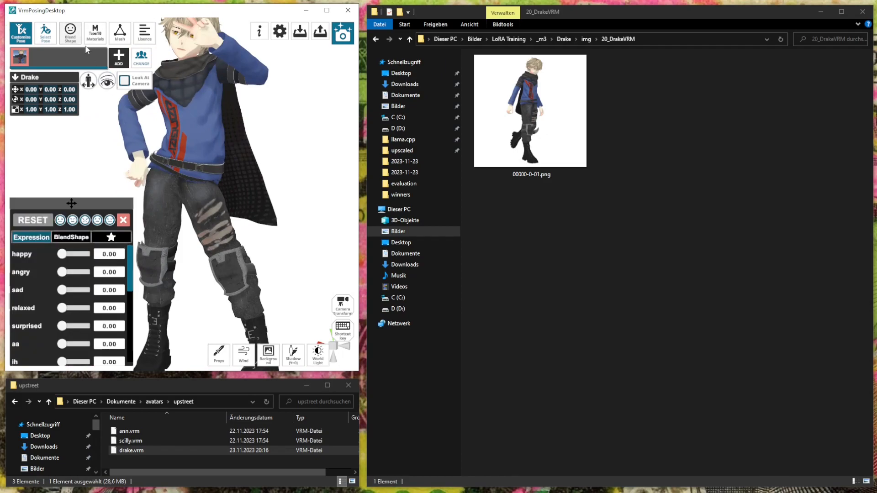
drag(70, 255, 65, 255)
scroll(190, 204, down, 2)
Enable the eye gaze target and reposition it beside the avatar's raised arm to redirect the eyes
click(106, 82)
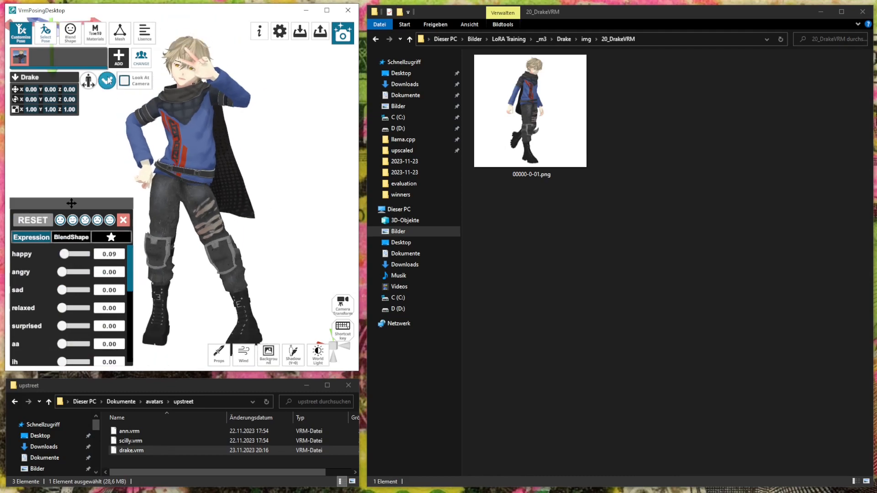
drag(257, 144, 255, 226)
scroll(213, 117, up, 4)
scroll(214, 121, up, 5)
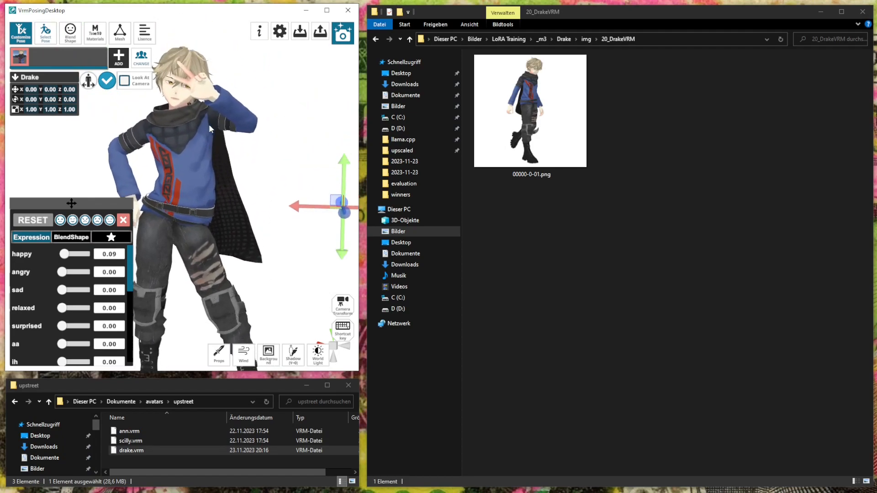
scroll(215, 130, down, 5)
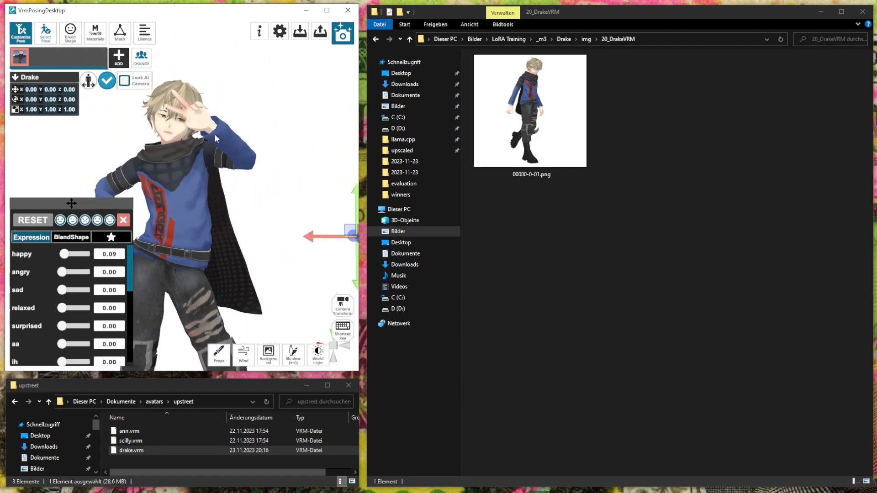
drag(267, 207, 141, 183)
scroll(163, 150, up, 1)
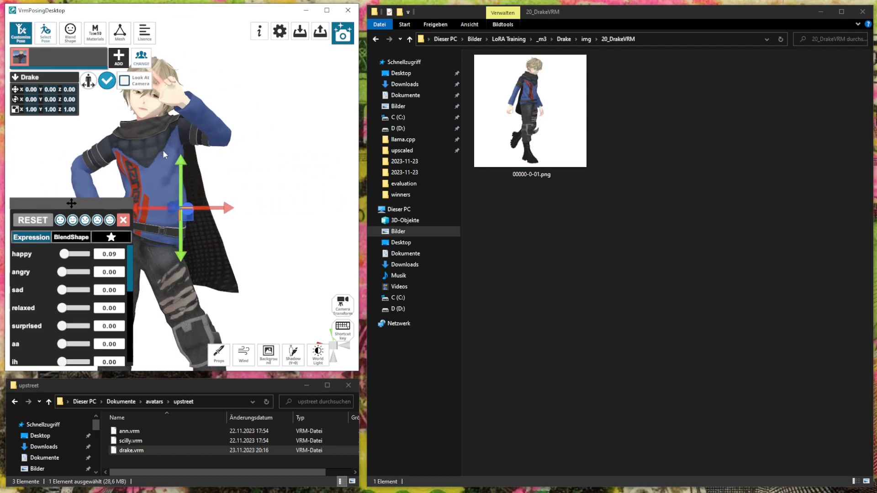
click(126, 83)
click(108, 82)
drag(214, 194, 211, 153)
Frame the full figure and export the V-sign pose as 00000-0-02.png into the 20_DrakeVRM folder
scroll(279, 197, down, 3)
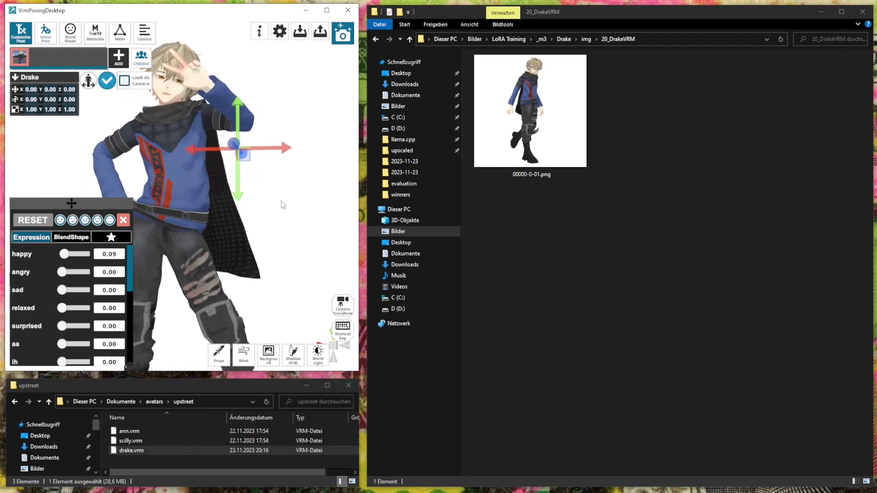
scroll(281, 214, up, 3)
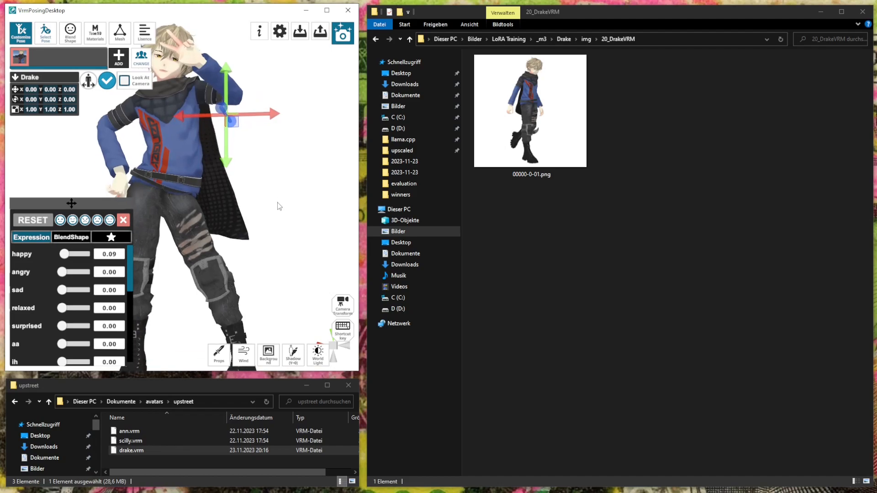
middle_drag(282, 193, 287, 197)
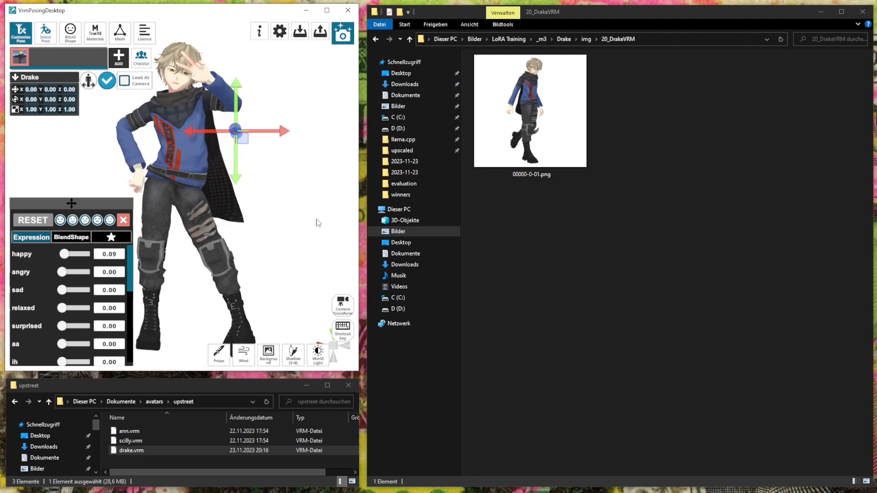
scroll(319, 222, up, 1)
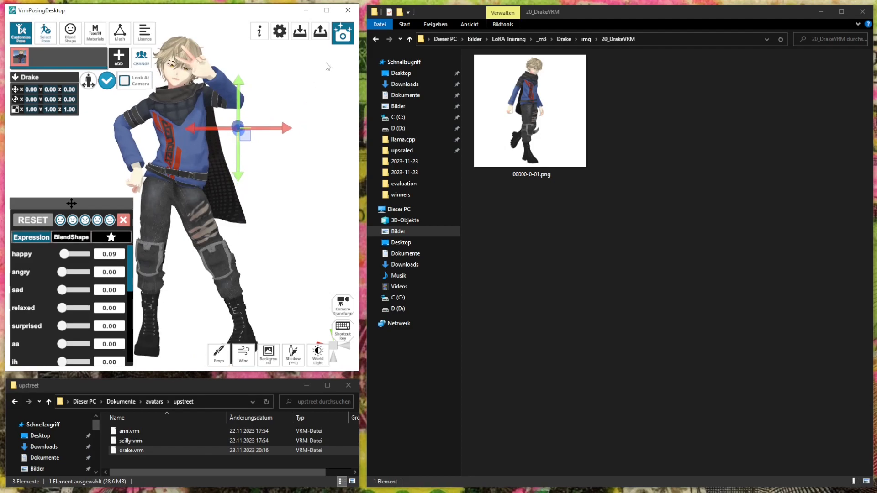
click(343, 36)
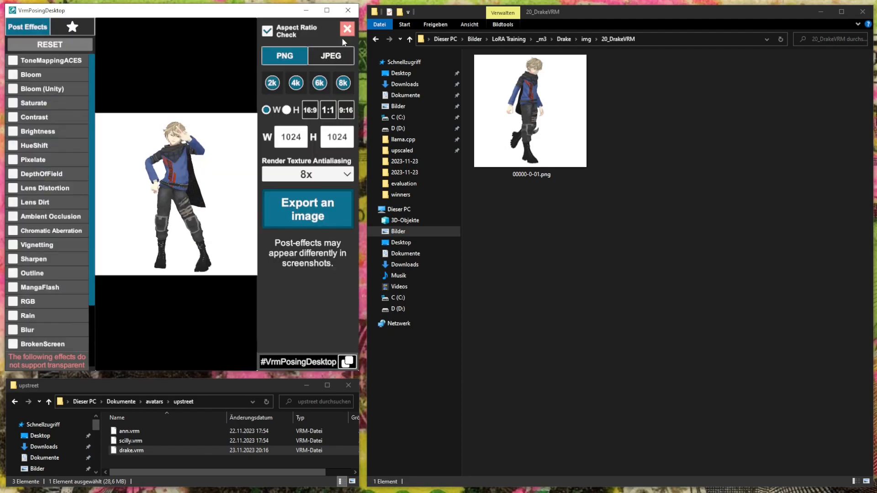
click(324, 221)
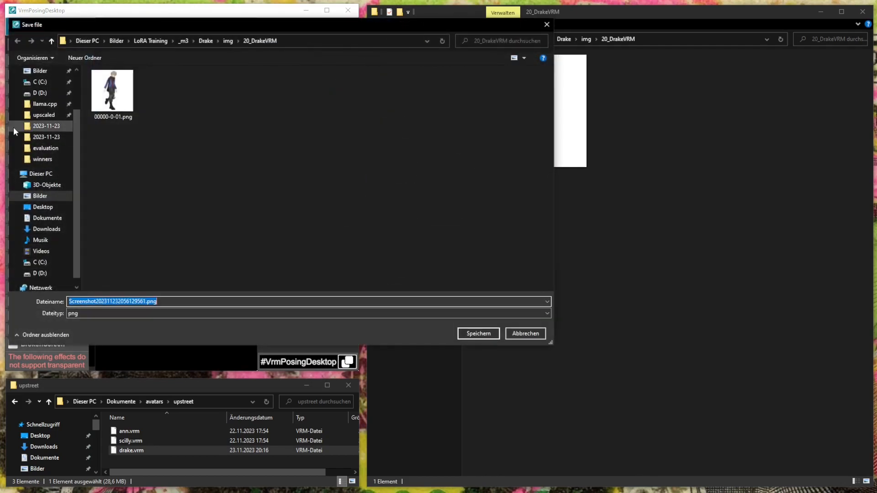
click(112, 91)
click(92, 301)
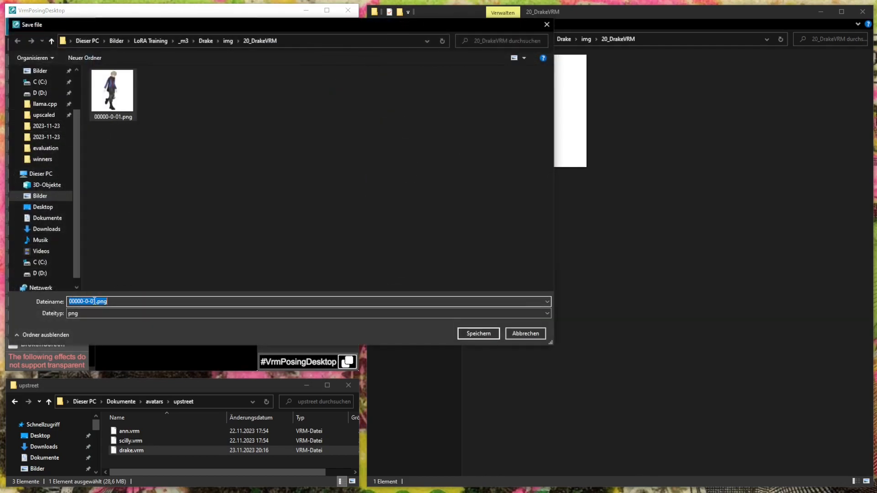
key(BackSpace)
text(2)
key(Return)
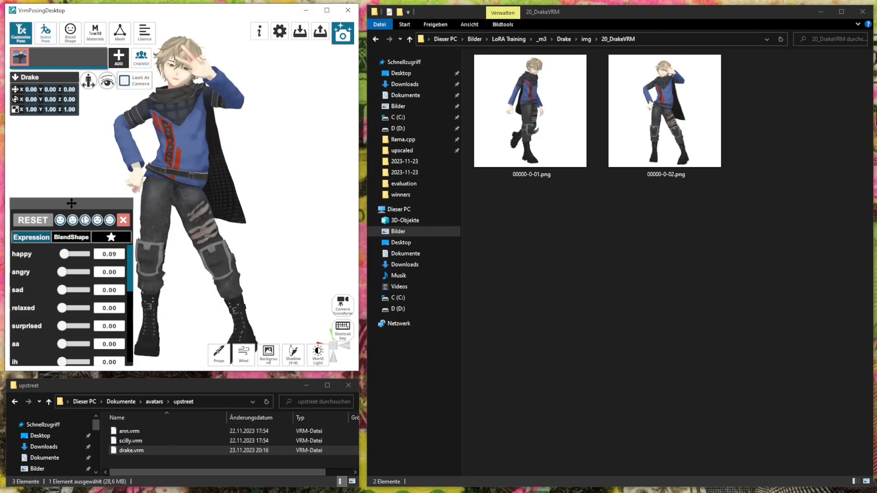
Try a built-in standing pose with both hands raised and one leg kicked back
click(44, 34)
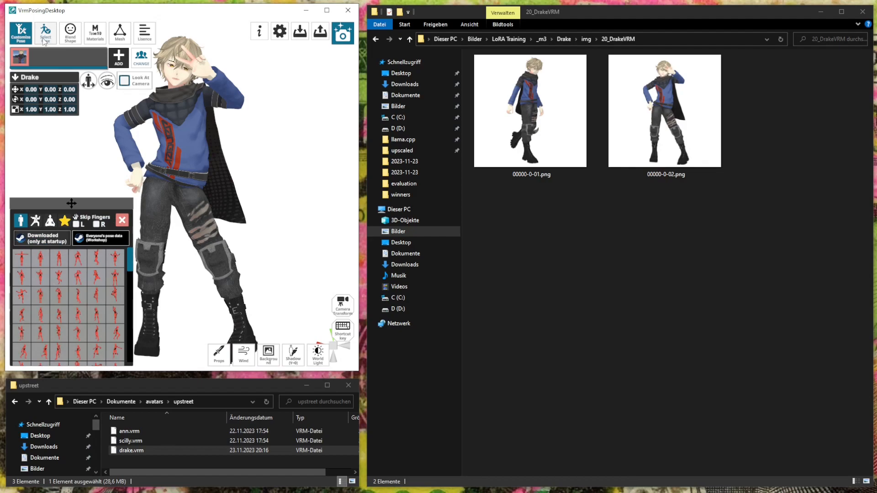
click(59, 259)
click(56, 288)
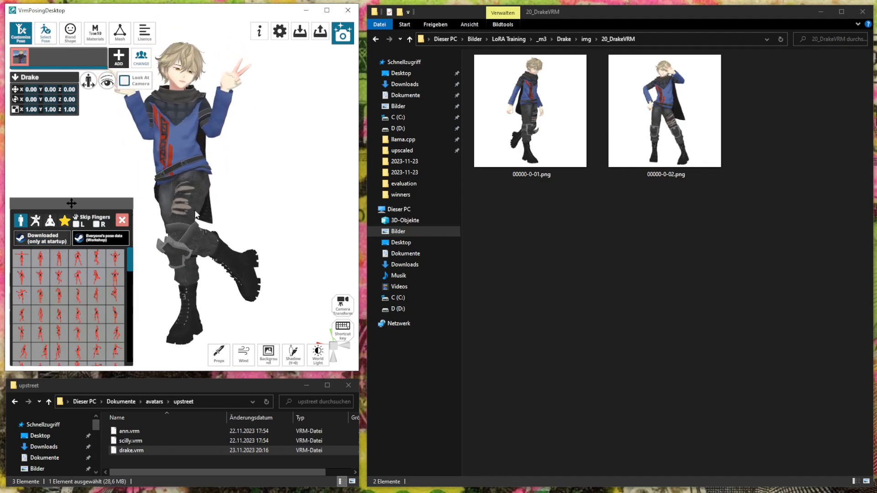
click(77, 37)
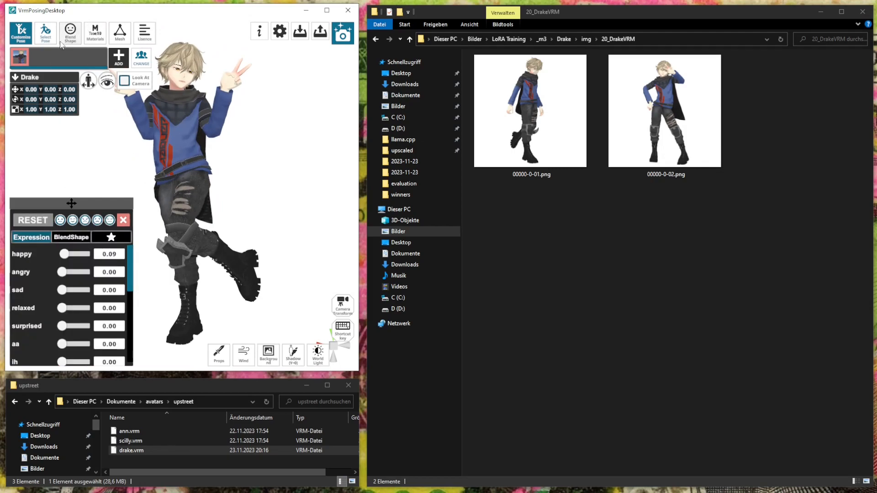
click(123, 220)
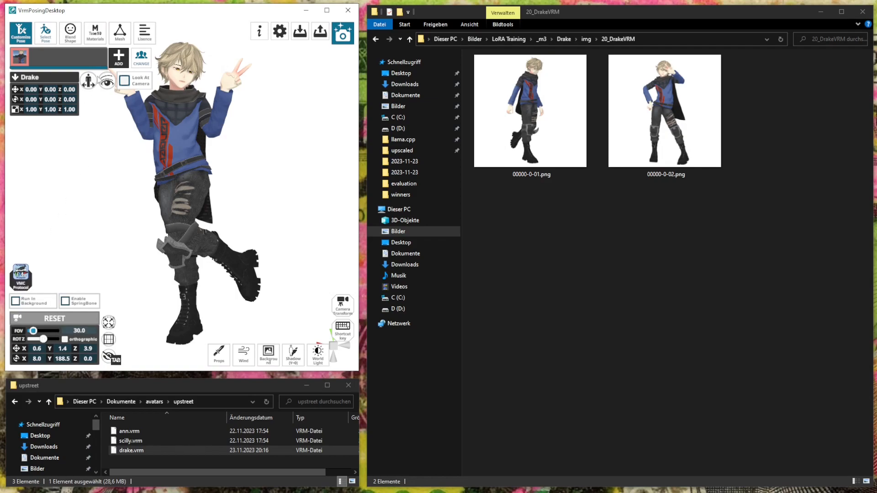
click(76, 40)
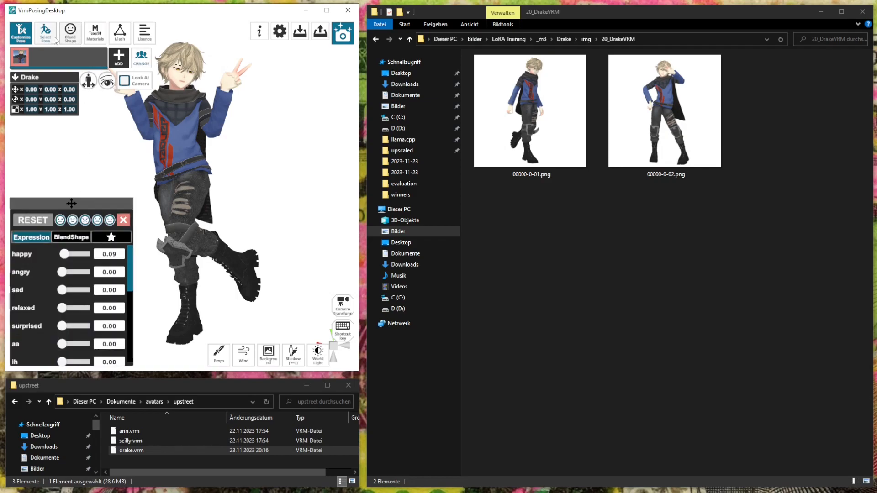
Try built-in action poses and apply the wide low lunge with one arm stretched out to the side
click(46, 33)
click(40, 223)
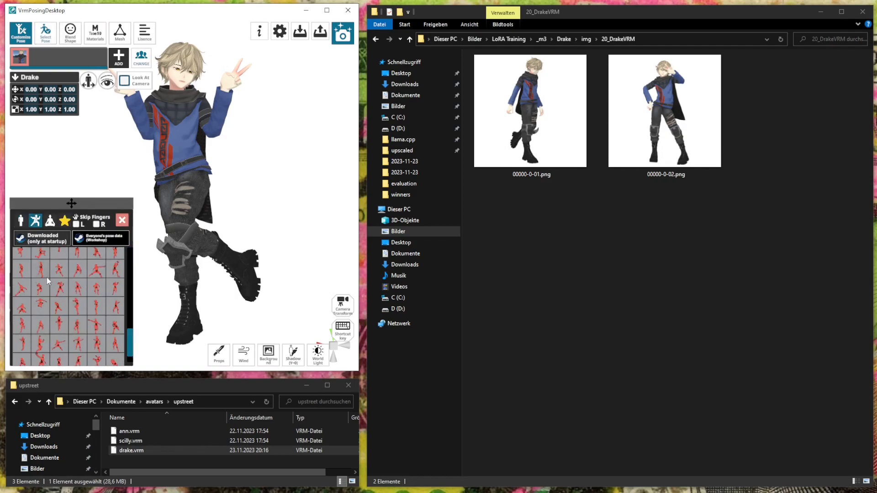
click(47, 277)
right_drag(234, 162, 214, 167)
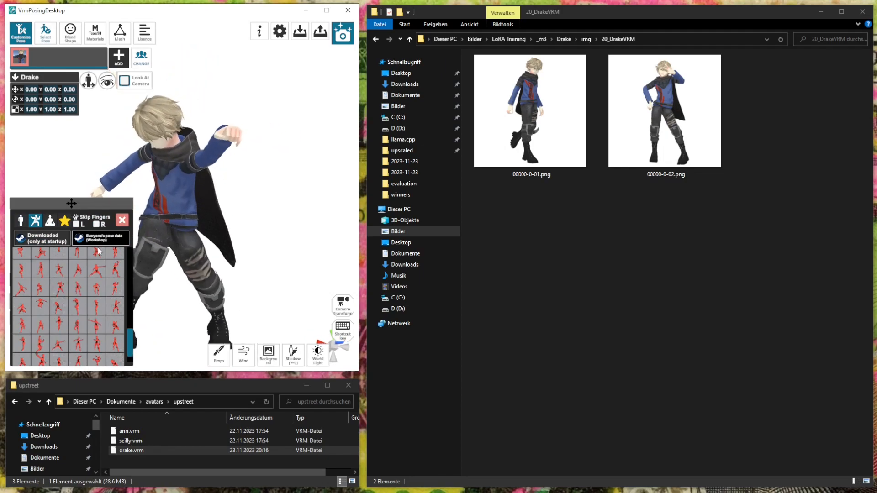
click(91, 266)
right_drag(266, 220, 231, 228)
scroll(232, 228, up, 3)
middle_drag(233, 232, 217, 222)
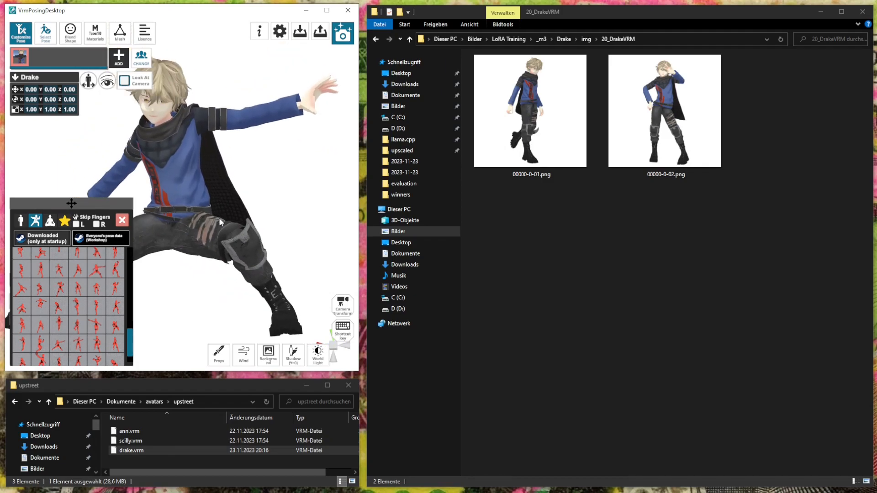
Reposition the eye gaze target near the outstretched arm's shoulder, try angry at 0.75, and replace it with the third expression preset
click(106, 83)
drag(183, 214, 301, 97)
drag(295, 127, 207, 127)
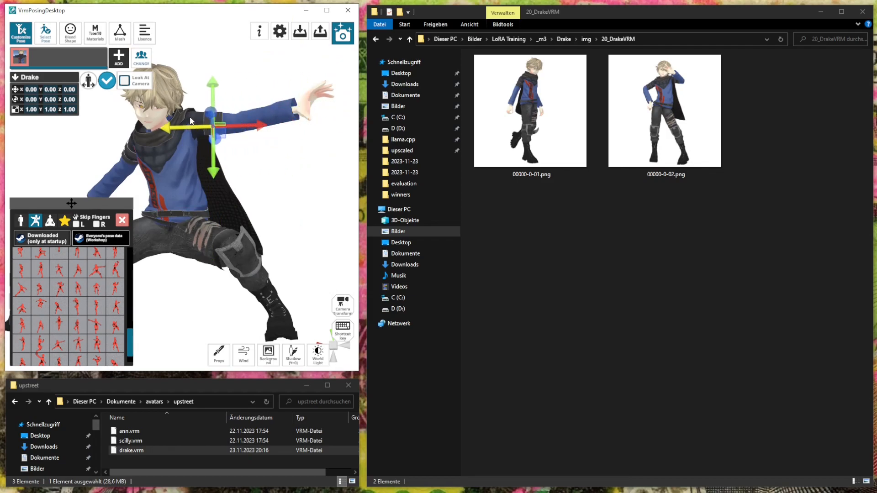
click(76, 38)
drag(62, 272, 82, 272)
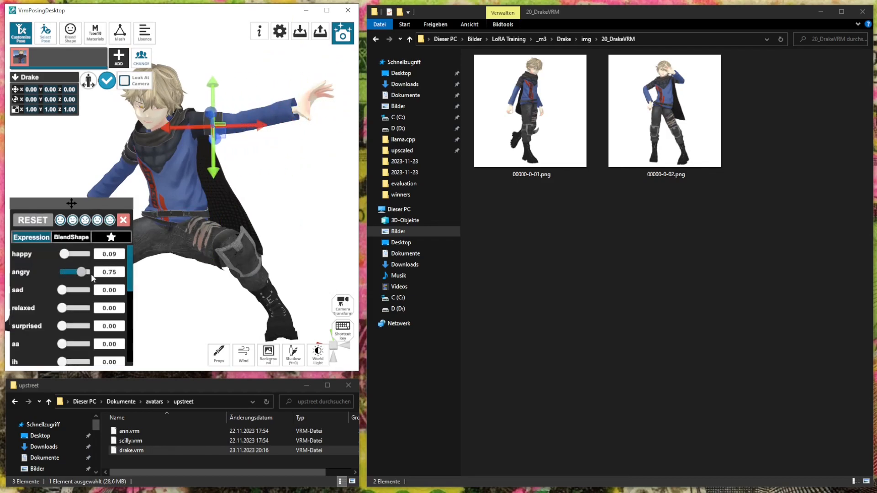
click(87, 221)
Check the square export preview and adjust the camera so the lunging avatar's whole body, including the outstretched hand, fits the frame
scroll(186, 176, up, 2)
middle_drag(186, 176, 184, 179)
scroll(187, 180, down, 2)
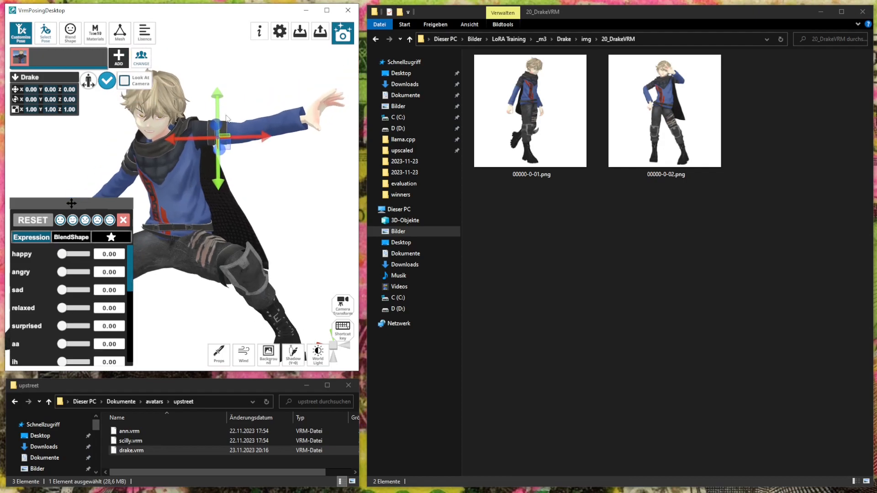
click(342, 37)
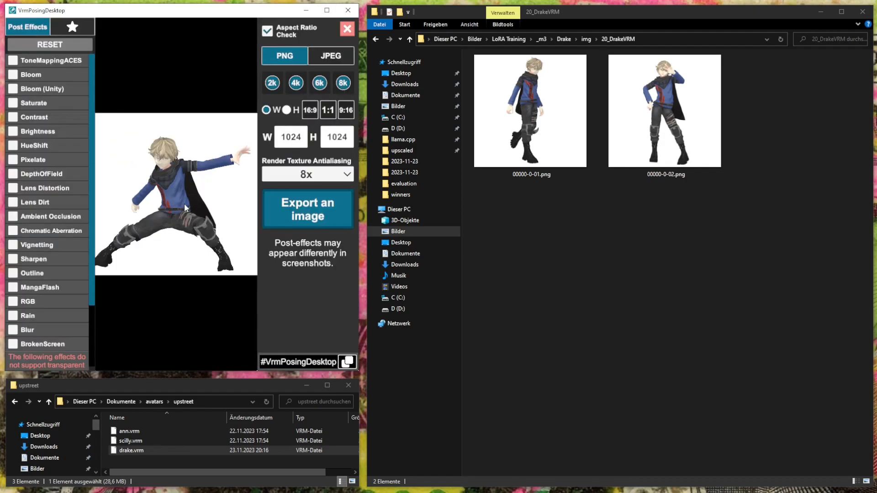
right_drag(178, 199, 157, 204)
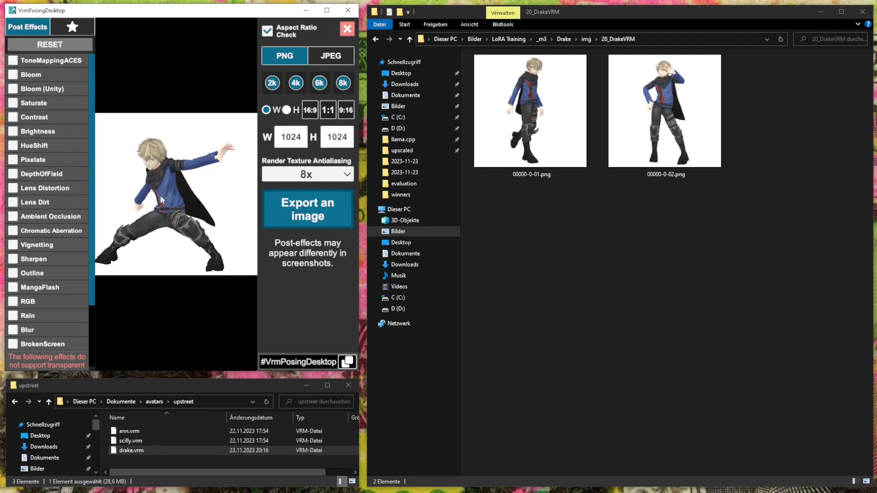
middle_drag(157, 205, 167, 195)
scroll(168, 195, up, 1)
scroll(168, 194, down, 1)
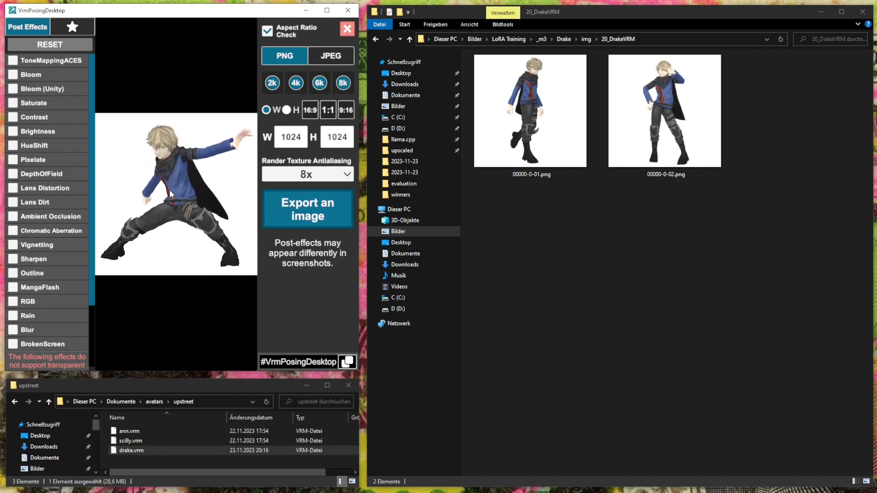
click(345, 32)
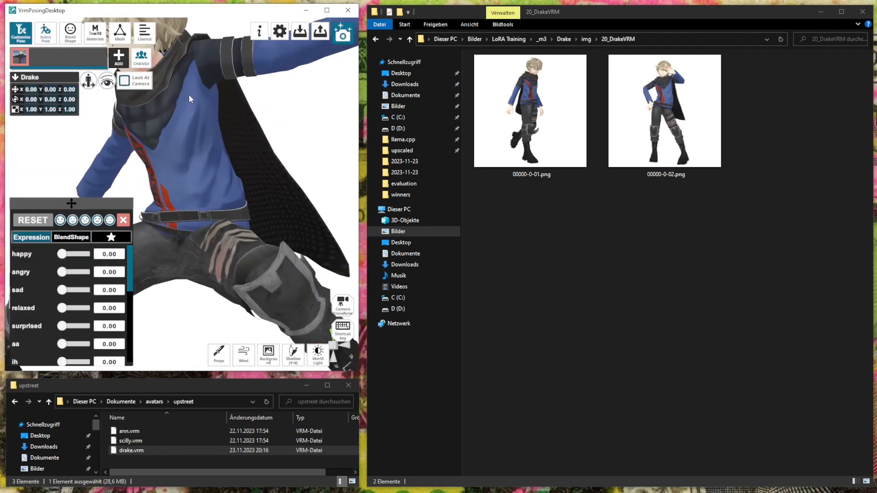
scroll(200, 116, down, 1)
mouse_move(198, 101)
middle_down()
mouse_move(201, 126)
mouse_move(203, 104)
middle_up()
scroll(199, 115, up, 3)
scroll(199, 115, down, 3)
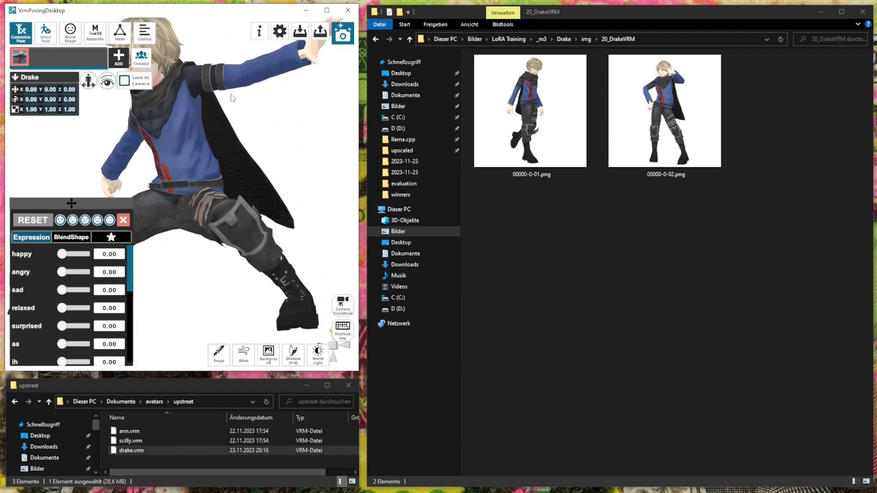
Export the lunge pose as 00000-0-03.png into the 20_DrakeVRM folder
click(342, 33)
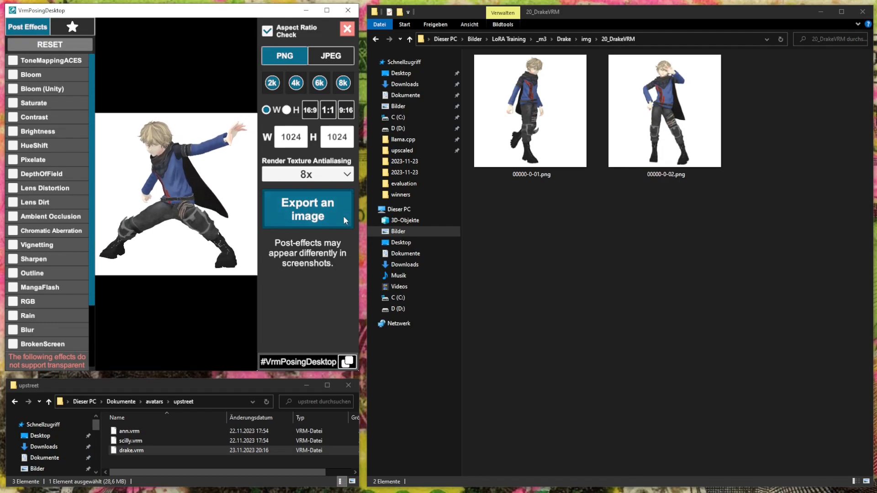
click(331, 215)
click(164, 92)
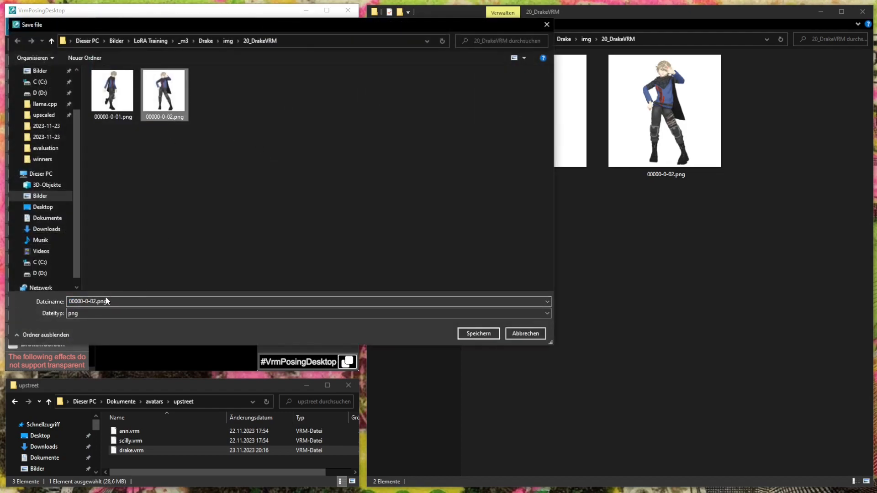
click(92, 302)
key(Delete)
text(3)
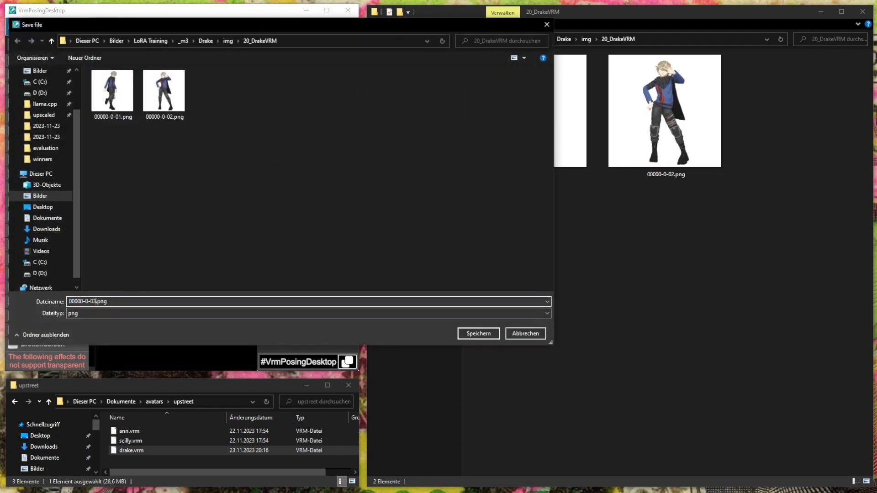
key(Return)
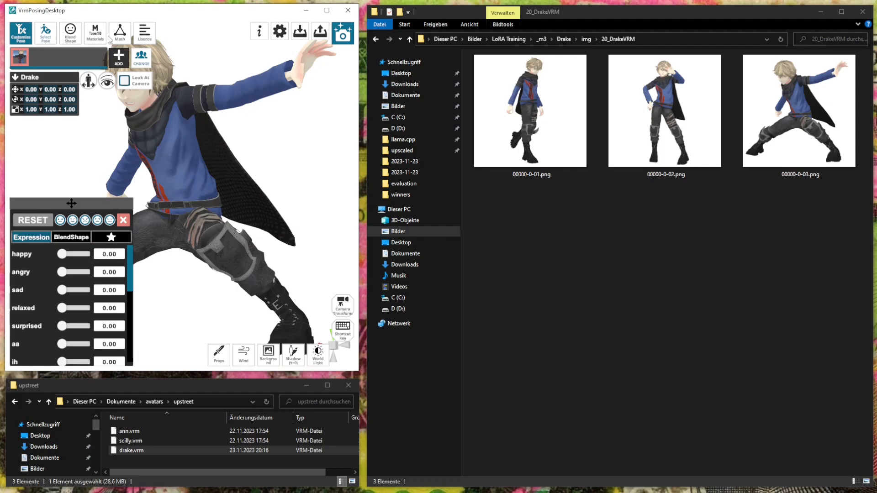
Try built-in action poses, apply the wide stance with one arm thrust out, and make the avatar look at the camera
click(77, 32)
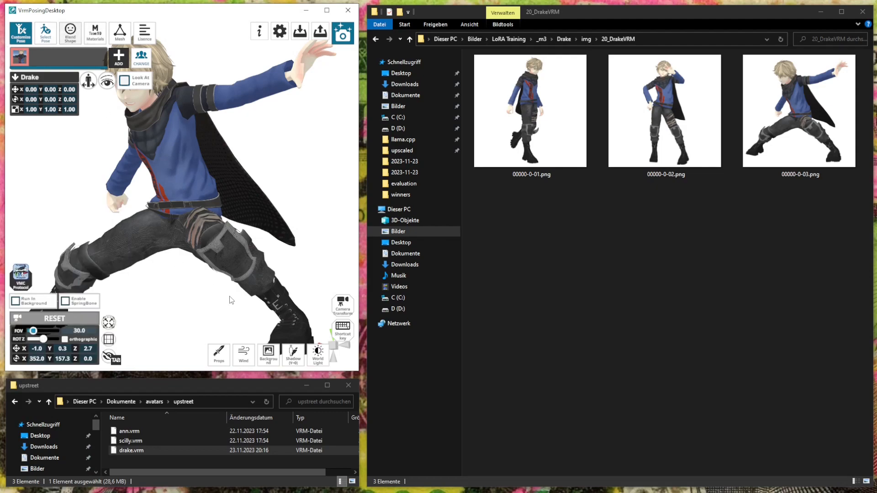
click(46, 36)
click(95, 256)
click(60, 345)
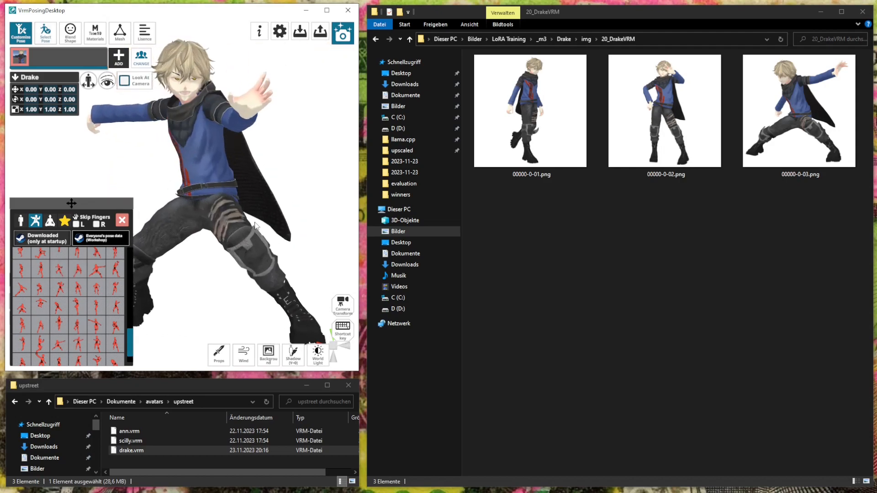
click(123, 313)
right_drag(160, 294, 193, 273)
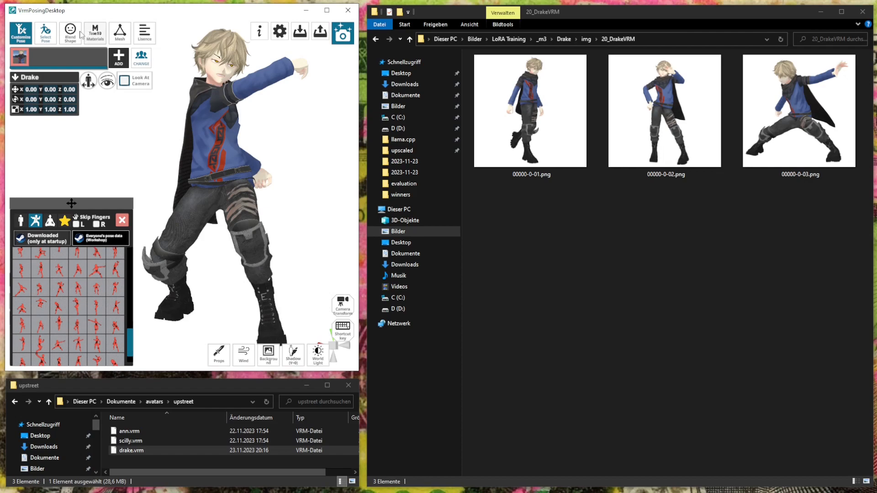
click(143, 84)
right_drag(203, 150, 201, 177)
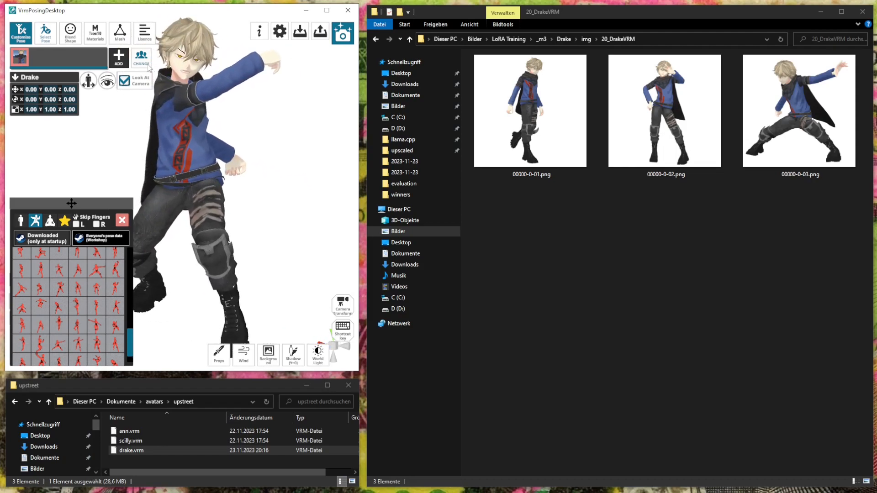
Try the mouth shapes aa at 0.57 and ih at 0.68, a partial blink, and the first expression presets
click(70, 33)
mouse_move(59, 255)
mouse_down()
mouse_move(76, 254)
mouse_move(51, 254)
mouse_up()
scroll(70, 346, down, 1)
drag(63, 340, 80, 358)
scroll(80, 305, down, 5)
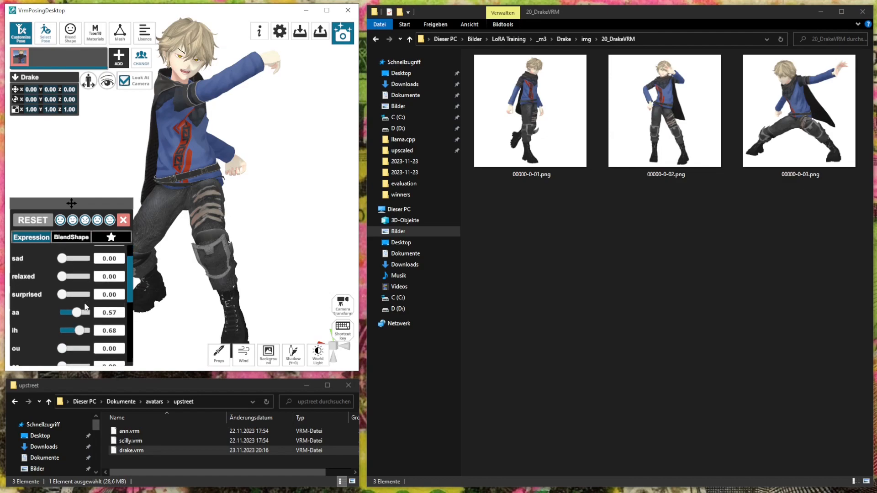
scroll(68, 301, down, 1)
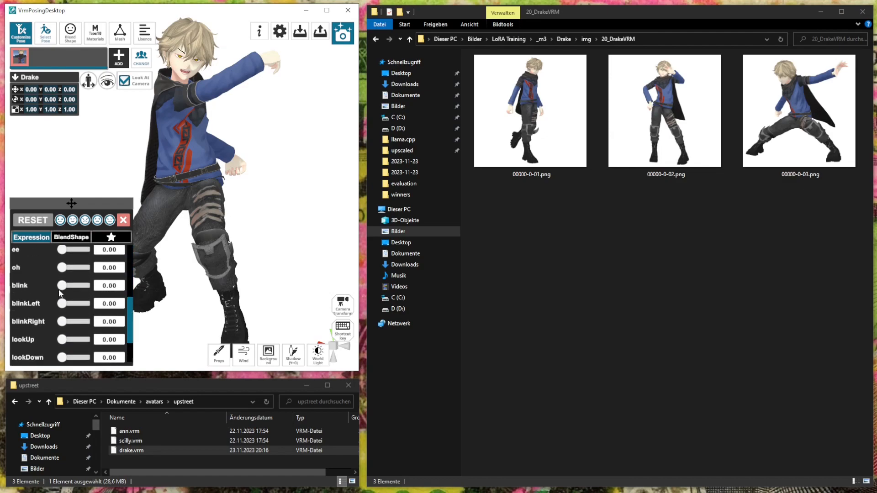
drag(62, 285, 68, 286)
click(72, 226)
click(65, 223)
Try the mouth shapes oh at 0.45, ee at 0.27 and ih at 0.77 on the avatar's face
drag(61, 268, 74, 268)
right_drag(201, 245, 211, 242)
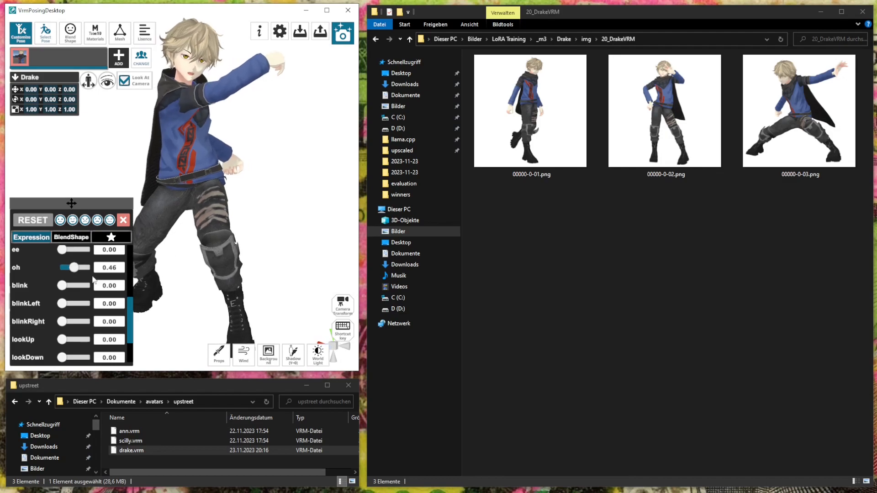
drag(61, 250, 82, 264)
scroll(65, 275, up, 1)
scroll(77, 302, up, 2)
mouse_move(78, 322)
mouse_down()
mouse_move(64, 319)
mouse_move(73, 319)
mouse_up()
scroll(75, 274, up, 2)
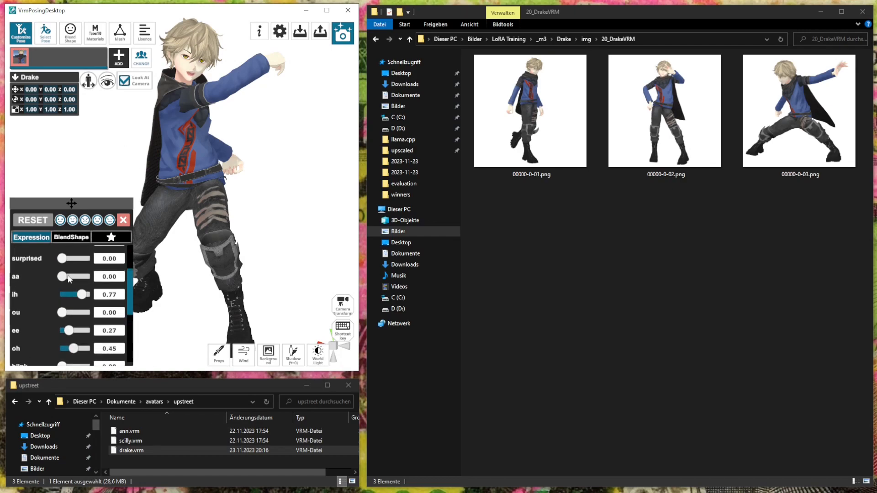
Apply the third expression preset and set the mouth shapes ou to 0.52 and ee to 0.30
click(85, 222)
scroll(85, 311, down, 1)
drag(62, 303, 69, 321)
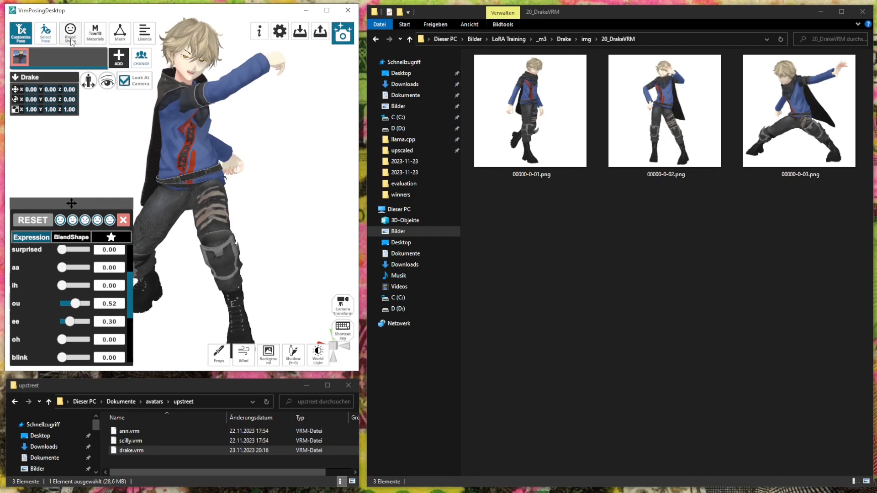
Direct the gaze with the eye gaze target instead of the camera, placing the target beside the avatar's head
scroll(194, 154, down, 4)
click(107, 81)
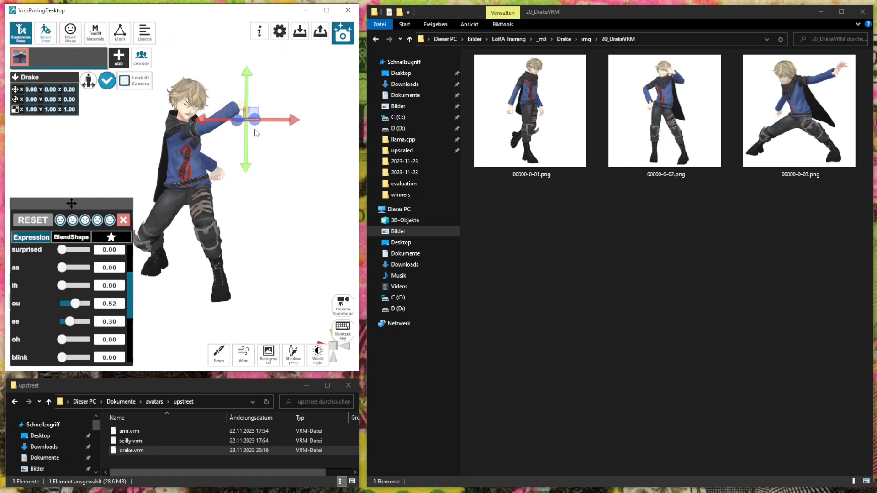
scroll(201, 142, up, 4)
right_drag(201, 142, 223, 148)
scroll(227, 146, down, 1)
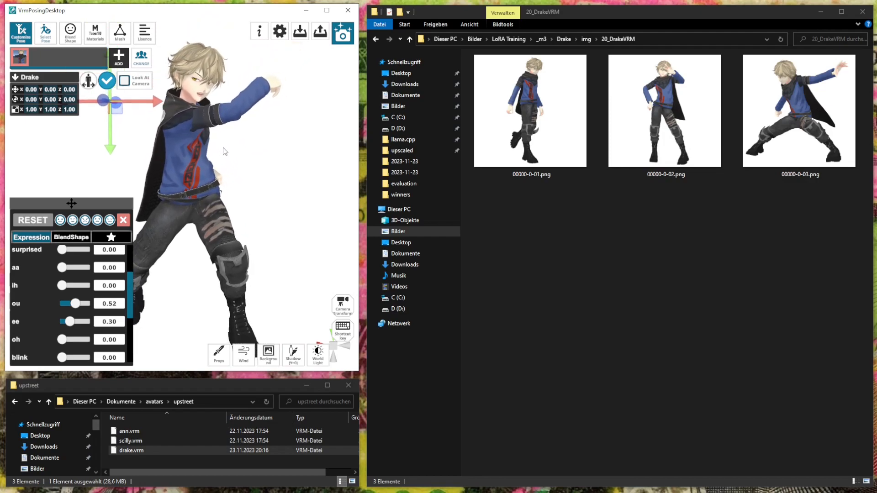
Check the square export preview and adjust the camera so the avatar's whole body fits the frame
click(343, 33)
scroll(205, 156, up, 1)
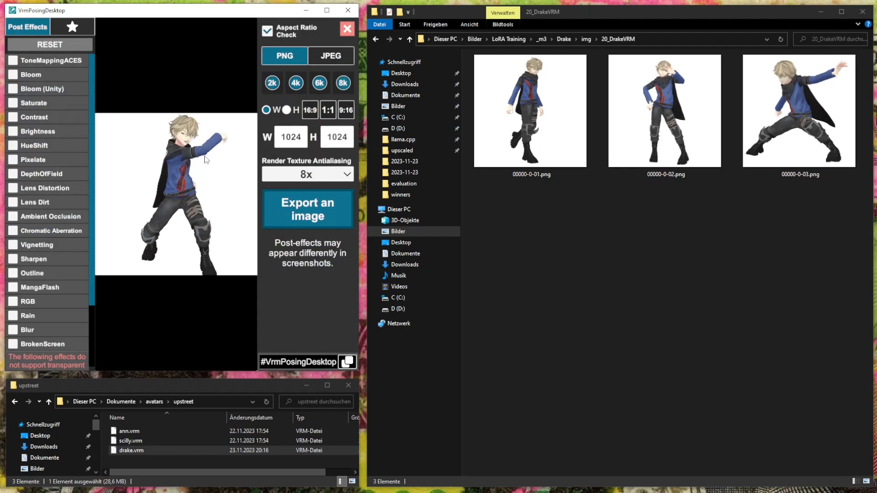
scroll(204, 156, down, 1)
right_drag(203, 156, 205, 155)
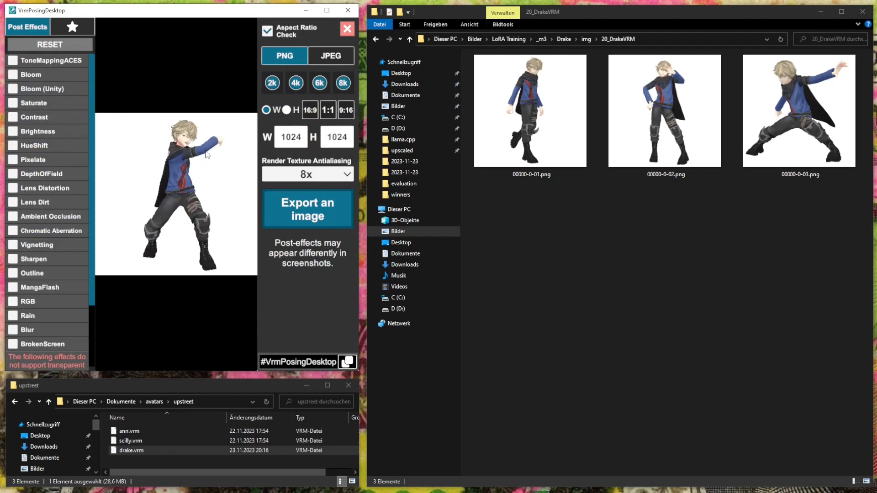
Export the outstretched-arm pose as 00000-0-04.png into the 20_DrakeVRM folder
click(312, 221)
click(217, 101)
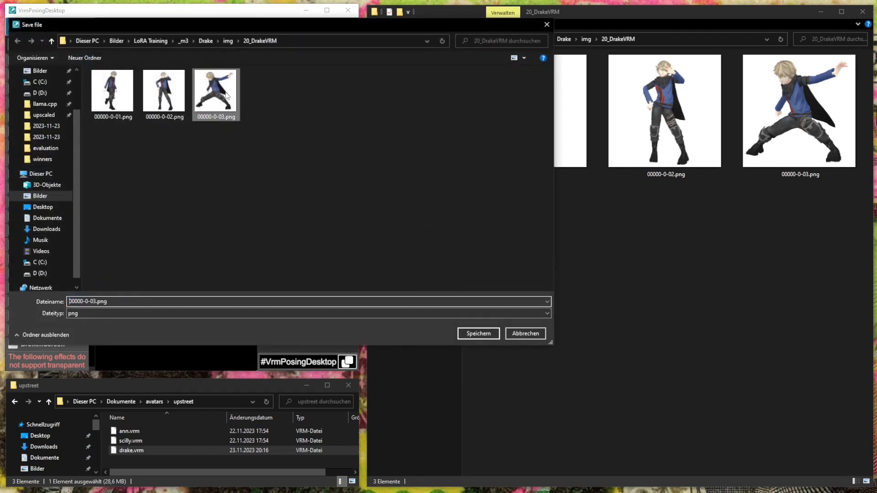
click(97, 302)
key(BackSpace)
text(4)
key(Return)
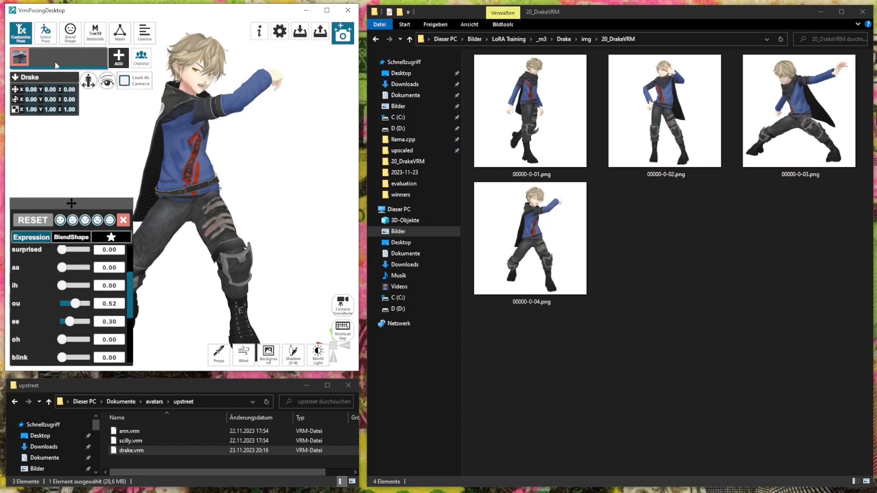
Apply a built-in low crouching pose and frame the avatar from behind so the lettering on the cape shows
click(46, 32)
click(21, 307)
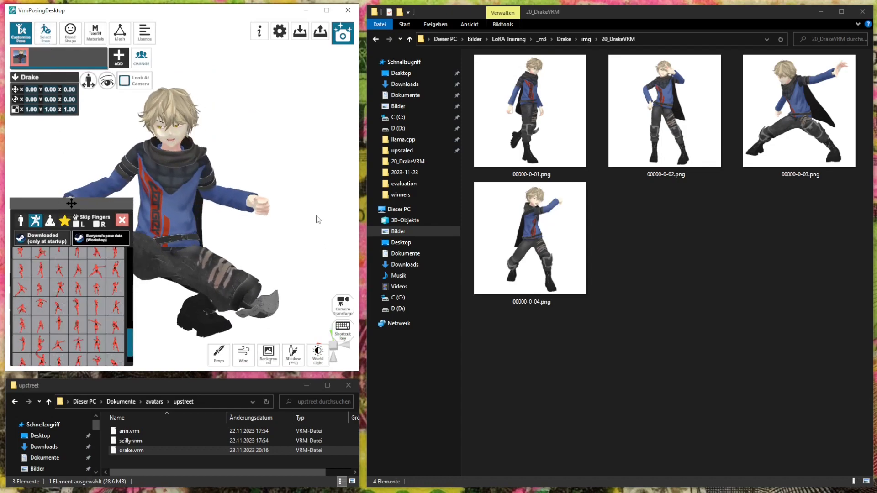
right_drag(307, 217, 201, 202)
scroll(201, 204, down, 4)
middle_drag(201, 203, 264, 228)
right_drag(264, 229, 186, 208)
middle_drag(186, 208, 202, 205)
scroll(203, 205, up, 4)
mouse_move(202, 205)
right_down()
mouse_move(227, 215)
mouse_move(202, 214)
right_up()
mouse_move(202, 214)
middle_down()
mouse_move(212, 214)
mouse_move(207, 205)
middle_up()
scroll(213, 213, up, 4)
mouse_move(232, 193)
right_down()
mouse_move(244, 186)
mouse_move(223, 182)
right_up()
scroll(243, 186, down, 2)
middle_drag(223, 183, 233, 183)
right_drag(234, 183, 243, 183)
middle_drag(242, 183, 243, 188)
scroll(243, 188, up, 2)
Export the rear view of the crouching pose as 00000-0-05.png into the 20_DrakeVRM folder
click(340, 34)
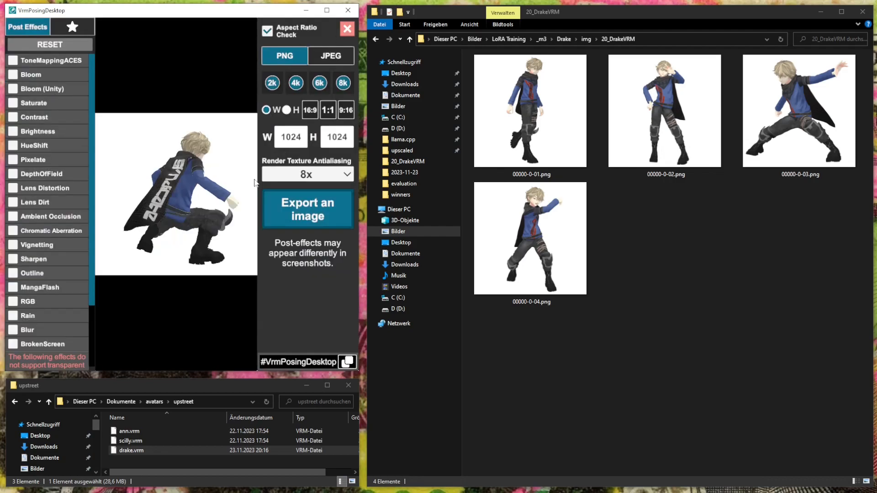
click(318, 204)
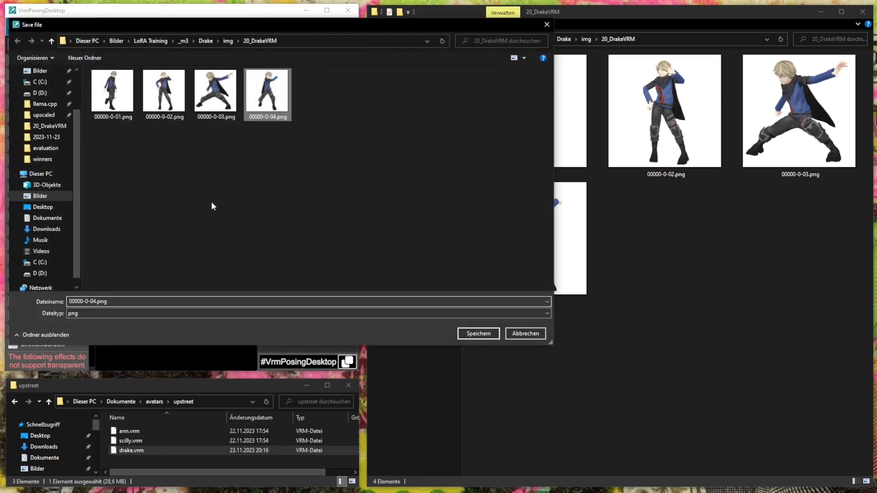
click(94, 301)
key(Delete)
text(5)
key(Return)
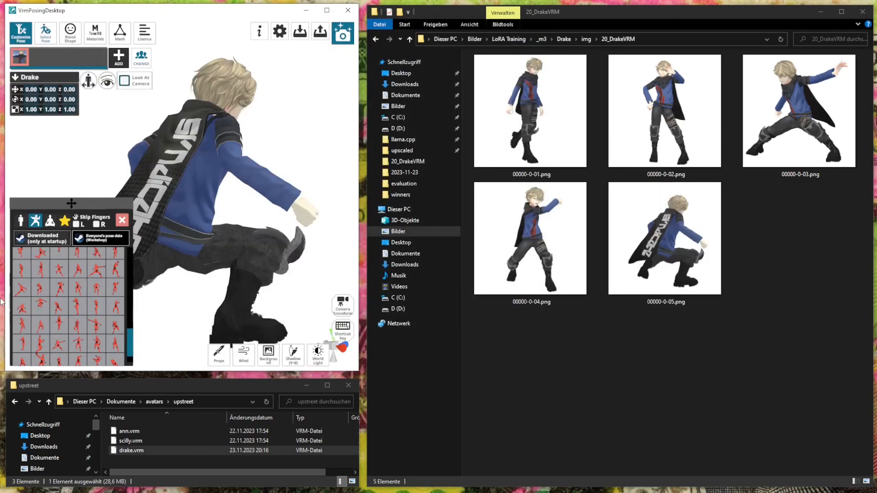
Try several built-in action poses and apply the wide guard stance with one forearm raised beside the head
click(46, 268)
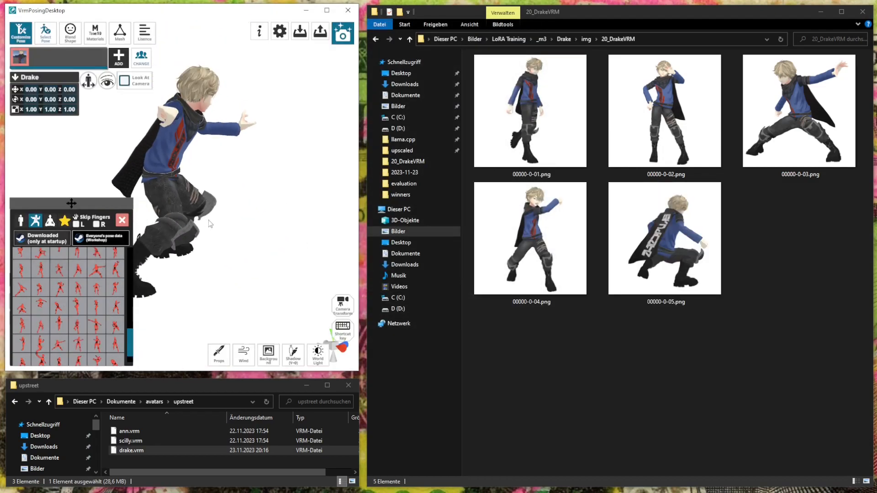
click(32, 299)
click(51, 345)
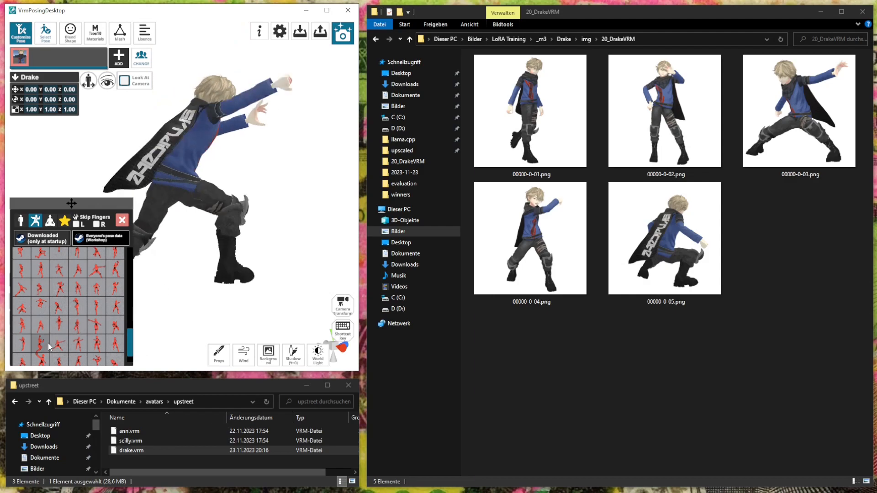
scroll(103, 330, down, 2)
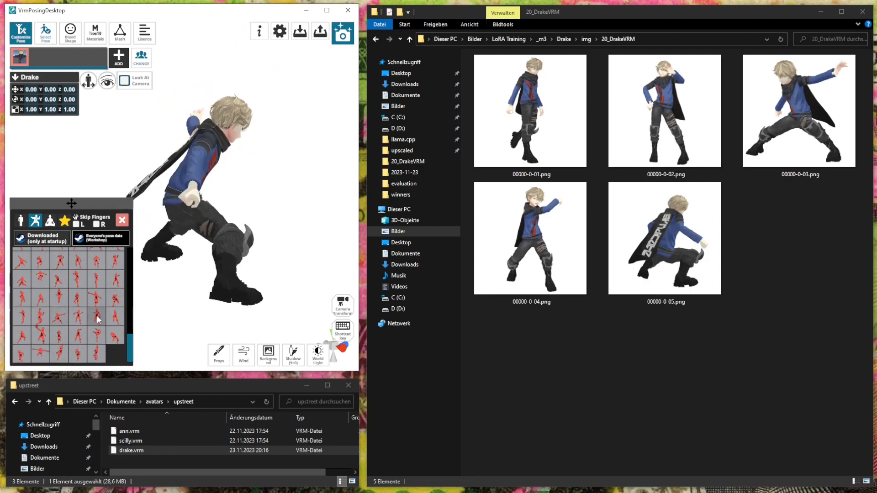
click(96, 316)
right_drag(204, 263, 185, 259)
scroll(94, 340, down, 1)
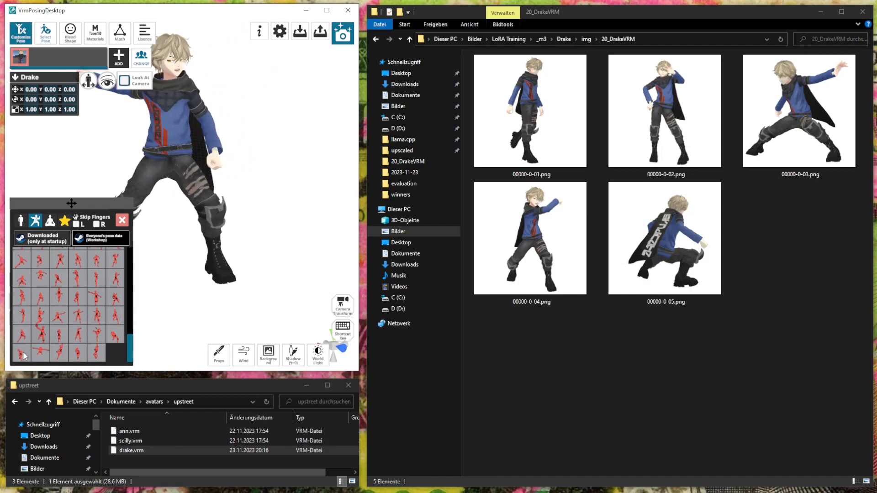
click(22, 345)
scroll(45, 294, up, 3)
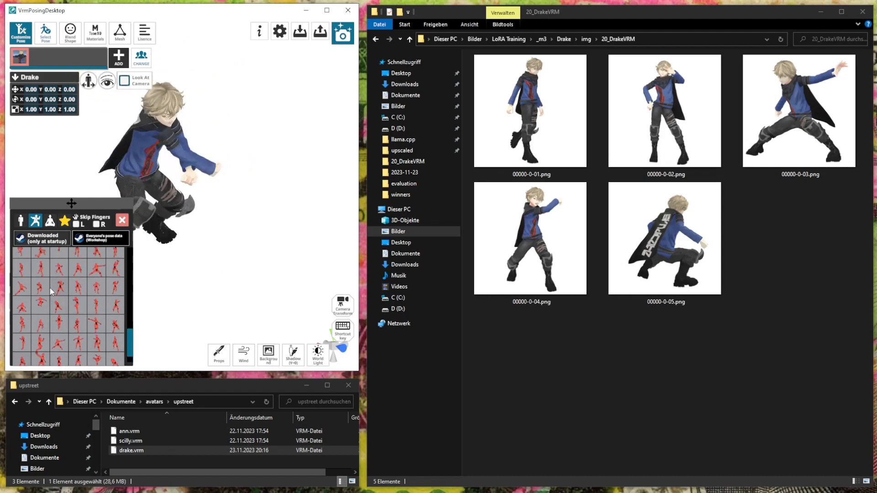
click(21, 293)
Frame the guard stance from a slightly angled front view with the whole body visible
middle_drag(192, 207, 233, 242)
right_drag(233, 242, 218, 240)
middle_drag(218, 240, 232, 206)
scroll(230, 223, up, 3)
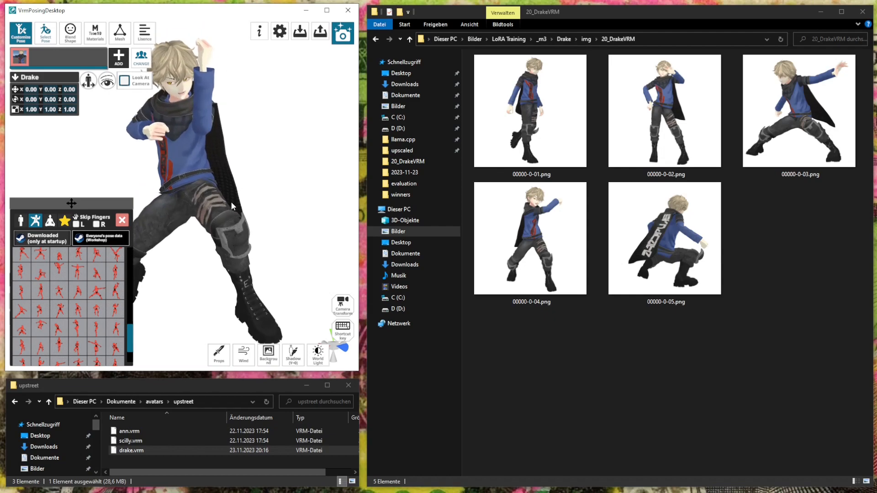
right_drag(231, 203, 228, 202)
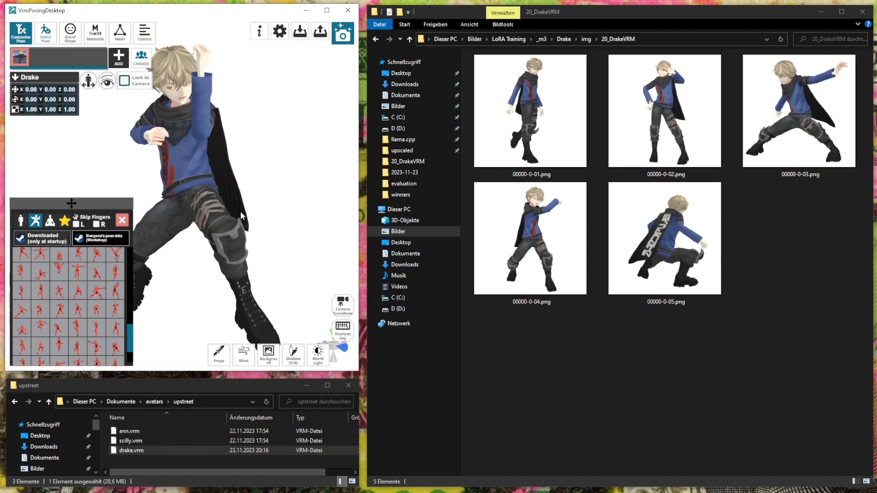
right_drag(237, 210, 231, 208)
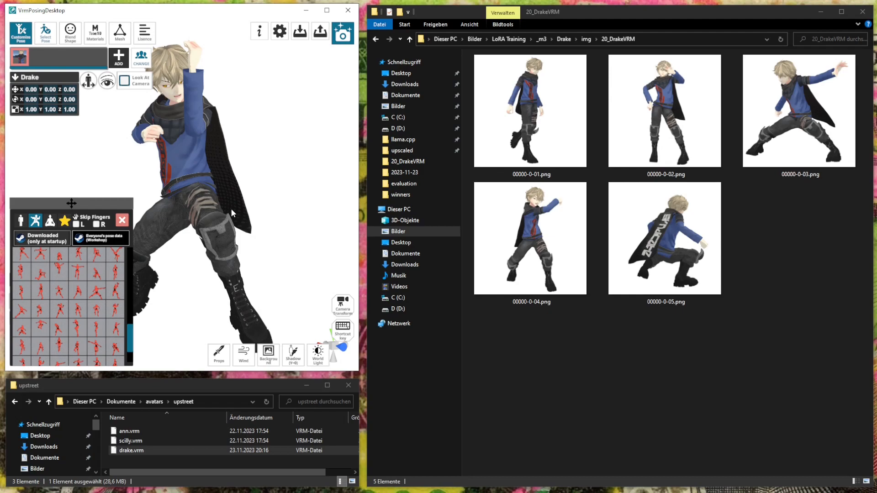
mouse_move(268, 189)
right_down()
mouse_move(277, 191)
mouse_move(263, 185)
right_up()
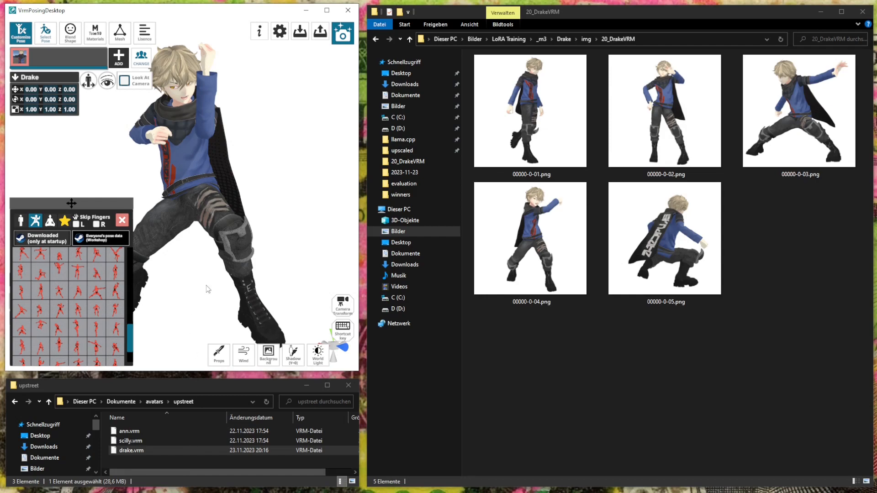
Inspect the guard stance from the side and reposition the eye gaze target below the avatar's face
right_drag(209, 286, 212, 255)
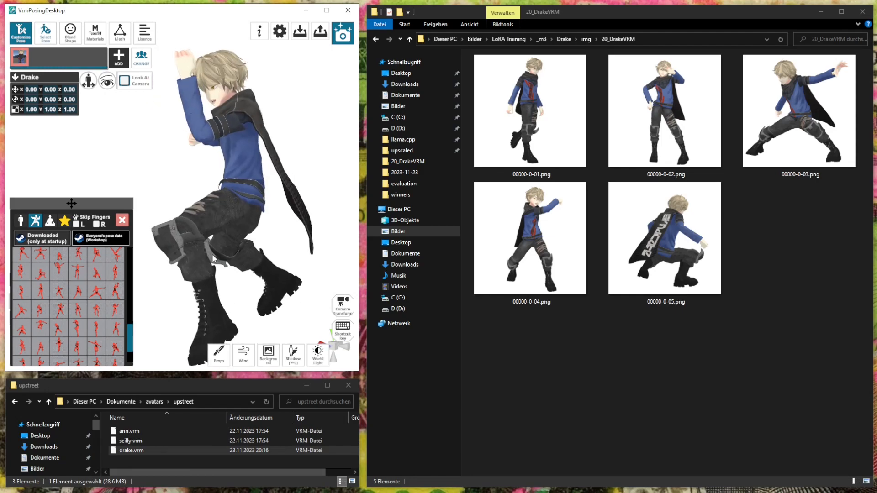
mouse_move(246, 236)
middle_down()
mouse_move(235, 232)
mouse_move(242, 235)
middle_up()
scroll(242, 235, down, 1)
right_drag(241, 234, 248, 238)
middle_drag(248, 238, 241, 238)
click(109, 83)
drag(225, 135, 283, 156)
right_drag(204, 297, 185, 298)
drag(297, 138, 326, 145)
drag(264, 142, 99, 199)
right_drag(238, 178, 265, 198)
scroll(251, 188, up, 2)
scroll(256, 192, down, 3)
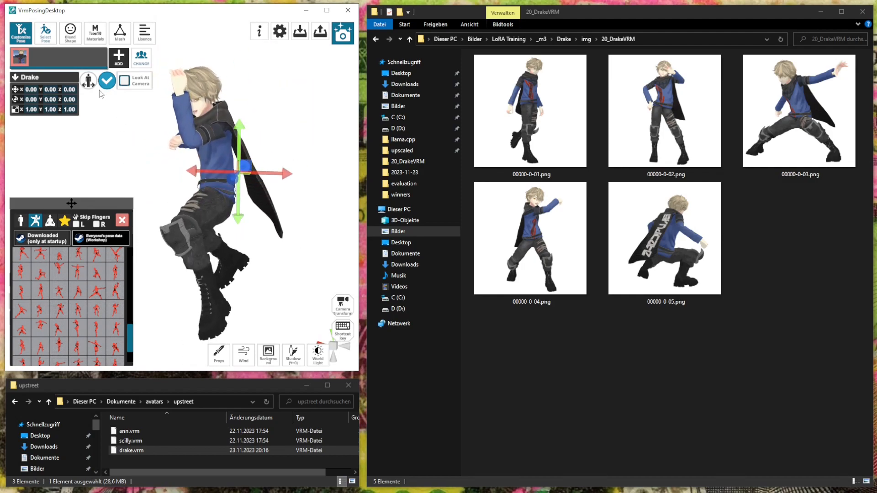
Rotate the whole avatar to 5.65 degrees about the Z axis and return to the front view
click(89, 81)
drag(246, 283, 249, 288)
right_drag(255, 285, 291, 234)
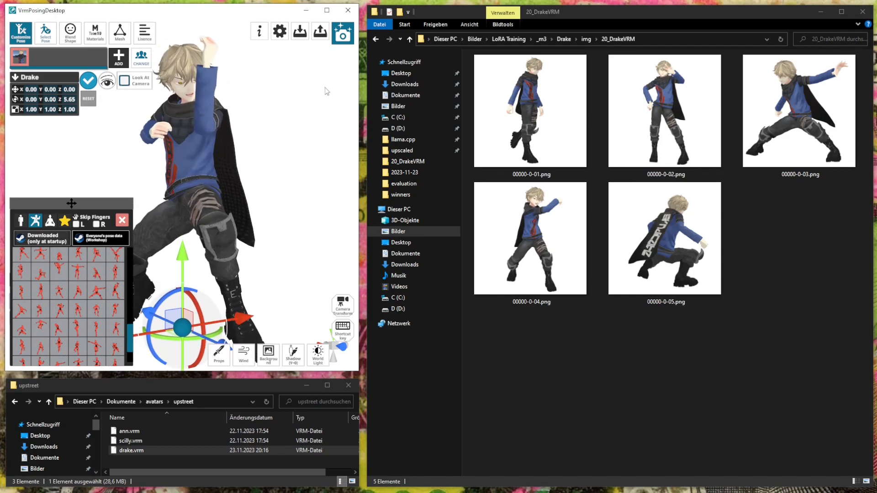
Export the guard stance as 00000-0-06.png into the 20_DrakeVRM folder
click(343, 33)
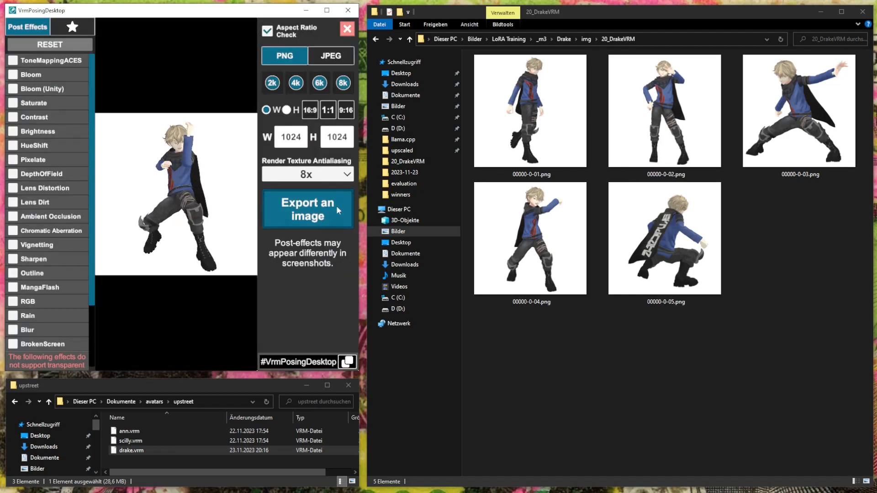
click(331, 213)
click(319, 91)
click(91, 302)
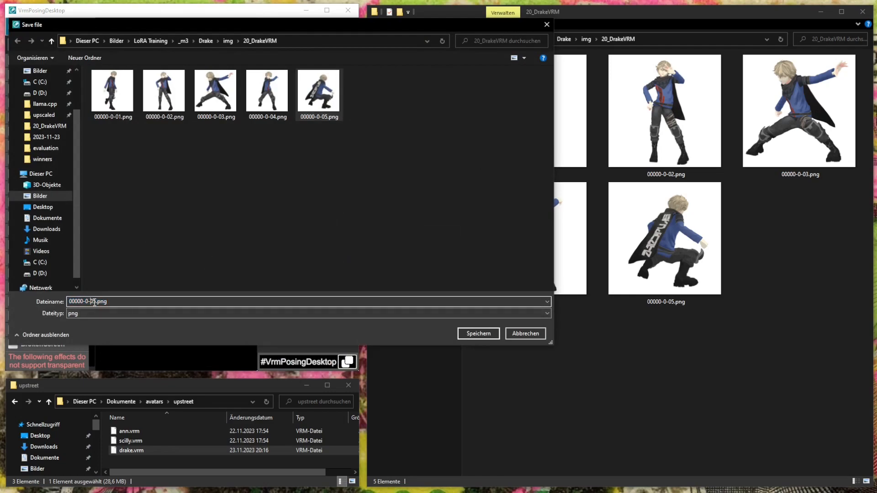
key(Right)
key(Delete)
text(6)
key(Return)
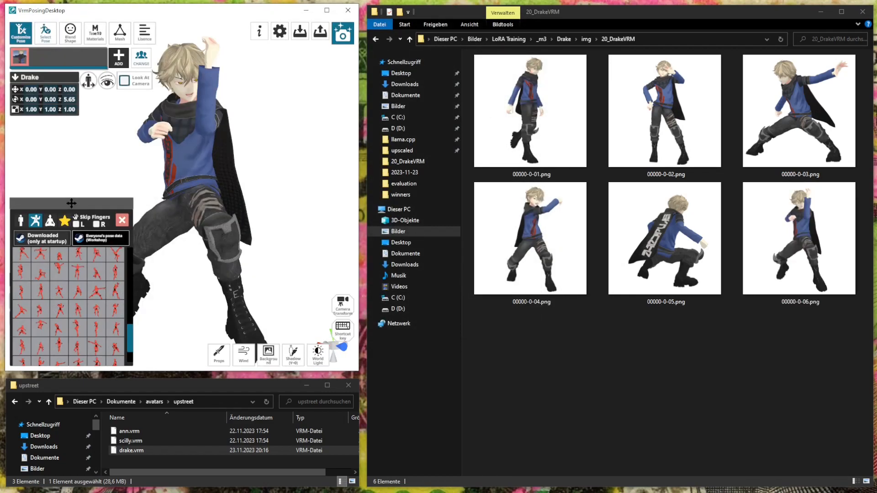
Try several action poses on the avatar, ending with a wide stance with one palm raised beside the head
scroll(45, 325, down, 1)
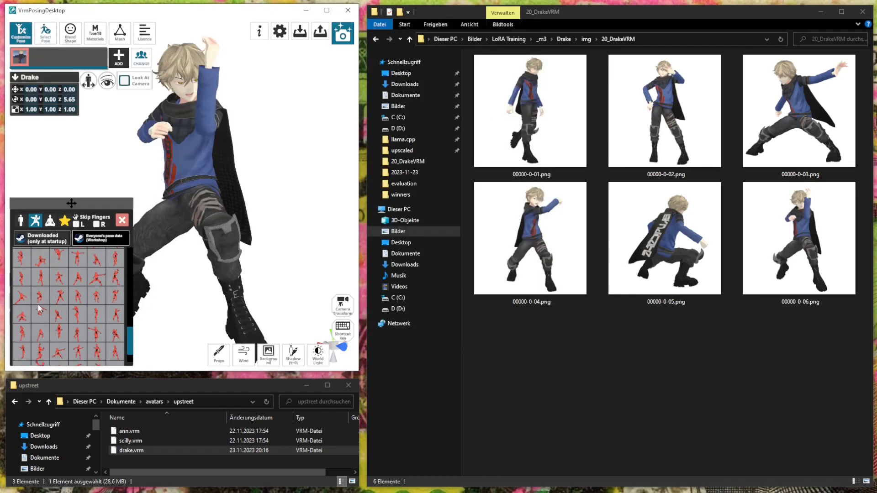
click(24, 317)
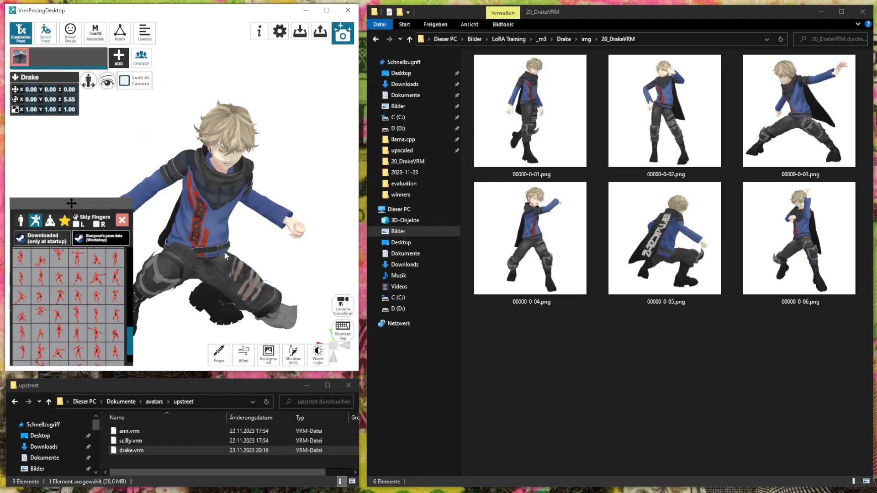
click(30, 264)
right_drag(183, 249, 249, 238)
scroll(222, 238, down, 3)
scroll(67, 311, up, 2)
scroll(67, 310, up, 1)
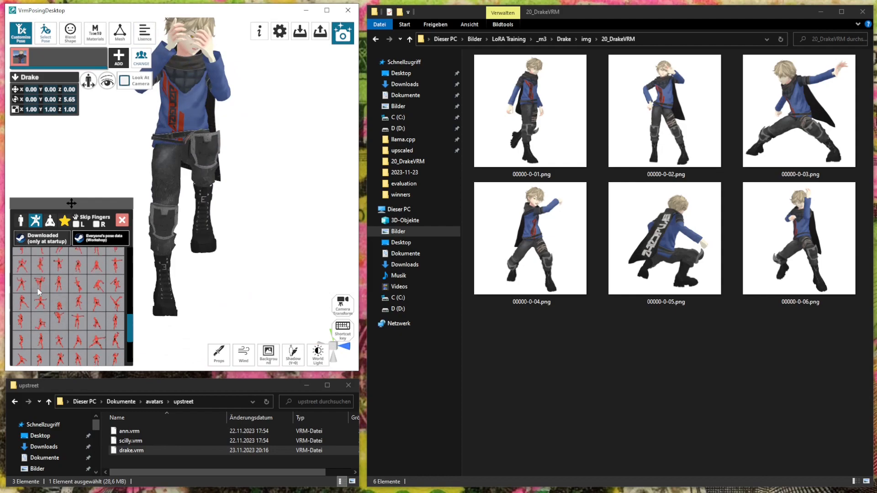
click(45, 268)
scroll(62, 285, up, 3)
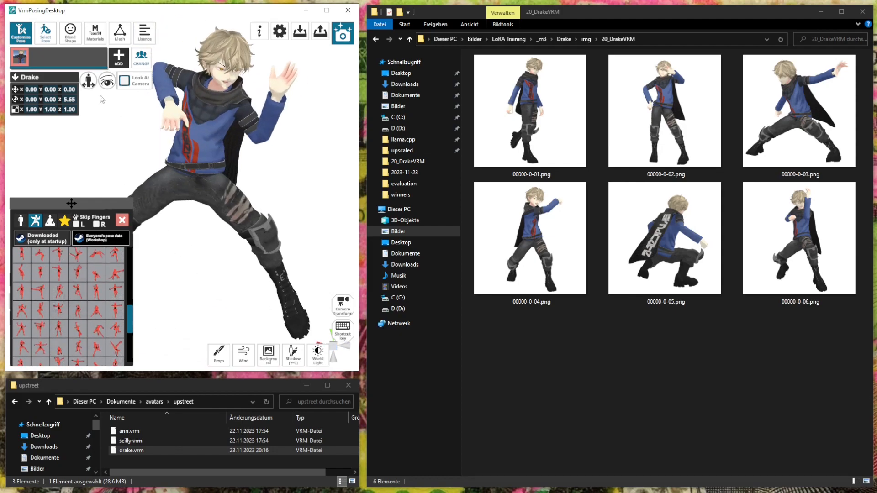
Reset the avatar's facial expression and set the mouth shapes ih to 0.41 and ou to 0.50
click(73, 32)
drag(62, 268, 66, 273)
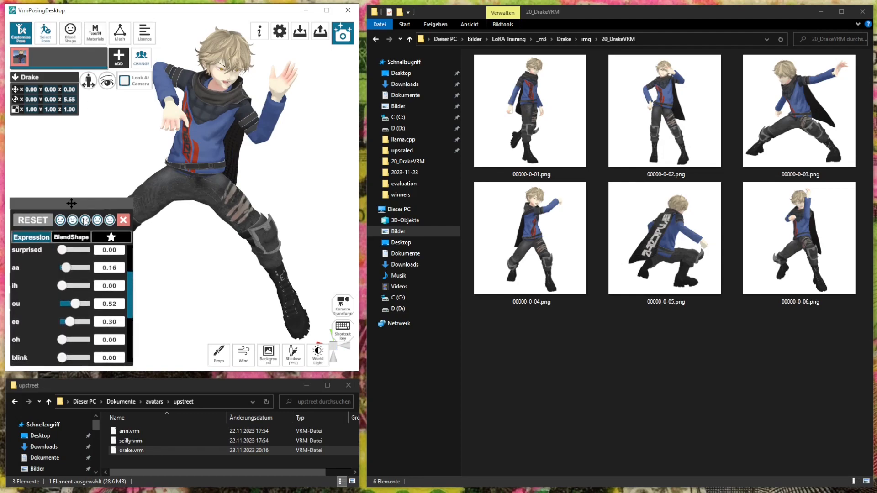
click(33, 220)
scroll(300, 150, up, 5)
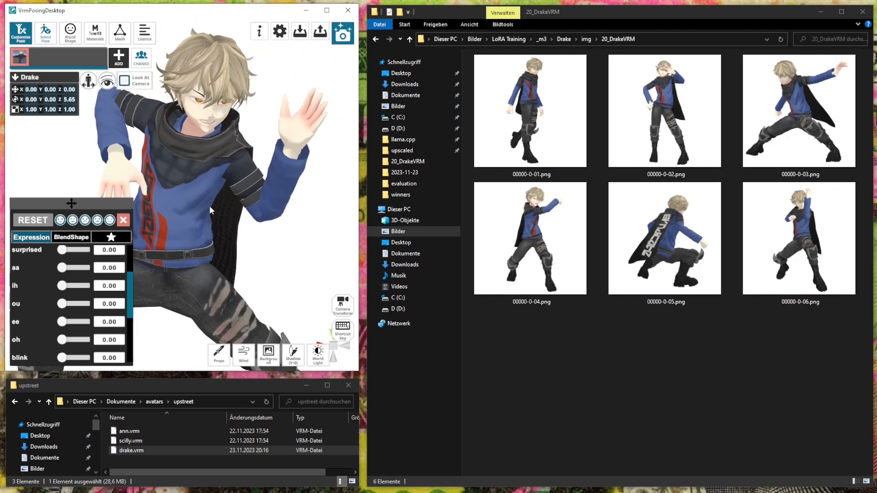
click(98, 220)
click(109, 220)
click(102, 221)
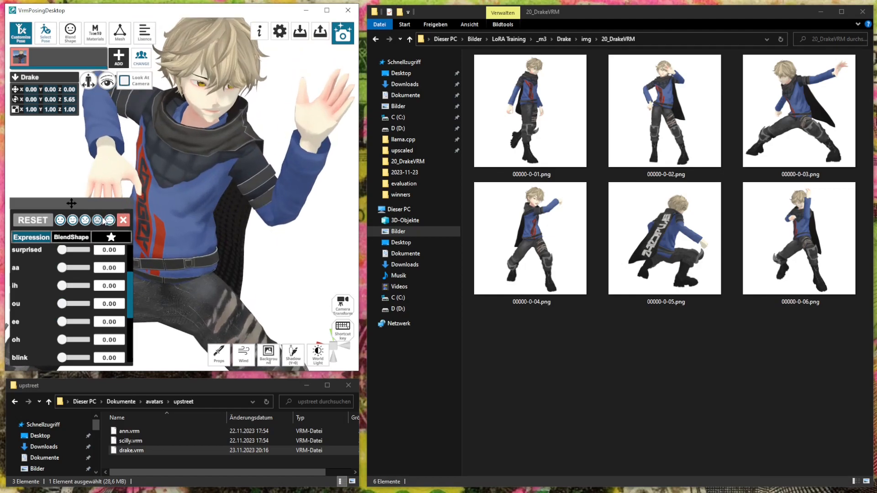
drag(60, 289, 94, 285)
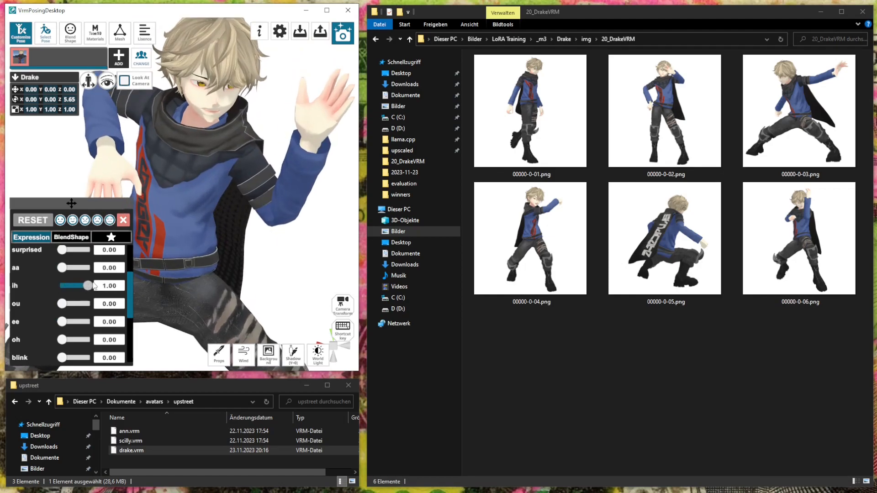
click(75, 304)
scroll(305, 255, down, 5)
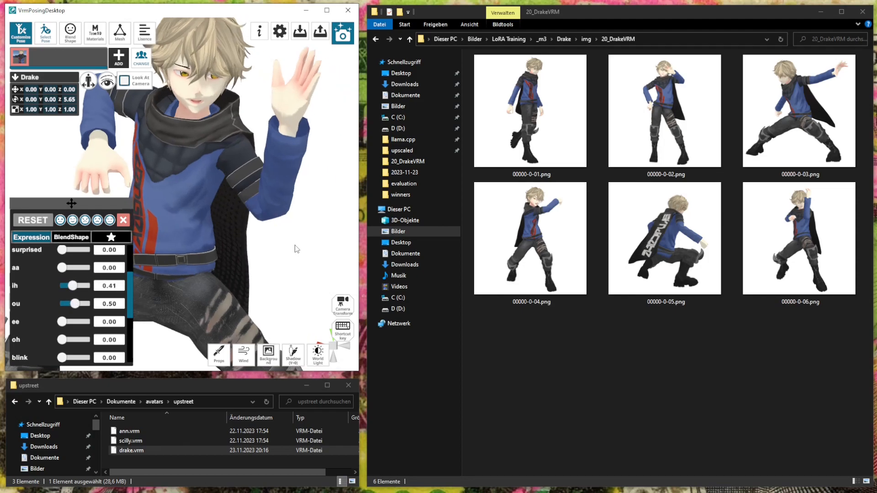
Apply the running action pose with one leg kicked back and view the avatar from the front
scroll(272, 206, down, 2)
mouse_move(271, 204)
right_down()
mouse_move(269, 192)
mouse_move(268, 203)
right_up()
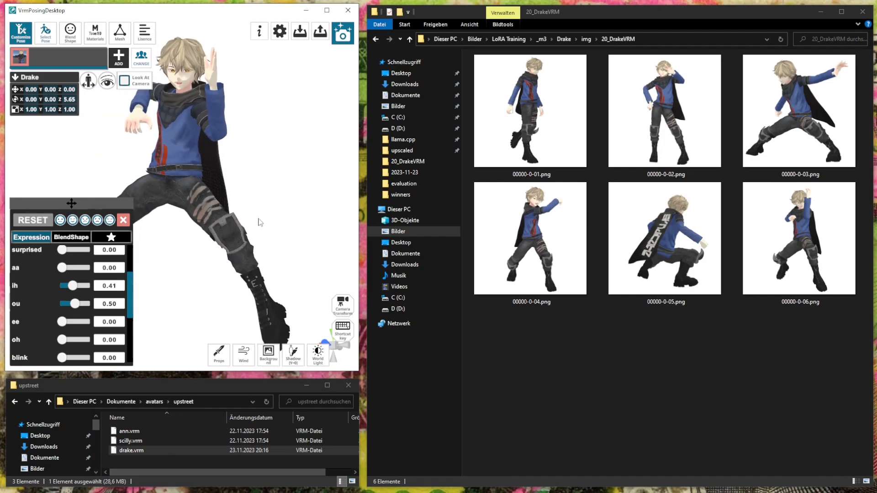
click(46, 34)
scroll(46, 286, down, 5)
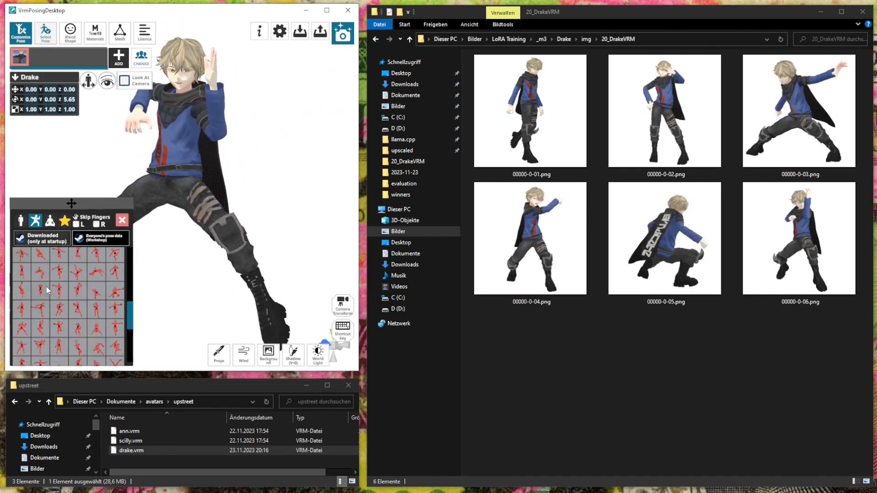
scroll(43, 274, up, 2)
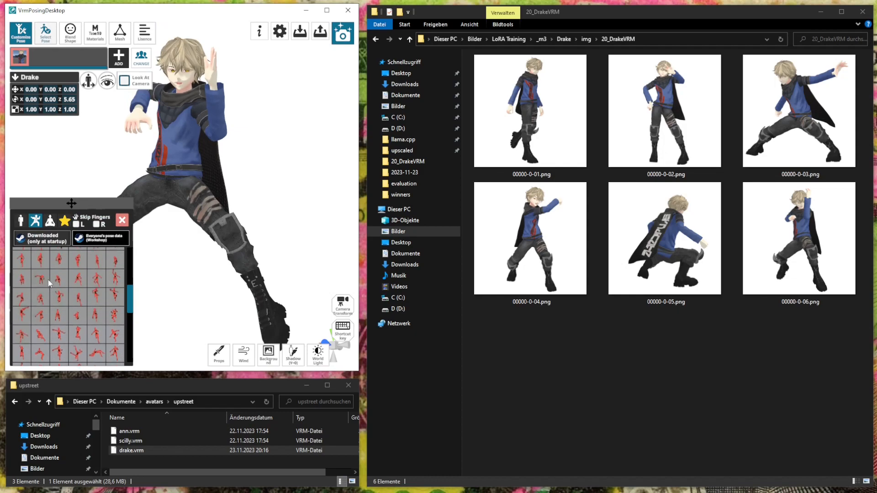
click(43, 275)
right_drag(125, 224, 239, 224)
scroll(237, 221, up, 2)
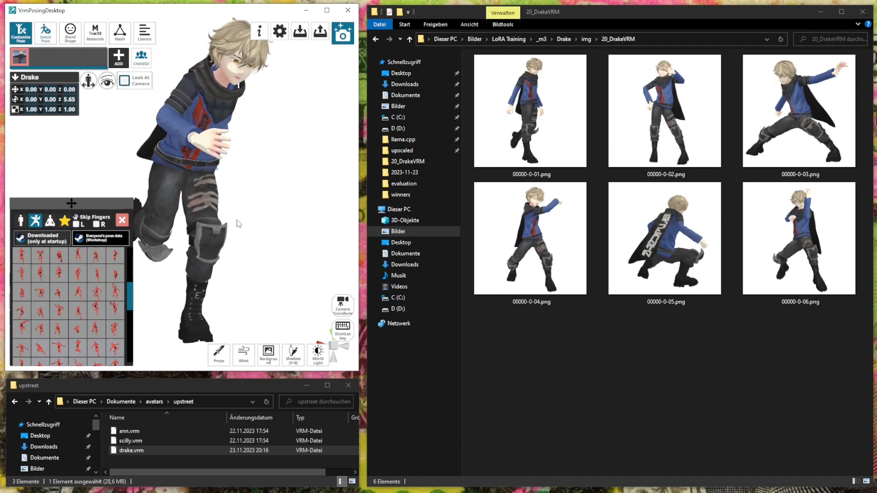
scroll(149, 127, down, 4)
Display the eye gaze target and adjust it for the running pose
click(109, 81)
scroll(308, 223, down, 3)
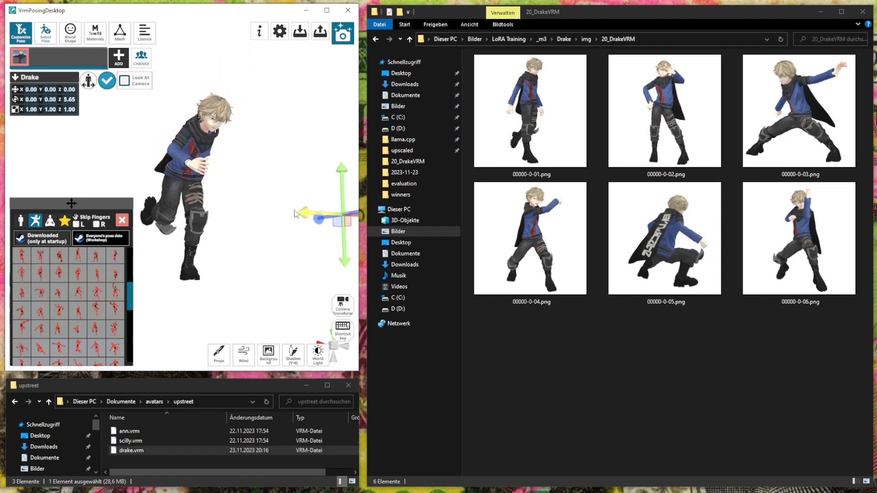
scroll(213, 183, up, 4)
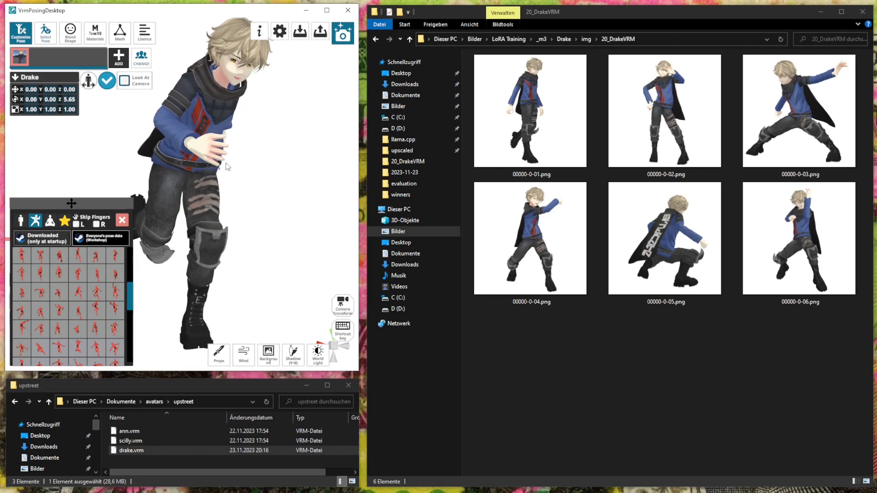
Export the running pose as 00000-0-07.png into the 20_DrakeVRM folder
click(342, 36)
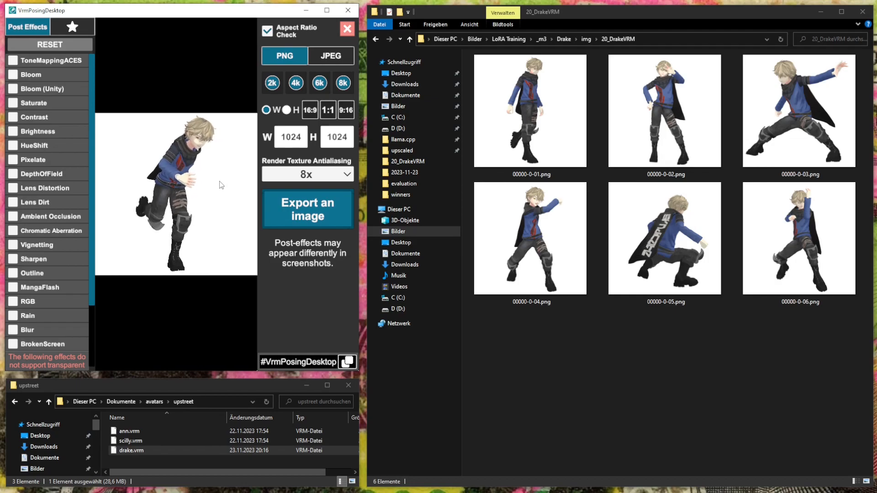
click(327, 208)
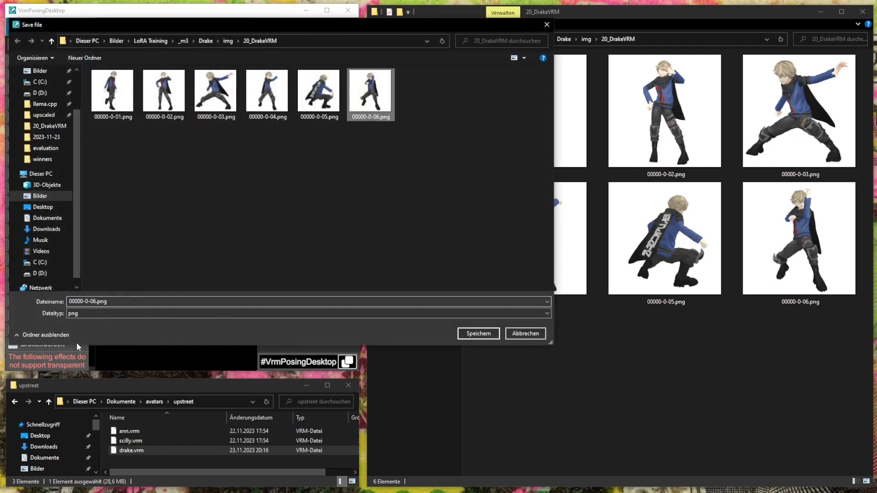
click(95, 301)
key(BackSpace)
text(7)
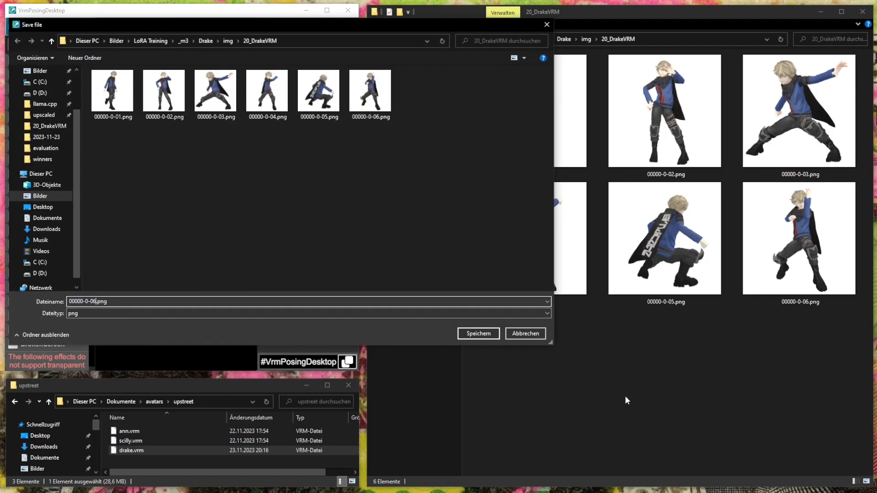
key(Return)
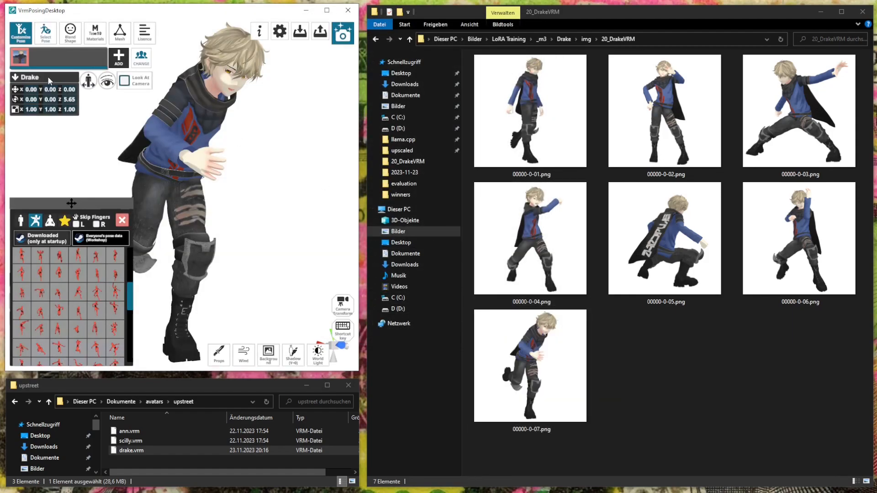
Try two further action poses on the avatar
scroll(56, 346, down, 3)
click(59, 314)
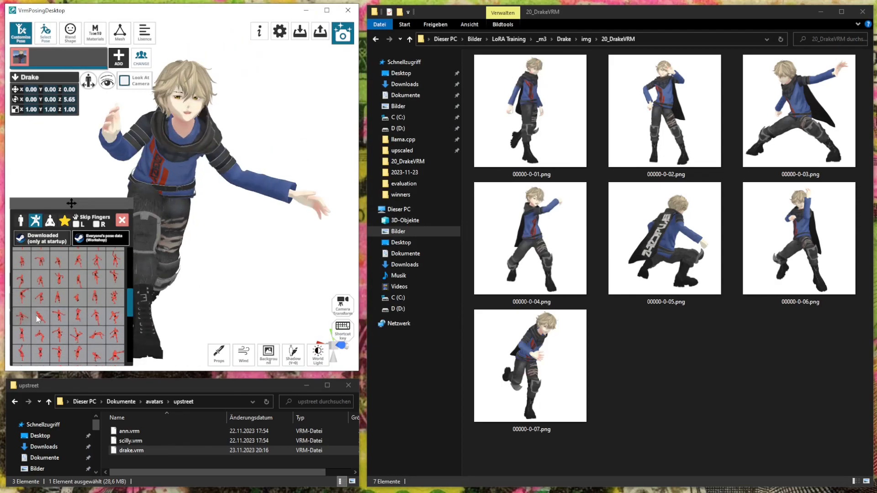
click(38, 319)
Try several poses from the sitting pose category and inspect them from different angles
click(50, 221)
click(83, 303)
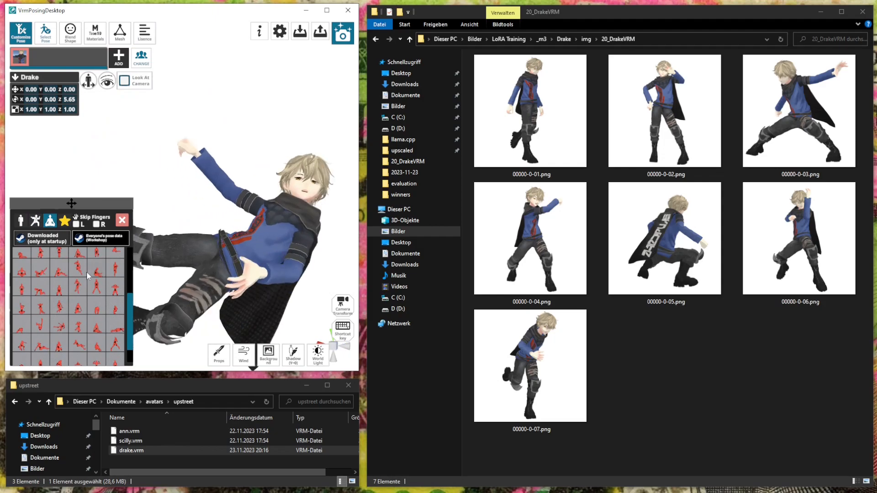
scroll(89, 278, up, 1)
scroll(63, 295, up, 3)
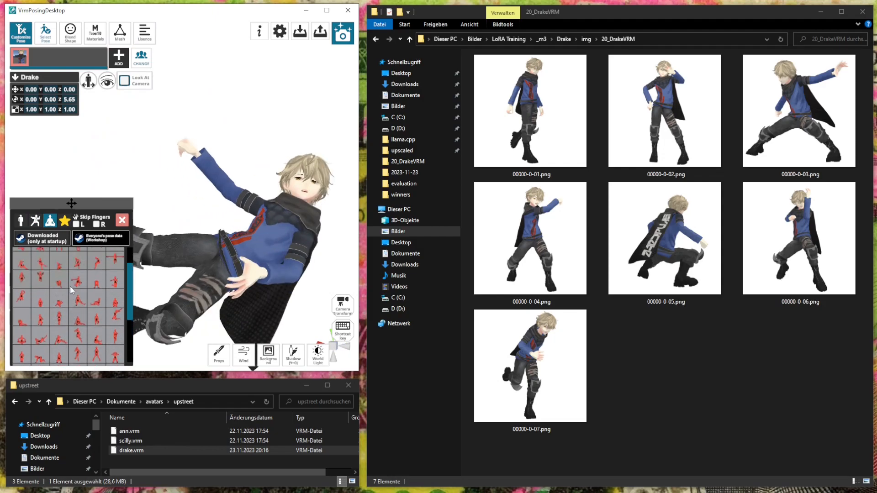
click(45, 281)
click(40, 265)
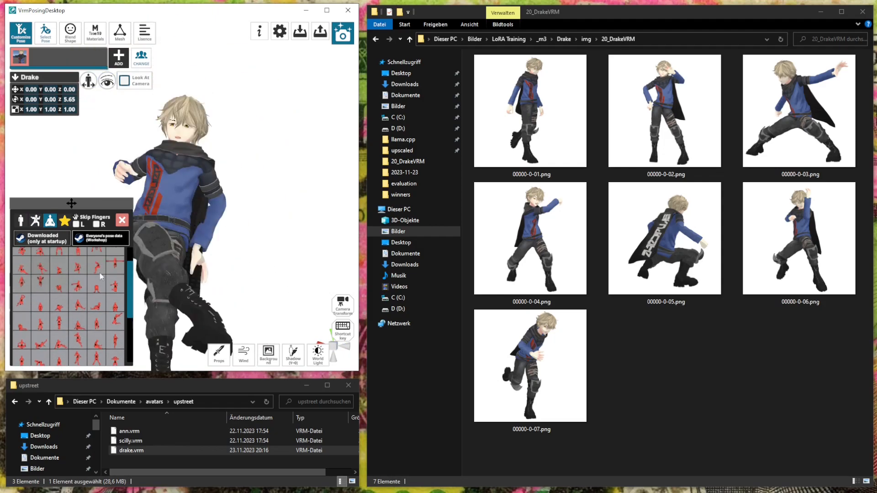
click(42, 283)
right_drag(201, 247, 252, 206)
middle_drag(252, 205, 256, 251)
right_drag(255, 251, 233, 224)
Return to the action pose category and try crouching and jumping poses on the avatar
click(35, 221)
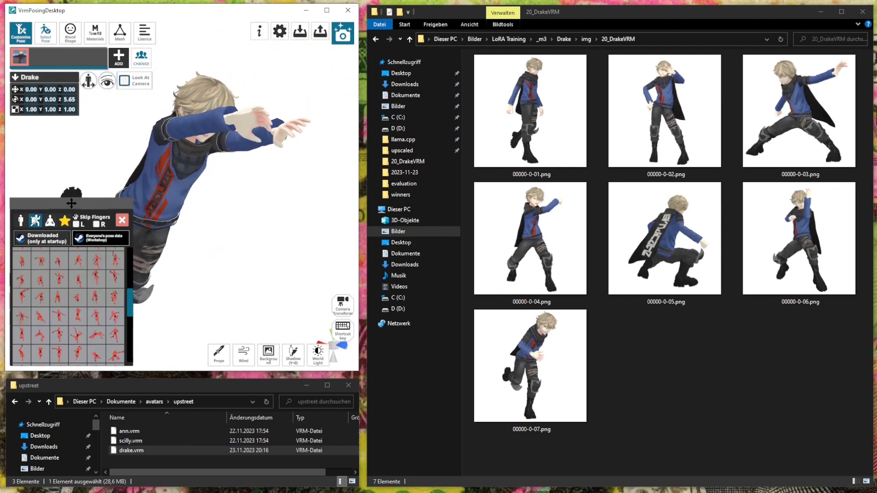
click(117, 270)
scroll(102, 273, down, 1)
scroll(102, 274, up, 1)
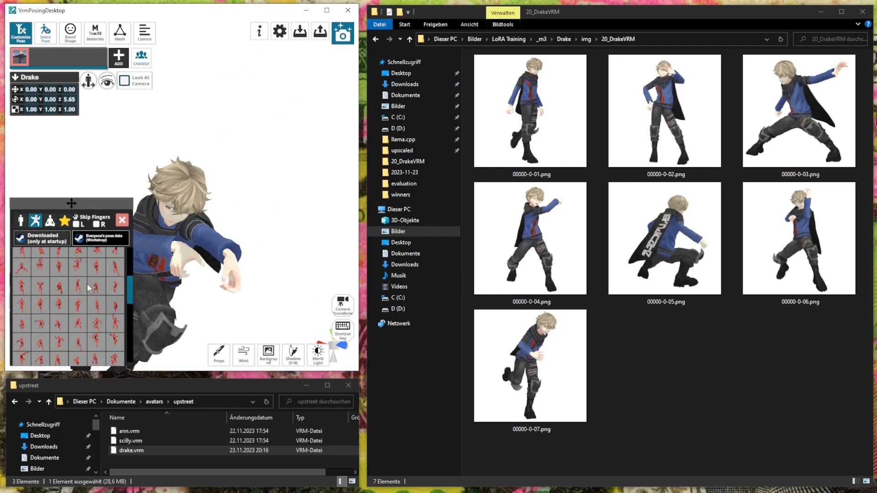
click(86, 286)
scroll(45, 277, up, 1)
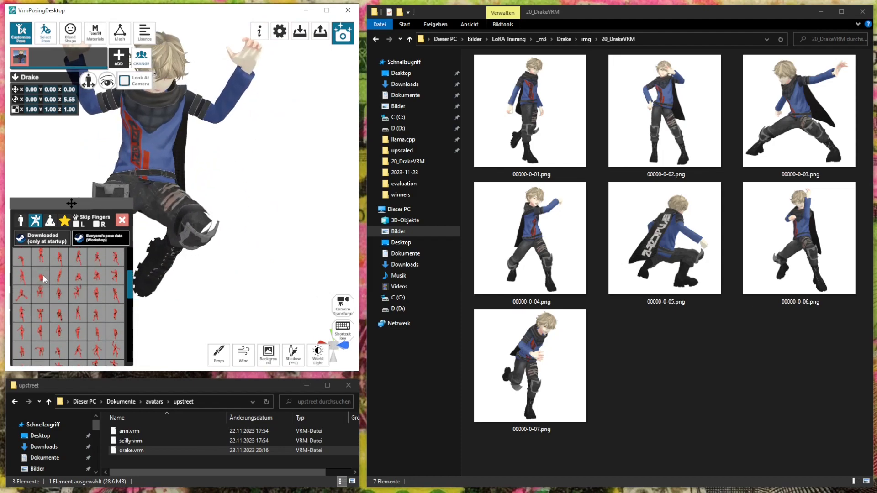
scroll(106, 292, up, 3)
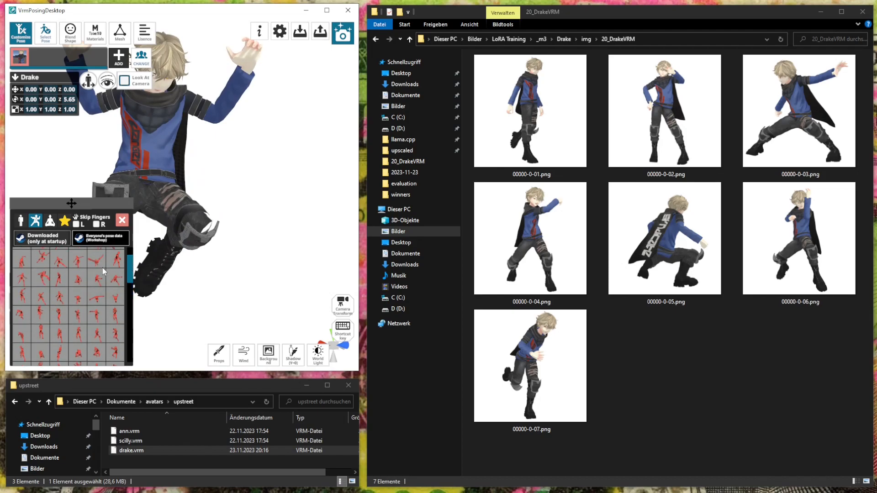
Apply the high kick action pose with the body leaning back and one boot raised toward the viewer
click(103, 269)
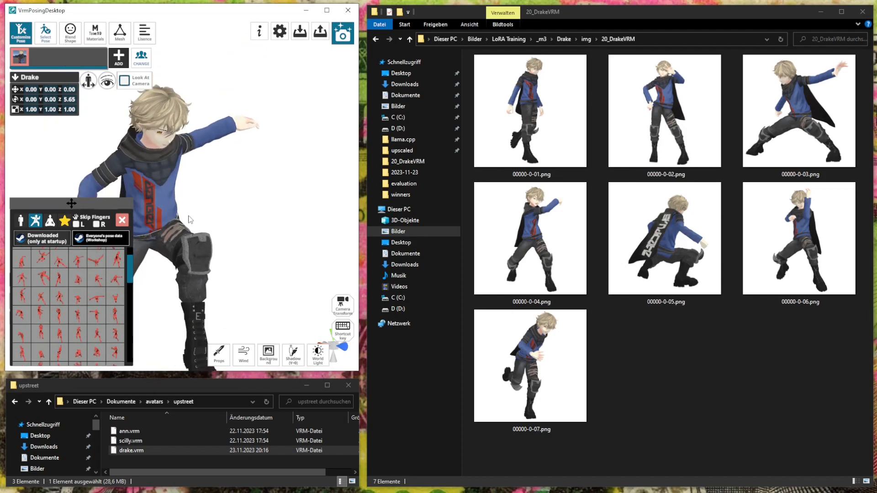
scroll(49, 296, up, 3)
click(20, 267)
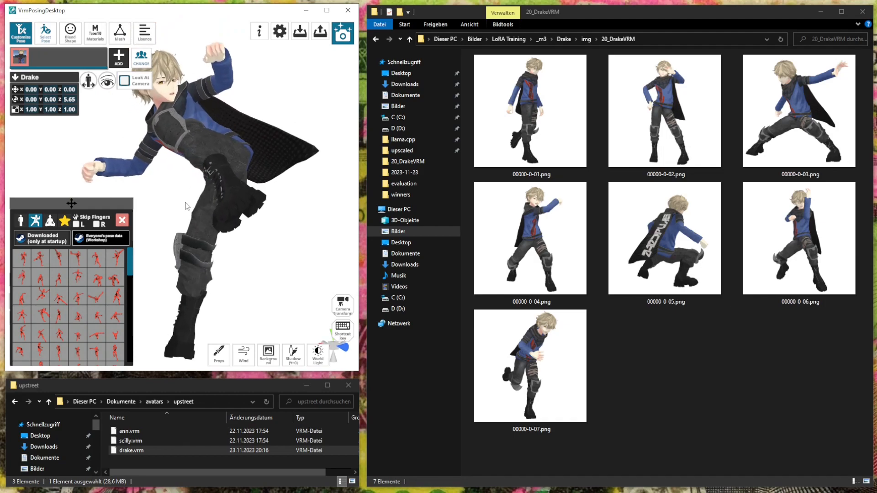
Display only the eye gaze target and move it far out to the cape side of the kicking avatar
click(124, 82)
click(107, 84)
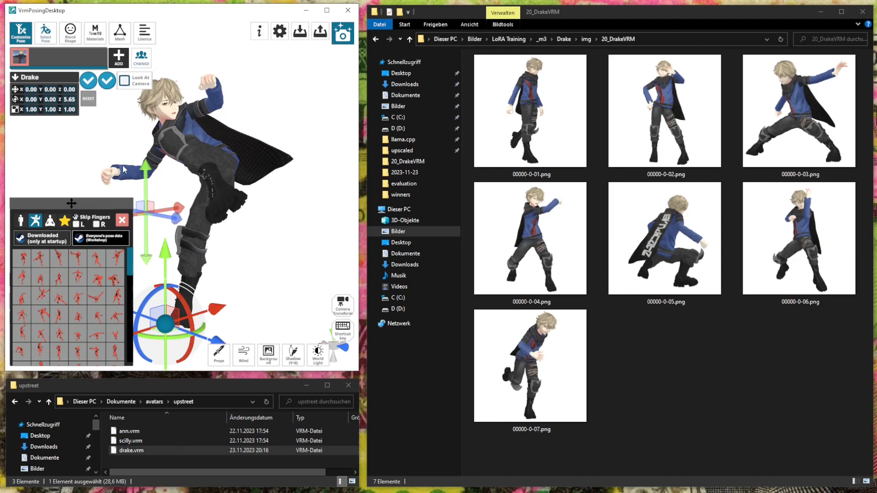
click(89, 82)
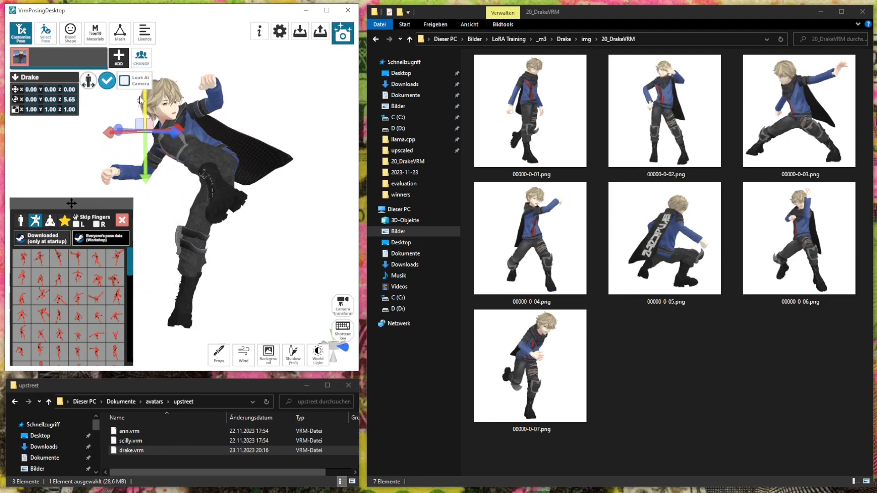
drag(142, 106, 331, 177)
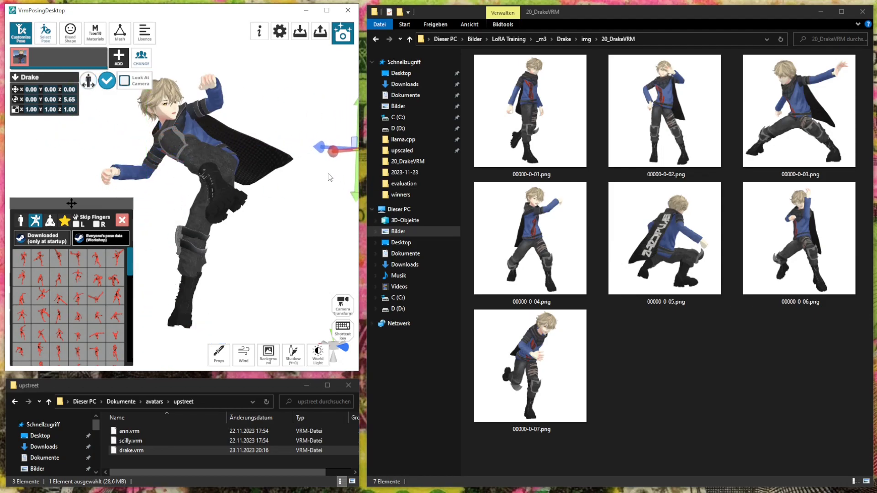
scroll(311, 183, down, 5)
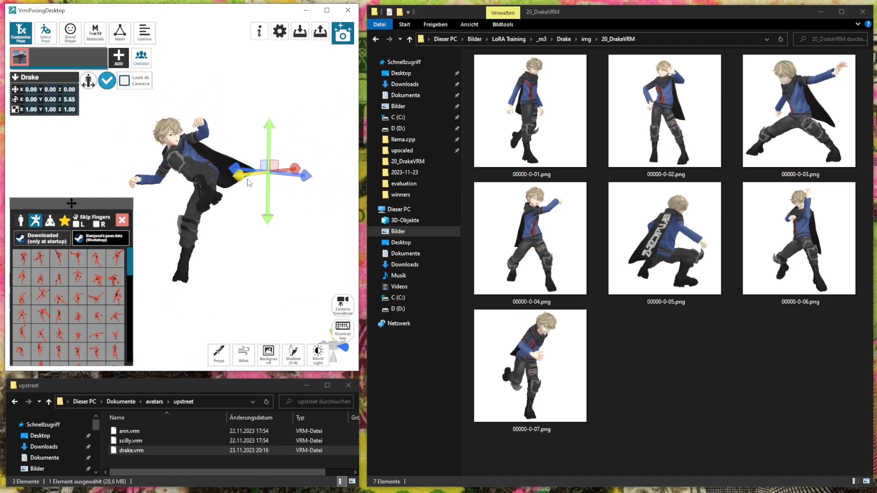
drag(248, 177, 374, 142)
Adjust the kicking avatar's facial expression, setting aa to 0.12, ih to 0.32, ou to 0.00 and oh to 0.12
scroll(177, 134, up, 10)
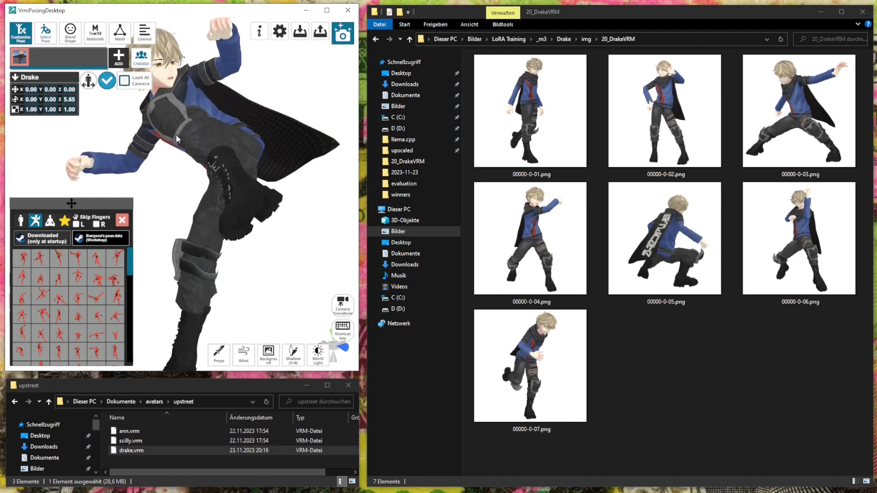
scroll(183, 150, down, 2)
click(71, 33)
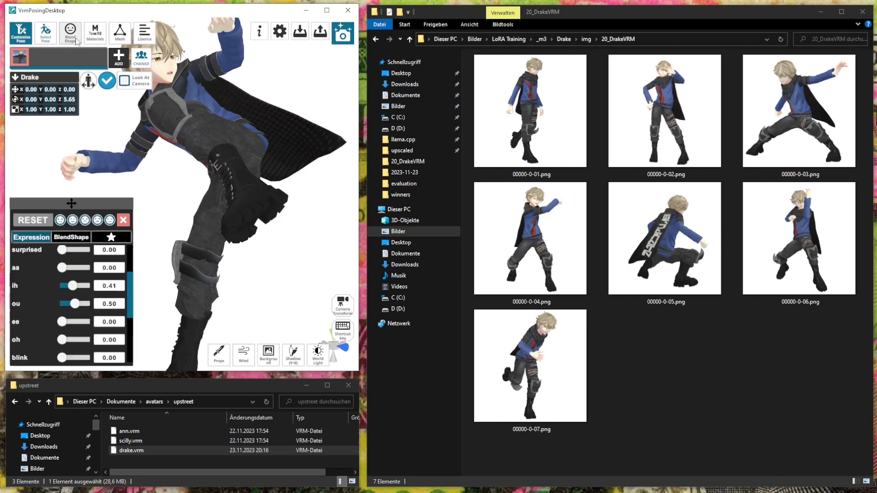
click(72, 267)
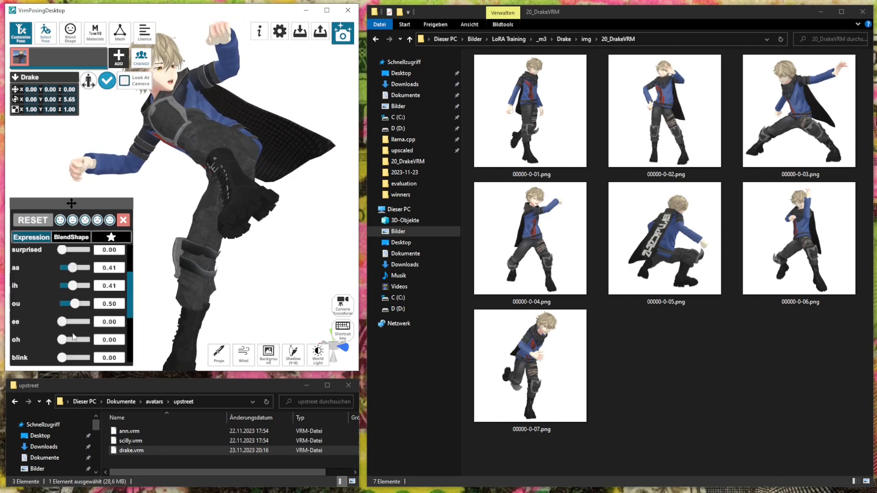
drag(75, 306, 61, 305)
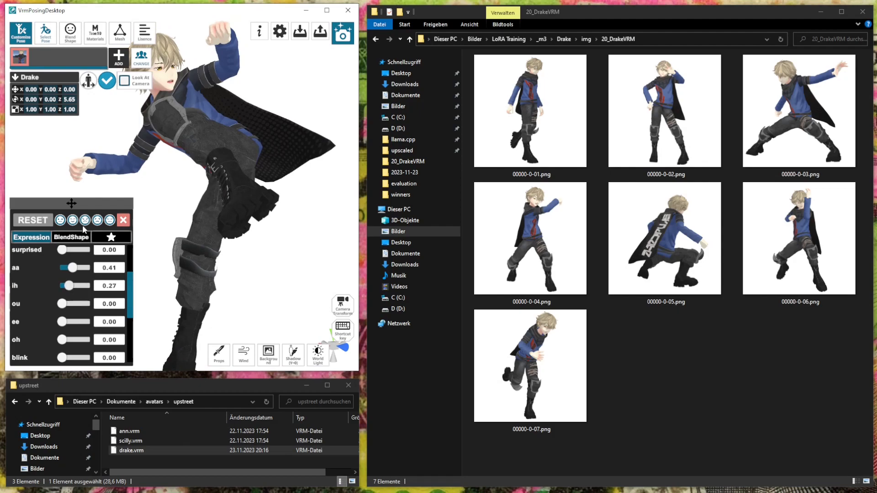
click(86, 221)
drag(65, 289, 79, 285)
drag(64, 269, 67, 268)
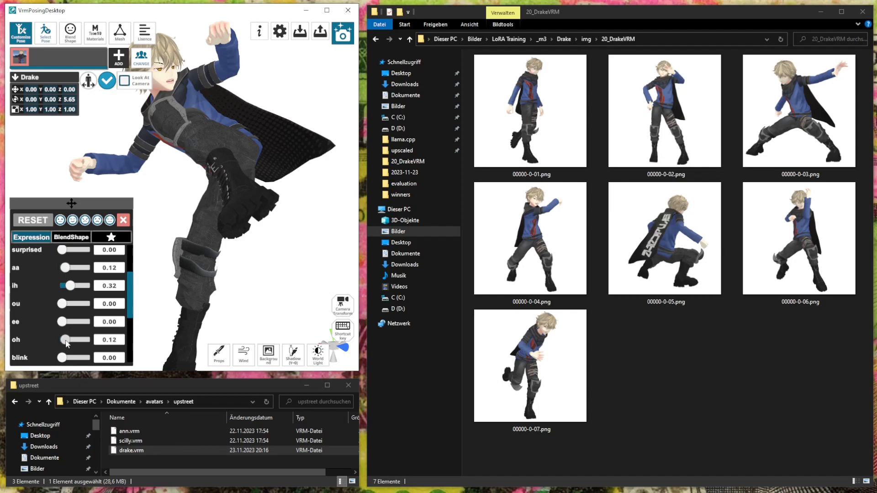
Frame the whole kicking avatar and export it into 20_DrakeVRM as 00000-0-08.png
scroll(223, 264, down, 2)
right_drag(223, 264, 231, 229)
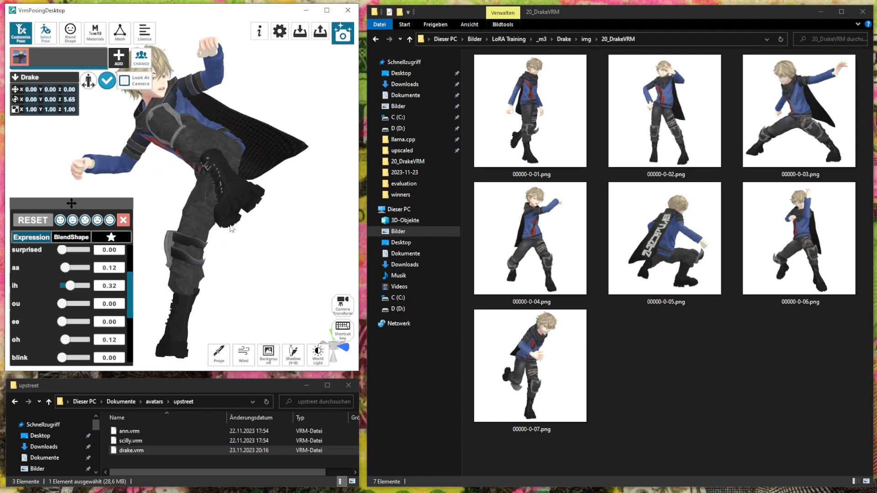
click(343, 33)
click(300, 207)
click(421, 93)
click(97, 302)
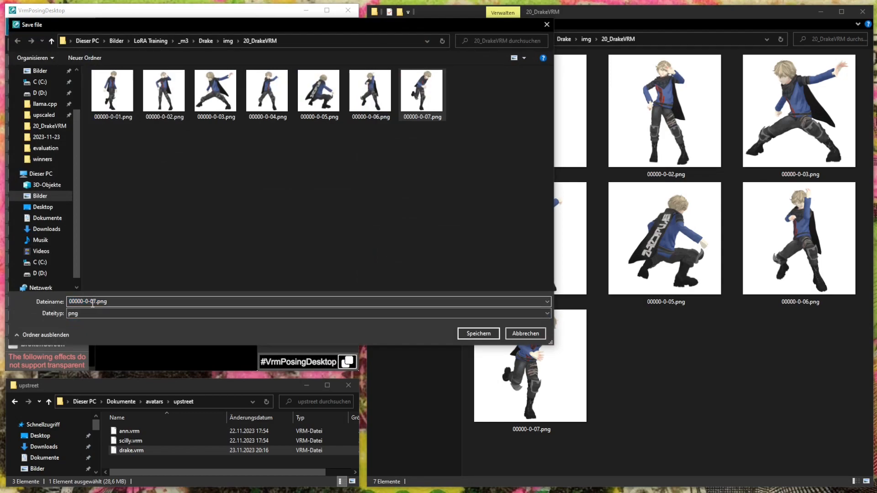
key(BackSpace)
text(6)
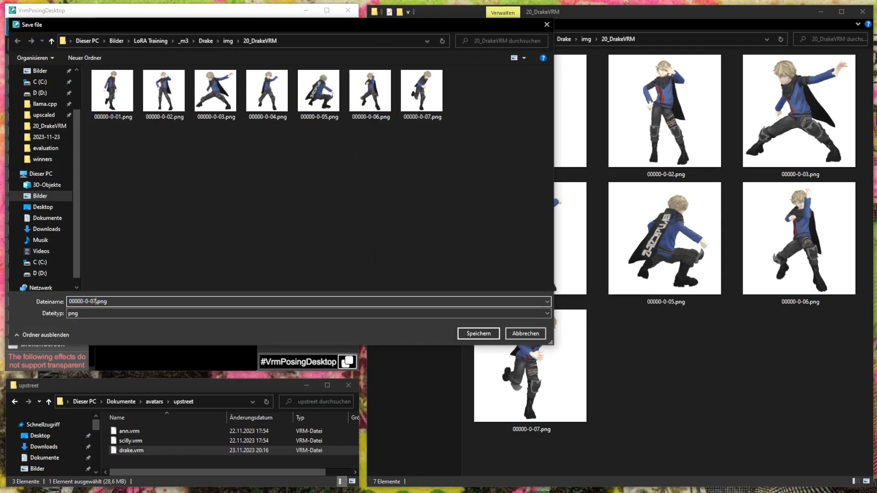
key(BackSpace)
text(8)
key(Return)
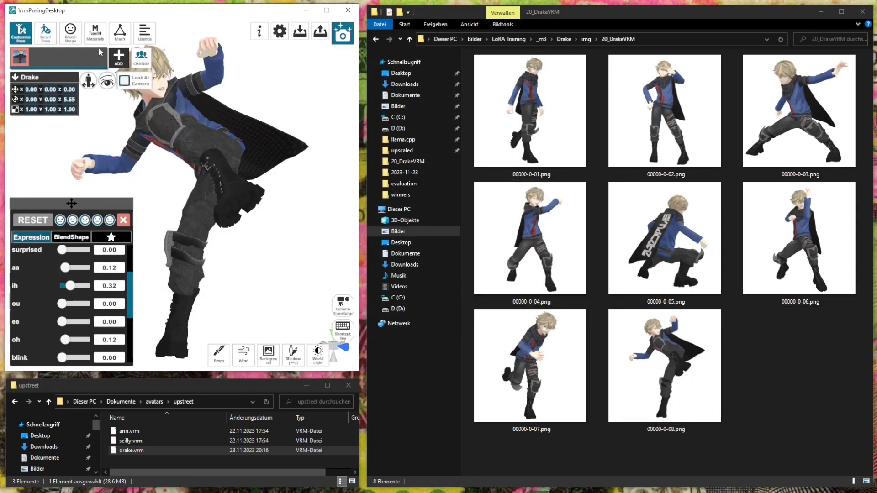
Try several action poses on the avatar, including a low crouch, a jump and a raised-knee stance
click(45, 33)
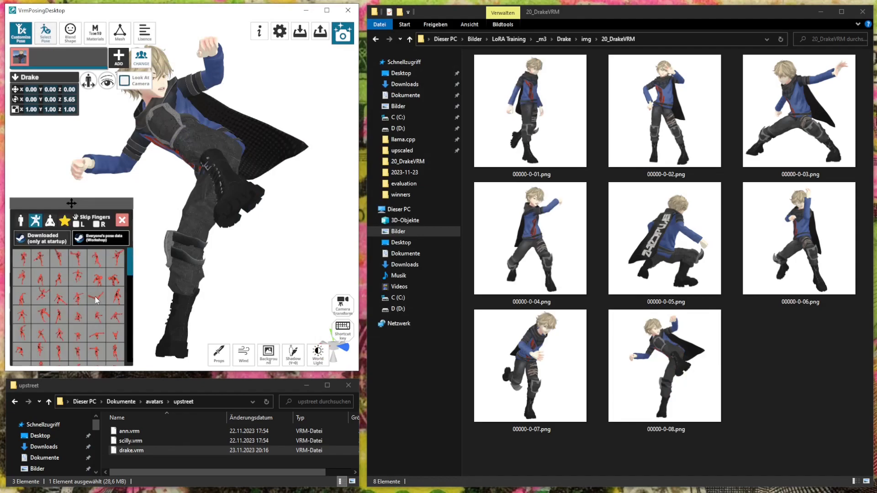
click(97, 283)
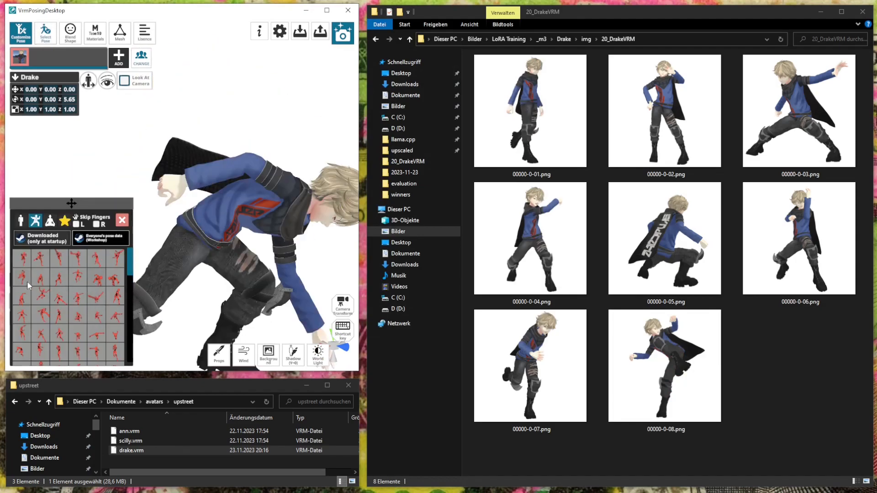
click(26, 281)
click(76, 277)
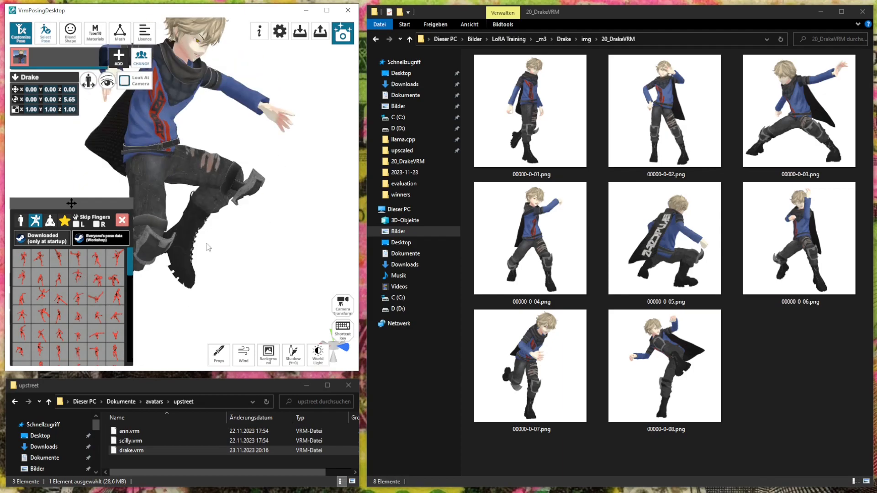
click(26, 256)
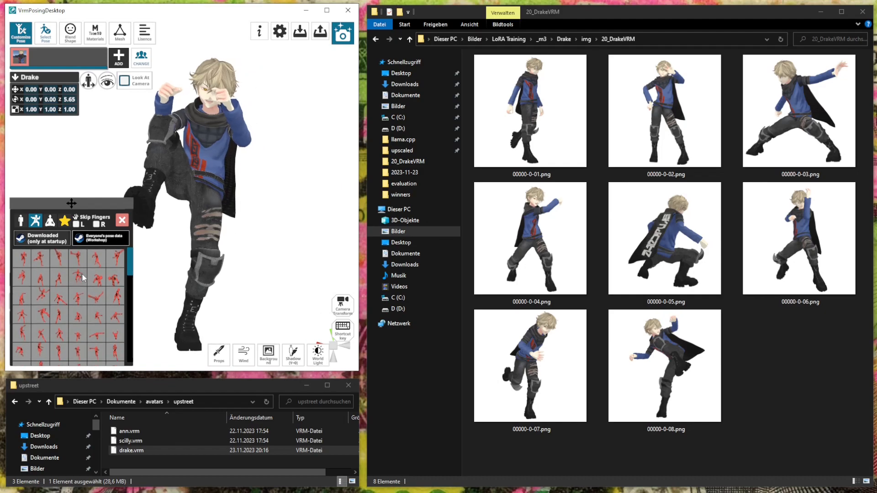
Change the avatar's facial expression and clear the aa, ih, ou and ee mouth values to 0.00
click(69, 32)
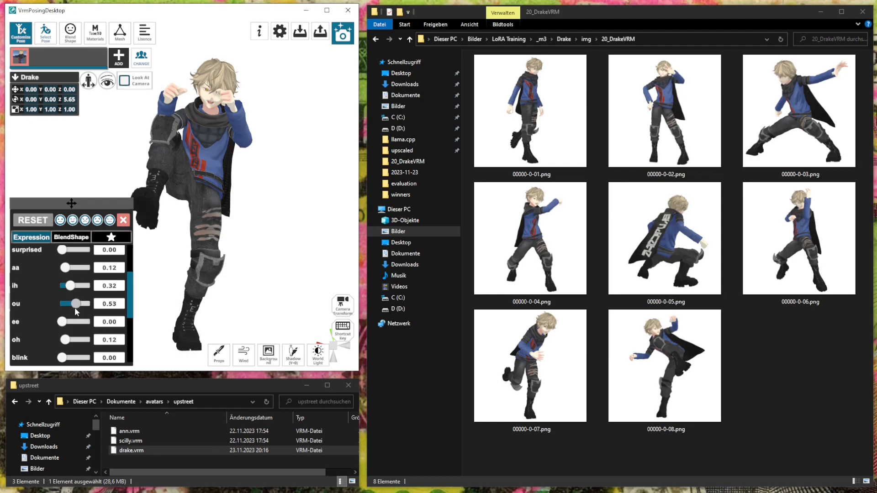
drag(62, 290, 62, 270)
scroll(193, 235, up, 2)
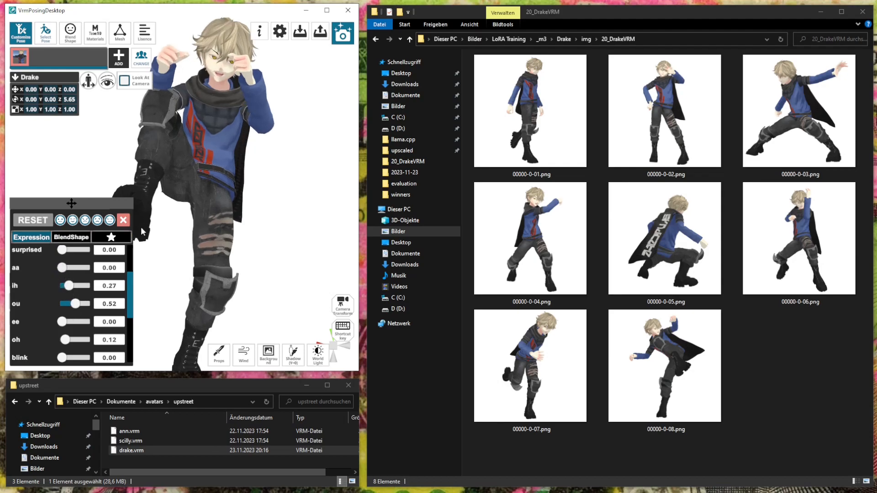
click(80, 222)
mouse_move(63, 287)
mouse_down()
mouse_move(73, 286)
mouse_move(62, 288)
mouse_up()
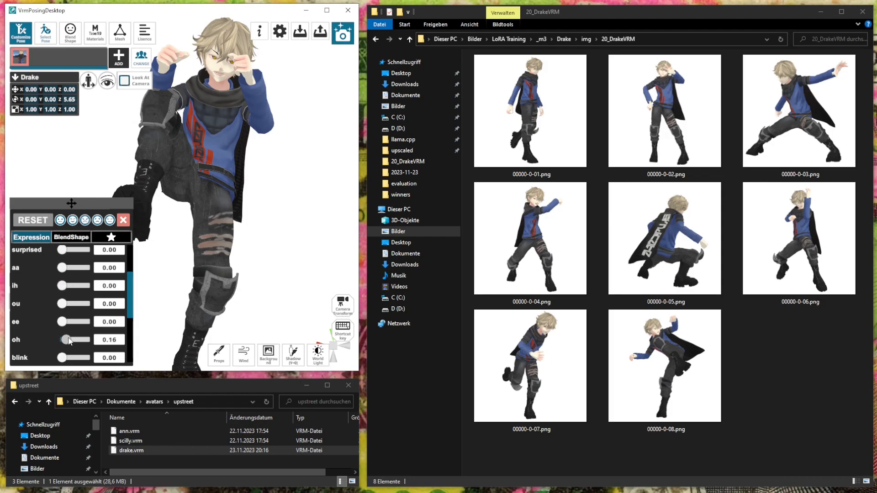
Apply the action pose with one leg kicked high and present the avatar from behind with its cape visible
right_drag(187, 265, 233, 271)
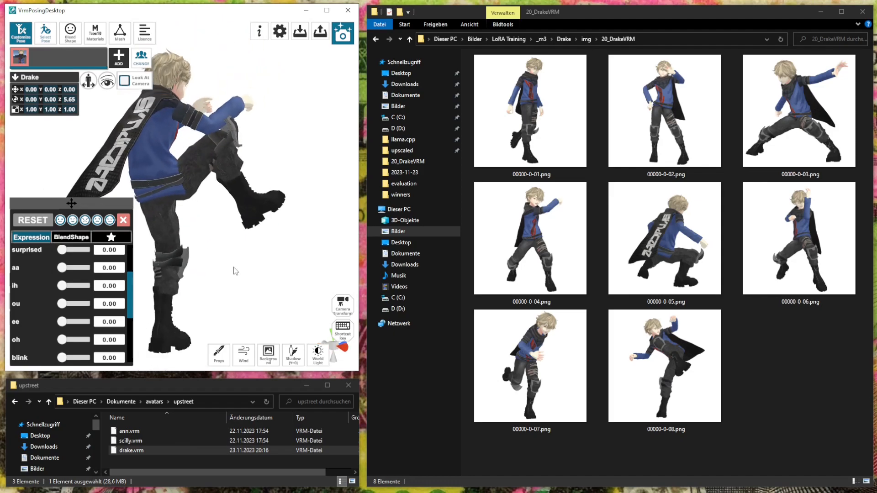
click(47, 35)
click(60, 257)
right_drag(214, 237, 285, 103)
Export the high-kick rear view at 1024 by 1024 into 20_DrakeVRM as 00000-0-09.png
click(350, 39)
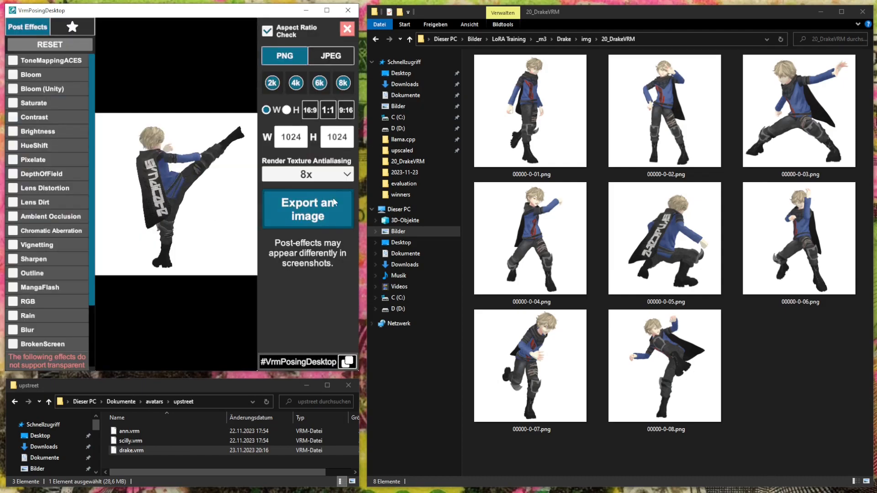
click(336, 204)
click(470, 119)
click(95, 301)
click(95, 302)
key(BackSpace)
text(9)
key(Return)
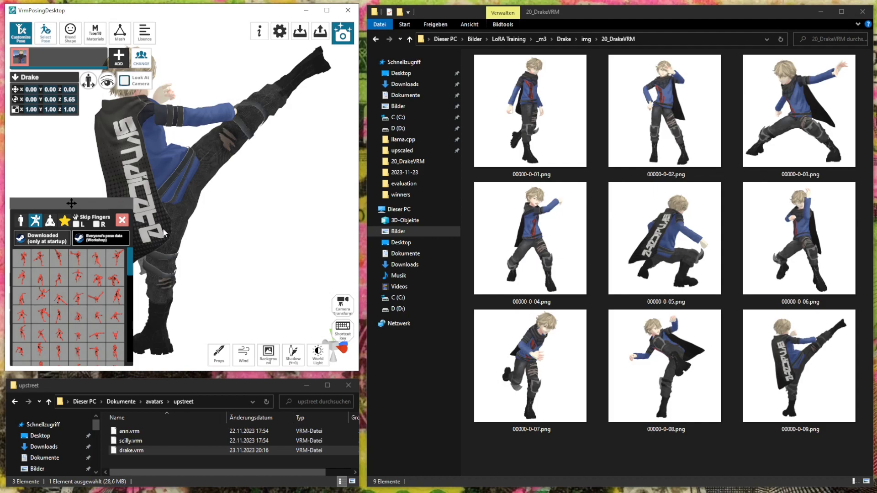
Try another kick, then go through several poses from the standing pose category on the avatar
click(26, 270)
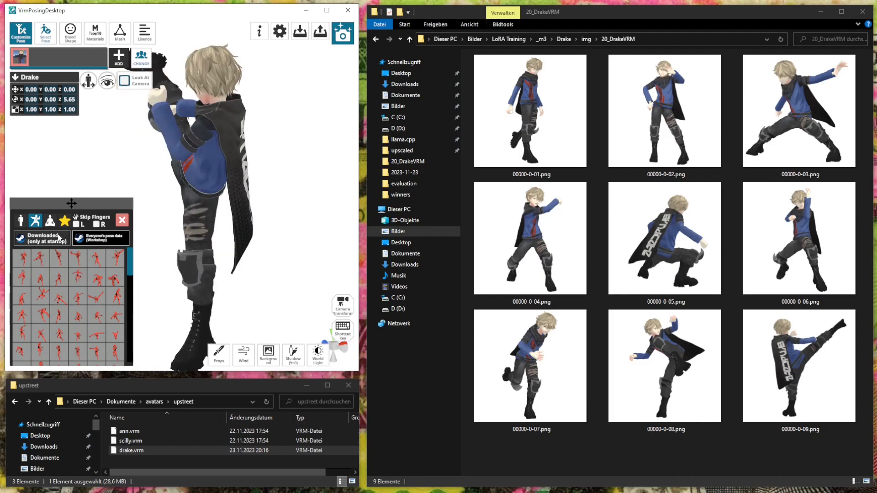
click(20, 220)
click(22, 279)
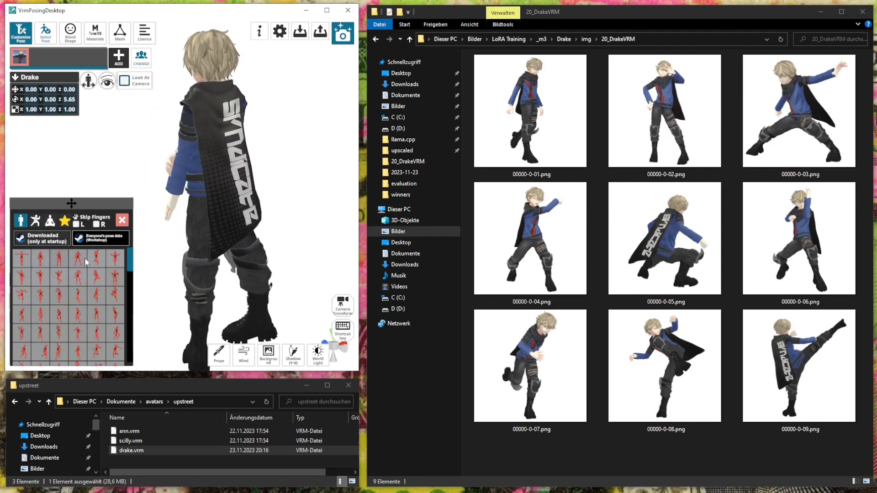
click(29, 290)
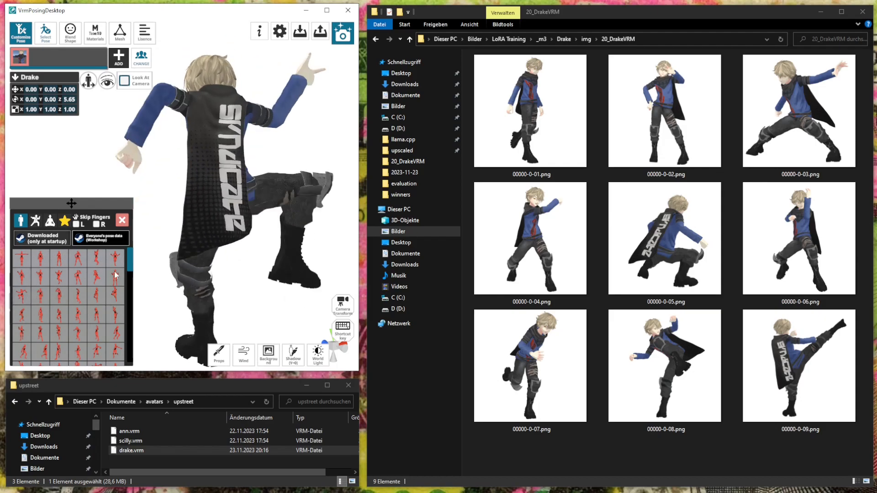
click(74, 260)
click(73, 259)
click(52, 300)
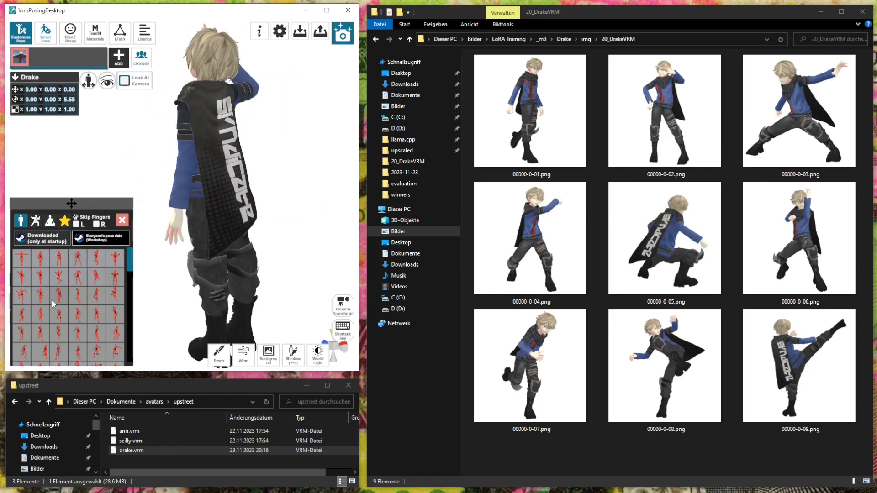
click(39, 332)
click(49, 349)
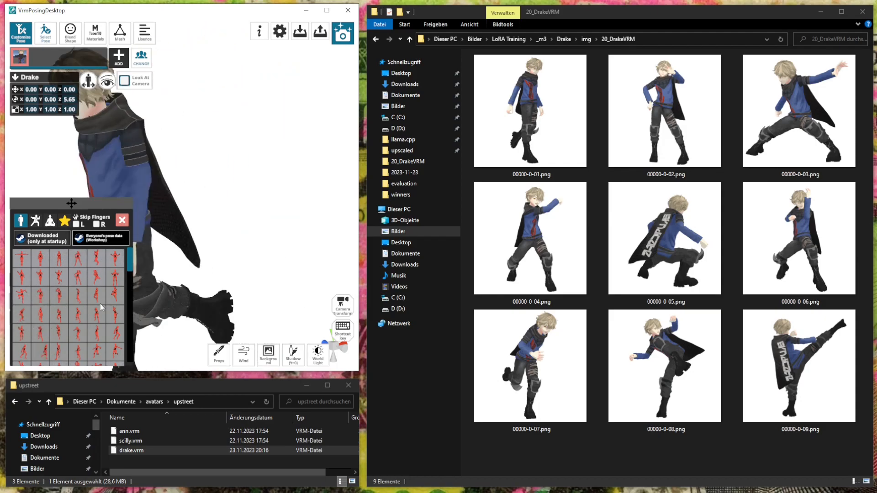
Apply a standing pose with the body leaning forward and legs apart, framed from behind to show the cape
right_drag(205, 236, 183, 249)
scroll(218, 215, up, 3)
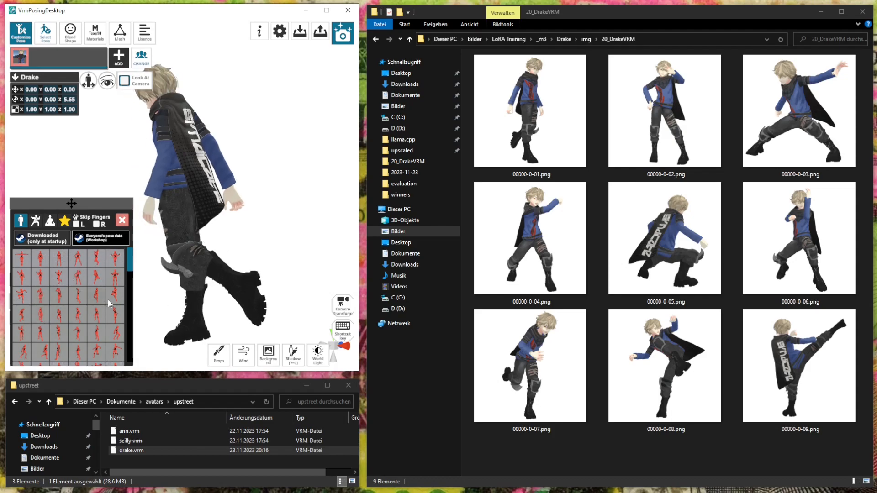
scroll(39, 333, down, 1)
click(26, 311)
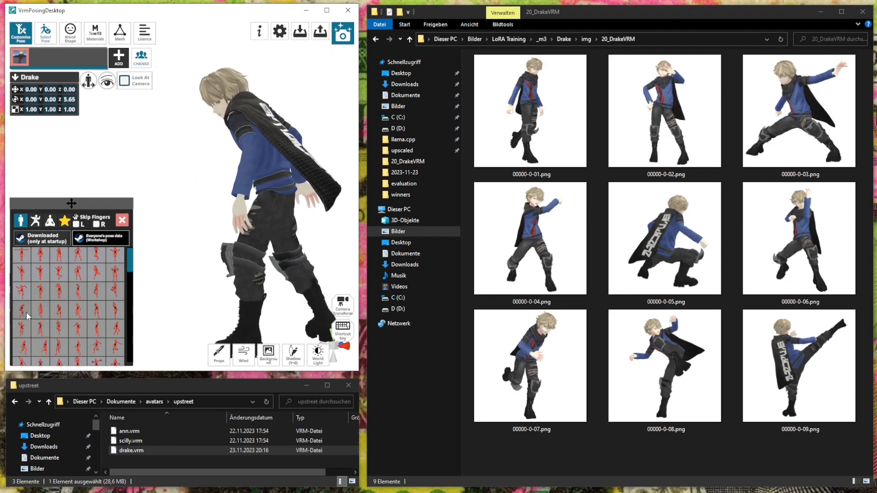
click(63, 303)
right_drag(240, 260, 220, 259)
middle_drag(220, 260, 212, 259)
mouse_move(212, 259)
right_down()
mouse_move(223, 262)
mouse_move(210, 262)
right_up()
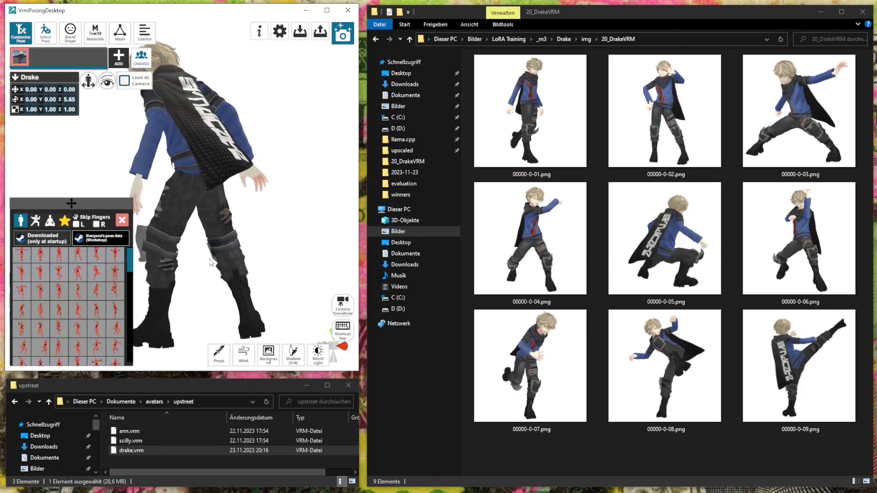
Export the leaning rear view into 20_DrakeVRM as image number 10
click(343, 33)
click(307, 209)
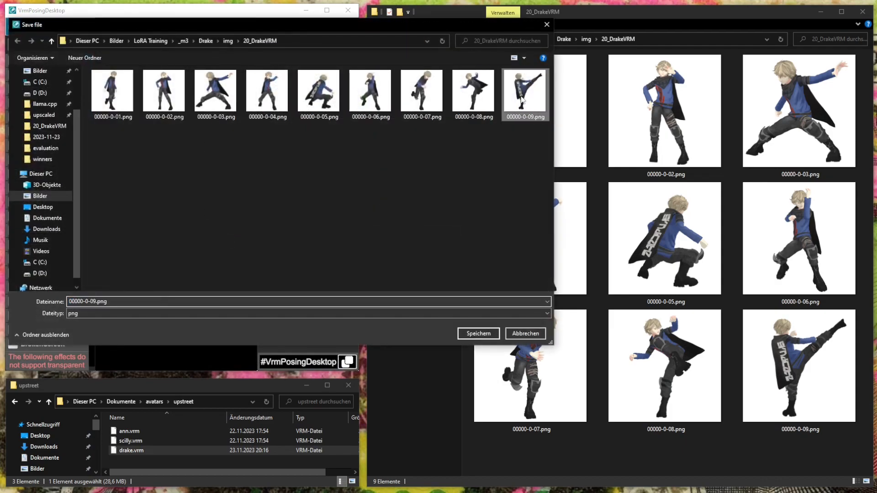
text(10)
key(Return)
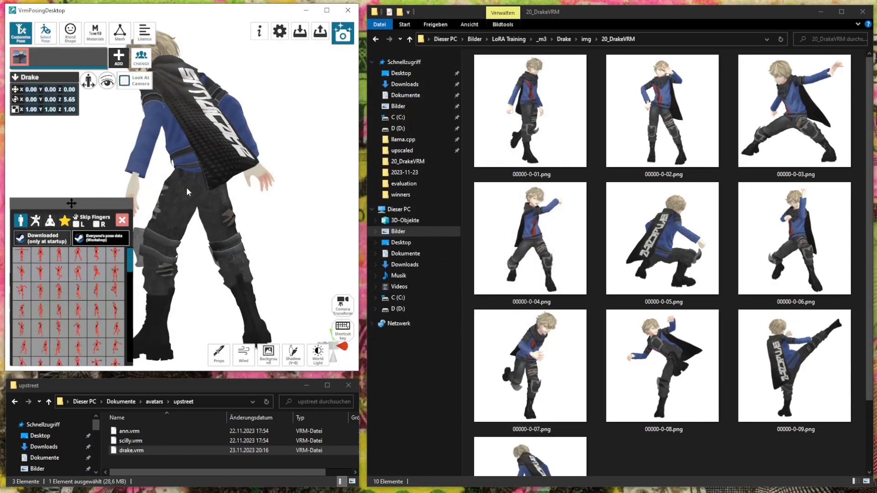
Apply a standing pose with the head lowered and arms hanging, framed as a frontal close-up of face and scarf
click(38, 274)
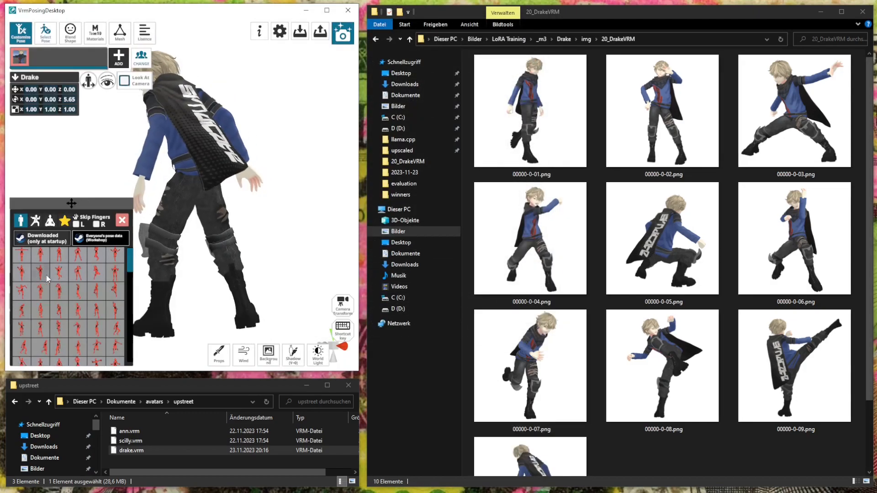
click(50, 314)
scroll(258, 119, up, 4)
middle_drag(259, 125, 261, 174)
scroll(262, 175, down, 3)
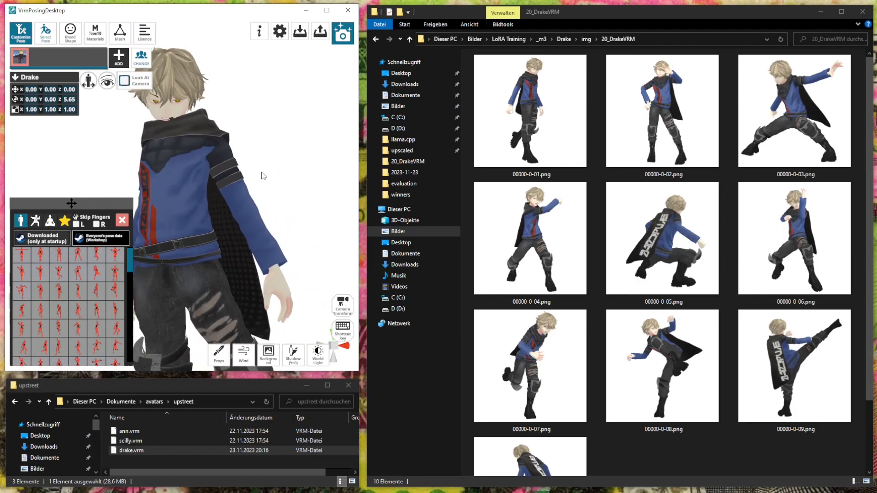
scroll(262, 176, up, 1)
right_drag(194, 108, 208, 142)
scroll(229, 176, up, 3)
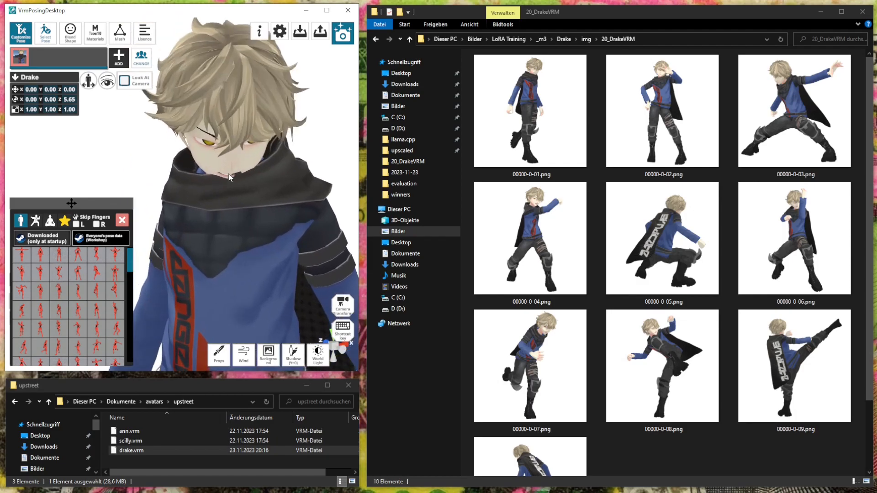
scroll(230, 178, up, 3)
middle_drag(253, 188, 188, 167)
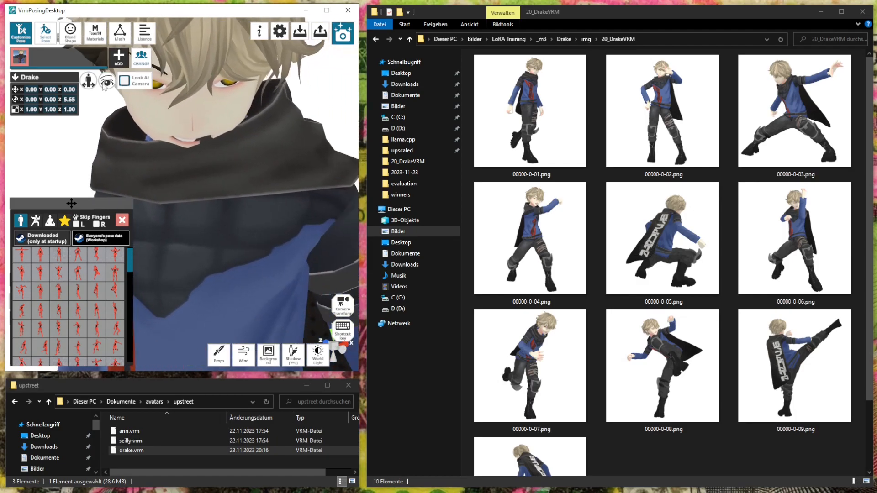
click(21, 34)
click(217, 162)
drag(217, 162, 255, 172)
scroll(255, 172, down, 3)
click(170, 115)
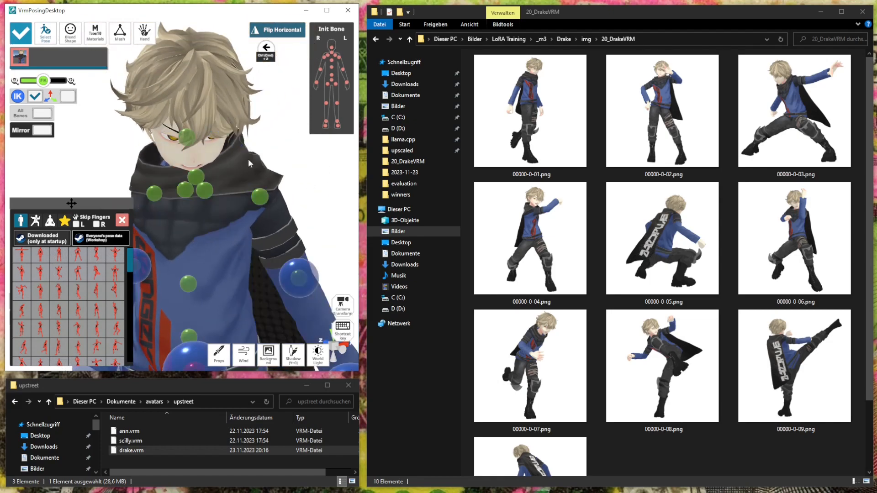
scroll(278, 87, up, 5)
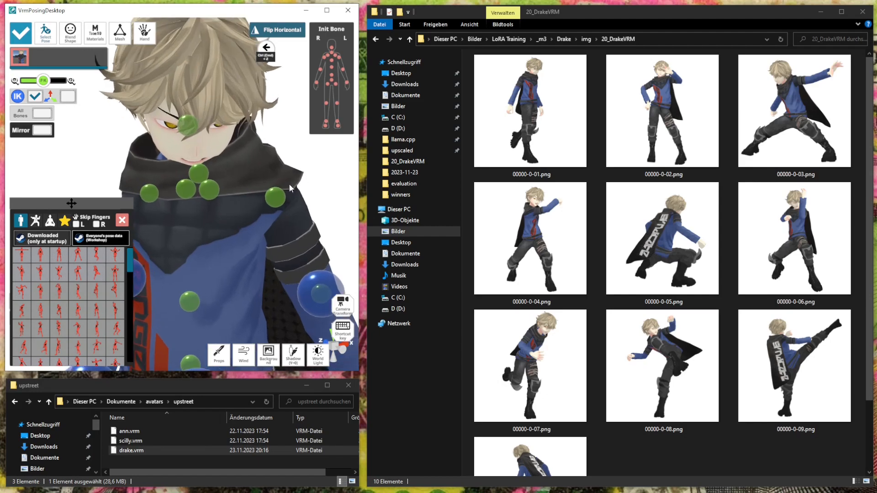
scroll(331, 175, down, 6)
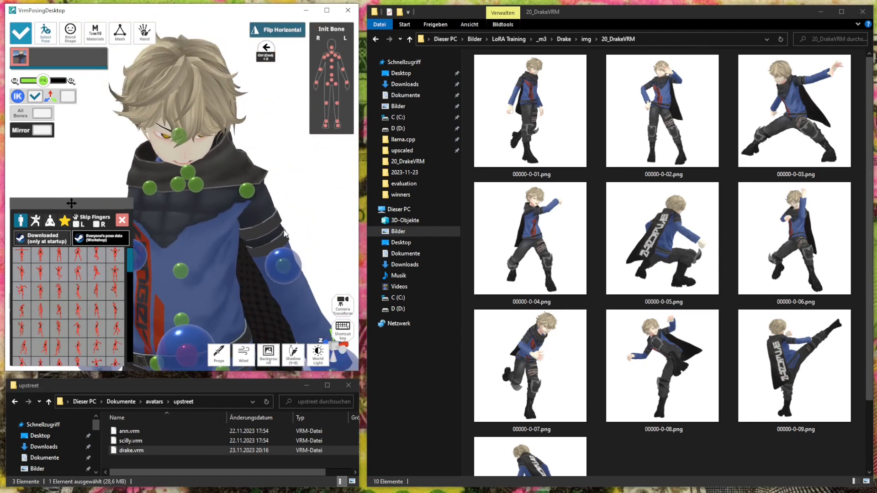
click(22, 34)
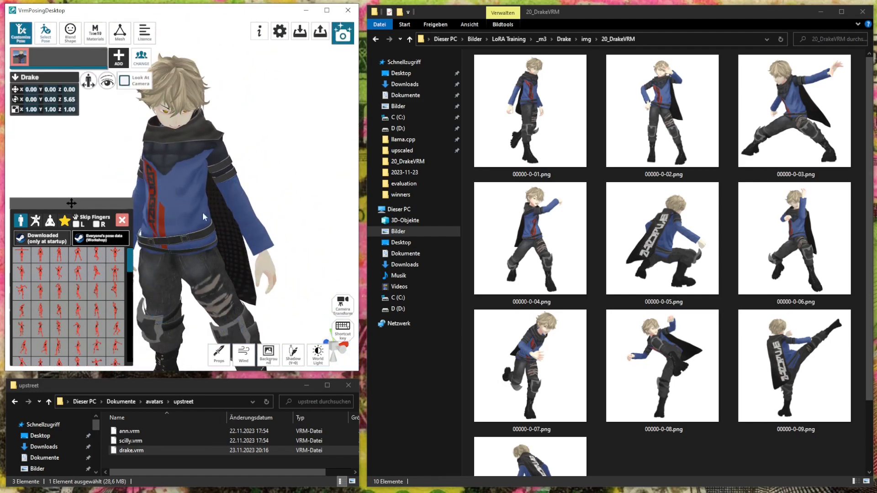
Try full-body, face close-up and upper-body framings of the head-lowered standing pose from the front
scroll(202, 215, down, 3)
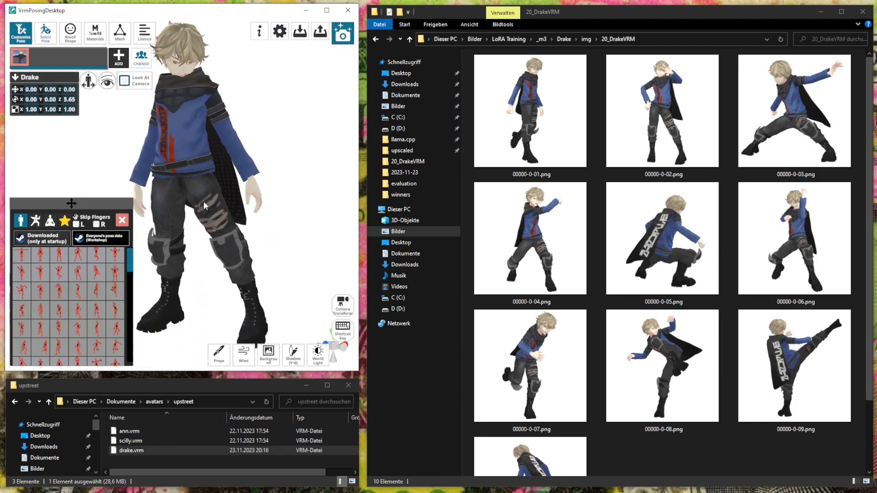
scroll(202, 202, up, 4)
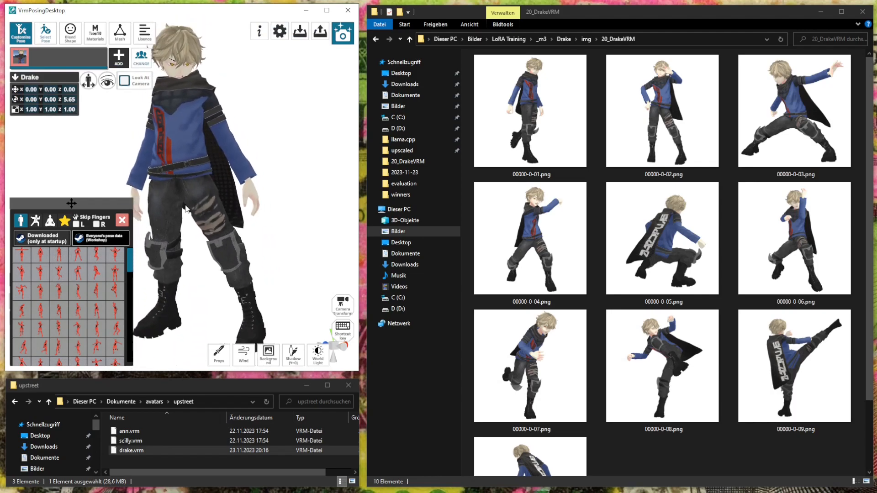
scroll(197, 103, up, 2)
middle_drag(201, 94, 202, 173)
scroll(191, 312, up, 2)
middle_drag(191, 312, 193, 264)
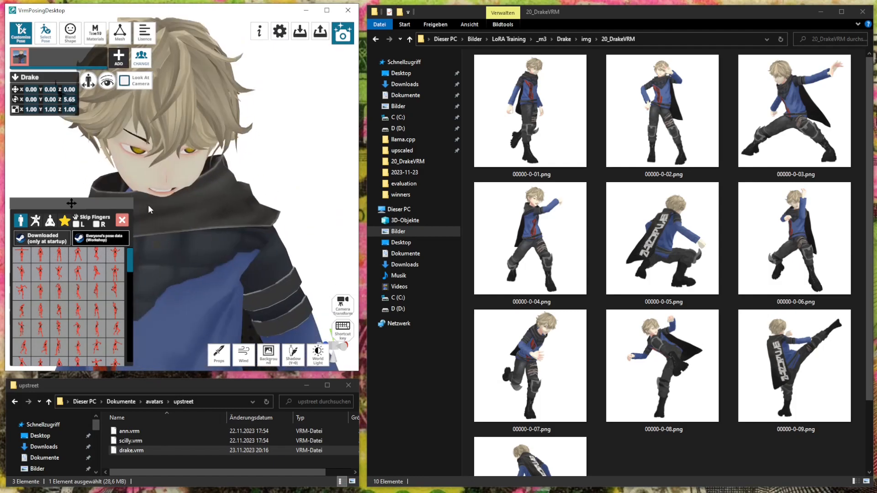
scroll(176, 190, up, 4)
scroll(182, 186, down, 2)
middle_drag(182, 187, 273, 209)
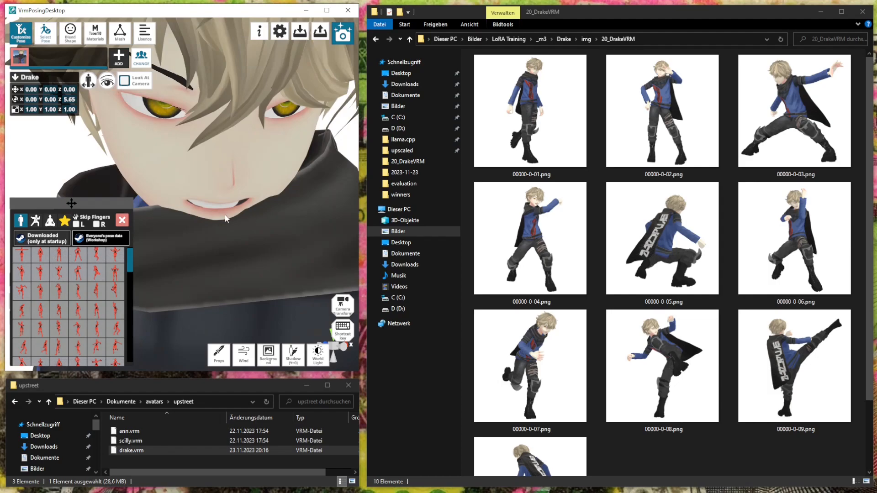
scroll(239, 243, down, 5)
scroll(202, 240, up, 1)
scroll(201, 227, up, 2)
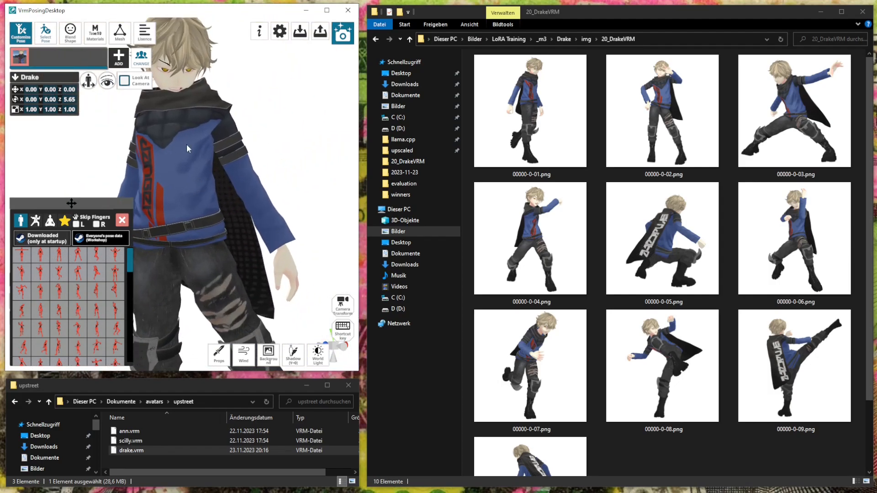
Frame the head-lowered standing pose from the front, showing the avatar from the head down to the thighs
middle_drag(232, 146, 229, 152)
scroll(230, 152, down, 1)
right_drag(229, 152, 207, 192)
scroll(210, 174, up, 1)
middle_drag(208, 193, 218, 176)
scroll(211, 182, down, 2)
scroll(215, 184, down, 1)
scroll(218, 176, down, 1)
right_drag(218, 177, 216, 171)
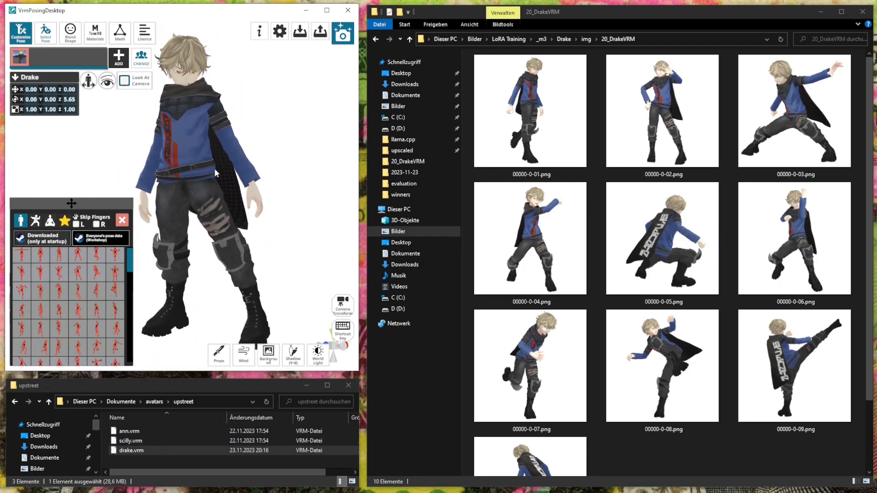
scroll(215, 175, up, 2)
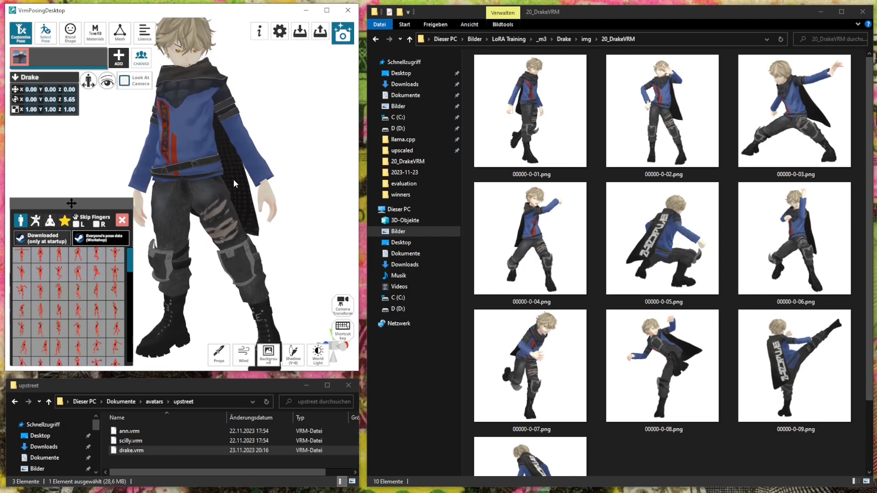
scroll(222, 153, up, 3)
middle_drag(221, 152, 219, 171)
right_drag(220, 171, 225, 169)
middle_drag(224, 169, 225, 171)
right_drag(224, 172, 229, 185)
middle_drag(229, 185, 229, 192)
right_drag(230, 185, 228, 180)
scroll(228, 180, down, 1)
middle_drag(228, 180, 227, 178)
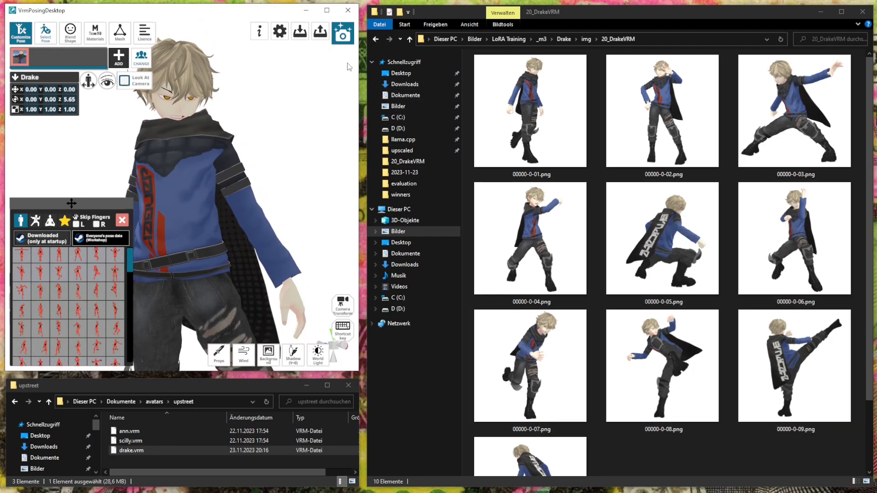
Export the head-lowered front view into 20_DrakeVRM as 00000-0-11.png
click(342, 43)
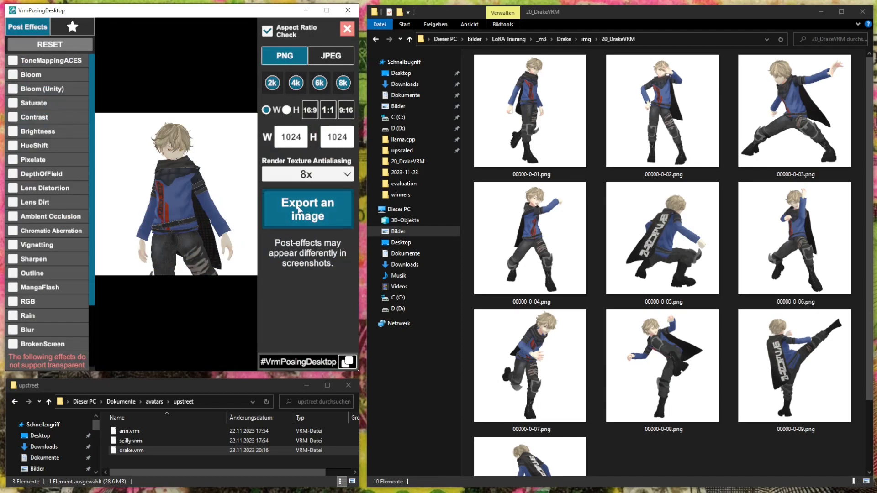
click(347, 29)
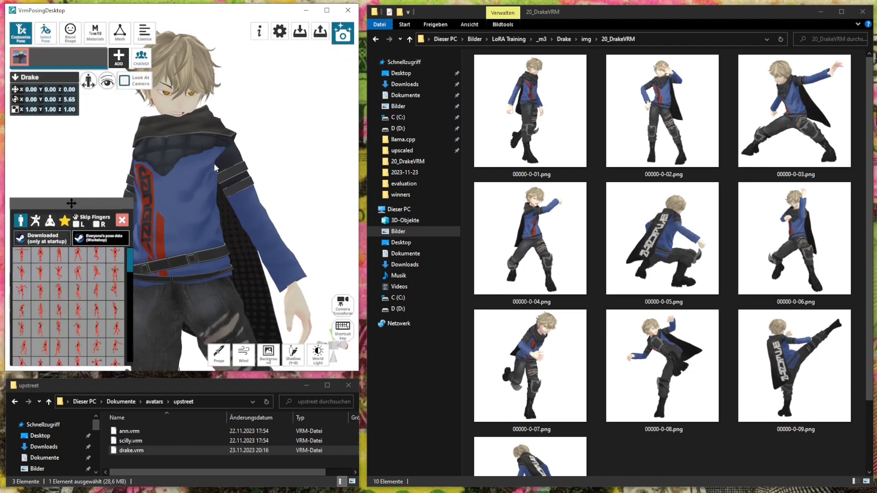
click(349, 38)
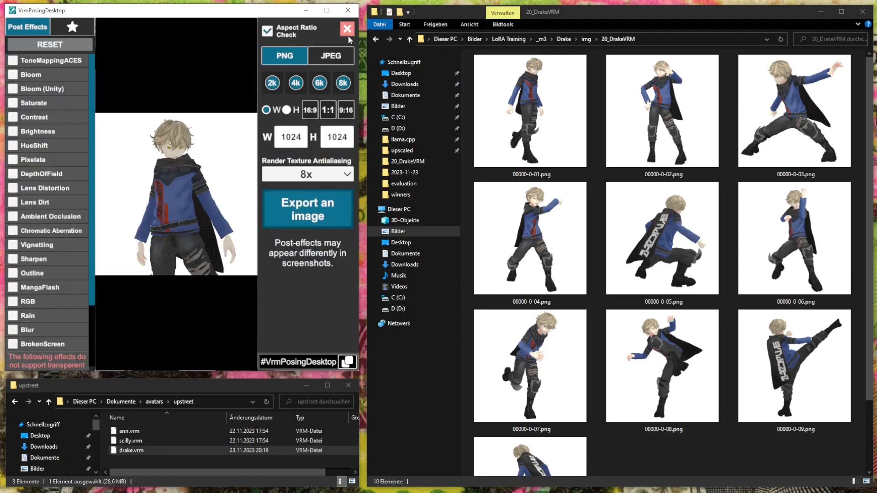
click(323, 209)
click(106, 160)
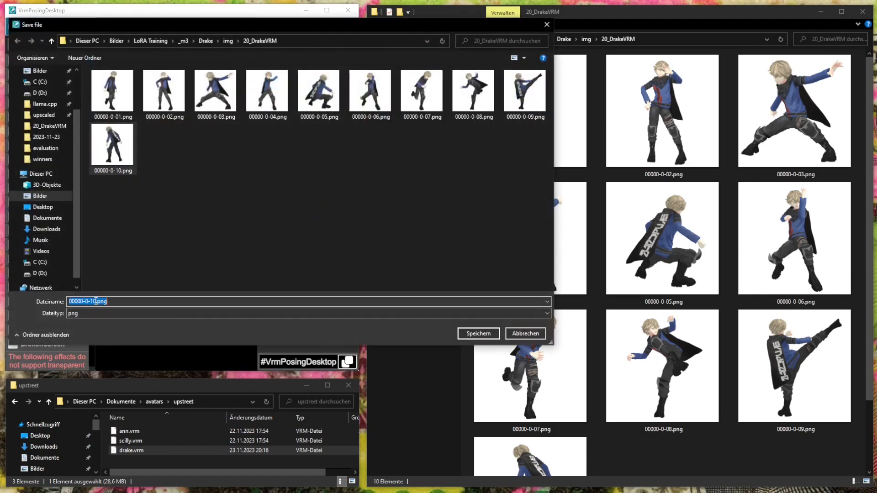
key(BackSpace)
text(1)
key(Return)
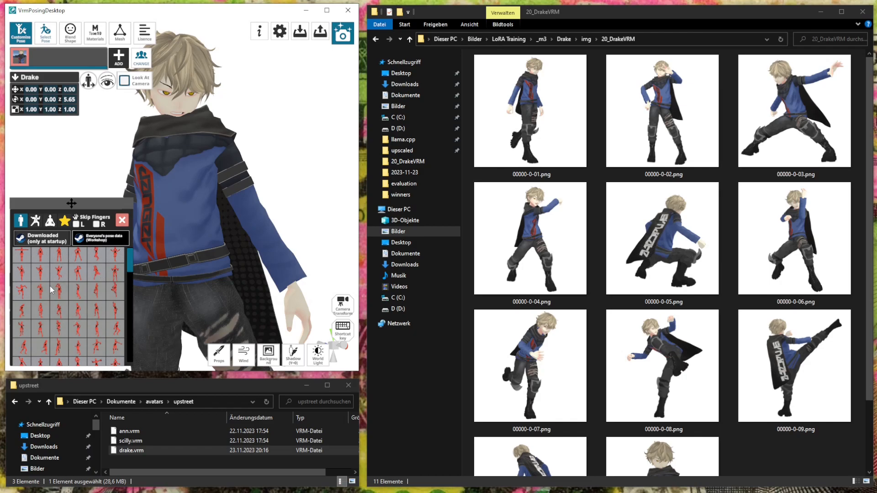
Apply another standing pose with the head bowed and legs in a stride, viewed from behind to show the cape
click(45, 357)
scroll(53, 349, down, 1)
click(26, 342)
scroll(212, 240, down, 8)
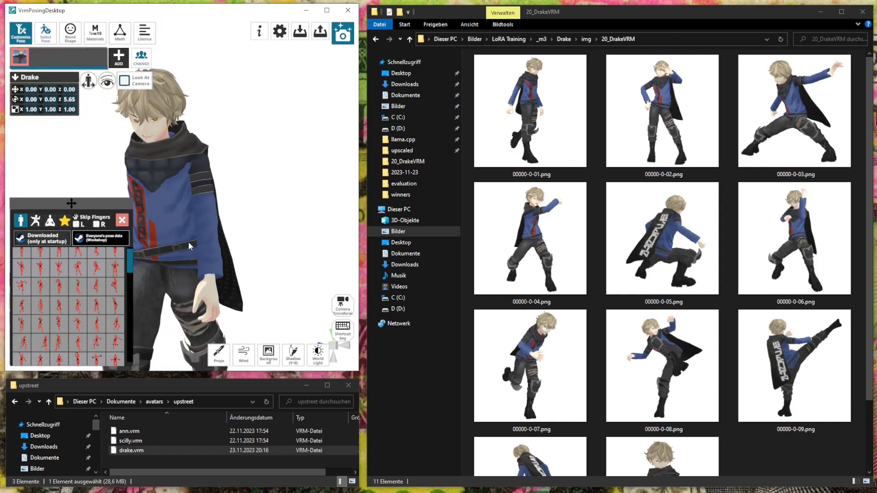
scroll(188, 243, down, 3)
right_drag(189, 243, 179, 214)
middle_drag(179, 215, 188, 200)
scroll(188, 200, down, 2)
right_drag(189, 200, 172, 219)
middle_drag(172, 219, 194, 229)
right_drag(194, 229, 142, 243)
right_drag(291, 311, 273, 264)
middle_drag(187, 292, 166, 281)
scroll(609, 368, down, 3)
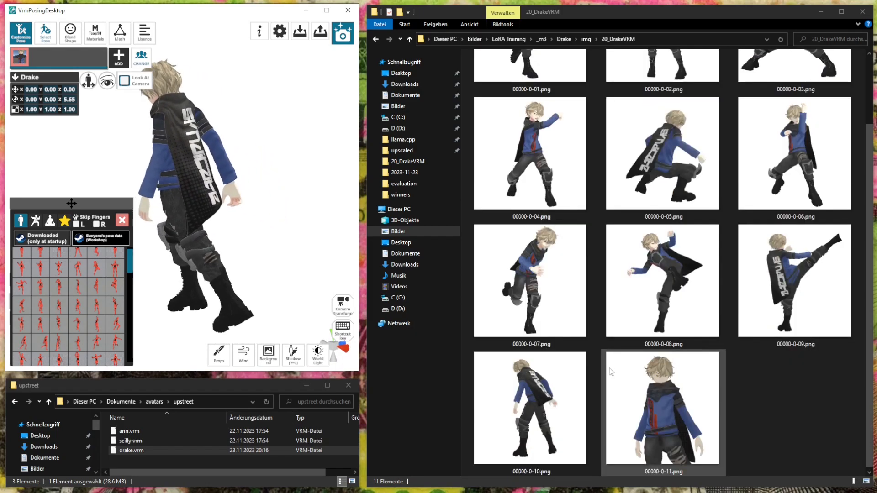
Adjust the rear three-quarter framing so the striding avatar fits in full from hair to boots
scroll(201, 182, up, 3)
right_drag(220, 231, 212, 222)
scroll(213, 225, down, 1)
scroll(219, 218, up, 3)
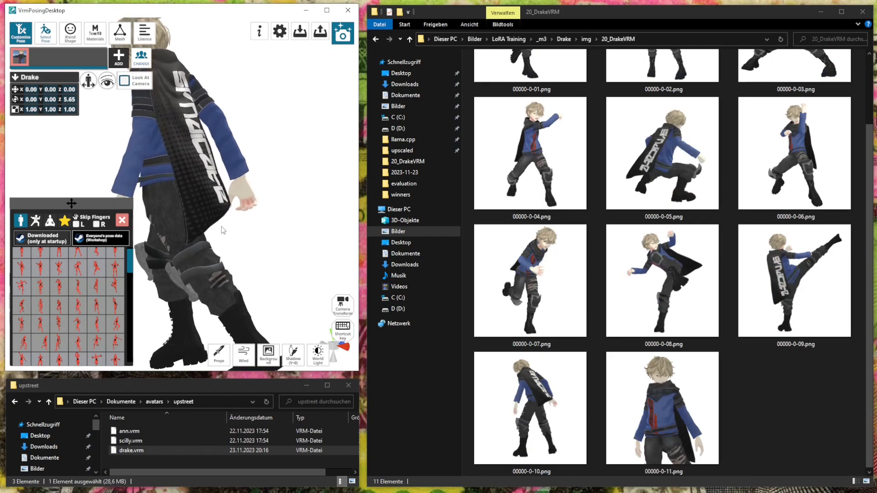
scroll(221, 230, down, 1)
scroll(199, 231, up, 1)
mouse_move(221, 230)
right_down()
mouse_move(199, 231)
mouse_move(236, 235)
right_up()
scroll(199, 231, down, 1)
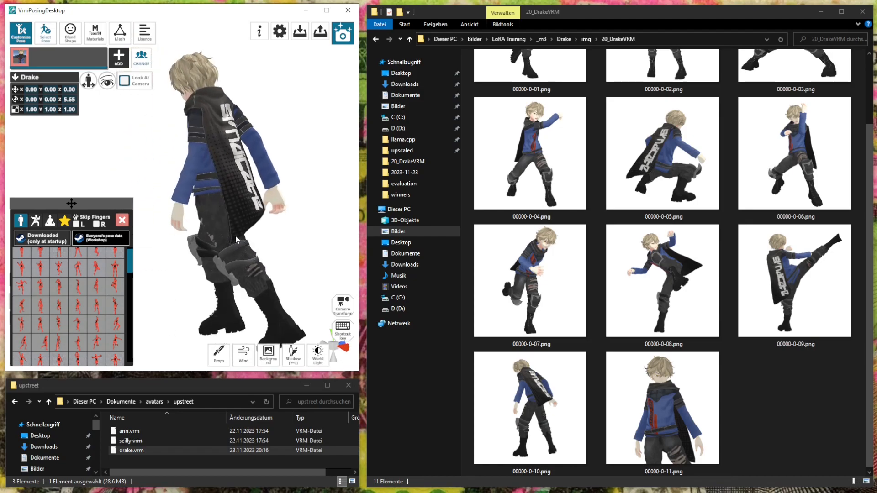
scroll(235, 239, up, 2)
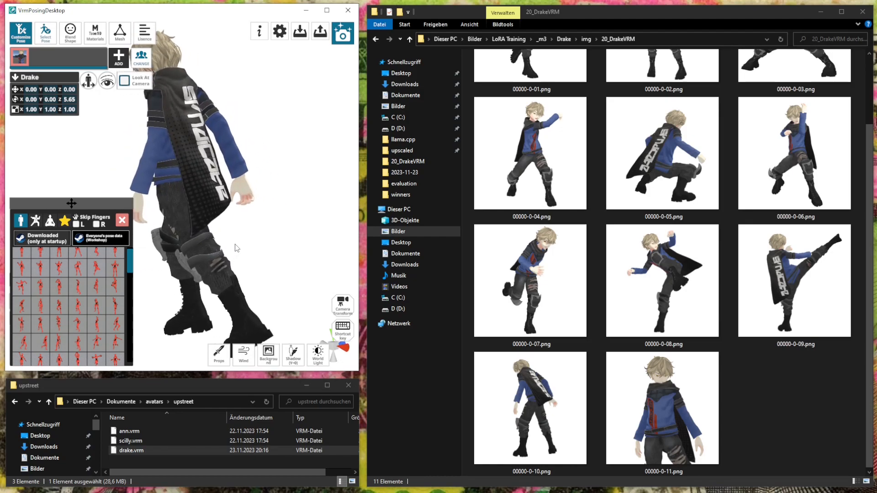
Export the striding rear view into 20_DrakeVRM as 00000-0-12.png
click(350, 37)
click(313, 227)
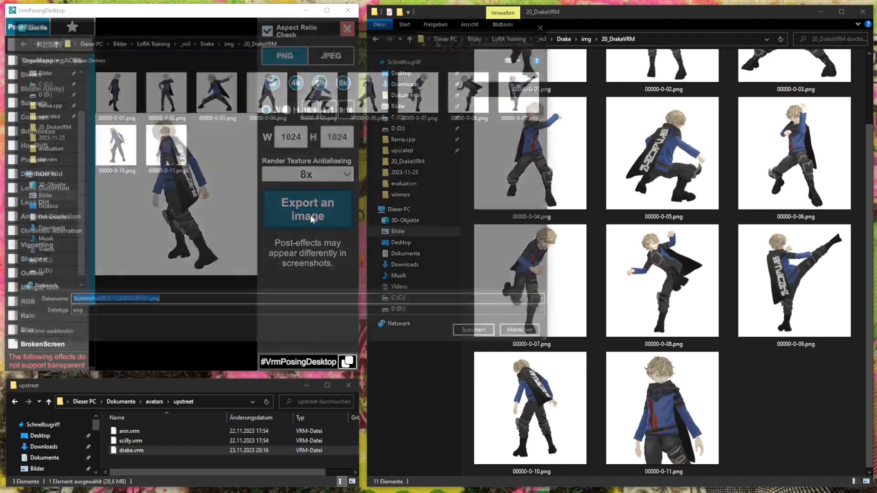
click(96, 302)
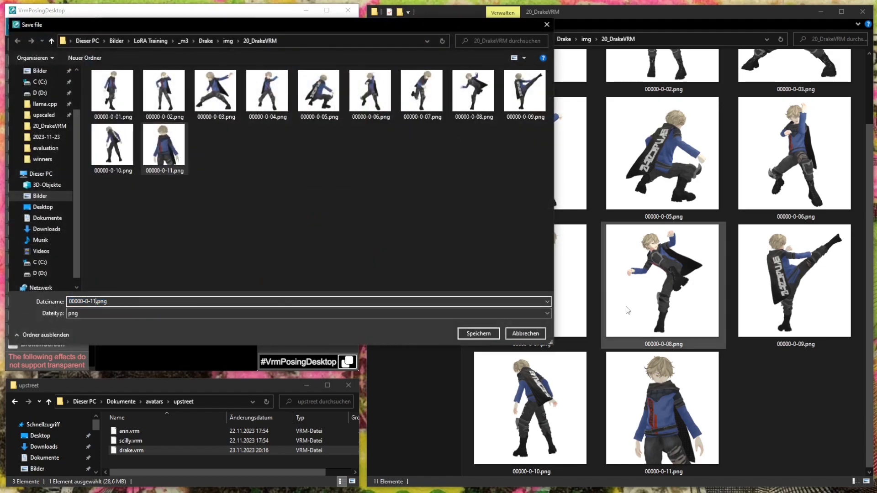
key(BackSpace)
text(2)
key(Return)
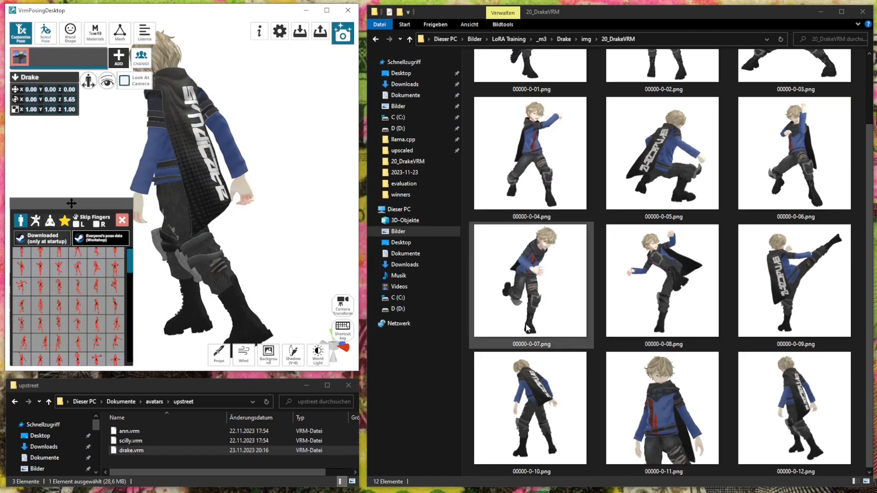
Frame the same striding pose from the front at an angle, showing the avatar from the head to the thighs
right_drag(212, 207, 232, 180)
scroll(234, 240, up, 4)
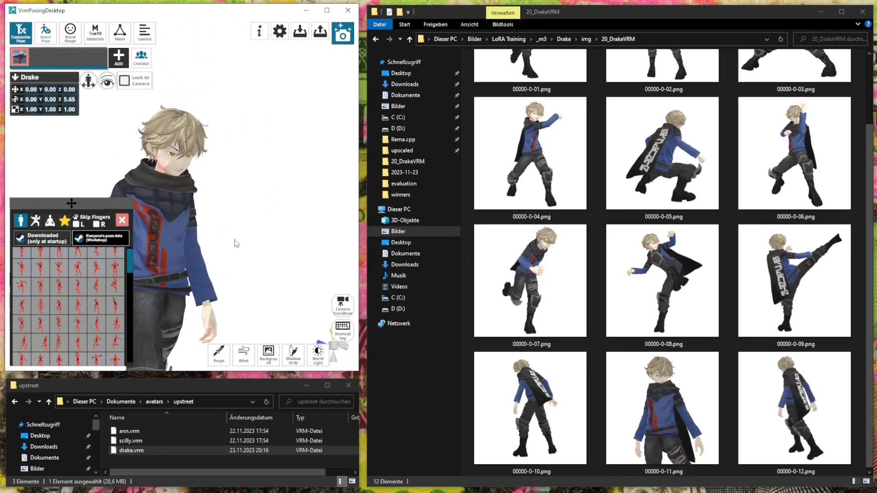
right_drag(236, 257, 278, 218)
scroll(278, 219, up, 2)
scroll(277, 219, down, 2)
mouse_move(275, 220)
middle_down()
mouse_move(267, 223)
mouse_move(276, 236)
middle_up()
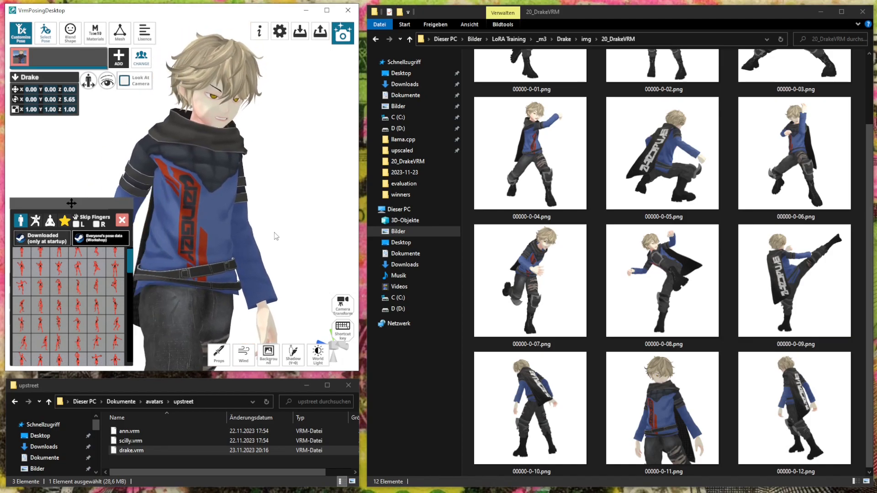
Export the angled front view into 20_DrakeVRM as 00000-0-13.png
click(346, 40)
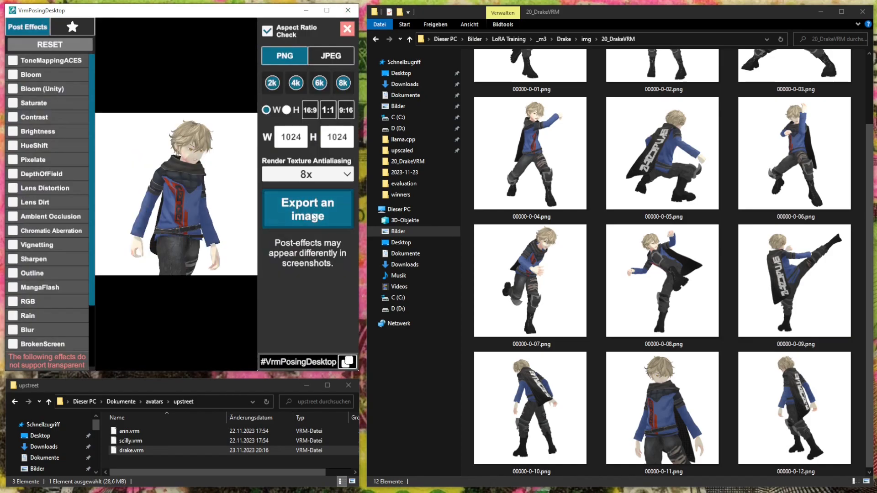
click(288, 225)
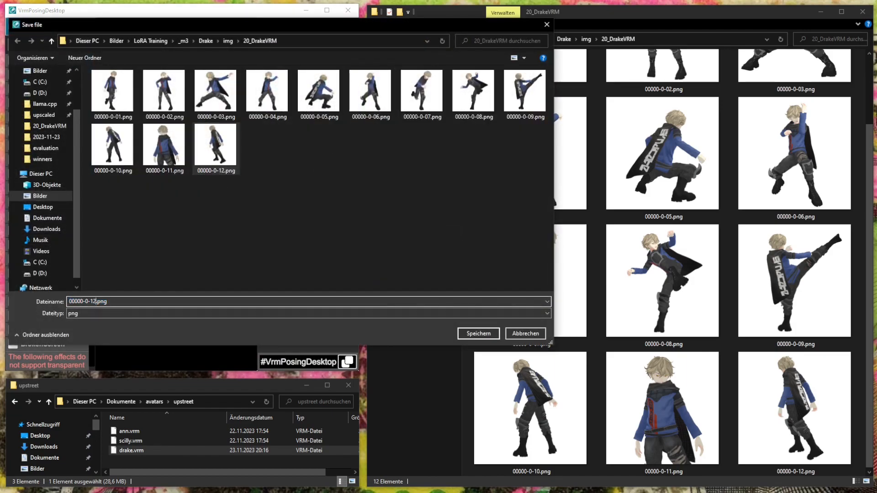
key(Return)
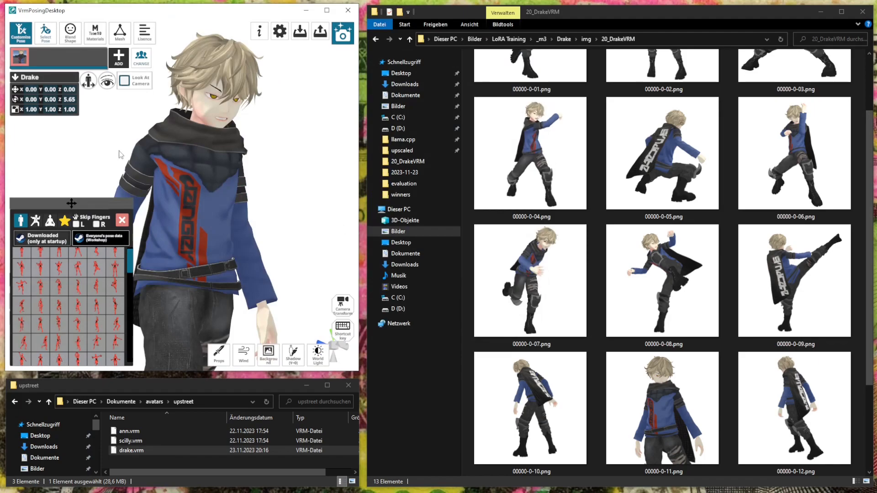
Examine the avatar's face and upper body up close in the current striding pose
scroll(185, 125, up, 5)
middle_drag(234, 107, 269, 191)
scroll(274, 204, up, 1)
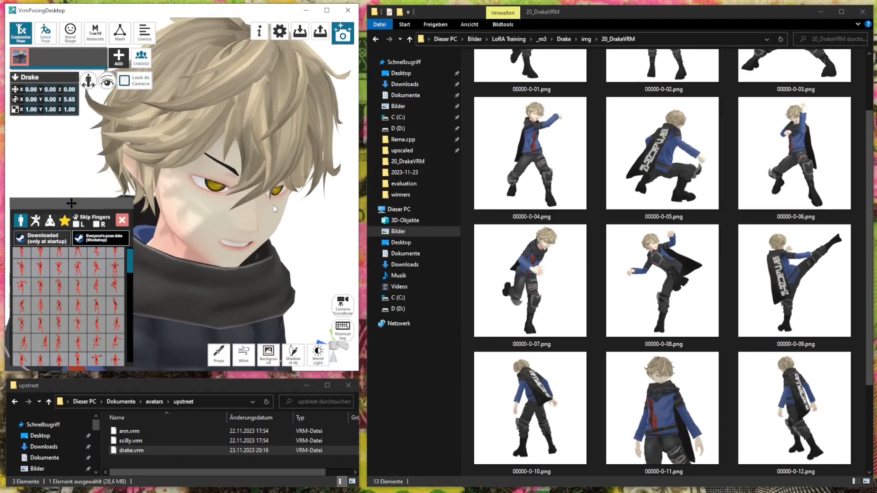
scroll(274, 208, up, 2)
scroll(268, 216, up, 3)
scroll(258, 222, down, 5)
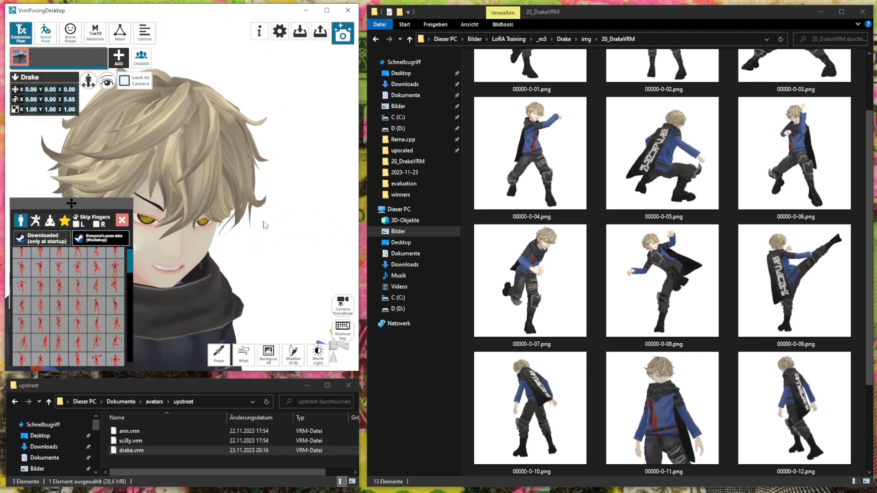
scroll(265, 227, down, 5)
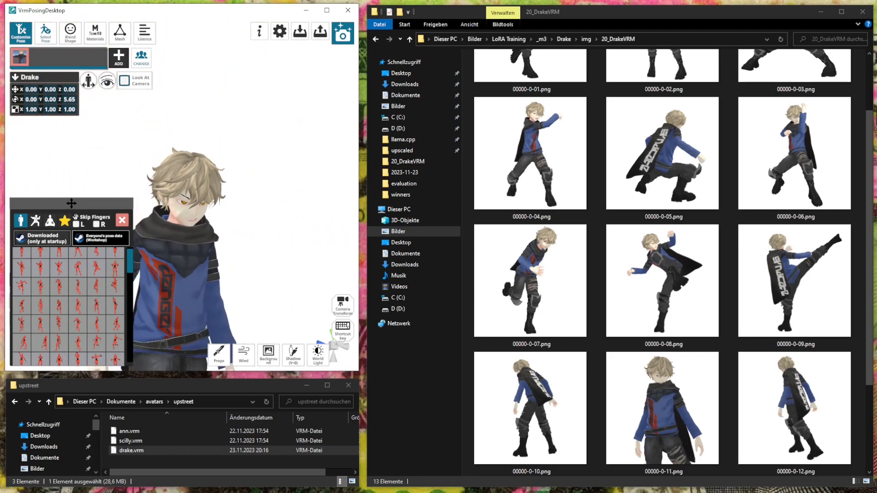
scroll(733, 327, down, 2)
scroll(241, 275, up, 8)
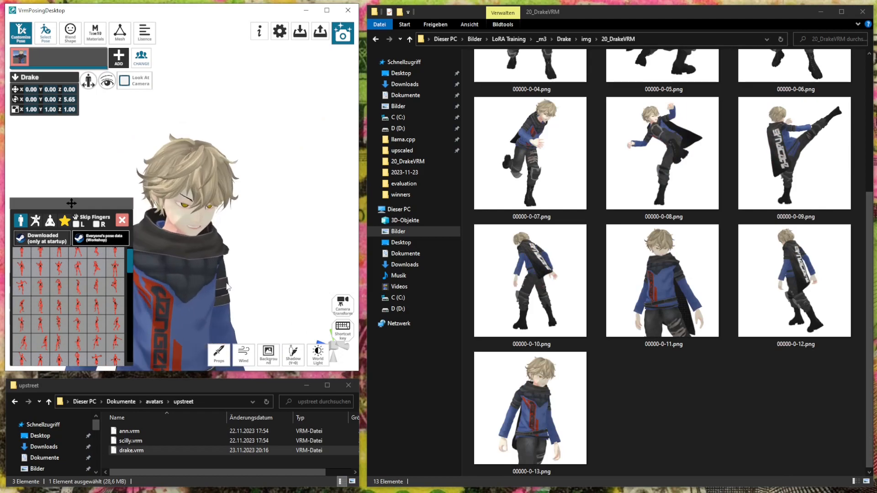
scroll(231, 253, down, 2)
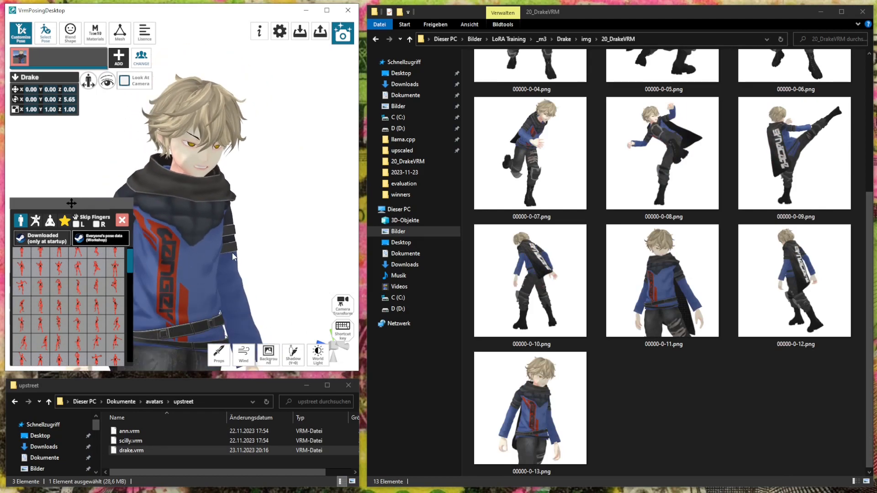
Try a wide-stance pose with open hands on the avatar and shrink the 20_DrakeVRM thumbnails to survey all exported images
click(64, 347)
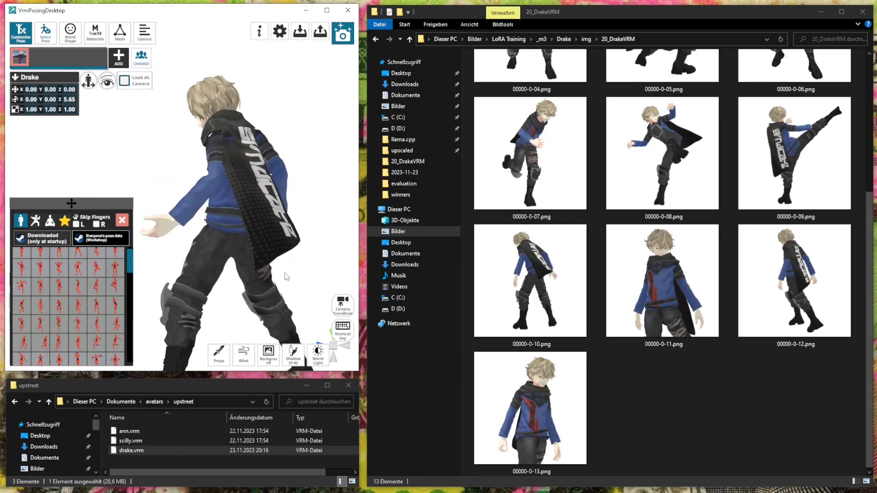
scroll(671, 303, up, 3)
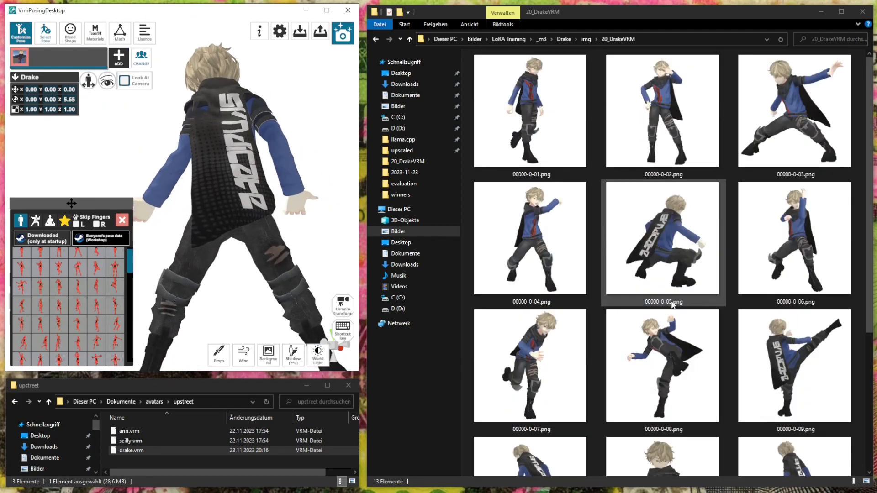
click(677, 288)
ctrl+scroll(677, 287, down, 2)
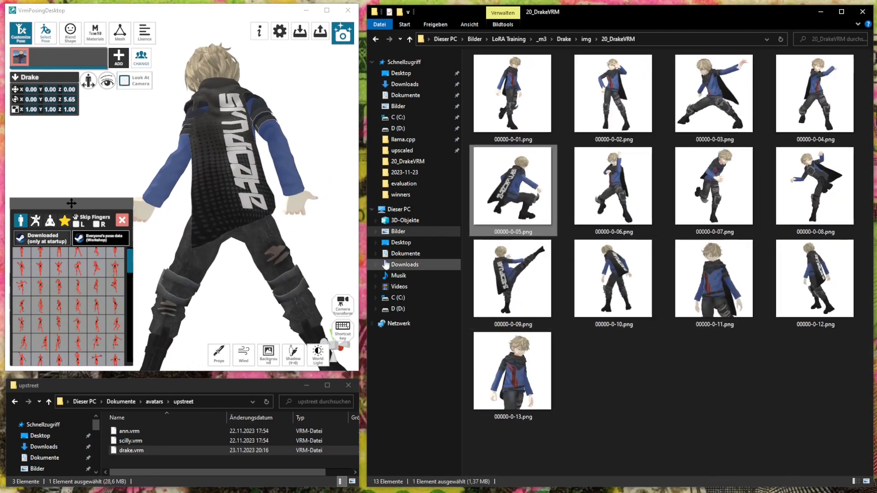
right_drag(250, 220, 236, 218)
middle_drag(236, 218, 224, 215)
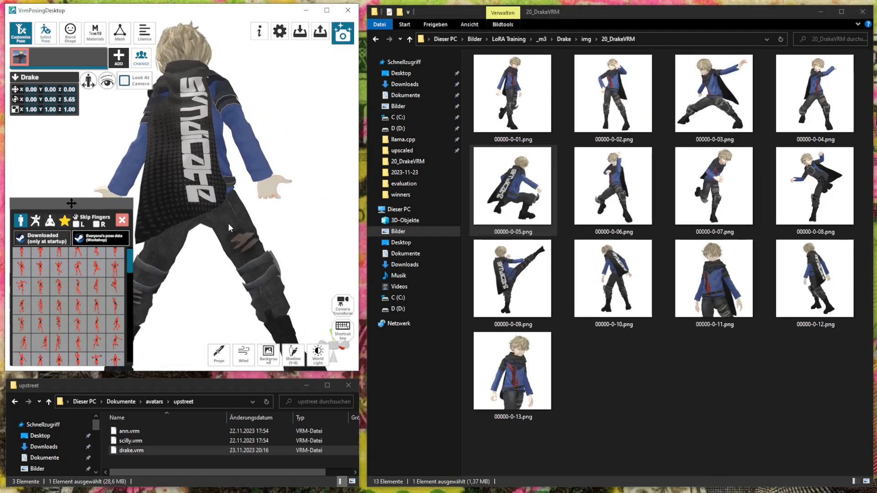
drag(833, 430, 525, 137)
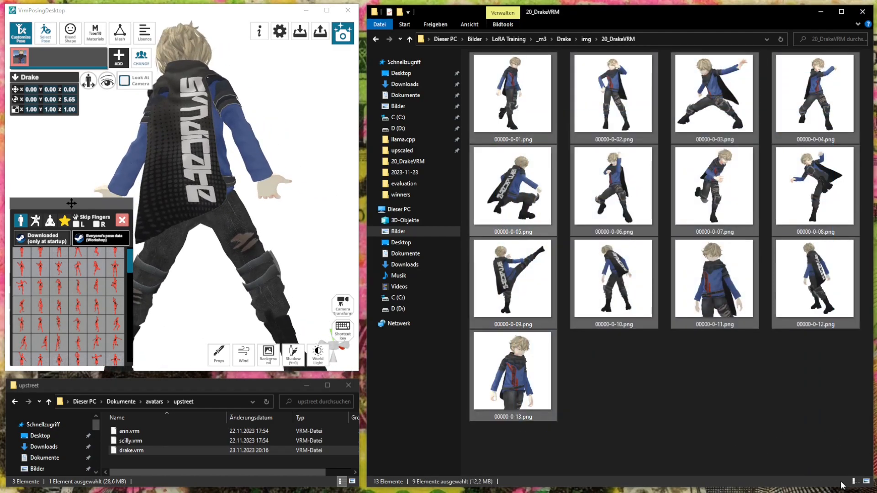
click(653, 354)
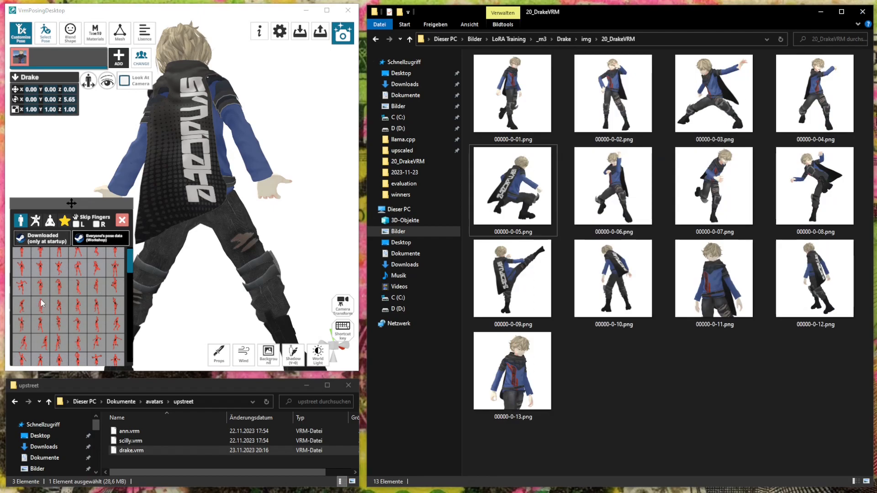
right_drag(201, 256, 246, 237)
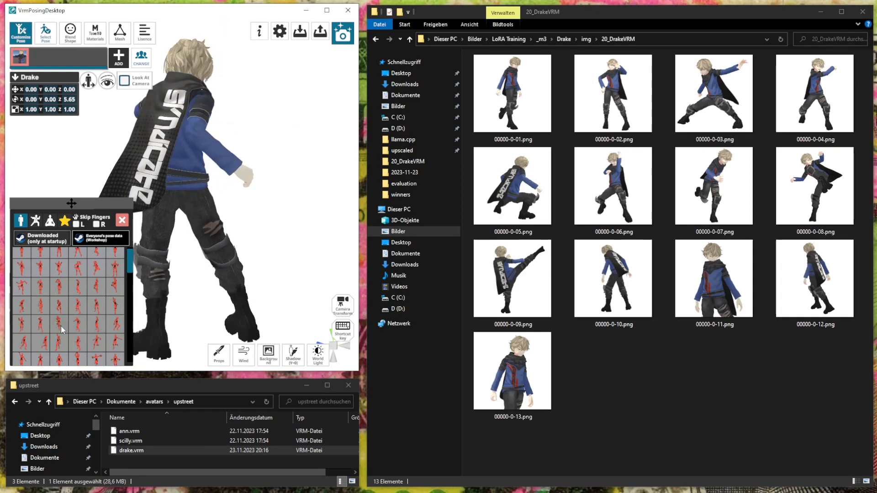
Apply the guarded fighting stance with both palms raised and frame the avatar from the front
click(59, 307)
right_drag(187, 192, 283, 210)
scroll(277, 210, up, 3)
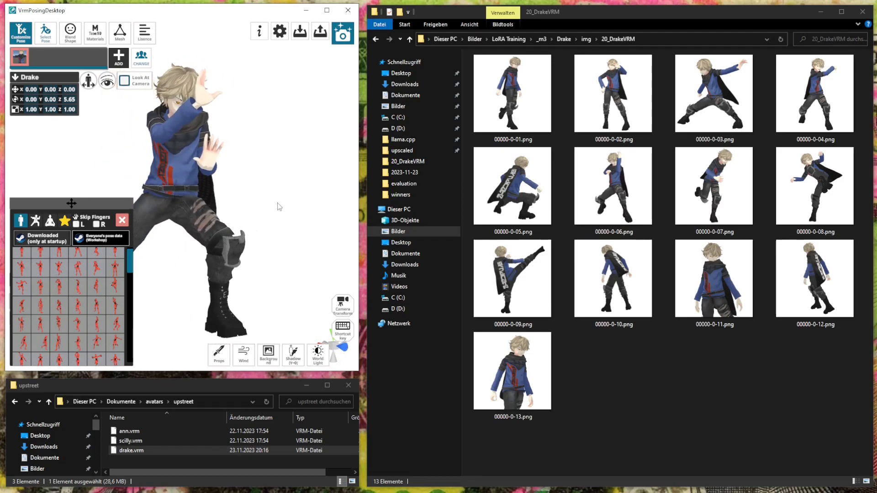
right_drag(272, 204, 282, 190)
Check the square export preview, rotate the avatar nearly upright to 0.10 on the Z axis, and recenter it
click(344, 33)
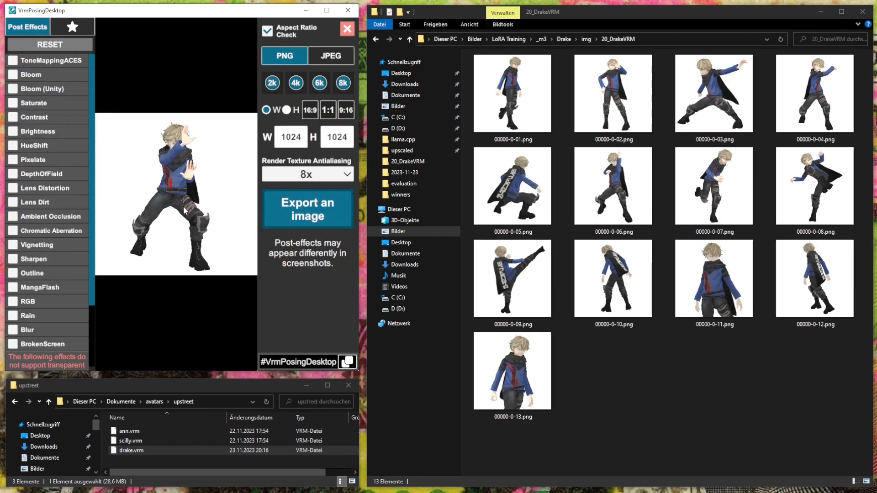
click(347, 29)
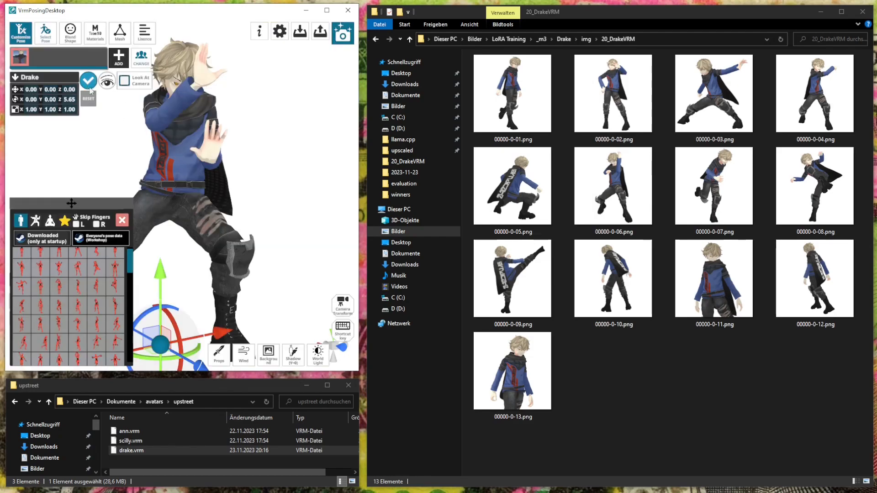
drag(147, 311, 173, 208)
middle_drag(174, 205, 179, 204)
scroll(179, 204, up, 1)
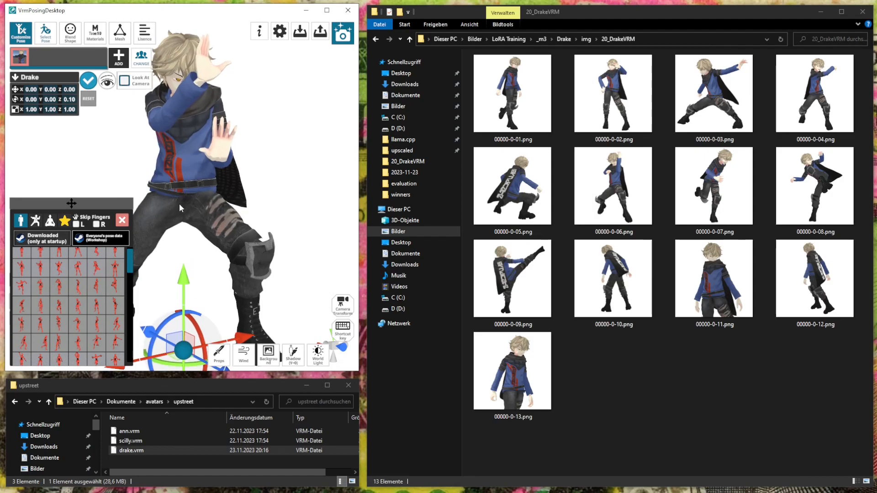
Export the guarded stance into 20_DrakeVRM as 00000-0-14.png
click(333, 40)
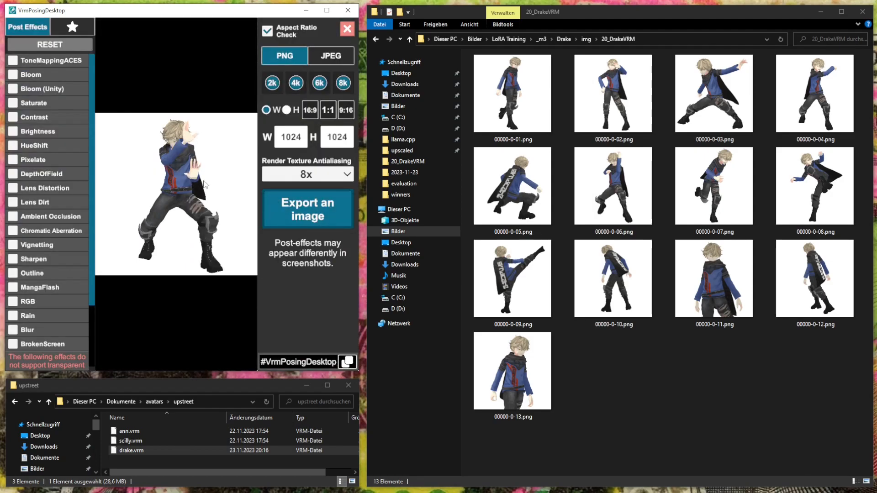
click(338, 212)
click(267, 145)
click(96, 303)
click(97, 304)
key(BackSpace)
text(4)
key(Return)
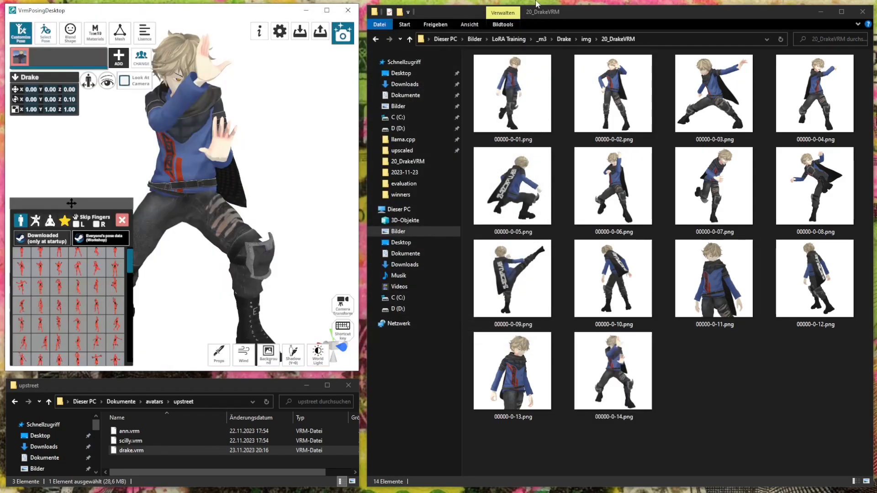
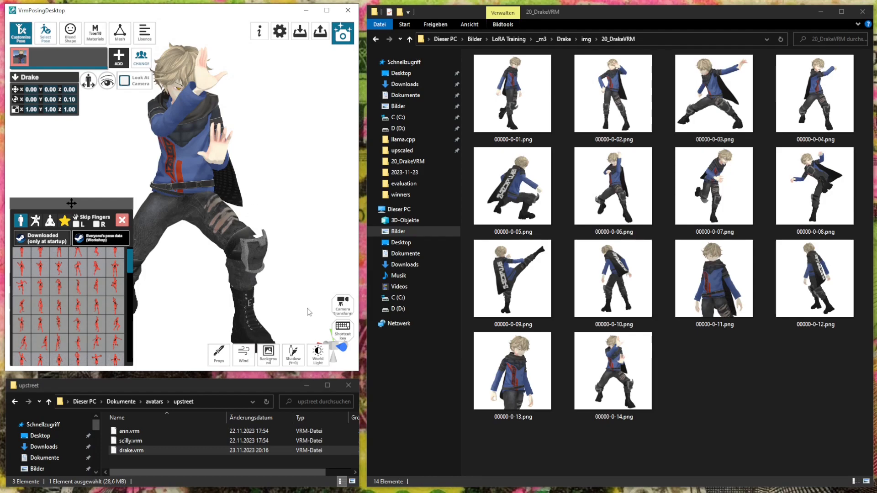
Check the window resolution in the settings and the image export dimensions
click(279, 31)
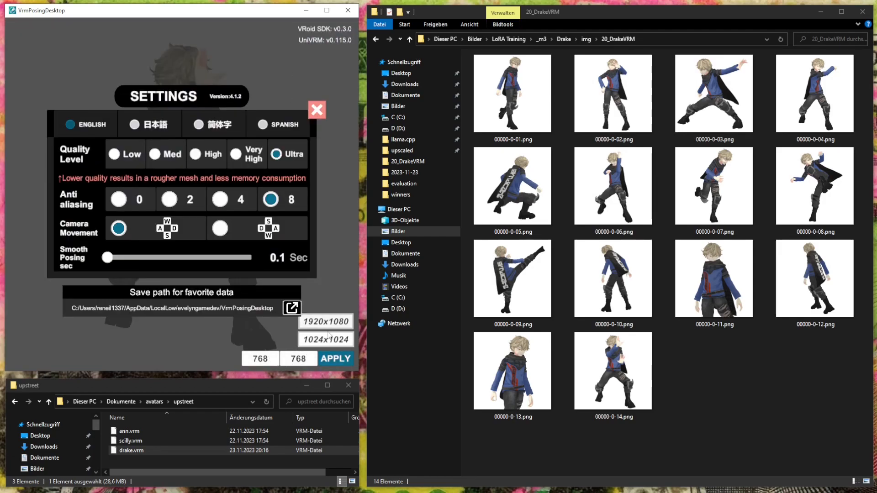
click(316, 110)
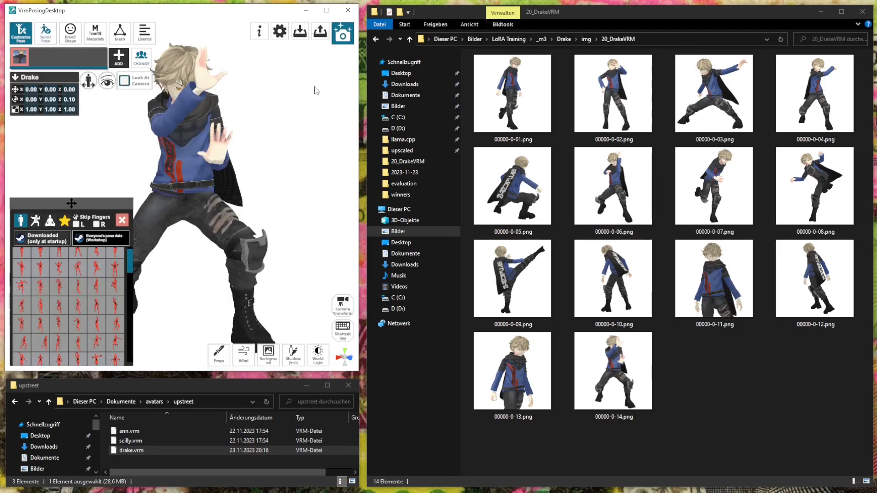
click(343, 32)
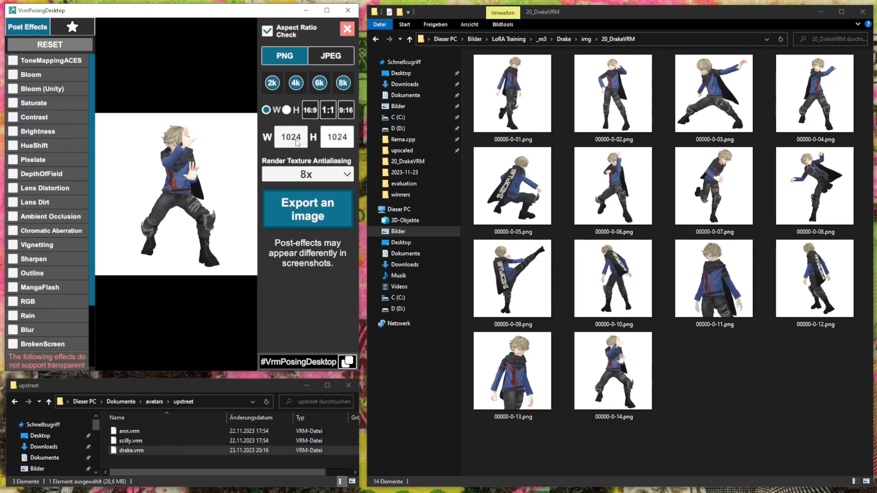
click(348, 29)
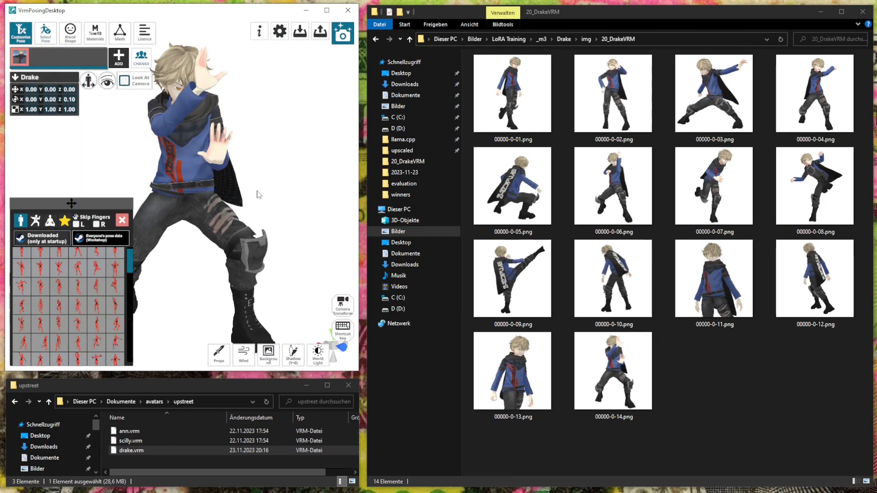
Try three other standing poses on the avatar, viewing each from the front
right_drag(230, 215, 218, 224)
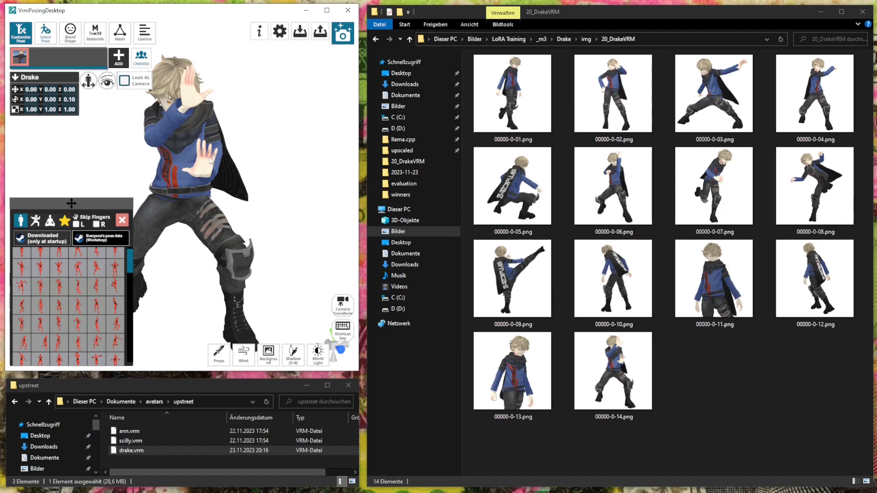
click(79, 305)
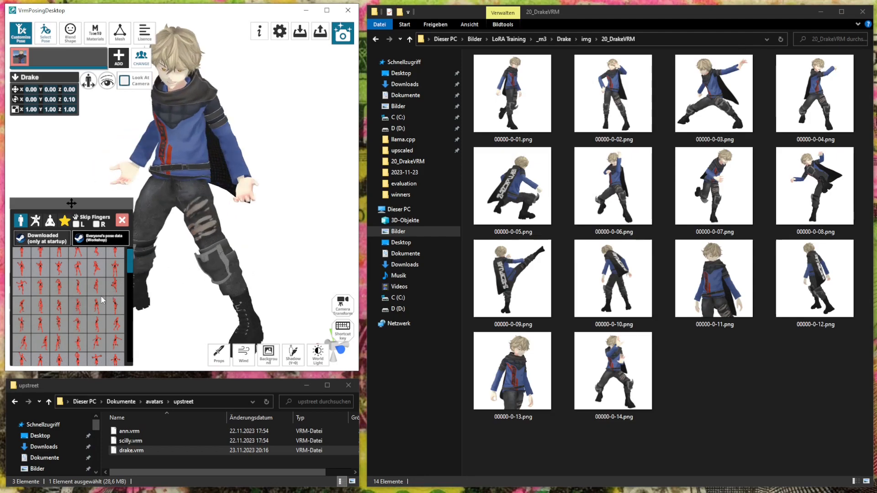
click(98, 303)
right_drag(216, 261, 199, 261)
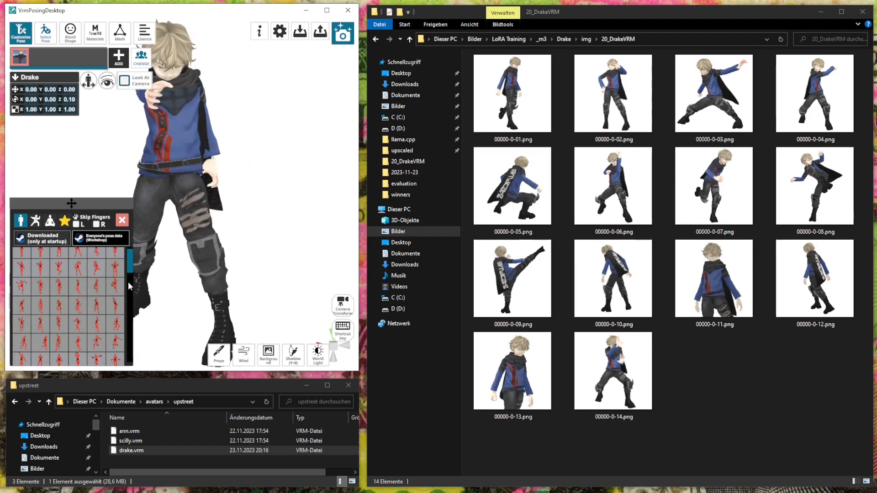
click(116, 305)
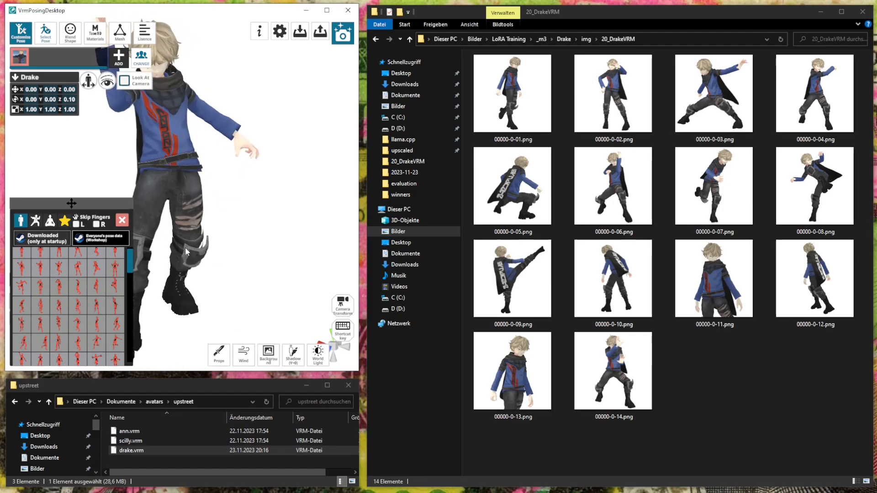
right_drag(233, 231, 235, 227)
scroll(235, 227, down, 1)
middle_drag(236, 226, 247, 233)
right_drag(245, 232, 232, 229)
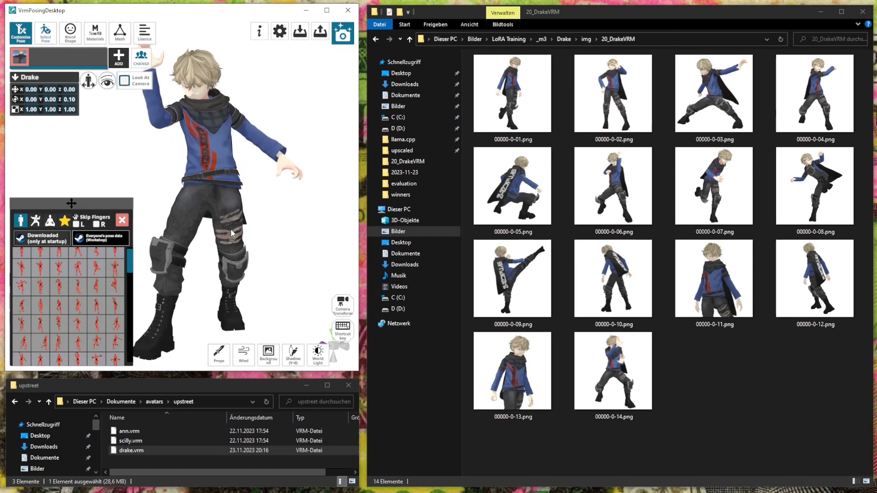
scroll(122, 338, down, 1)
scroll(115, 331, down, 1)
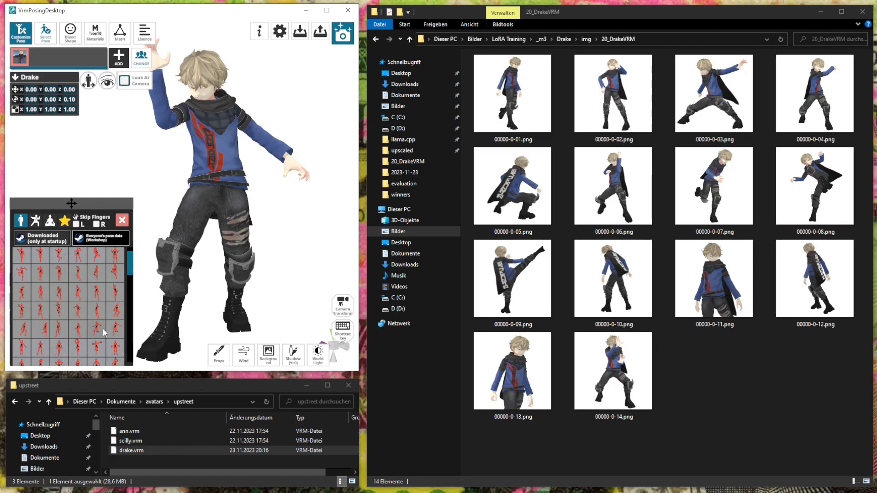
Apply the standing pose with both arms spread wide and frame the avatar in full from the front
scroll(100, 329, down, 2)
click(117, 333)
right_drag(194, 279, 237, 277)
middle_drag(244, 280, 230, 274)
right_drag(232, 278, 223, 254)
scroll(218, 261, up, 1)
scroll(217, 257, up, 2)
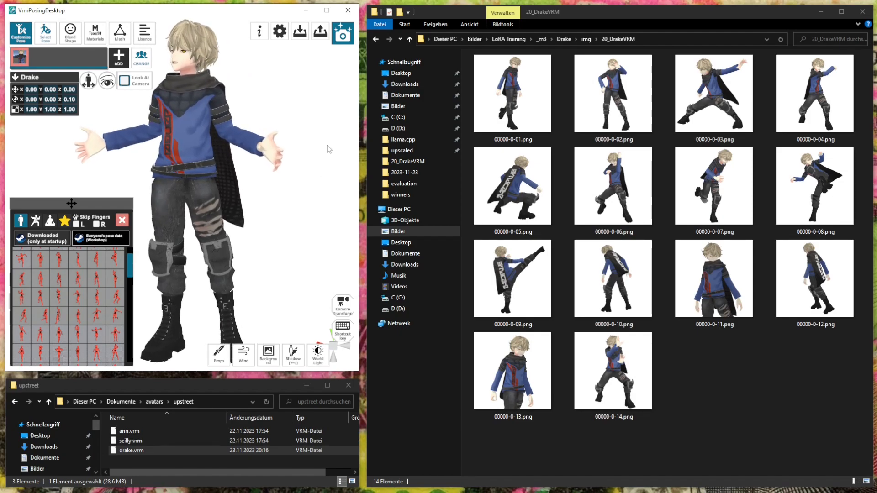
Export the spread-arms standing view into 20_DrakeVRM as 00000-0-15.png
click(343, 34)
click(310, 218)
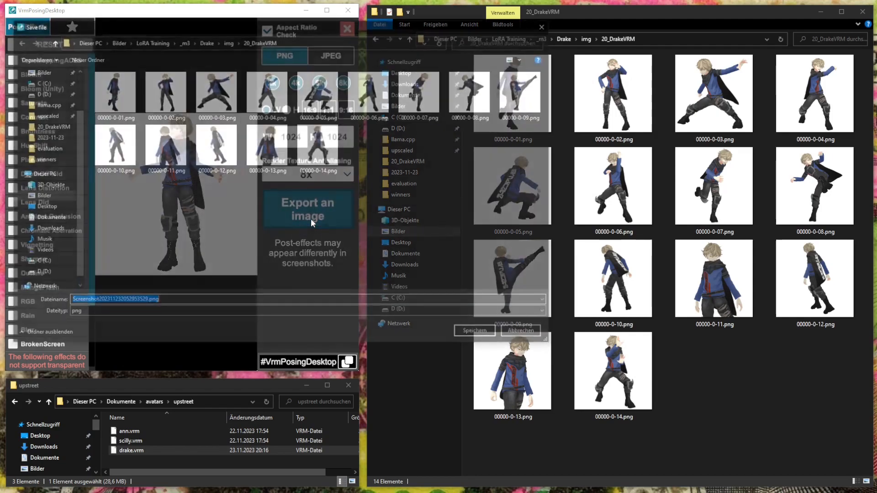
click(319, 151)
click(96, 301)
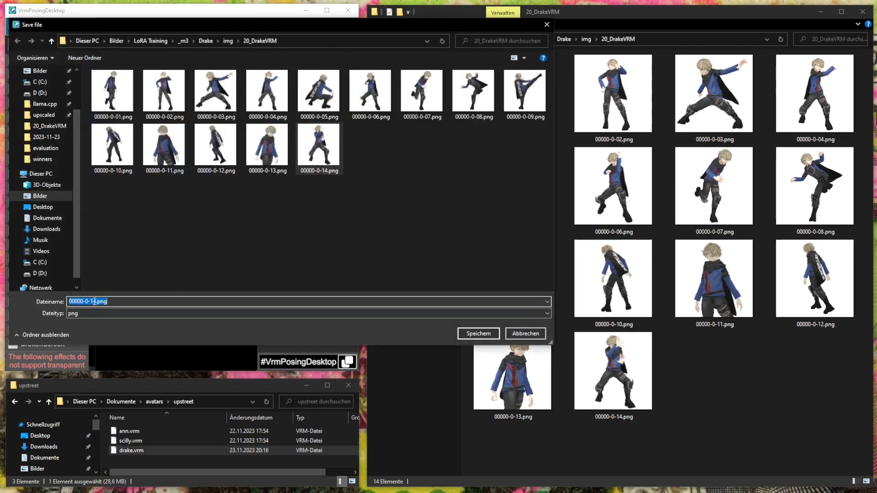
key(BackSpace)
text(5)
key(Return)
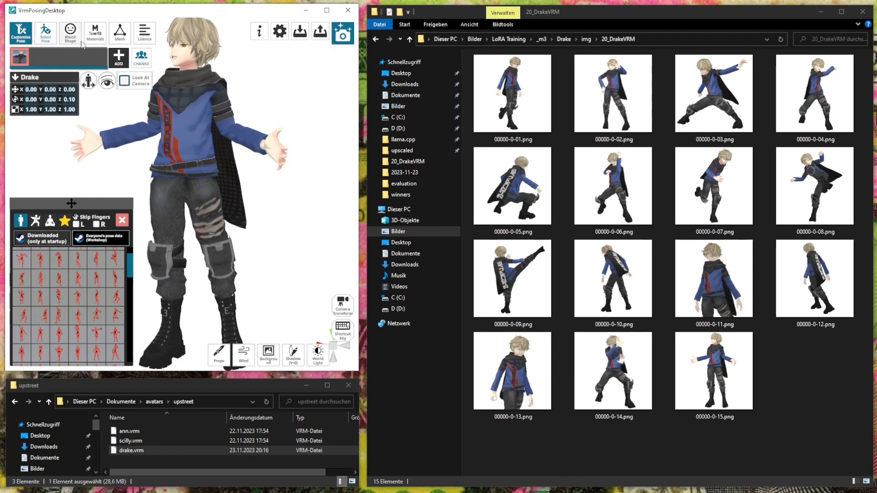
Frame the spread-arms pose at an angle from the front, close up on the head, torso and outstretched hand
scroll(246, 160, up, 4)
middle_drag(245, 160, 245, 179)
right_drag(246, 179, 303, 186)
scroll(265, 198, up, 1)
scroll(267, 201, up, 2)
mouse_move(266, 201)
middle_down()
mouse_move(264, 220)
mouse_move(266, 209)
middle_up()
scroll(264, 220, down, 2)
scroll(265, 218, up, 2)
scroll(266, 209, down, 2)
scroll(265, 208, up, 1)
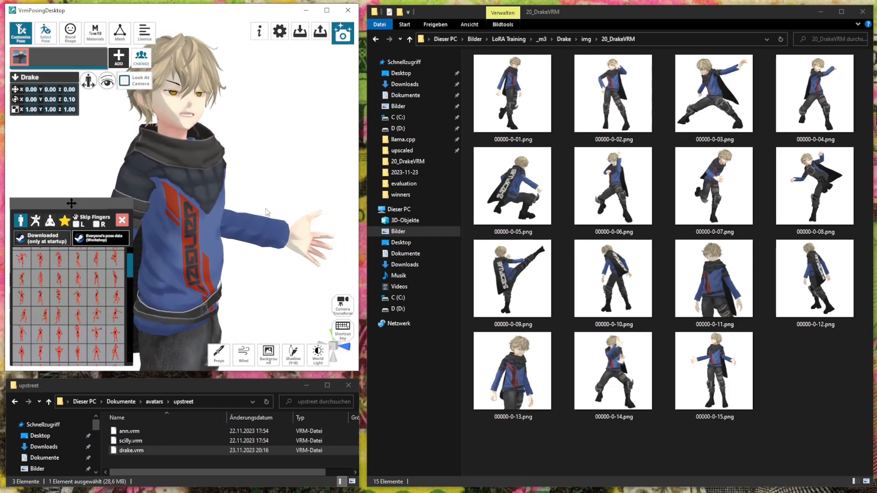
Try the aa and ou mouth shapes and the lookDown expression on the avatar's face
click(70, 33)
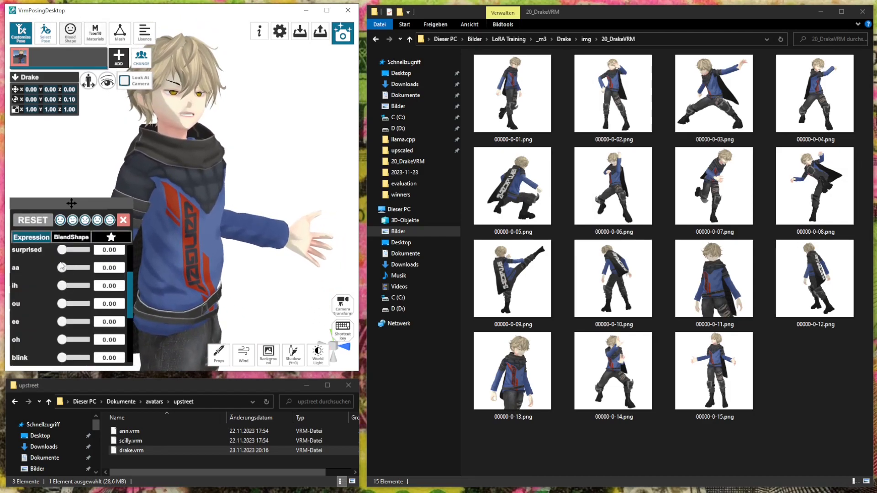
drag(63, 270, 71, 272)
scroll(72, 326, up, 1)
drag(66, 321, 84, 318)
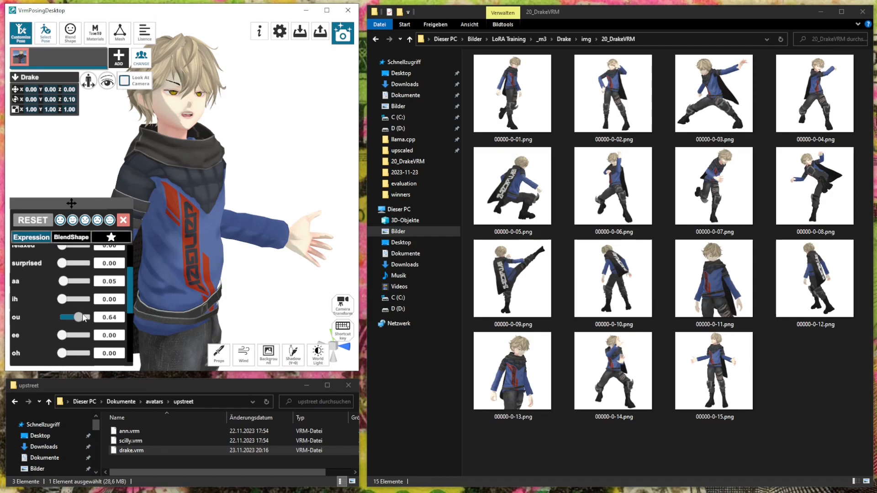
scroll(71, 267, down, 6)
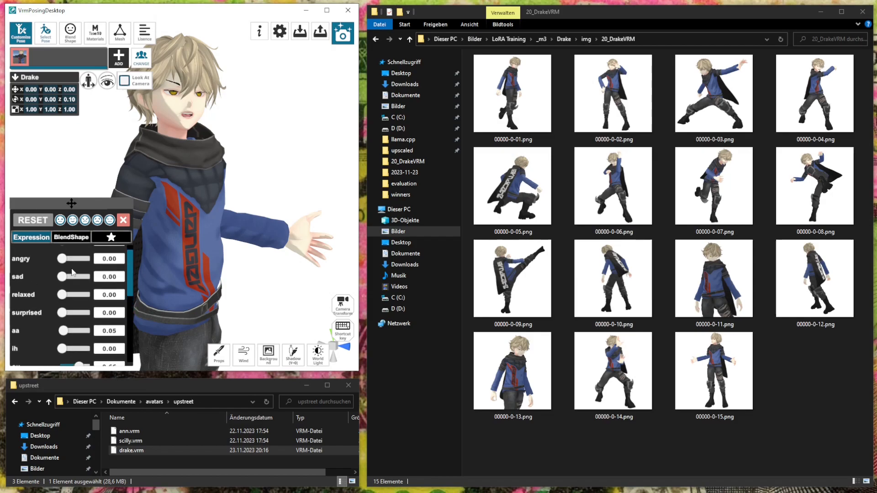
scroll(84, 292, down, 3)
drag(62, 276, 42, 275)
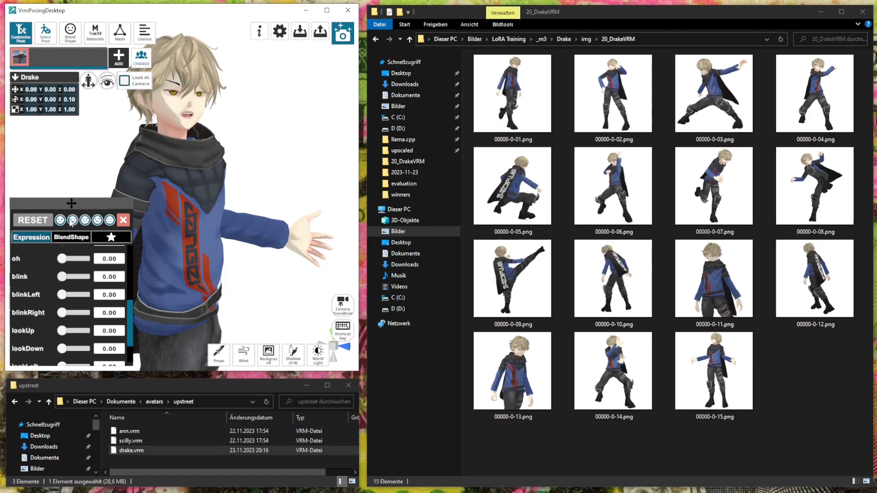
scroll(84, 319, down, 1)
scroll(83, 318, down, 1)
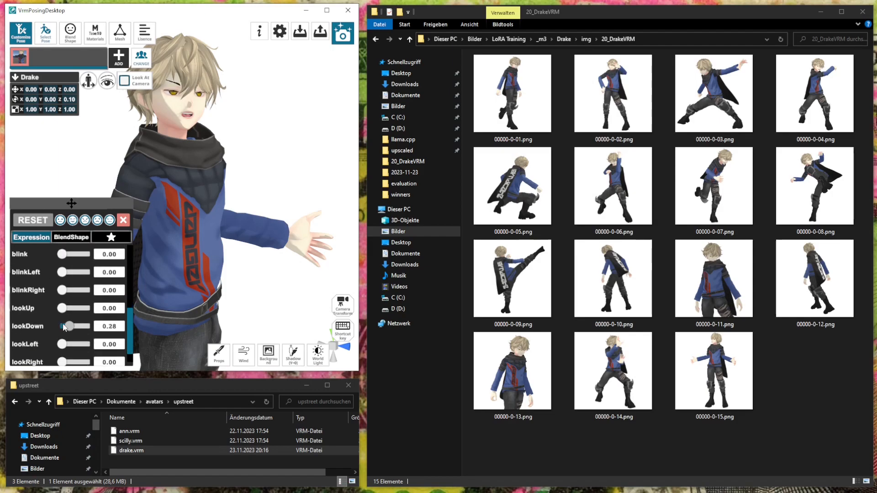
Apply the first preset facial expression and set the ee mouth shape to 0.77
click(63, 222)
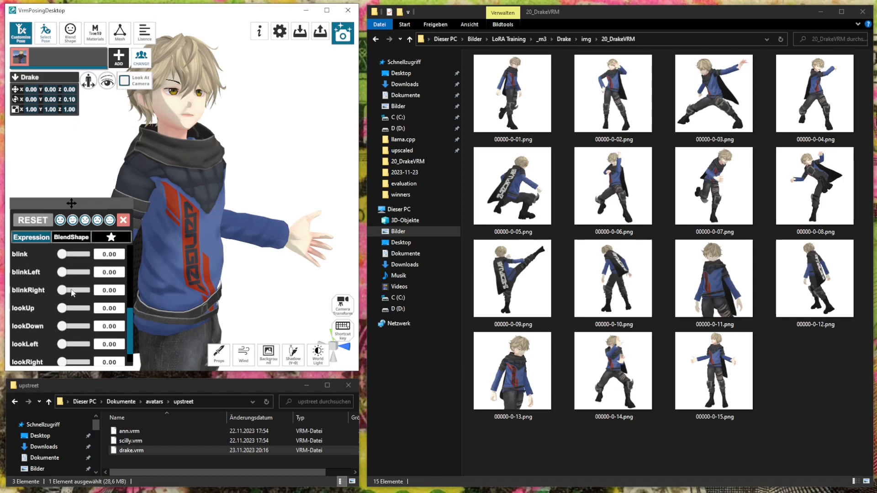
scroll(73, 294, up, 1)
scroll(257, 216, up, 1)
middle_drag(257, 200, 258, 217)
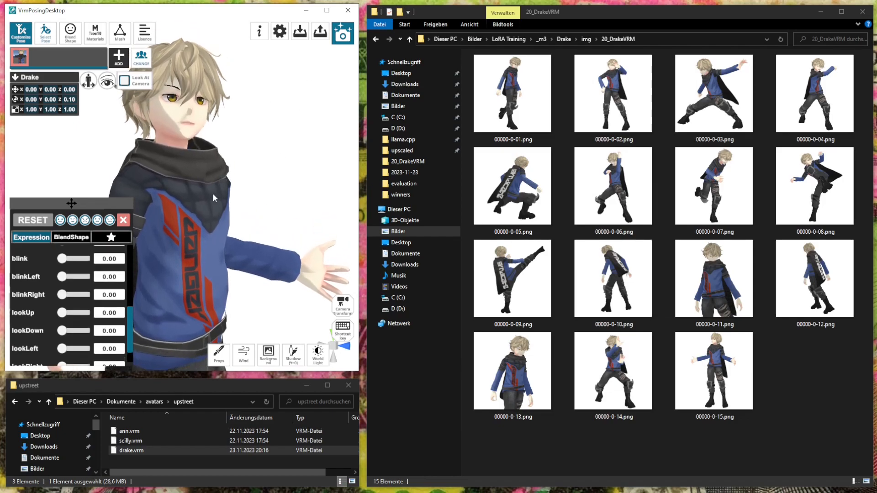
scroll(63, 271, up, 3)
drag(62, 271, 82, 270)
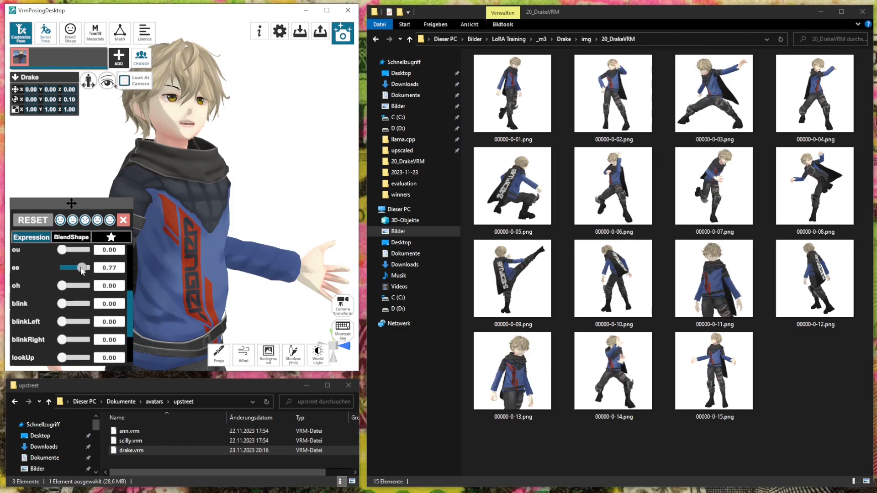
Check the export preview, enable eye-gaze control and move the gaze target to redirect the avatar's eyes, framing head, torso and hand
click(342, 33)
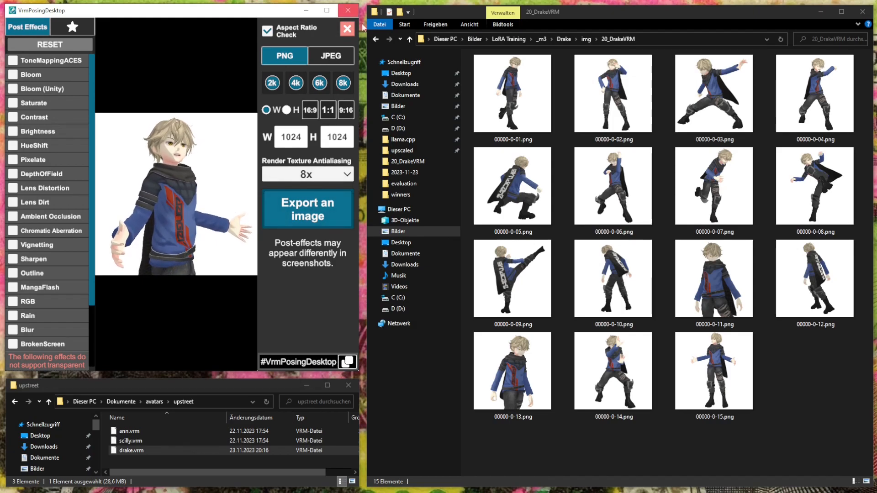
click(347, 29)
click(107, 87)
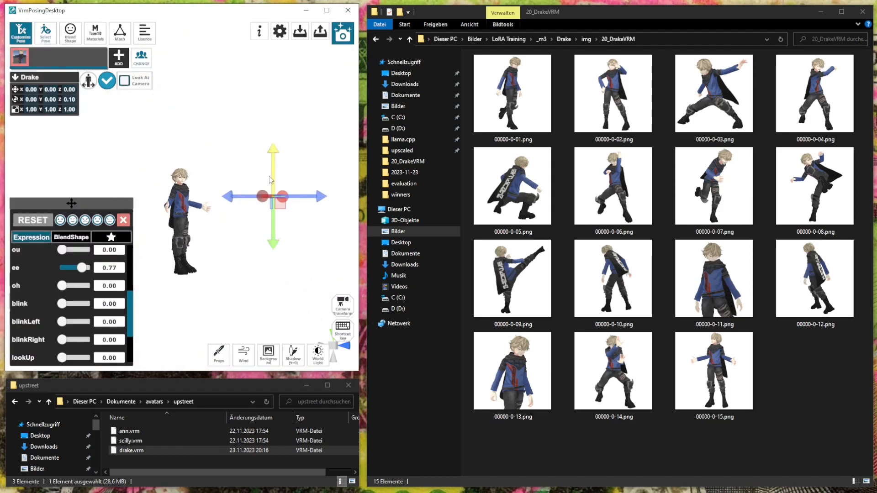
drag(270, 179, 187, 257)
scroll(192, 107, up, 10)
scroll(193, 107, up, 5)
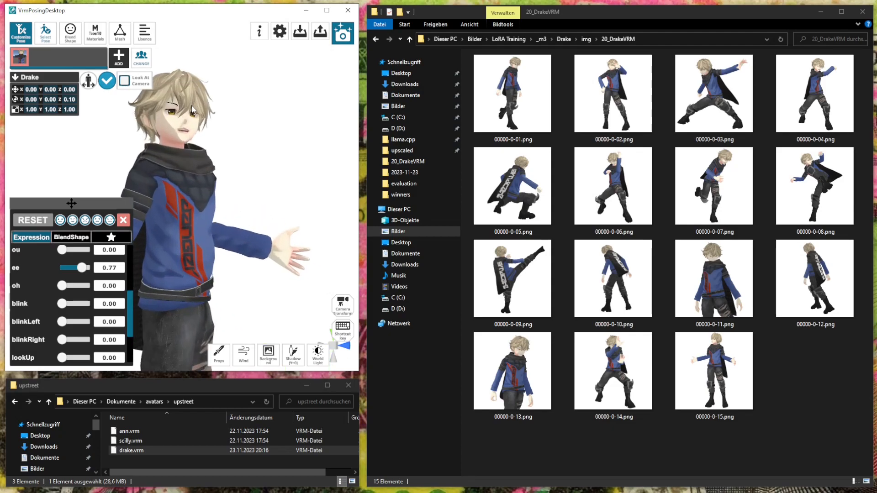
Export the close spread-arms view into 20_DrakeVRM as 00000-0-16.png
click(343, 33)
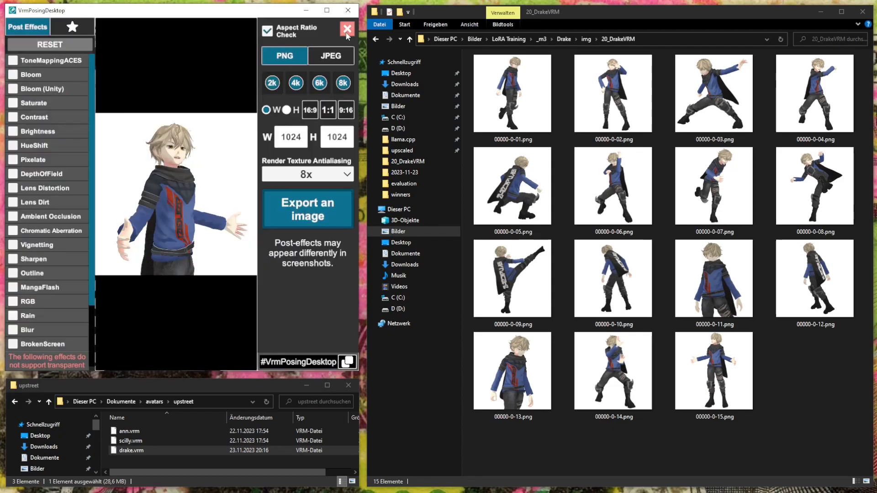
click(266, 211)
click(371, 147)
click(95, 301)
key(BackSpace)
text(6)
key(Return)
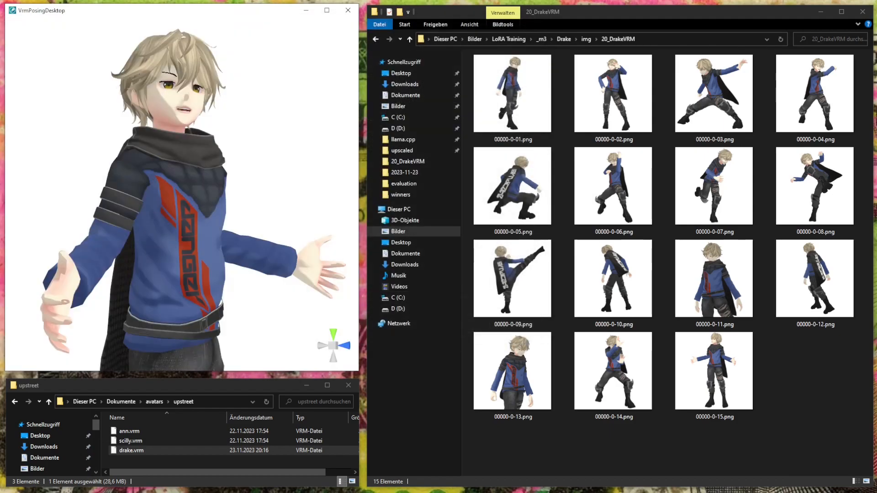
Try several standing poses on the avatar, including one with a raised arm and one with both arms reaching forward
click(45, 33)
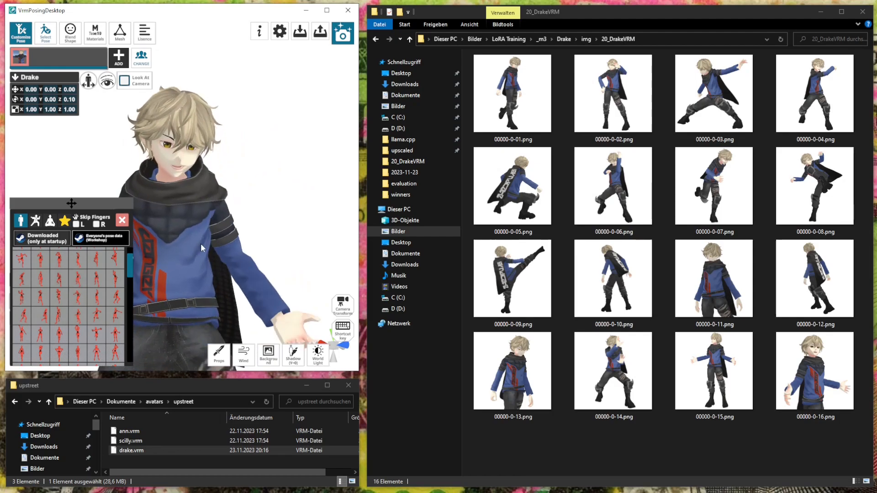
click(97, 278)
click(114, 275)
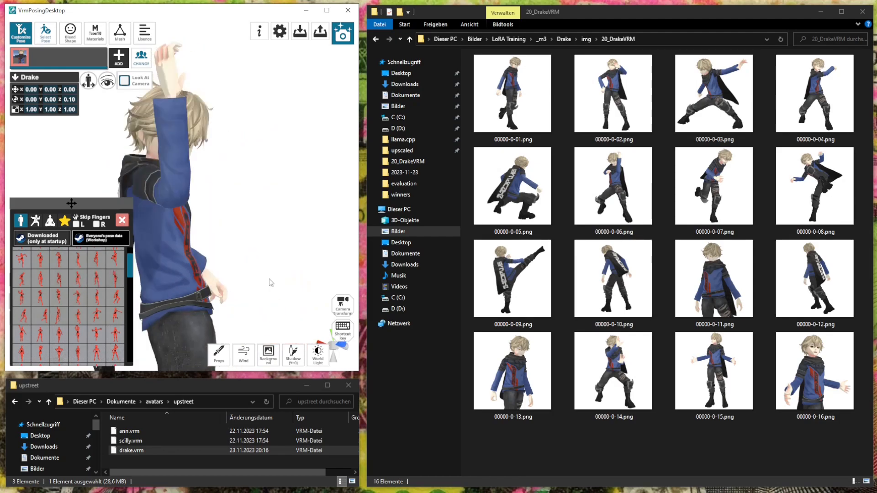
scroll(121, 298, down, 2)
click(116, 326)
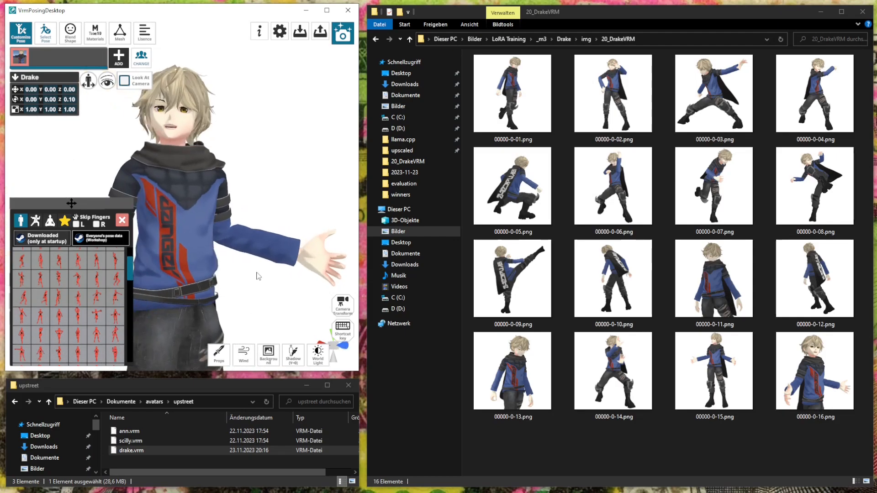
click(96, 317)
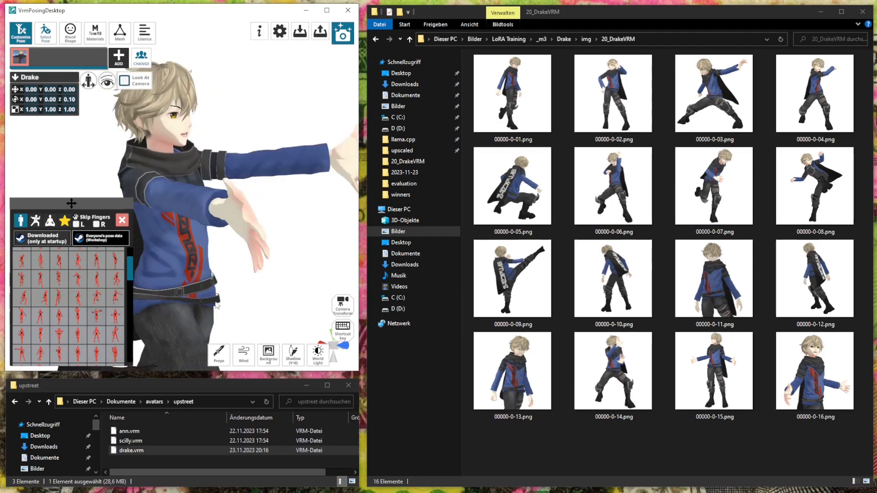
Try poses with the arms overhead, the hands behind the head, an extended fist and the head turned away
click(76, 321)
click(76, 321)
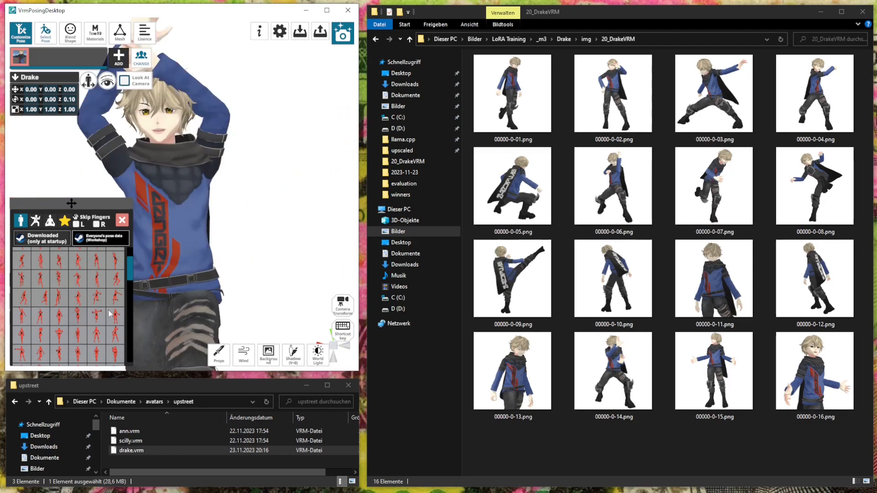
click(42, 341)
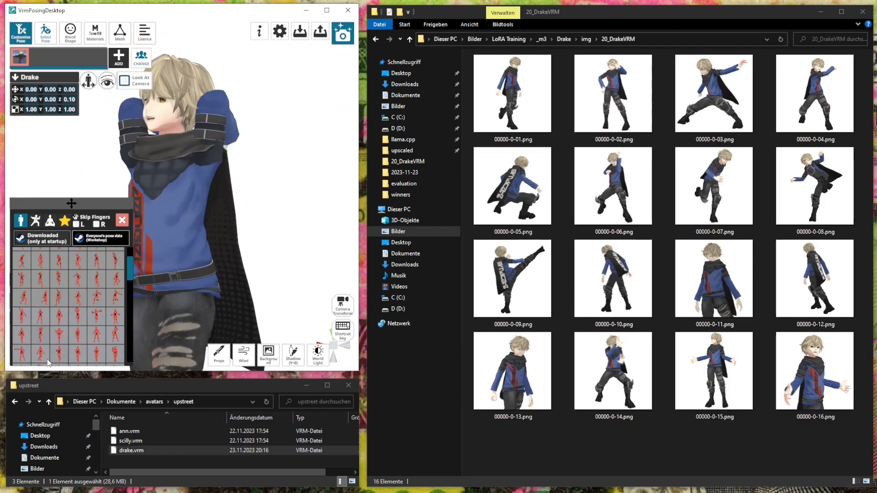
click(26, 355)
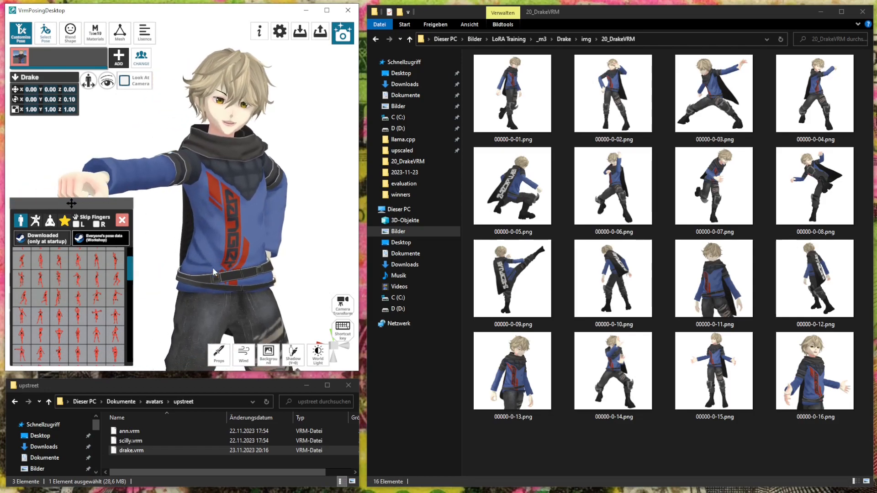
click(81, 345)
click(59, 354)
right_drag(183, 293, 211, 264)
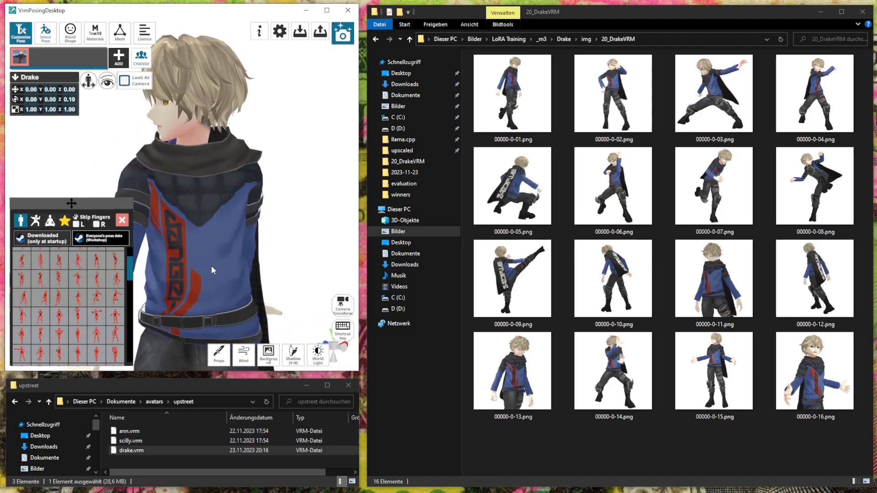
Try a pose facing away and a leaning pose, viewing the leaning one from the front
click(69, 350)
scroll(79, 337, down, 2)
scroll(80, 340, down, 2)
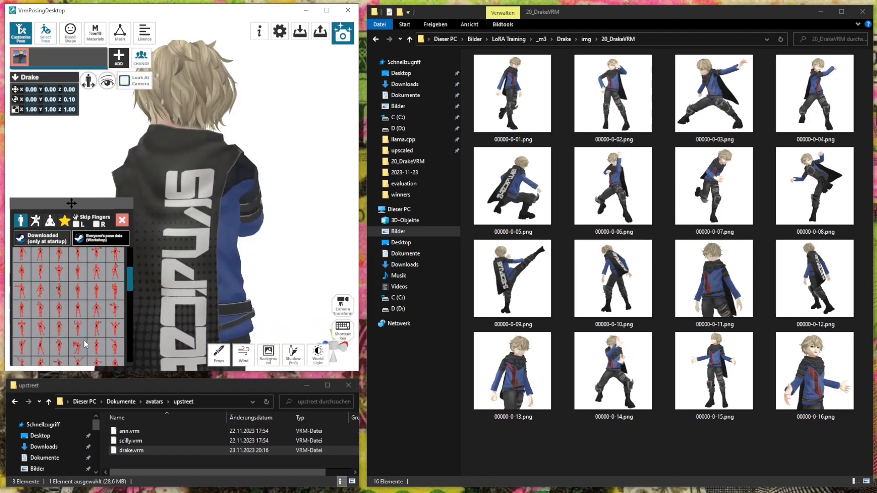
click(44, 332)
right_drag(201, 260, 317, 238)
scroll(96, 336, down, 1)
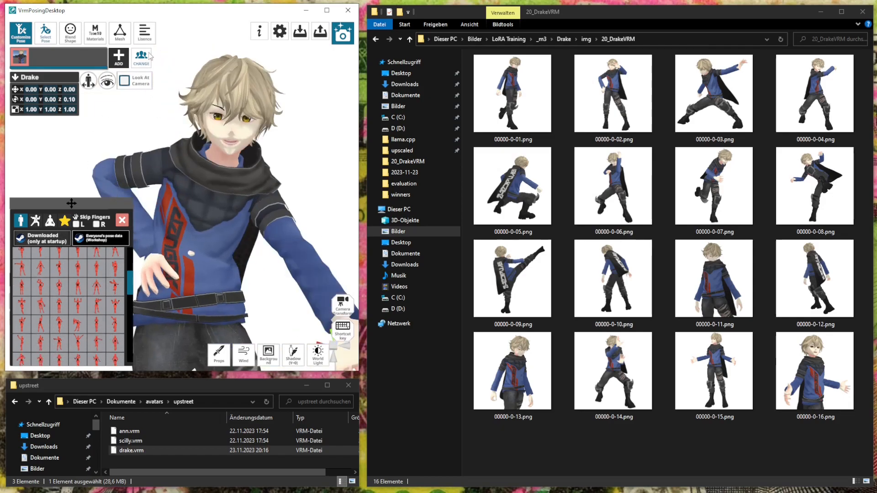
Apply the third preset expression and the hand-on-hip standing pose, framing the avatar's head and torso close up
click(70, 33)
click(85, 220)
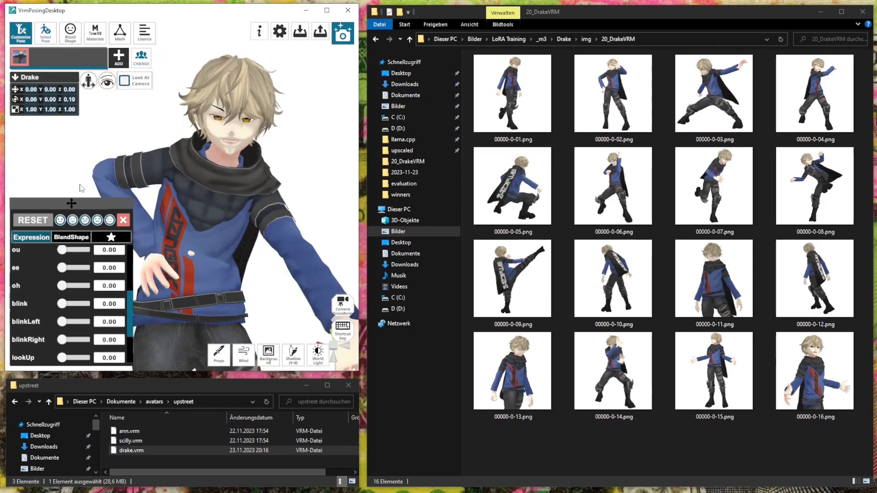
click(45, 32)
scroll(49, 348, down, 1)
scroll(49, 349, down, 2)
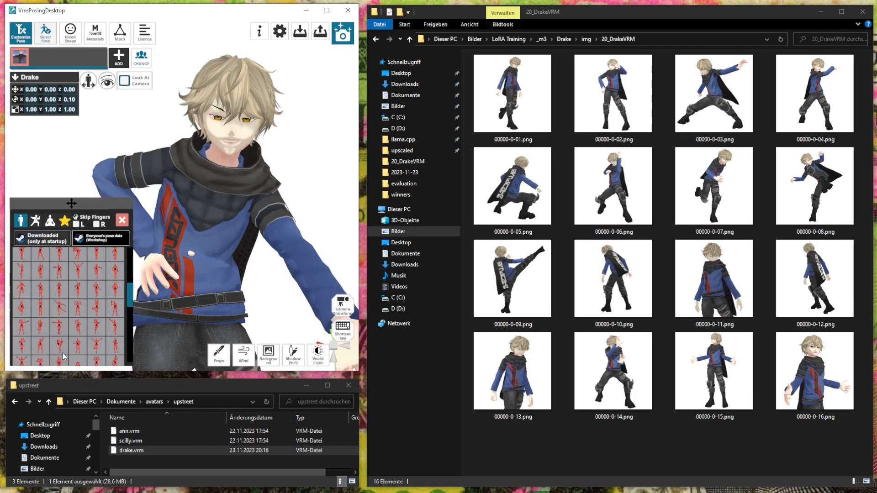
click(16, 325)
scroll(64, 325, down, 3)
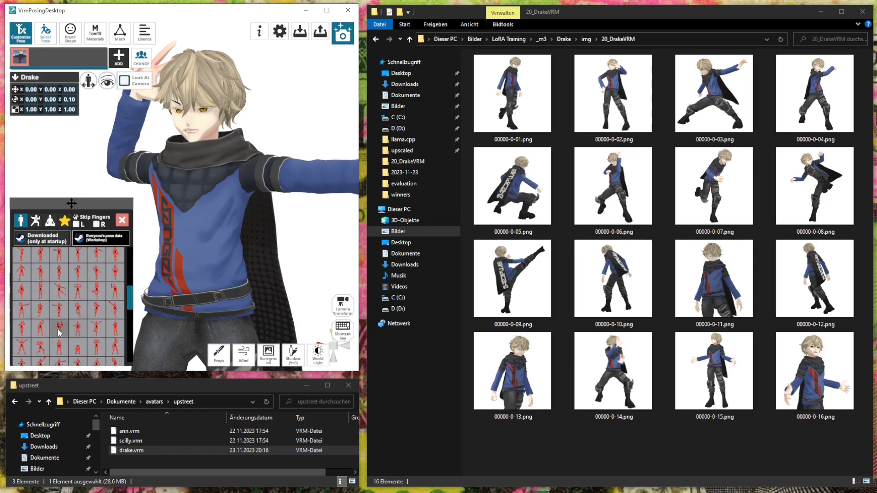
click(60, 326)
click(96, 332)
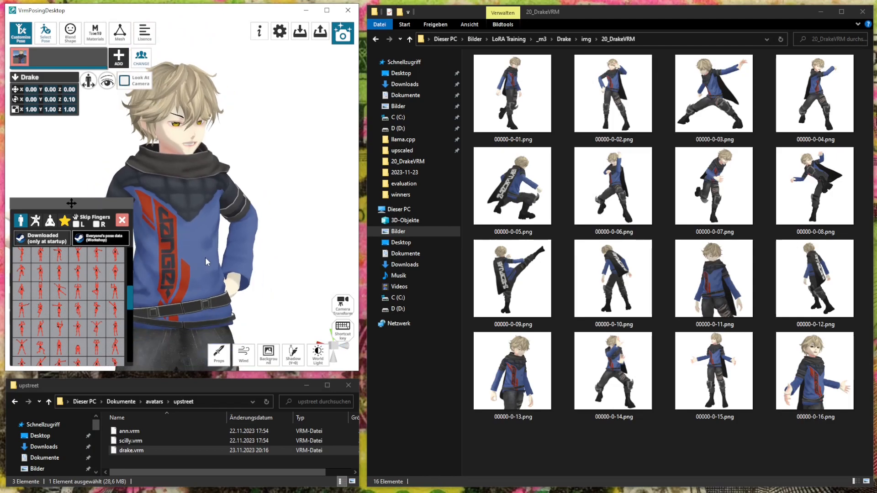
scroll(212, 256, up, 2)
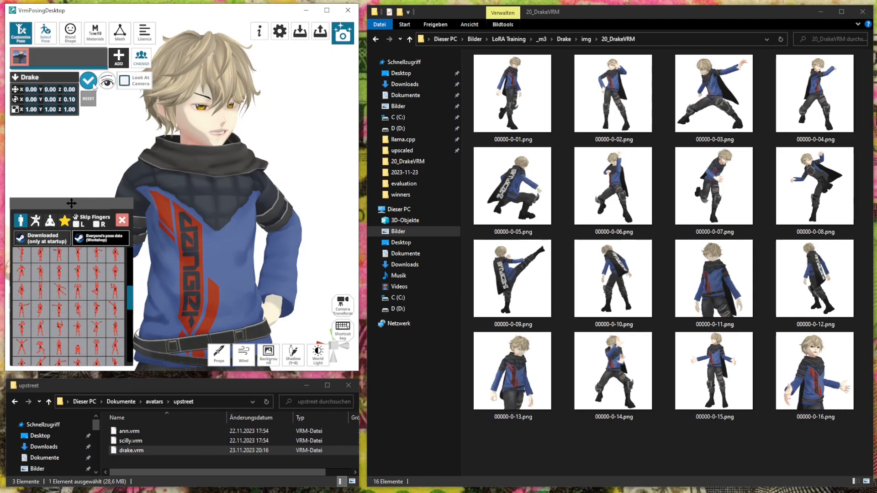
Set the ee mouth shape to 0.52 and the ou mouth shape to 0.27
click(70, 32)
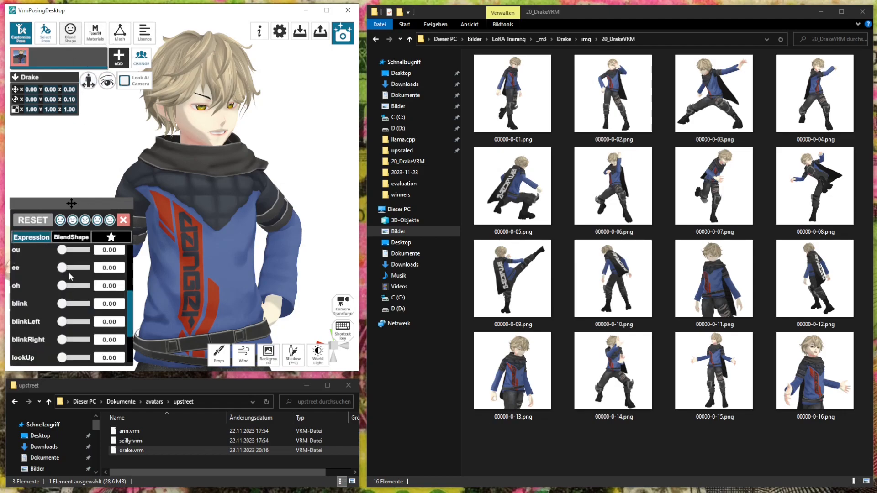
drag(61, 268, 67, 251)
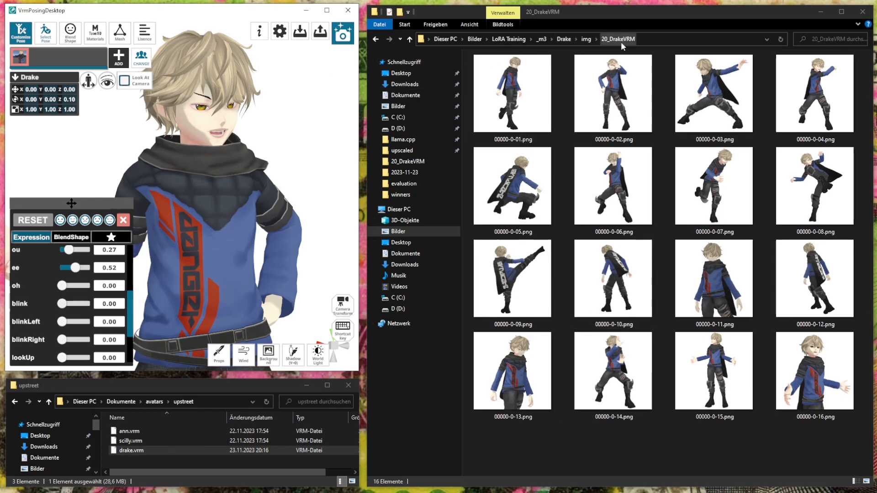
Go up to the img folder that contains 20_DrakeVRM
click(586, 39)
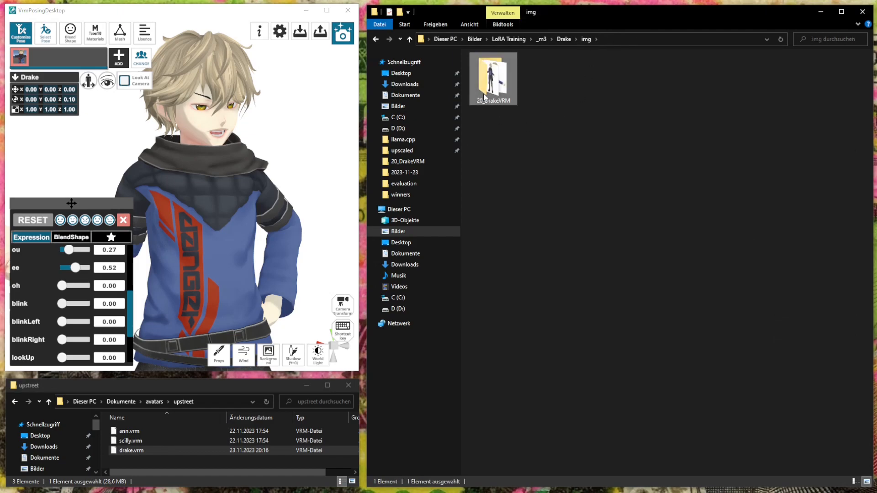
key(F1)
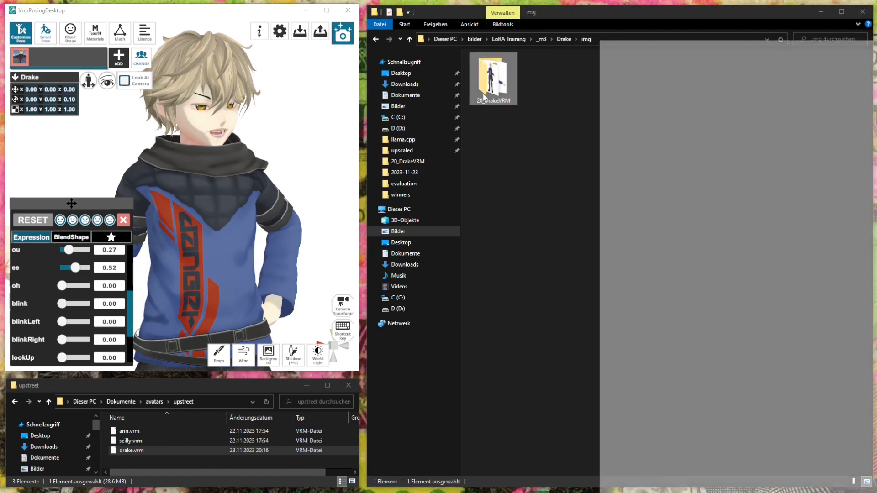
key(alt+F4)
click(551, 131)
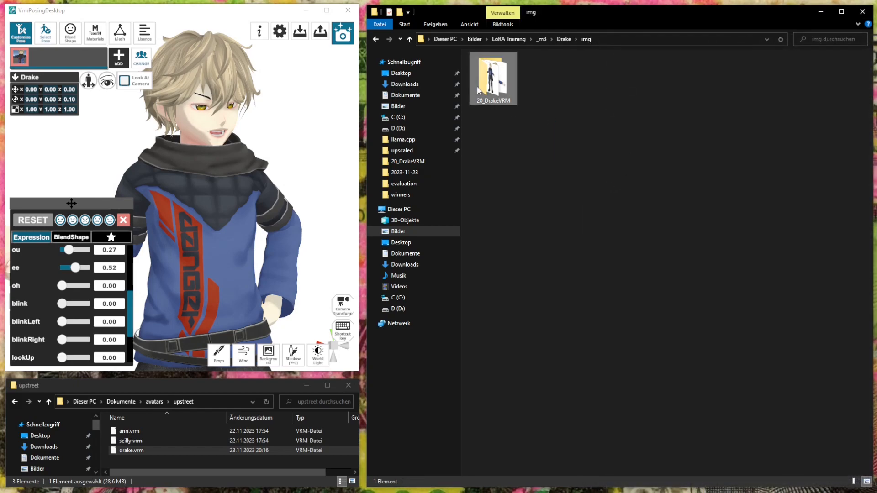
Examine the 20_DrakeVRM folder name by highlighting its number prefix, and keep the name as it is
click(485, 102)
key(F2)
click(483, 101)
key(shift+Home)
click(564, 101)
click(549, 130)
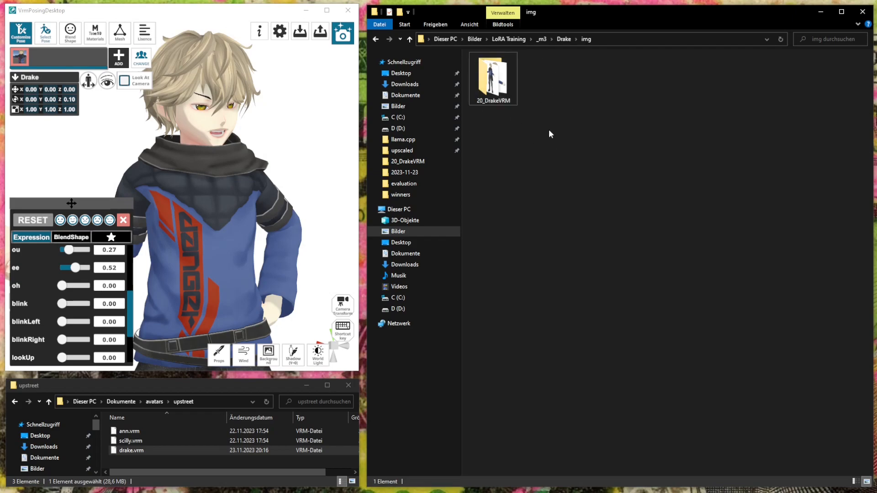
drag(556, 106, 488, 72)
click(597, 110)
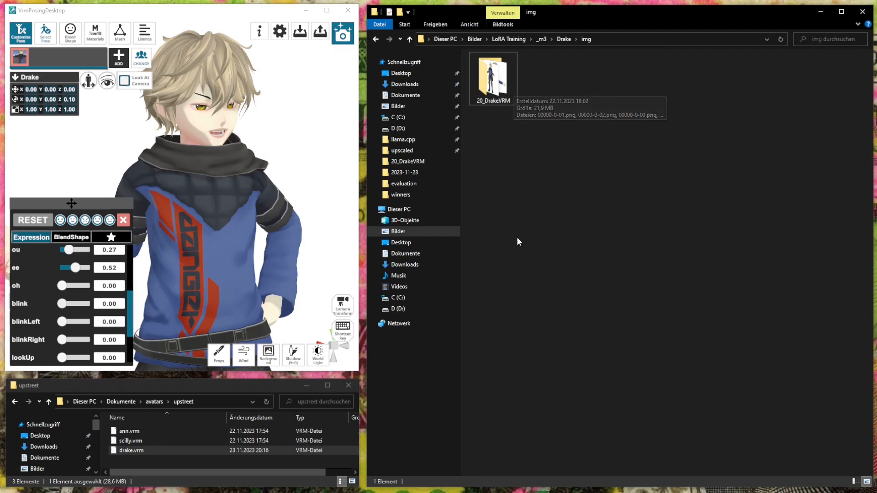
Open the 20_DrakeVRM folder, and open another Explorer window and move it out of view
double_click(514, 90)
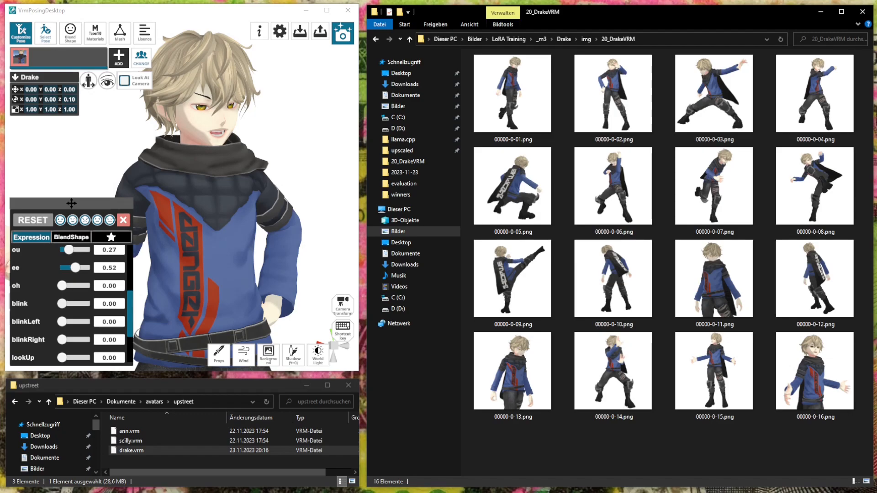
right_click(55, 492)
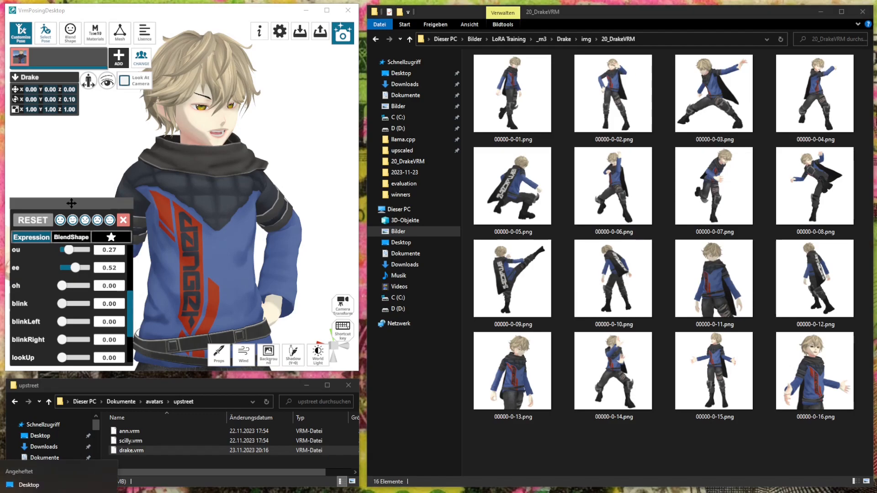
click(55, 492)
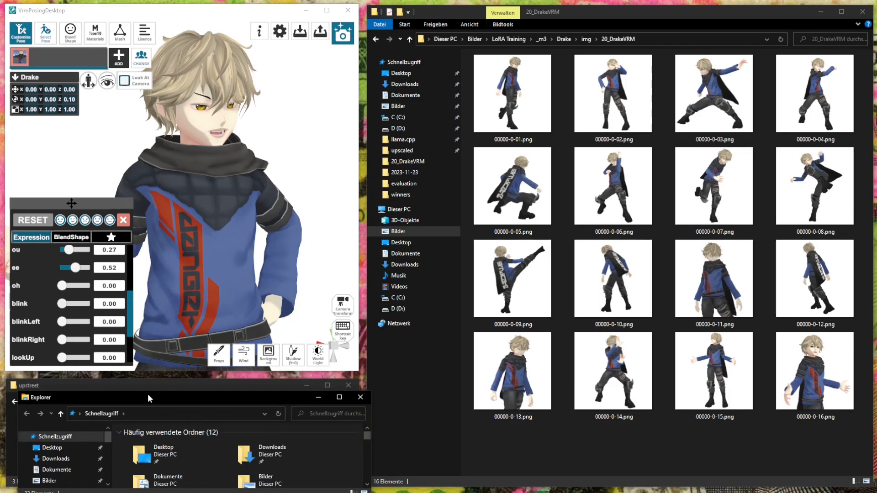
drag(150, 398, 149, 492)
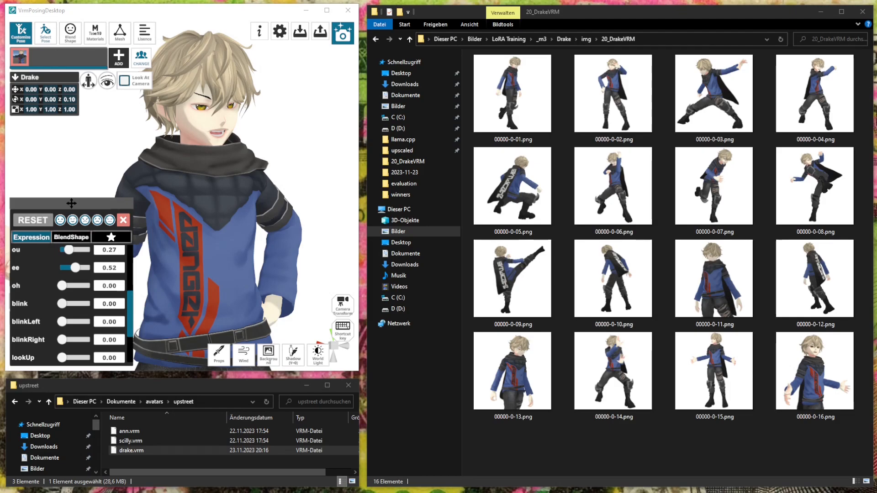
Bring the 01.jpg comparison grid into view and enlarge its window to cover nearly the whole screen
drag(411, 492, 392, 39)
ctrl+scroll(408, 91, down, 5)
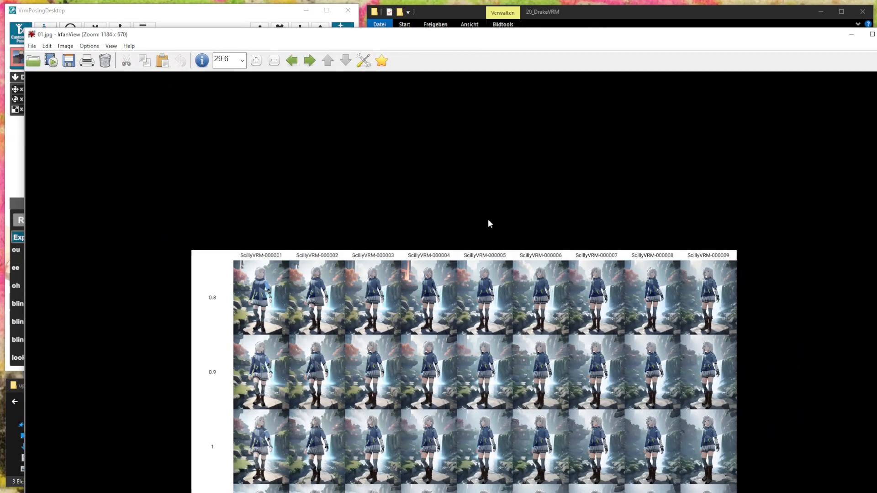
ctrl+scroll(460, 83, up, 7)
ctrl+scroll(461, 83, up, 1)
drag(876, 27, 651, 386)
drag(562, 396, 544, 18)
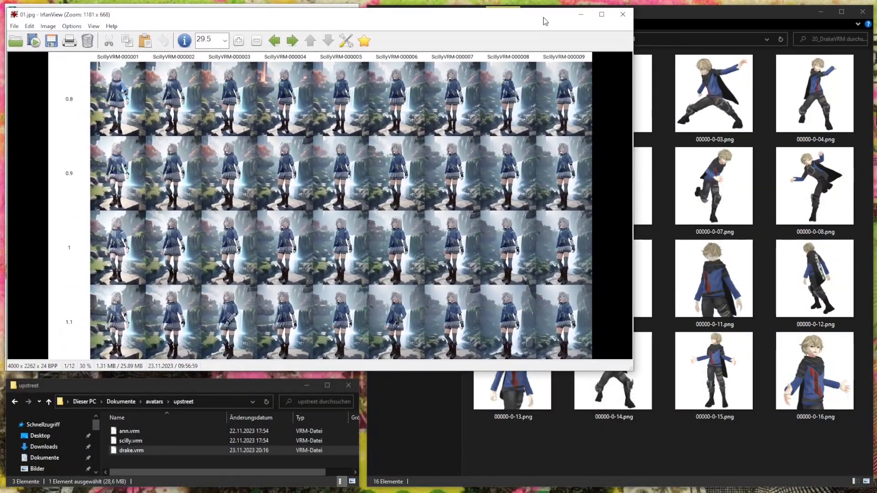
drag(630, 366, 862, 489)
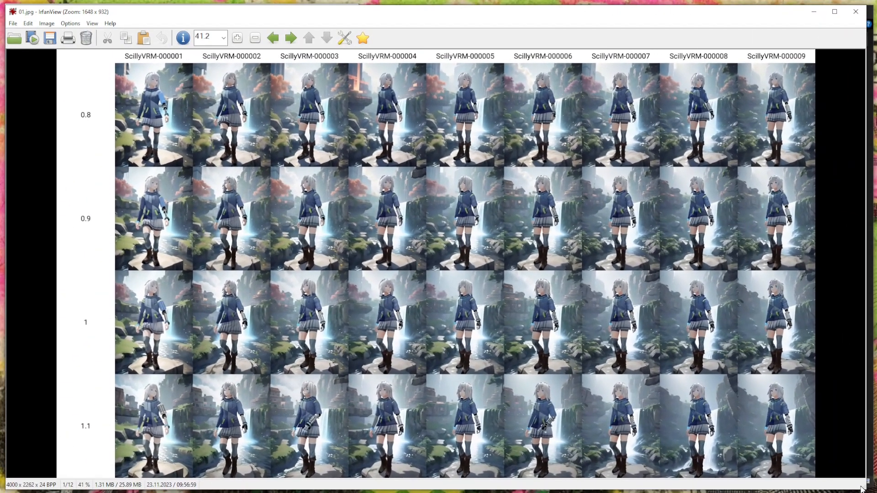
Examine the 01.jpg grid across epochs ScillyVRM-000001 to 000009 in the 0.8 and 0.9 weight rows
ctrl+scroll(296, 116, up, 3)
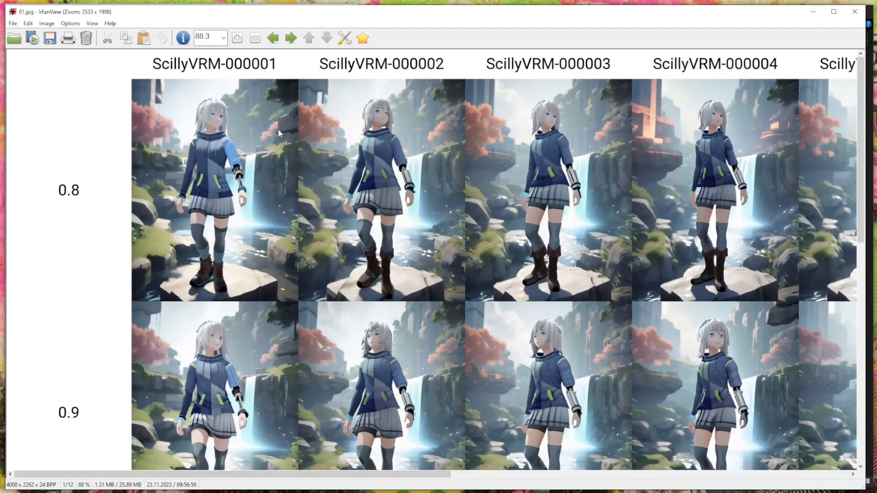
ctrl+scroll(192, 97, up, 2)
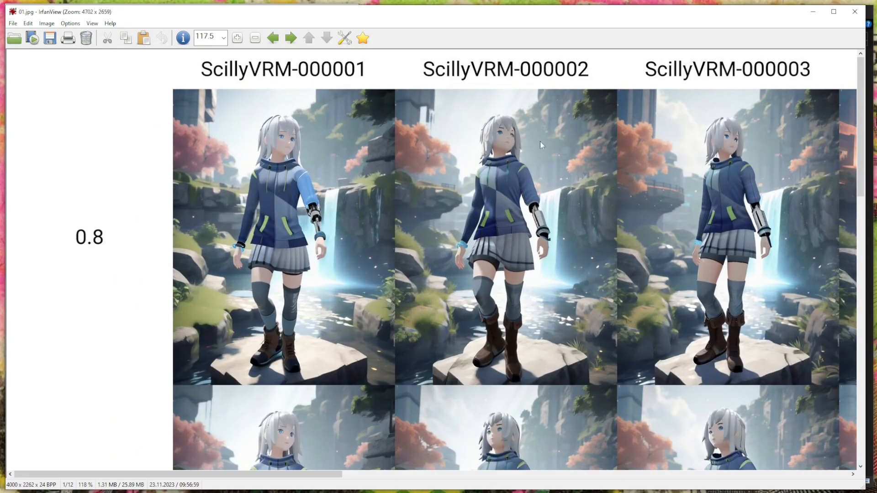
drag(244, 479, 742, 487)
scroll(786, 392, down, 10)
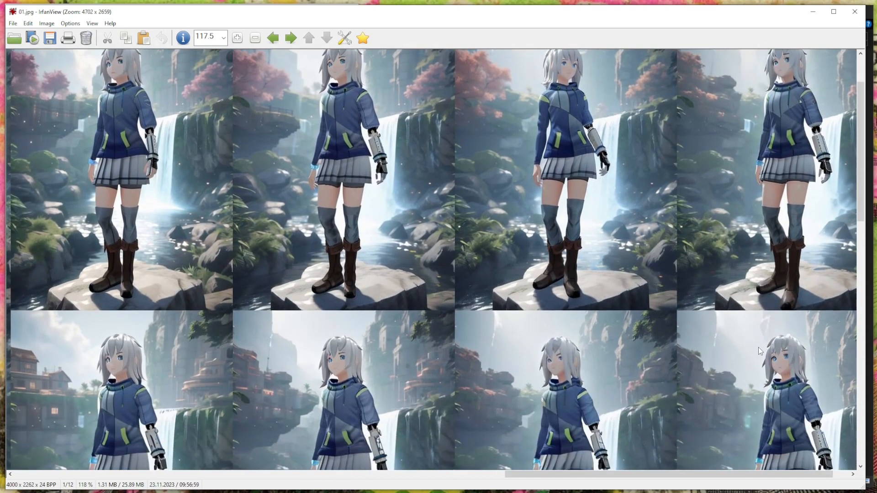
scroll(672, 322, up, 6)
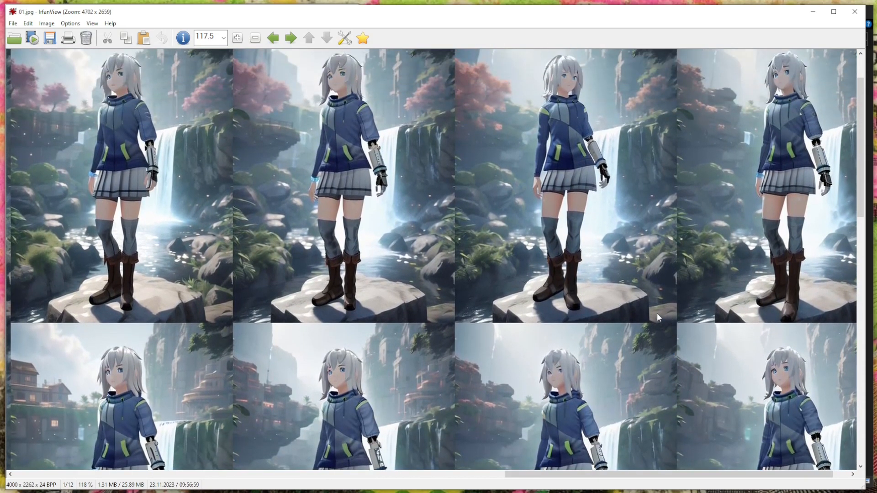
scroll(656, 313, up, 3)
ctrl+scroll(716, 163, up, 4)
ctrl+scroll(548, 263, down, 5)
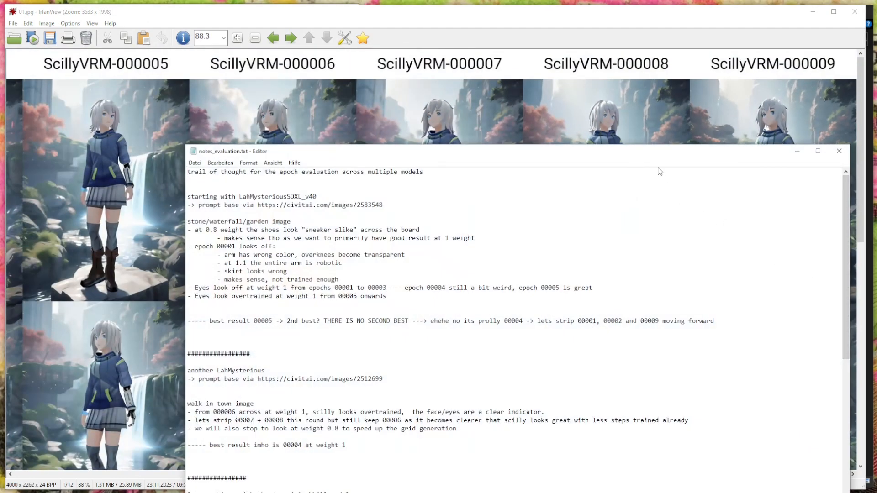
Highlight the note about the shoes at 0.8 weight in notes_evaluation.txt, and return to the 01.jpg grid
drag(654, 152, 659, 60)
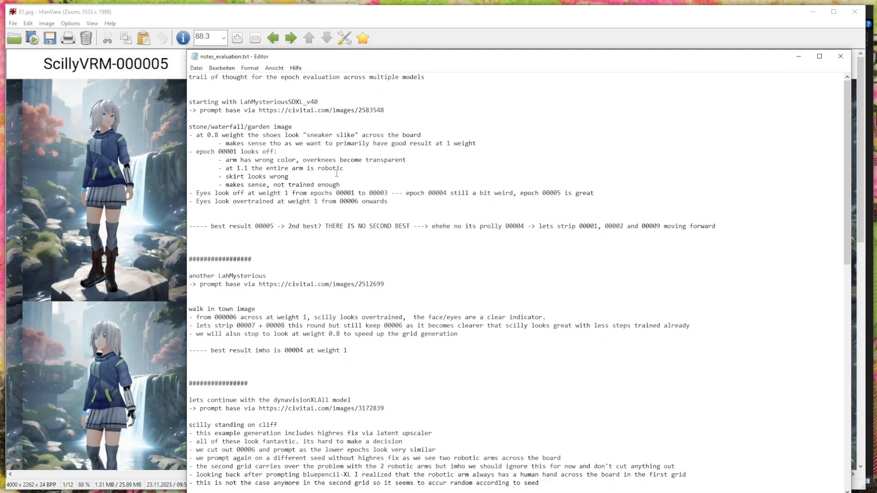
drag(422, 135, 199, 139)
click(170, 152)
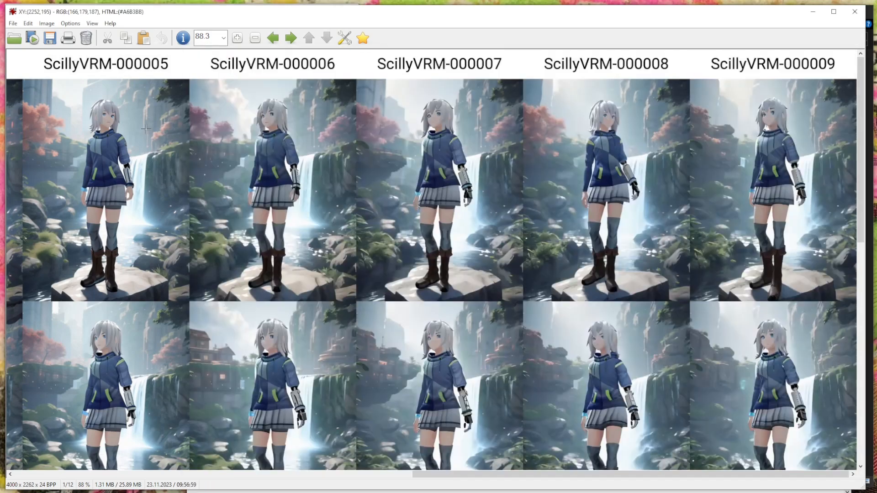
Inspect the shoes of the epoch 000001 image at weight 0.8 close up, marking the leg area
ctrl+scroll(429, 171, down, 5)
ctrl+scroll(227, 148, down, 2)
ctrl+scroll(222, 144, up, 6)
ctrl+scroll(408, 252, up, 3)
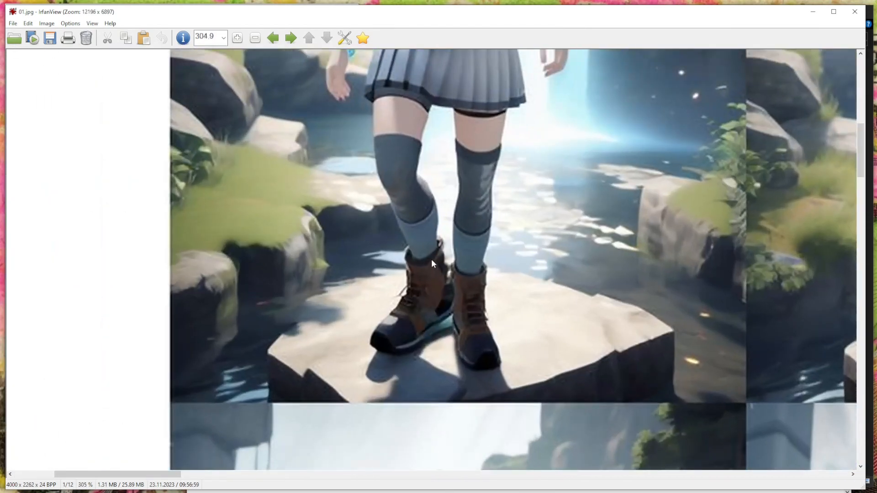
drag(339, 216, 561, 401)
click(647, 370)
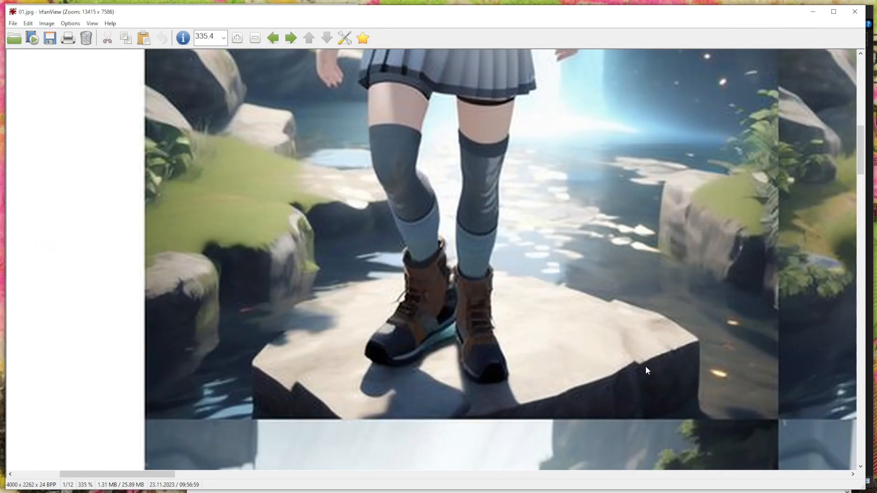
drag(318, 231, 594, 388)
Compare the shoes in the 0.8 weight row between the early and the late epochs of the grid
ctrl+scroll(437, 259, down, 3)
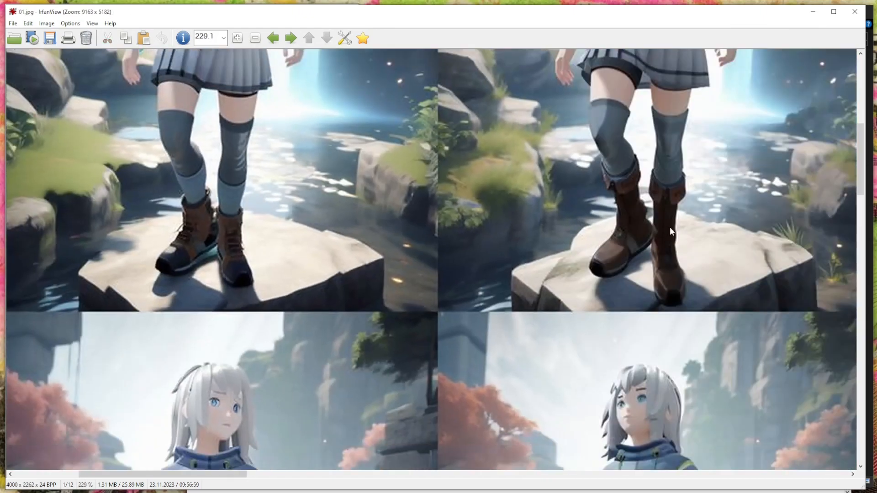
ctrl+scroll(450, 259, up, 2)
ctrl+scroll(449, 263, down, 1)
drag(247, 475, 630, 480)
ctrl+scroll(432, 261, up, 2)
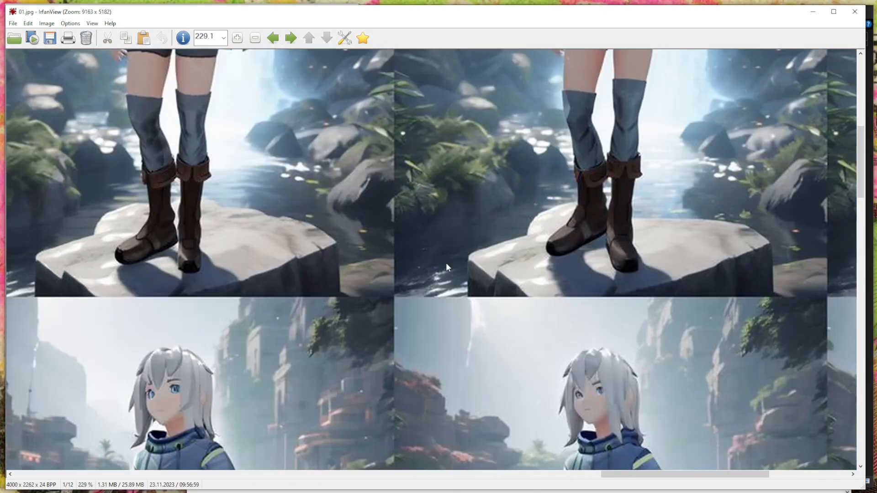
drag(510, 97, 754, 325)
click(439, 160)
ctrl+scroll(433, 264, down, 4)
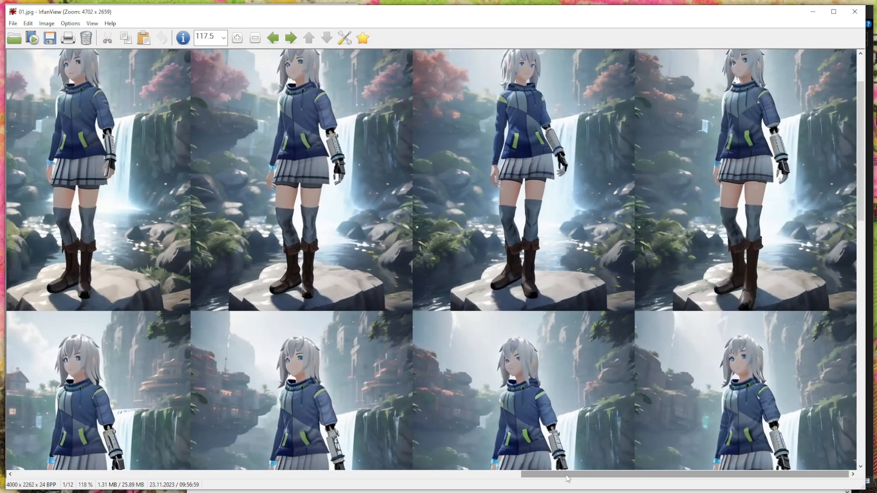
Examine the weight 1 row of the grid from the later epochs back to epoch 000001
drag(567, 478, 446, 474)
scroll(536, 336, down, 7)
scroll(525, 349, down, 9)
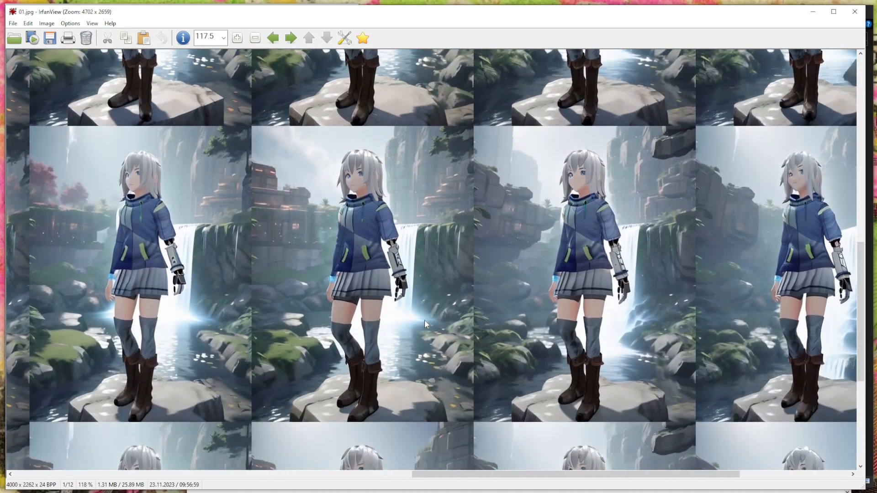
drag(439, 474, 75, 474)
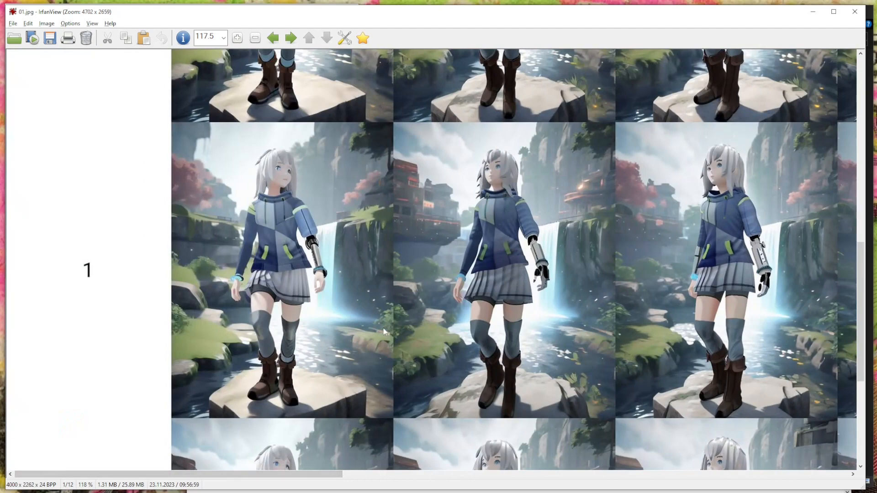
Highlight the notes on weight 1 results and on what looks off in epoch 00001 in notes_evaluation.txt
key(alt+Tab)
drag(487, 143, 189, 136)
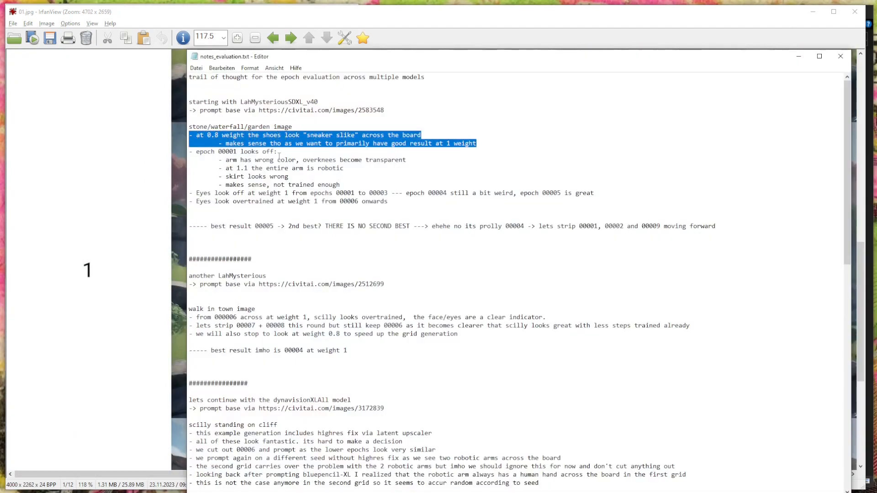
drag(287, 155, 208, 155)
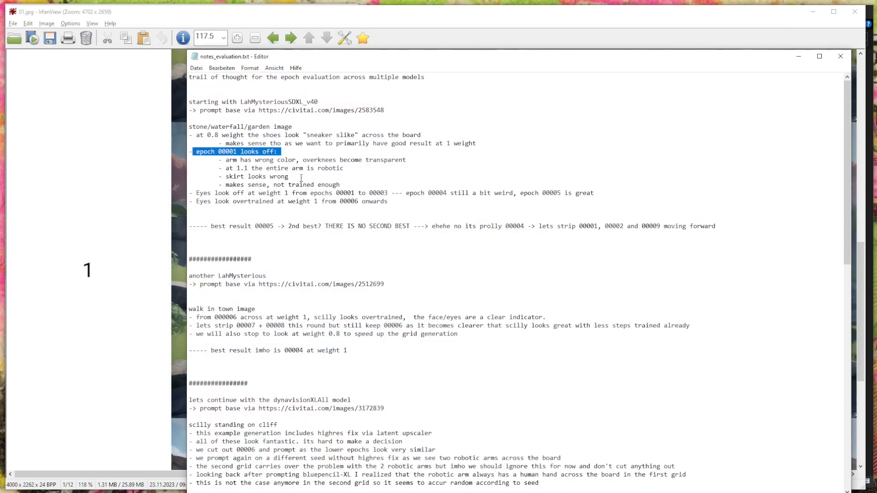
drag(350, 187, 185, 150)
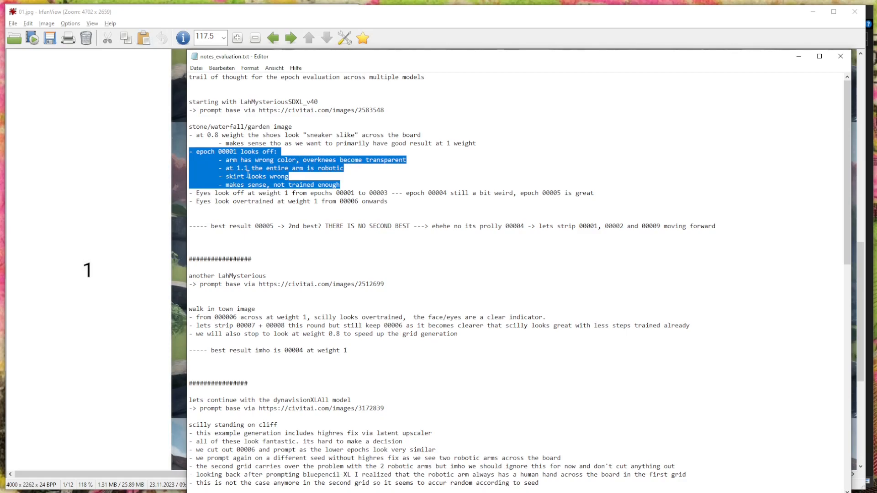
Inspect the arm, skirt and overknees of the epoch 000001 images at weights 1.1 and 1 in the grid
click(114, 178)
scroll(255, 329, down, 3)
ctrl+scroll(263, 261, down, 1)
scroll(263, 263, down, 3)
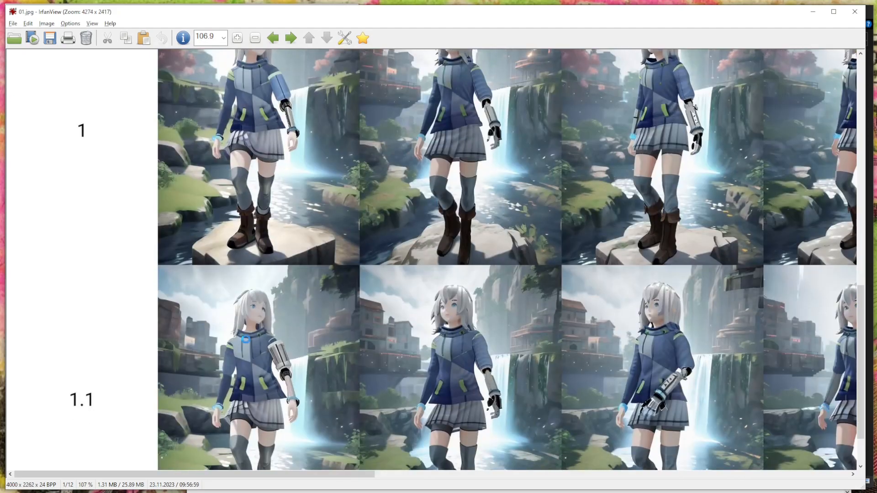
ctrl+scroll(315, 324, up, 8)
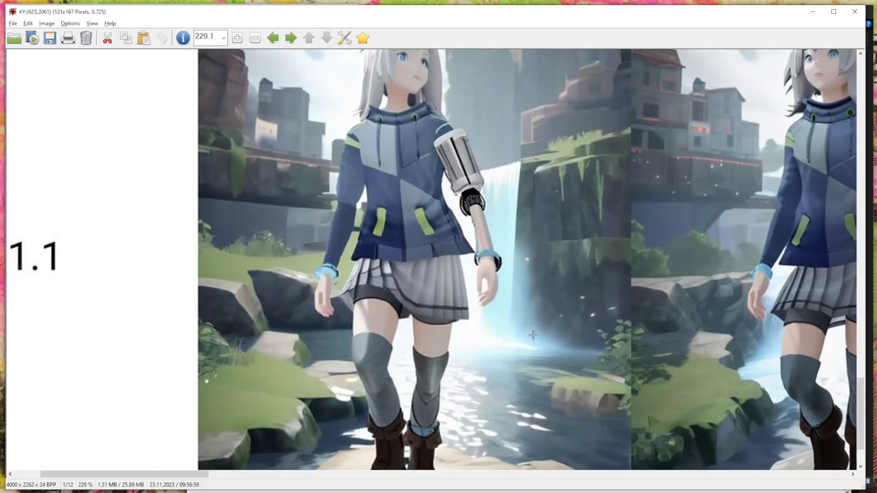
ctrl+scroll(431, 270, down, 4)
ctrl+scroll(320, 219, down, 2)
scroll(300, 258, up, 4)
ctrl+scroll(420, 253, up, 8)
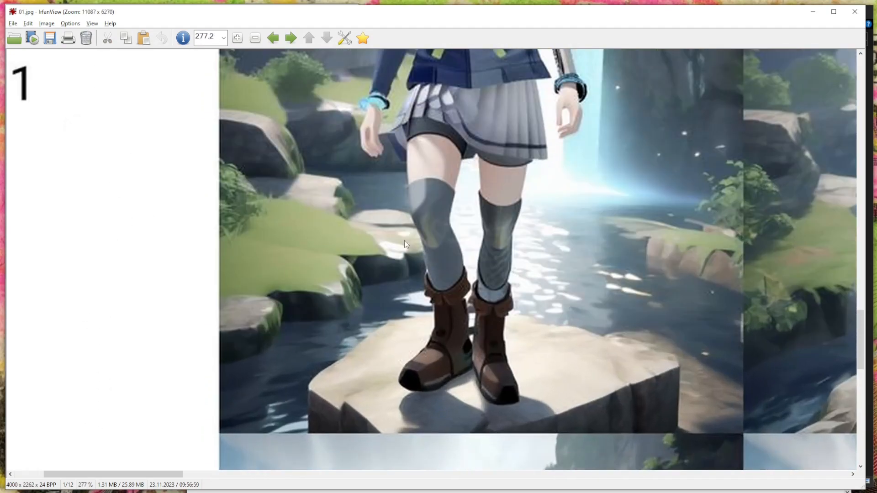
ctrl+scroll(432, 259, down, 5)
ctrl+scroll(431, 259, down, 12)
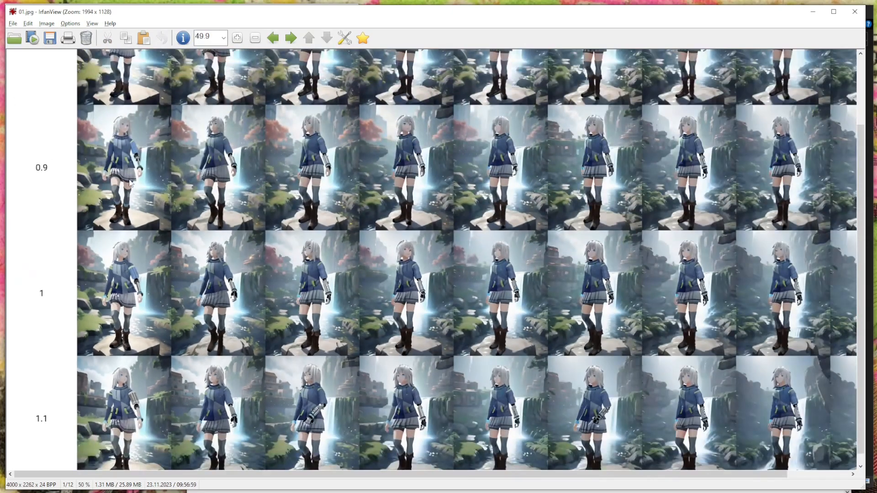
Compare the first epochs at the top of the 01.jpg grid, marking epoch 000001 and the columns from 000004
ctrl+scroll(130, 183, down, 4)
ctrl+scroll(350, 397, up, 12)
drag(350, 397, 65, 50)
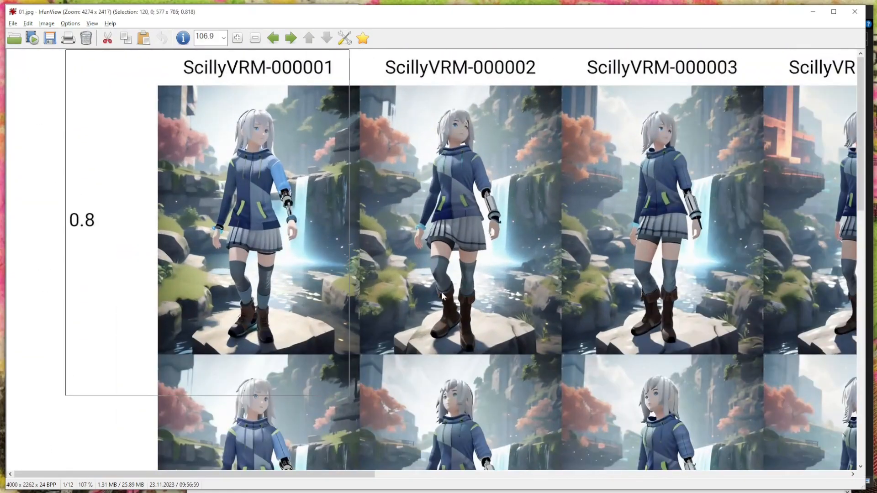
click(497, 281)
ctrl+scroll(668, 285, down, 2)
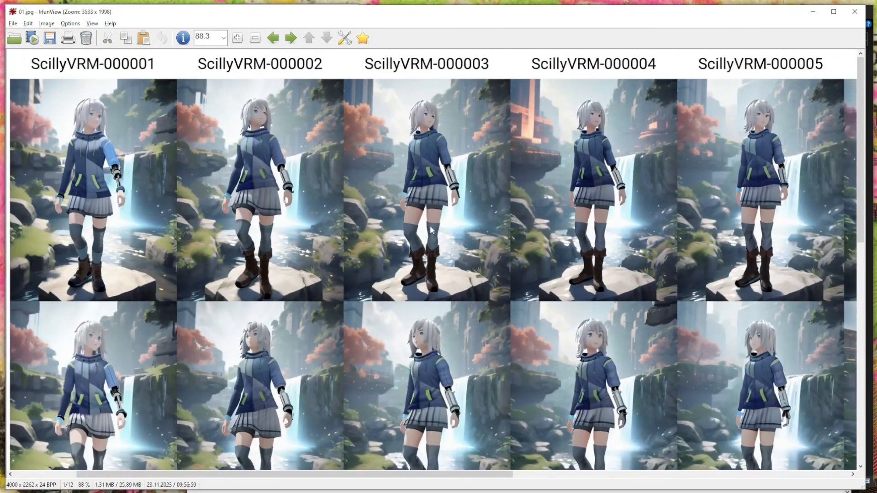
ctrl+scroll(556, 233, down, 3)
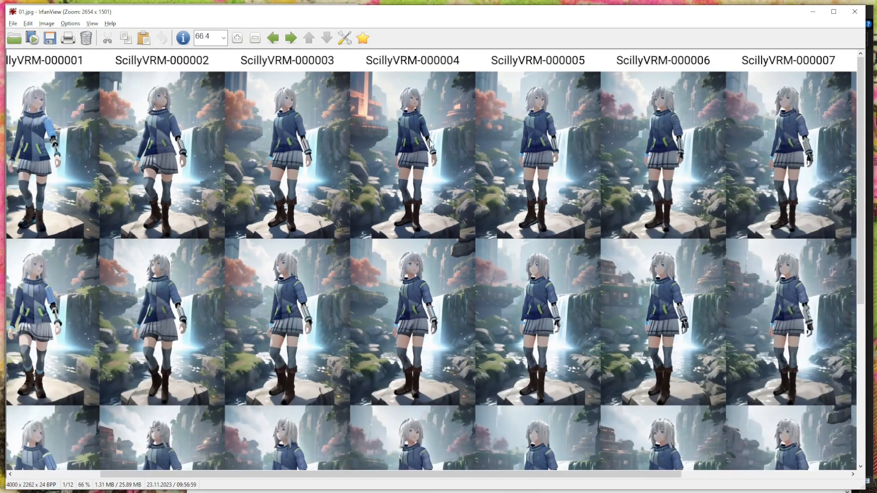
drag(350, 57, 724, 370)
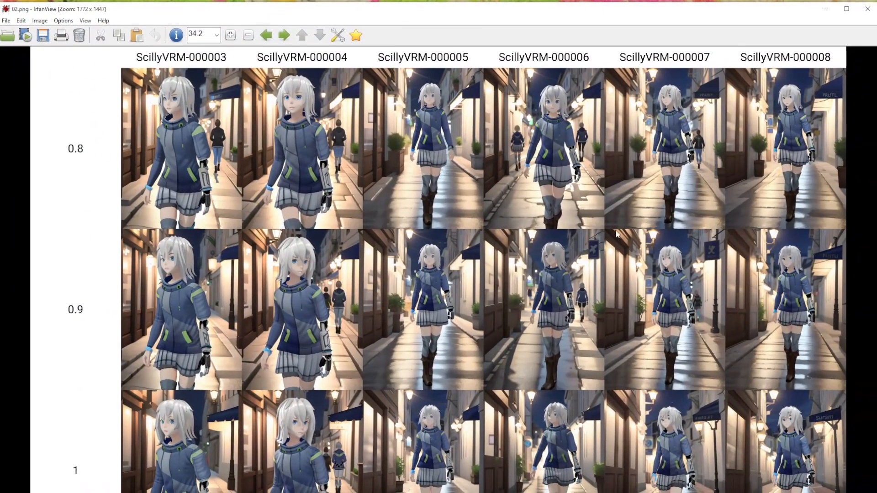
Bring the 02.png night-street grid into view, enlarge its window and compare epochs ScillyVRM-000003 to 000008
drag(293, 5, 402, 17)
ctrl+scroll(451, 185, up, 9)
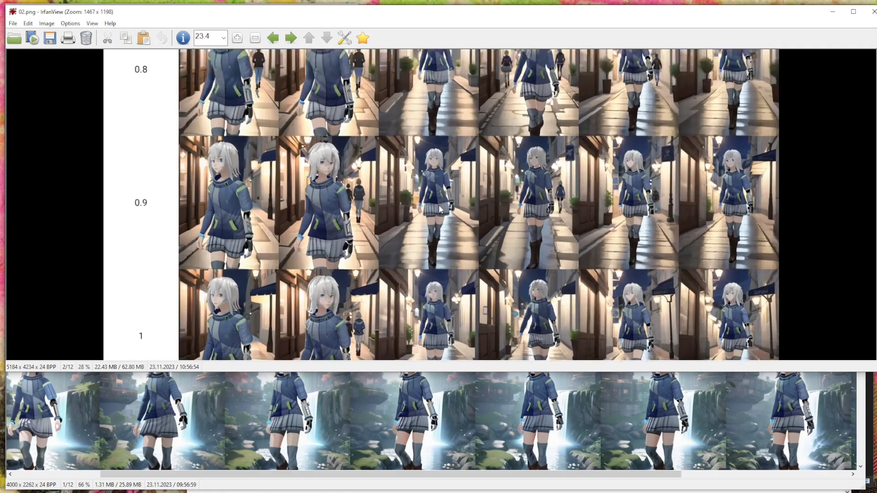
drag(487, 374, 486, 491)
ctrl+scroll(396, 199, up, 6)
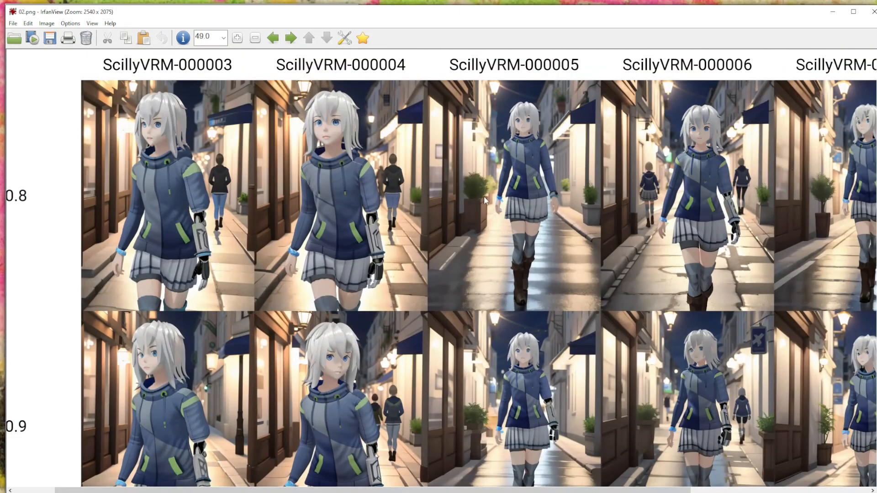
ctrl+scroll(381, 225, down, 3)
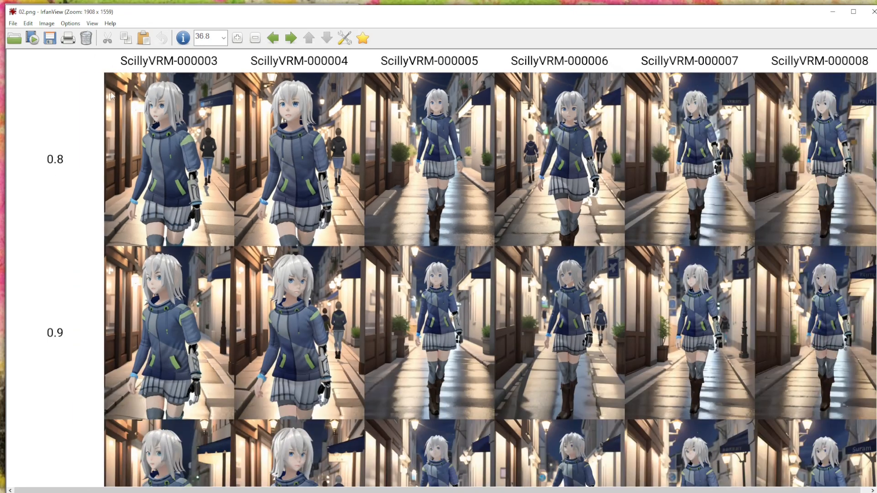
Return from the 02.png grid to notes_evaluation.txt and highlight the best-result line for the stone/waterfall/garden image
ctrl+scroll(454, 179, down, 2)
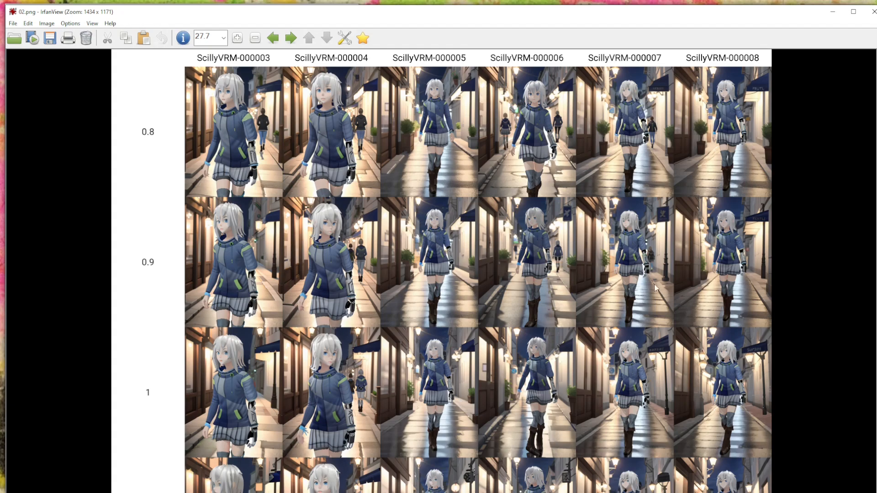
key(alt+Tab)
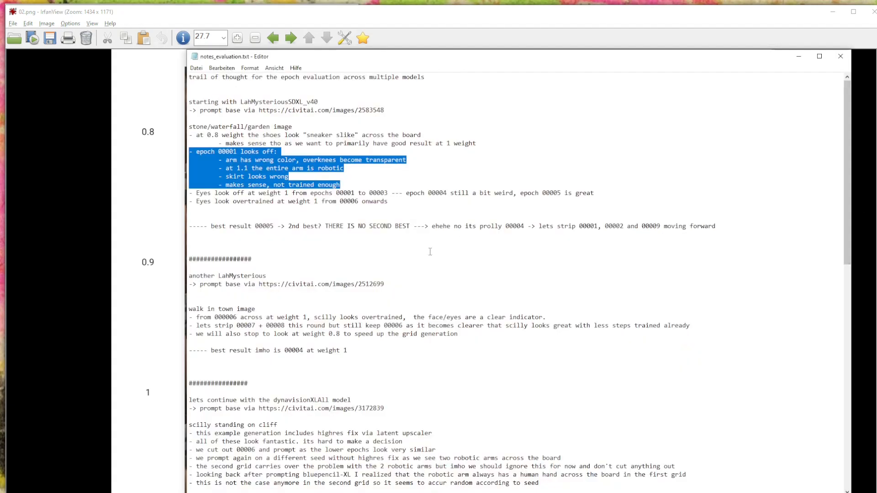
click(432, 254)
drag(353, 234, 228, 208)
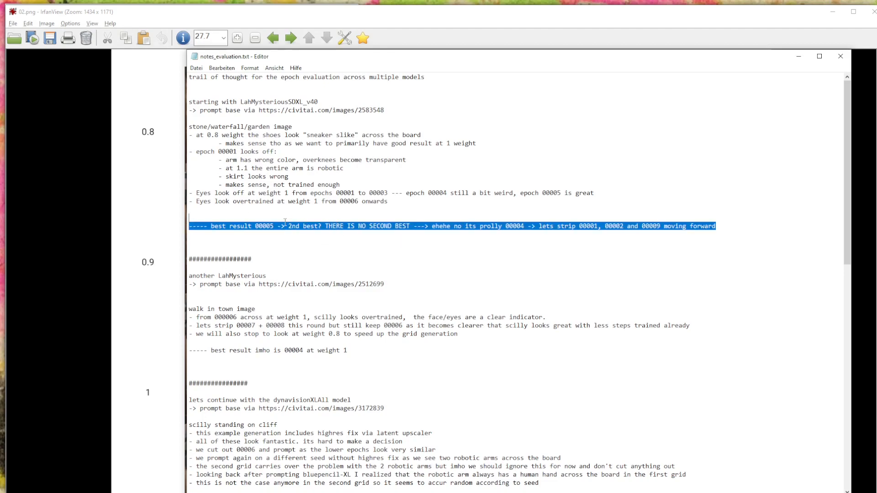
Highlight the walk in town section of the notes, including the line on epoch 000006 onwards at weight 1
click(338, 326)
drag(395, 346, 188, 276)
click(257, 308)
drag(197, 317, 588, 317)
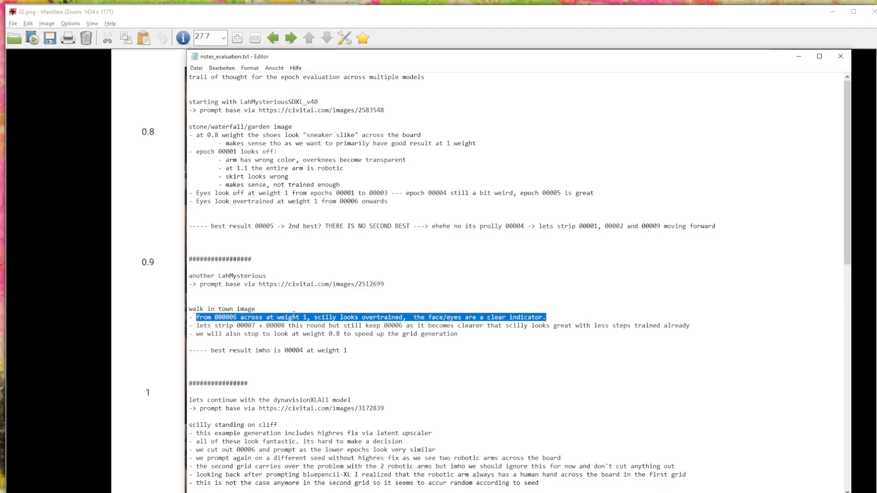
click(277, 326)
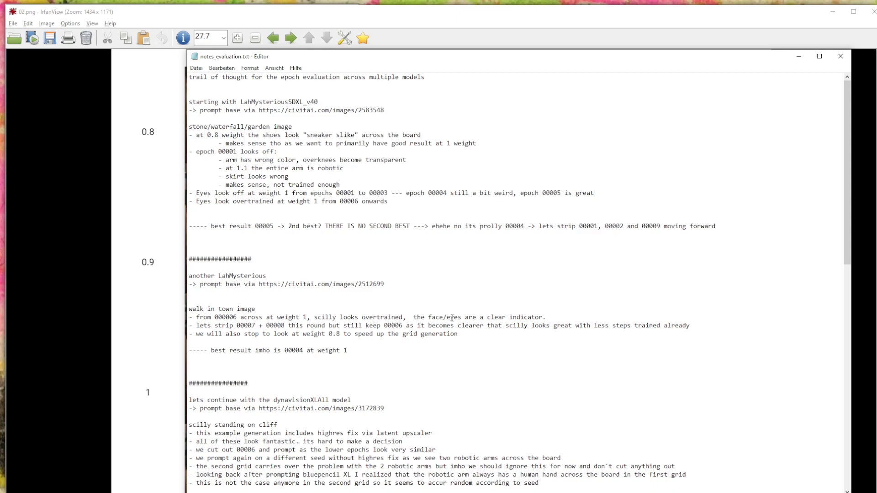
Put the notes away and inspect the faces of epochs 000006 and 000007 at weight 0.8 in the 02.png grid
key(alt+Tab)
key(Escape)
click(801, 56)
scroll(555, 196, up, 5)
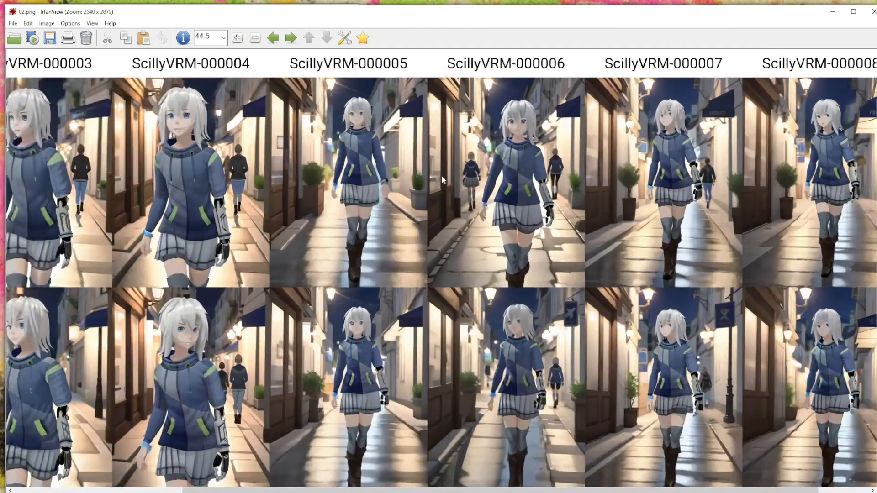
scroll(503, 233, up, 1)
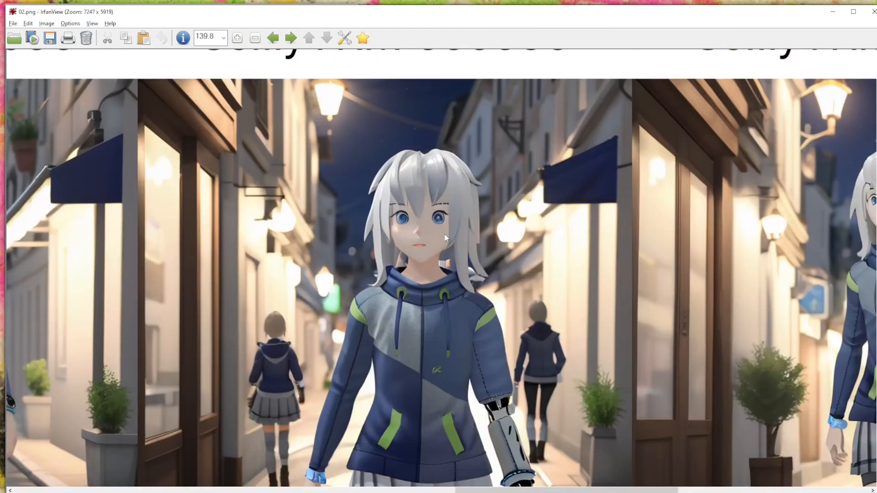
scroll(446, 237, up, 4)
scroll(452, 270, down, 5)
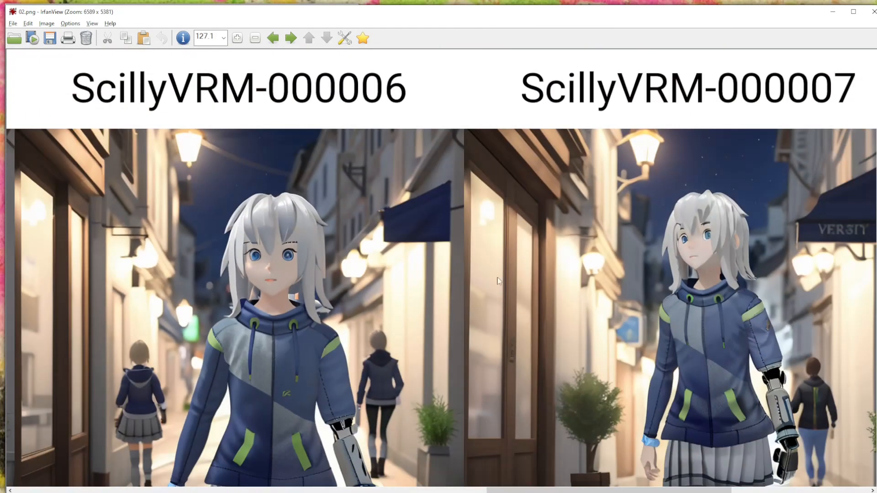
Inspect the face and eyes of epoch 000008 at weight 1 against the neighbouring images in the grid
scroll(476, 278, down, 6)
scroll(659, 307, down, 2)
scroll(443, 269, up, 9)
scroll(542, 262, down, 4)
scroll(563, 280, up, 6)
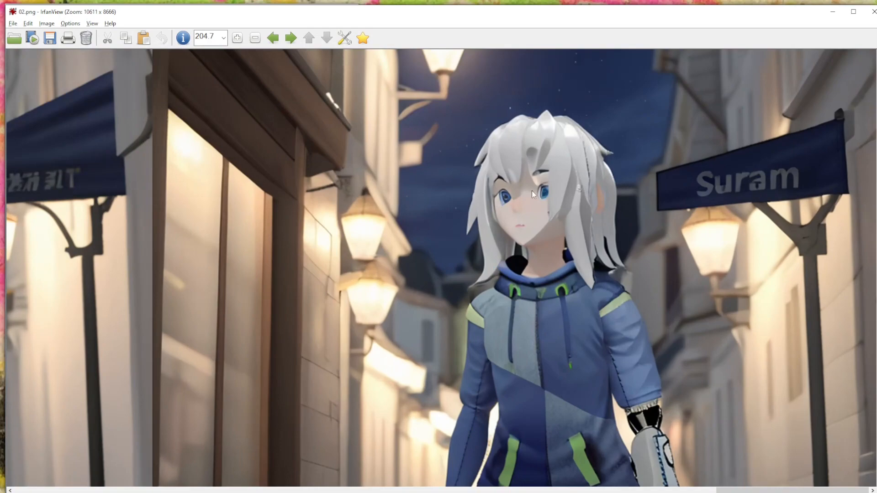
scroll(531, 190, up, 1)
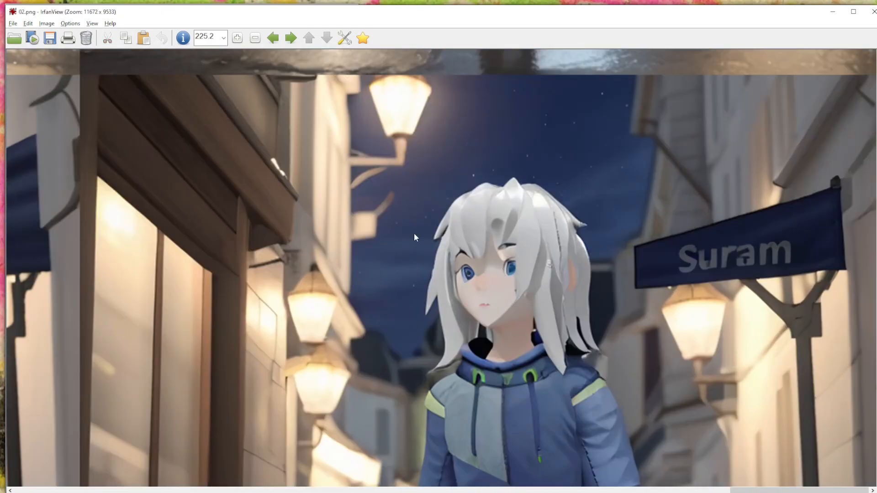
scroll(854, 220, down, 6)
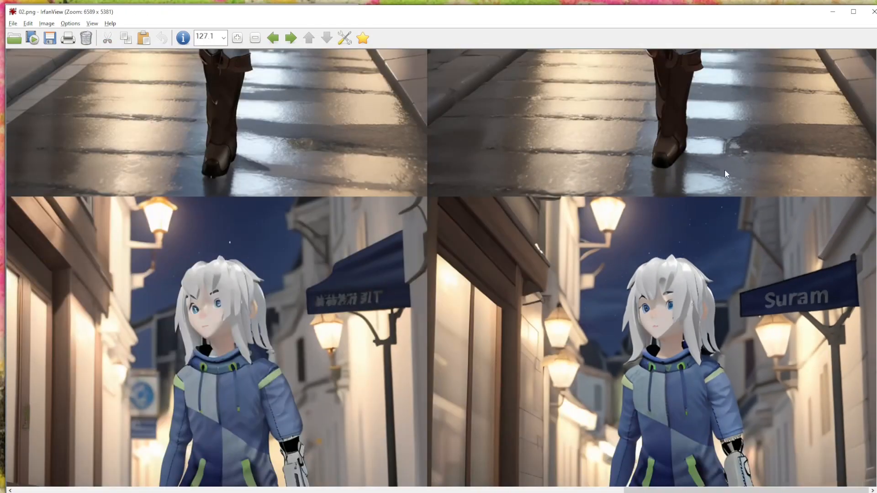
scroll(793, 269, down, 2)
scroll(659, 267, up, 9)
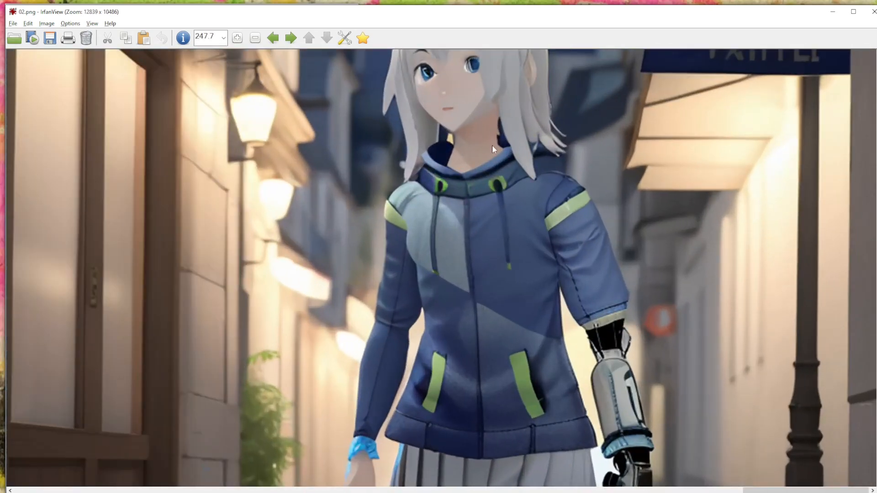
scroll(765, 267, down, 10)
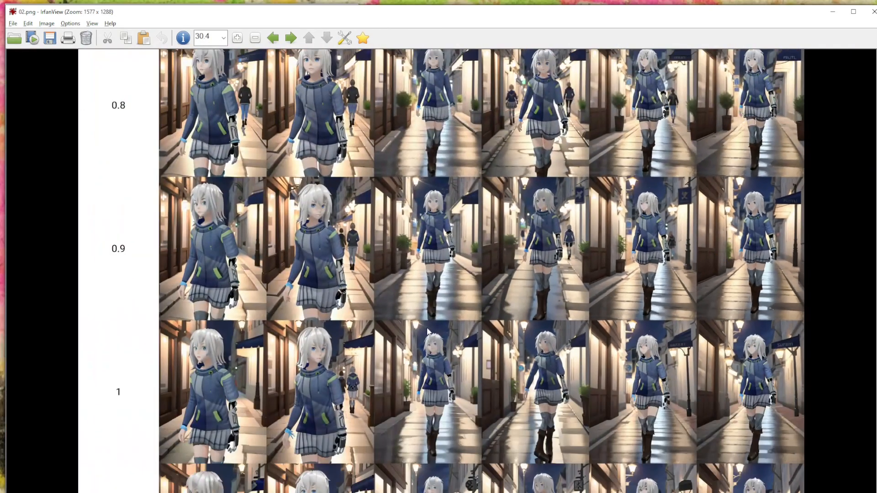
Compare the faces of epochs 000003 and 000004 at weight 0.9, marking each one
scroll(209, 267, up, 2)
scroll(209, 267, up, 4)
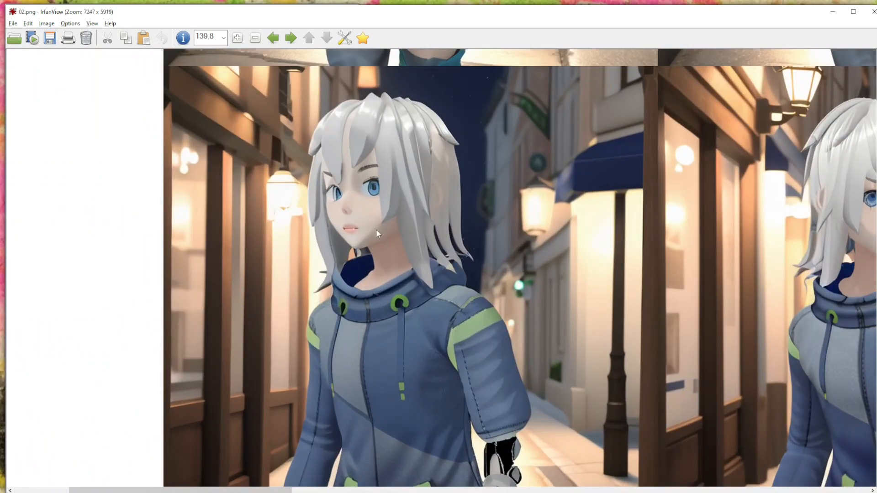
mouse_move(299, 137)
mouse_down()
mouse_move(385, 225)
mouse_move(478, 292)
mouse_up()
click(484, 292)
scroll(731, 265, down, 1)
drag(509, 168, 636, 279)
click(638, 278)
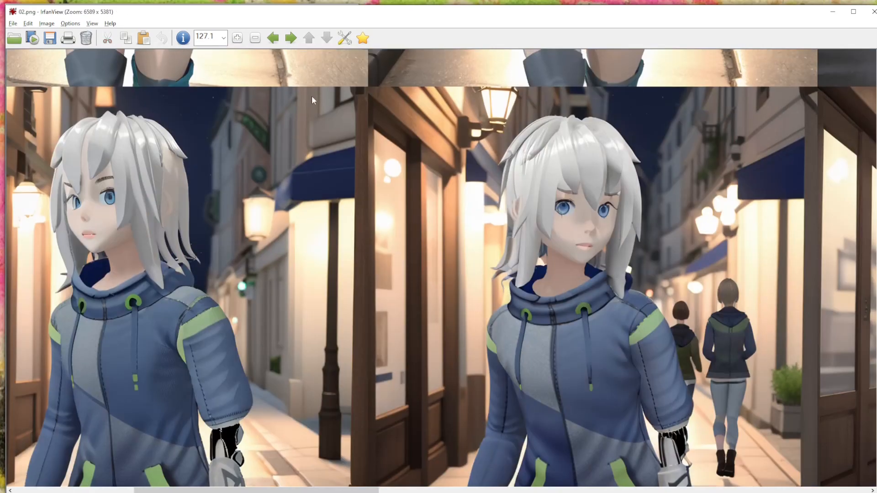
Compare epochs 000003 and 000004 across the weight rows, including the full figures at weight 0.8
scroll(311, 95, down, 6)
scroll(318, 73, up, 6)
scroll(597, 306, down, 5)
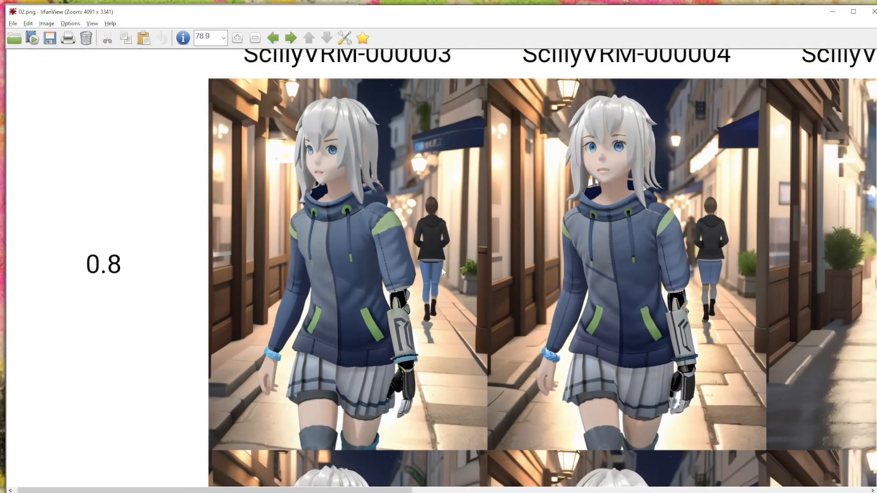
scroll(442, 268, up, 3)
scroll(551, 372, down, 7)
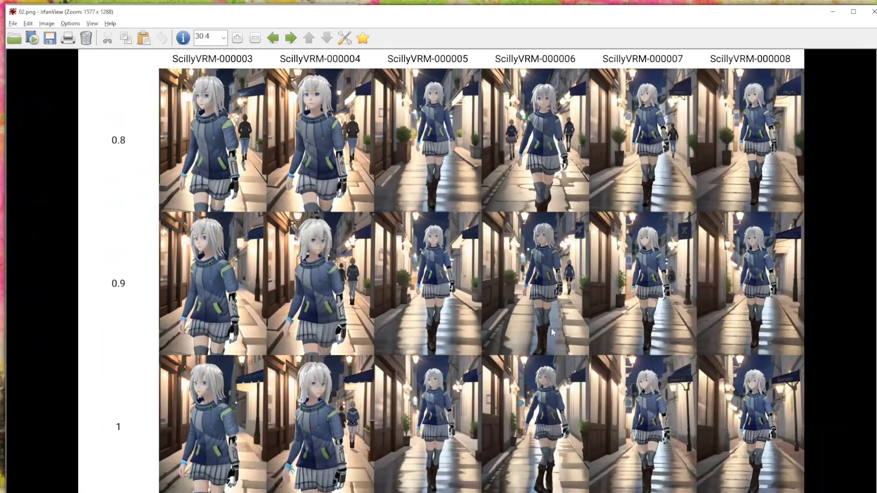
Inspect the eyes and face of epoch 000007 at weight 1 and in the row below it
scroll(636, 271, up, 7)
scroll(607, 284, up, 3)
scroll(442, 268, up, 5)
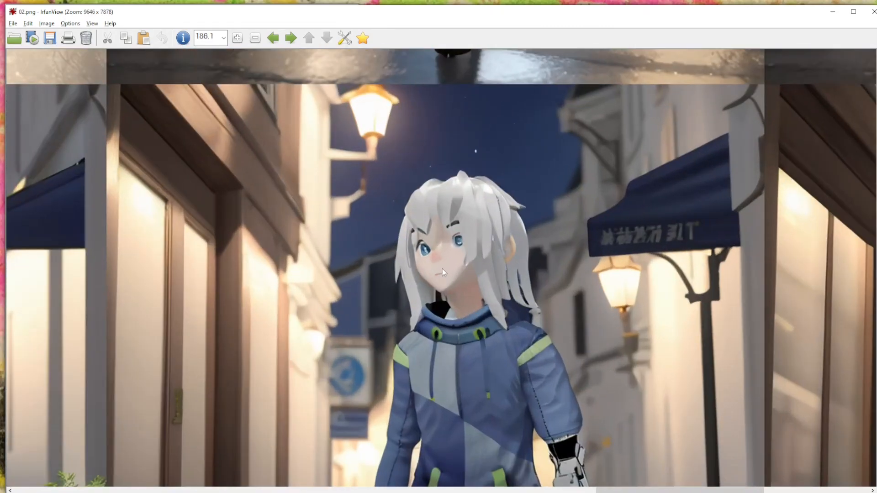
scroll(442, 270, down, 7)
scroll(393, 273, up, 4)
scroll(441, 267, up, 5)
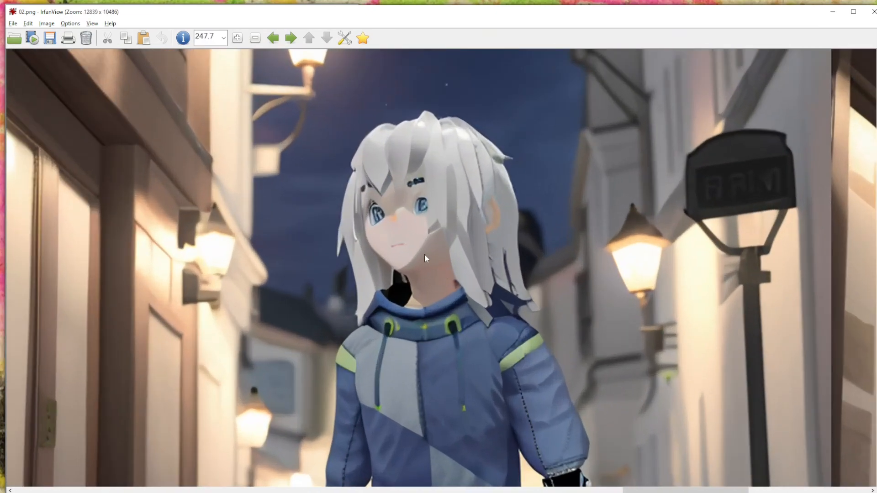
scroll(380, 327, down, 5)
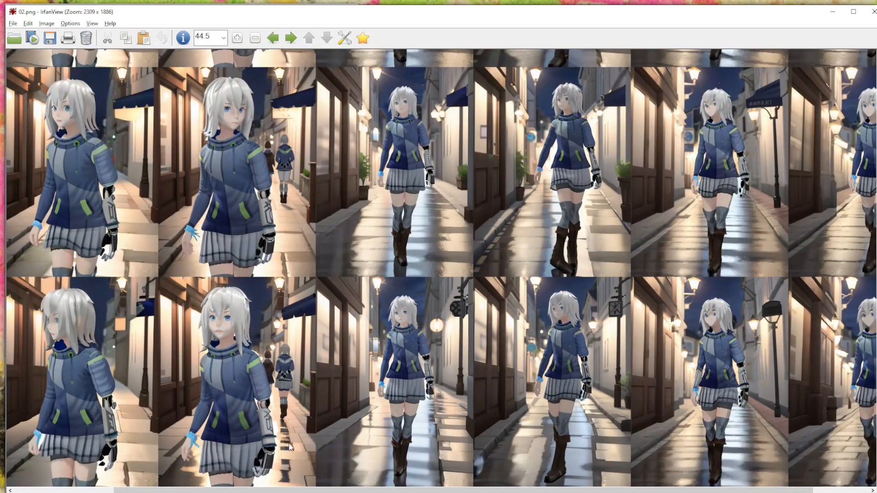
Examine the walk-in-town comparison grid in 02.png, checking the lower-row images of epochs 000005 and 000006 up close
scroll(289, 442, down, 1)
scroll(442, 469, up, 5)
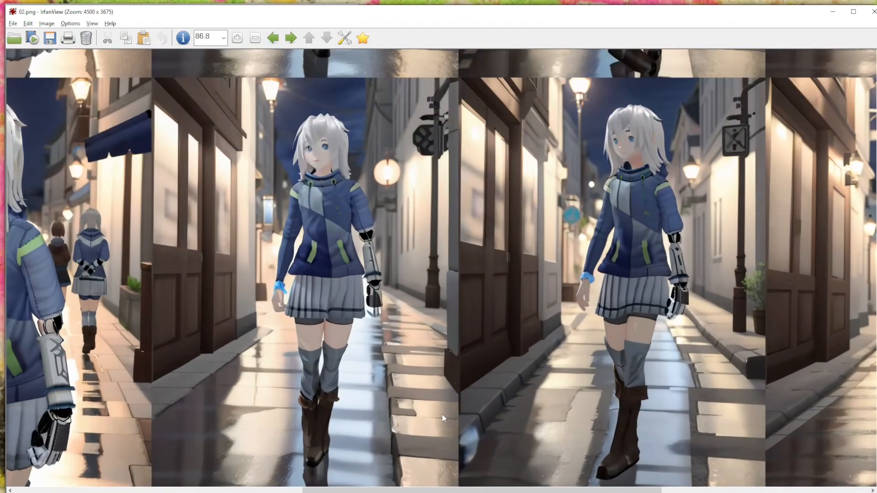
scroll(322, 356, down, 3)
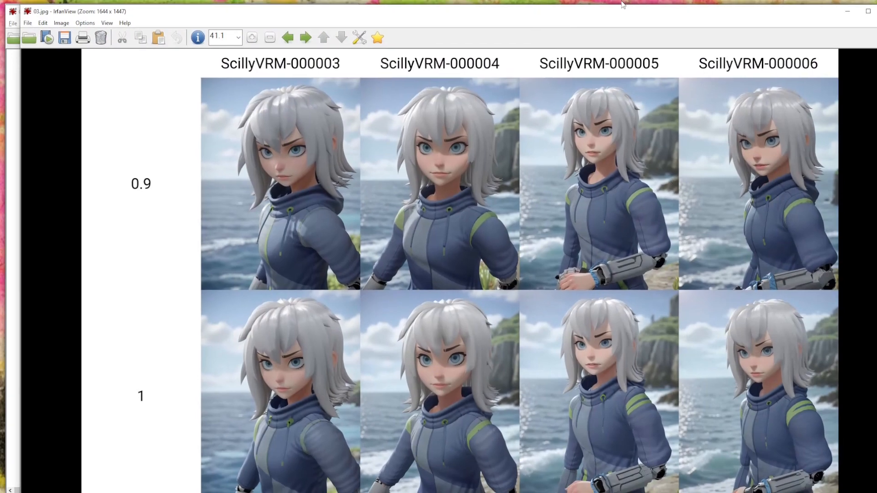
Reposition the 03.jpg image window, make it taller, and enlarge the cliff comparison grid
drag(503, 4, 495, 22)
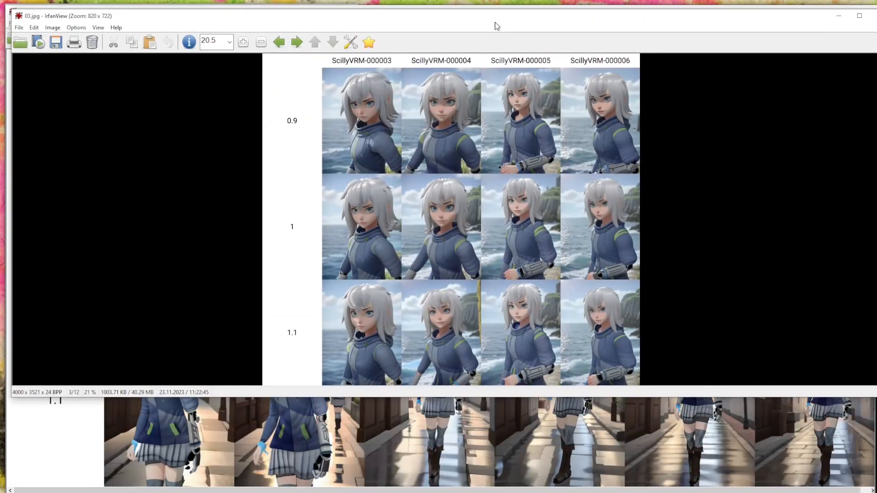
ctrl+scroll(526, 75, up, 11)
drag(552, 398, 551, 492)
ctrl+scroll(476, 221, up, 2)
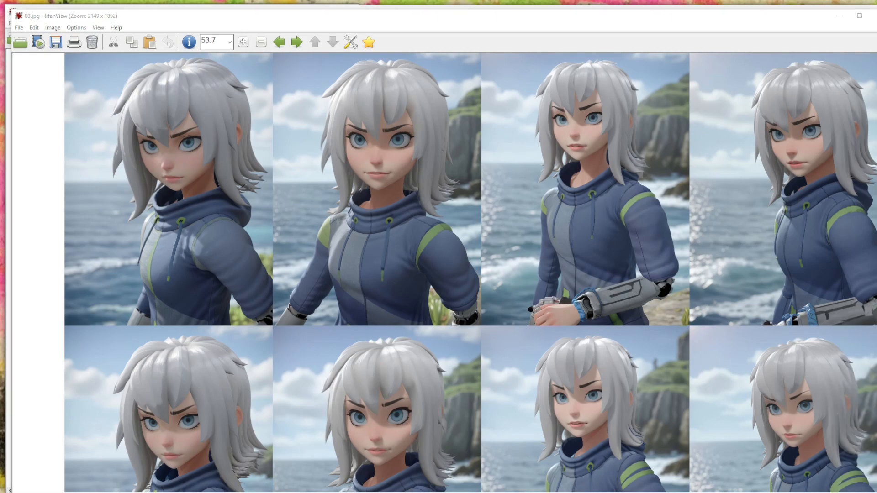
Look up the dynavisionXLAll section in notes_evaluation.txt, highlight the model name, and minimize the notes
key(alt+Tab)
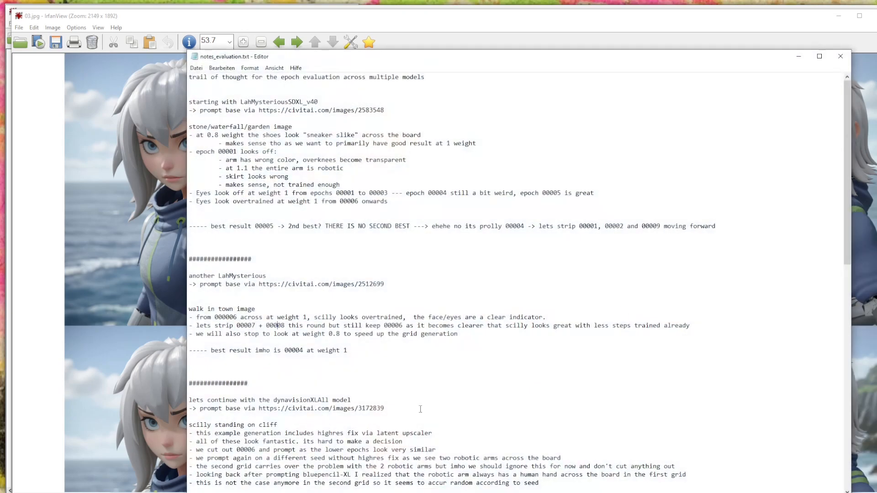
scroll(290, 305, down, 4)
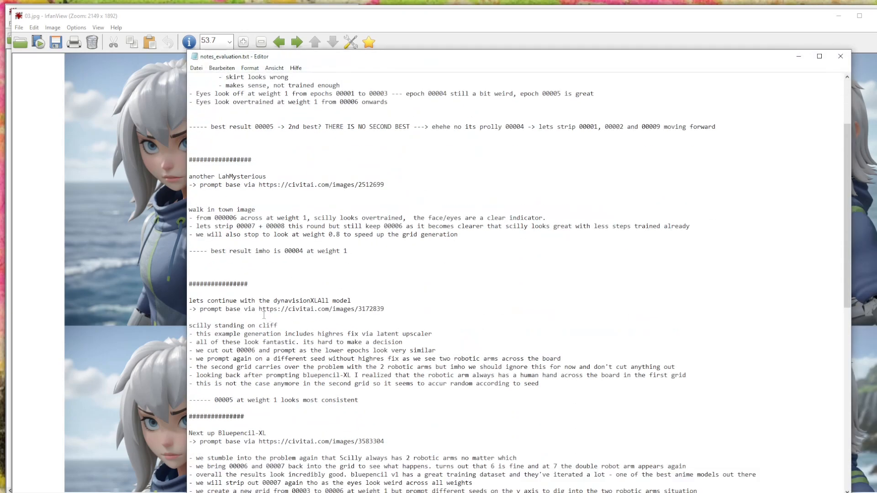
double_click(304, 301)
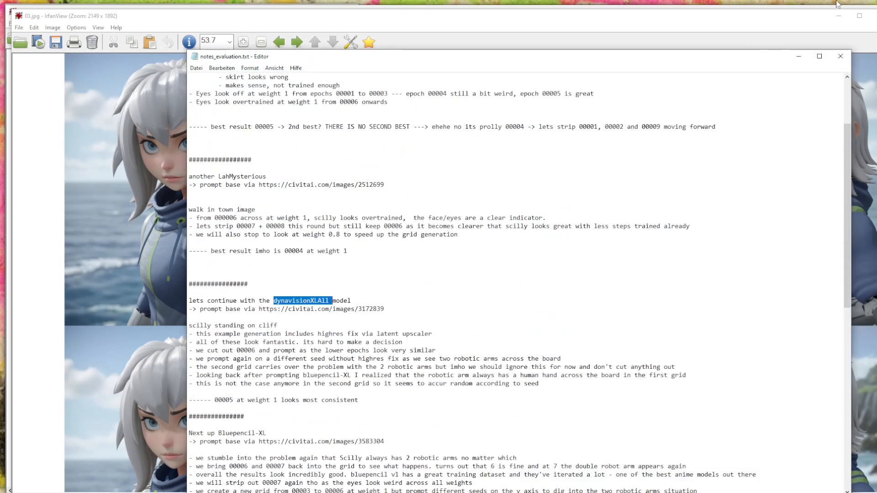
click(798, 56)
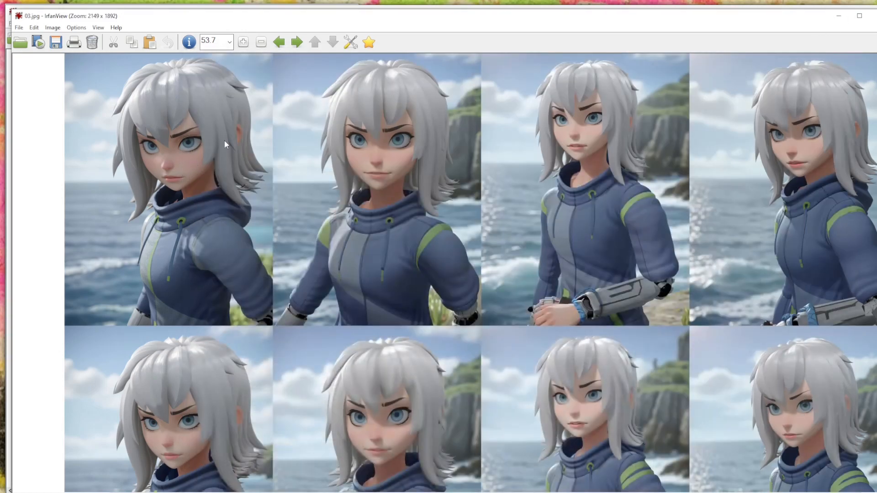
Compare the faces and outfits of epochs 000003 to 000006 at weight 0.9 in the 03.jpg cliff grid
ctrl+scroll(224, 144, up, 3)
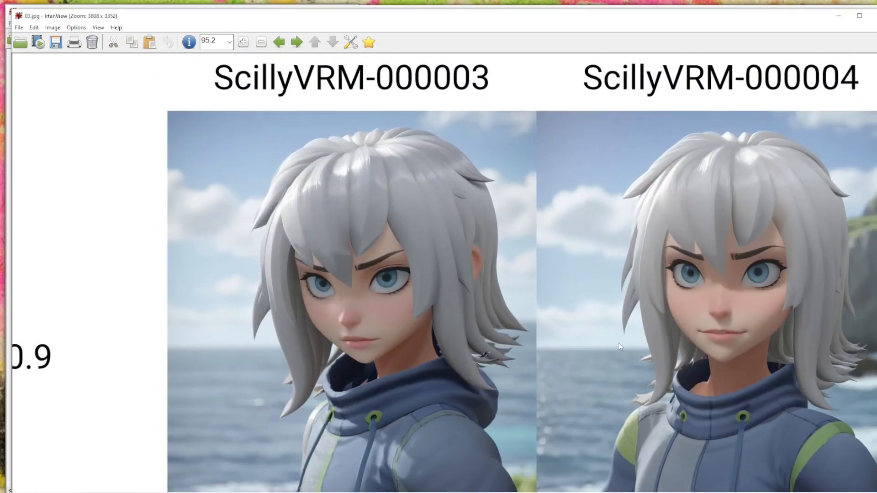
ctrl+scroll(623, 338, down, 2)
ctrl+scroll(549, 248, up, 1)
mouse_move(299, 197)
mouse_down()
mouse_move(453, 310)
mouse_move(453, 324)
mouse_move(290, 188)
mouse_move(378, 338)
mouse_up()
click(552, 298)
click(388, 234)
ctrl+scroll(448, 273, down, 1)
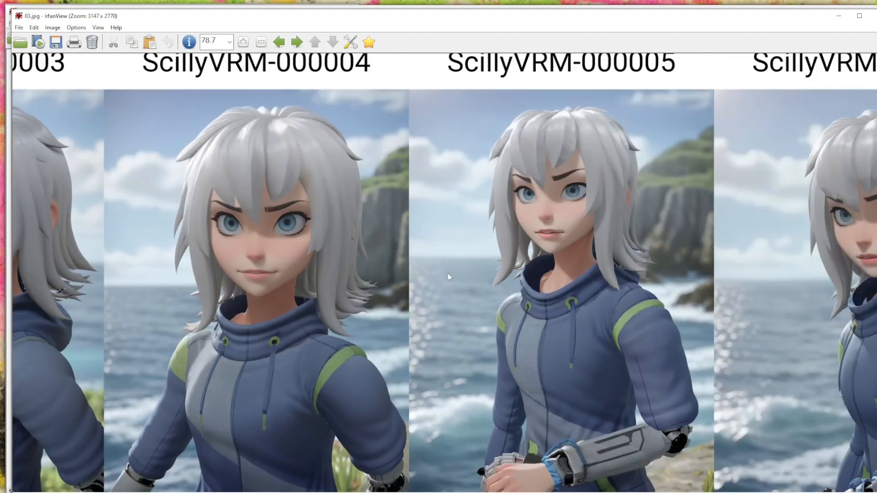
ctrl+scroll(447, 238, down, 2)
ctrl+scroll(447, 222, down, 3)
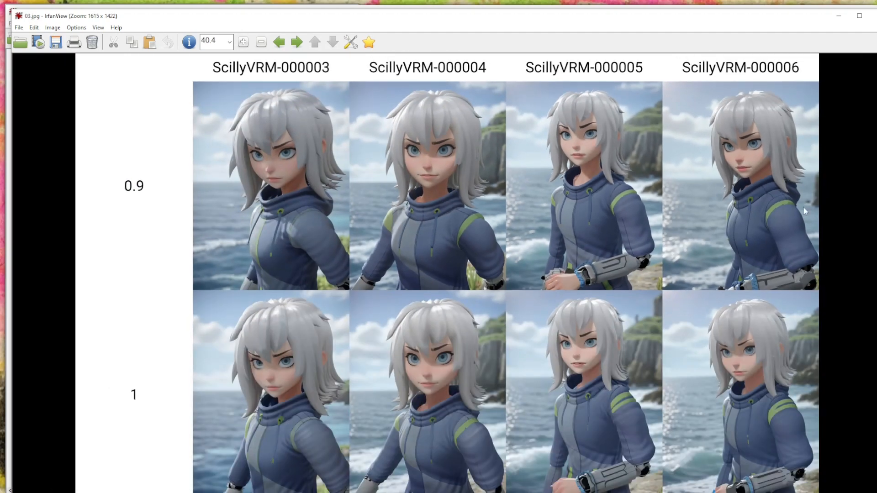
Inspect the weight 1 and 1.1 rows of the cliff grid up close, including the robotic arms of epochs 000004 to 000006
scroll(763, 443, down, 3)
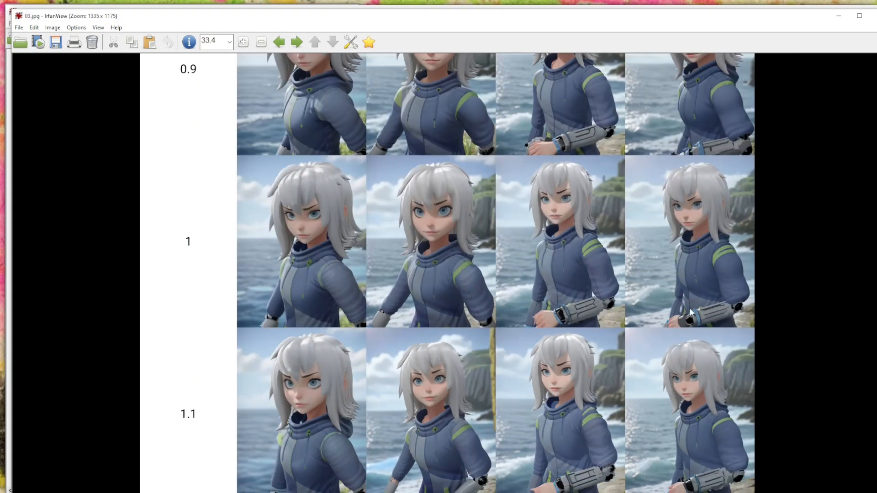
ctrl+scroll(789, 407, up, 1)
ctrl+scroll(804, 379, up, 1)
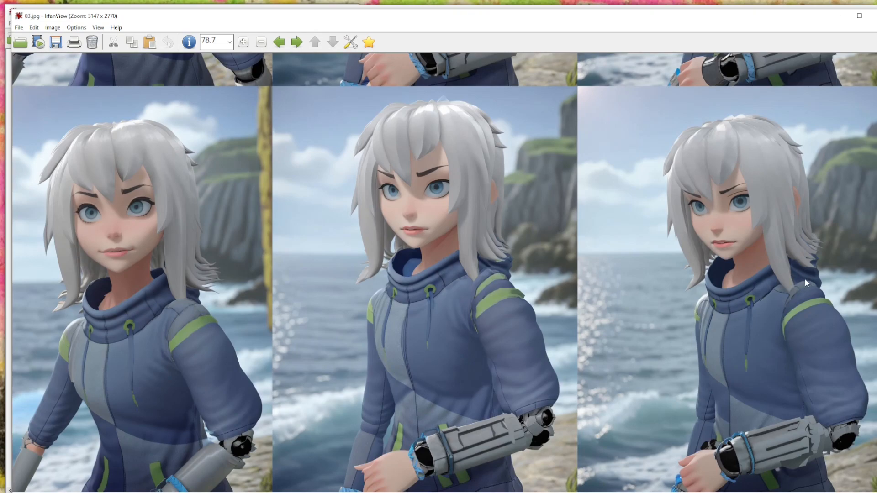
ctrl+scroll(805, 282, down, 1)
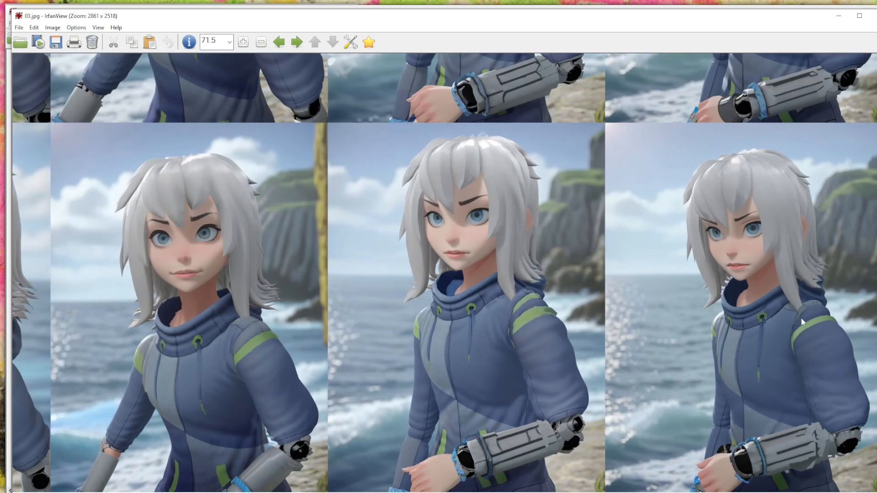
ctrl+scroll(791, 291, up, 4)
ctrl+scroll(806, 319, down, 15)
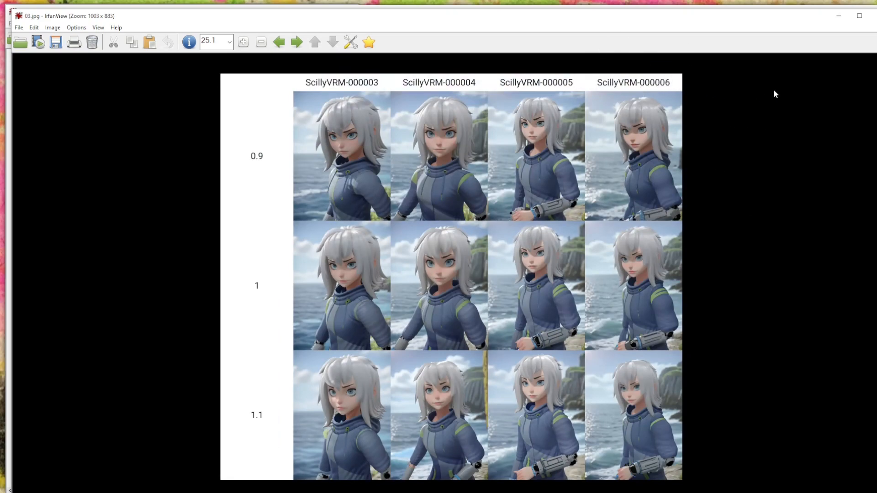
Recheck the cliff grid from weight 1.1 up to 0.9, finishing on the faces of epochs 000003 and 000004
ctrl+scroll(670, 466, up, 7)
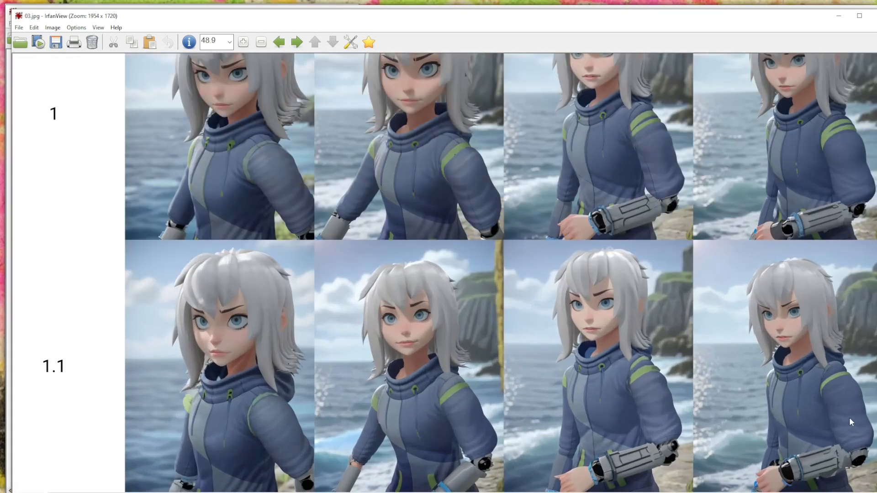
ctrl+scroll(298, 275, down, 4)
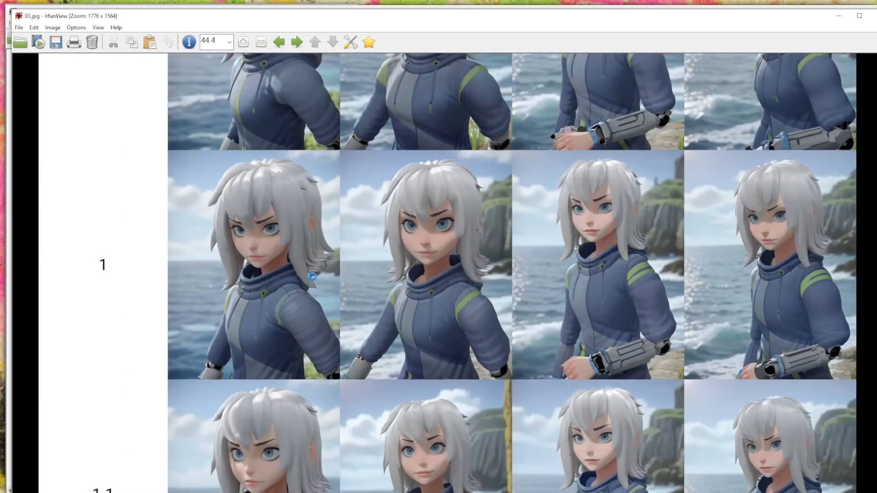
ctrl+scroll(441, 137, up, 6)
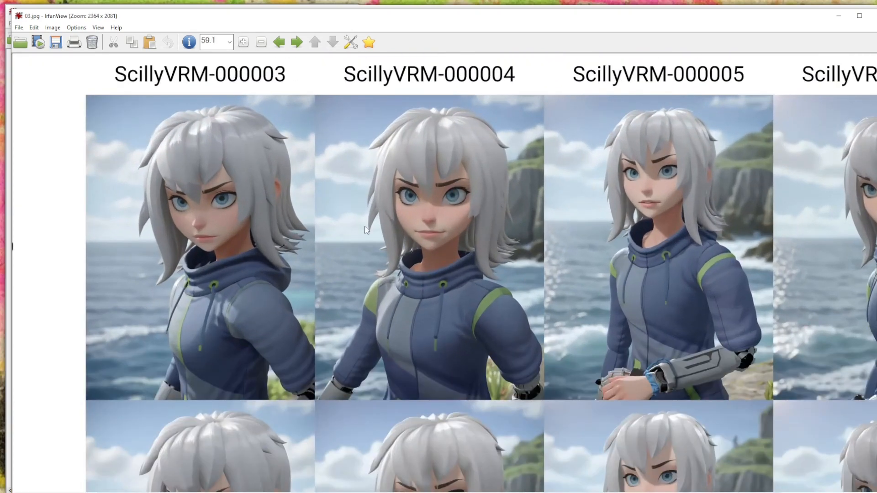
ctrl+scroll(497, 342, up, 3)
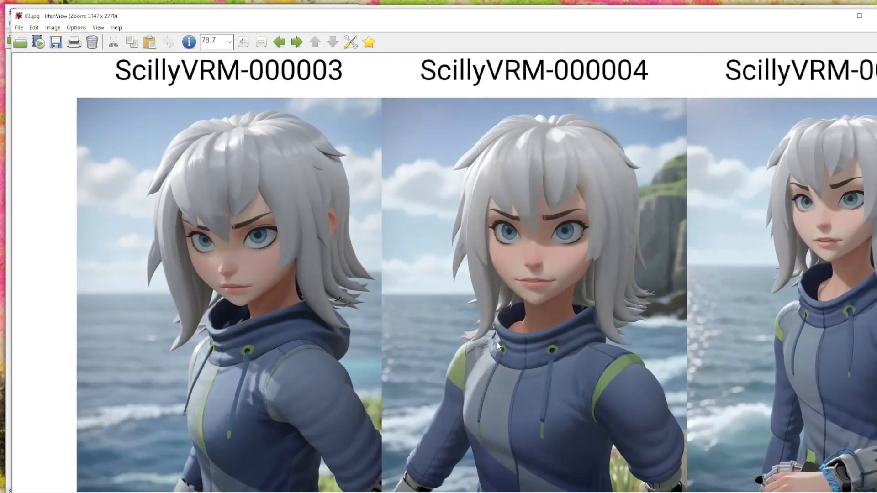
Close the 03.jpg, 02.png and 01.jpg comparison grids, giving 02.png one more overall check before closing it
click(874, 16)
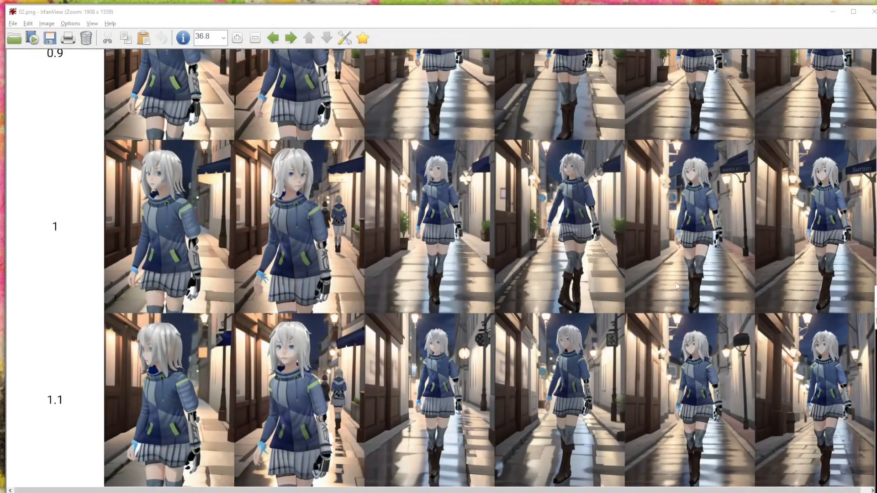
ctrl+scroll(605, 109, down, 2)
ctrl+scroll(441, 89, up, 3)
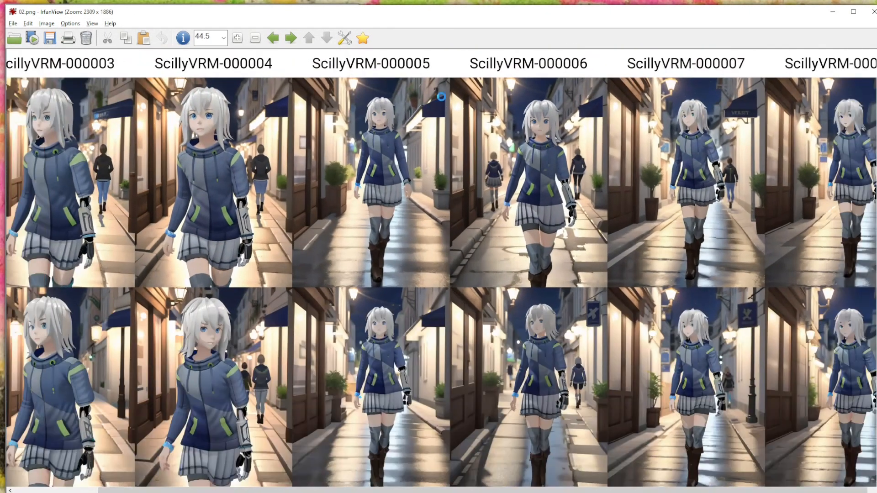
ctrl+scroll(451, 94, down, 2)
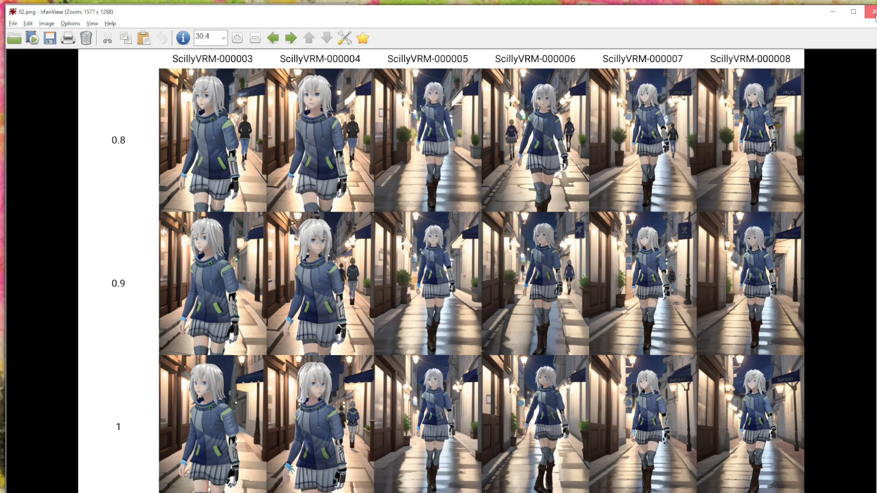
click(872, 13)
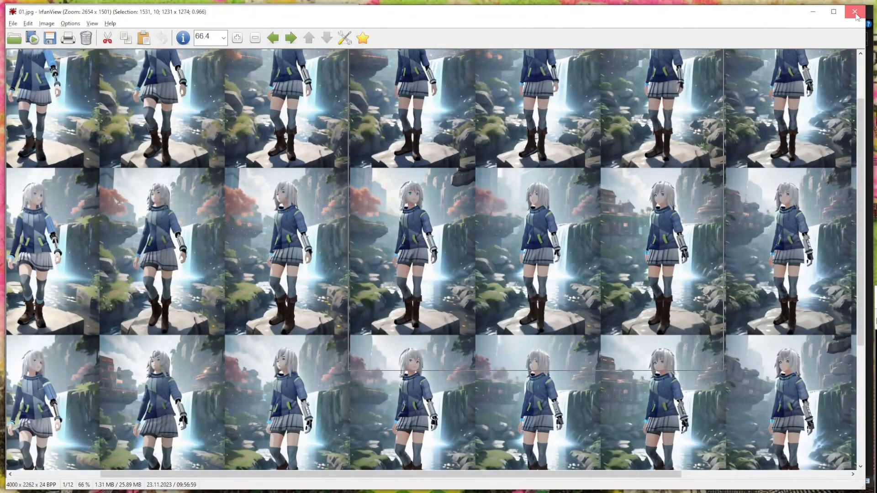
click(854, 13)
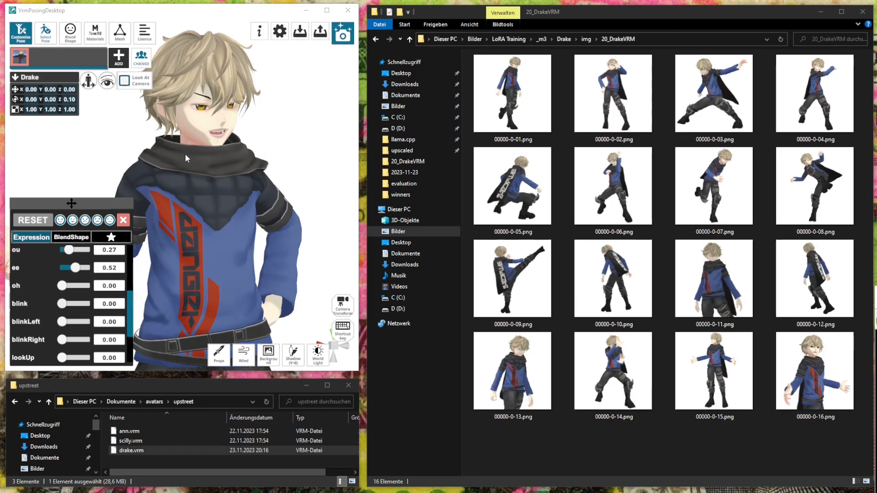
Highlight all the Drake training images in the 20_DrakeVRM folder and clear the selection again
click(585, 214)
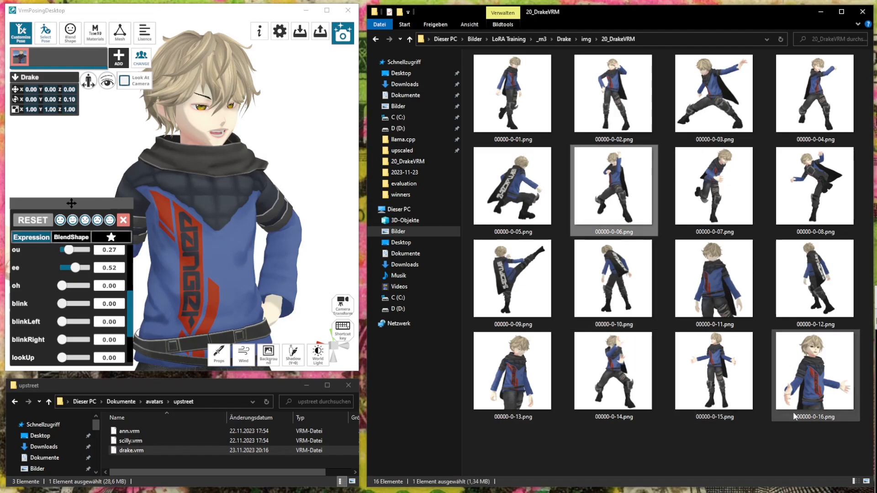
drag(832, 443, 472, 41)
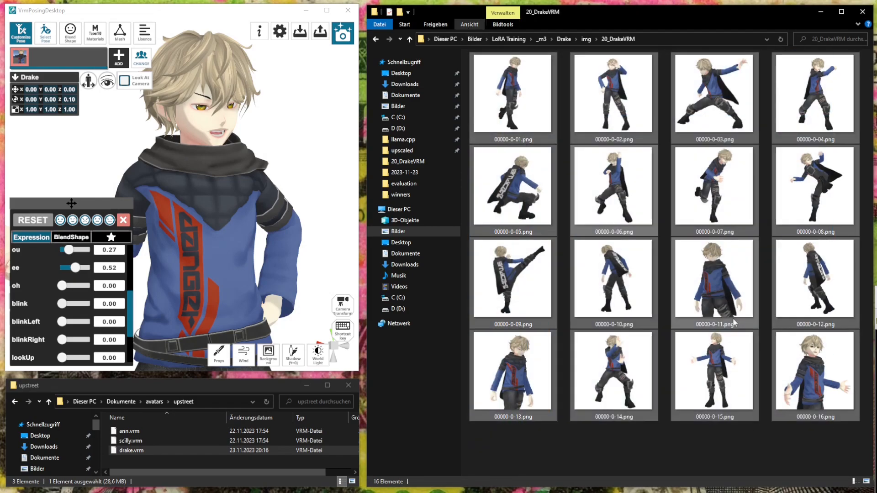
drag(816, 458, 470, 37)
click(667, 309)
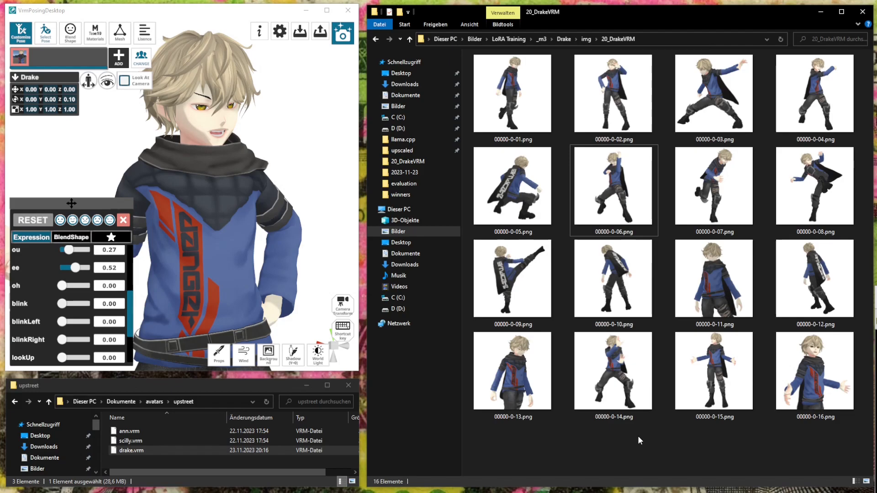
Switch to VrmPosingDesktop, open the pose library, and give the Drake avatar a hand-on-hip pose with the other arm extended
right_drag(317, 181, 306, 181)
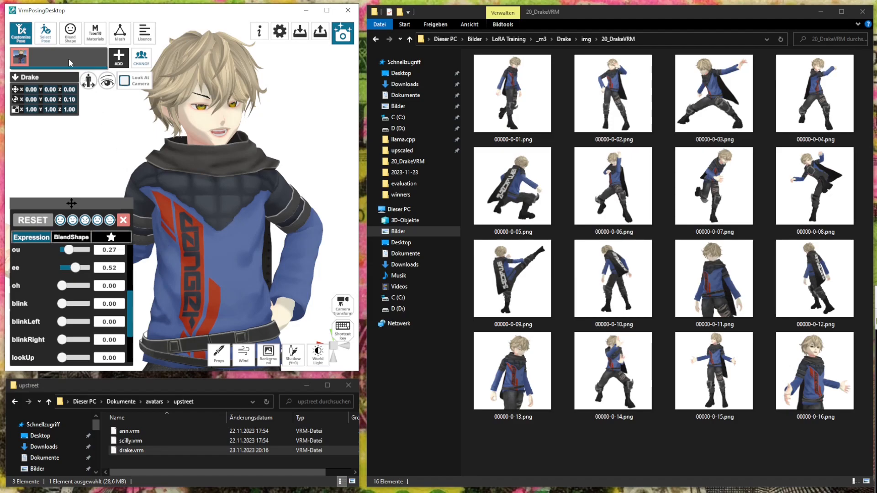
click(53, 40)
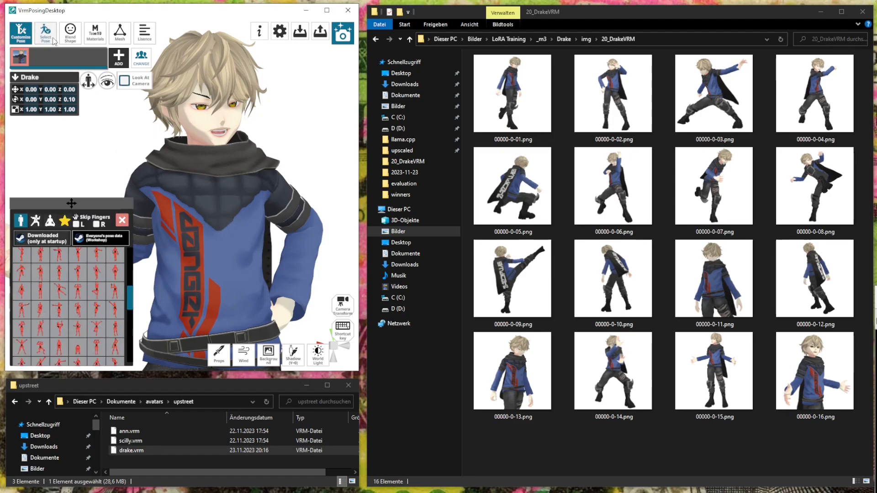
scroll(190, 196, down, 3)
middle_drag(214, 209, 211, 208)
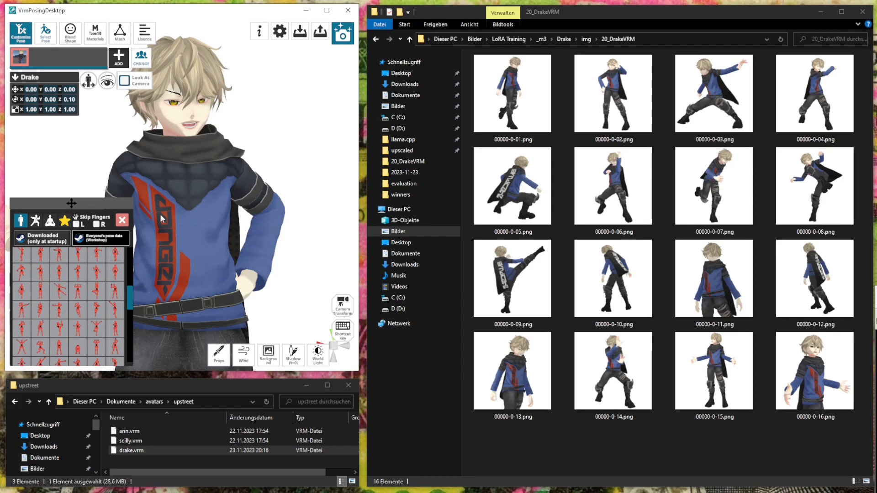
scroll(162, 220, down, 2)
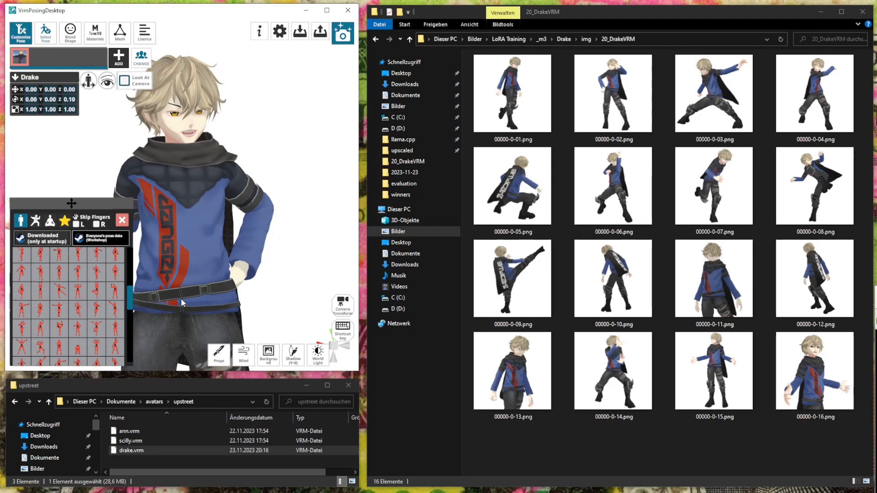
middle_drag(202, 278, 206, 274)
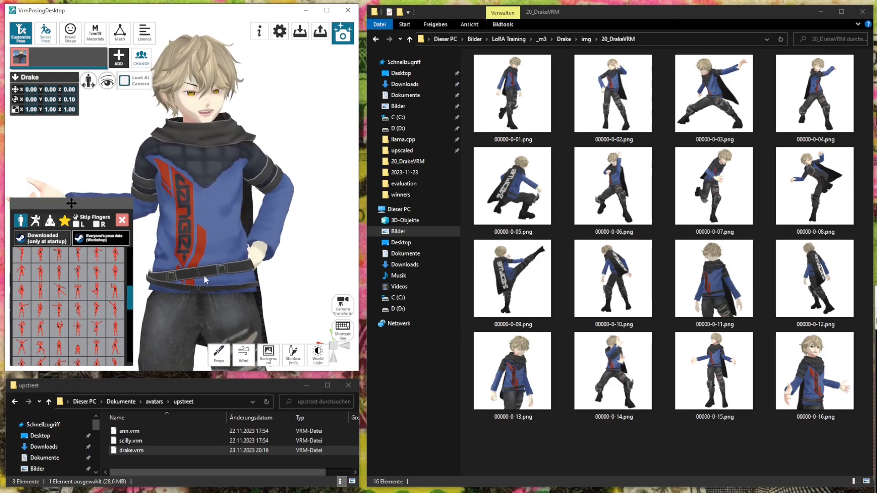
Try a lunging pose and different standing poses from the library on the Drake avatar, ending on one with both arms spread low
click(45, 344)
scroll(189, 247, down, 2)
middle_drag(184, 278, 197, 250)
scroll(197, 249, down, 2)
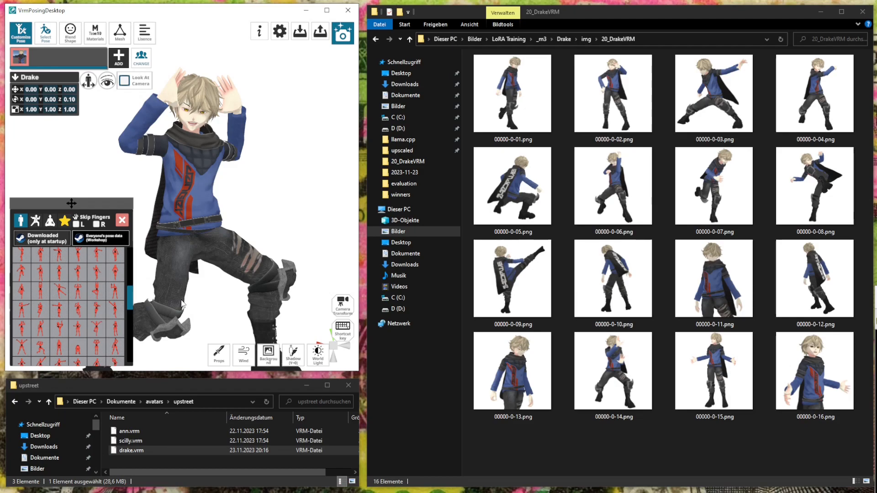
scroll(28, 341, down, 1)
click(28, 340)
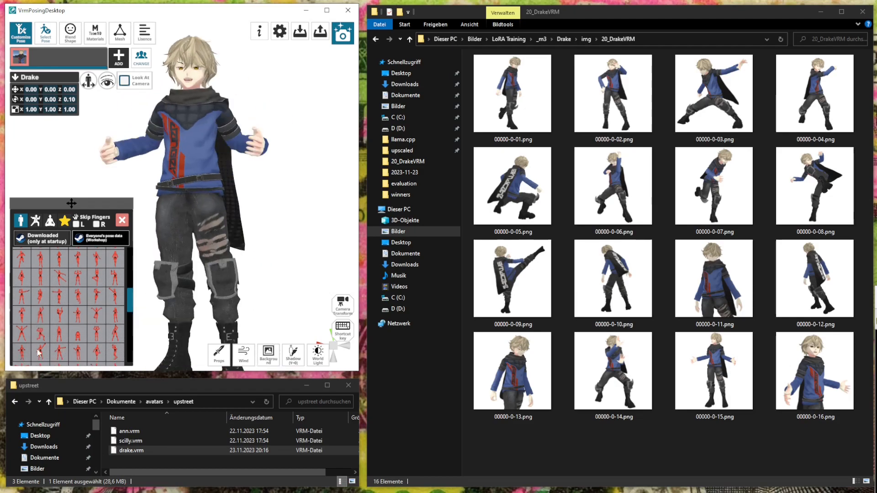
scroll(80, 339, down, 1)
click(80, 339)
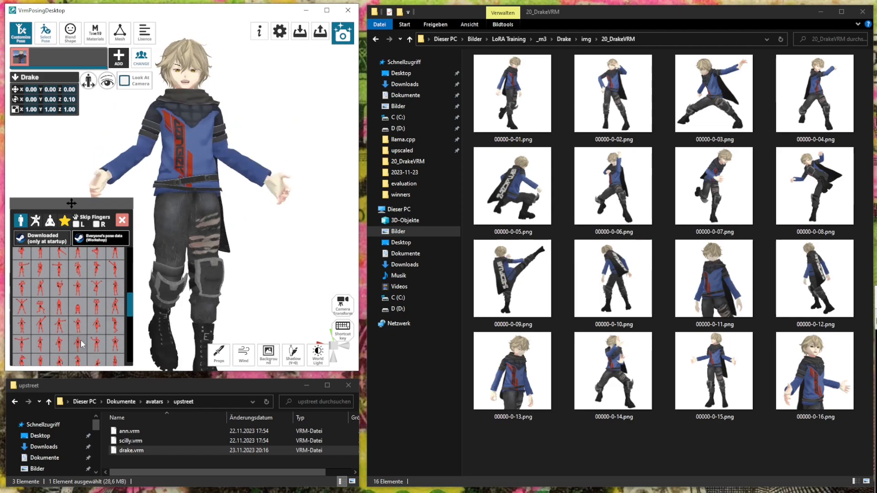
Try a standing pose with both forearms raised across the chest on the Drake avatar and check it from the side
click(36, 347)
click(34, 344)
right_drag(130, 287, 152, 296)
scroll(180, 158, up, 4)
middle_drag(180, 158, 186, 189)
right_drag(185, 189, 205, 208)
scroll(20, 322, down, 2)
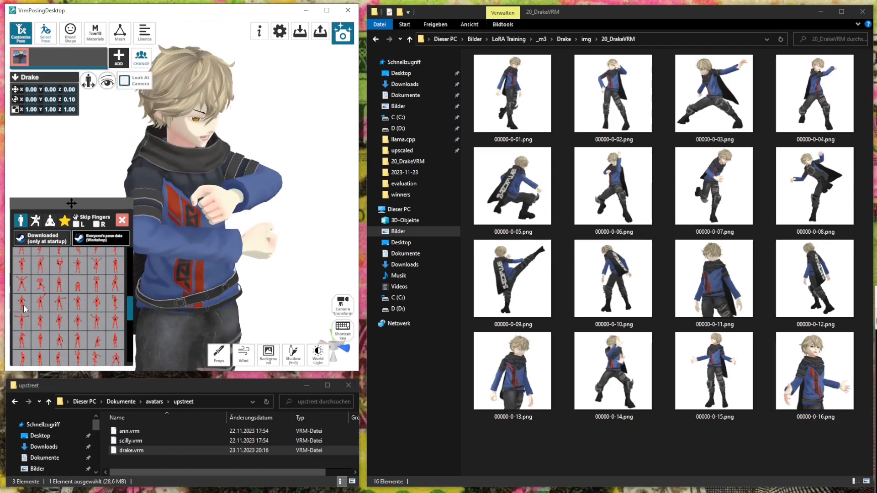
Try further standing poses from the library on the Drake avatar, ending on one leaning forward with one leg raised
scroll(26, 329, down, 3)
scroll(28, 318, down, 5)
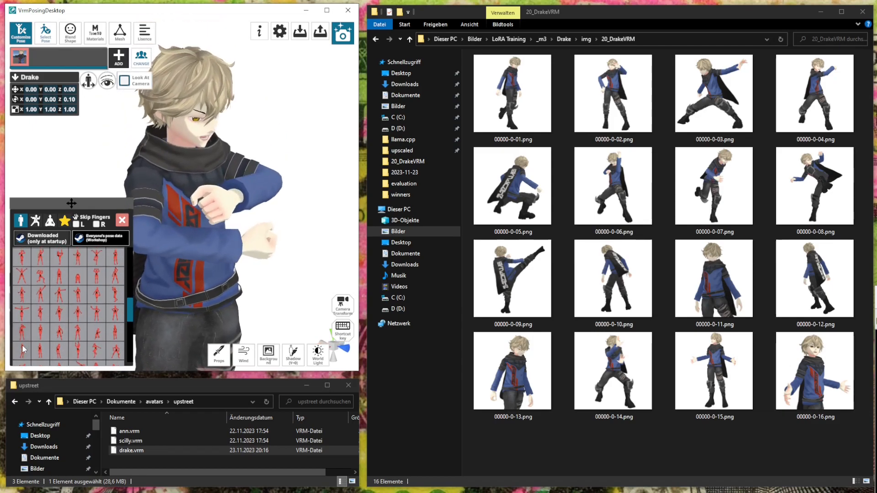
click(47, 312)
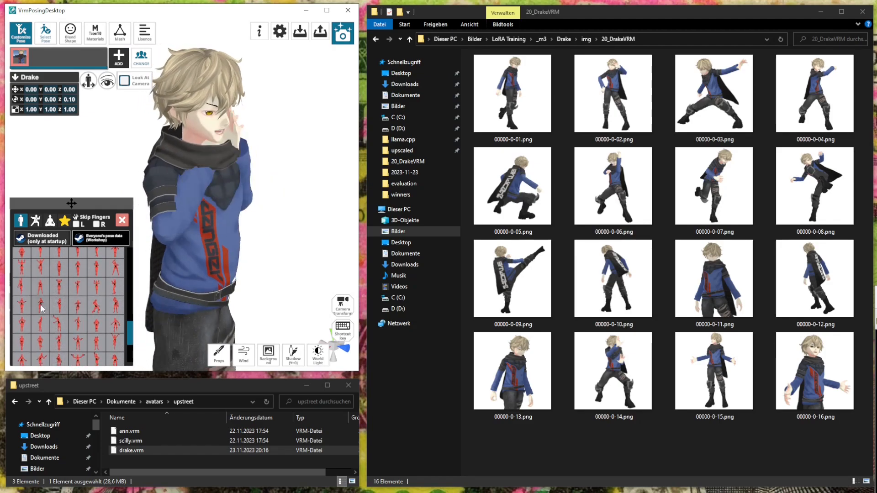
click(20, 310)
click(20, 325)
click(27, 343)
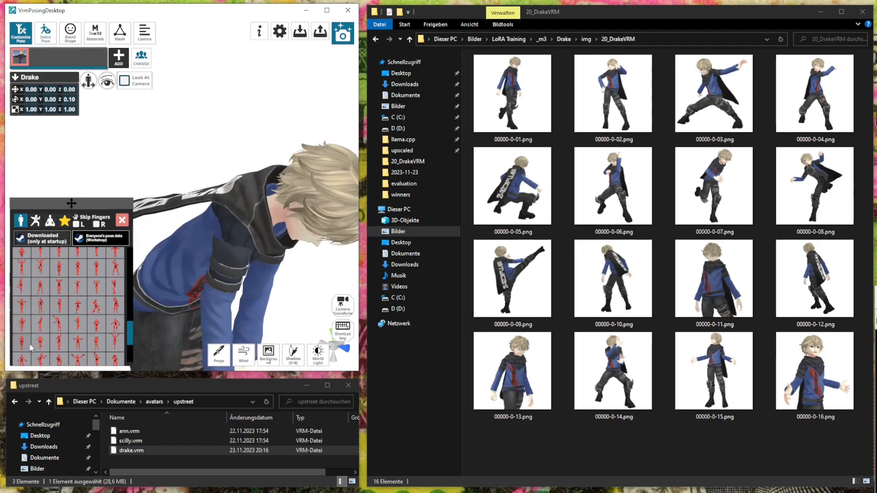
click(43, 349)
scroll(66, 313, down, 2)
scroll(67, 335, down, 2)
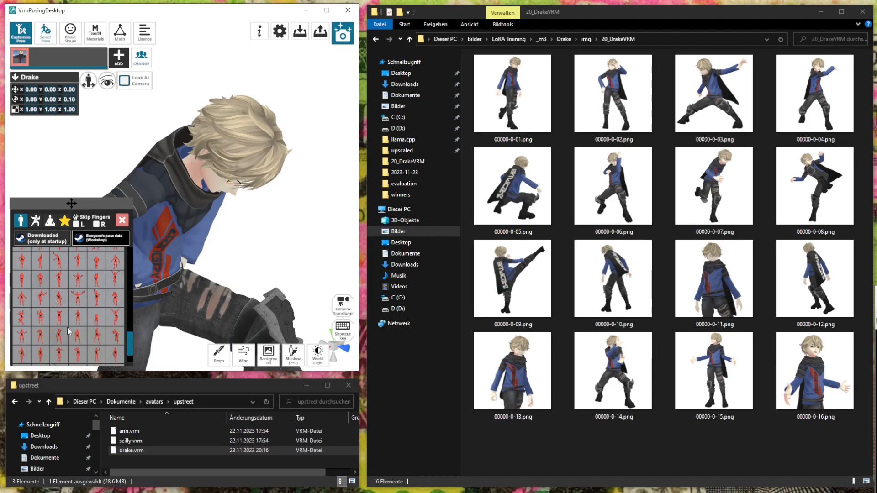
scroll(76, 312, down, 1)
scroll(76, 314, down, 1)
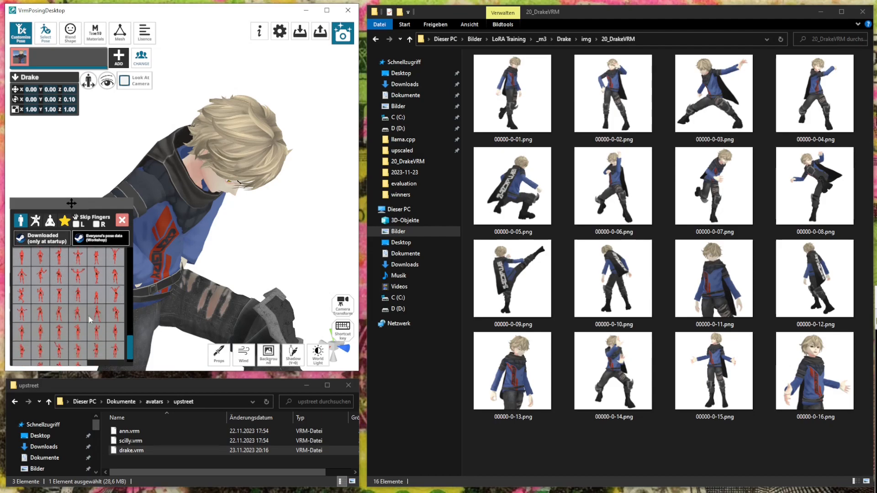
Set a fixed pixel-art cloud image as the background behind the Drake avatar
click(269, 354)
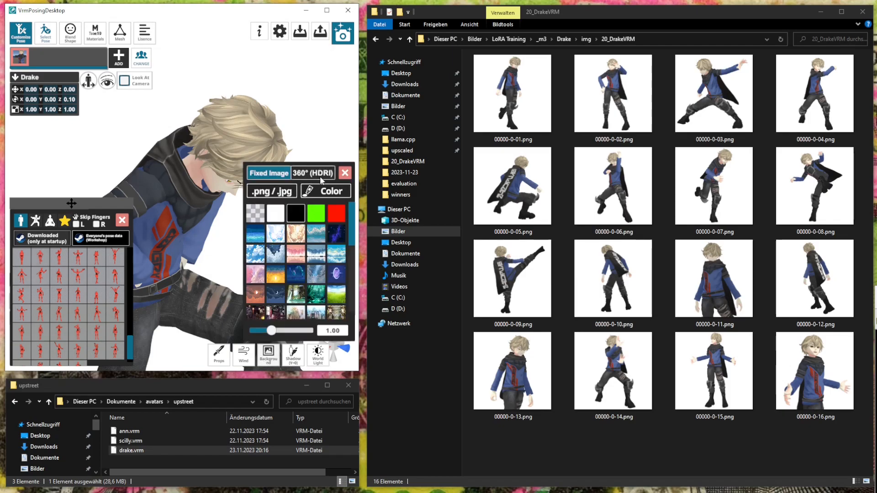
click(297, 233)
click(314, 254)
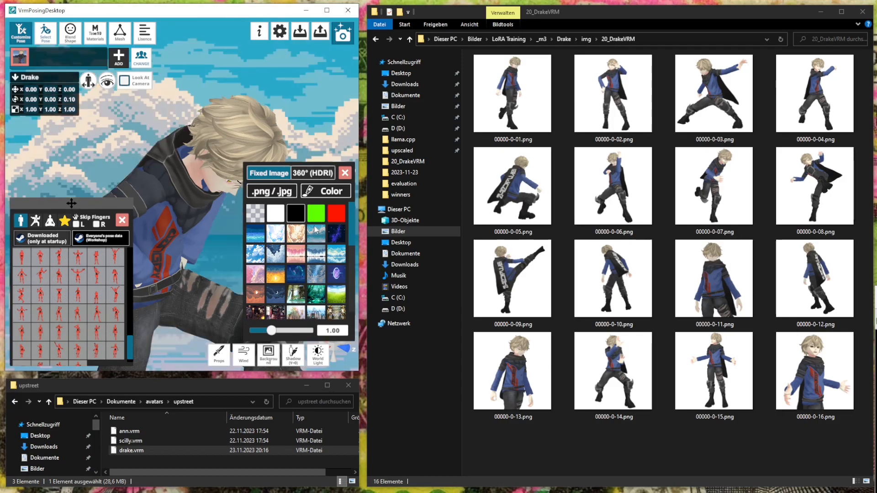
Load the Psychedelic_Illustration mushroom HDR file from the _blockade folder as the 360° background
click(309, 174)
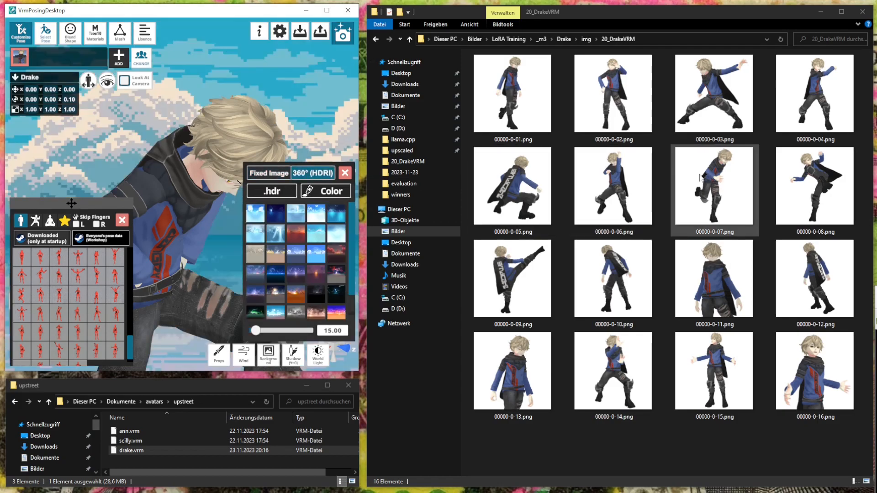
click(288, 191)
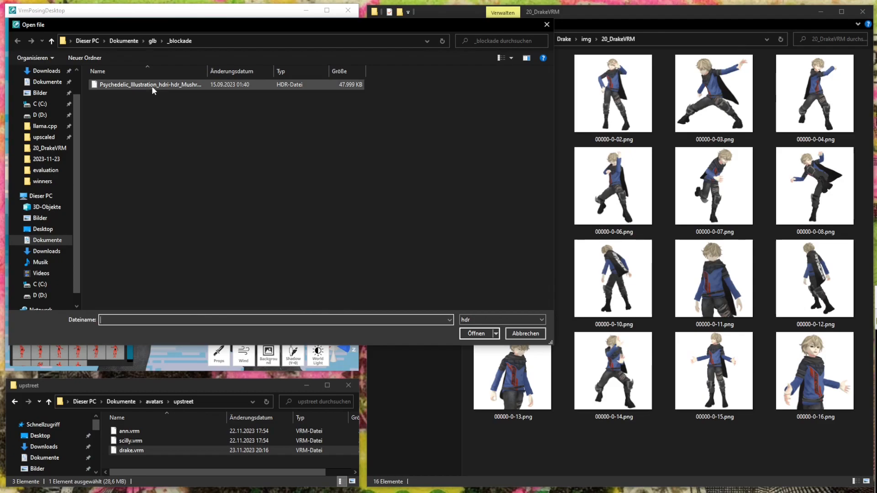
double_click(152, 85)
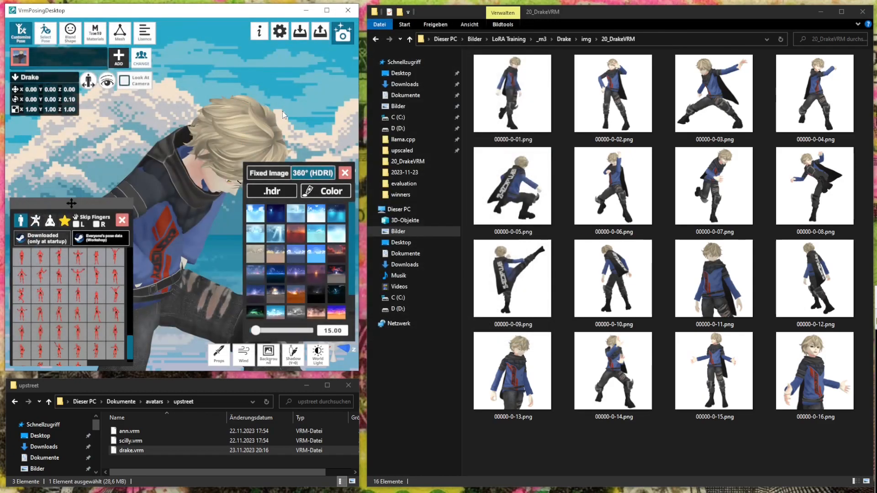
scroll(287, 125, down, 5)
right_drag(286, 125, 269, 231)
scroll(205, 228, up, 3)
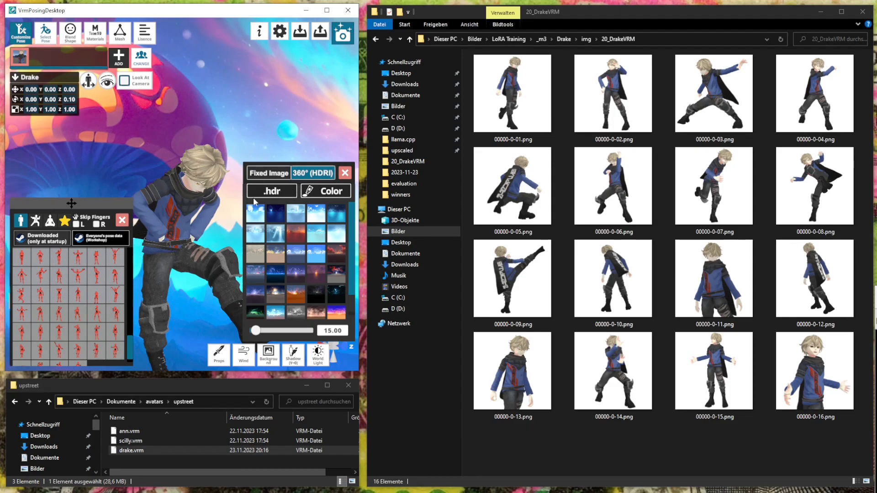
click(282, 190)
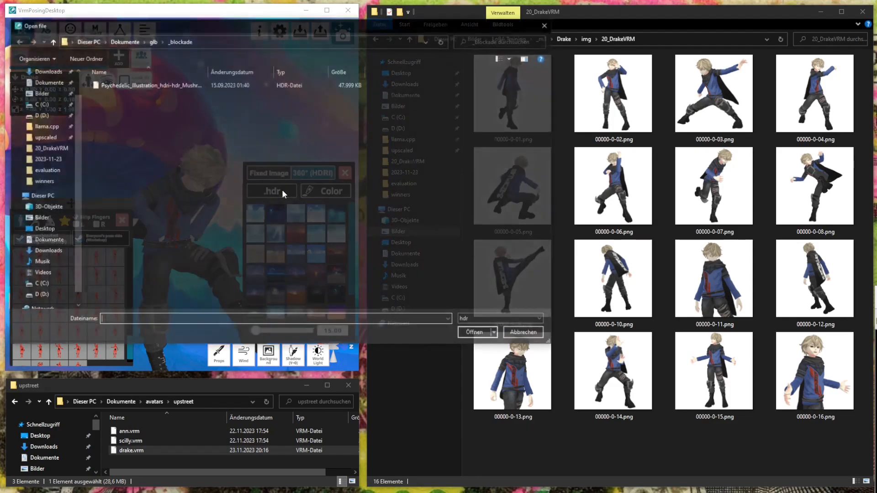
click(526, 337)
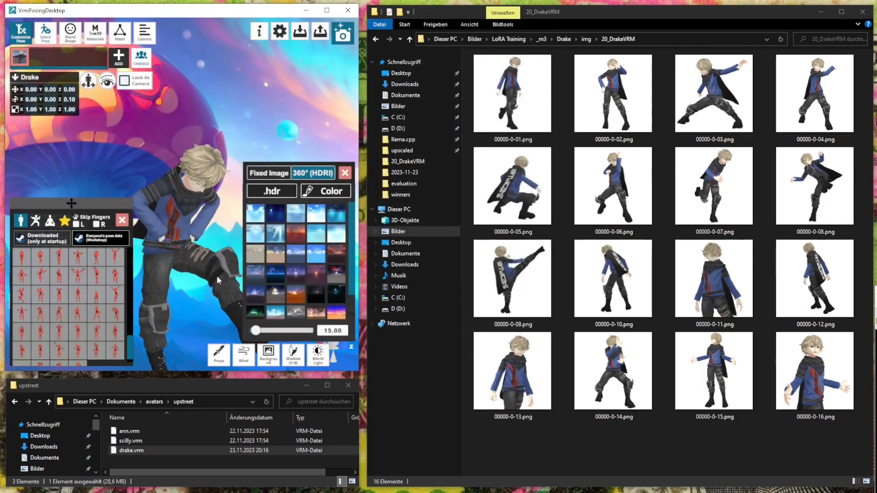
Try neighbouring built-in 360° skies behind the avatar to compare how they light it, ending on the golden-cloud sky
click(287, 259)
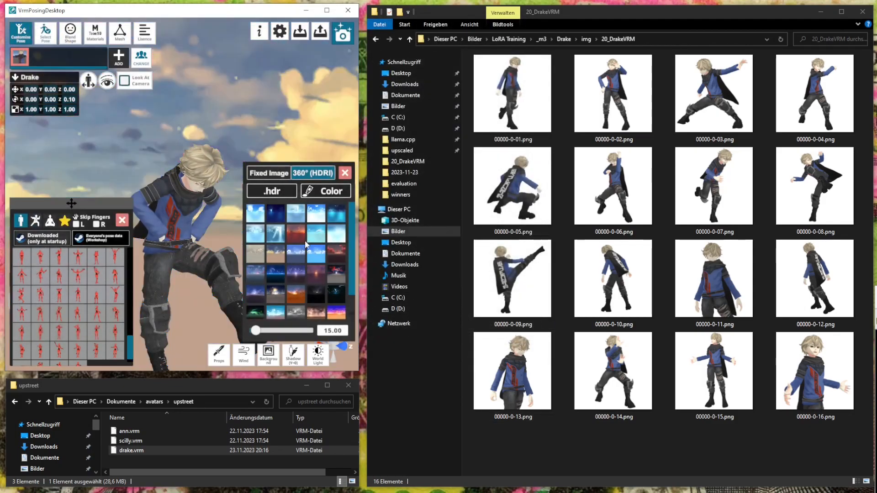
click(298, 259)
click(281, 261)
click(289, 259)
click(274, 258)
click(298, 256)
click(276, 259)
scroll(223, 207, up, 5)
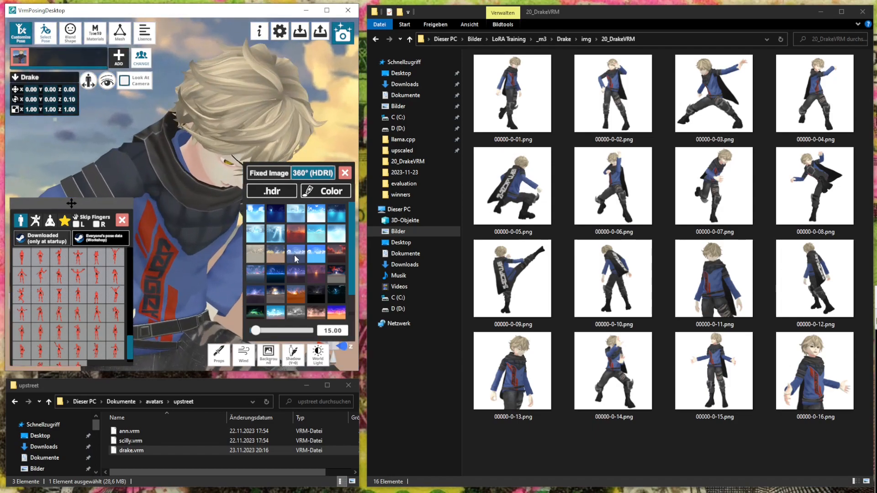
click(294, 255)
click(276, 259)
Open the shadow and MToon10 material settings and raise Drake's Shading Toony to its maximum
click(316, 360)
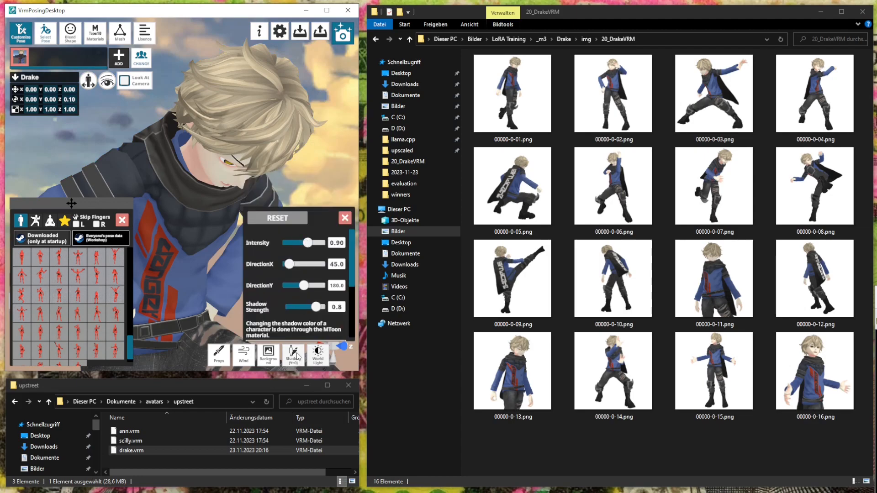
click(99, 31)
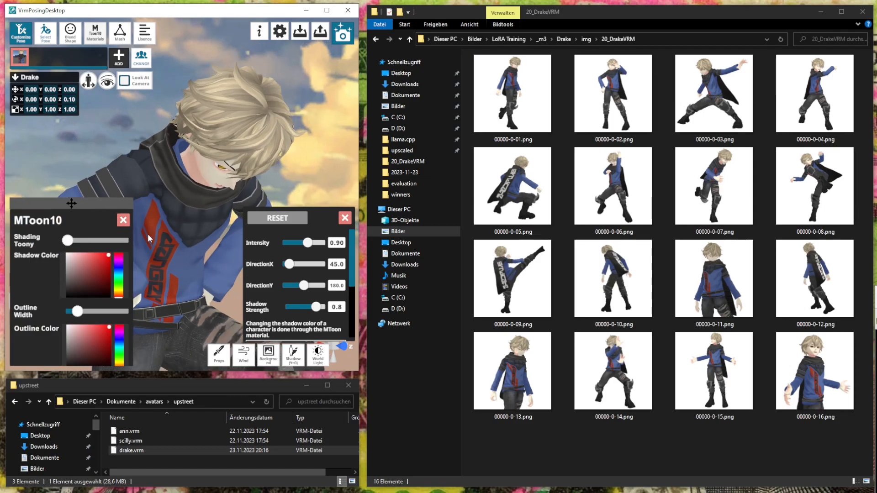
drag(68, 241, 123, 247)
click(321, 358)
click(317, 358)
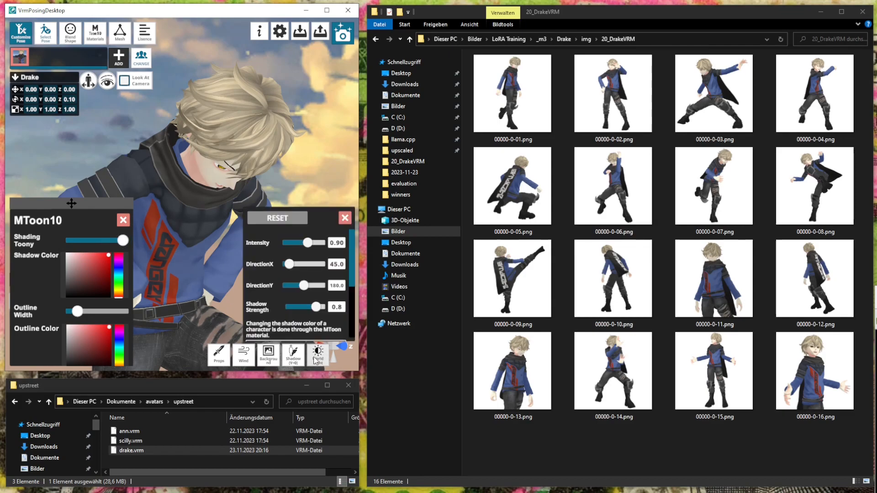
click(317, 358)
Lower Shading Toony slightly below maximum and compare the shading under light-blue, darker blue and golden 360° skies
click(269, 355)
click(293, 234)
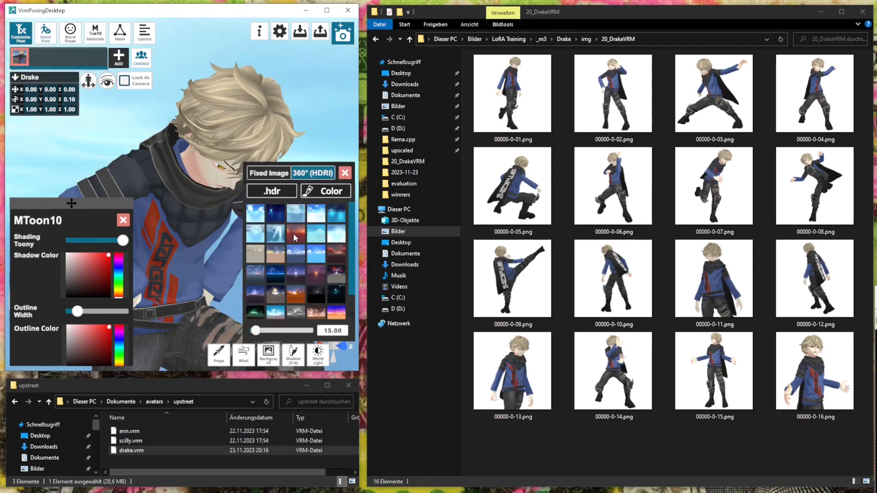
mouse_move(123, 242)
mouse_down()
mouse_move(80, 242)
mouse_move(109, 246)
mouse_move(112, 238)
mouse_up()
click(274, 238)
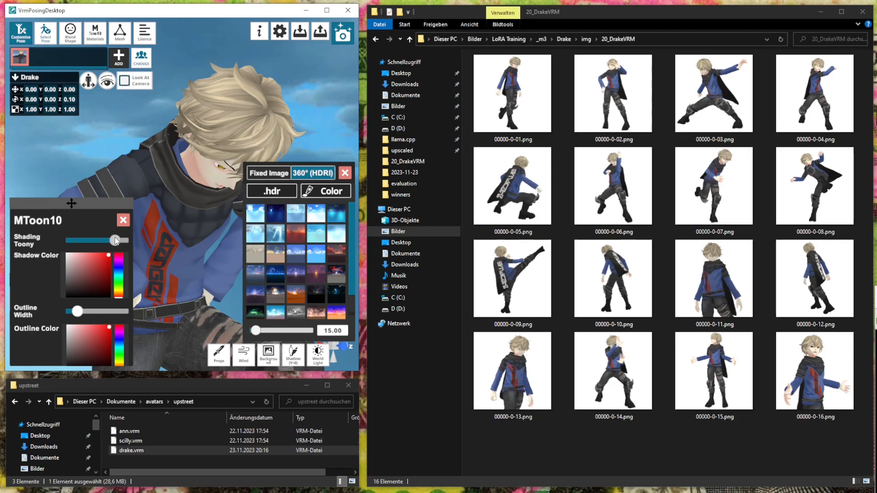
click(254, 248)
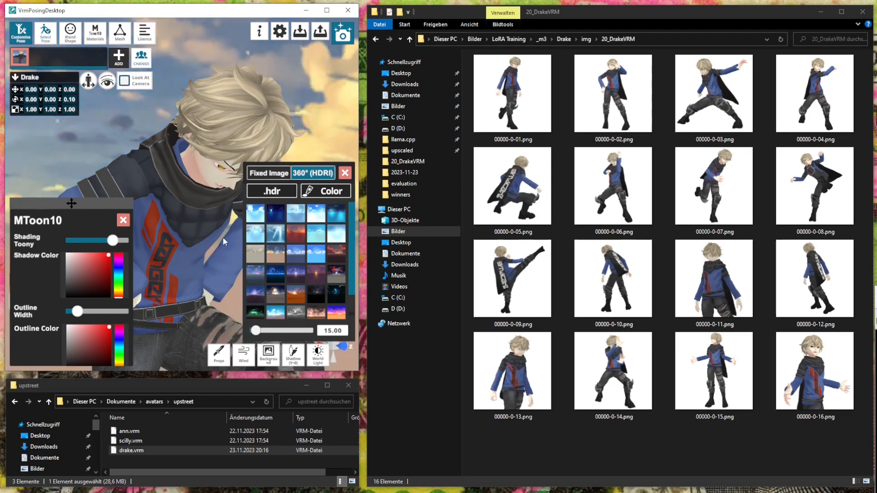
Compare several daytime 360° skies behind the bent-over avatar, ending on the blue sky with white clouds
right_drag(202, 239, 262, 256)
scroll(185, 234, down, 3)
click(297, 257)
click(315, 257)
click(297, 257)
click(254, 258)
click(273, 254)
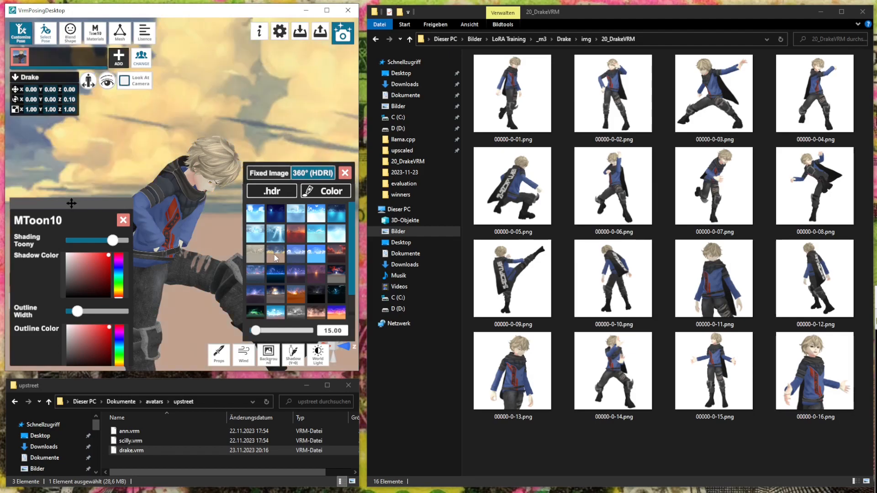
click(293, 257)
Try the orange and grey-cloud 360° skies on the avatar, ending on the golden-cloud sky over sand
scroll(296, 284, down, 1)
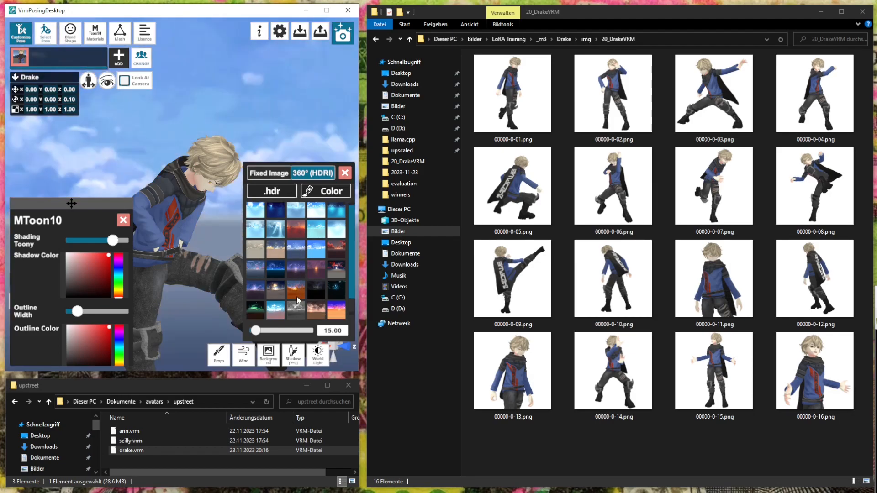
click(293, 292)
click(275, 253)
click(250, 246)
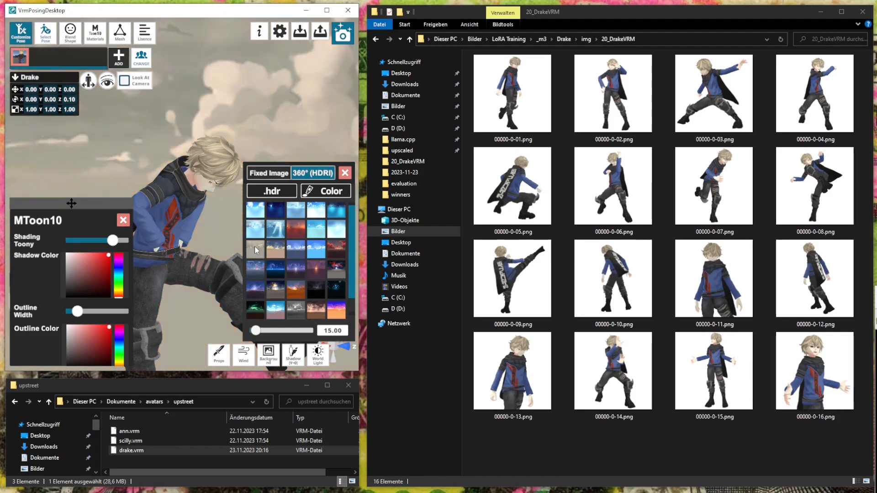
scroll(193, 218, down, 3)
right_drag(194, 219, 307, 250)
click(298, 250)
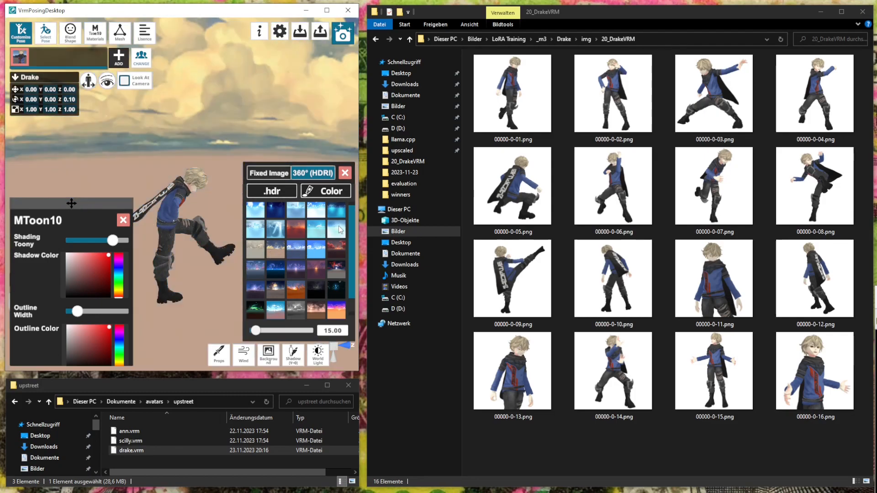
Try a deep-blue night sky and the dark teal-cloud sky as the avatar's 360° background
click(266, 270)
right_drag(219, 247, 146, 226)
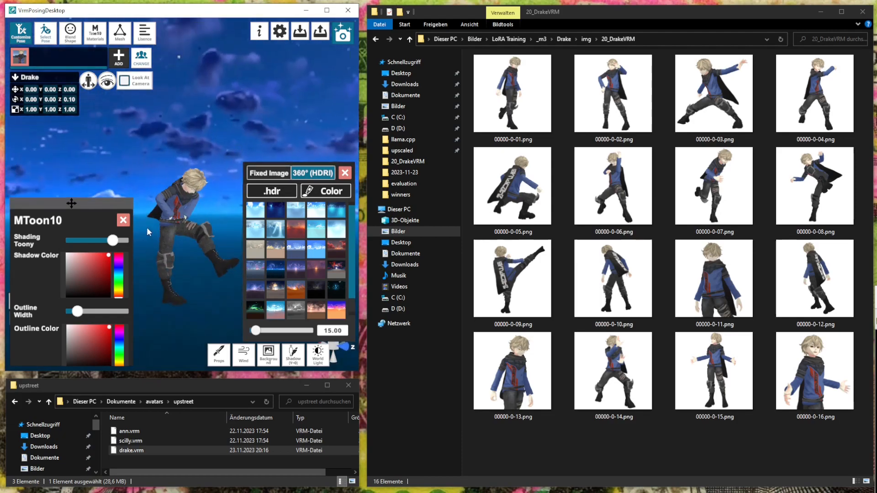
scroll(194, 231, up, 3)
click(336, 290)
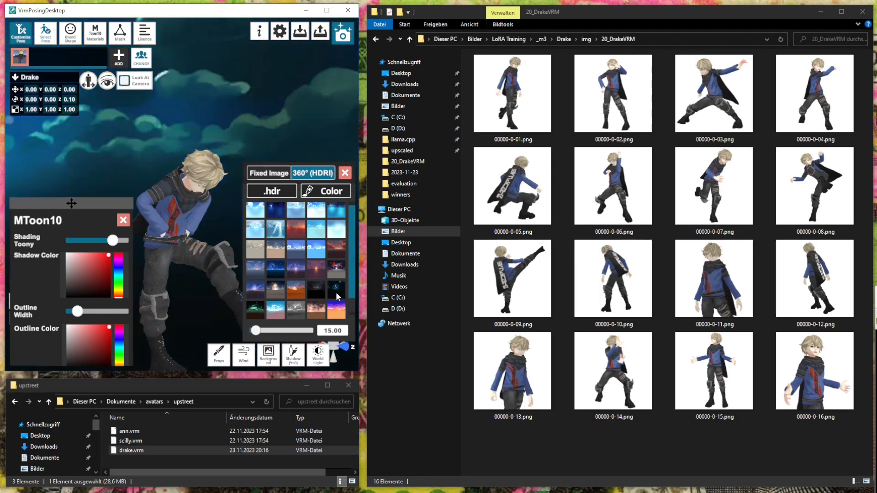
scroll(231, 257, up, 3)
scroll(344, 281, down, 3)
scroll(326, 248, up, 4)
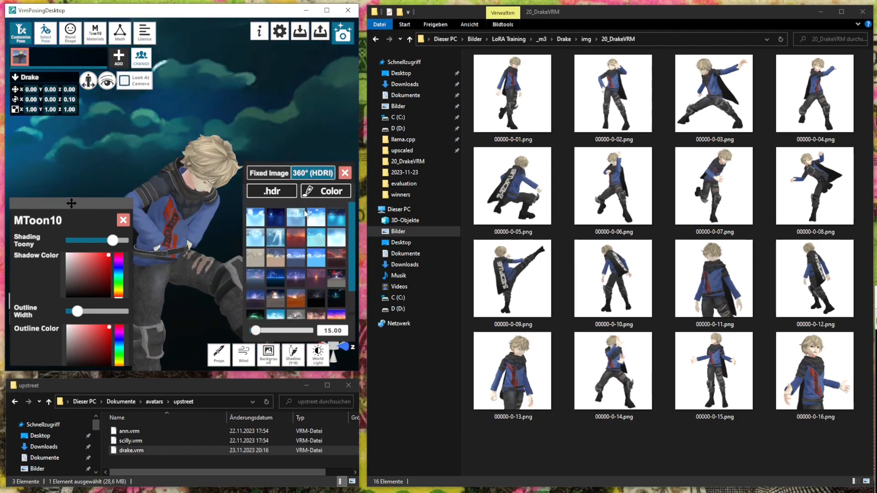
Load the Psychedelic_Illustration mushroom HDR file again as the 360° background behind Drake
click(283, 195)
double_click(172, 88)
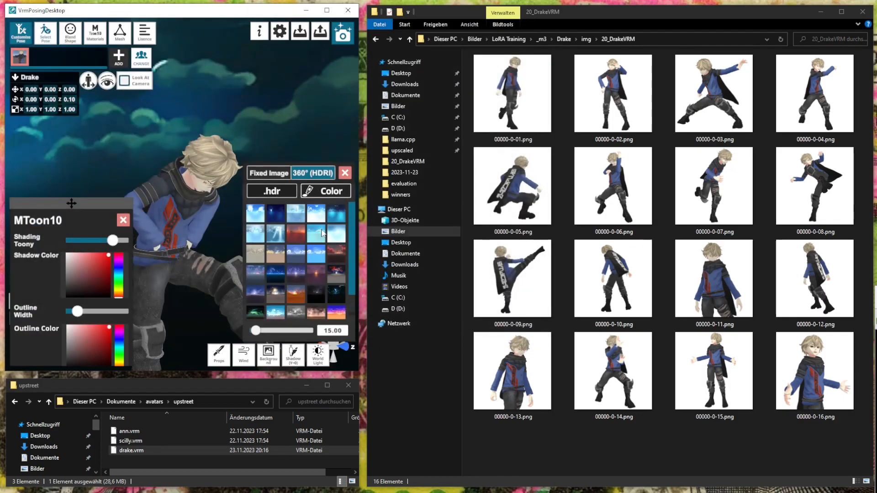
right_drag(201, 179, 190, 203)
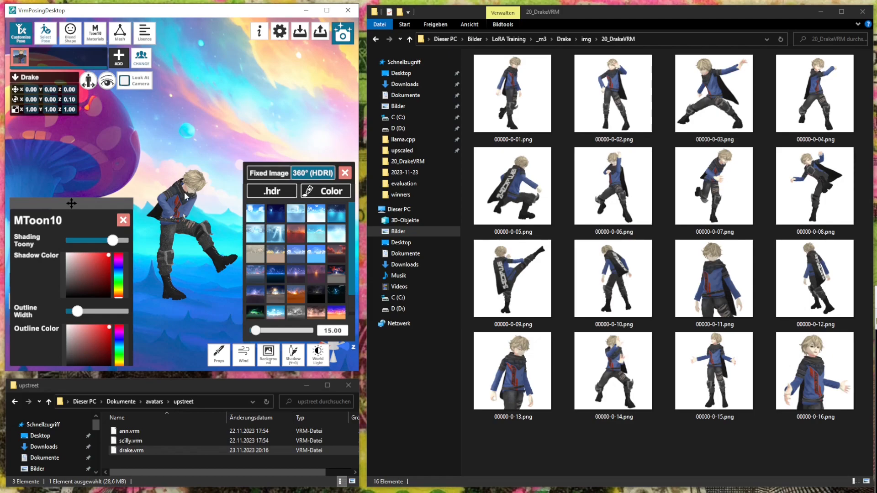
right_drag(224, 193, 215, 193)
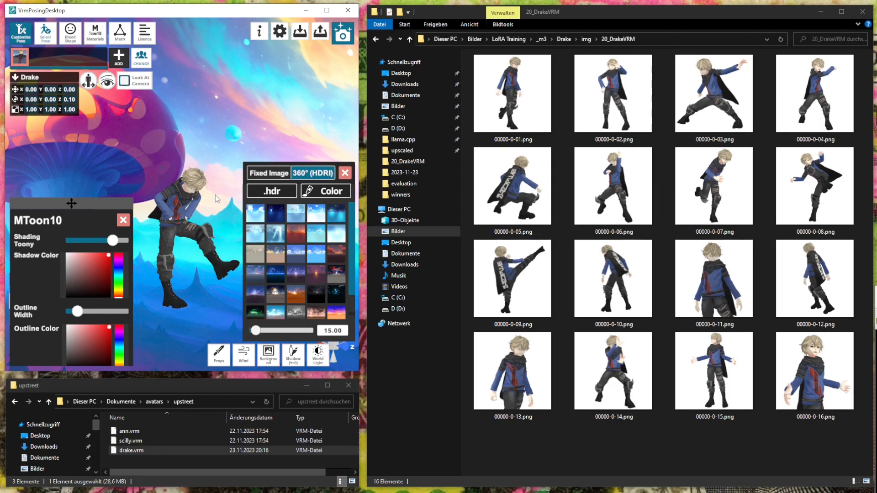
mouse_move(216, 195)
right_down()
mouse_move(182, 199)
mouse_move(227, 209)
mouse_move(229, 199)
right_up()
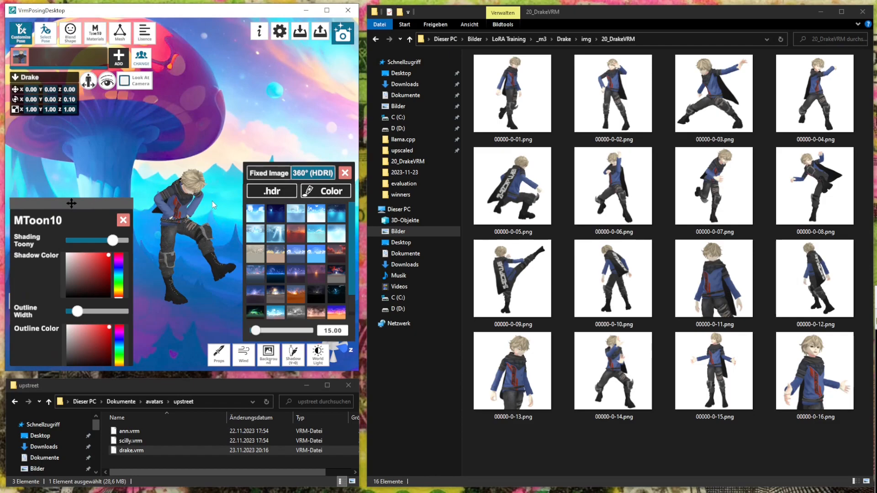
Browse the weapon props available for the Drake avatar and close the prop library
click(219, 353)
scroll(296, 191, down, 5)
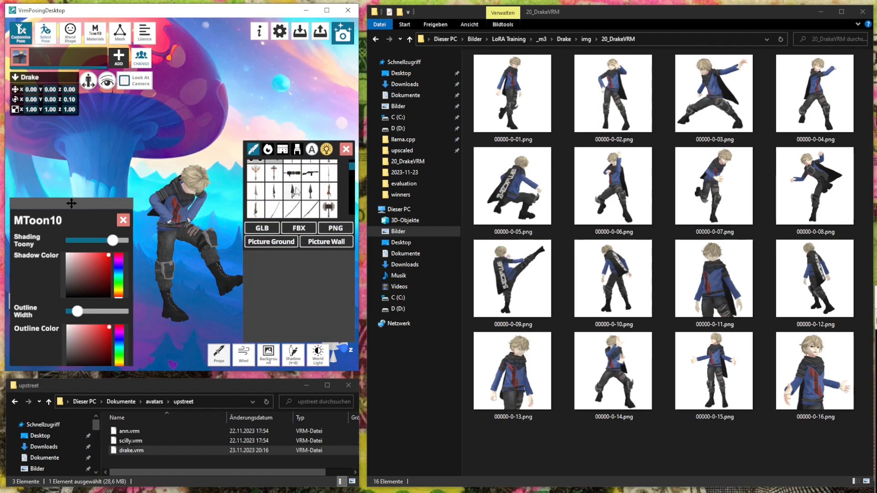
scroll(296, 190, up, 2)
scroll(299, 180, down, 6)
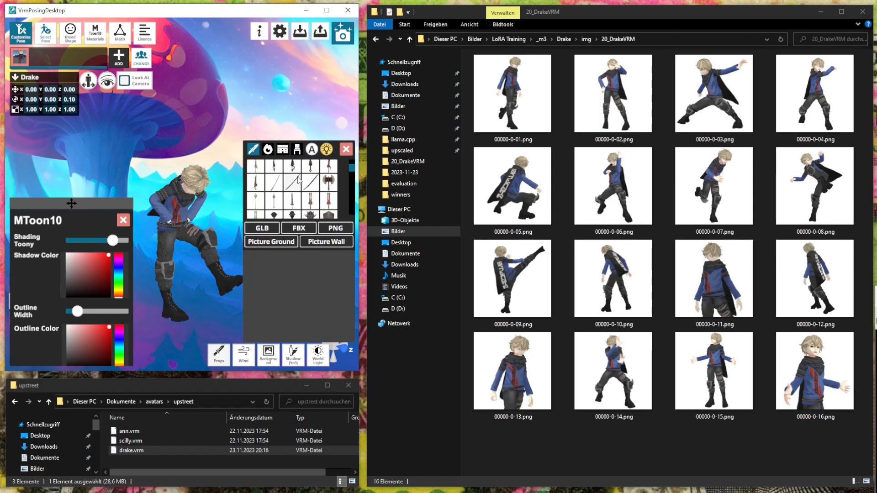
scroll(315, 216, up, 5)
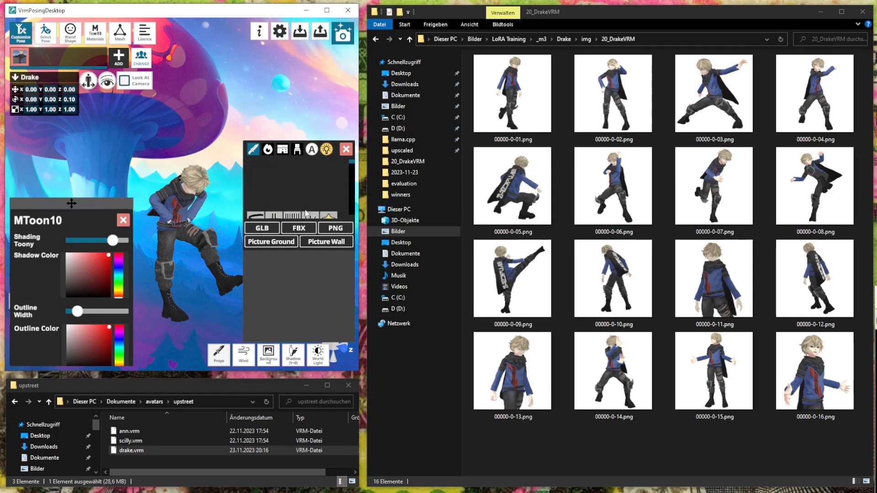
click(346, 150)
Check the world light and background settings, and examine Drake against the mushroom scene from several camera angles
scroll(234, 213, up, 5)
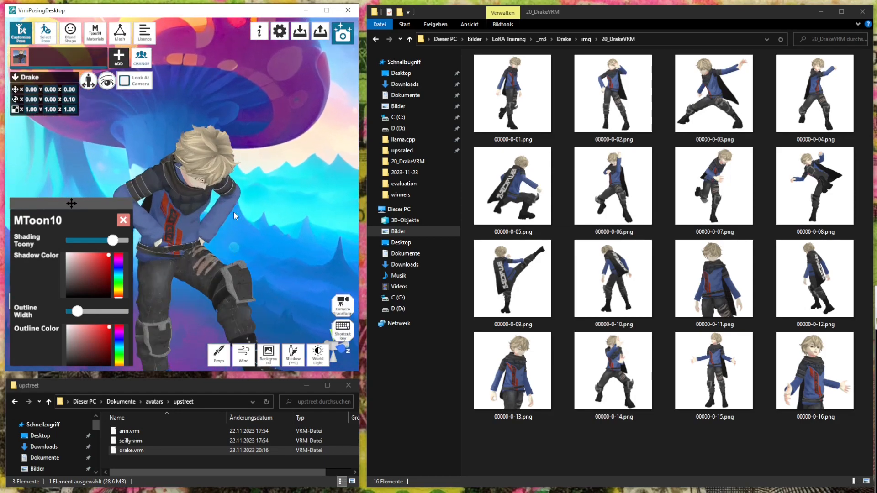
click(316, 357)
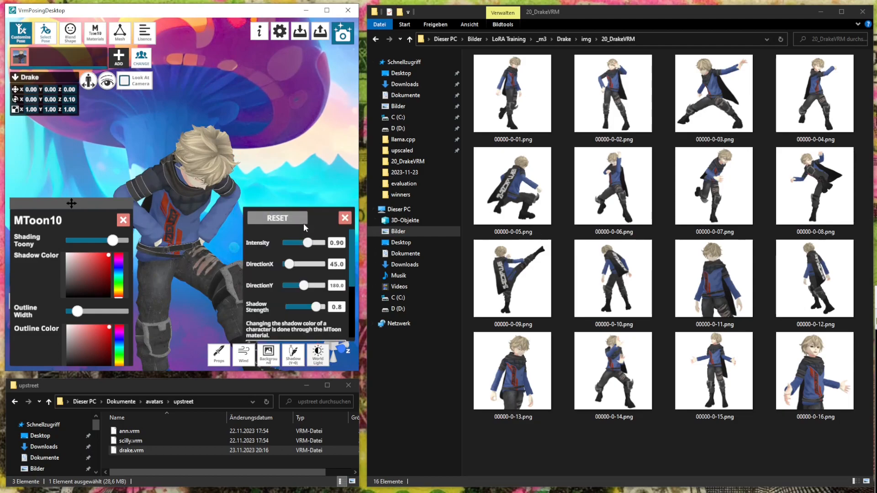
click(318, 356)
click(269, 354)
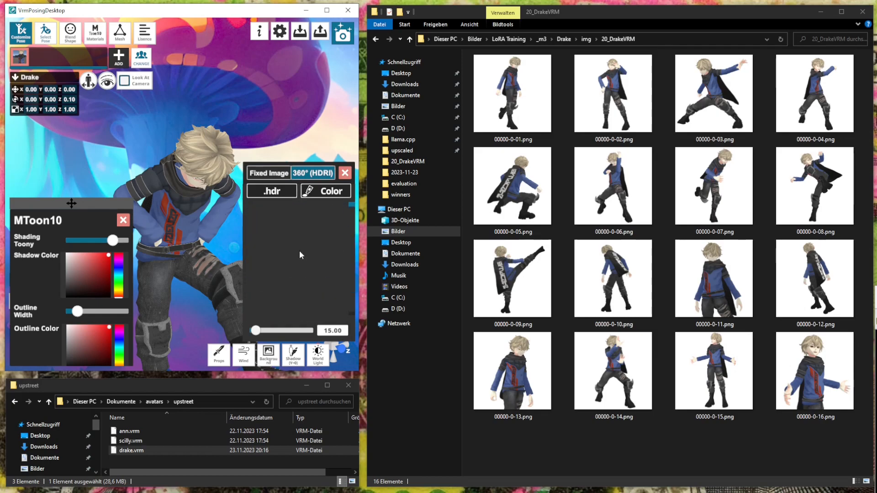
click(270, 363)
click(263, 365)
scroll(213, 232, up, 5)
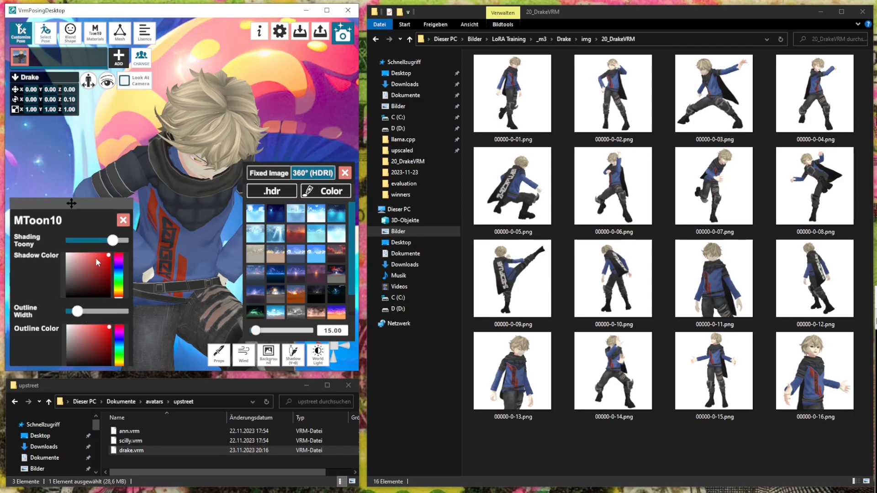
right_drag(156, 214, 180, 212)
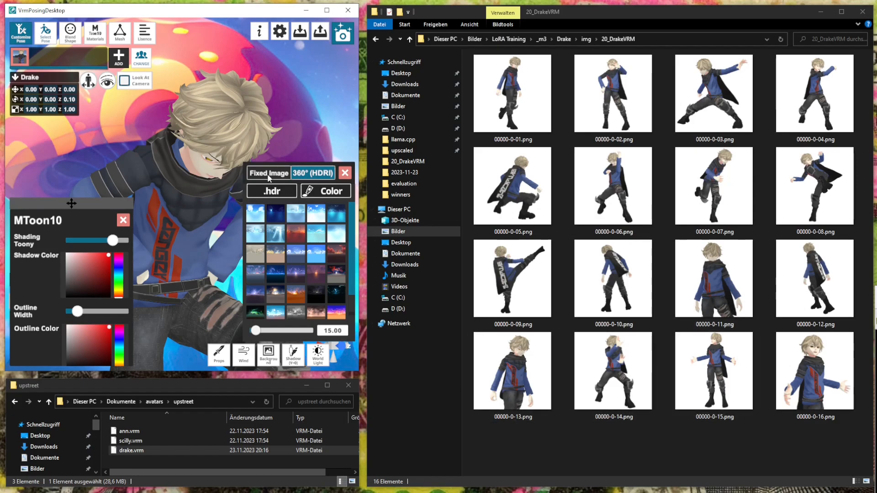
right_drag(270, 174, 227, 164)
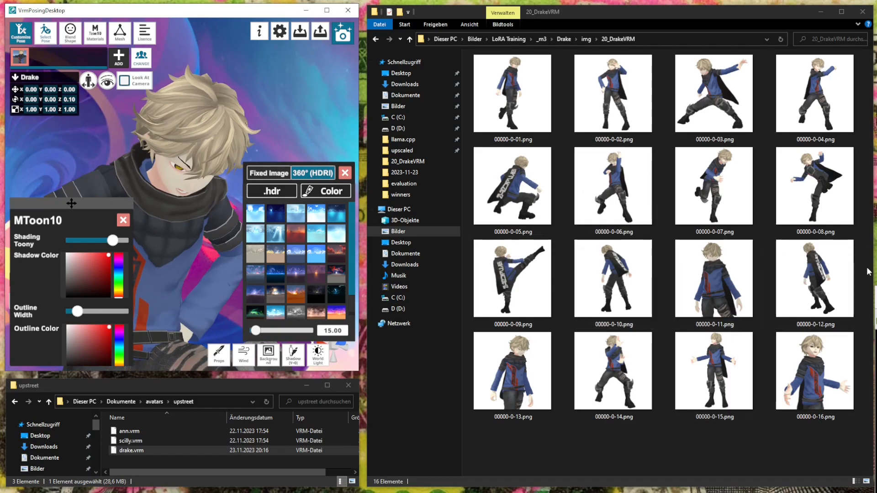
Replace the 360° background with the plain white fixed image and show more of Drake's body
click(267, 361)
click(268, 361)
click(277, 174)
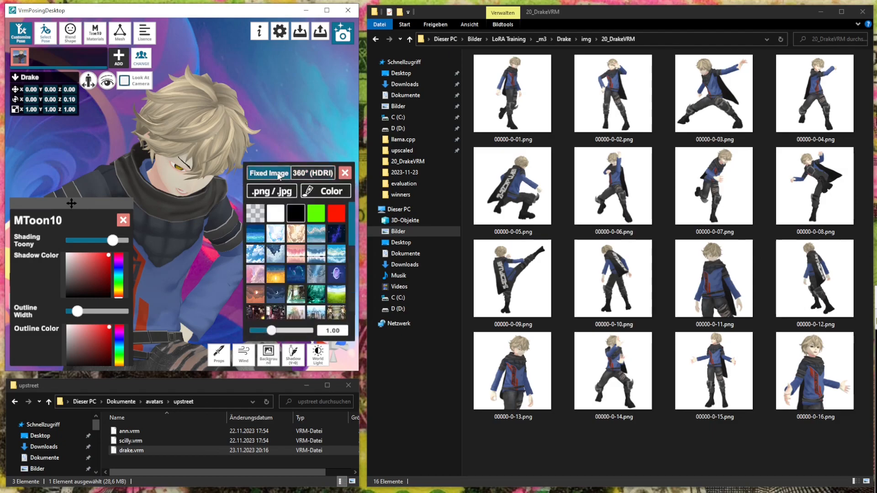
click(275, 211)
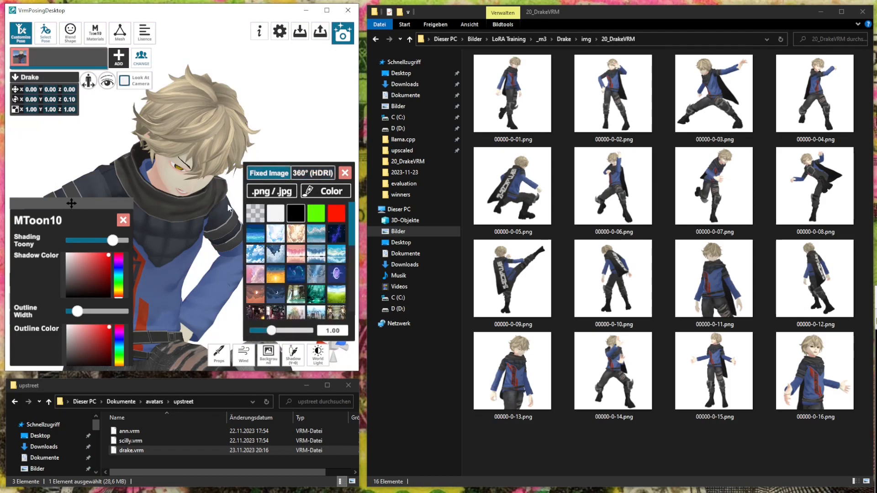
scroll(237, 209, down, 5)
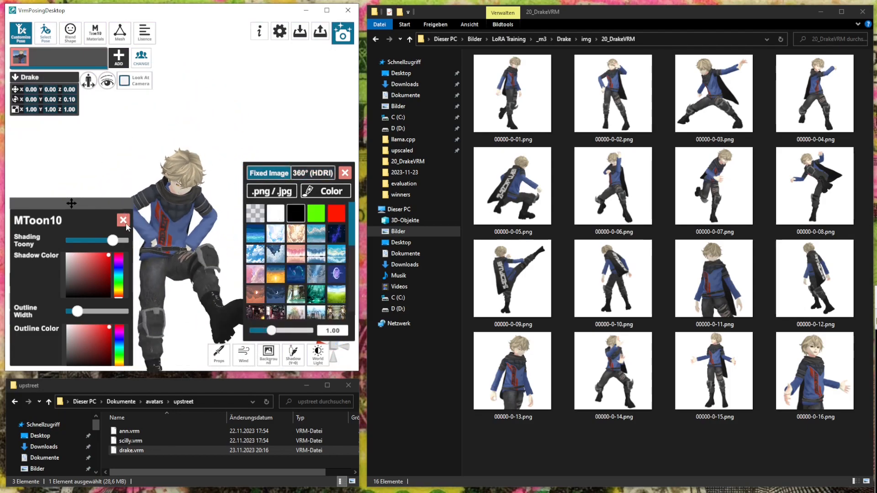
Close the MToon10 material settings, try a standing pose and apply a low crouching pose from the action pose category
click(123, 221)
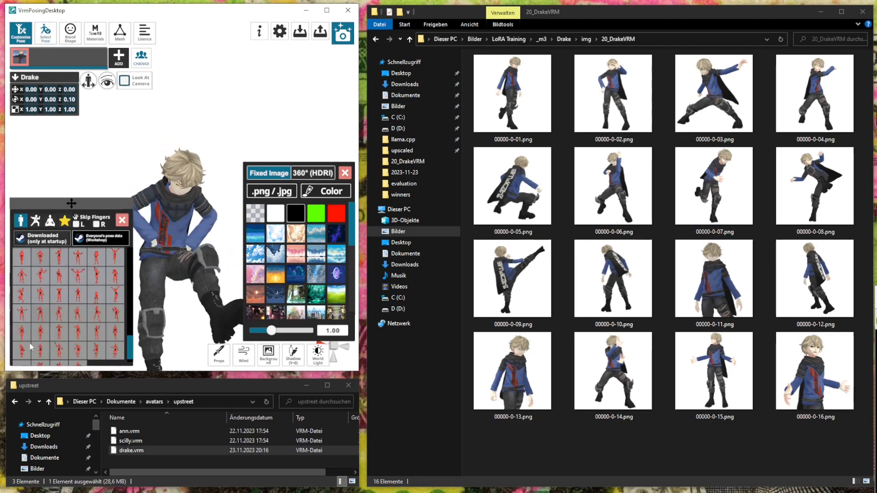
scroll(30, 311, down, 3)
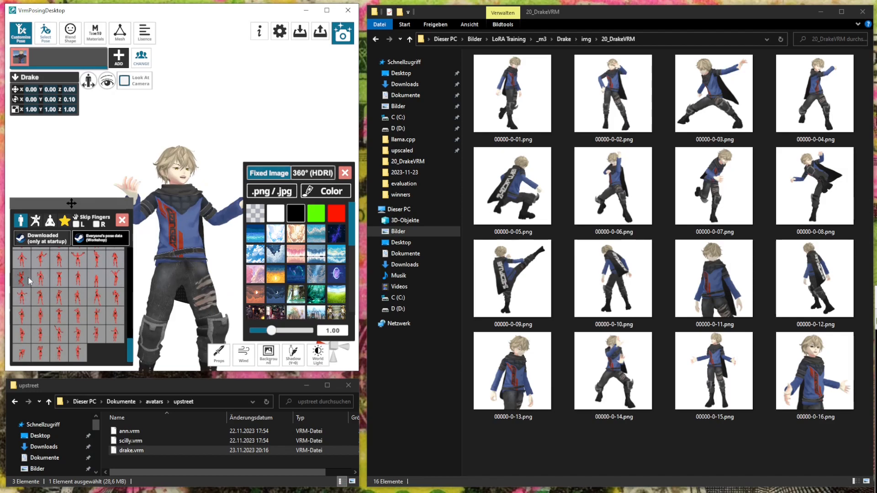
click(28, 281)
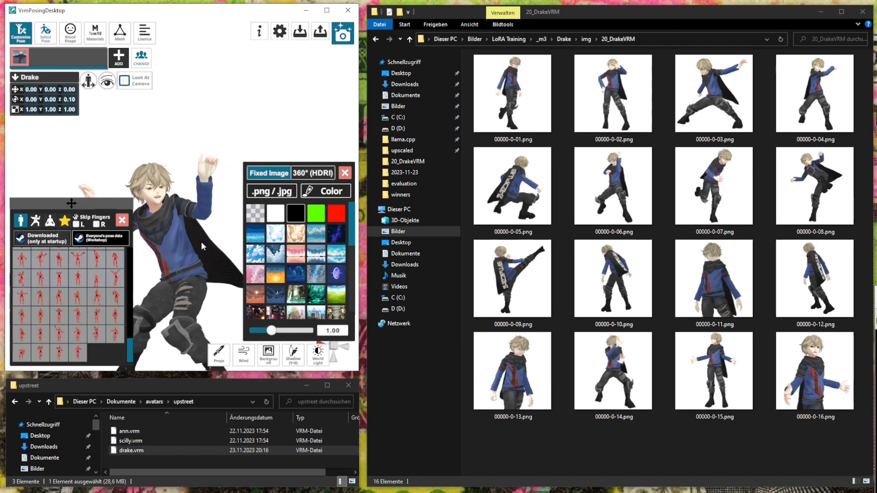
click(35, 221)
click(22, 296)
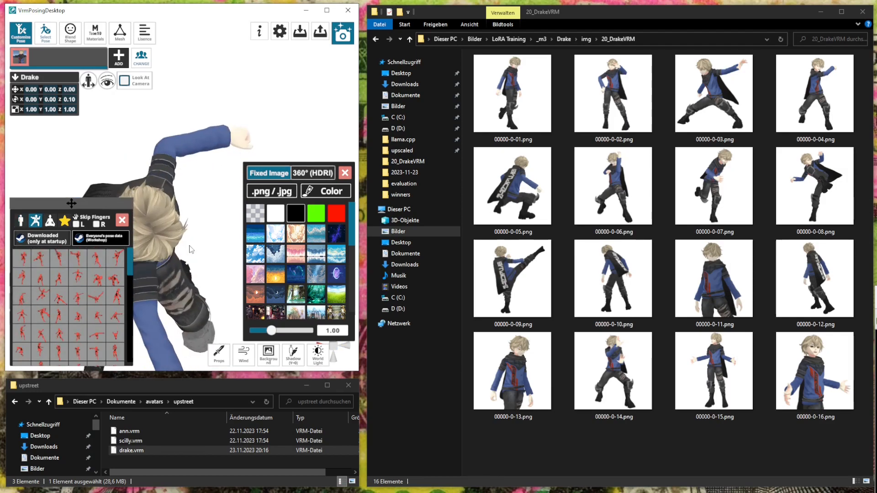
Frame the crouching avatar close up from behind with the cape lettering in view and close the background settings
right_drag(189, 249, 204, 211)
scroll(189, 216, up, 2)
middle_drag(175, 242, 173, 223)
right_drag(173, 220, 242, 178)
click(348, 176)
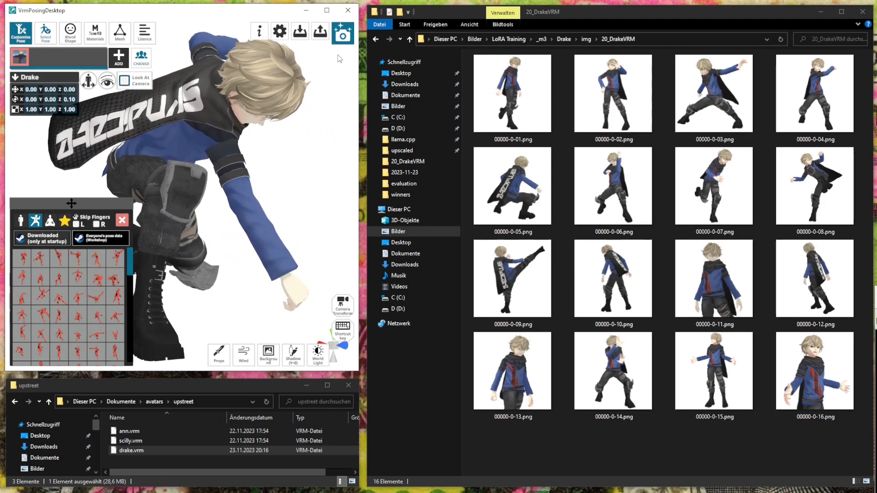
Export the crouching pose as a PNG named 00000-0-18.png in the 20_DrakeVRM folder
click(343, 34)
right_drag(221, 207, 225, 208)
click(336, 202)
click(416, 152)
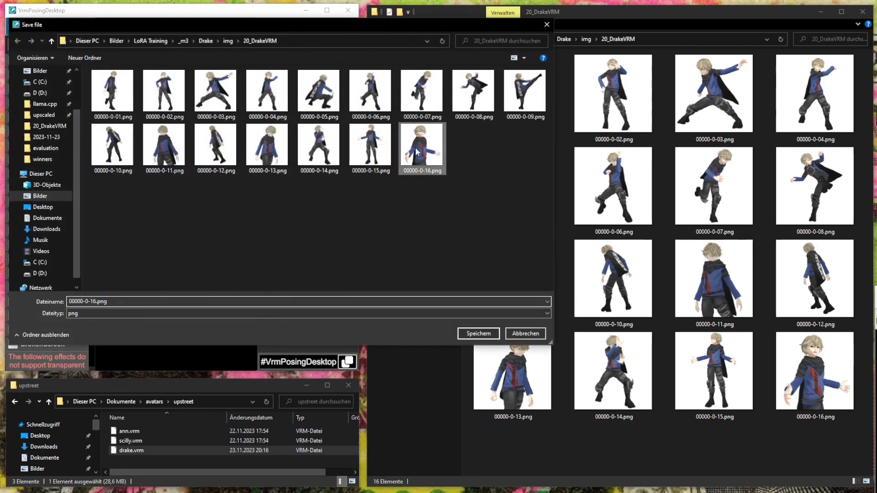
click(97, 302)
click(97, 302)
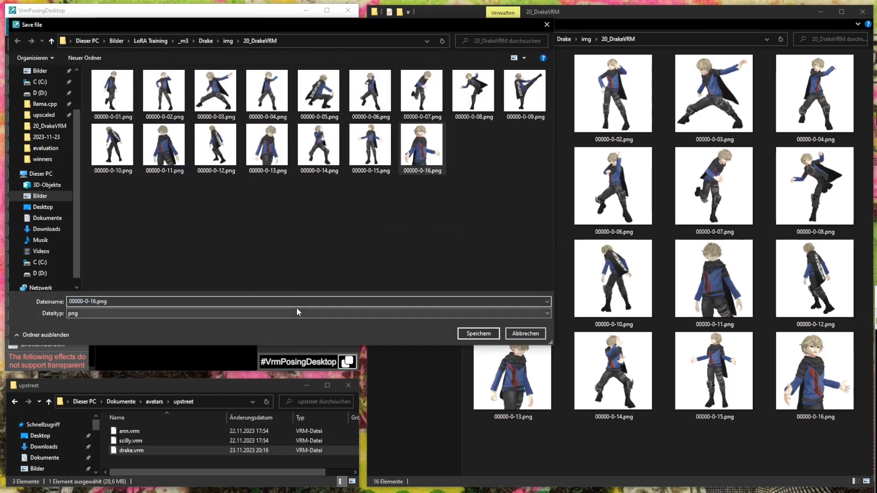
key(BackSpace)
text(9)
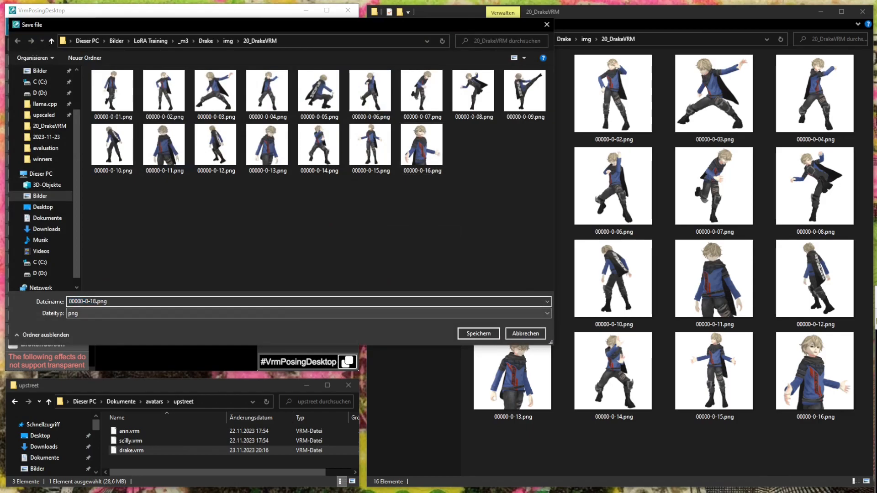
key(Return)
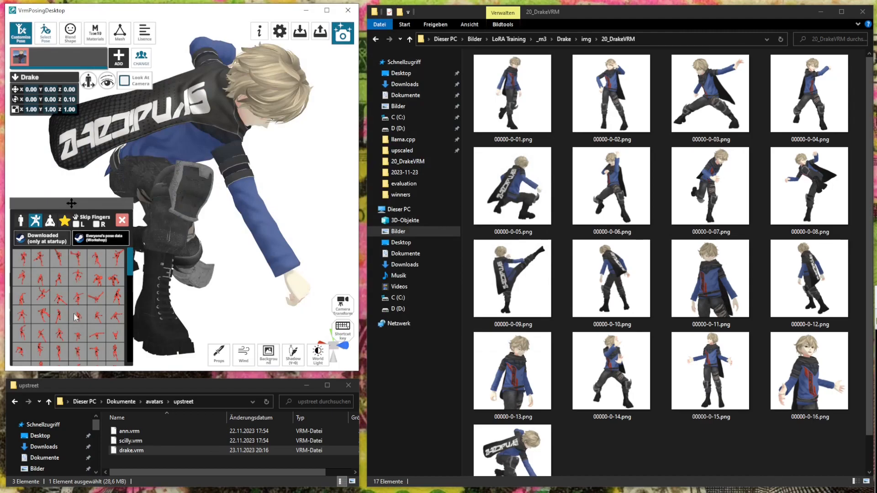
Try several action poses on Drake, including a wide fighting stance, a low leap and a lunge with raised arms
click(79, 298)
scroll(69, 347, down, 1)
scroll(32, 343, down, 1)
click(24, 332)
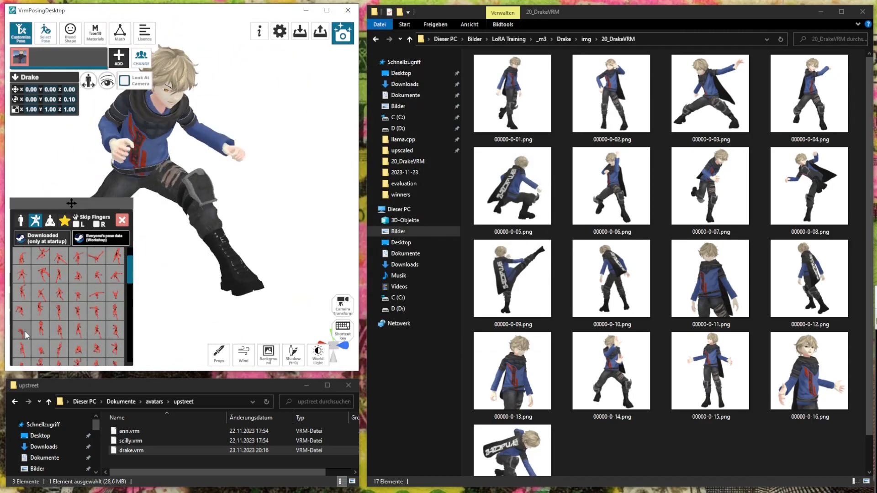
click(79, 349)
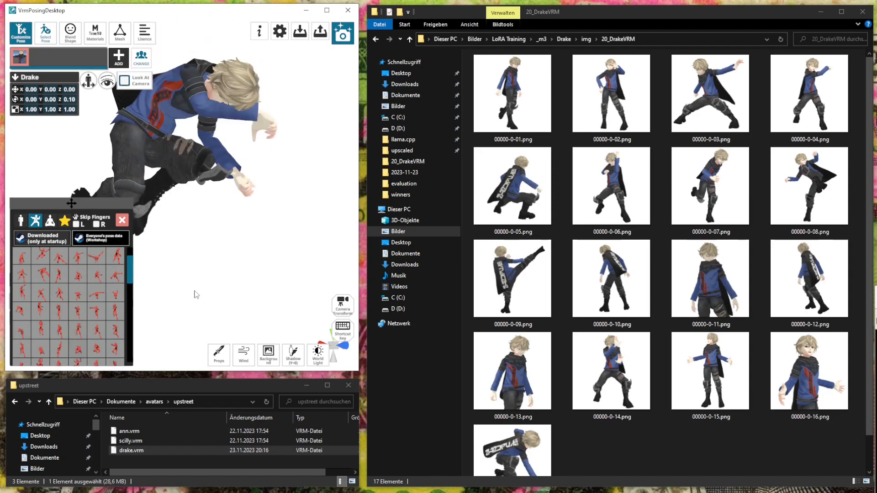
click(116, 350)
right_drag(222, 277, 247, 290)
middle_drag(237, 151, 253, 213)
scroll(110, 308, down, 2)
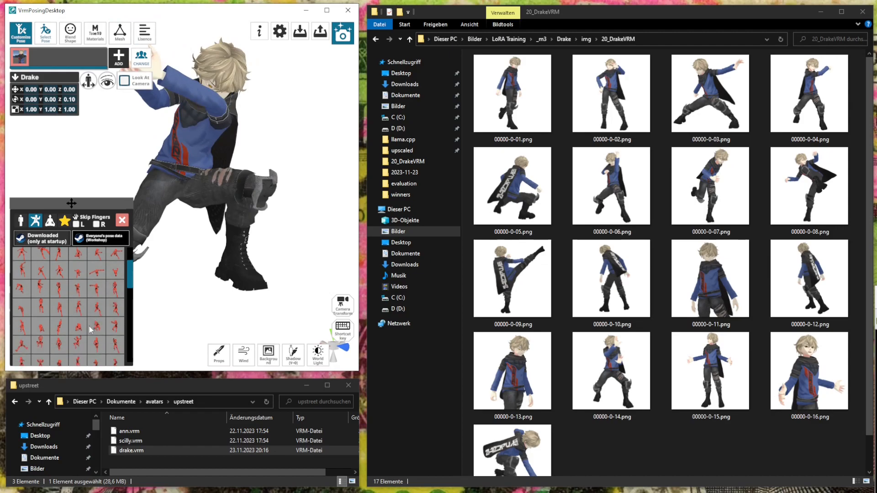
Try a bent-knee action pose with both arms raised overhead and view the whole figure
click(61, 346)
mouse_move(229, 247)
right_down()
mouse_move(223, 237)
mouse_move(258, 243)
mouse_move(214, 254)
right_up()
click(46, 349)
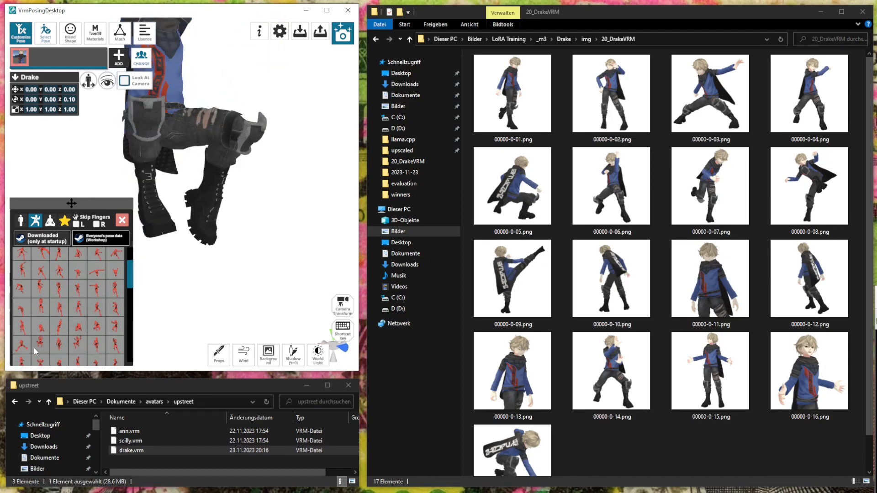
scroll(248, 195, down, 4)
scroll(241, 229, down, 3)
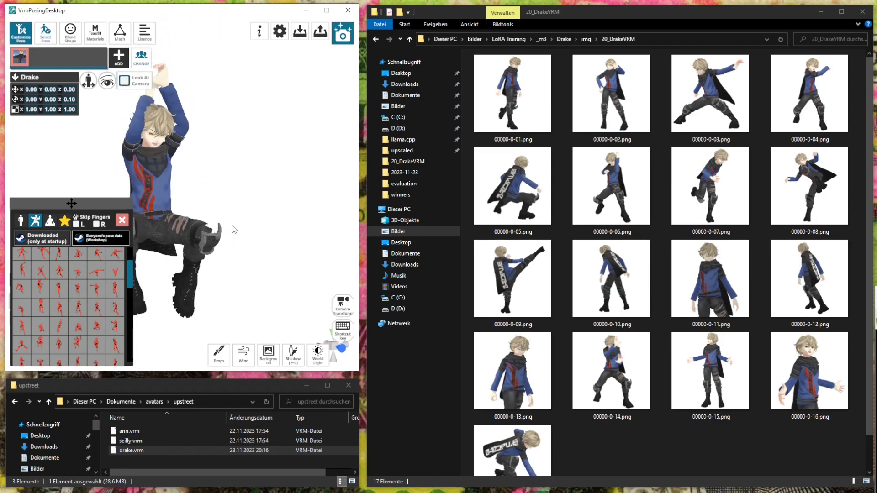
middle_drag(233, 229, 275, 238)
right_drag(275, 238, 226, 265)
scroll(75, 314, down, 1)
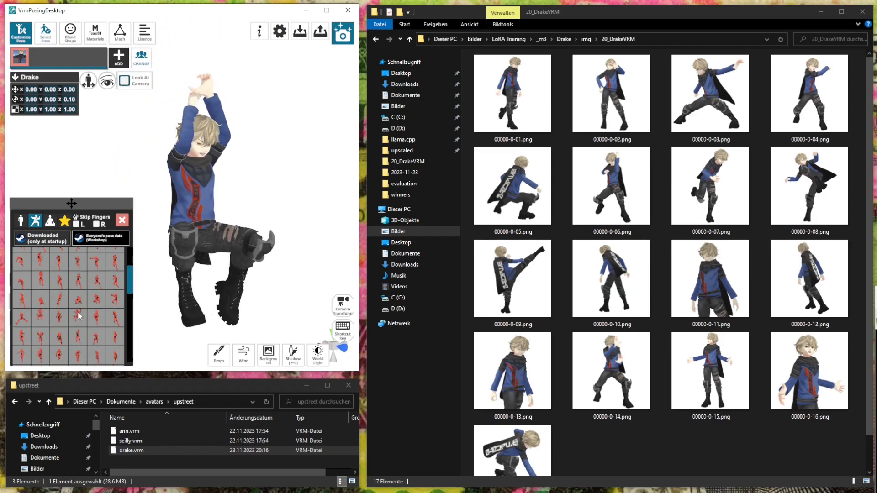
Apply the running action pose with one leg lifted behind and frame Drake closer from the front
click(95, 339)
click(41, 339)
click(20, 358)
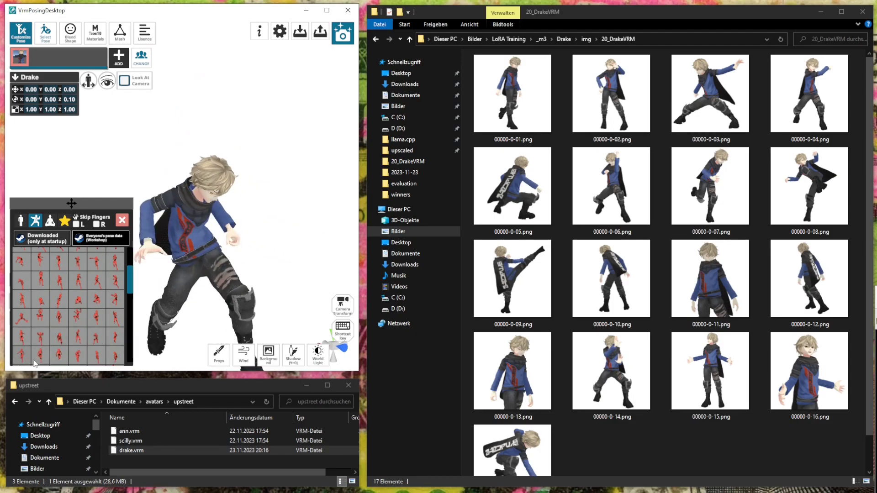
click(39, 359)
middle_drag(205, 285, 198, 257)
scroll(198, 267, up, 3)
right_drag(253, 265, 242, 266)
scroll(243, 265, up, 2)
scroll(235, 259, down, 1)
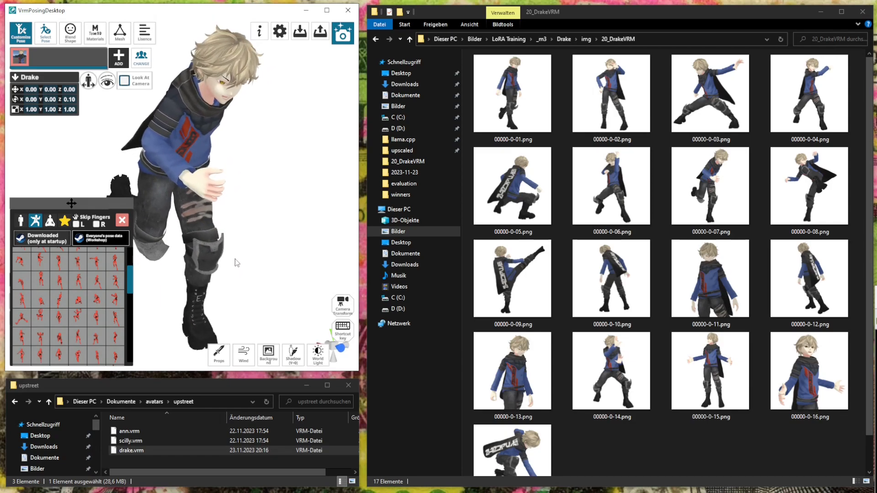
Adjust Drake's mouth expression by setting aa, ou and ee to 0.00 and ih to 0.20
click(70, 33)
mouse_move(78, 270)
mouse_down()
mouse_move(70, 270)
mouse_move(73, 286)
mouse_move(61, 287)
mouse_move(73, 259)
mouse_up()
scroll(68, 286, up, 1)
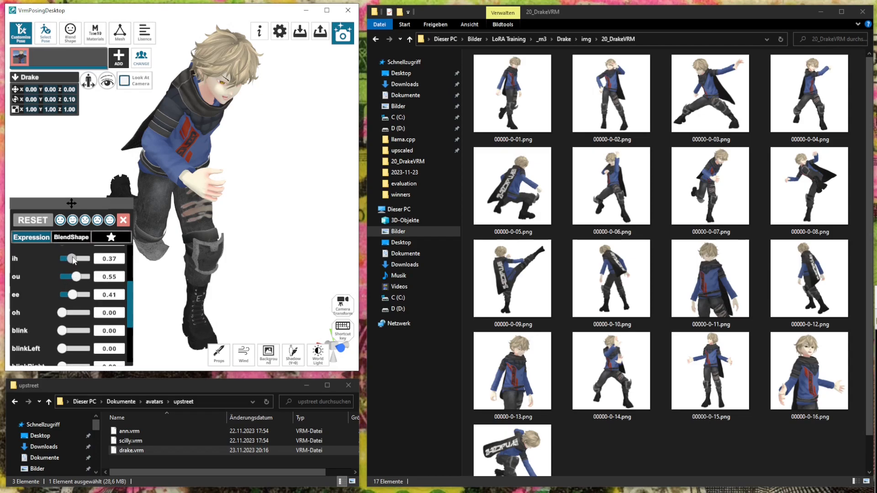
scroll(71, 264, up, 1)
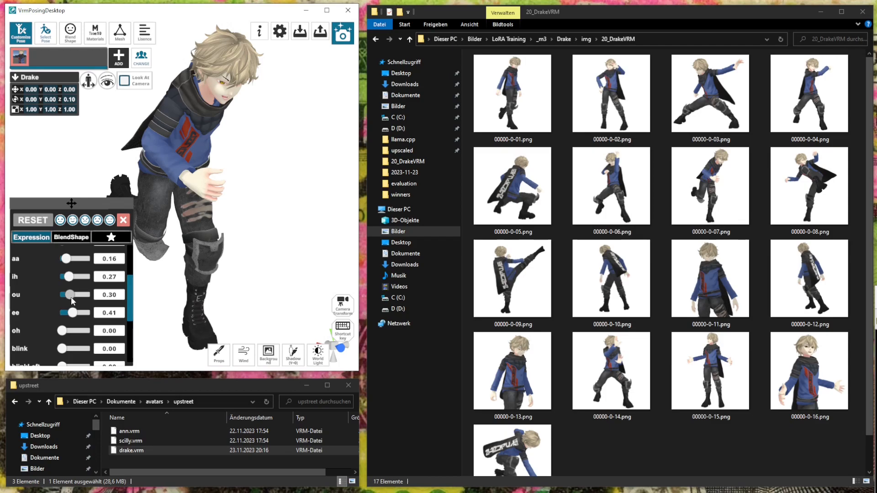
drag(70, 296, 65, 260)
drag(70, 314, 65, 316)
Frame the full running figure from a new front angle and open the image export settings
scroll(235, 213, up, 3)
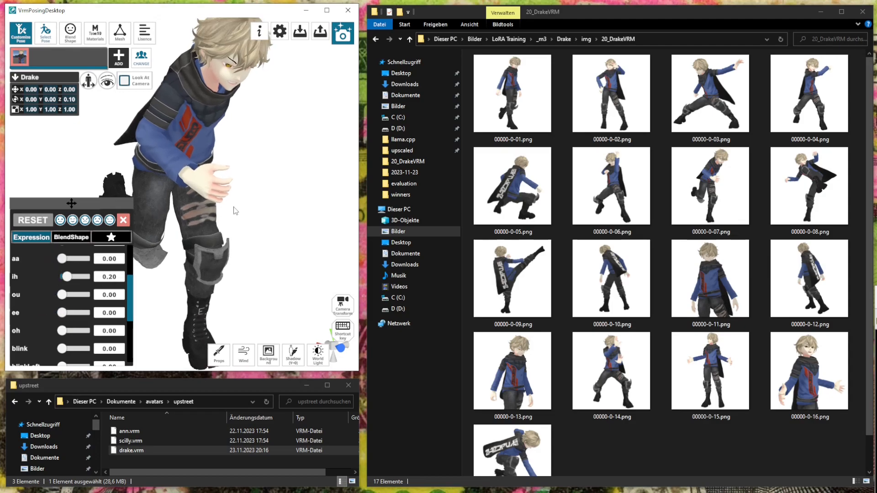
scroll(228, 215, up, 3)
scroll(228, 218, down, 4)
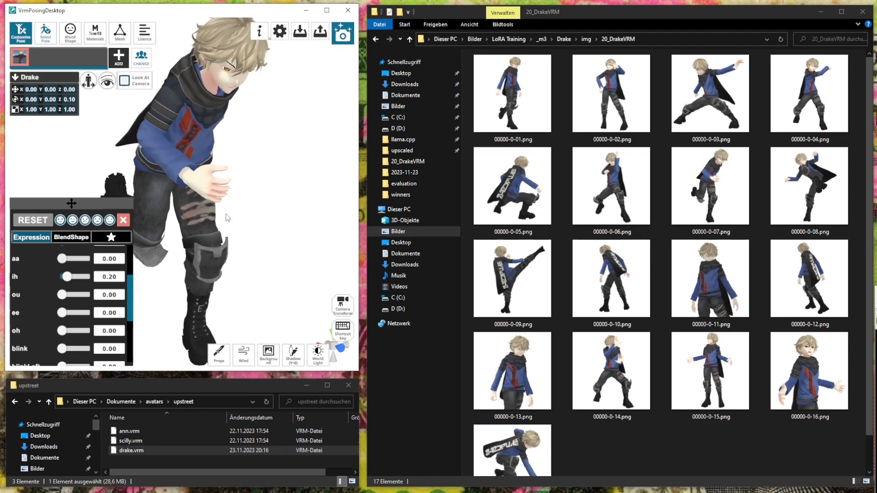
right_drag(227, 212, 228, 204)
middle_drag(228, 205, 226, 208)
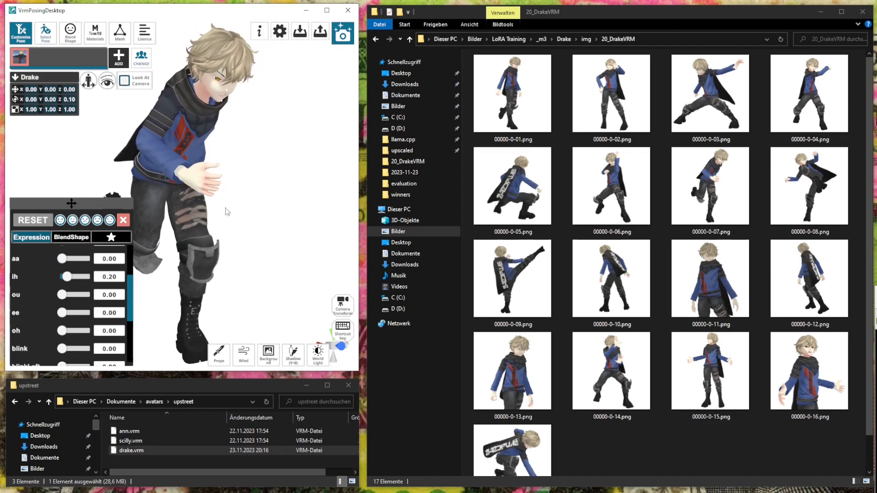
right_drag(224, 213, 191, 204)
middle_drag(191, 204, 206, 204)
scroll(211, 209, up, 1)
scroll(211, 207, up, 1)
scroll(207, 205, up, 1)
click(348, 41)
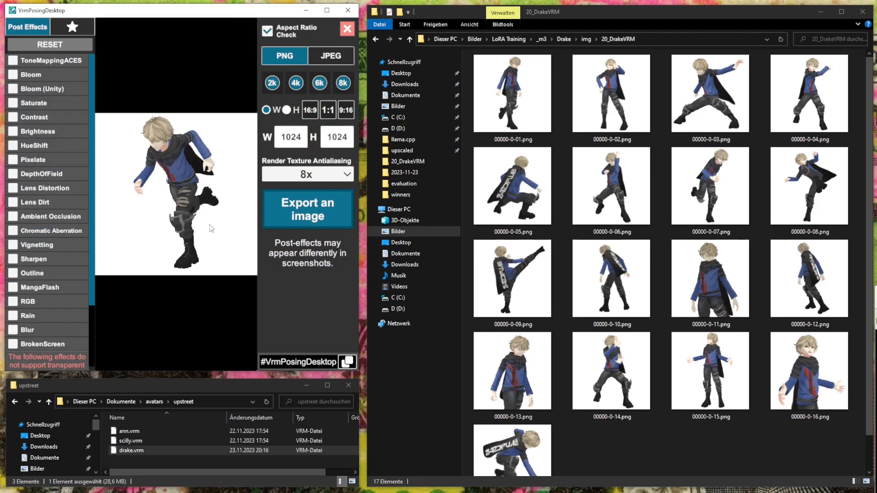
Export the running pose as 00000-0-18.png in the 20_DrakeVRM folder
click(322, 195)
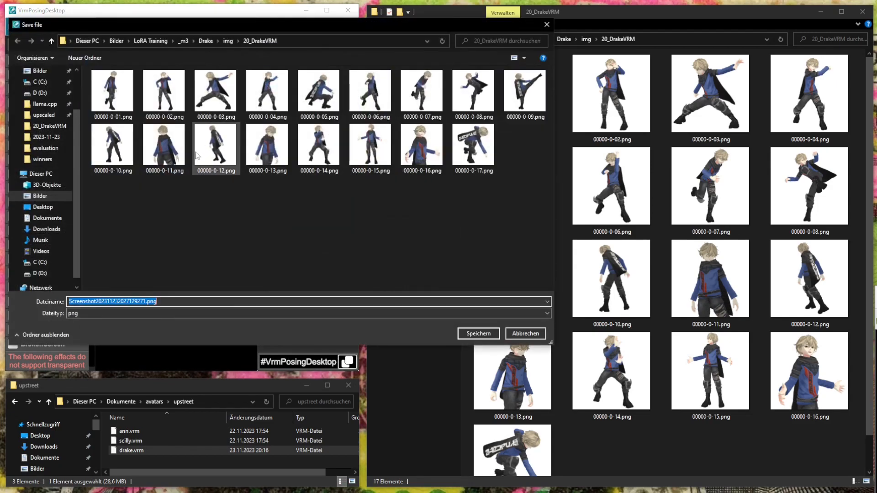
click(462, 158)
click(95, 301)
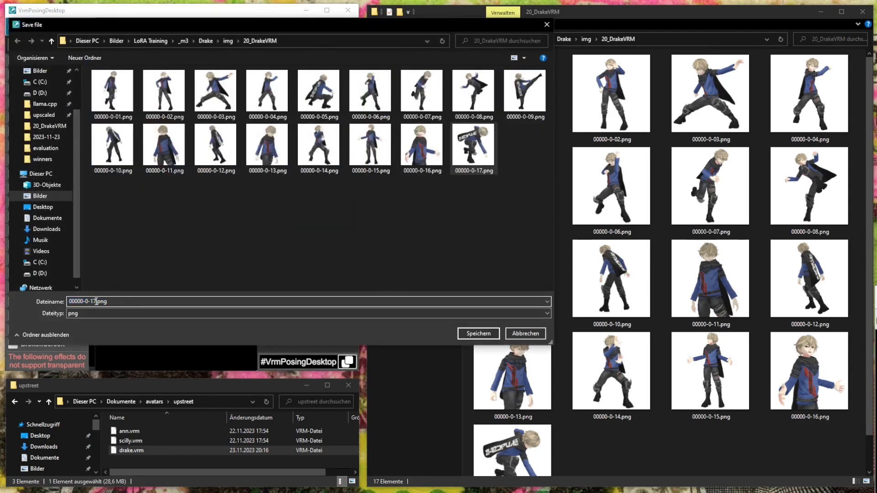
key(Return)
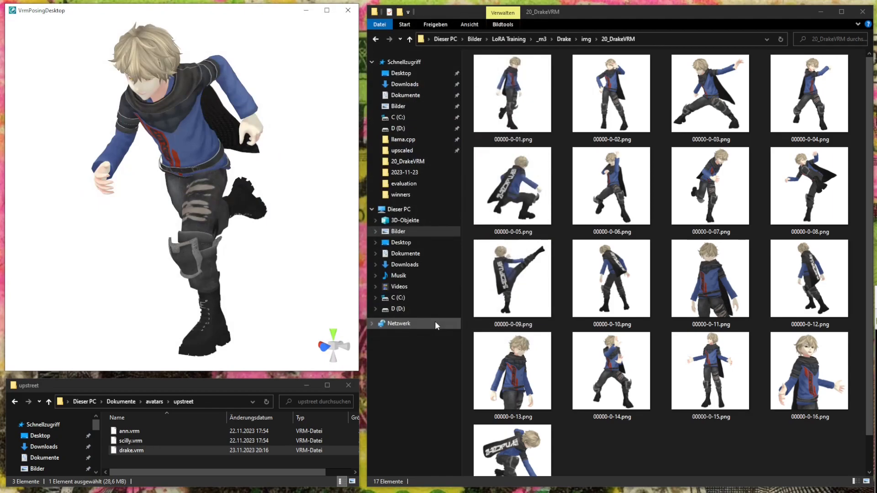
Turn off Look At Camera for Drake and enable the eye target handle, with the whole running figure framed
right_drag(151, 196, 223, 197)
scroll(222, 196, up, 1)
click(124, 82)
scroll(218, 178, down, 3)
scroll(201, 206, up, 2)
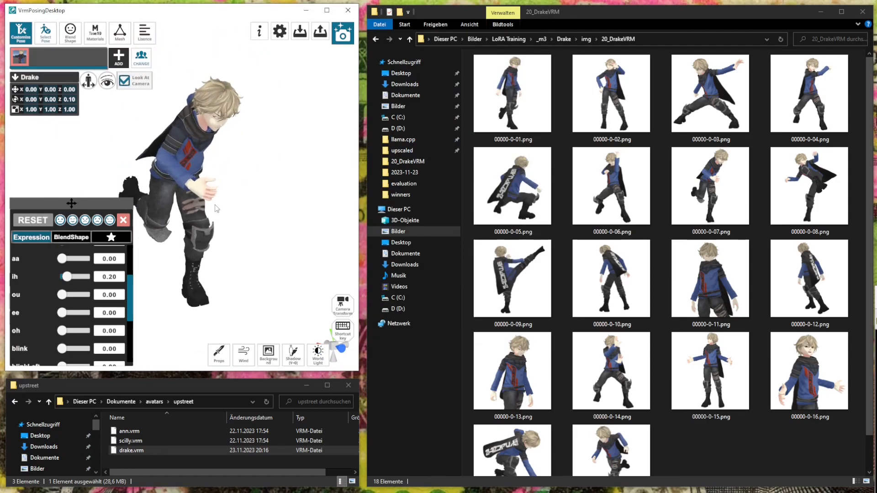
click(124, 81)
click(107, 81)
scroll(245, 172, down, 3)
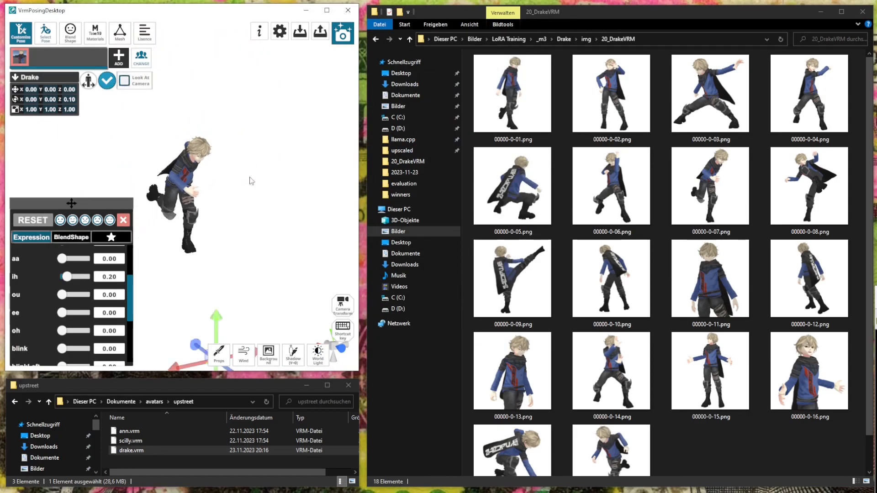
Move the eye target away from Drake's body so it sits out in front of his hands
scroll(220, 197, up, 10)
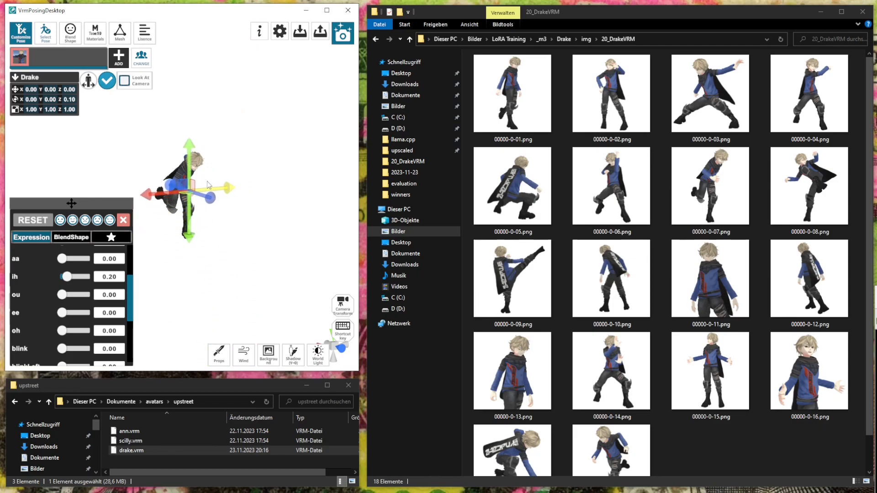
scroll(219, 191, up, 3)
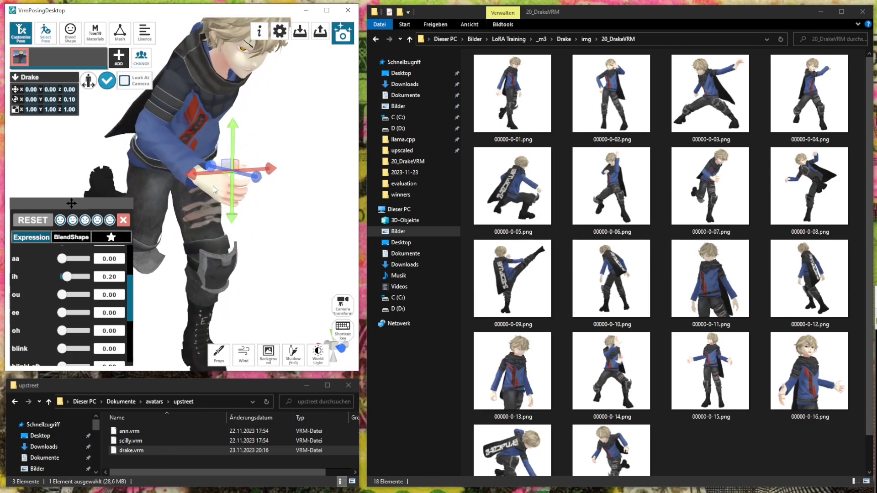
mouse_move(233, 133)
mouse_down()
mouse_move(234, 60)
mouse_move(240, 320)
mouse_move(234, 147)
mouse_up()
drag(212, 190, 266, 184)
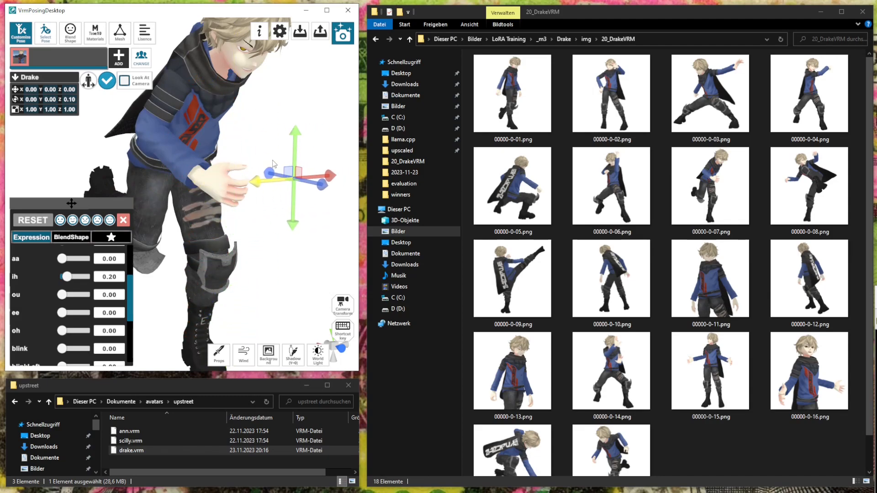
Apply the wide fighting stance with one forearm raised before the face from the pose library and frame the figure
click(44, 36)
scroll(21, 287, down, 1)
click(56, 256)
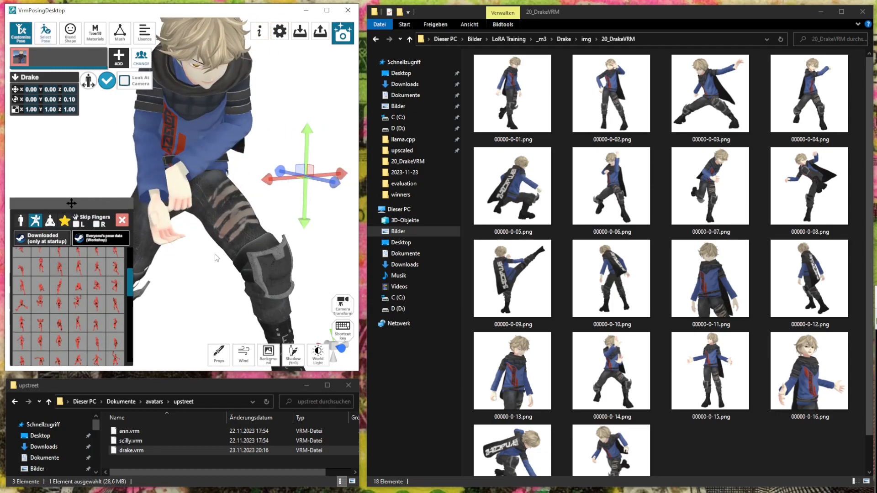
click(78, 267)
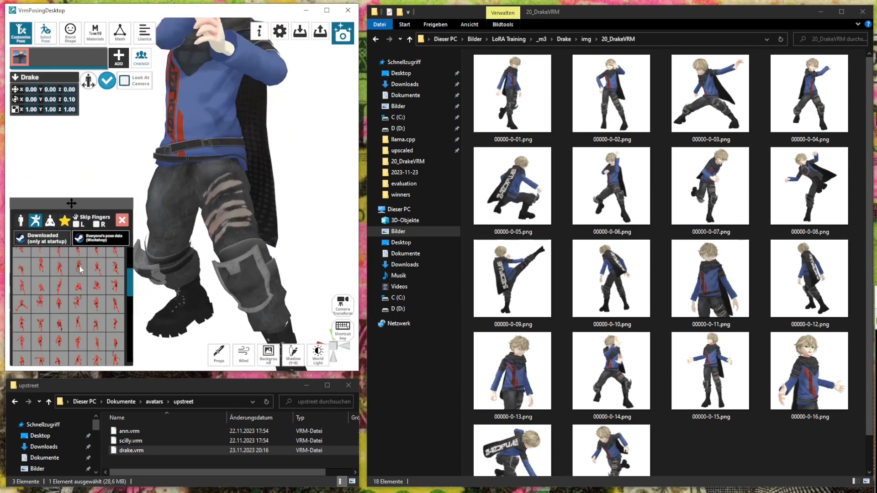
scroll(237, 226, down, 5)
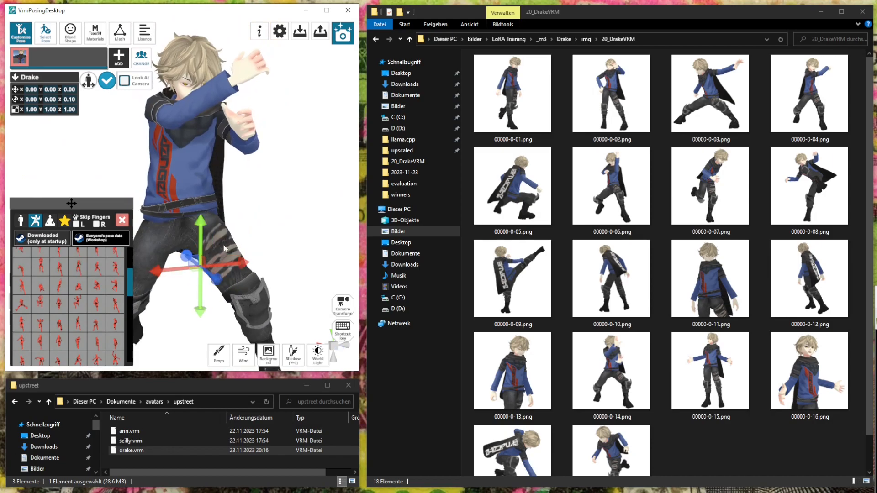
scroll(257, 221, down, 3)
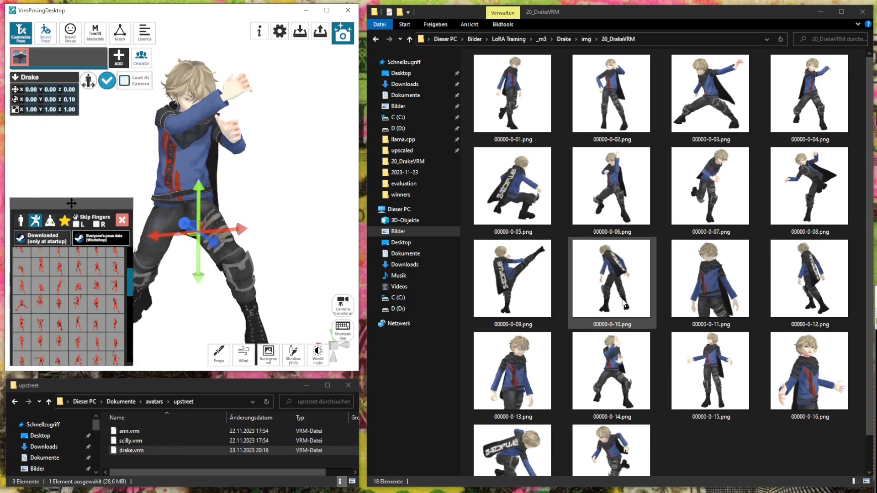
Switch to the 20_DrakeVRM folder window and shrink its thumbnails so every exported image fits in view
click(676, 421)
ctrl+scroll(678, 424, down, 1)
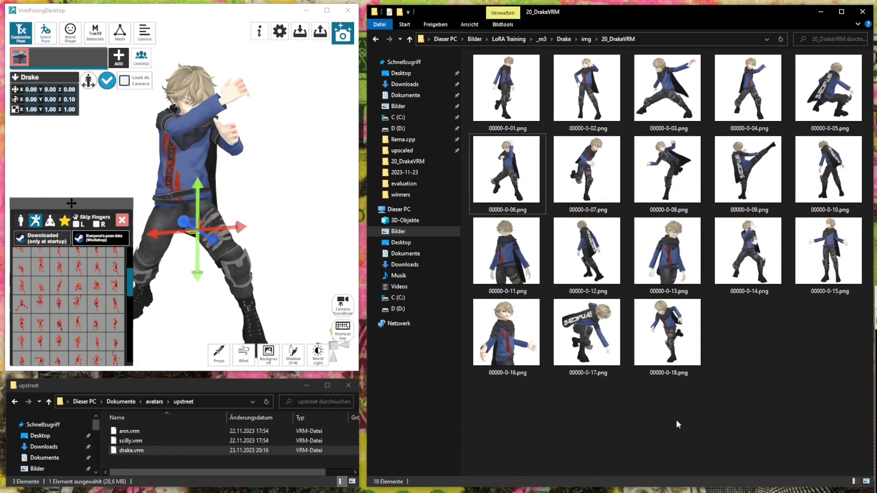
Turn the view behind Drake and hide the eye target handle
click(242, 180)
right_drag(242, 181, 219, 258)
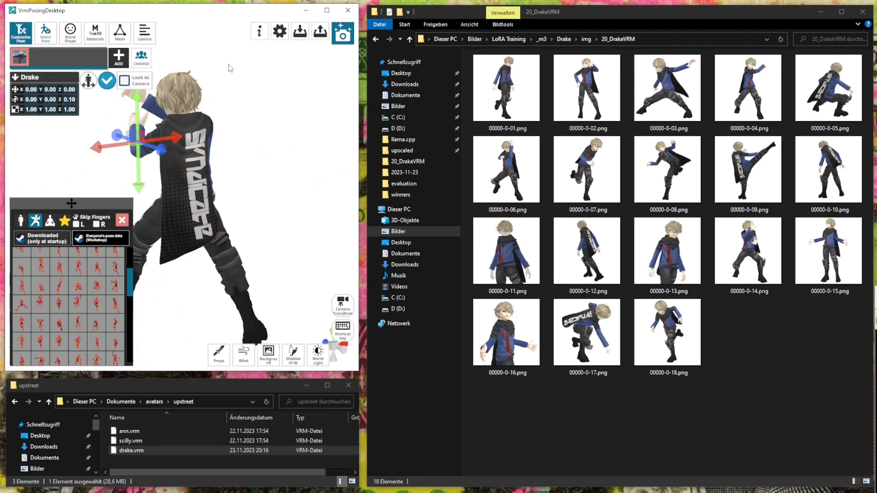
click(108, 87)
right_drag(191, 210, 208, 220)
Frame the fighting stance from behind with the cape lettering in view and open the image export settings
scroll(208, 220, down, 2)
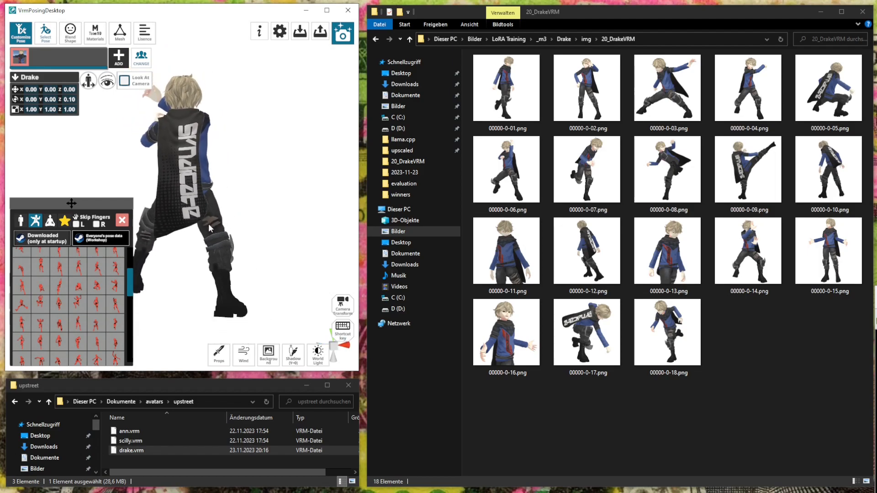
scroll(208, 223, up, 2)
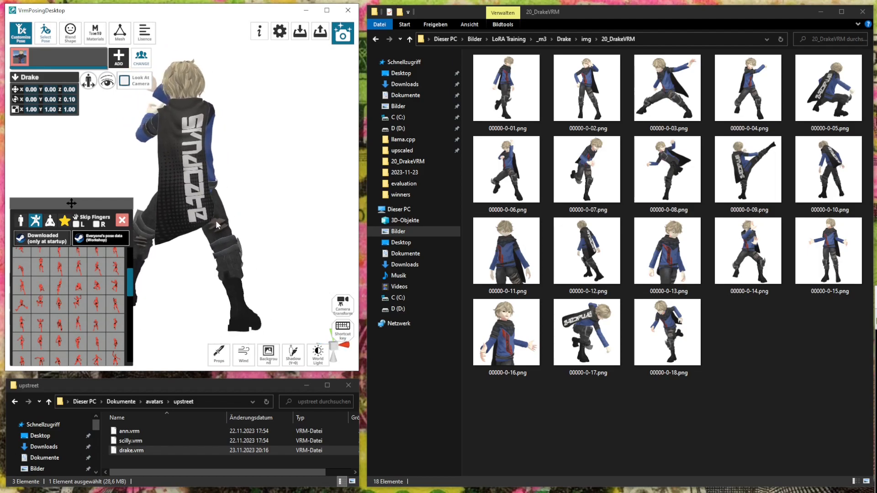
scroll(213, 220, up, 3)
scroll(213, 221, down, 2)
scroll(233, 229, down, 1)
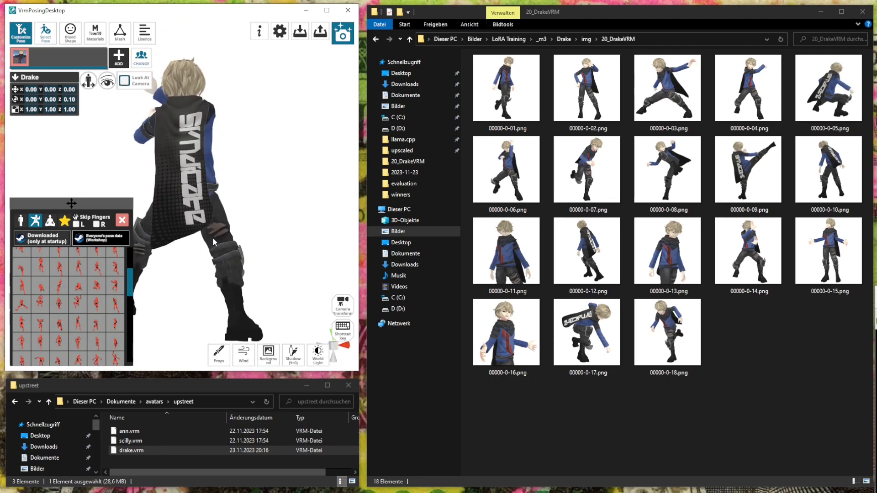
scroll(220, 238, up, 2)
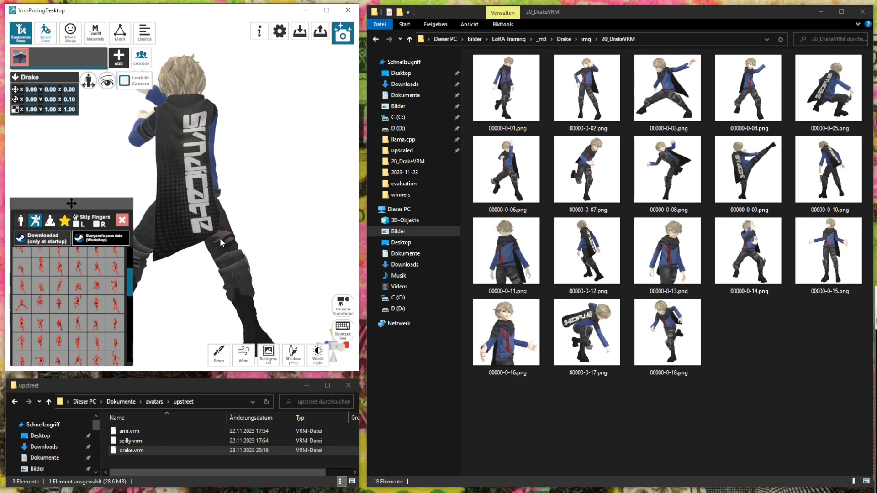
click(342, 40)
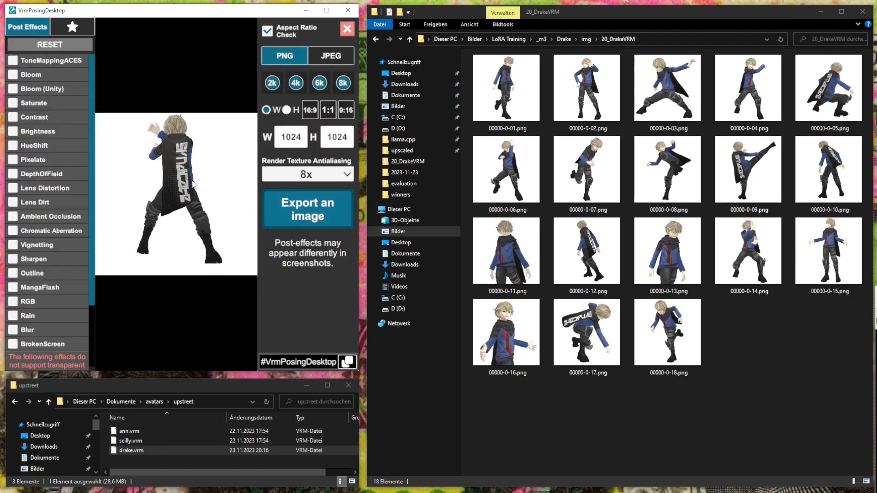
scroll(182, 174, up, 2)
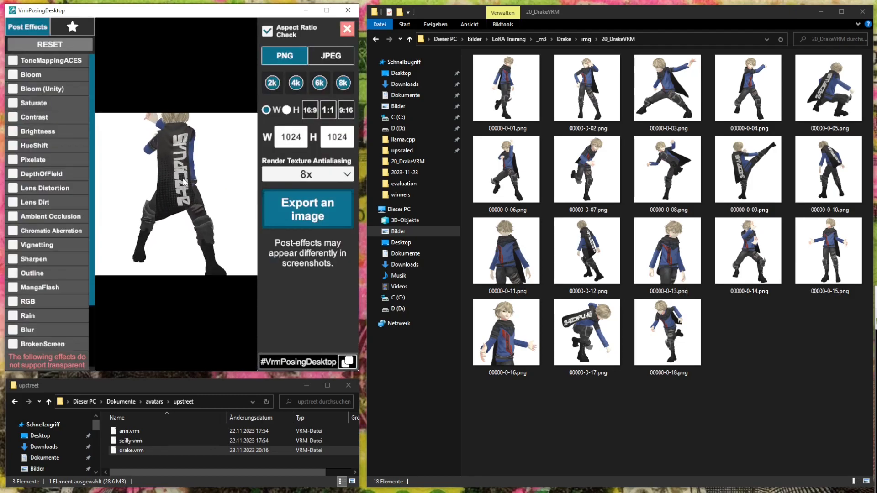
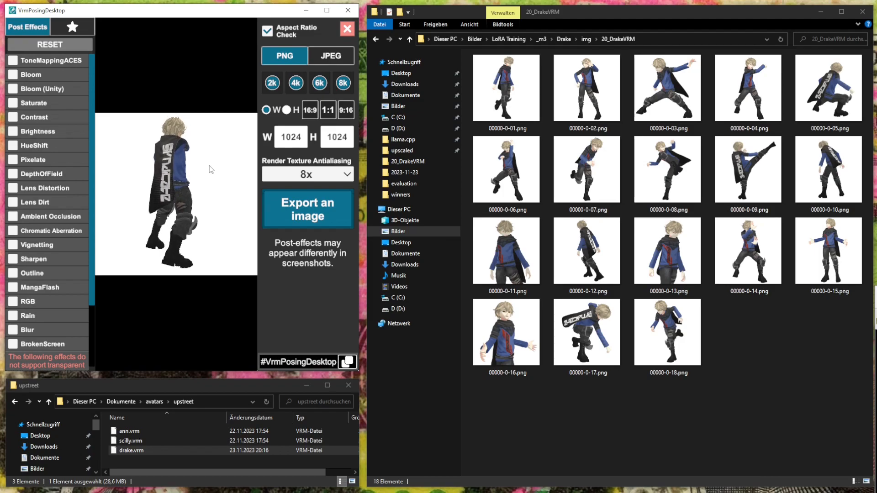
Export the rear three-quarter view as 00000-0-19.png in the 20_DrakeVRM folder
click(307, 206)
click(525, 146)
click(94, 302)
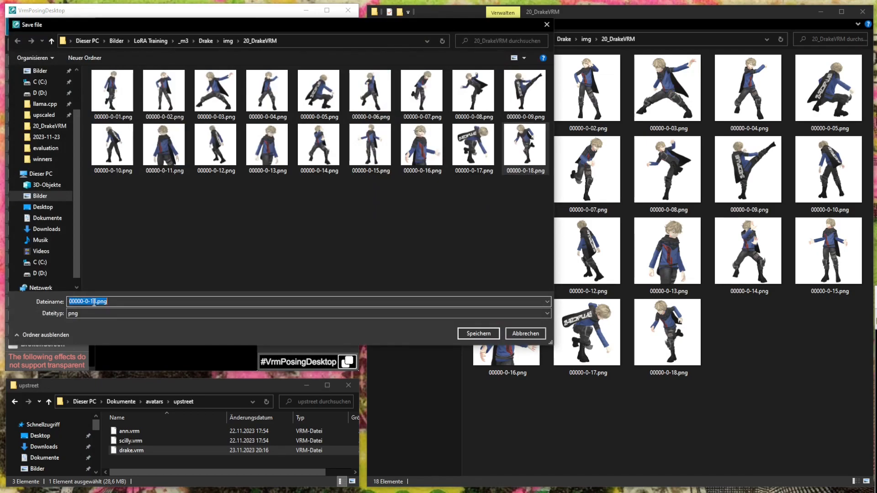
key(BackSpace)
text(7)
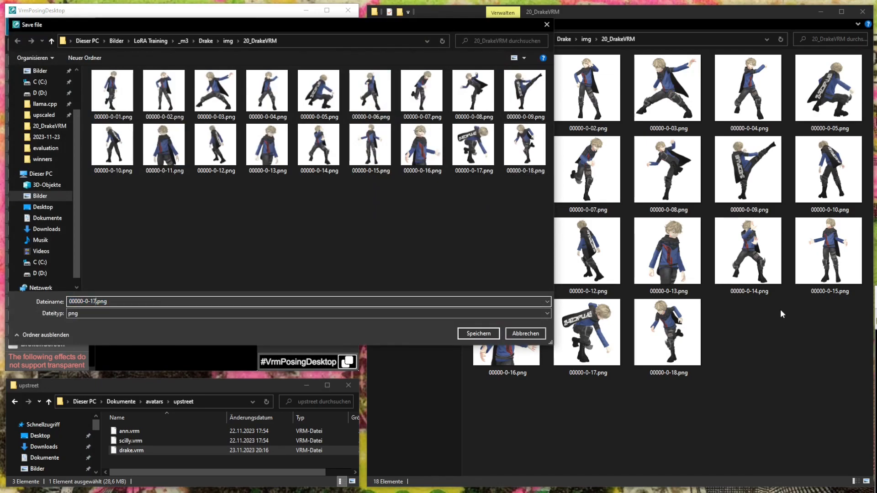
key(BackSpace)
text(9)
key(Return)
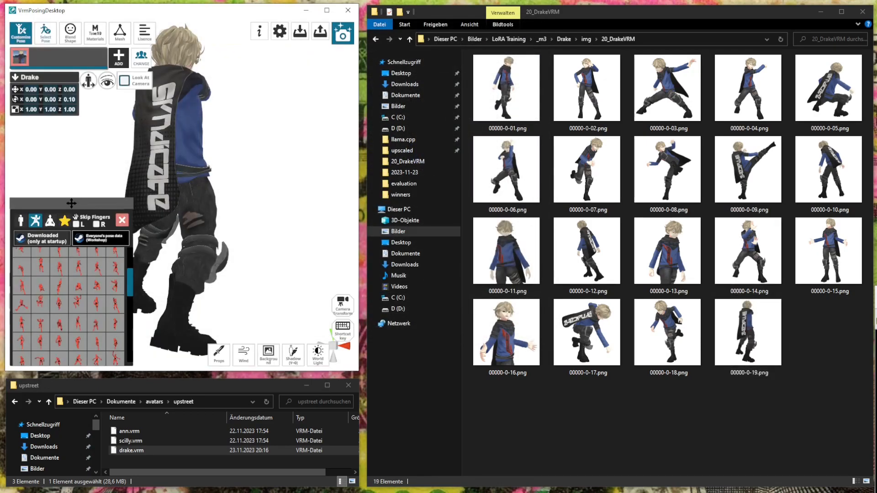
Try several running and lunging poses, including one leg kicked back, while viewing Drake from behind
click(25, 330)
right_drag(154, 278, 229, 269)
click(64, 323)
right_drag(111, 294, 154, 262)
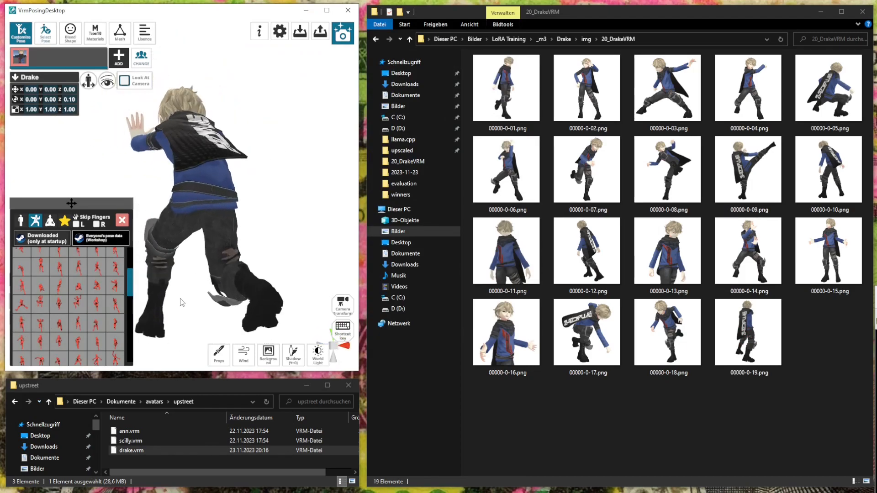
click(29, 349)
right_drag(153, 297, 202, 294)
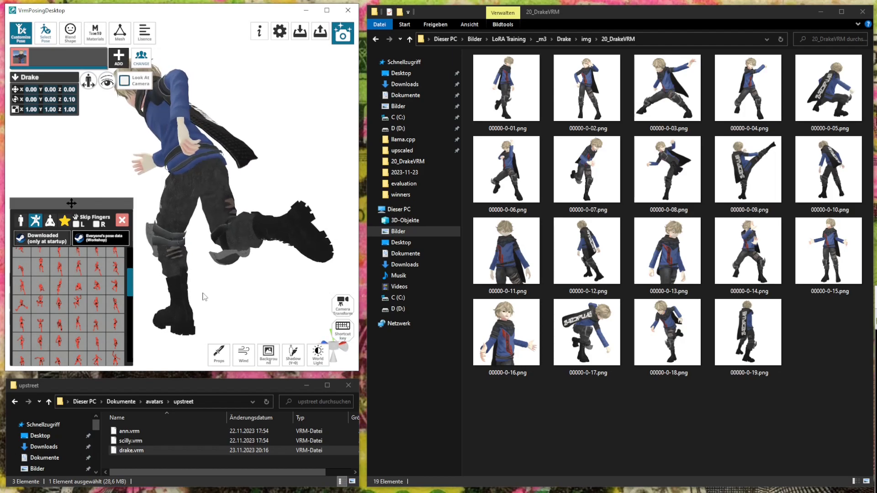
scroll(98, 314, down, 2)
Try further action poses and view the forward-leaning wide lunge from the front
click(37, 343)
right_drag(144, 291, 312, 276)
click(80, 343)
click(90, 341)
scroll(63, 324, down, 1)
click(60, 343)
click(41, 343)
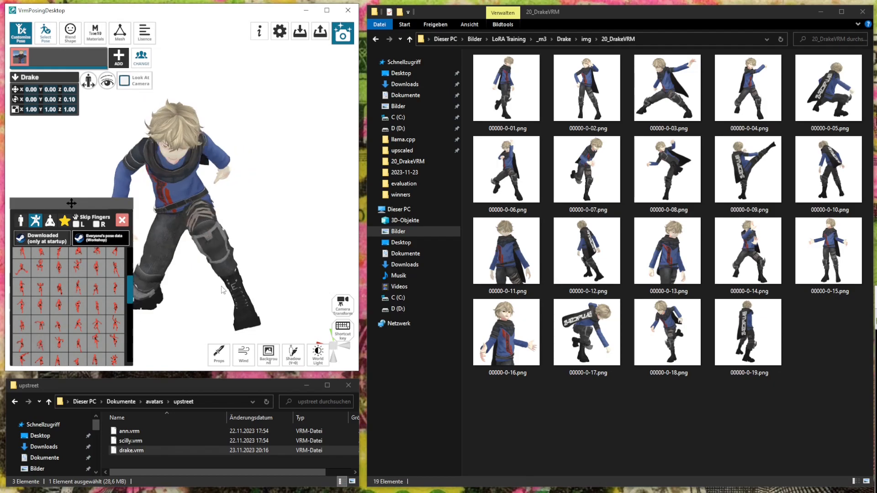
Try more acrobatic poses further down the library, including the backward bend with both arms extended
scroll(103, 333, down, 2)
click(85, 332)
mouse_move(200, 266)
right_down()
mouse_move(237, 249)
mouse_move(229, 235)
mouse_move(172, 235)
mouse_move(212, 253)
mouse_move(194, 256)
right_up()
scroll(197, 258, up, 2)
middle_drag(229, 218, 236, 249)
click(93, 335)
scroll(107, 330, down, 2)
click(72, 348)
click(60, 352)
click(41, 348)
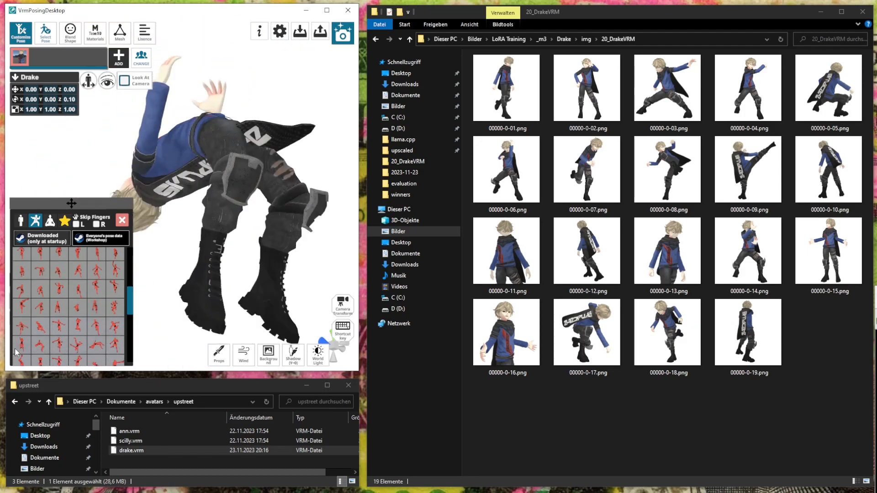
Try the striding pose with one arm bent beside the head, followed by poses further down the library
click(42, 332)
click(24, 345)
scroll(40, 333, down, 3)
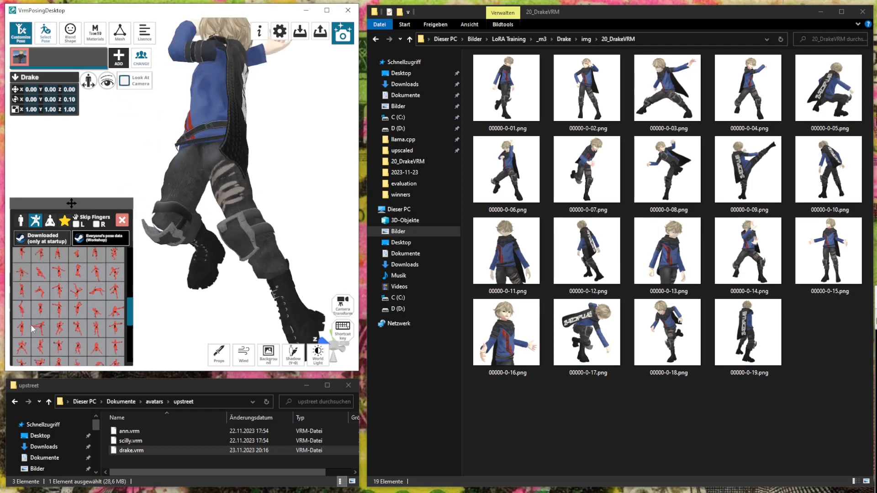
click(26, 332)
click(39, 332)
Try a leaping pose with one arm raised and frame Drake from the front
right_drag(187, 264, 97, 229)
right_drag(223, 237, 22, 343)
click(51, 348)
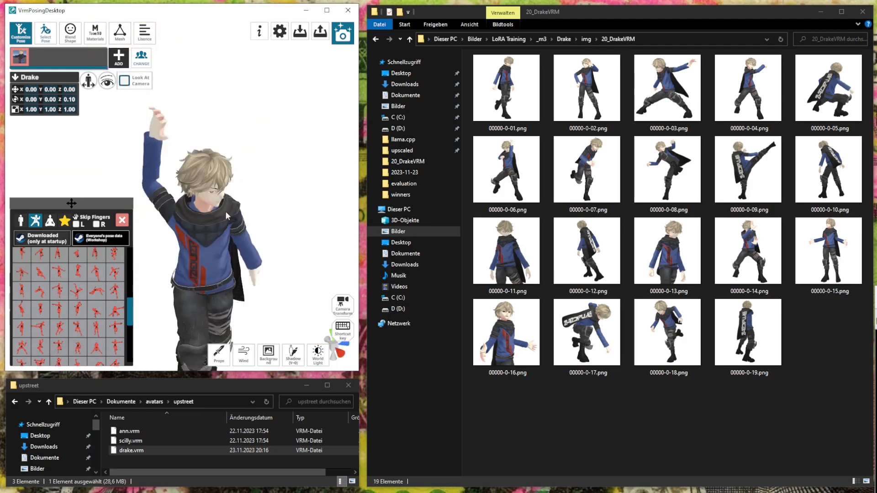
scroll(216, 214, up, 3)
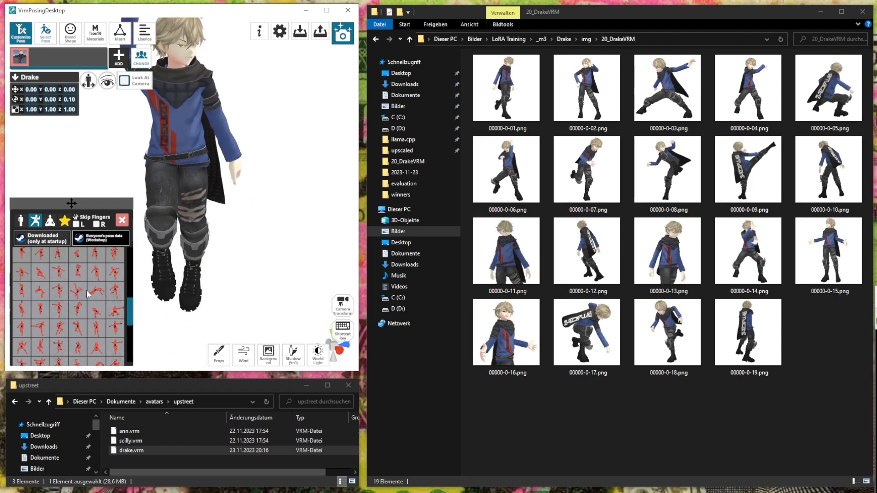
Examine the leaping pose from behind and from the front side
mouse_move(216, 215)
right_down()
mouse_move(178, 215)
mouse_move(244, 210)
mouse_move(205, 215)
right_up()
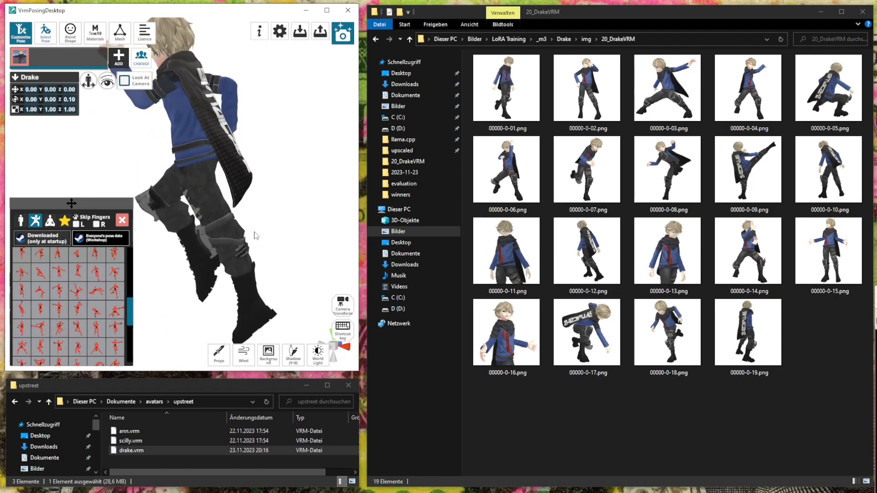
right_drag(254, 232, 148, 186)
right_drag(280, 187, 164, 172)
scroll(28, 322, down, 3)
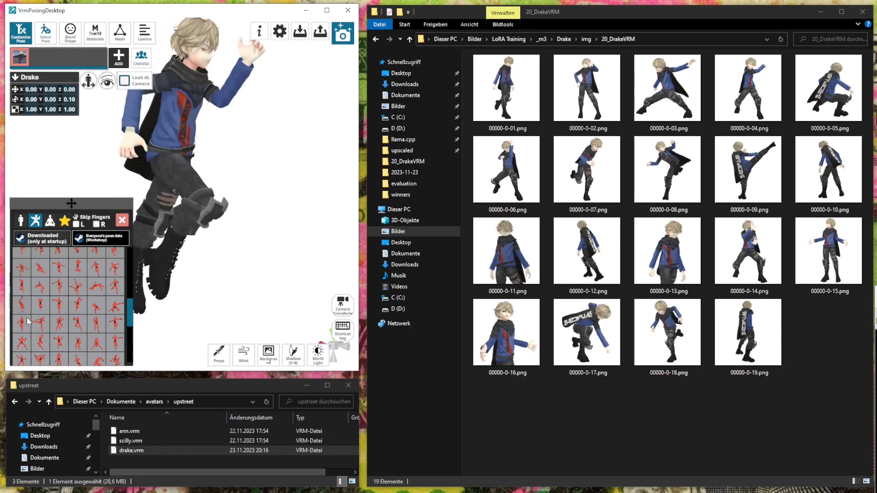
Try the bent-forward pose with lowered arms, then apply the upside-down handstand pose with one leg bent
click(39, 333)
right_drag(215, 185, 170, 227)
click(103, 335)
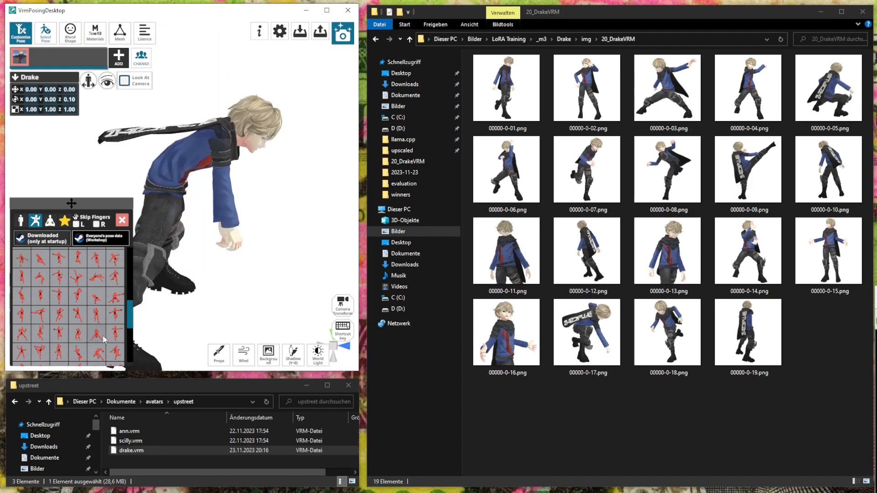
click(94, 351)
click(76, 350)
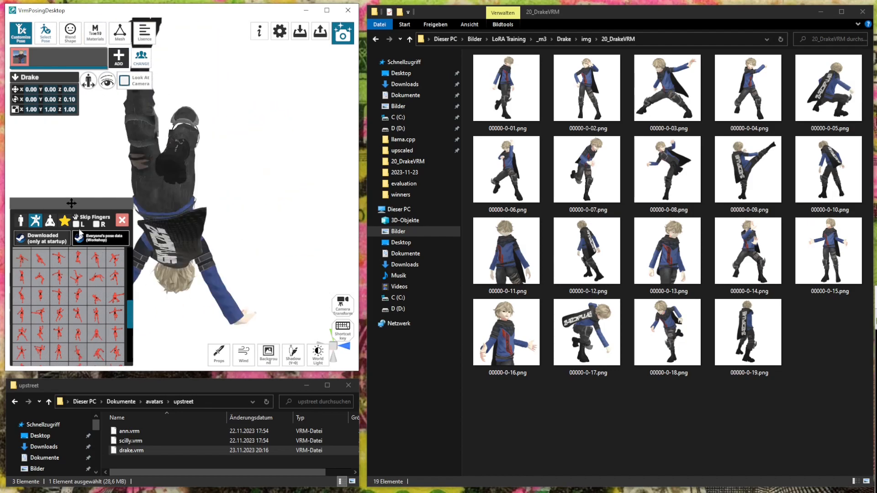
Switch the pose library to the sitting and floor poses and try several, including one leaning forward on both hands
click(50, 221)
click(55, 341)
click(24, 347)
right_drag(309, 274, 261, 275)
click(119, 296)
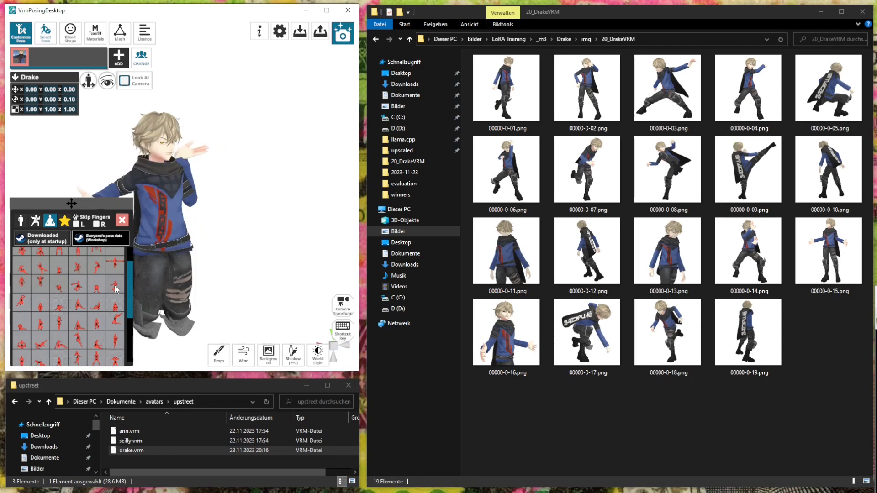
click(100, 291)
scroll(79, 342, down, 2)
scroll(87, 342, down, 2)
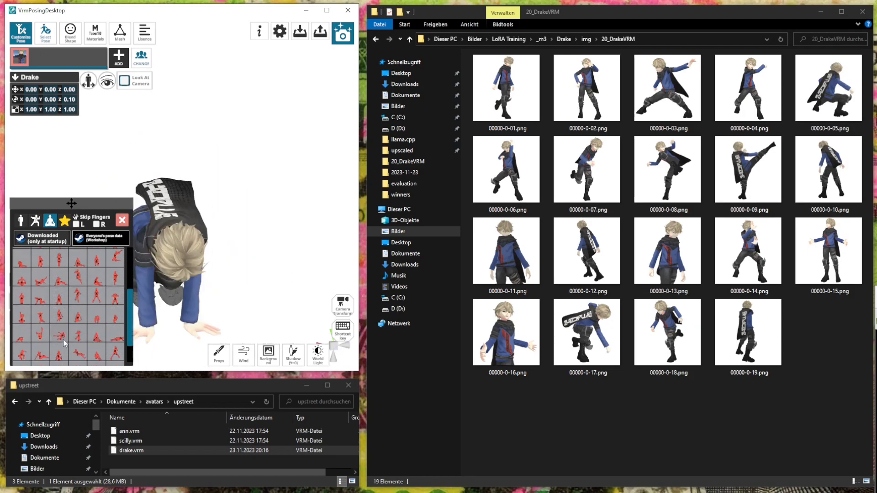
Try the reclining pose with one arm raised, then the cross-legged pose with both hands at the head
click(62, 339)
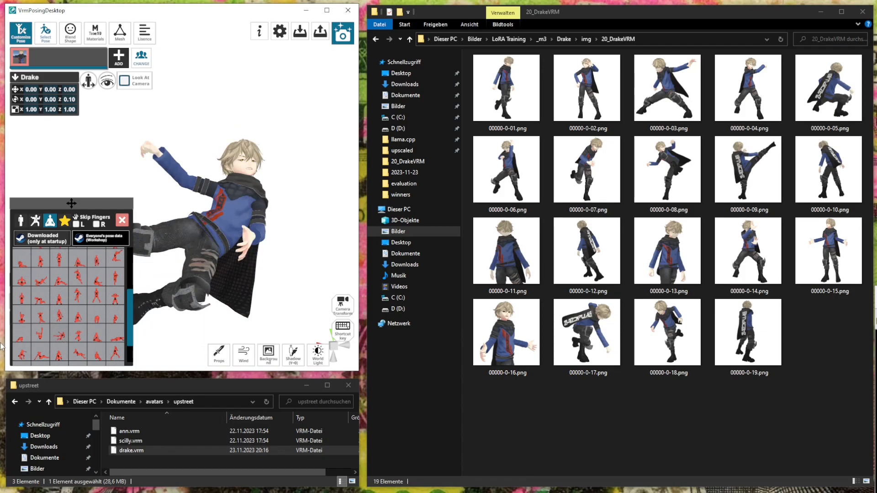
scroll(73, 340, down, 2)
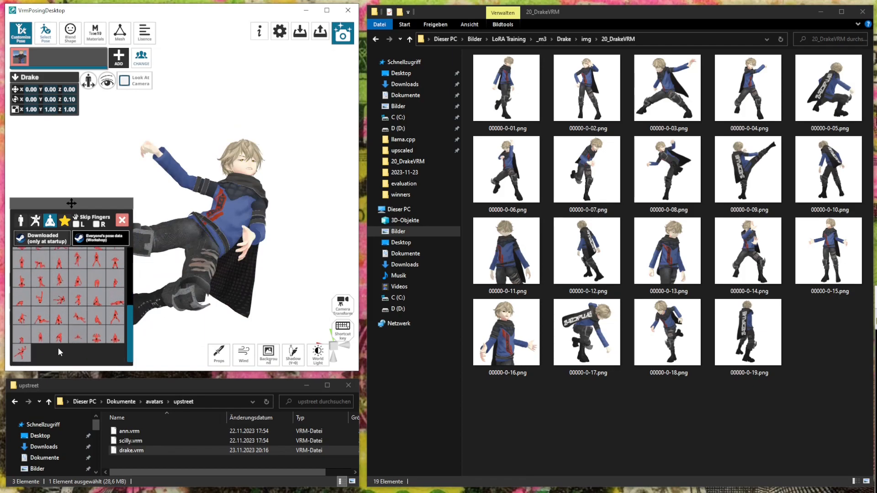
click(27, 340)
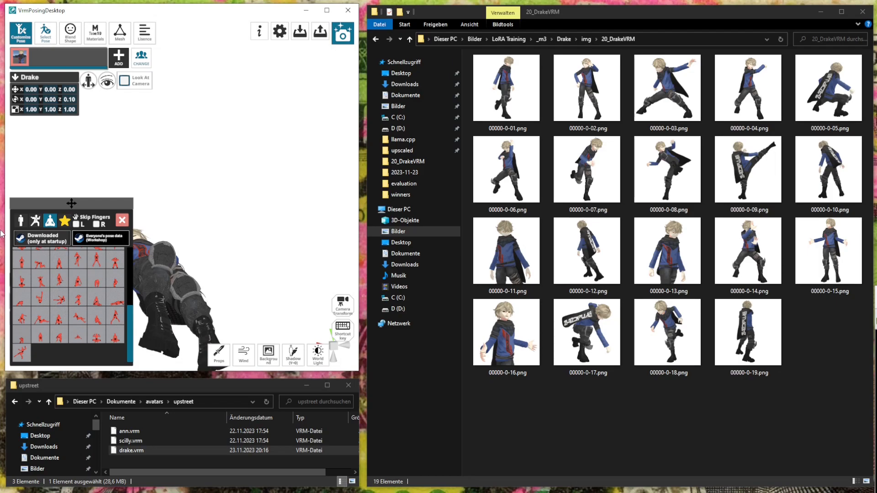
click(93, 338)
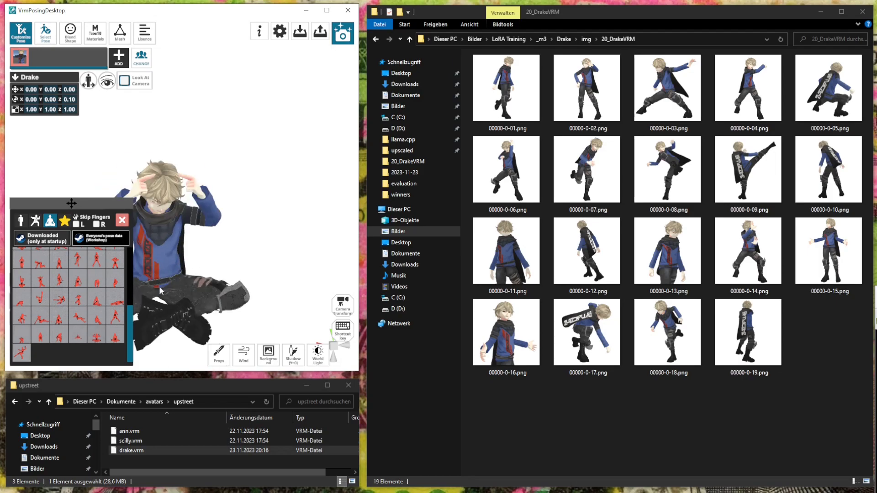
Reframe Drake and try the pose with the legs stretched diagonally and one arm hanging down
middle_drag(178, 291, 205, 244)
right_drag(206, 244, 234, 242)
scroll(81, 291, up, 2)
click(80, 292)
click(77, 274)
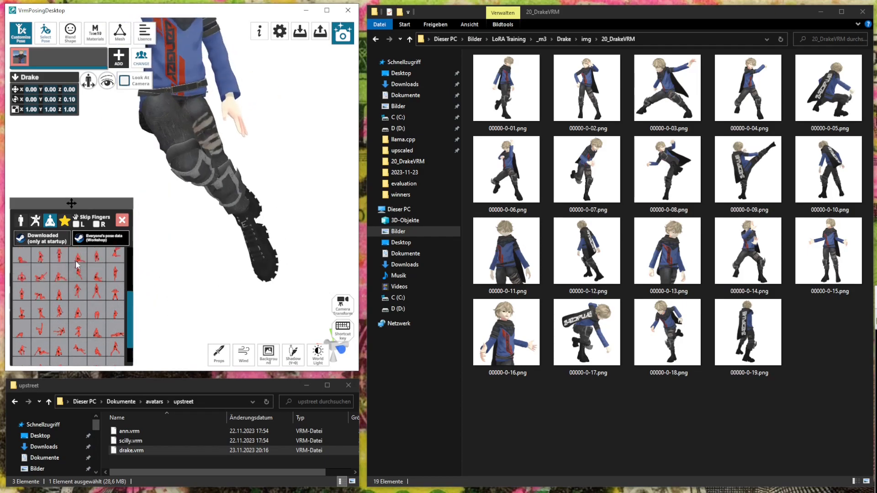
Try further floor poses higher up in the library, including the one with both arms stretched out to the ground
click(77, 258)
click(58, 256)
click(40, 259)
click(39, 257)
drag(39, 257, 55, 289)
click(26, 266)
click(25, 266)
drag(28, 254, 51, 274)
click(59, 270)
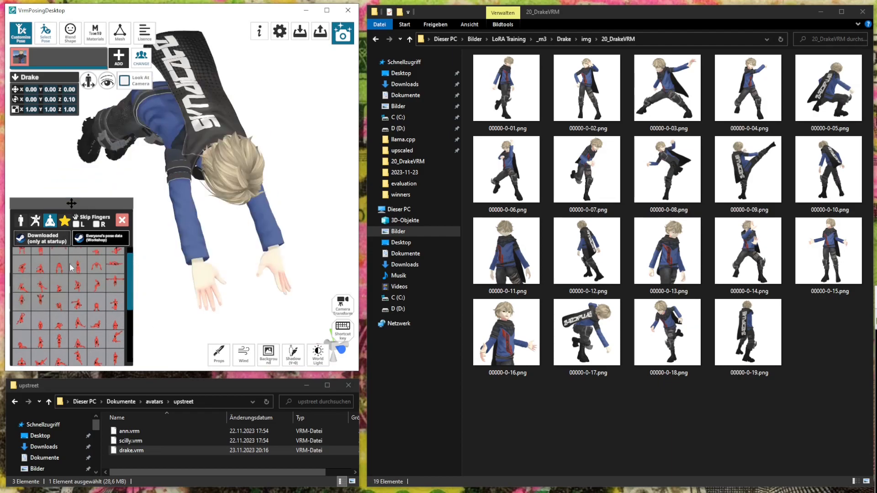
Try more poses near the start of the library, including the one lying face down with the hands forward
click(79, 270)
click(116, 267)
drag(116, 267, 100, 283)
click(95, 274)
click(89, 262)
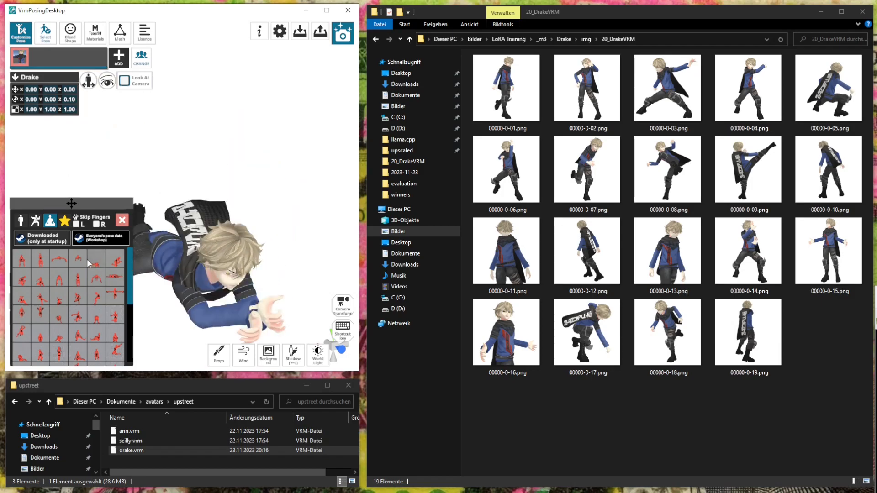
Apply the seated pose with both hands resting on the knees
click(36, 263)
scroll(199, 179, up, 6)
scroll(211, 171, down, 6)
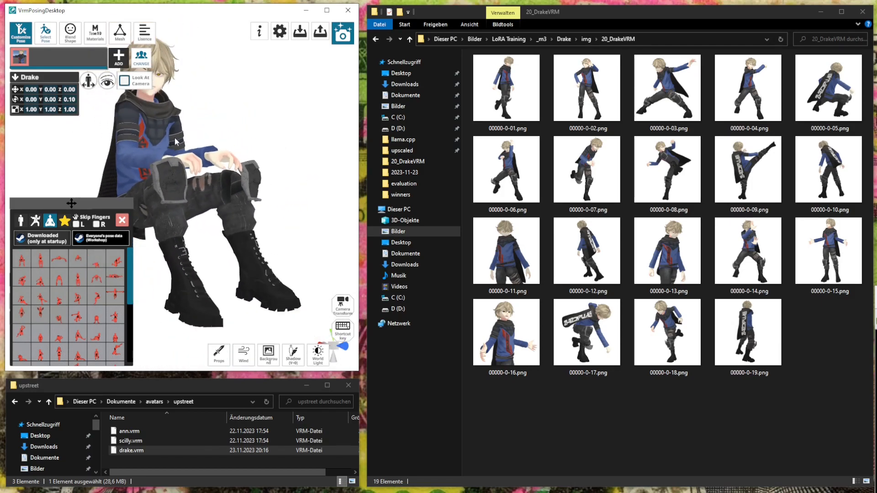
Open the facial expression controls, try the expression presets and frame seated Drake from the front side
click(71, 33)
click(73, 224)
click(60, 221)
right_drag(224, 215, 215, 184)
middle_drag(214, 181, 210, 201)
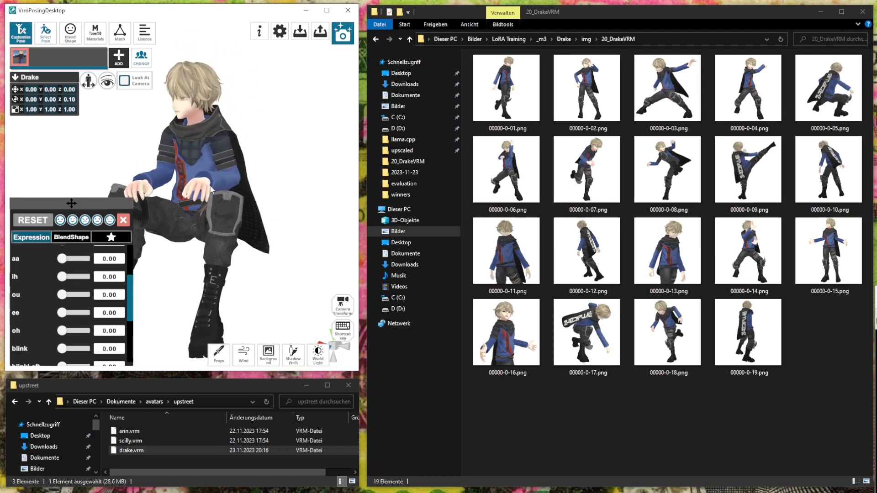
Enable eye gaze control and move the gaze target lower and across to beside Drake's knee
scroll(212, 183, up, 2)
right_drag(215, 182, 229, 178)
scroll(229, 178, down, 1)
click(107, 82)
scroll(180, 165, down, 2)
drag(83, 102, 84, 160)
drag(132, 183, 273, 184)
mouse_move(276, 165)
right_down()
mouse_move(236, 163)
mouse_move(277, 163)
right_up()
scroll(265, 155, up, 4)
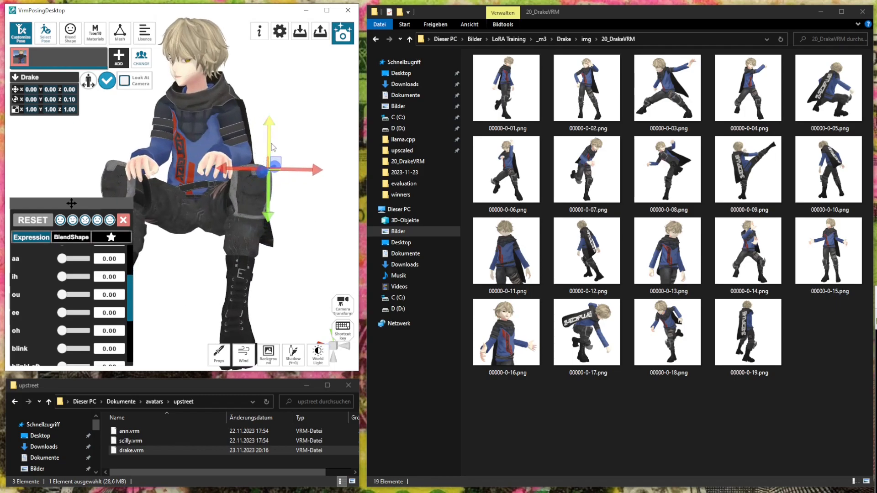
Set the mouth expression to ih 0.94, ou 0.11, ee 0.00 and oh 0.27
scroll(234, 124, up, 1)
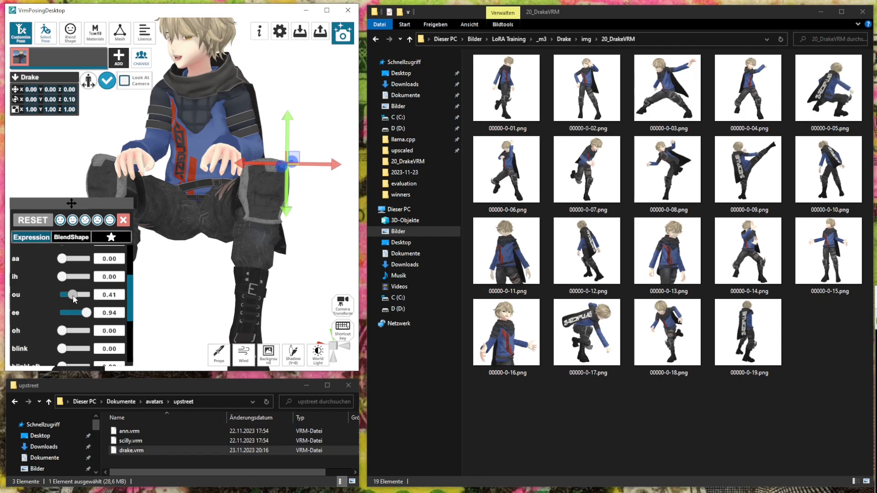
drag(88, 315, 67, 316)
click(68, 331)
click(70, 277)
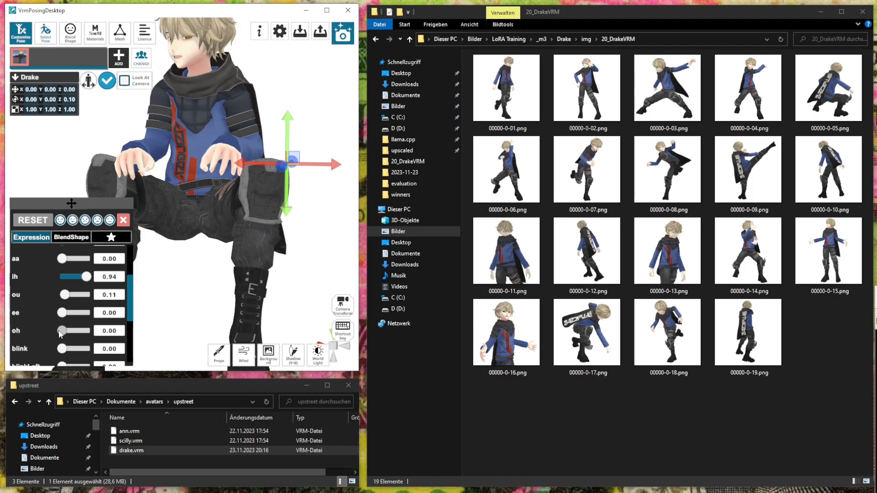
Move the gaze target farther out to Drake's side and frame the whole seated figure from the front side
scroll(235, 199, down, 5)
right_drag(235, 199, 200, 257)
scroll(213, 202, down, 1)
drag(244, 188, 365, 187)
mouse_move(324, 193)
mouse_down()
mouse_move(330, 186)
mouse_move(317, 197)
mouse_up()
scroll(260, 237, up, 1)
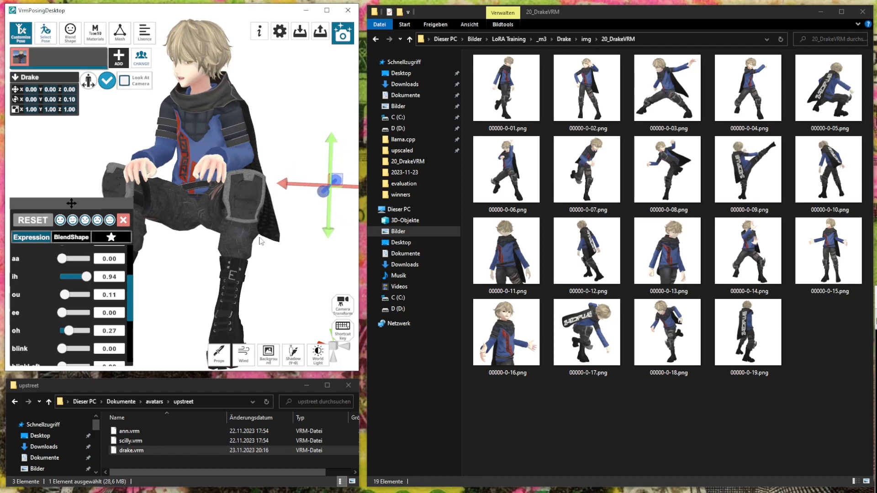
right_drag(258, 238, 230, 258)
scroll(250, 237, down, 1)
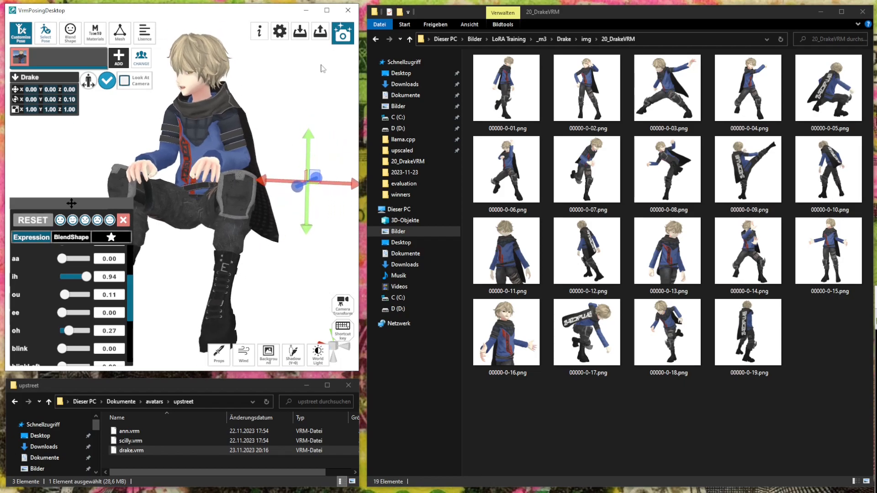
scroll(274, 107, down, 2)
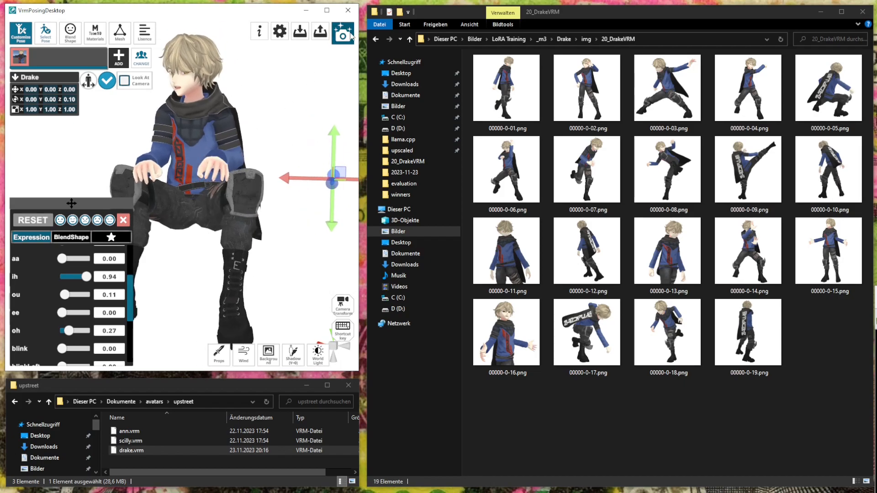
Export the seated pose as 00000-0-20.png in the 20_DrakeVRM folder
click(343, 33)
click(302, 211)
click(111, 199)
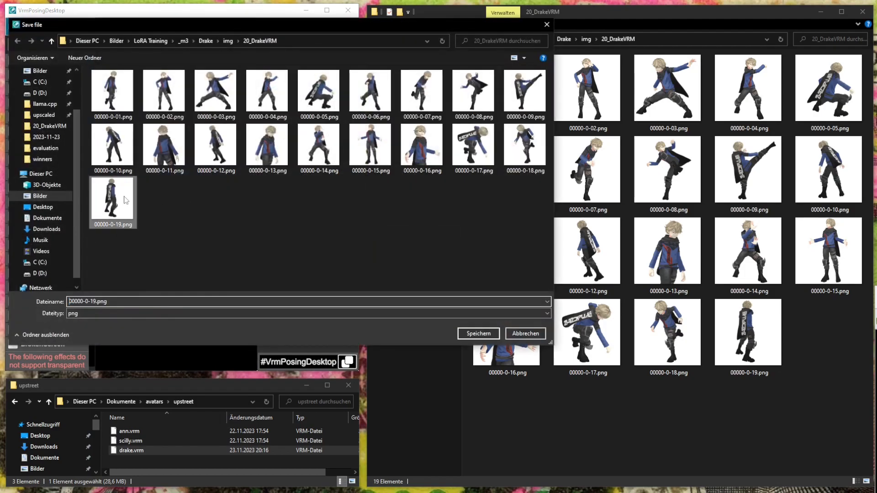
click(95, 302)
key(BackSpace)
key(BackSpace)
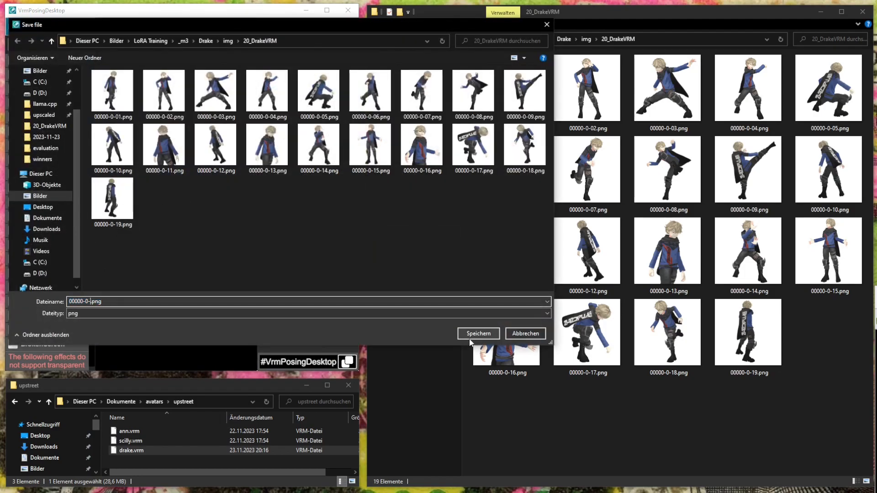
text(20)
key(Return)
Enable eye gaze control again and lower the gaze target beside seated Drake, framed from his other side
right_drag(274, 177, 199, 190)
scroll(217, 171, down, 2)
scroll(282, 205, down, 2)
right_drag(281, 205, 231, 209)
scroll(233, 208, down, 4)
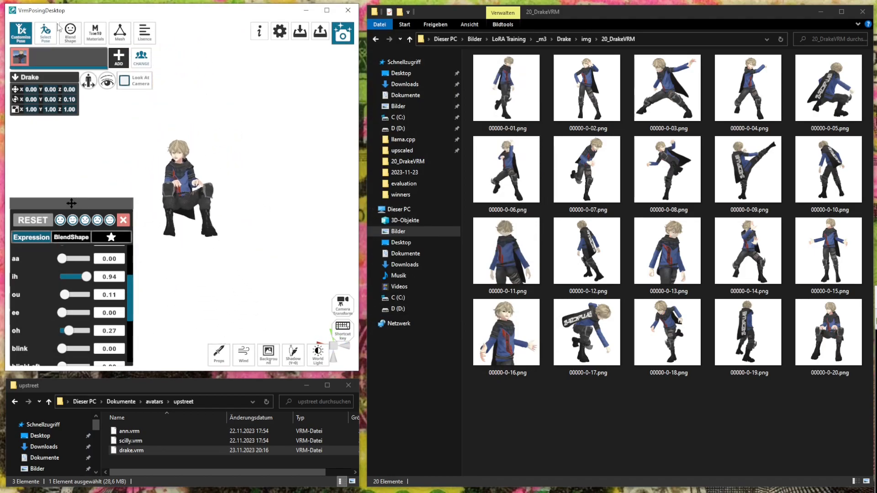
click(108, 82)
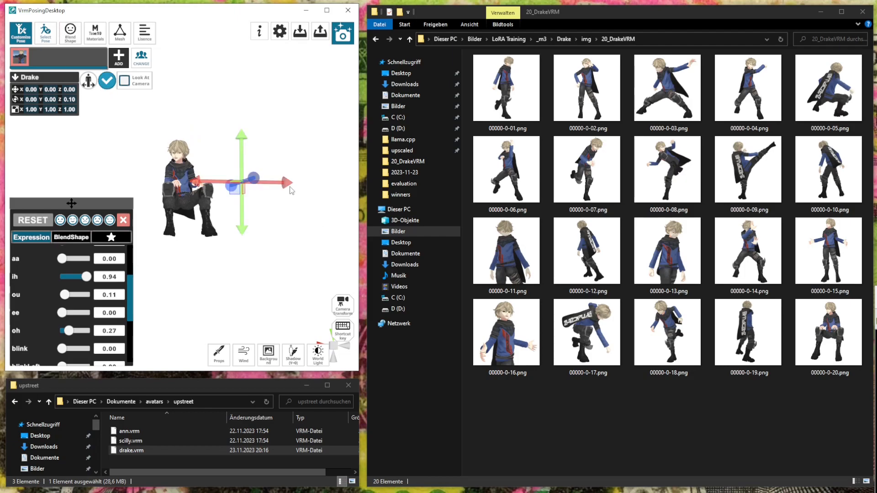
scroll(172, 177, up, 5)
right_drag(195, 191, 215, 192)
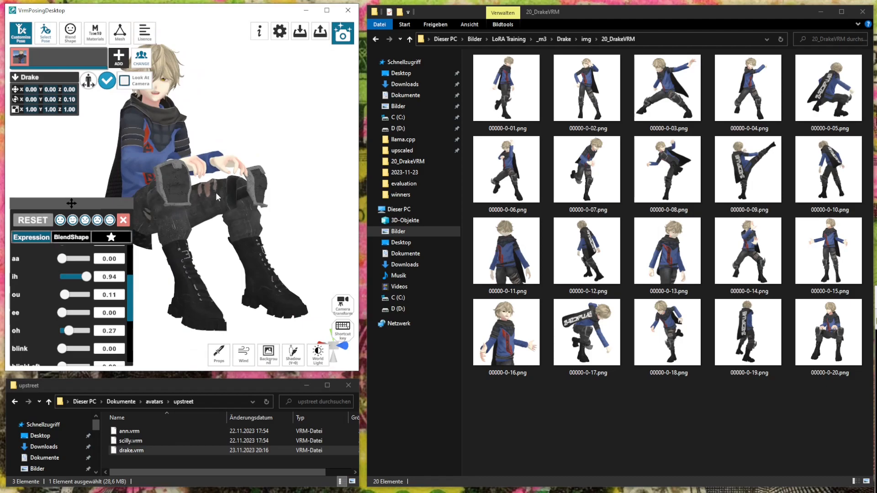
scroll(216, 192, down, 5)
right_drag(87, 203, 157, 171)
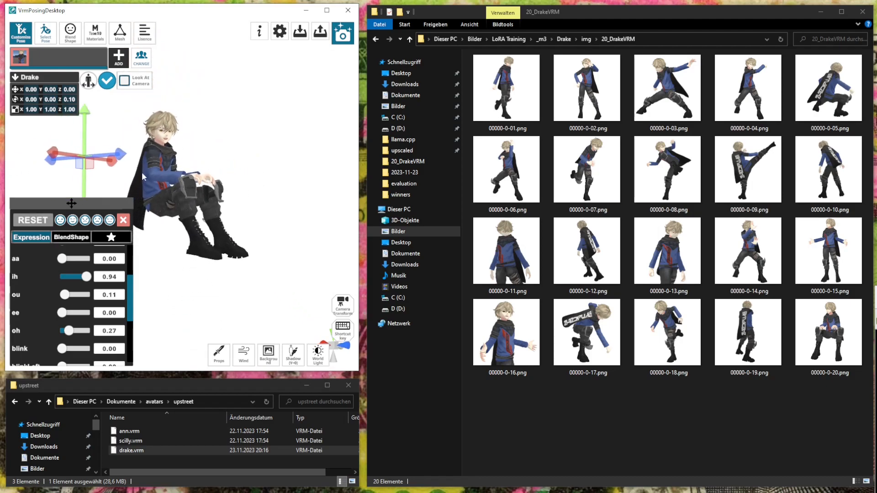
drag(84, 137, 89, 213)
scroll(265, 212, up, 3)
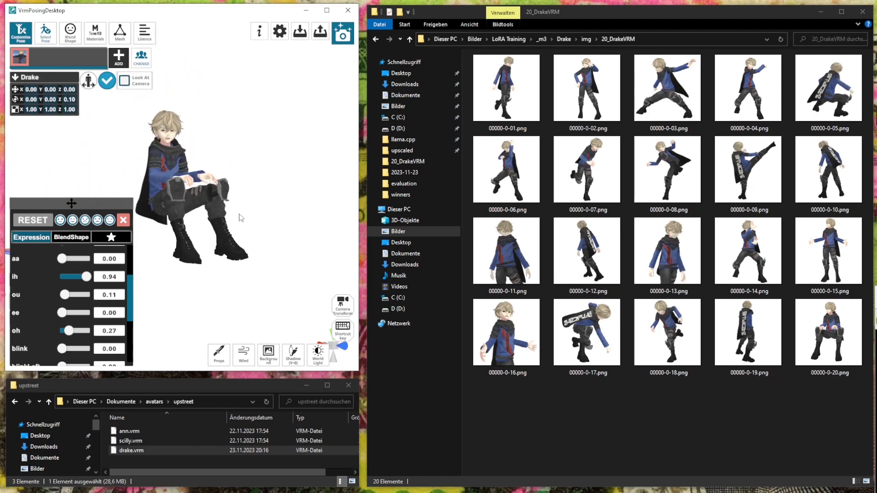
Apply the one-knee kneeling pose with one hand reaching toward the front boot and close the pose library
click(46, 36)
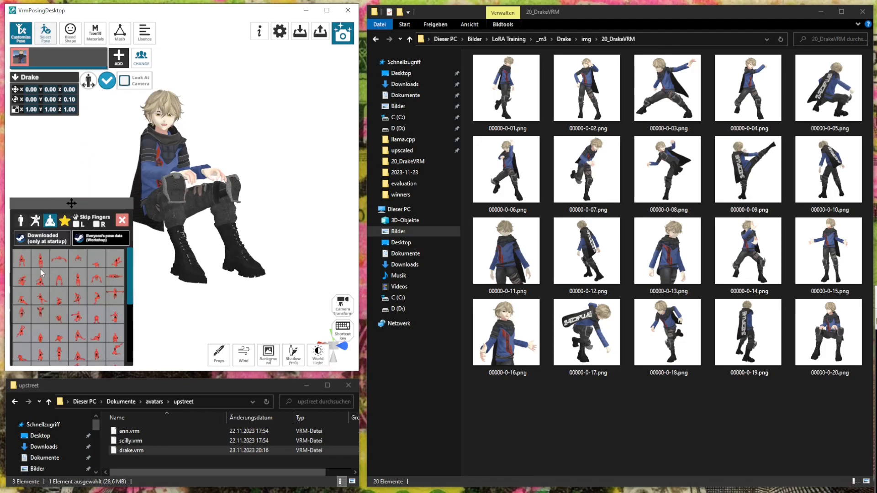
click(22, 277)
drag(130, 261, 241, 271)
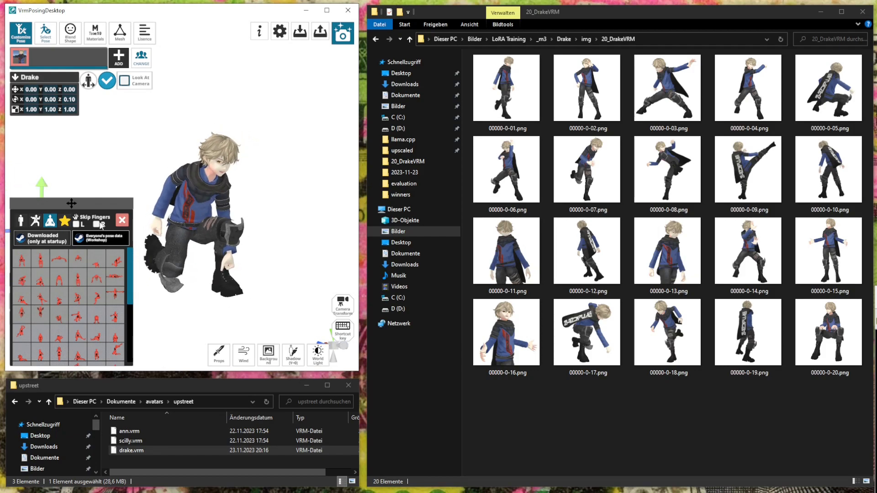
click(123, 223)
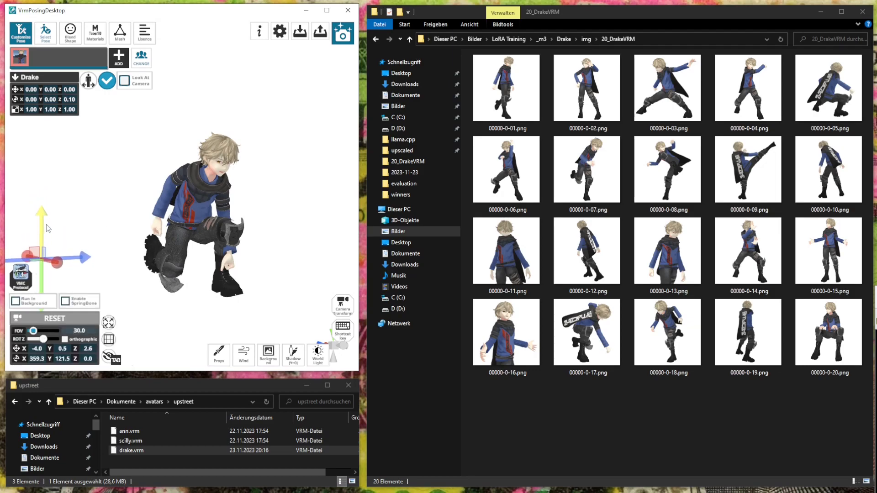
Raise the gaze target to kneeling Drake's upper-body height and shift it farther out to his side
scroll(84, 201, down, 4)
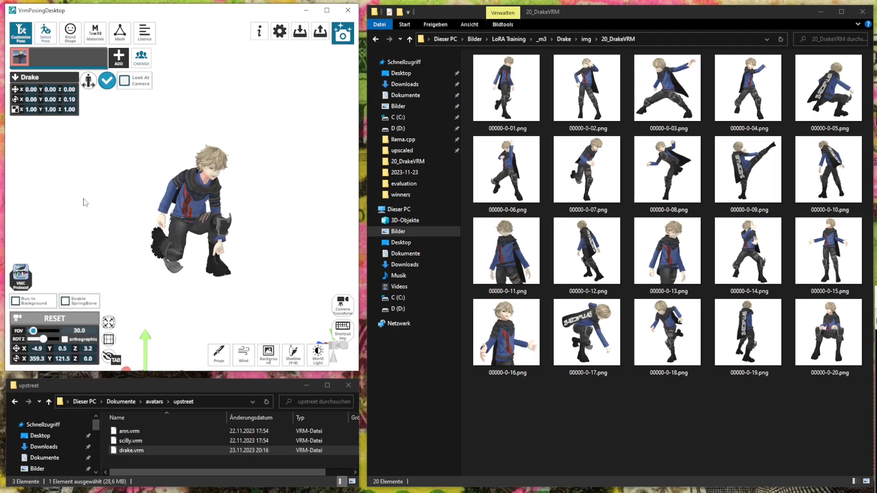
drag(155, 310, 147, 148)
scroll(172, 181, up, 2)
scroll(172, 181, up, 3)
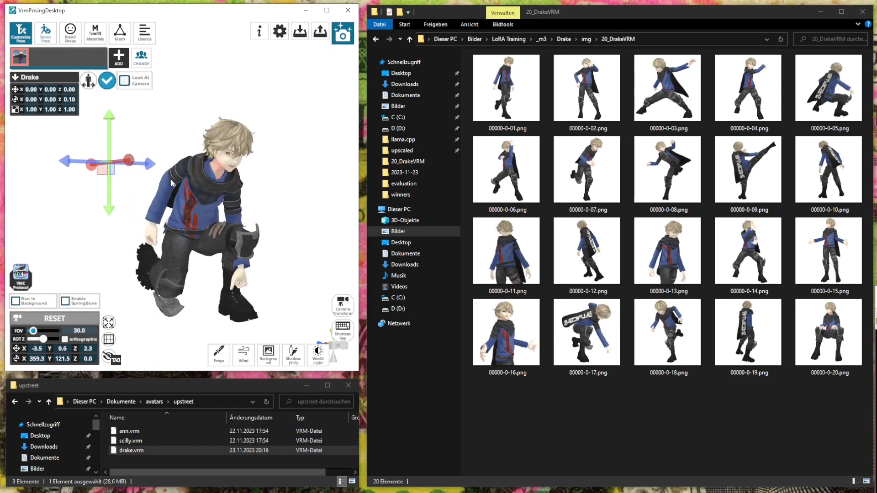
drag(90, 144, 22, 159)
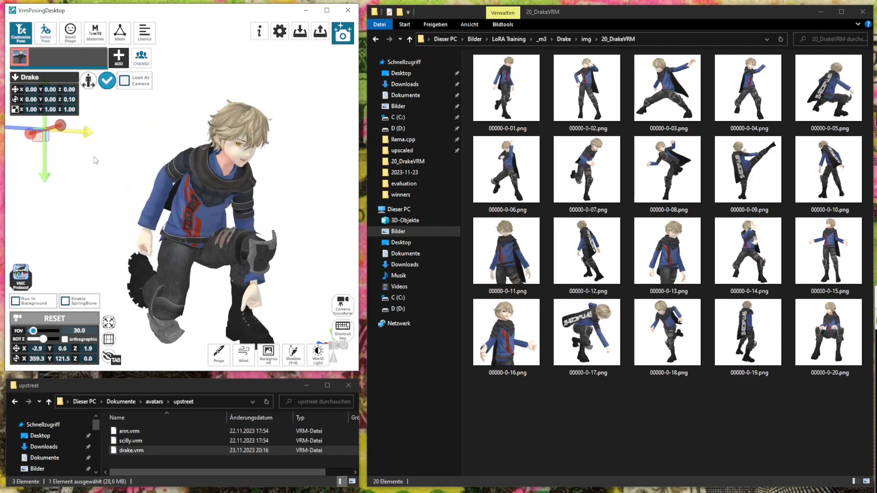
Examine the kneeling pose and its gaze direction from several angles and distances
scroll(136, 183, down, 2)
right_drag(121, 204, 208, 226)
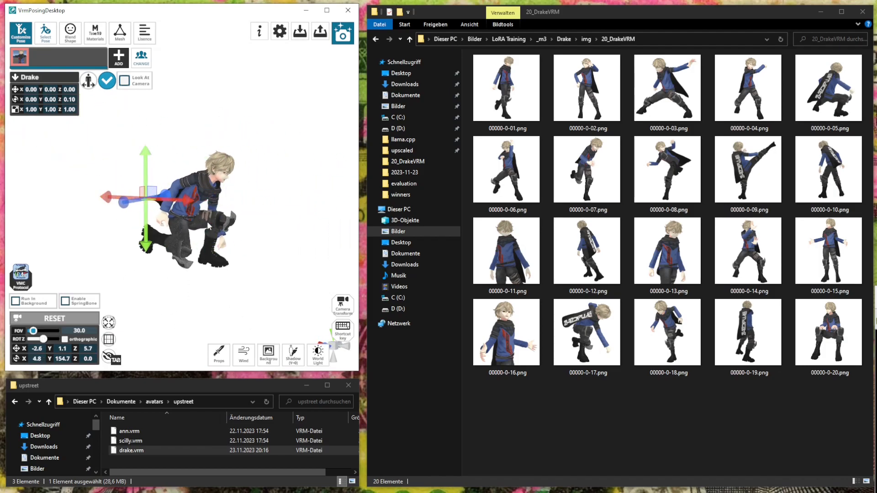
scroll(274, 224, up, 4)
right_drag(325, 224, 259, 241)
click(829, 252)
scroll(271, 235, up, 4)
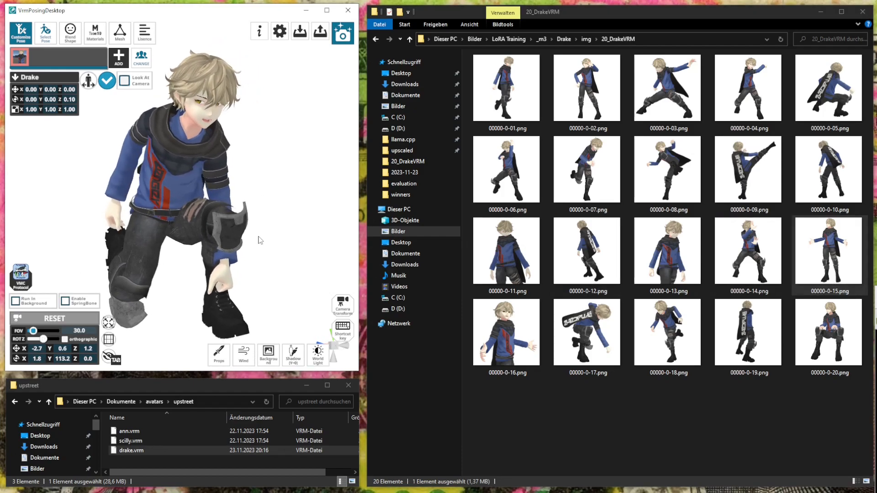
scroll(260, 241, down, 8)
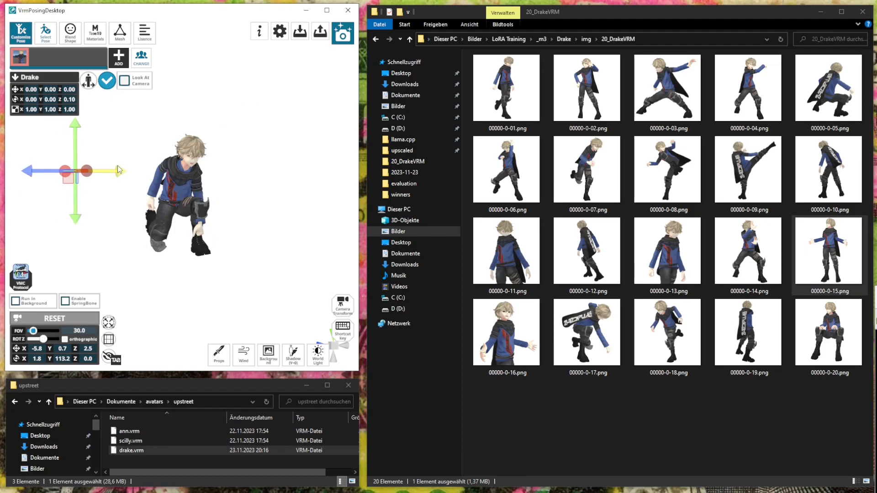
scroll(231, 194, up, 7)
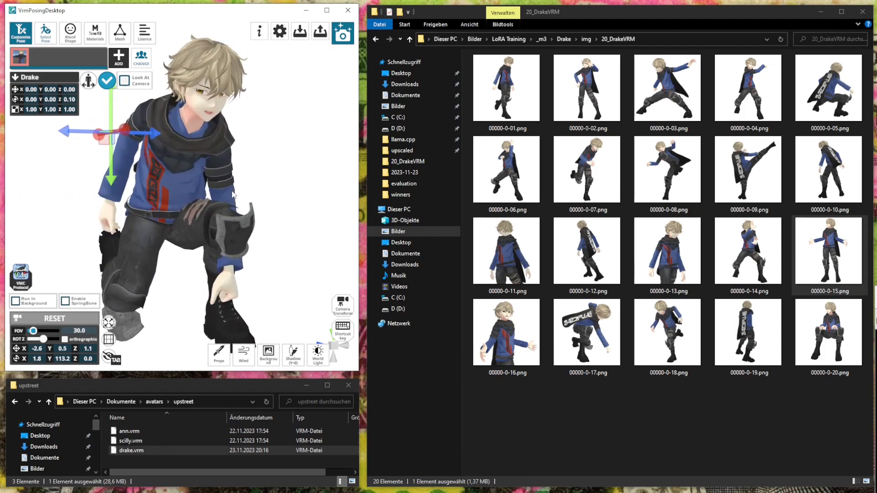
Move the gaze target across in front of kneeling Drake's chest and adjust its height
right_drag(194, 185, 240, 192)
drag(145, 122, 201, 106)
drag(183, 155, 182, 191)
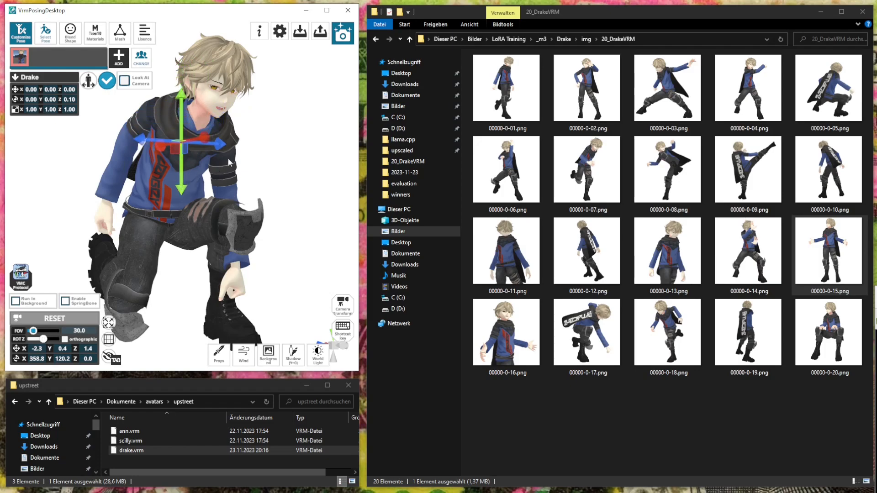
Slide the gaze target sideways from kneeling Drake's chest until it sits out past his right shoulder
drag(216, 144, 109, 155)
right_drag(286, 179, 233, 180)
scroll(249, 180, down, 1)
scroll(251, 183, up, 2)
scroll(242, 179, down, 1)
scroll(228, 180, down, 1)
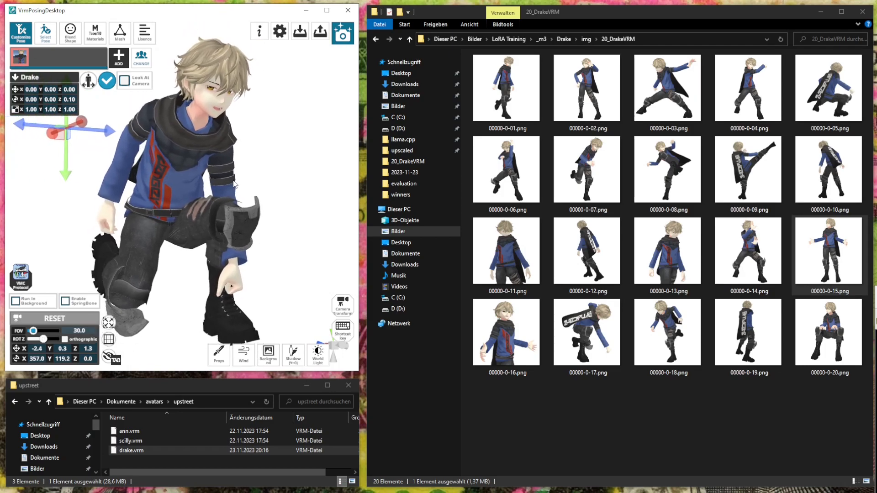
Lower Drake's ih mouth shape to 0.45, then try the third facial expression preset and switch to the fifth one
click(74, 35)
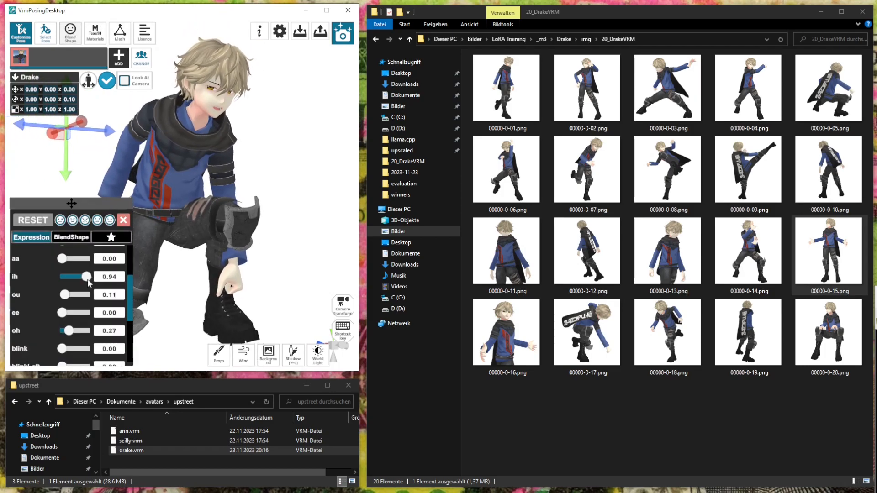
drag(88, 280, 74, 278)
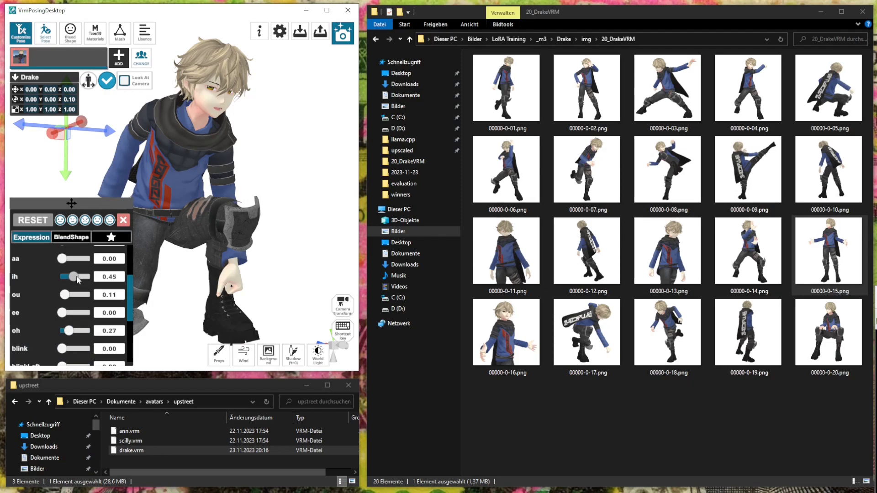
click(85, 221)
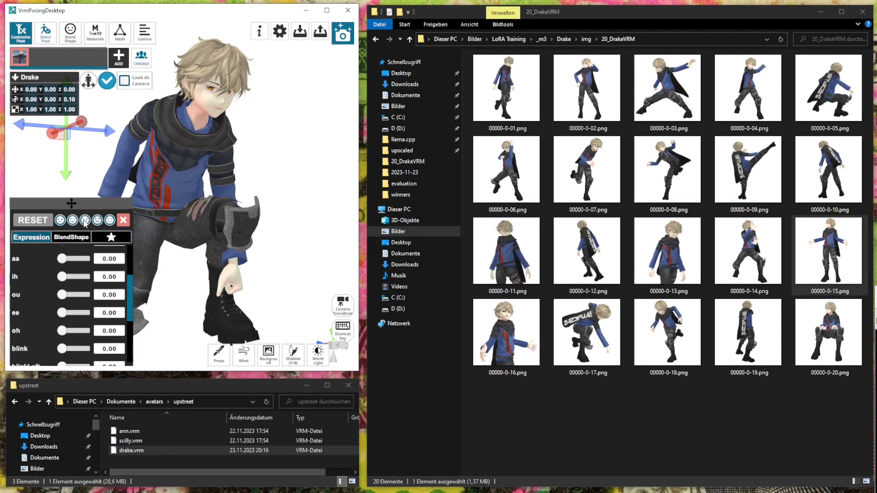
click(110, 221)
right_drag(237, 239, 231, 239)
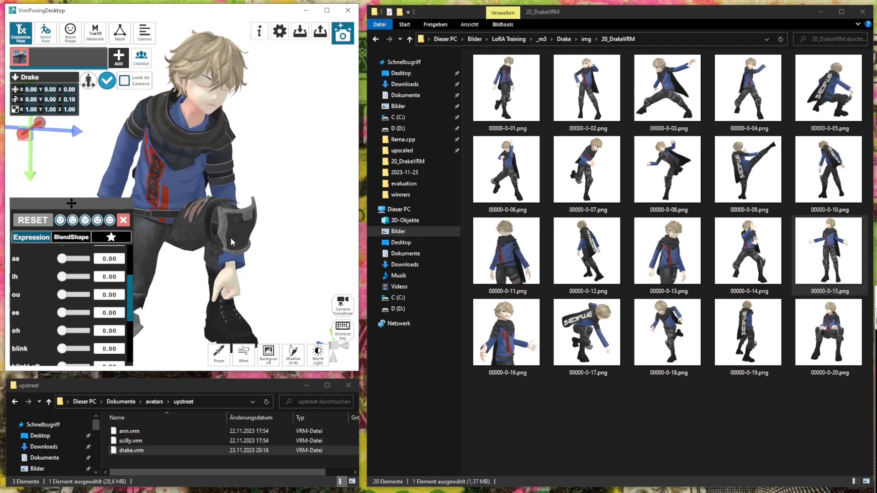
Set Drake's blink expression to 1.00 and close the expression settings
scroll(230, 238, up, 2)
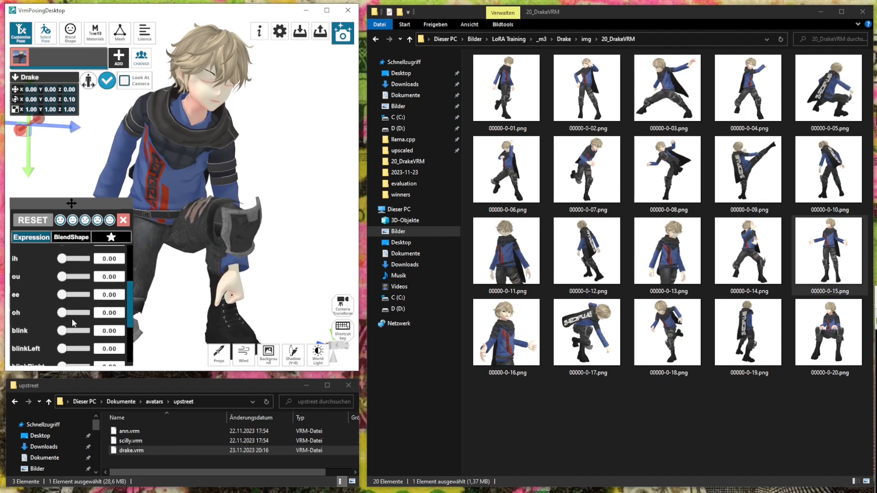
scroll(73, 326, down, 3)
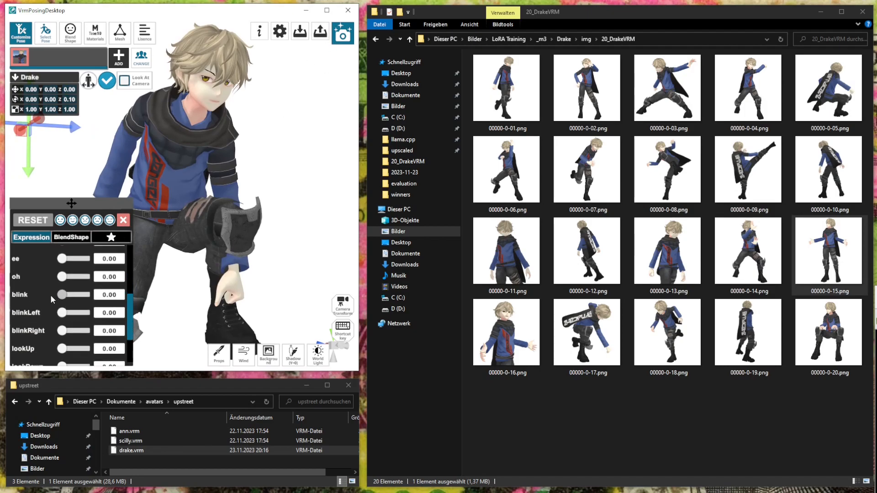
drag(86, 298, 127, 292)
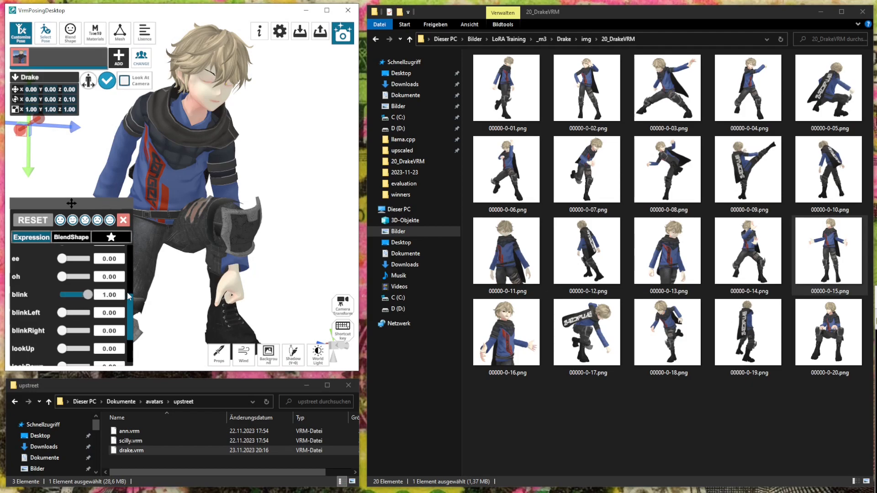
click(123, 220)
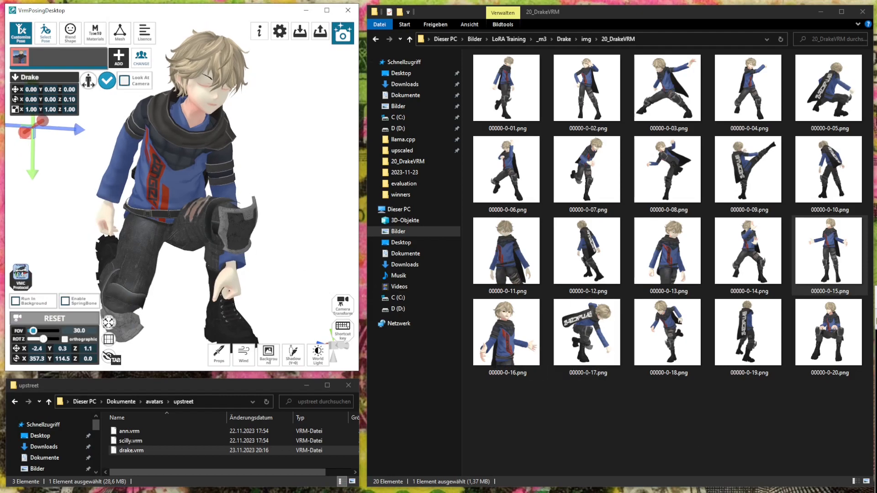
Export the kneeling pose with closed eyes as a 1024 x 1024 PNG named 00000-0-21.png
scroll(182, 187, down, 3)
scroll(272, 222, up, 3)
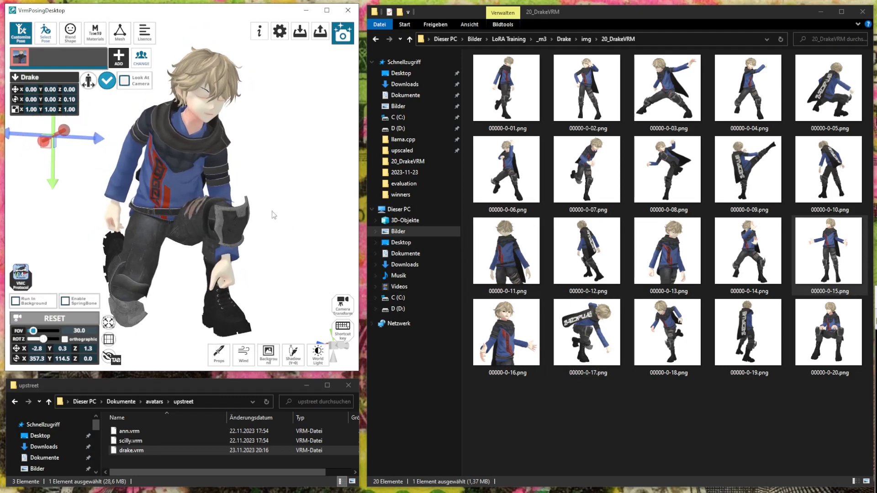
right_drag(270, 223, 276, 224)
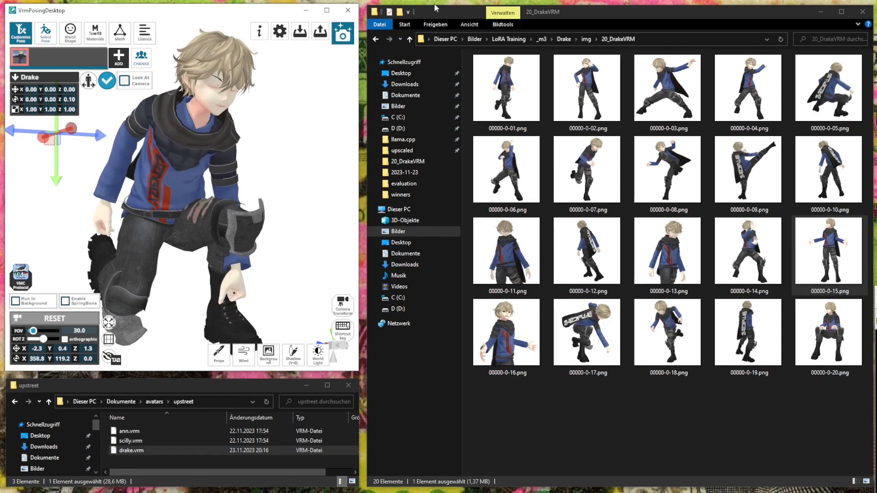
click(337, 42)
click(328, 222)
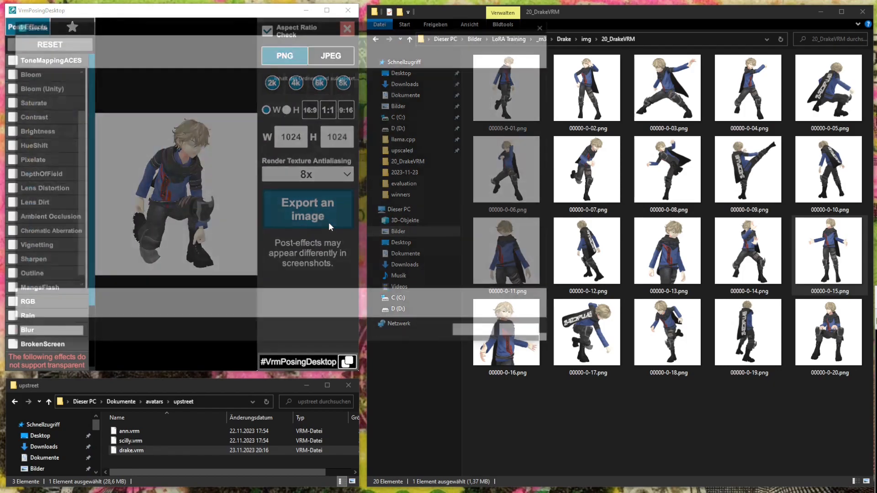
click(164, 199)
double_click(96, 302)
click(96, 301)
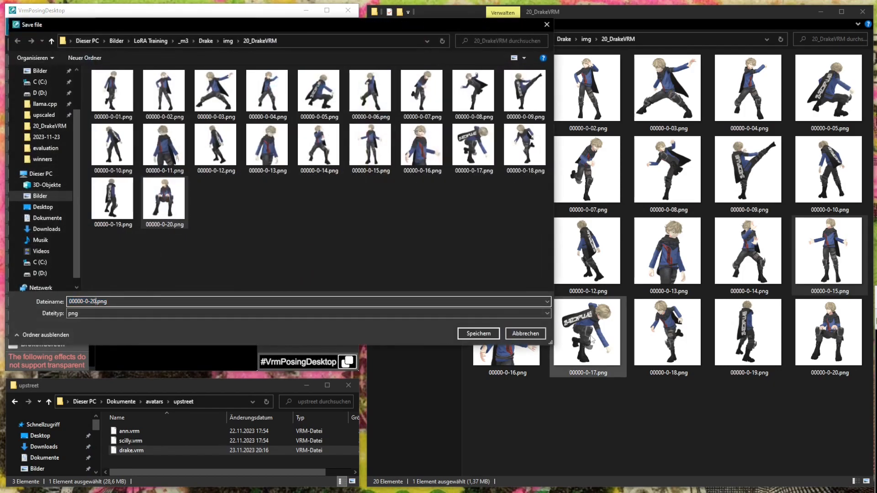
key(BackSpace)
text(1)
key(Return)
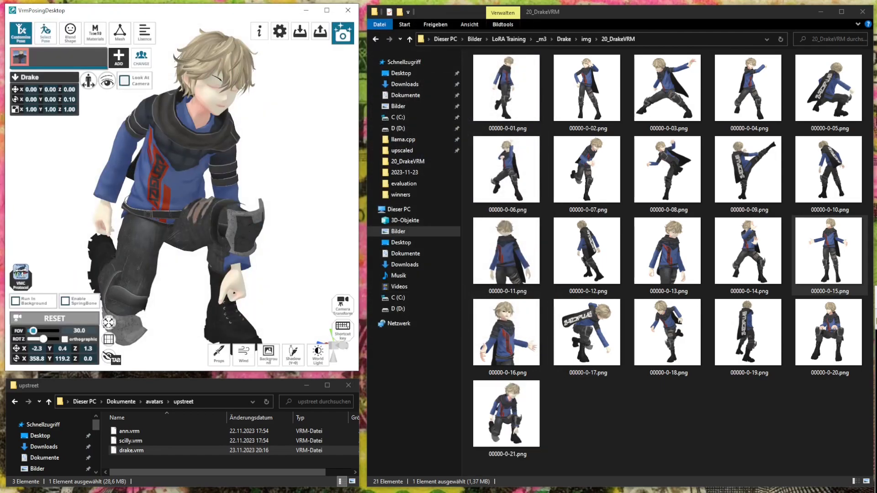
Apply the seated pose with one knee raised, arms resting on the knee and head tilted back
scroll(182, 188, down, 3)
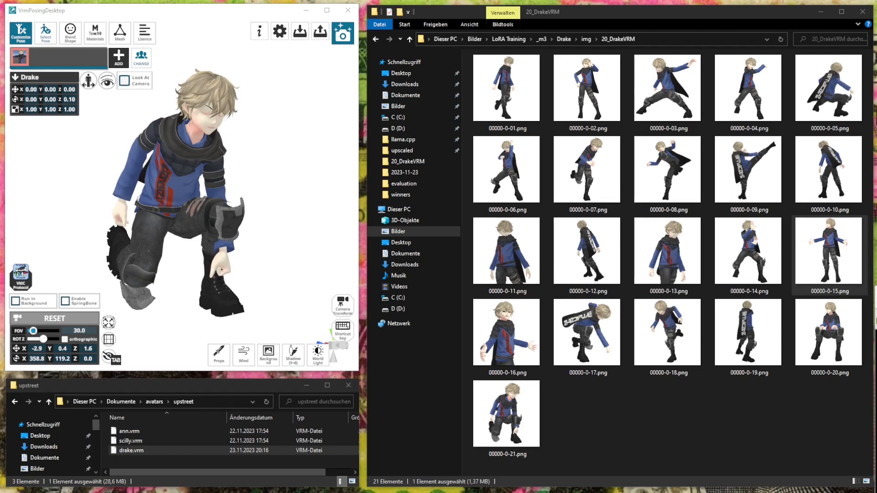
scroll(264, 255, up, 3)
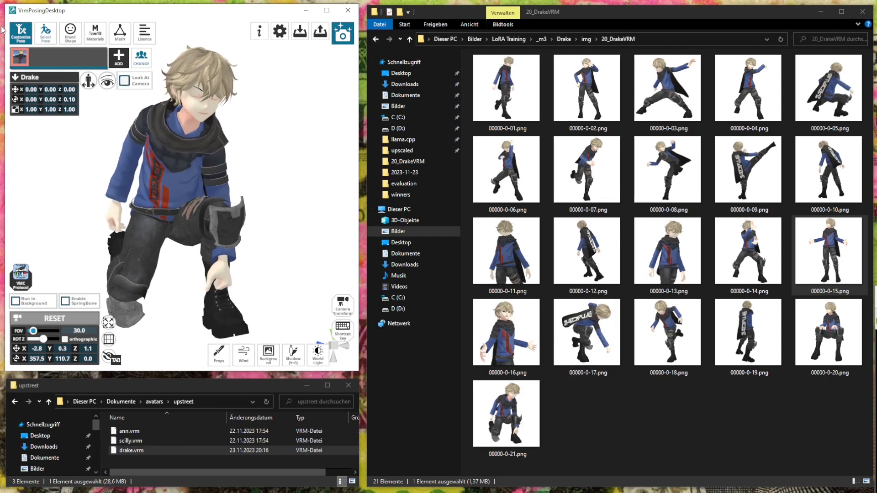
click(52, 37)
scroll(74, 289, down, 3)
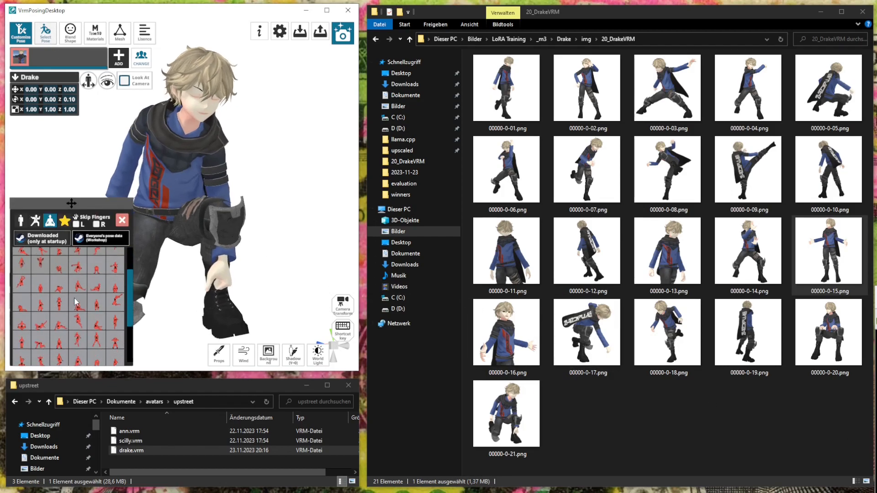
scroll(64, 288, down, 1)
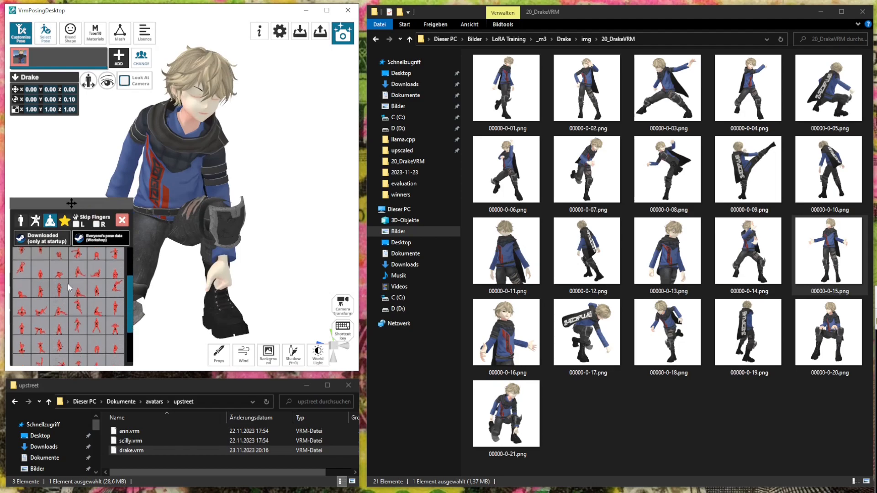
click(102, 269)
right_drag(233, 240, 268, 256)
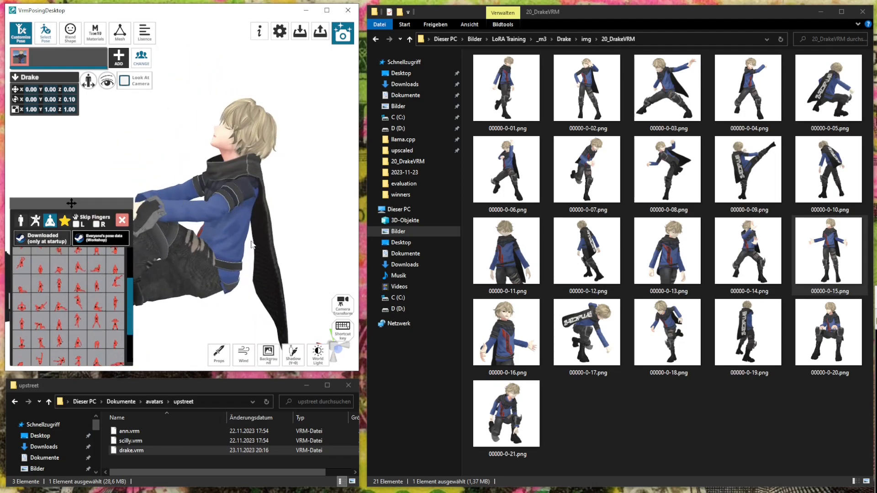
Frame seated Drake in a side view that shows his raised face, his hands on the knee and both legs
scroll(229, 240, up, 4)
right_drag(262, 225, 226, 225)
scroll(226, 225, down, 4)
middle_drag(218, 230, 228, 222)
right_drag(227, 222, 222, 221)
scroll(232, 223, up, 3)
middle_drag(232, 223, 226, 231)
right_drag(225, 231, 248, 225)
middle_drag(224, 225, 230, 231)
scroll(230, 232, down, 2)
right_drag(230, 232, 234, 234)
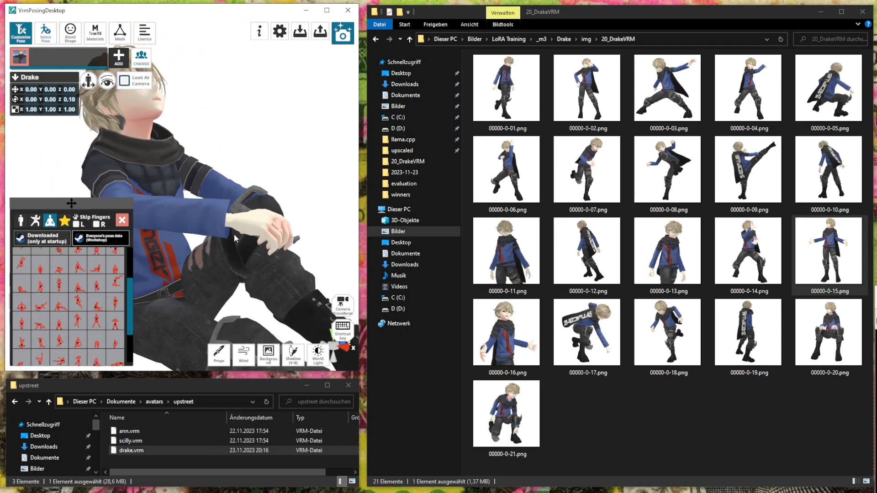
middle_drag(215, 251, 208, 250)
mouse_move(207, 250)
right_down()
mouse_move(215, 237)
mouse_move(212, 245)
right_up()
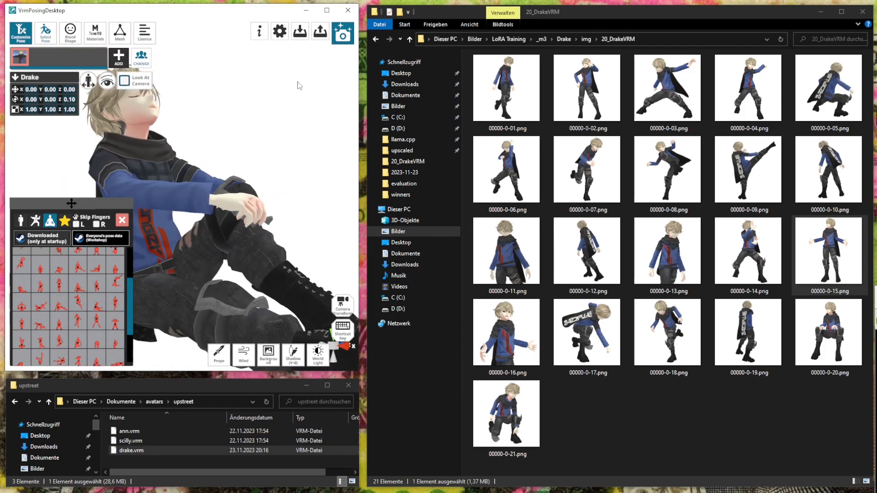
Export the seated pose as a 1024 x 1024 PNG named 00000-0-22.png
click(343, 33)
mouse_move(185, 216)
right_down()
mouse_move(176, 207)
mouse_move(193, 207)
mouse_move(171, 204)
right_up()
click(292, 210)
click(215, 199)
click(92, 302)
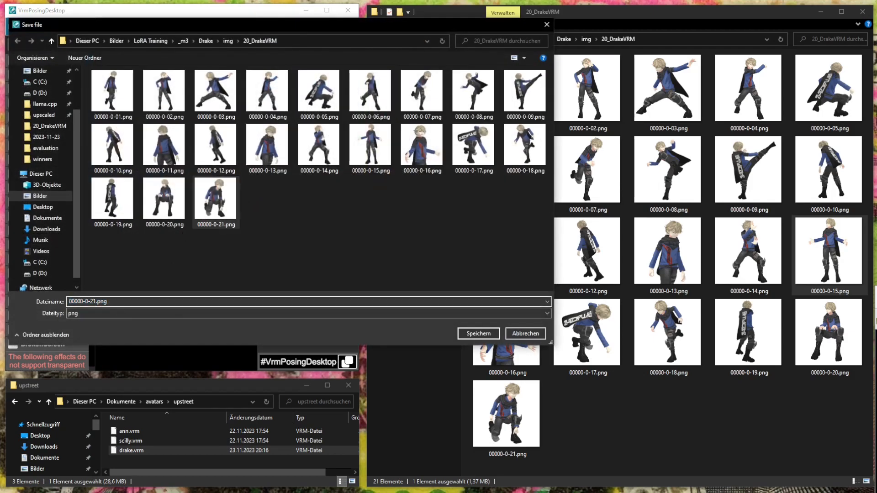
key(Delete)
text(2)
key(Return)
Apply the low squatting pose with both hands held together in front of the chest to Drake
scroll(72, 319, down, 3)
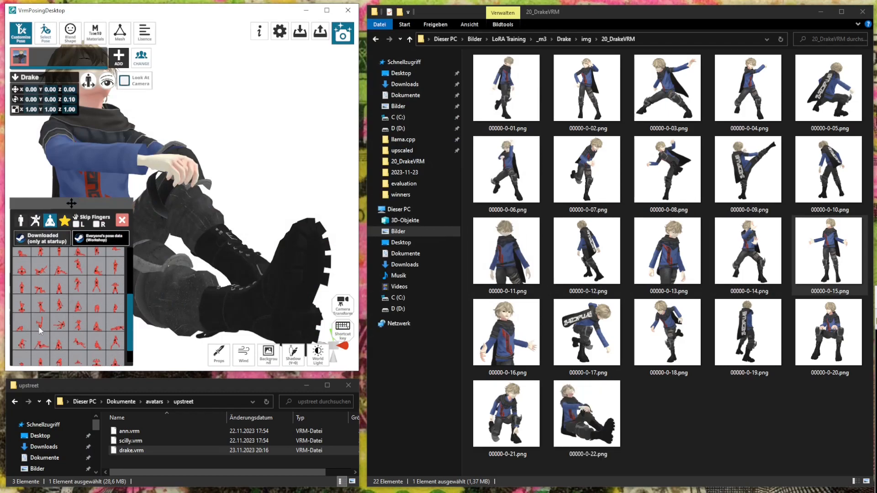
scroll(24, 321, down, 3)
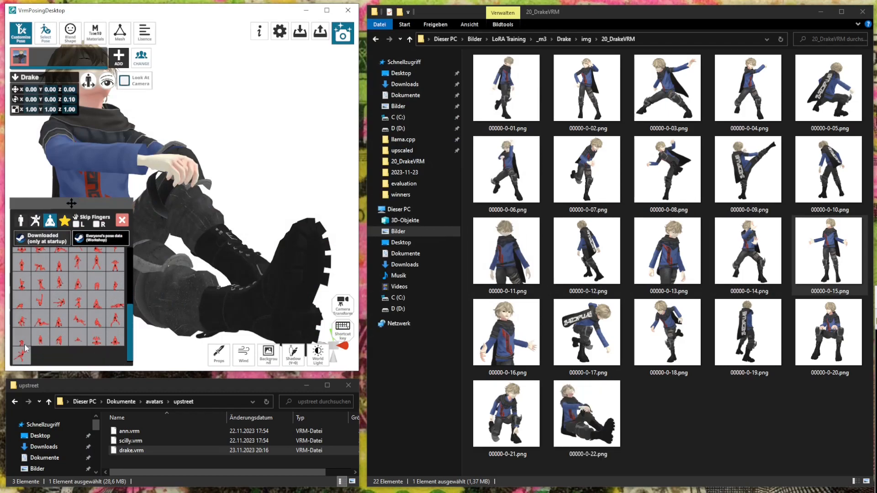
click(45, 344)
right_drag(185, 242, 138, 220)
middle_drag(232, 165, 229, 202)
right_drag(229, 202, 171, 156)
Apply the third facial expression preset to squatting Drake and frame his whole body from an angle
click(70, 33)
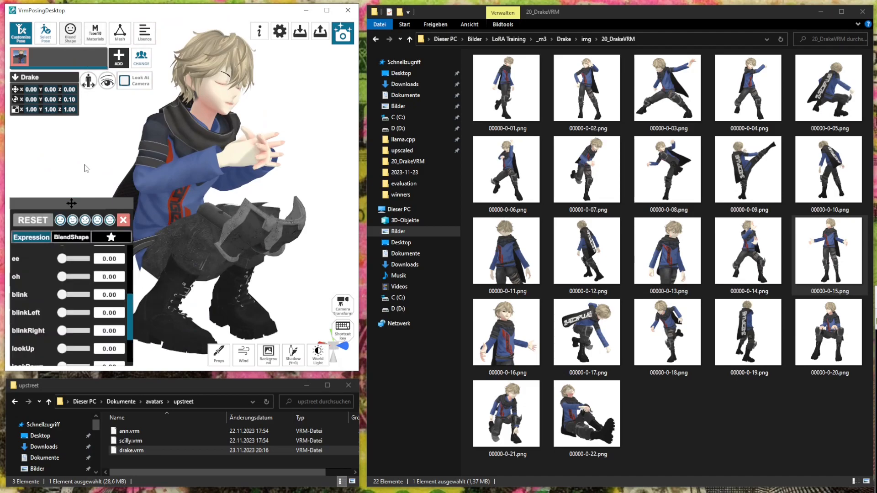
click(85, 220)
scroll(257, 230, down, 5)
scroll(242, 215, up, 7)
middle_drag(229, 188, 227, 217)
scroll(233, 246, up, 4)
scroll(234, 251, down, 5)
mouse_move(227, 248)
right_down()
mouse_move(218, 273)
mouse_move(219, 243)
right_up()
scroll(218, 243, down, 1)
scroll(264, 199, up, 2)
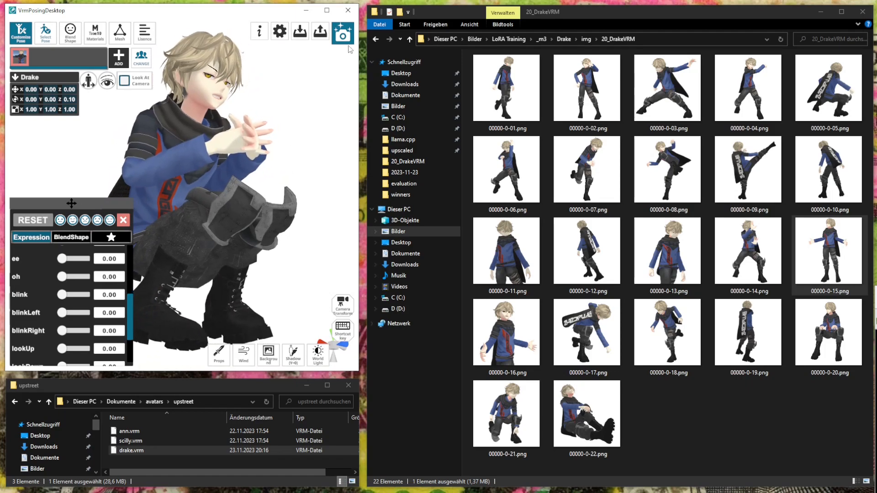
Export the squatting pose as a 1024 x 1024 PNG named 00000-0-23.png
click(342, 35)
right_drag(240, 175, 228, 177)
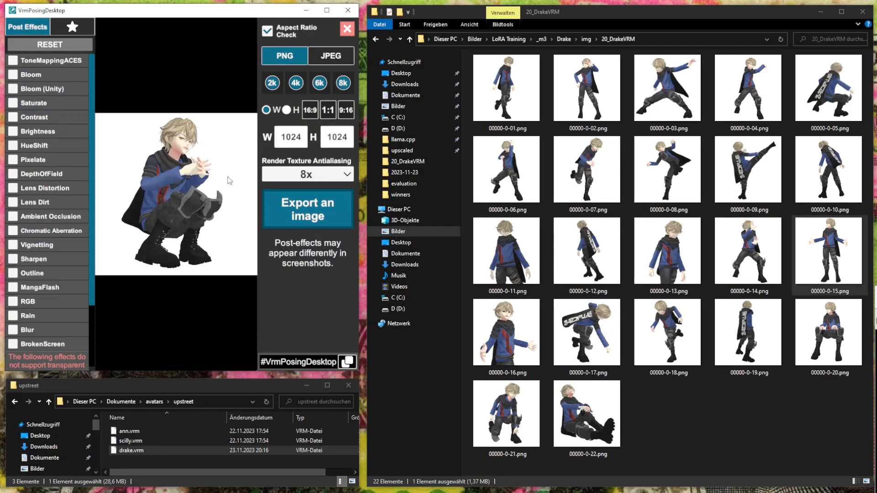
click(311, 205)
click(267, 215)
double_click(90, 301)
click(90, 301)
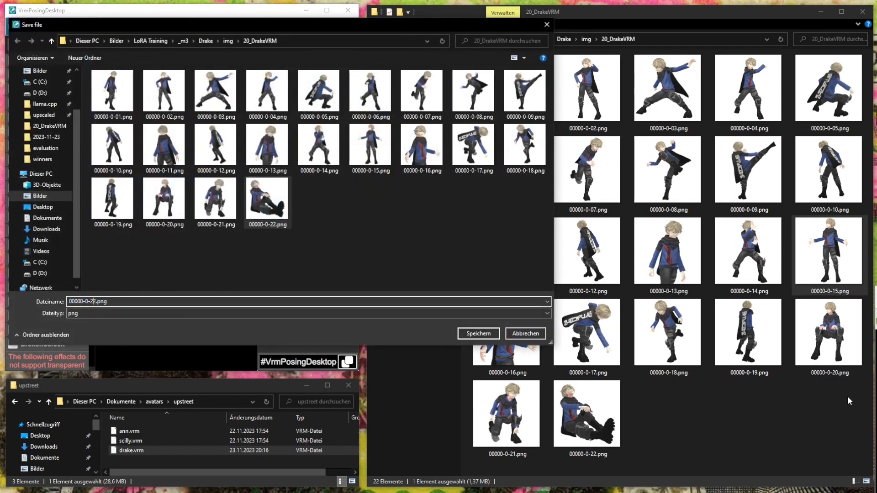
key(Delete)
text(3)
key(Return)
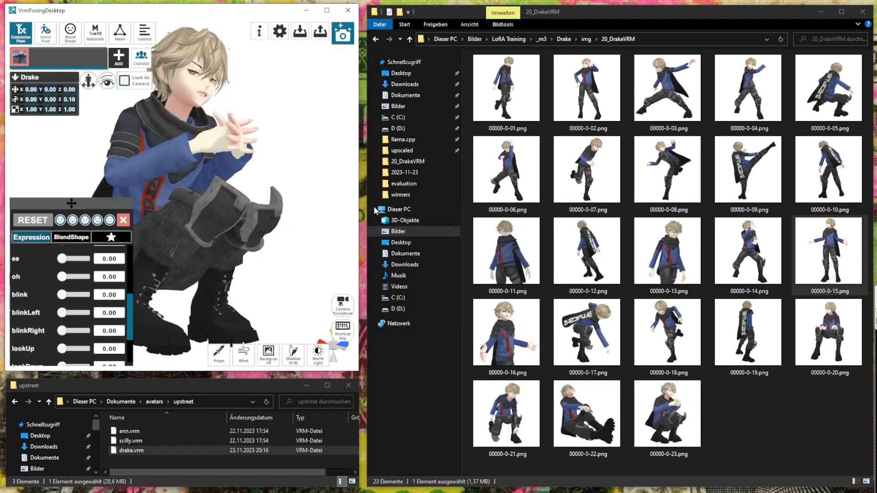
Try the kneel with one leg stretched out and the leaning-back seat, then apply the seated pose with arms folded over the knees
click(48, 34)
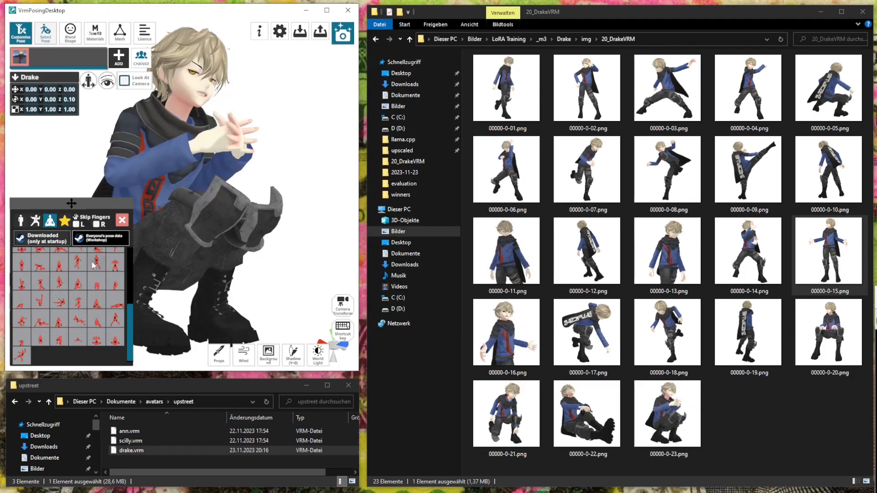
scroll(61, 278, up, 3)
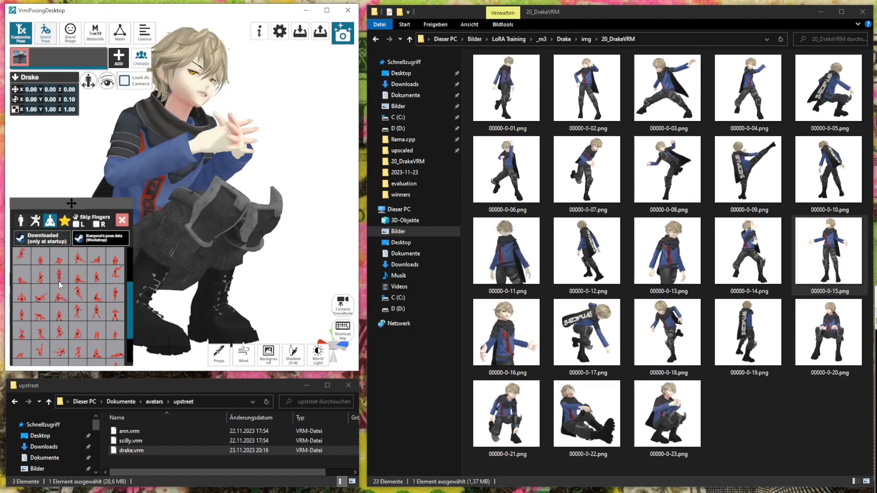
click(98, 260)
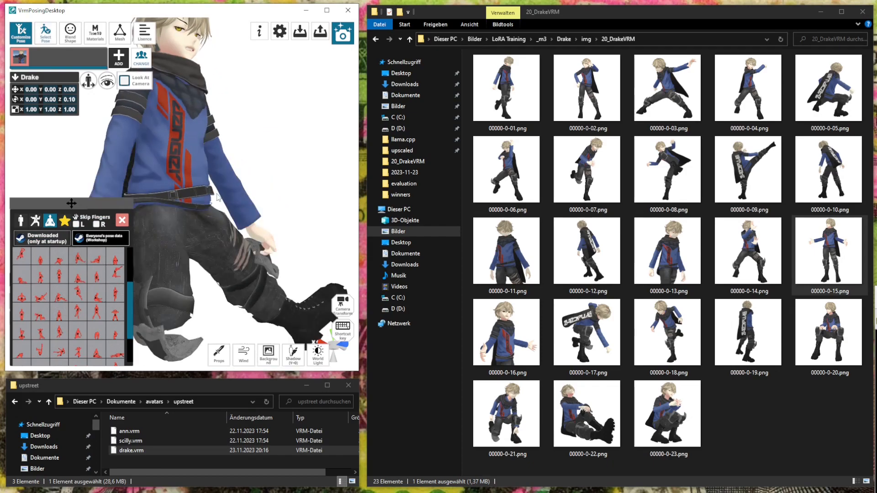
click(95, 259)
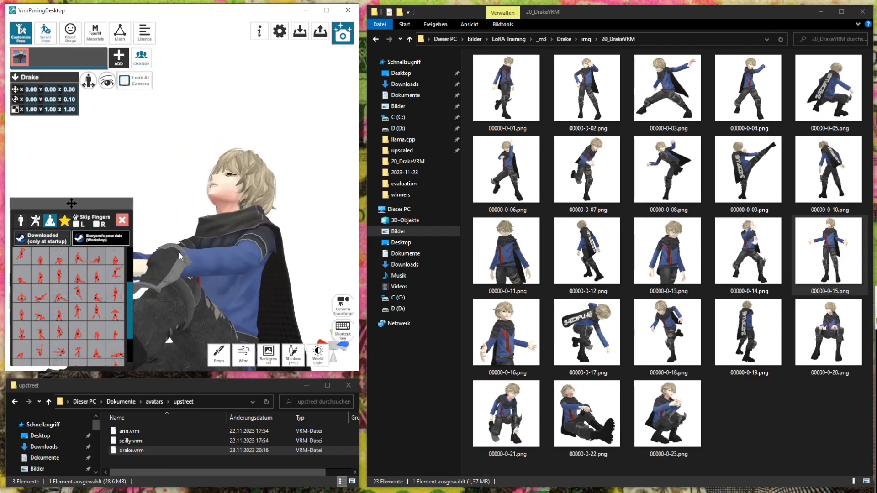
click(120, 261)
right_drag(207, 260, 202, 283)
right_drag(252, 309, 242, 262)
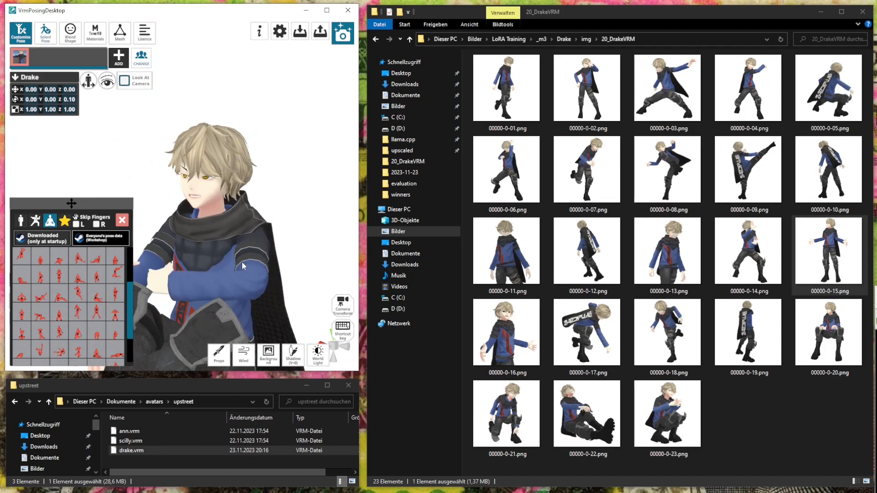
middle_drag(242, 262, 250, 246)
scroll(250, 246, down, 5)
scroll(237, 248, up, 1)
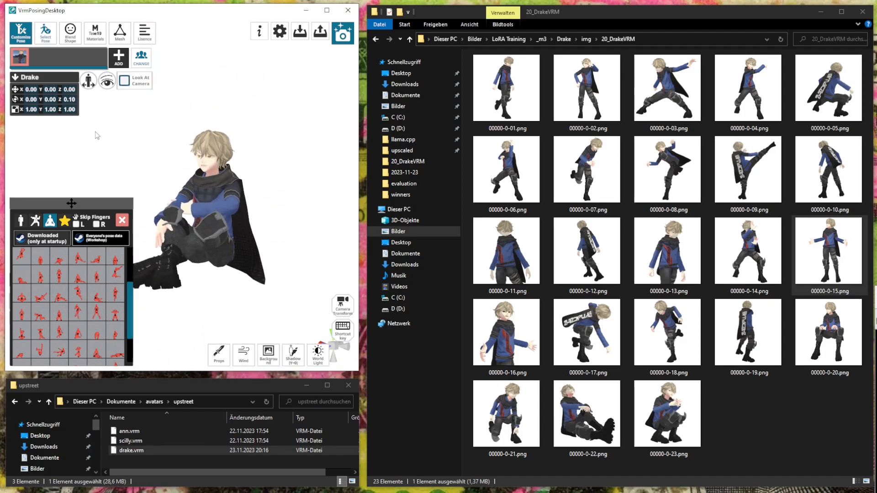
Enable Drake's gaze target and place it beside him, beyond the cape
click(109, 82)
drag(126, 177, 326, 188)
scroll(277, 273, up, 5)
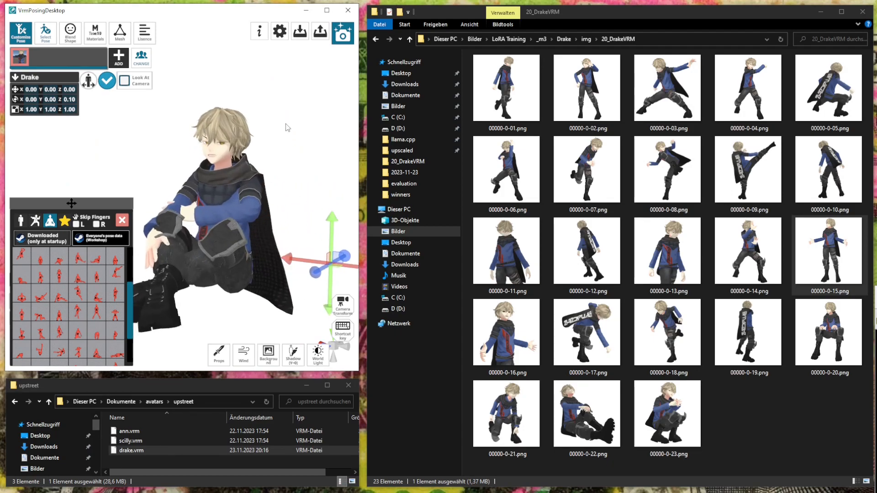
Set Drake's expression to ou 0.28, ee 0.39, oh 0.09 and blink 0.04 for a slightly open mouth
click(71, 33)
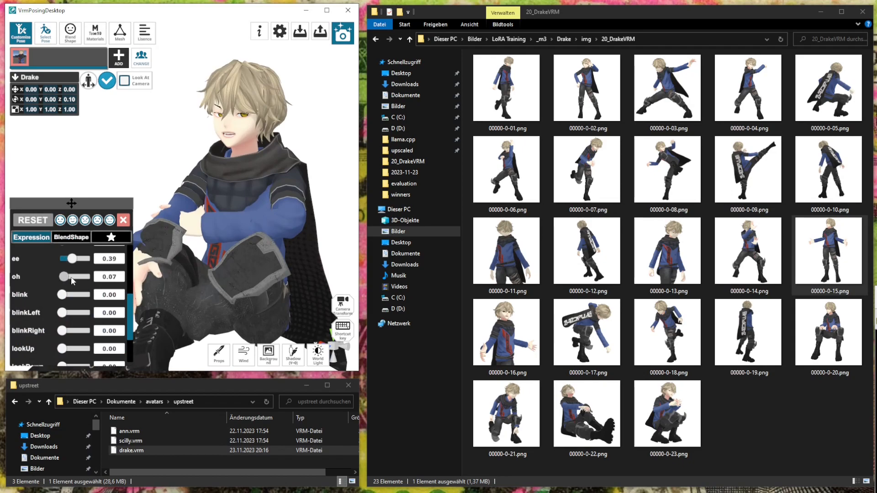
scroll(259, 261, up, 2)
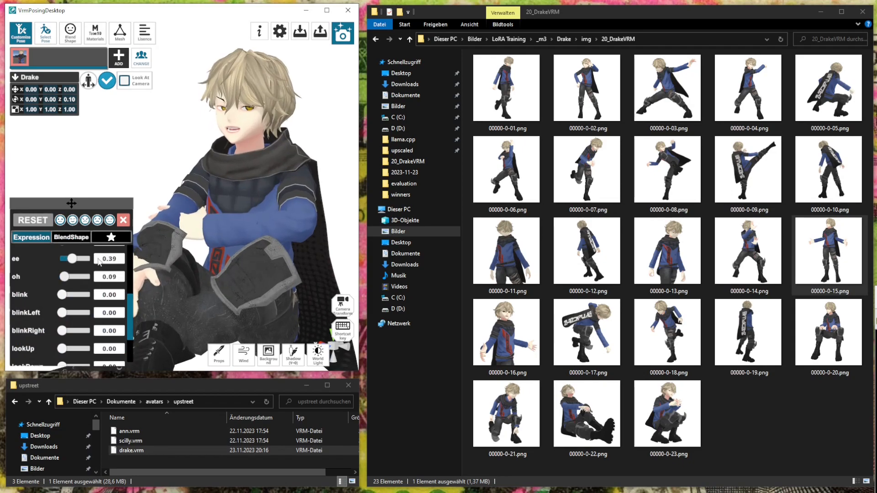
scroll(86, 275, up, 2)
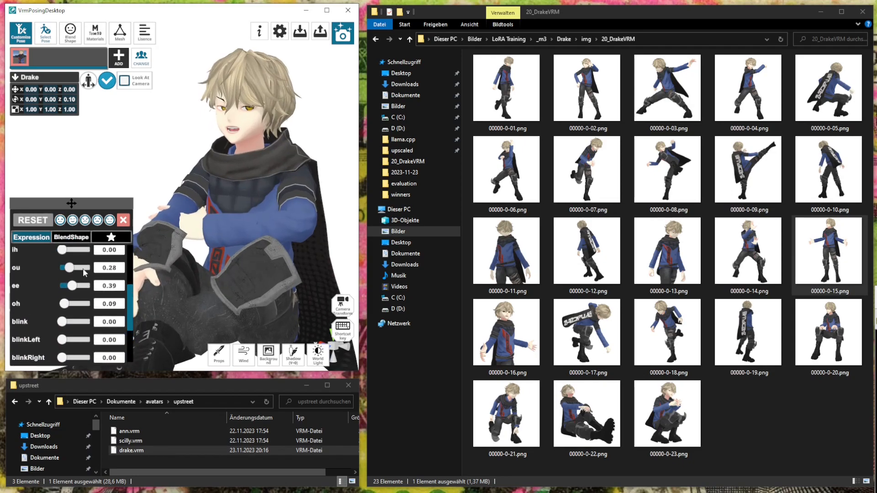
scroll(74, 269, up, 1)
scroll(80, 297, down, 2)
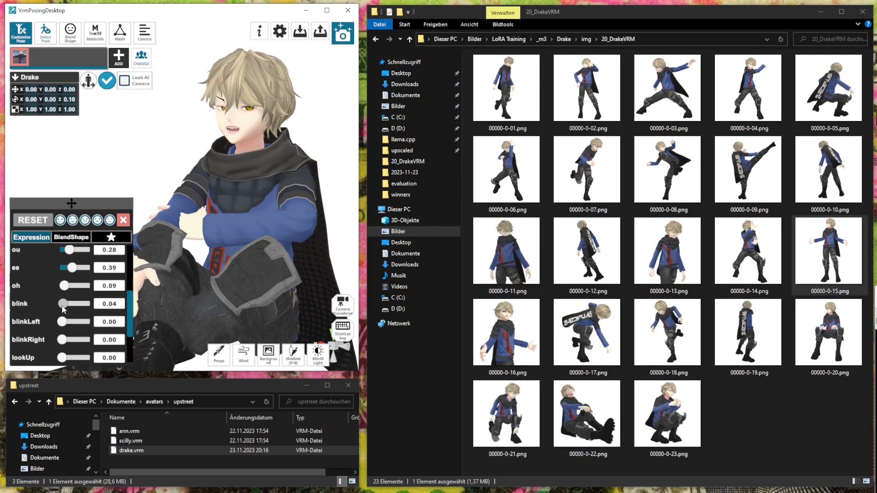
right_drag(229, 287, 263, 154)
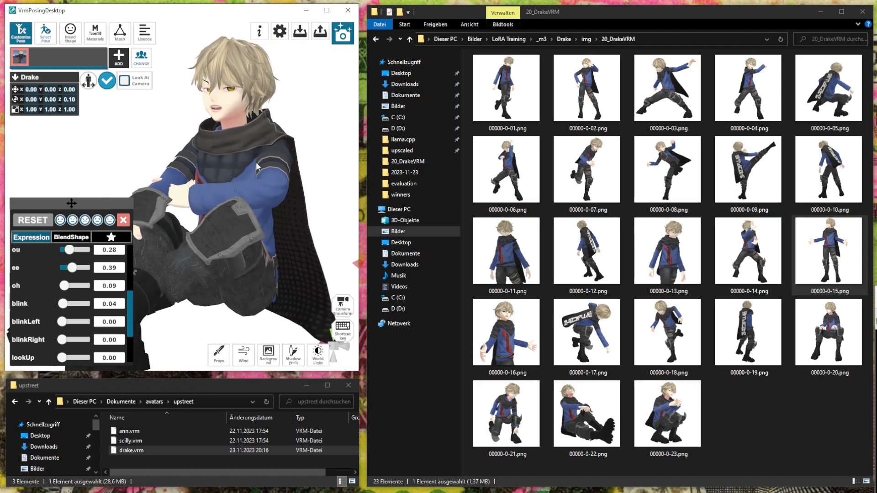
Preview the seated pose with arms over the knees in the 1024 x 1024 export frame, at full body and closer
click(344, 39)
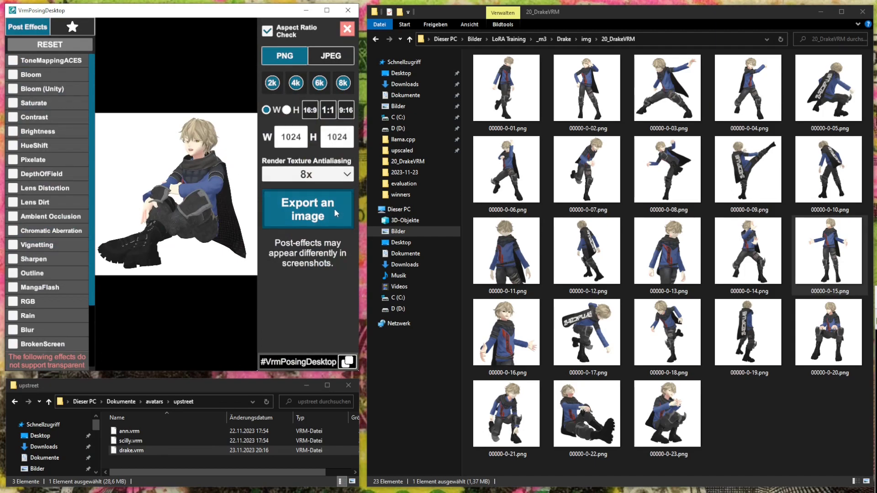
scroll(234, 199, up, 5)
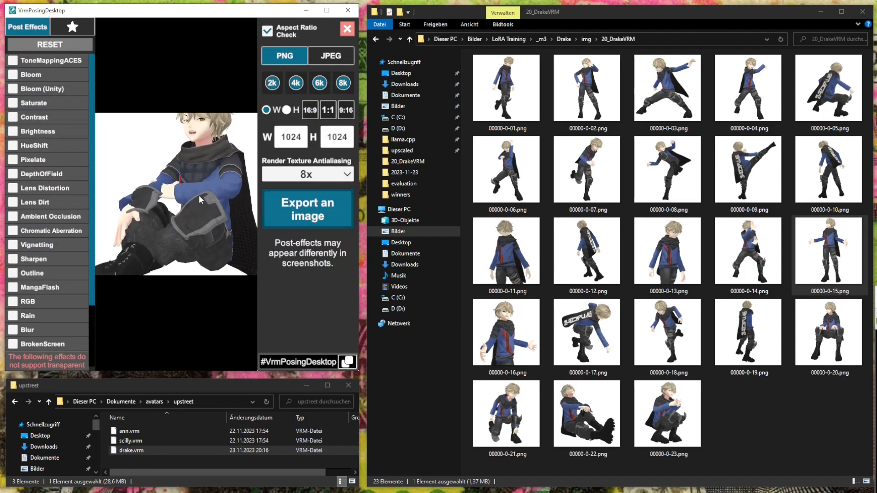
right_drag(196, 201, 189, 208)
click(345, 37)
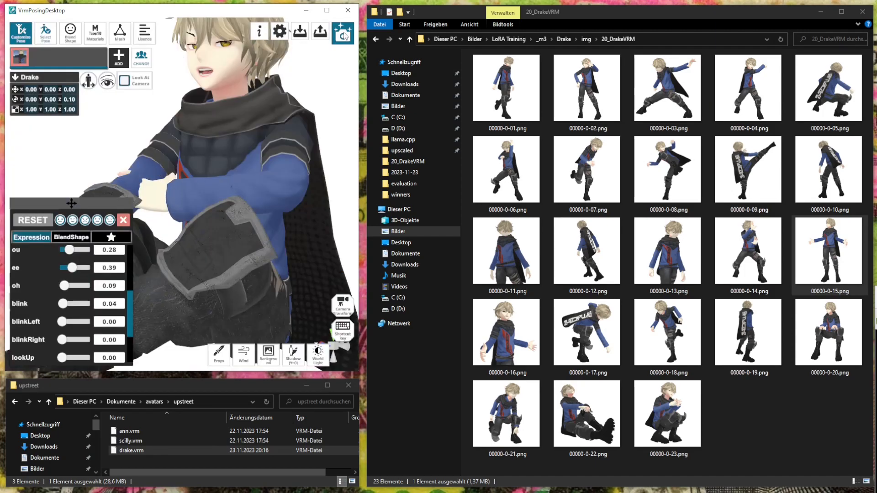
Repose Drake's arms so the left hand is spread before his chest and the right hand hangs beside his knee
click(46, 34)
click(33, 41)
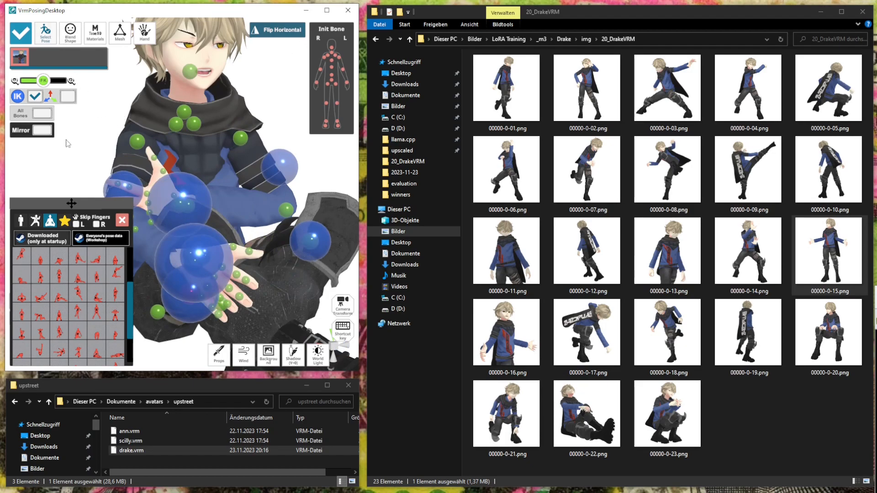
click(117, 259)
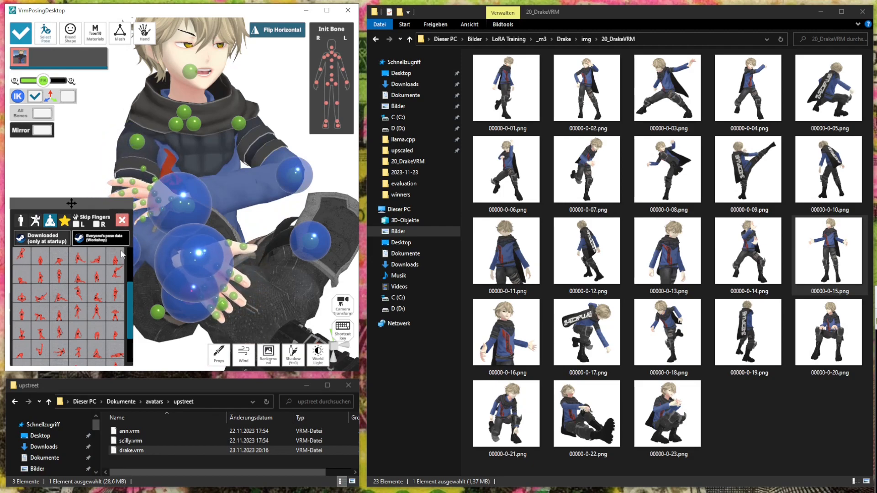
mouse_move(199, 256)
mouse_down()
mouse_move(194, 268)
mouse_move(158, 289)
mouse_move(208, 256)
mouse_up()
drag(183, 214, 179, 193)
drag(297, 180, 277, 149)
drag(179, 204, 197, 185)
right_drag(313, 187, 283, 185)
click(27, 33)
scroll(199, 218, down, 5)
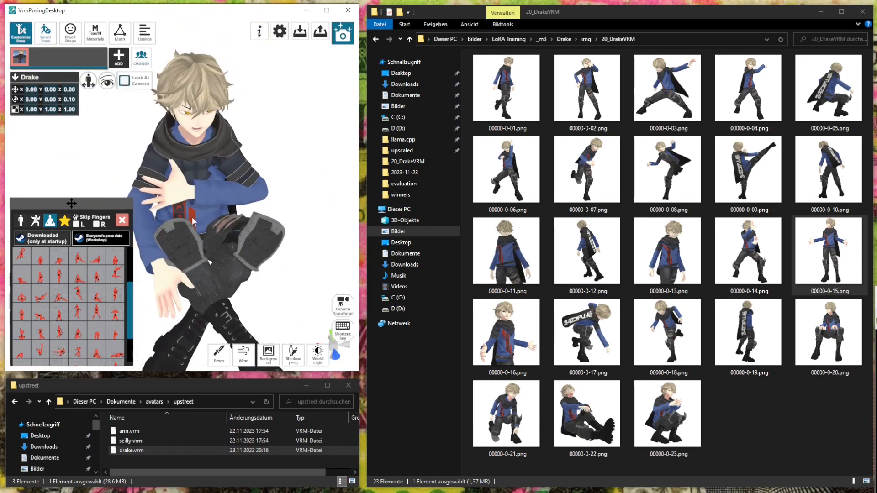
Move Drake's left hand from his chest outward past the opposite shoulder
click(88, 81)
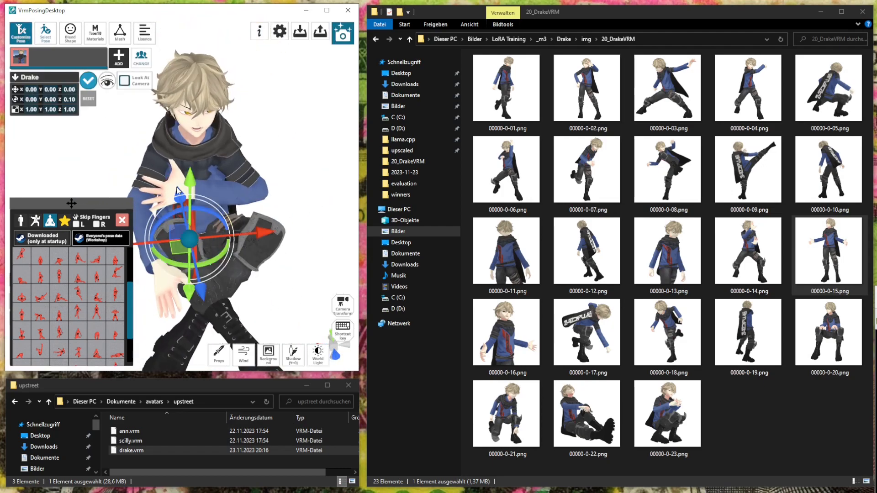
click(26, 37)
scroll(223, 199, up, 3)
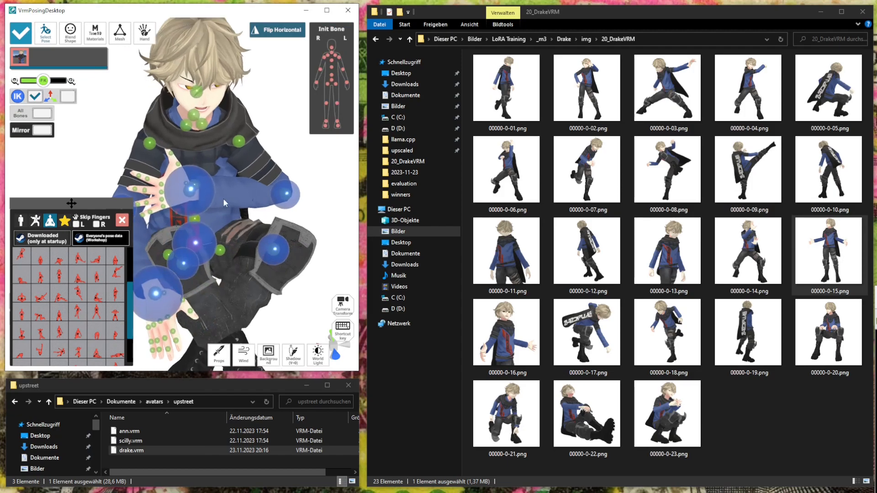
drag(175, 185, 132, 179)
right_drag(190, 221, 340, 192)
drag(159, 183, 175, 176)
right_drag(175, 176, 196, 177)
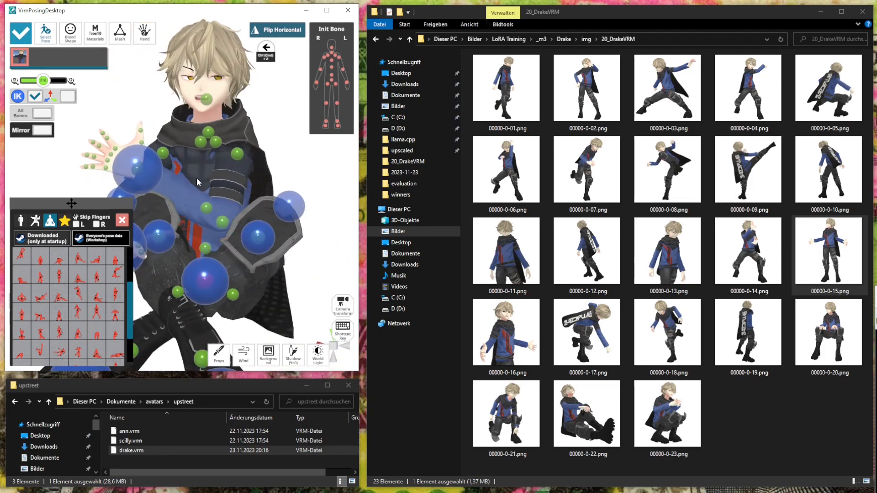
right_drag(243, 201, 306, 238)
click(28, 31)
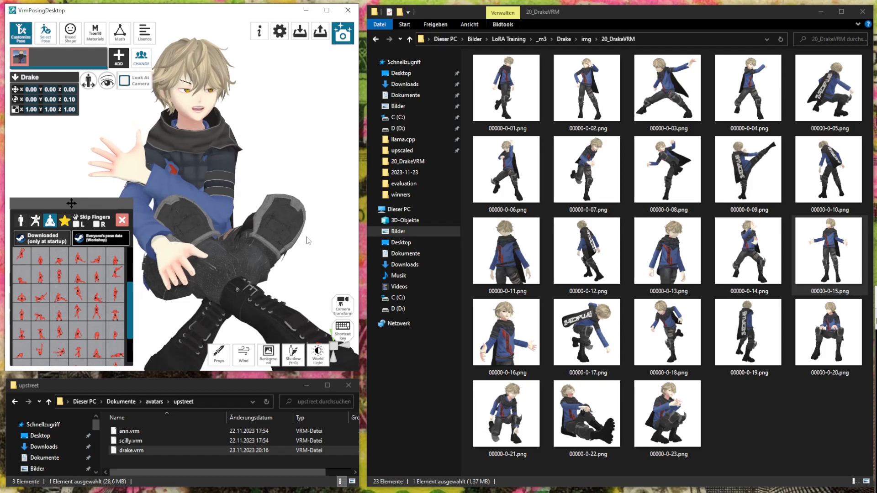
Lower Drake's raised left hand behind his bent knees, undoing a misplaced adjustment
scroll(246, 246, up, 10)
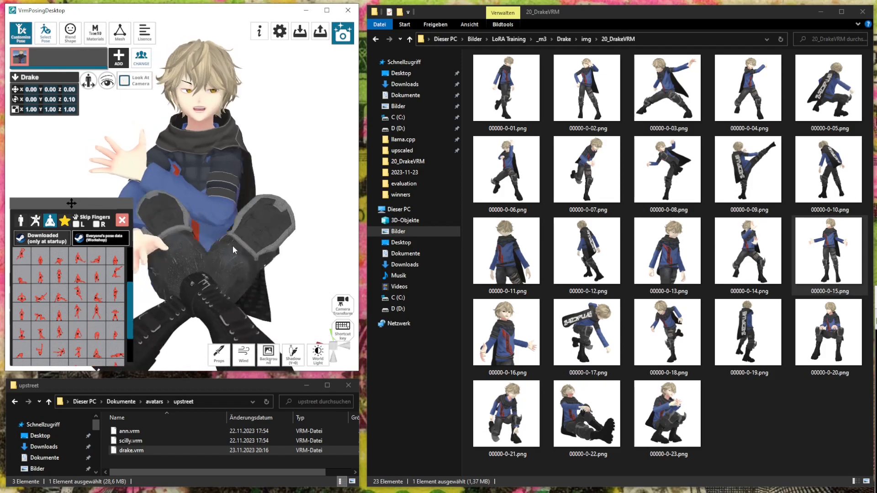
right_drag(251, 249, 155, 187)
click(228, 227)
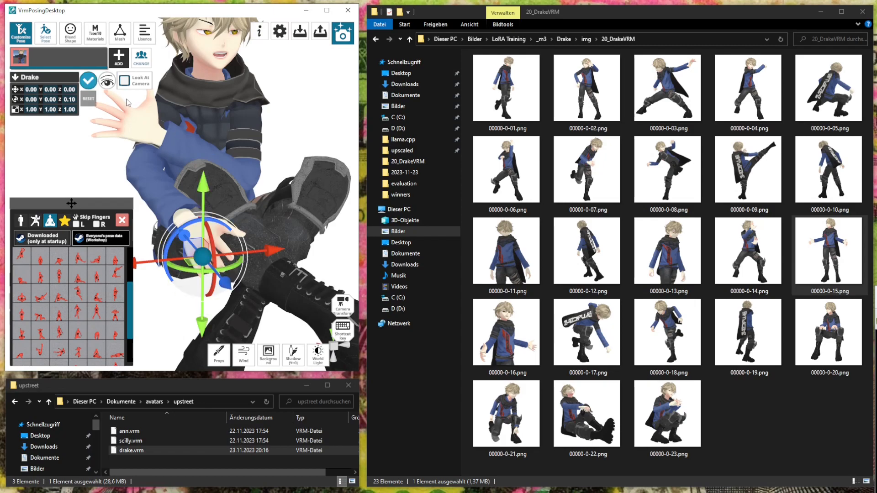
click(14, 39)
drag(152, 144, 168, 206)
key(ctrl+z)
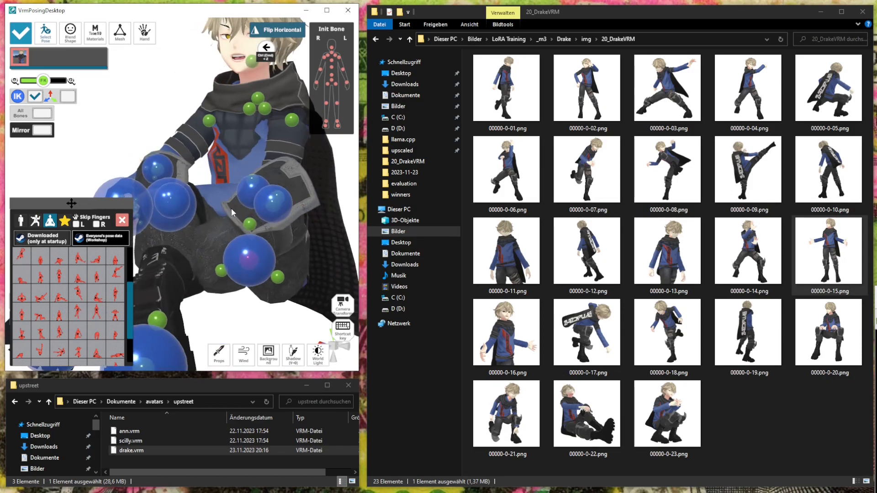
click(21, 33)
Close the pose library and preview Drake's lowered arms and upper body in the export frame
right_drag(279, 217, 235, 223)
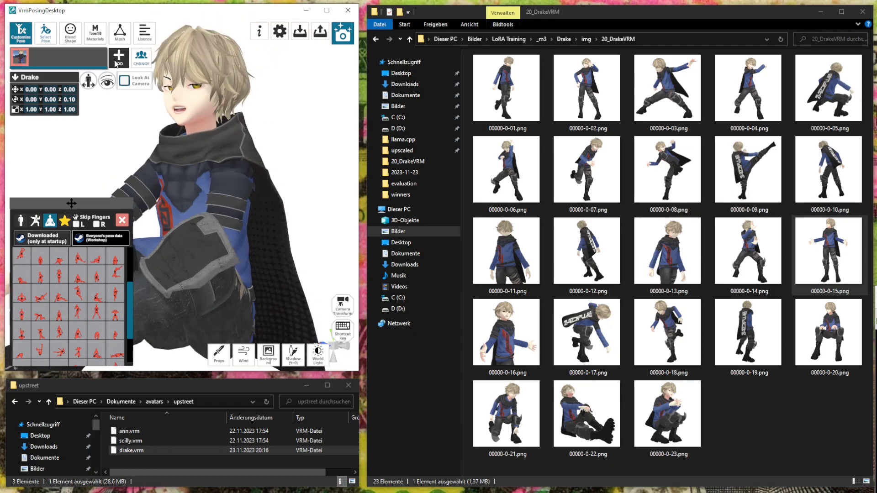
click(122, 220)
click(344, 38)
scroll(202, 198, down, 2)
scroll(204, 199, up, 6)
right_drag(209, 197, 216, 251)
scroll(216, 239, up, 2)
scroll(216, 240, down, 1)
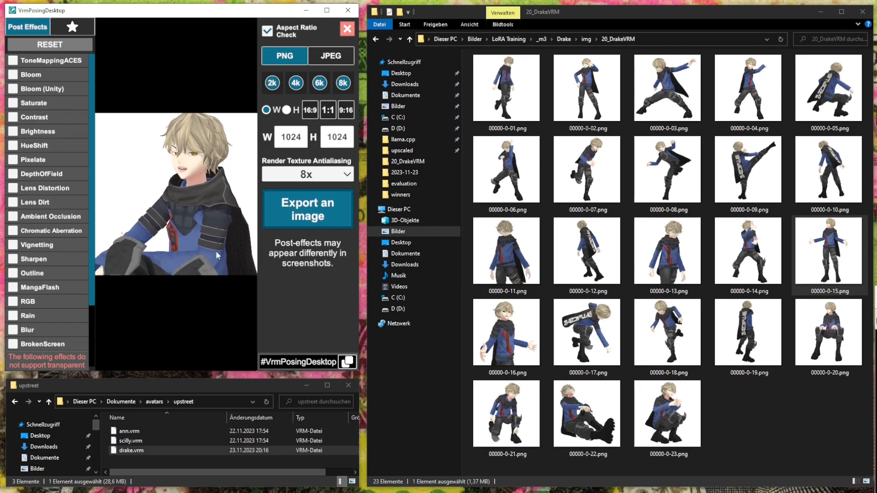
Pull Drake's right hand outward, away from his knee
click(347, 29)
scroll(143, 184, down, 3)
drag(95, 272, 48, 216)
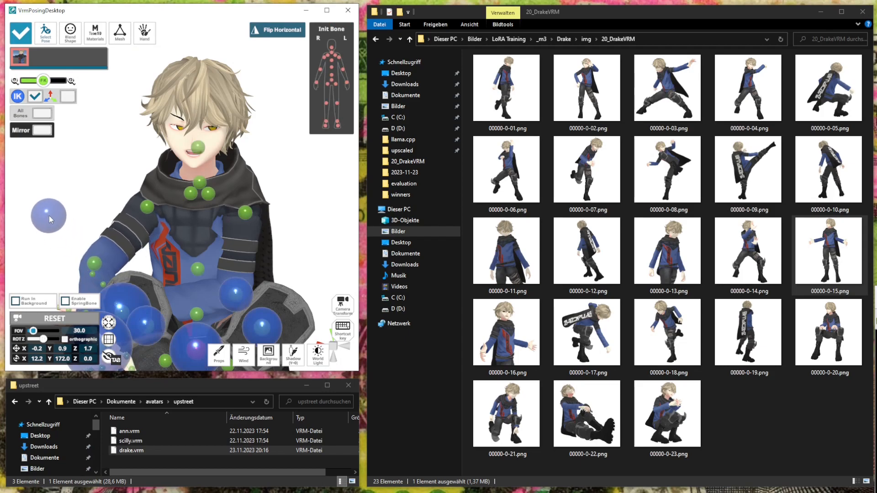
click(25, 41)
Orbit to an angled close-up of Drake and check the adjusted right arm in the export preview
right_drag(232, 245, 210, 232)
scroll(199, 257, up, 2)
middle_drag(210, 234, 212, 231)
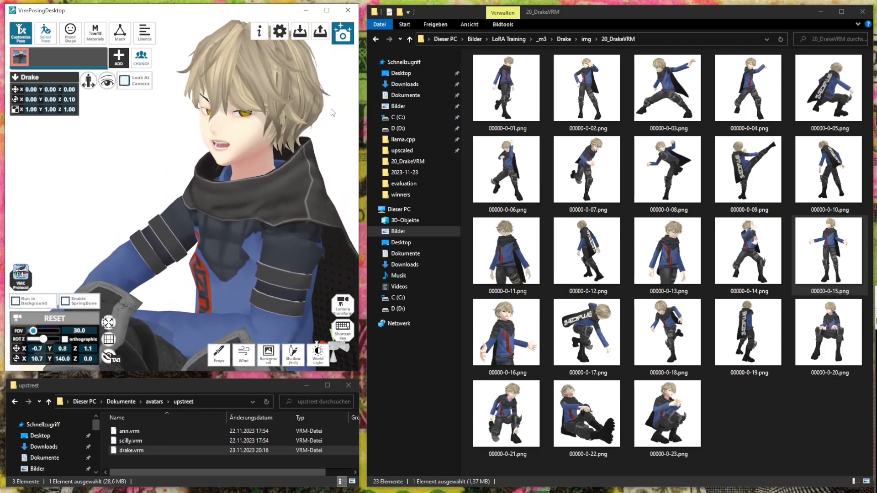
click(343, 32)
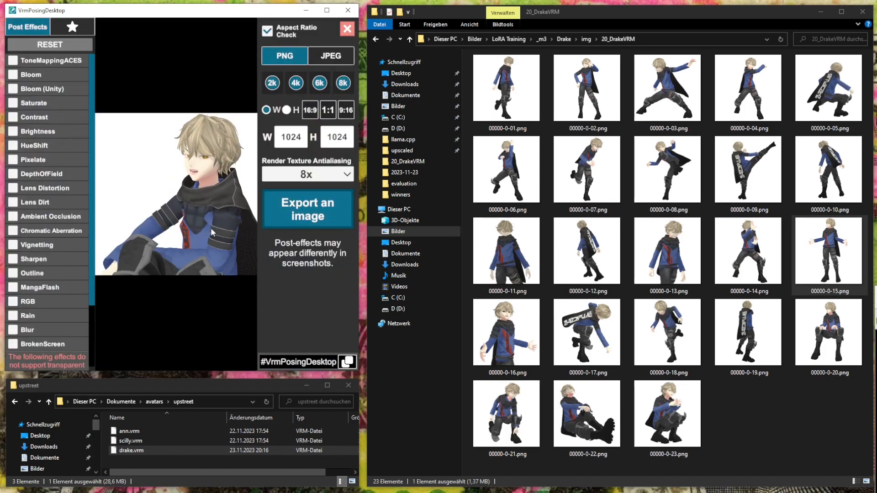
right_drag(213, 231, 221, 249)
scroll(191, 243, down, 1)
scroll(219, 249, down, 2)
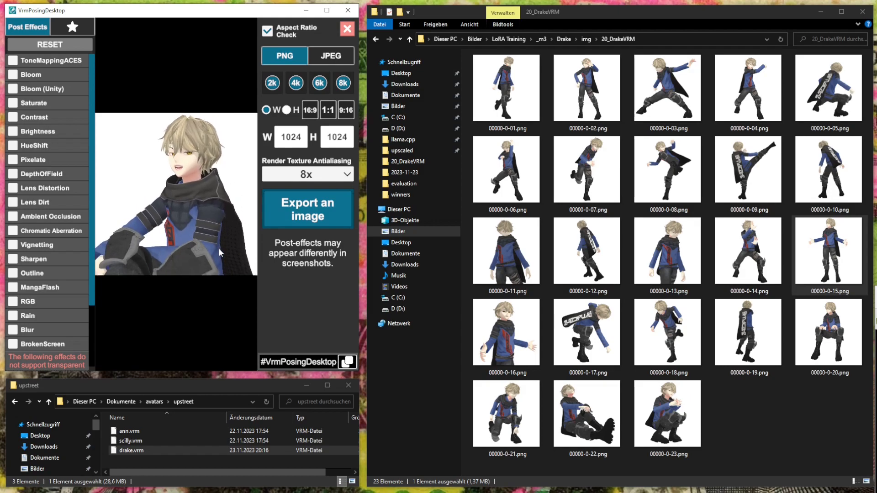
Readjust Drake's right hand beside his shin in the bone editor
click(348, 31)
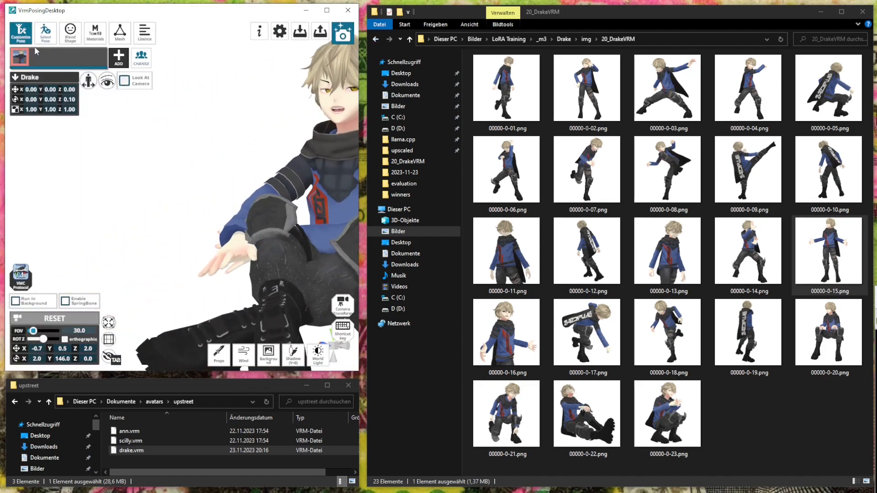
click(20, 33)
drag(252, 263, 254, 267)
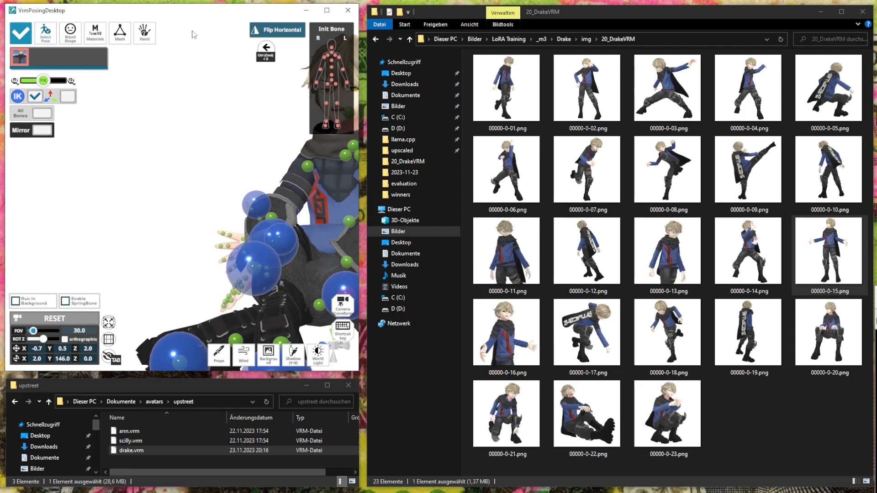
click(20, 33)
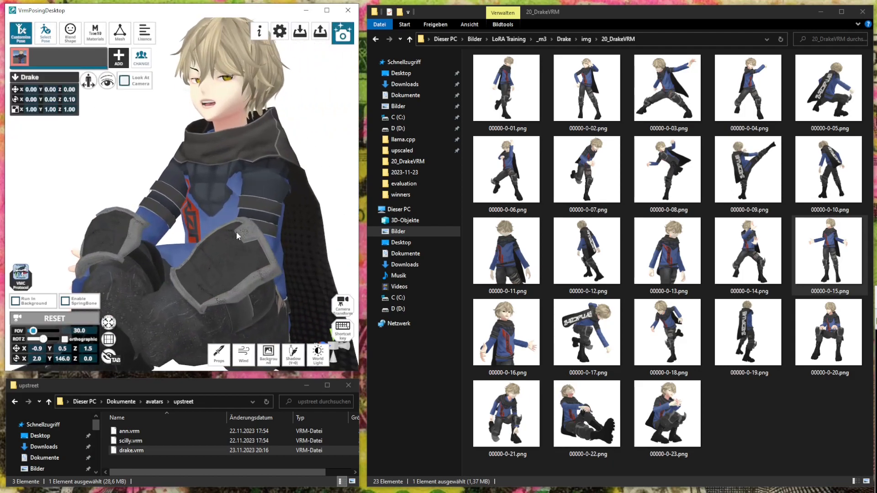
Readjust Drake's gaze target and frame his upper body and bent knees from an angle
right_drag(236, 229, 227, 233)
middle_drag(226, 233, 228, 244)
right_drag(227, 244, 233, 239)
scroll(229, 238, down, 5)
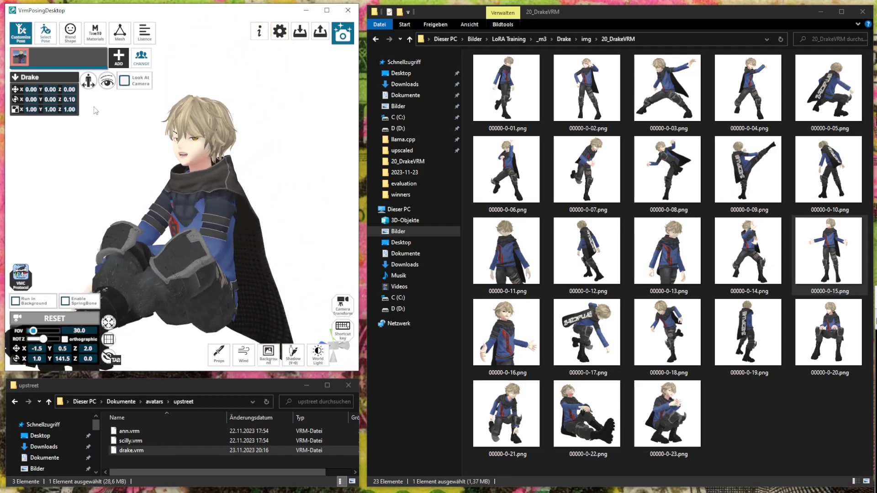
click(108, 81)
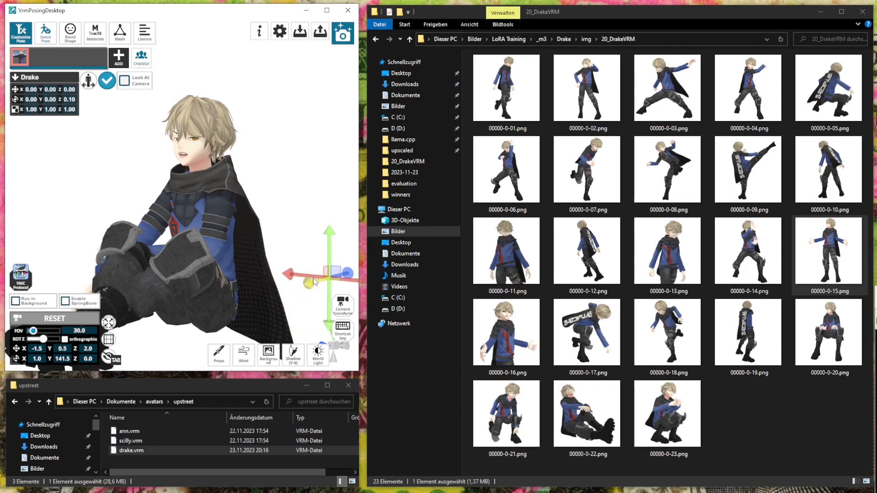
scroll(259, 215, up, 5)
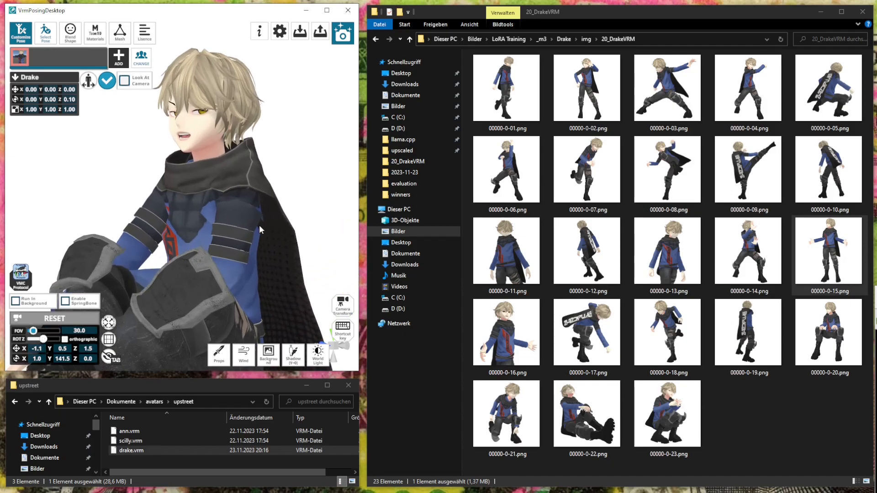
scroll(259, 230, down, 5)
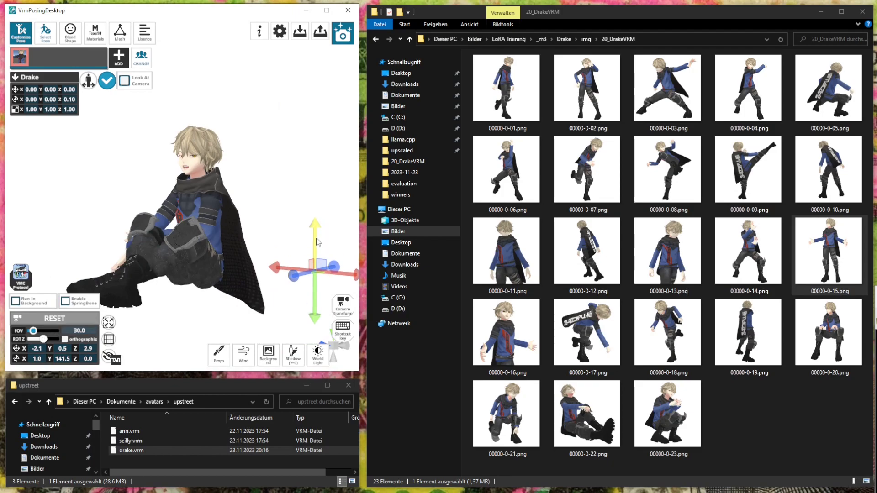
scroll(265, 169, up, 5)
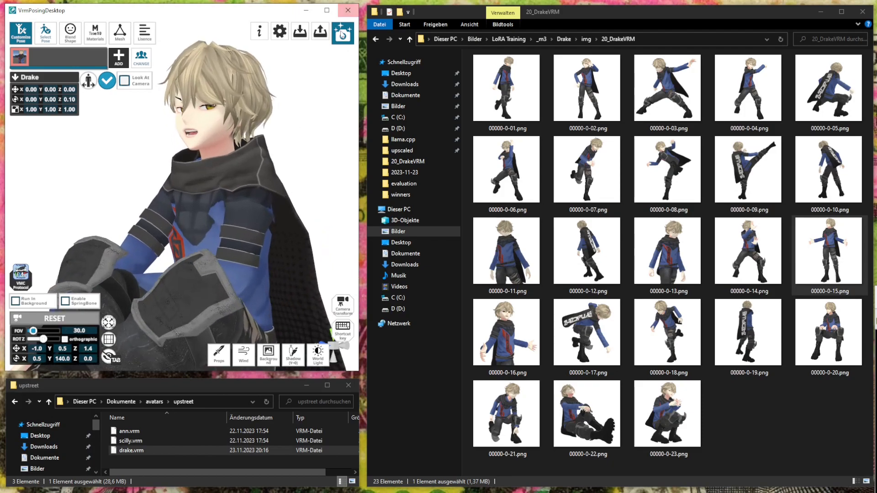
Export the seated close-up of Drake as 00000-0-24.png
click(342, 33)
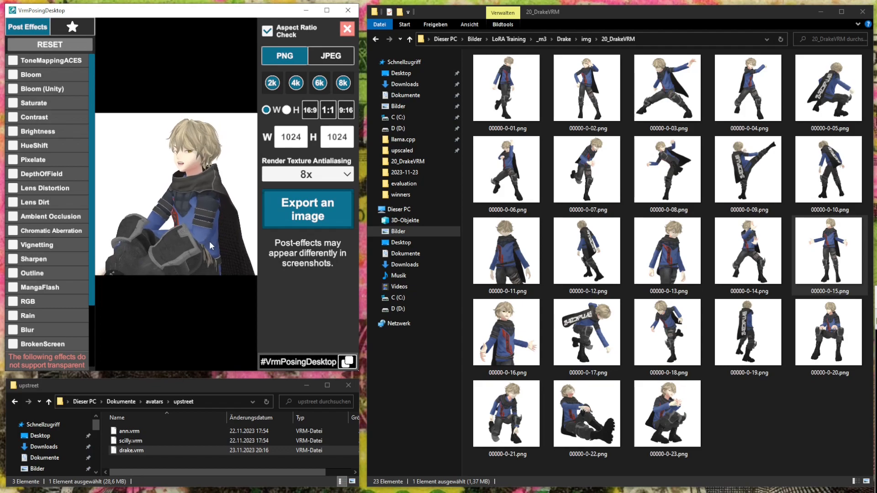
click(313, 226)
click(319, 201)
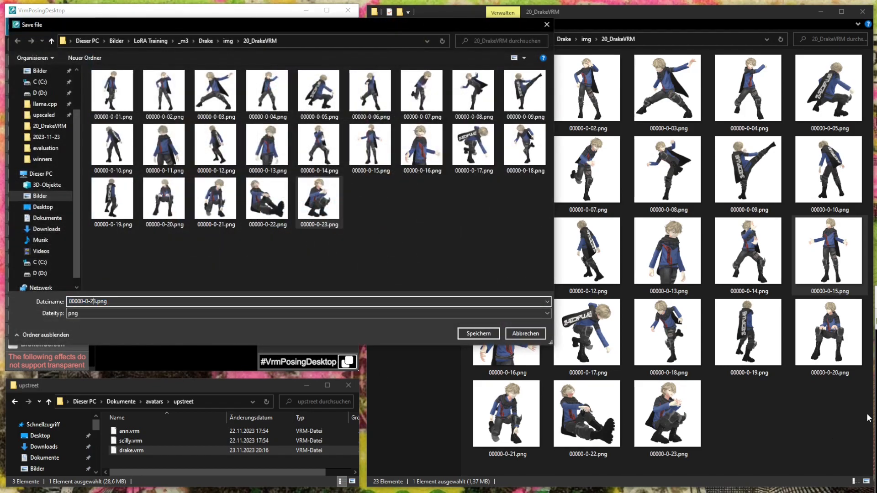
key(Delete)
text(4)
key(Return)
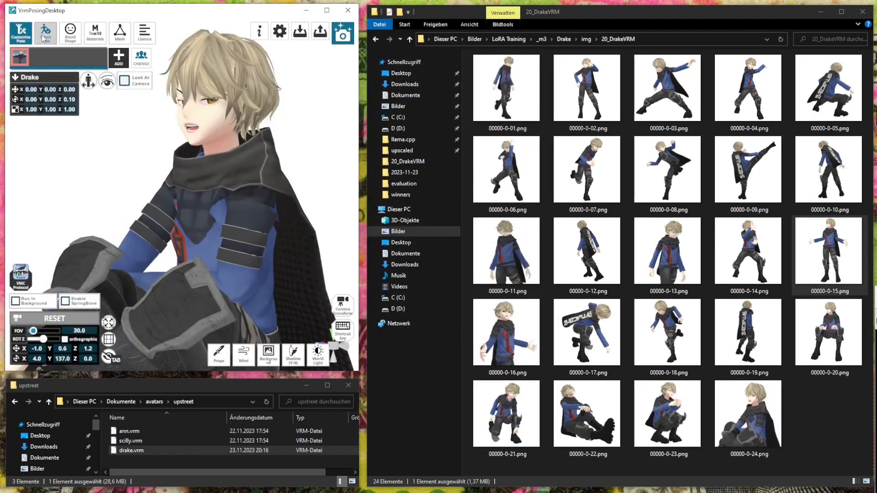
Try several seated and kneeling preset poses on Drake, plus one from the action category
click(43, 38)
click(40, 282)
scroll(189, 222, down, 5)
right_drag(189, 222, 233, 220)
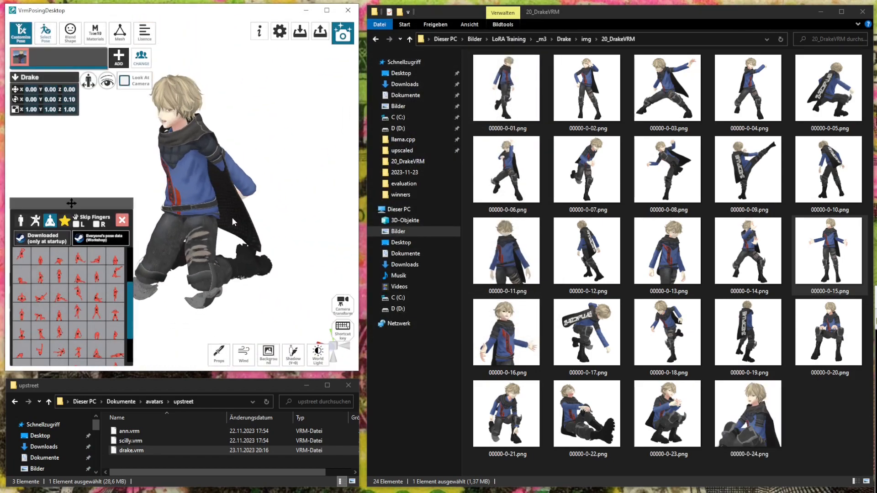
scroll(109, 282, down, 3)
click(80, 333)
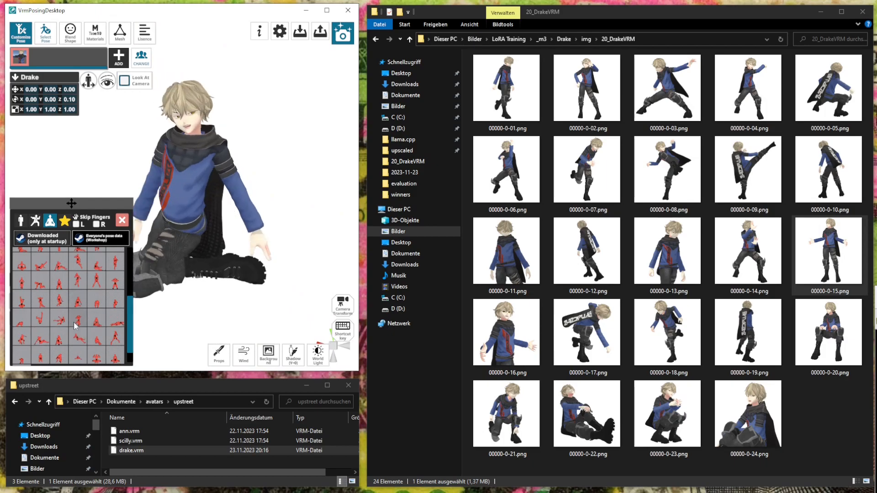
click(74, 322)
scroll(40, 255, down, 2)
click(39, 224)
scroll(56, 294, down, 2)
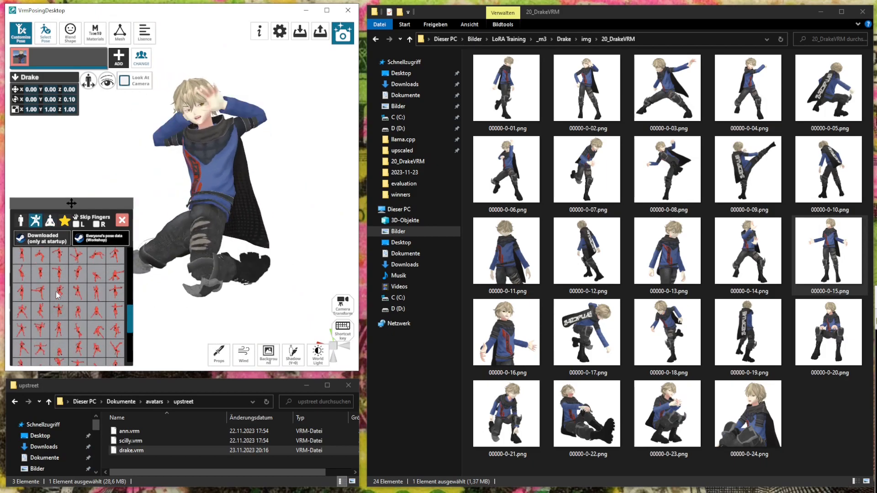
click(58, 297)
Make the image thumbnails in the 20_DrakeVRM folder slightly smaller and return to the posing window
click(667, 250)
ctrl+scroll(668, 250, down, 1)
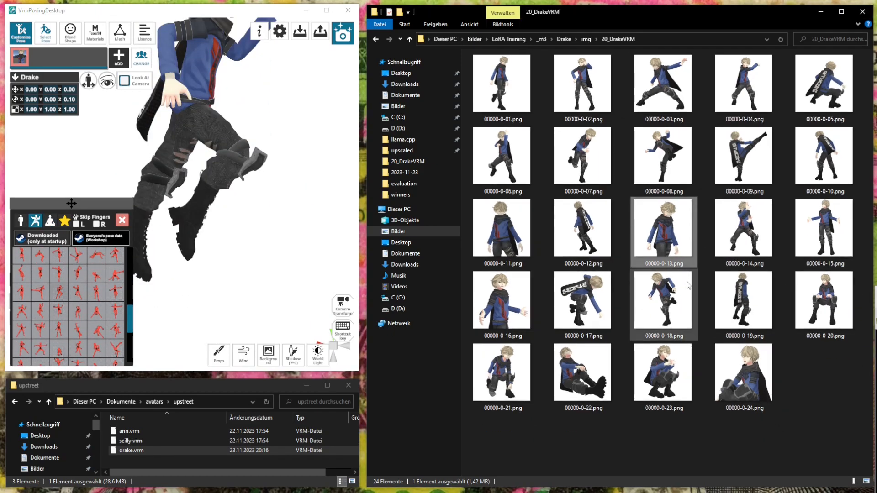
click(304, 285)
Try another action pose and a standing preset on Drake while viewing him from behind
right_drag(256, 211, 231, 147)
middle_drag(231, 147, 220, 193)
right_drag(311, 210, 86, 219)
click(43, 254)
click(22, 222)
click(38, 265)
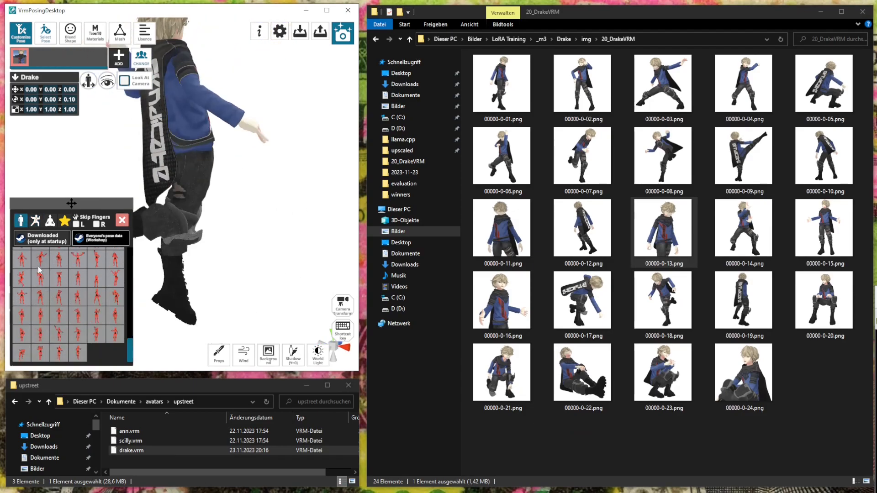
right_drag(201, 209, 227, 203)
middle_drag(147, 197, 173, 212)
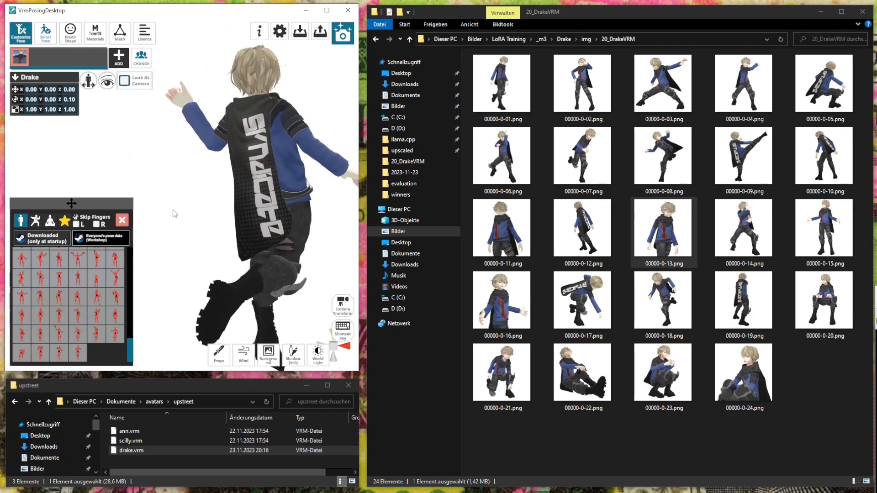
Try a series of standing presets on Drake from behind, including raised-arm and hand-to-face poses
click(96, 320)
click(97, 338)
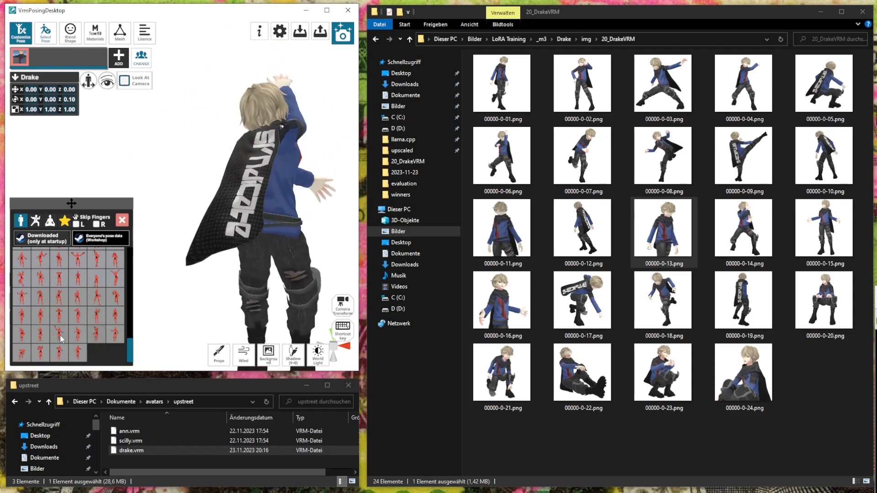
click(61, 338)
click(81, 339)
click(81, 359)
click(114, 338)
click(117, 315)
click(120, 292)
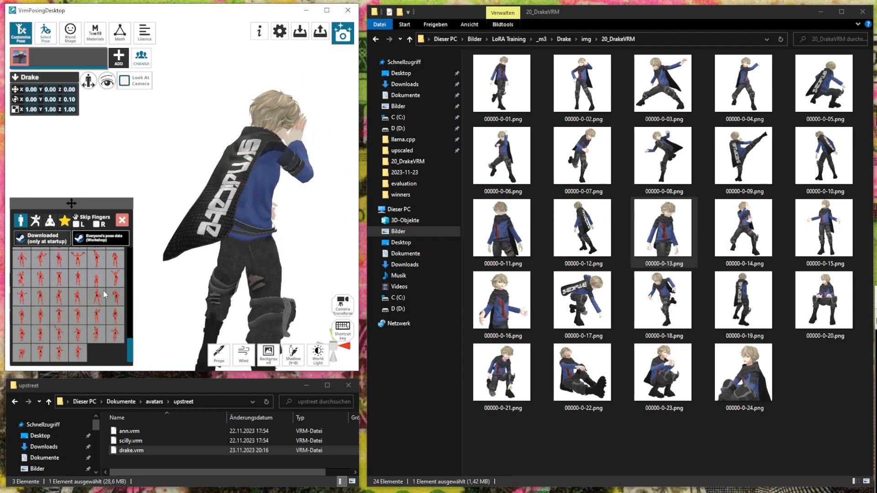
click(115, 279)
Try more standing presets on Drake, including an outstretched arm, hands at the head and a raised leg
middle_drag(197, 283, 175, 275)
click(22, 354)
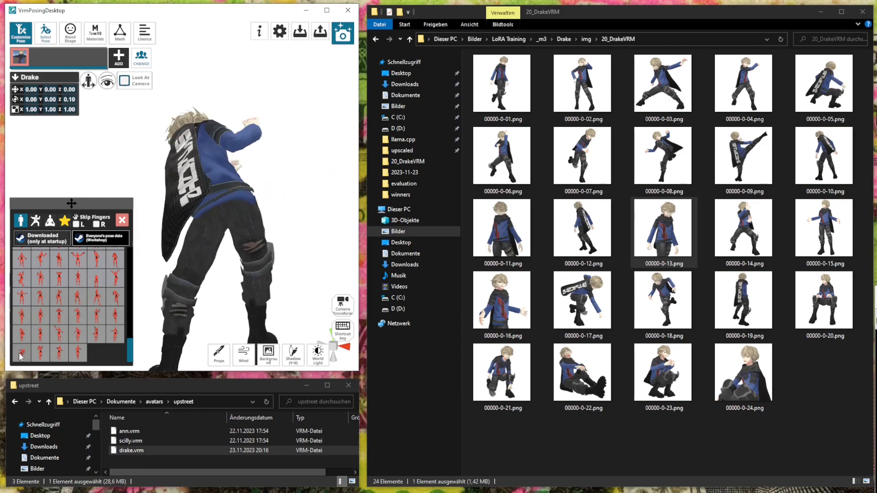
click(21, 336)
right_drag(177, 284, 259, 259)
click(29, 298)
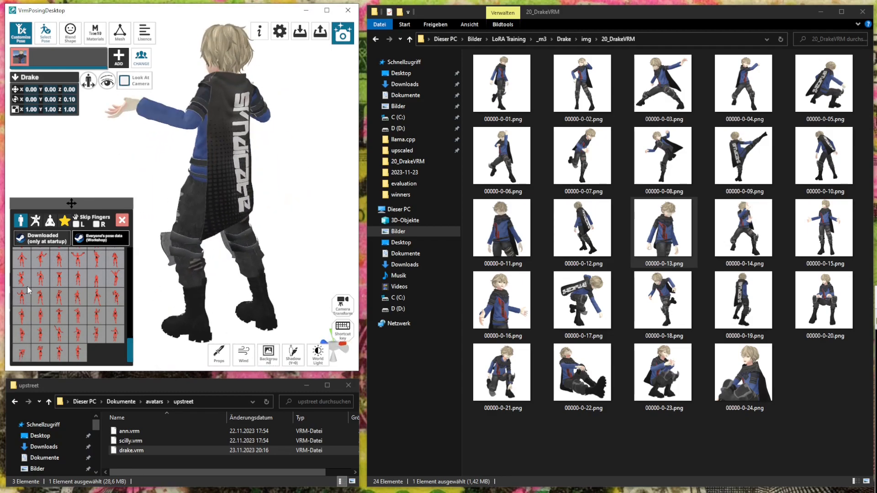
click(26, 284)
click(58, 279)
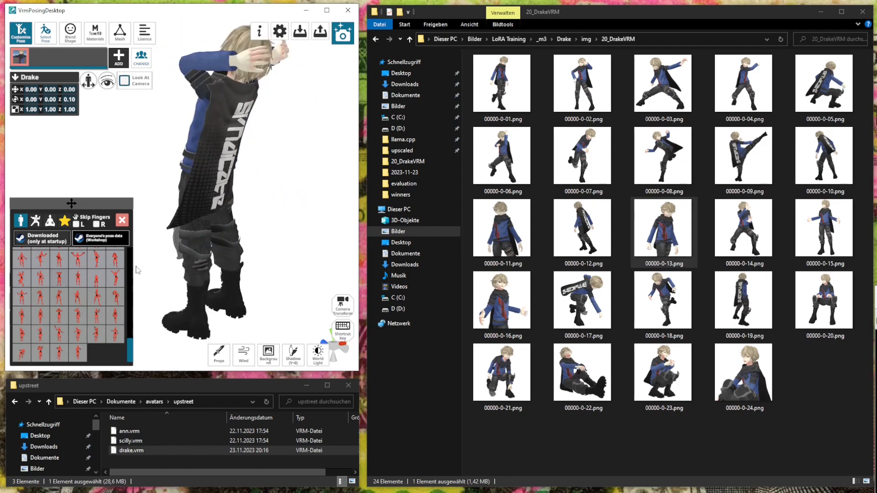
scroll(96, 286, up, 2)
click(42, 273)
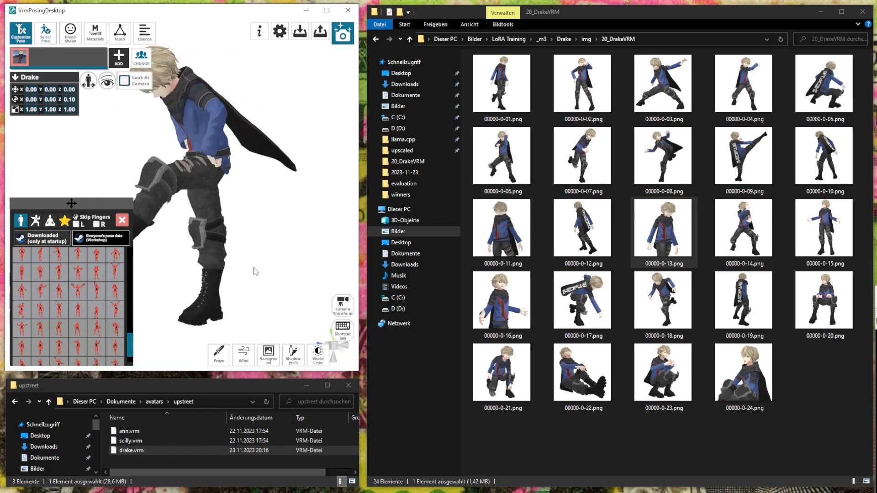
Apply a walking preset to Drake and frame his full body in side profile
scroll(86, 274, up, 1)
click(75, 286)
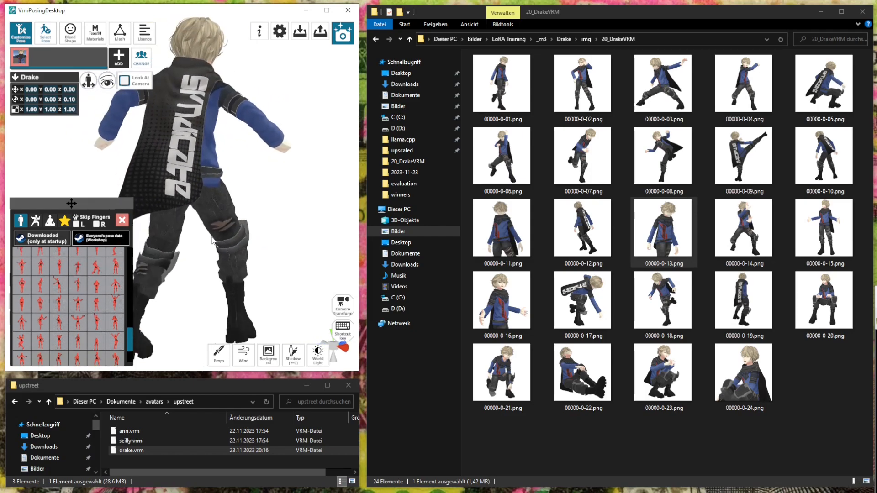
middle_drag(214, 249, 213, 245)
scroll(214, 245, up, 3)
right_drag(214, 245, 236, 234)
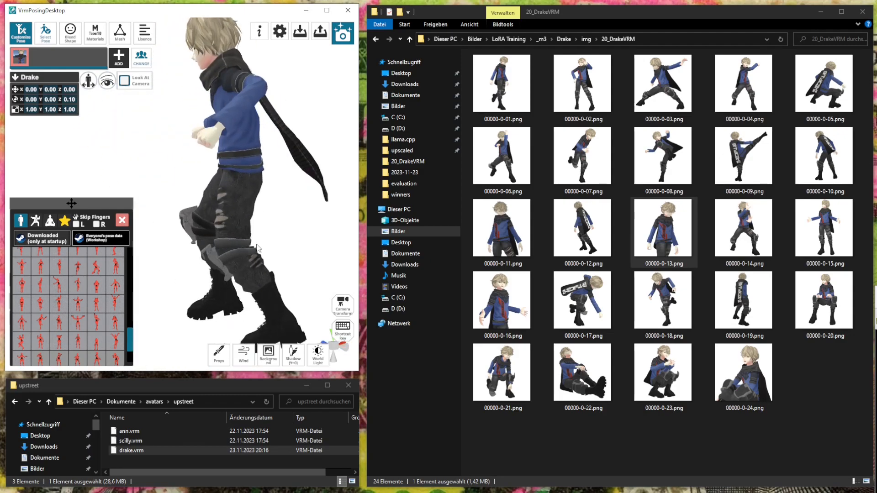
scroll(257, 248, down, 3)
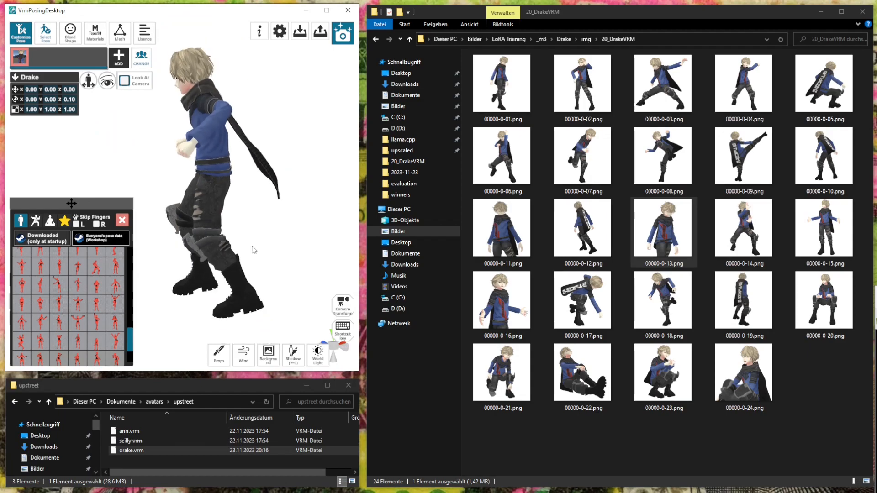
scroll(256, 256, up, 5)
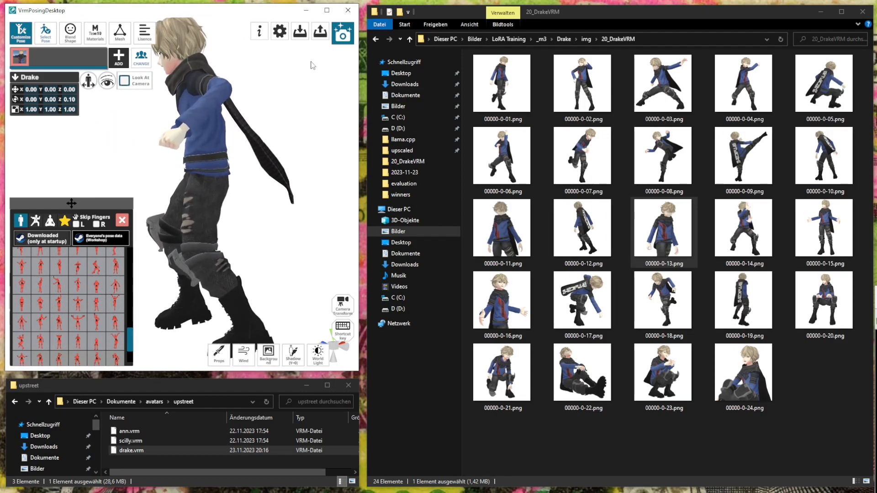
Export the side-profile walking pose as 00000-0-25.png
click(343, 33)
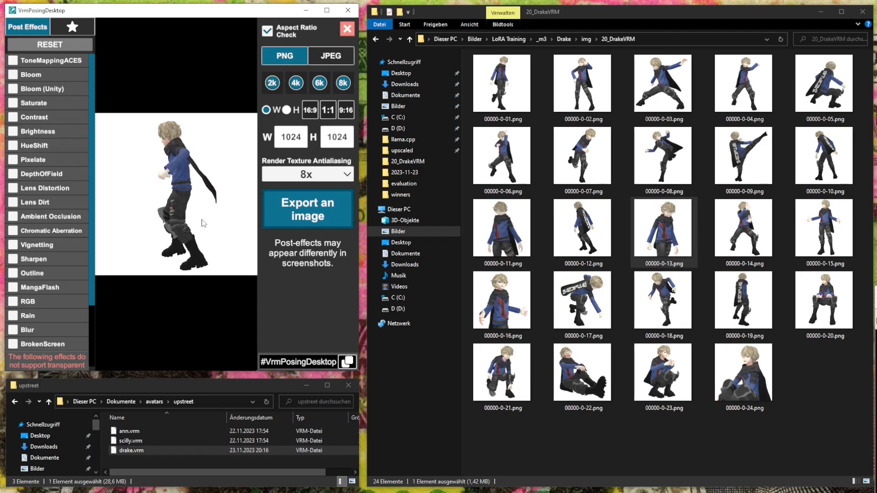
click(311, 220)
click(370, 201)
click(95, 302)
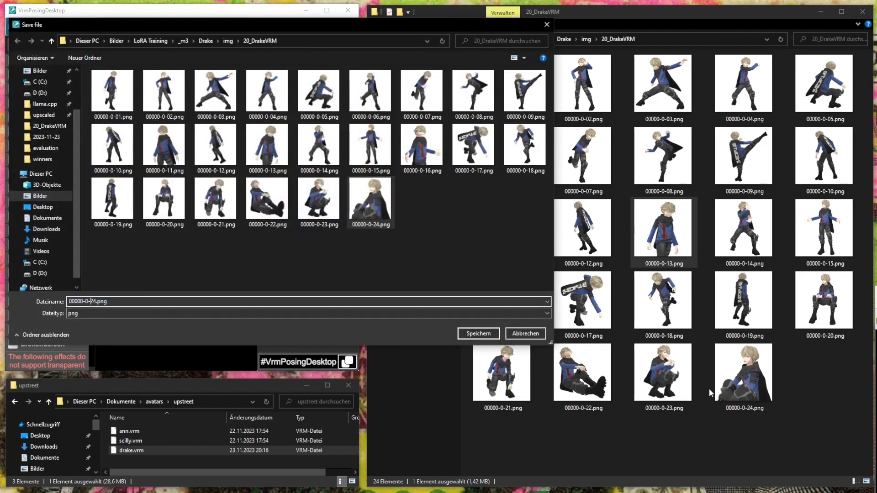
key(Return)
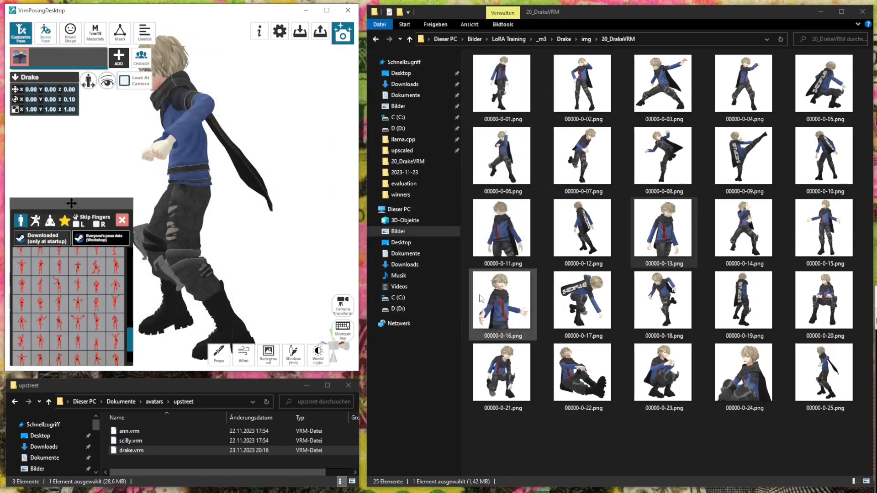
Apply a downloaded pose to Drake with both arms raised in front of his face and chest
click(48, 38)
click(42, 43)
click(60, 273)
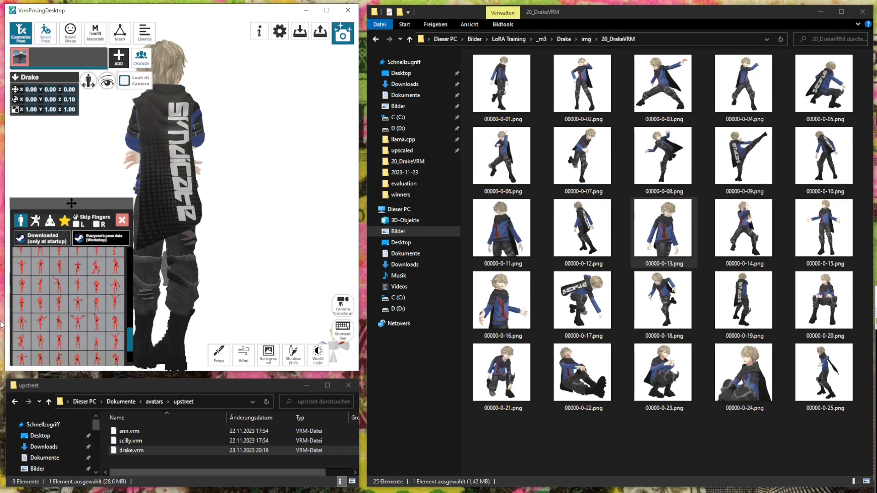
click(44, 240)
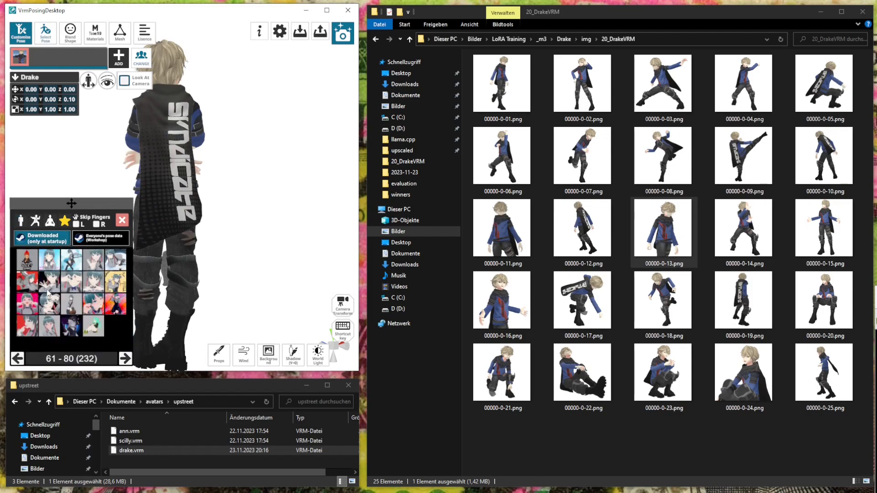
click(60, 310)
Orbit to Drake's front and frame him from the head down to the thighs
right_drag(146, 256, 210, 181)
scroll(208, 222, up, 3)
middle_drag(214, 78, 216, 151)
right_drag(216, 151, 241, 222)
scroll(240, 222, up, 5)
mouse_move(239, 214)
middle_down()
mouse_move(257, 187)
mouse_move(234, 203)
mouse_move(242, 199)
middle_up()
scroll(234, 203, down, 2)
scroll(242, 199, down, 1)
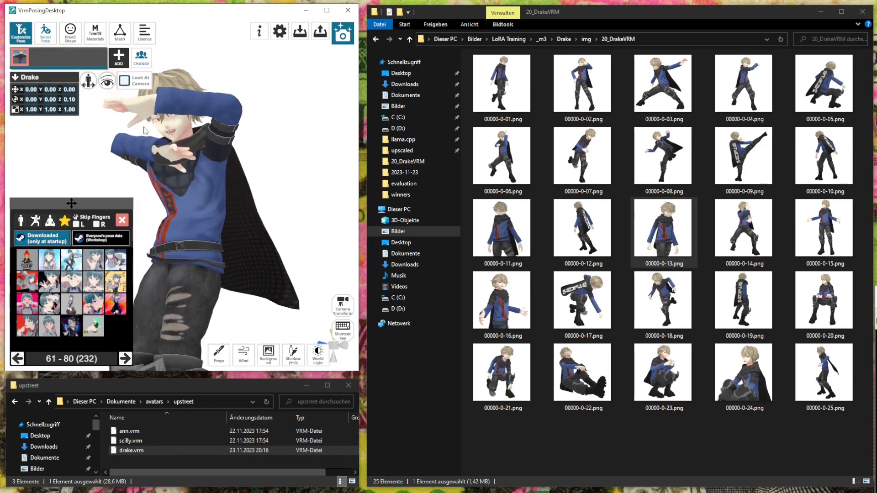
Reposition Drake's gaze target and refine the close framing of his upper body
click(106, 79)
scroll(262, 196, down, 3)
drag(300, 195, 267, 256)
scroll(198, 166, up, 8)
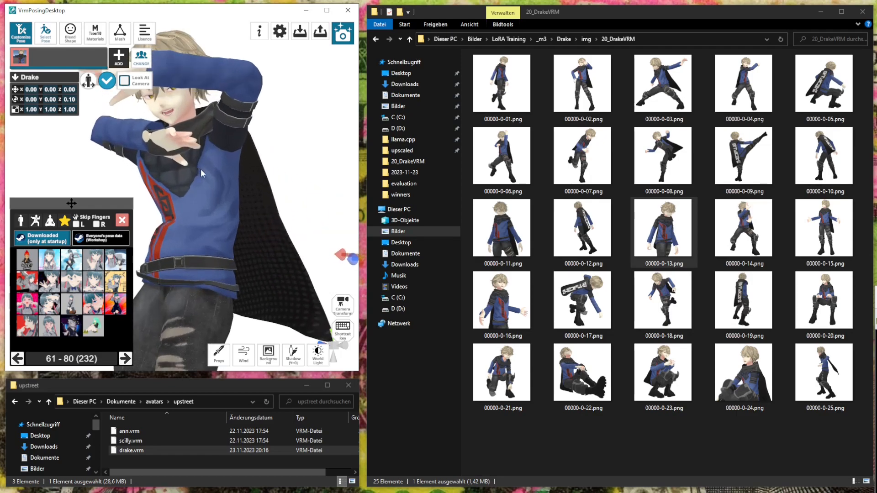
scroll(204, 180, down, 5)
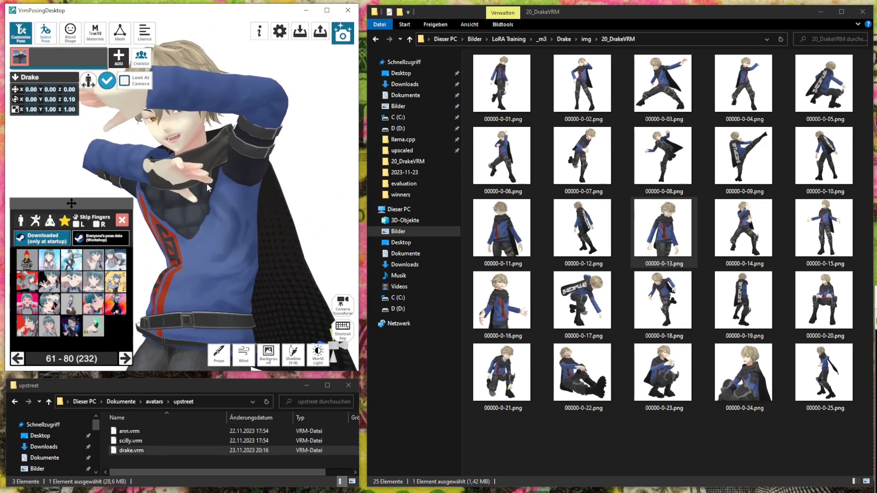
right_drag(254, 204, 256, 177)
Move Drake's right hand outward from his chest in the bone editor and adjust the camera angle slightly
click(28, 38)
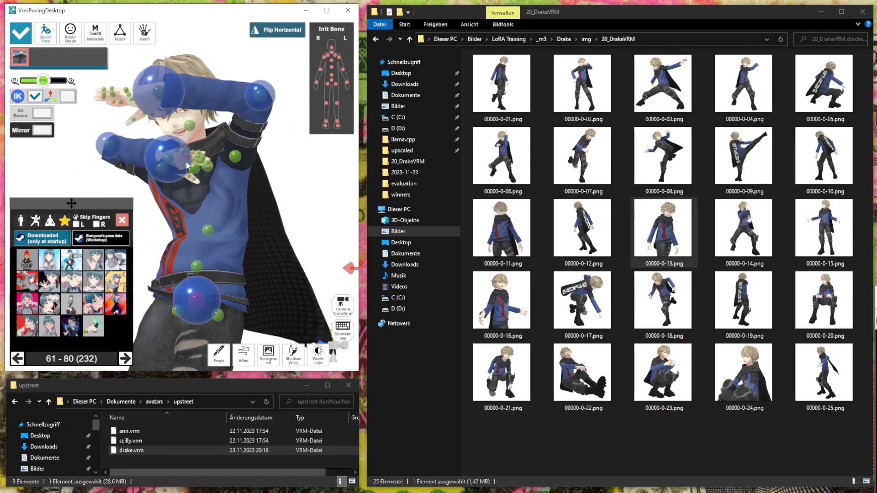
drag(172, 160, 129, 167)
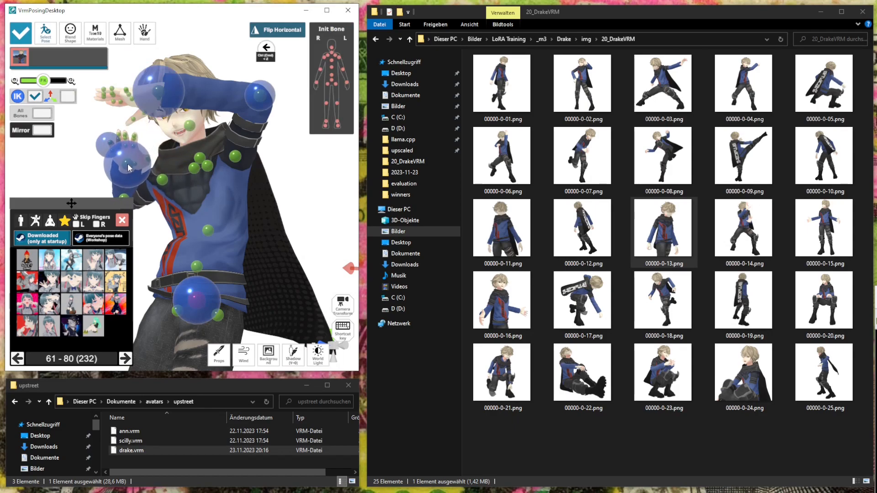
click(31, 40)
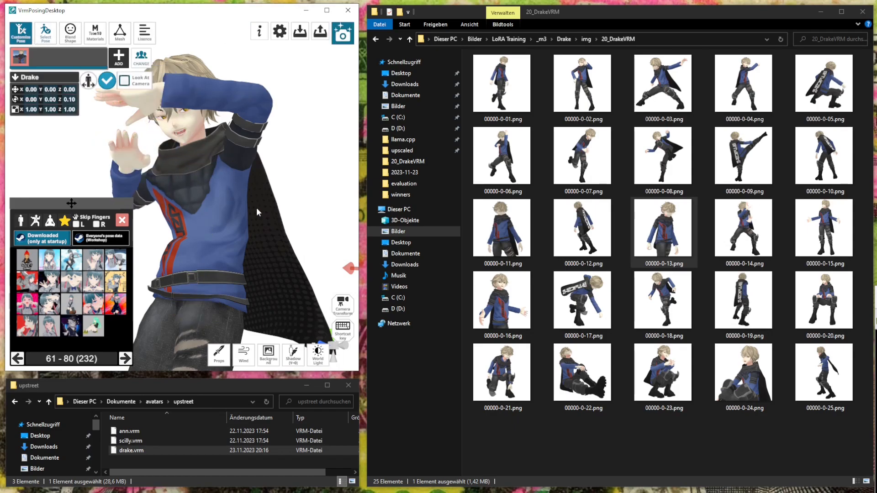
right_drag(256, 208, 252, 219)
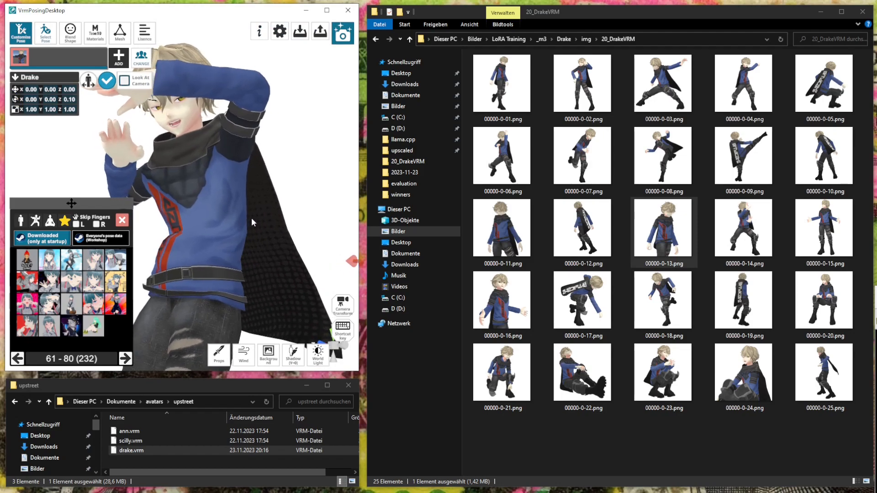
Export the raised-arms pose as 00000-0-26.png
click(343, 34)
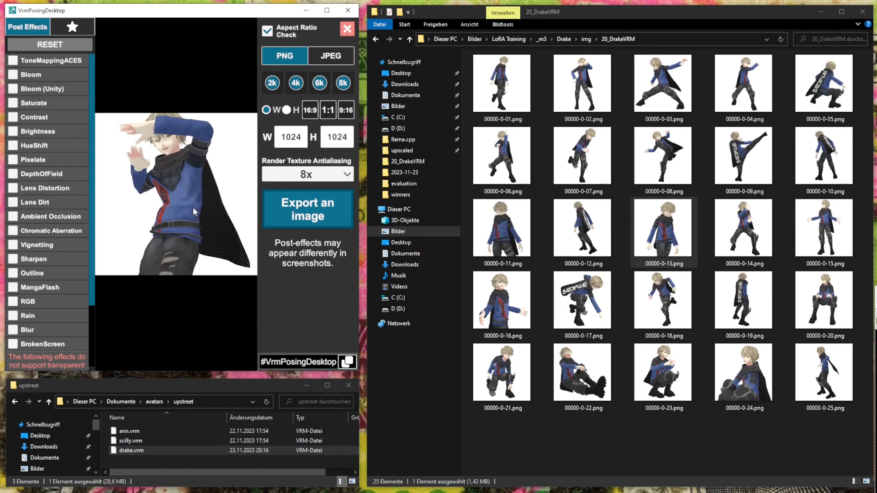
click(283, 204)
click(413, 207)
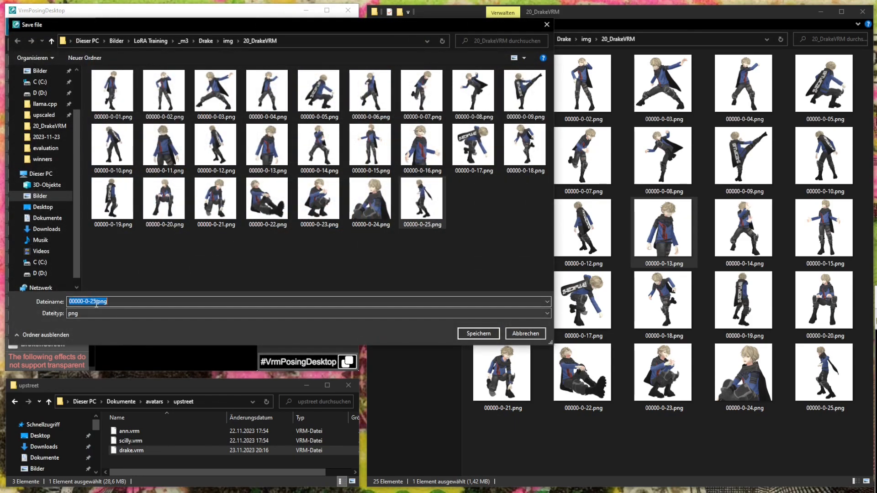
key(BackSpace)
text(6)
key(Return)
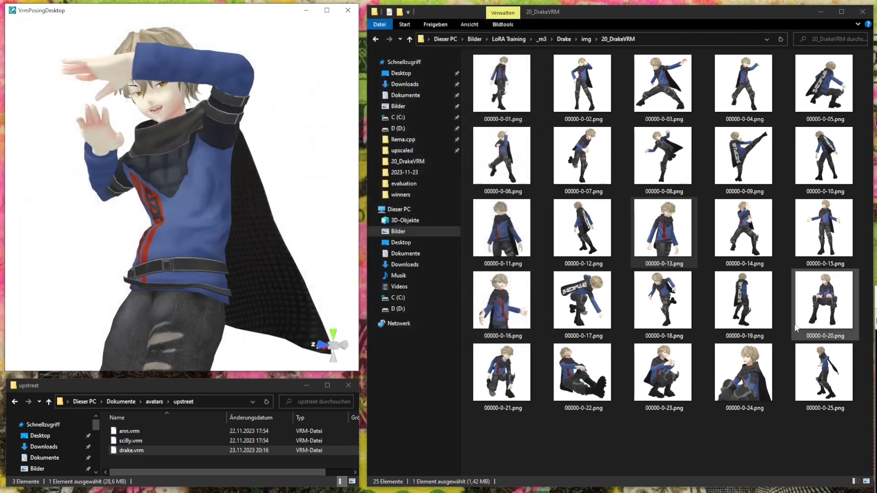
Give Drake a preset expression with closed eyes and adjust the view of his upper body
click(71, 33)
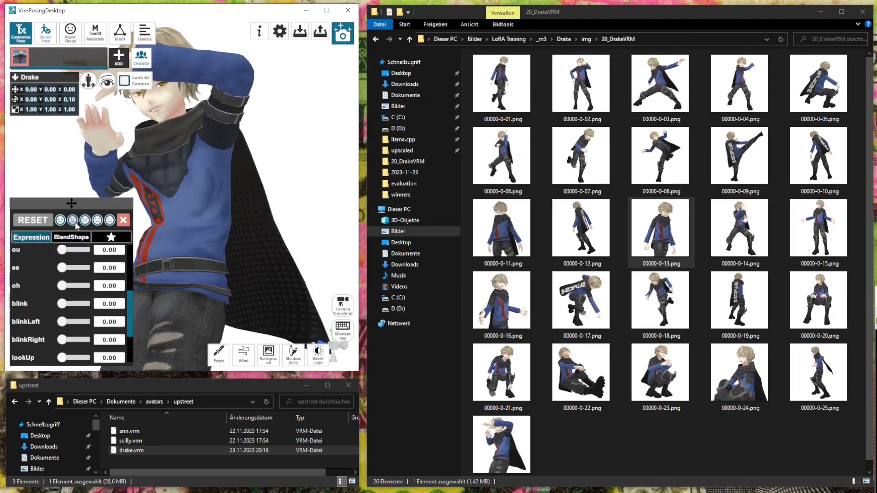
right_drag(149, 186, 119, 139)
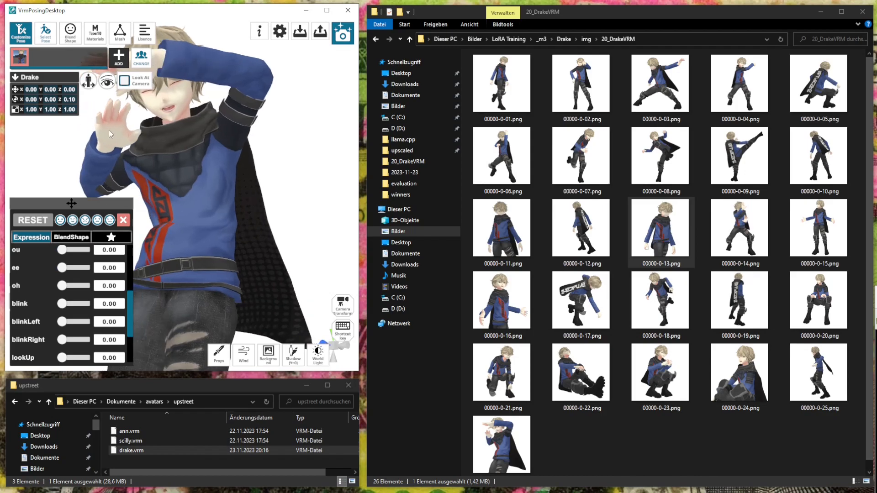
Try several downloaded poses from the 61–80 set on Drake, including a seated pose with both arms stretched forward
click(45, 33)
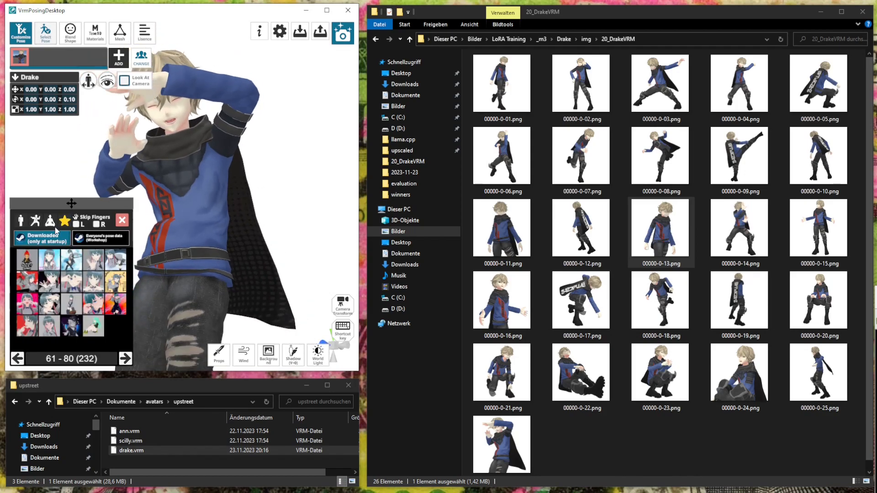
click(77, 288)
right_drag(201, 208, 262, 197)
click(115, 284)
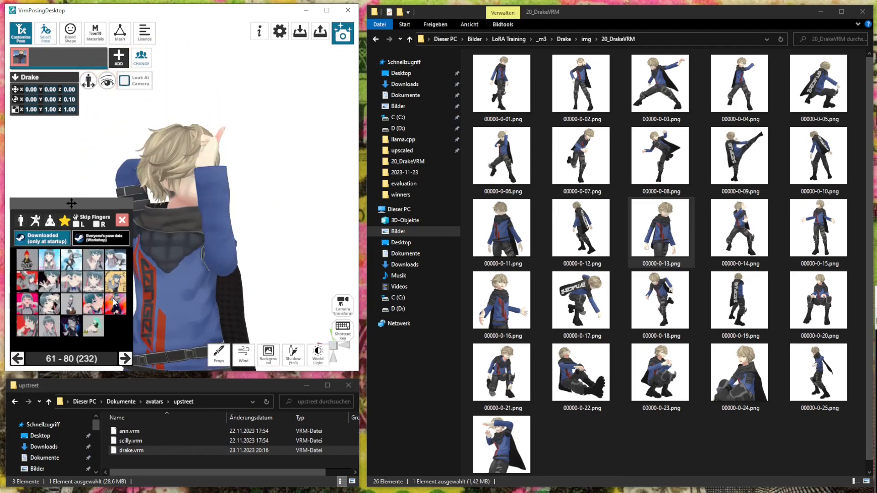
click(113, 300)
scroll(111, 307, down, 2)
click(96, 326)
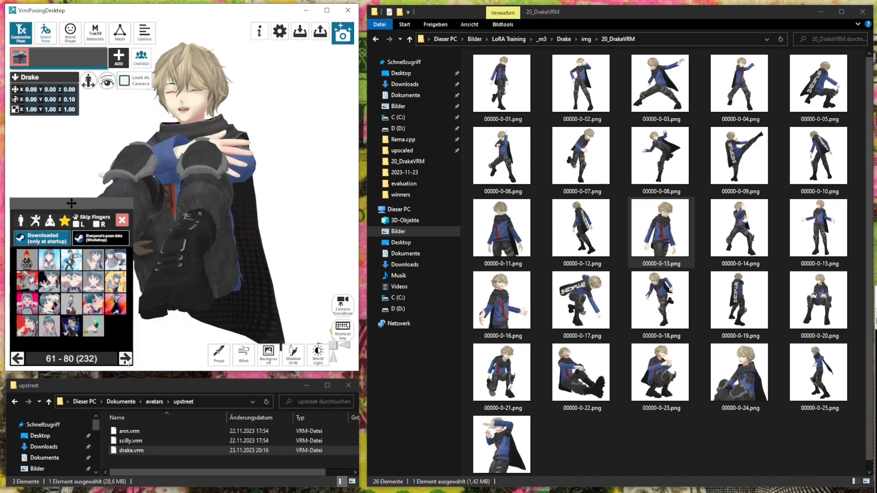
right_drag(207, 166, 229, 209)
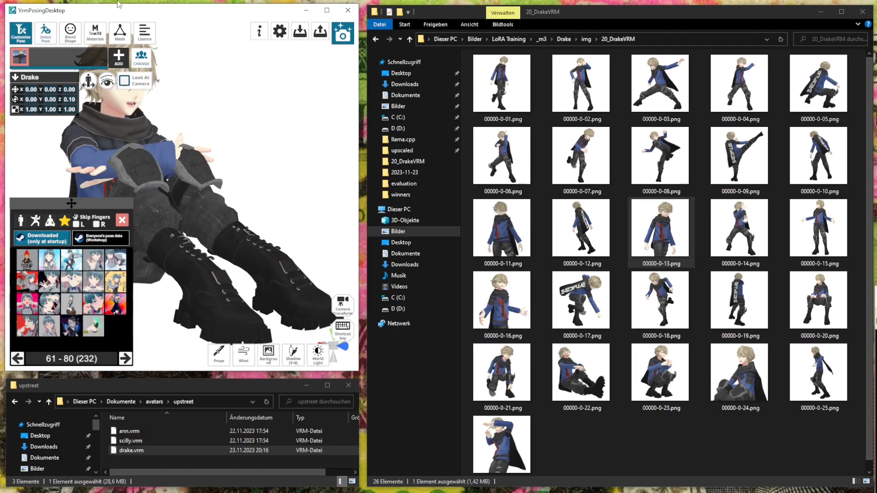
Try the first three top-row poses of the downloaded 61–80 set on Drake
scroll(99, 283, up, 2)
click(28, 257)
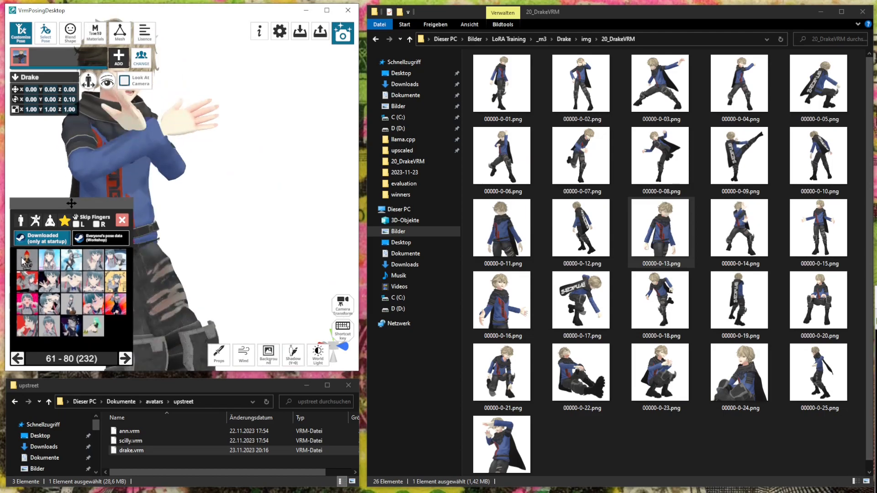
click(49, 260)
click(75, 260)
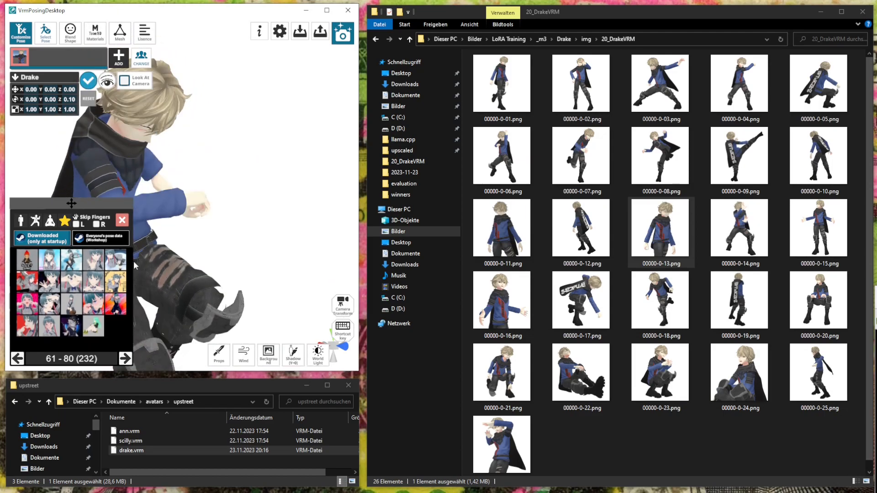
click(74, 267)
Apply a crouching pose from the downloaded 81–100 set and return Drake's expression to neutral with open eyes
click(124, 359)
click(76, 287)
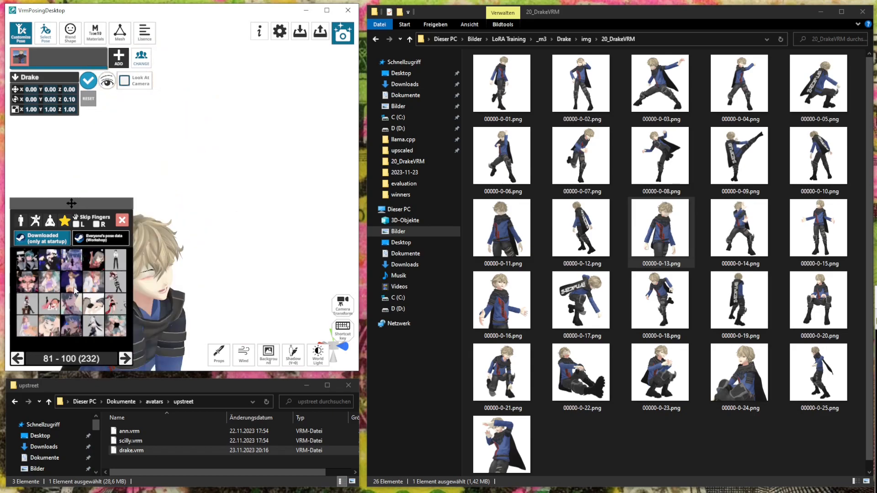
click(65, 37)
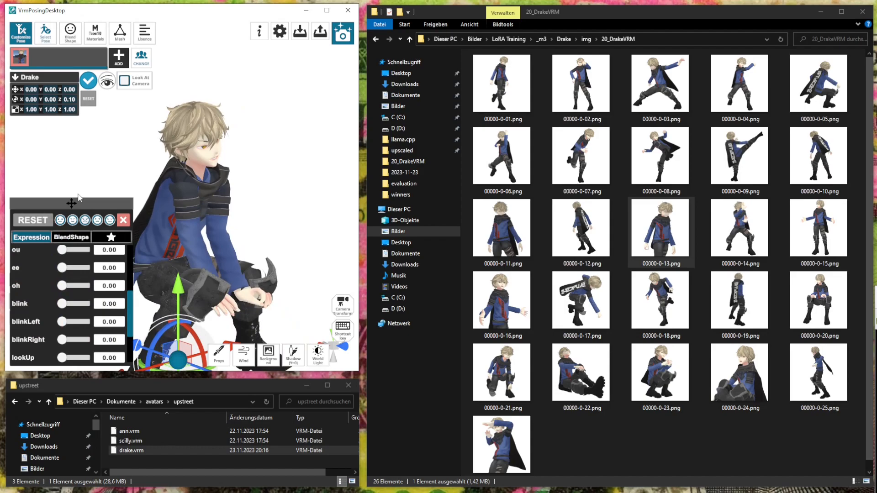
click(23, 37)
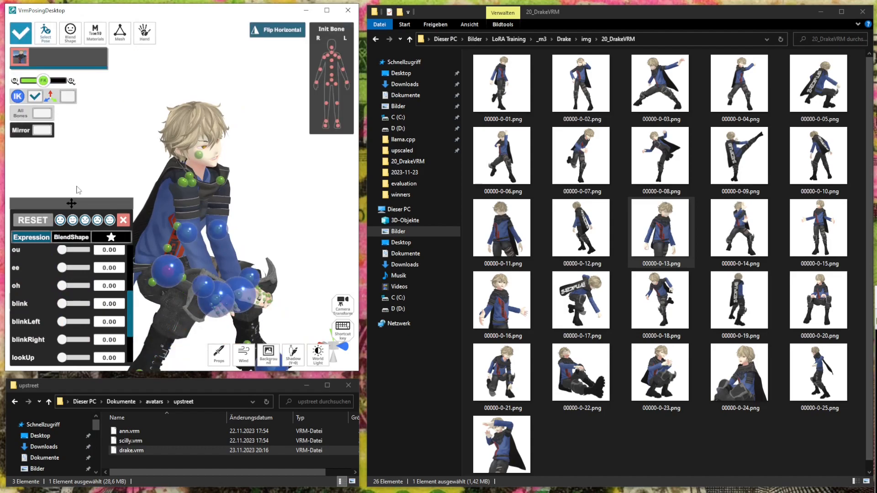
click(46, 37)
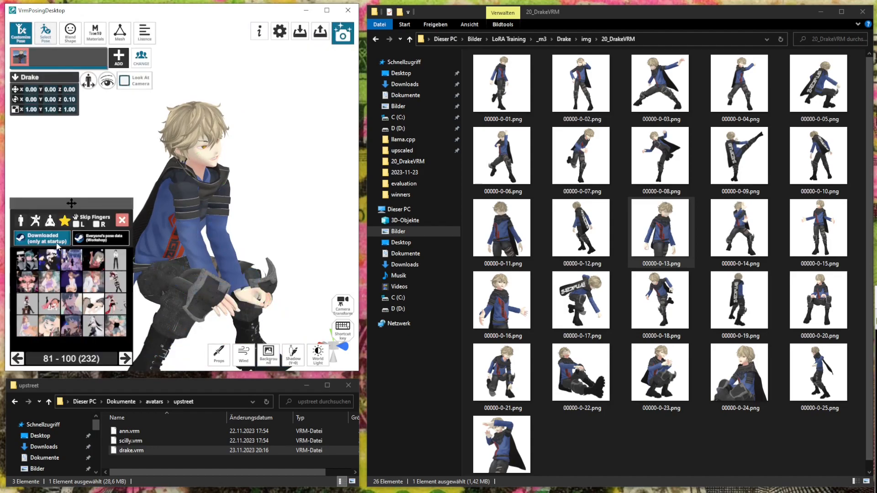
Apply the downloaded standing pose with one forearm raised before the chin and the other arm stretched out
click(69, 325)
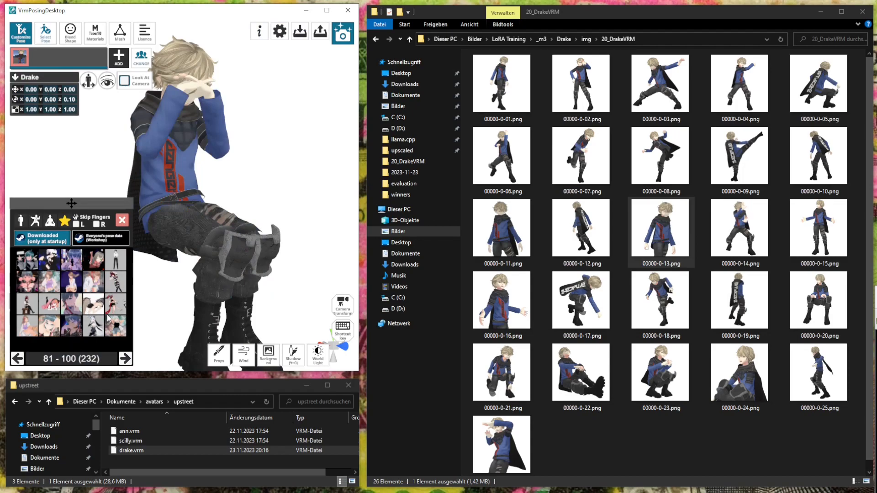
click(104, 331)
middle_drag(262, 125, 259, 144)
scroll(242, 136, up, 5)
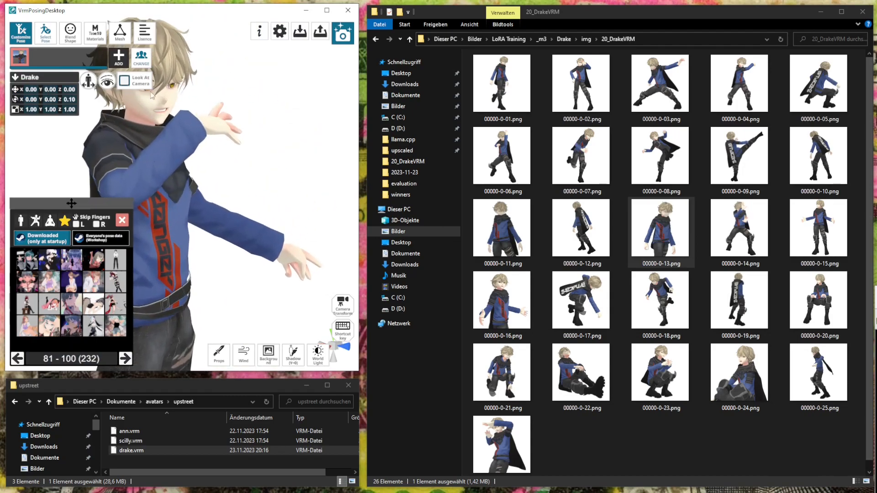
Orbit behind Drake, frame him to show the back of his cape, and check the framing in the 1024 × 1024 export preview
scroll(223, 138, down, 2)
middle_drag(237, 181, 239, 199)
right_drag(253, 198, 214, 227)
scroll(213, 225, down, 2)
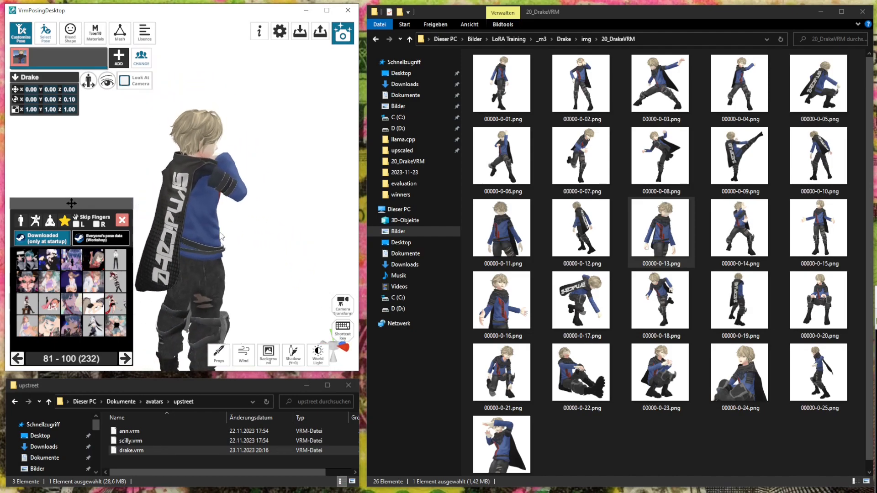
scroll(220, 218, up, 3)
scroll(222, 215, down, 3)
scroll(222, 215, up, 6)
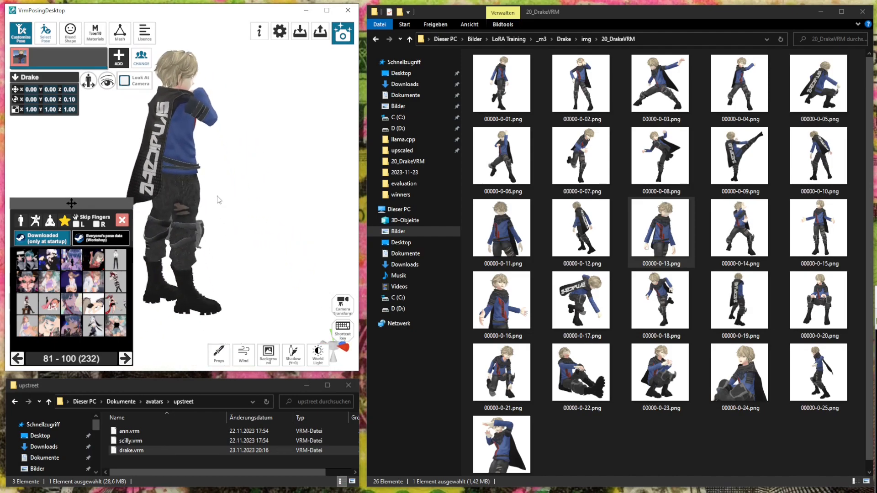
mouse_move(204, 156)
right_down()
mouse_move(205, 174)
mouse_move(192, 176)
mouse_move(186, 132)
mouse_move(194, 160)
mouse_move(215, 165)
mouse_move(212, 155)
mouse_move(216, 166)
right_up()
middle_drag(215, 165, 232, 174)
scroll(217, 157, down, 1)
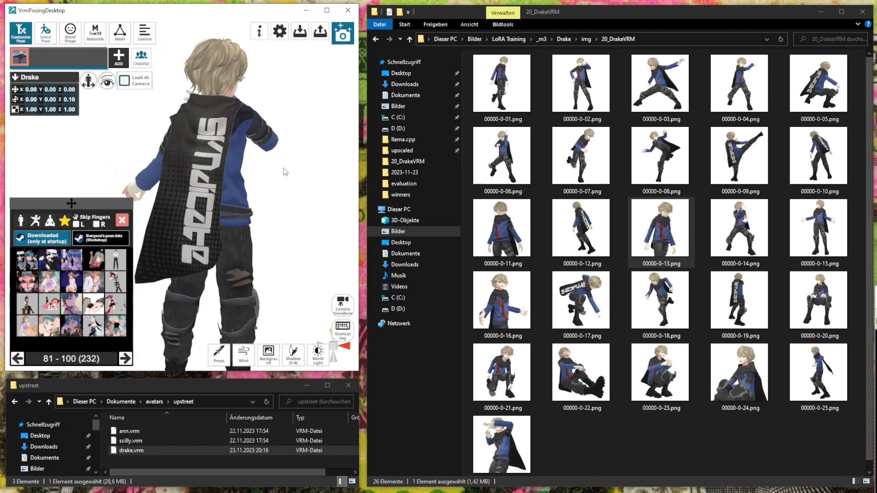
click(342, 36)
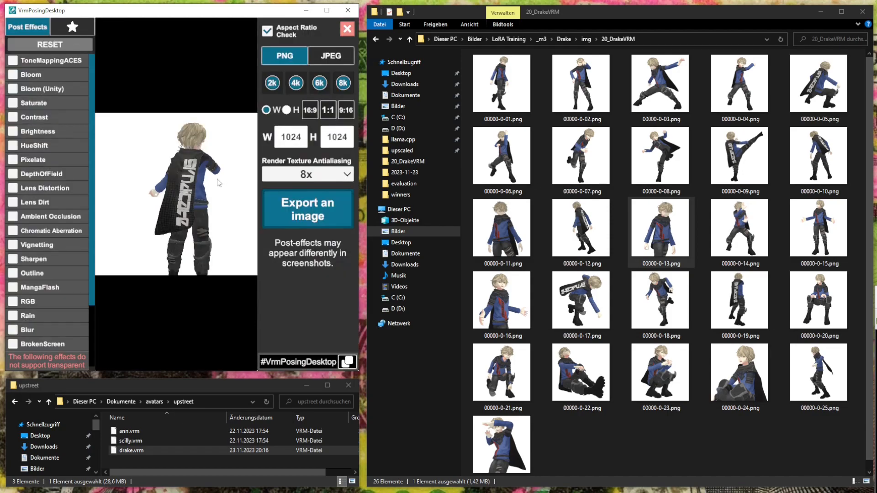
click(348, 29)
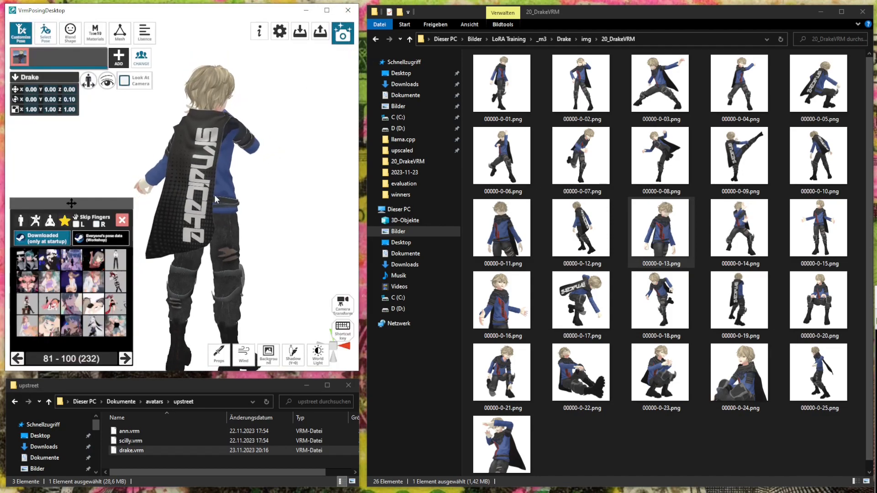
Export the full-body rear view as a 1024 × 1024 PNG named 00000-0-27.png
click(337, 37)
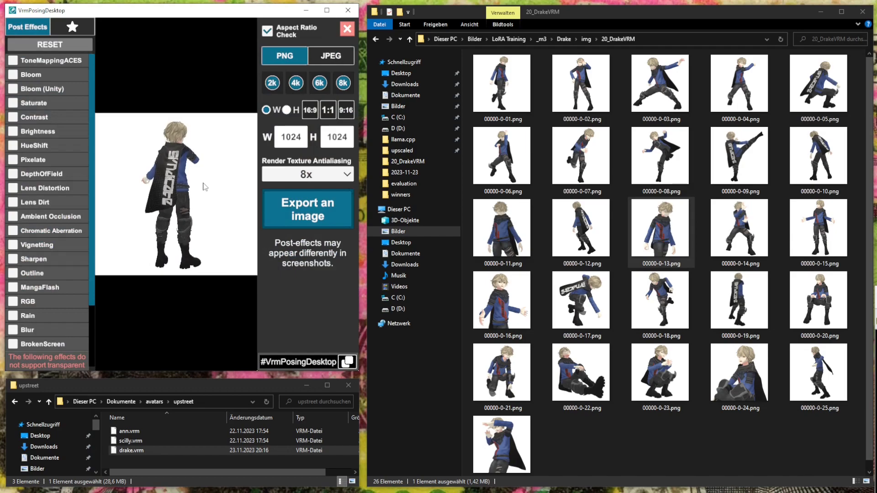
click(292, 213)
click(472, 200)
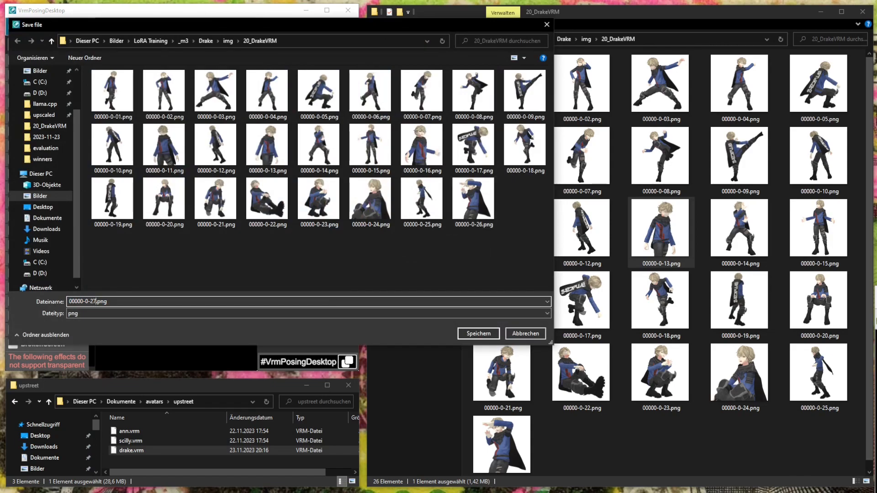
key(Return)
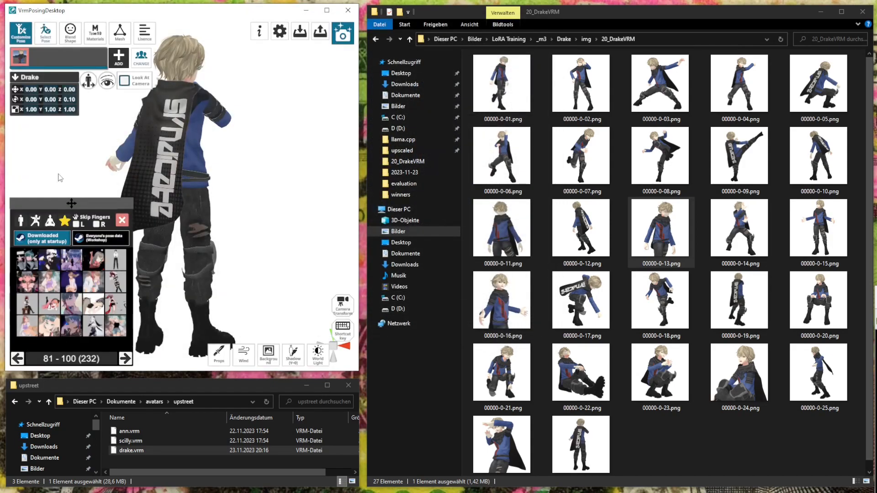
Orbit back to Drake's front and try further poses from the 81–100 set, including a hand-on-hip and a leaning pose
click(71, 282)
right_drag(223, 268, 248, 259)
middle_drag(248, 259, 250, 240)
click(72, 310)
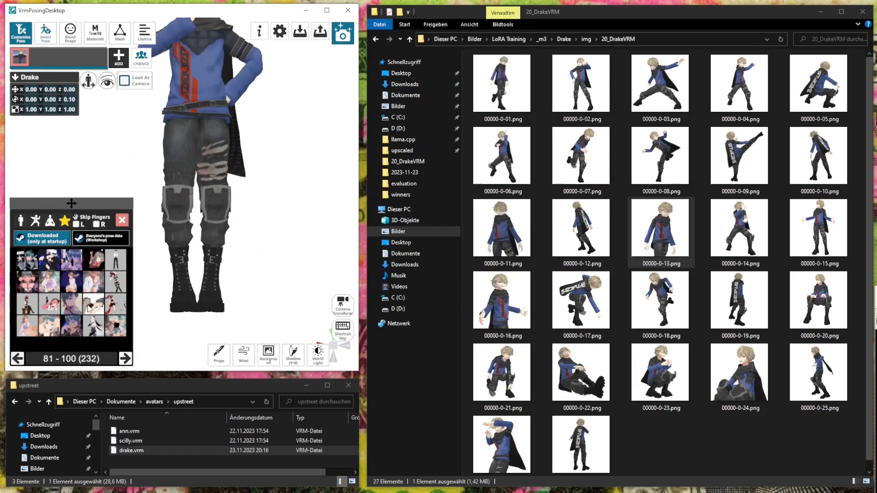
click(89, 309)
Try a series of downloaded poses from the 101–120 set on Drake
click(124, 358)
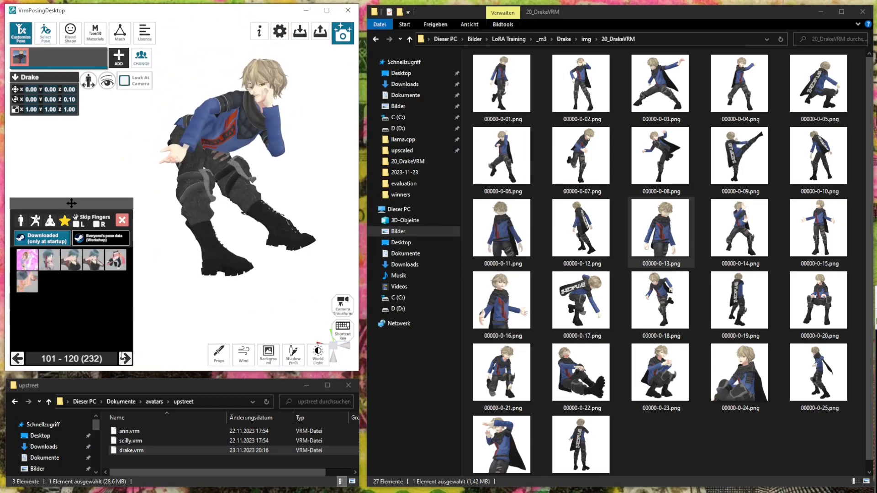
click(94, 304)
click(121, 261)
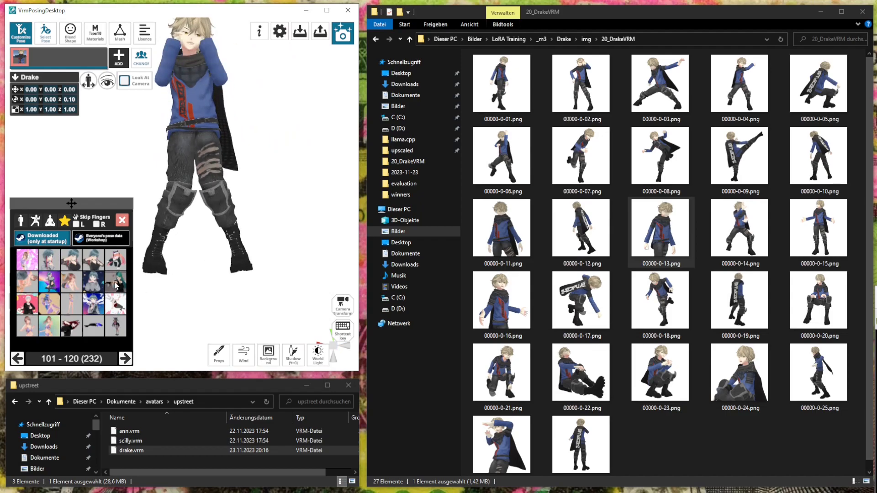
click(114, 282)
click(115, 303)
click(113, 326)
click(97, 328)
click(68, 326)
click(49, 282)
Try downloaded poses from the 121–140 set on Drake, including a seated pose, a raised-arms pose and a jumping pose
click(124, 359)
click(93, 281)
click(58, 312)
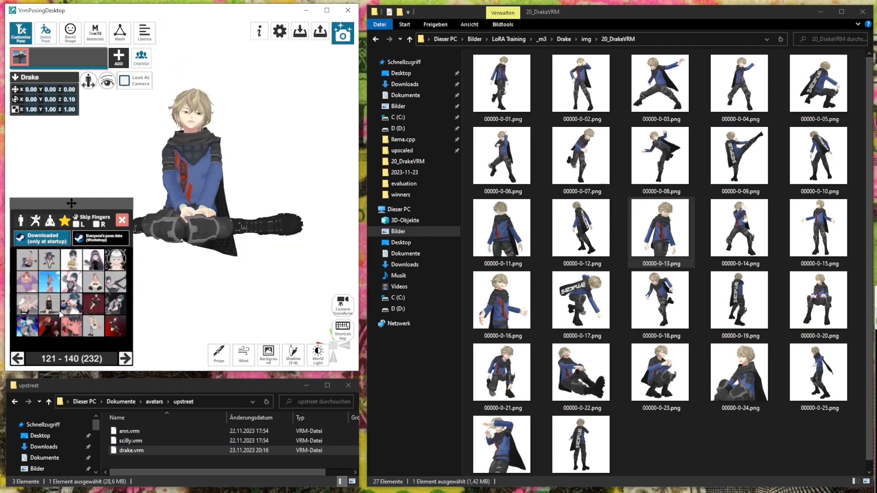
click(34, 289)
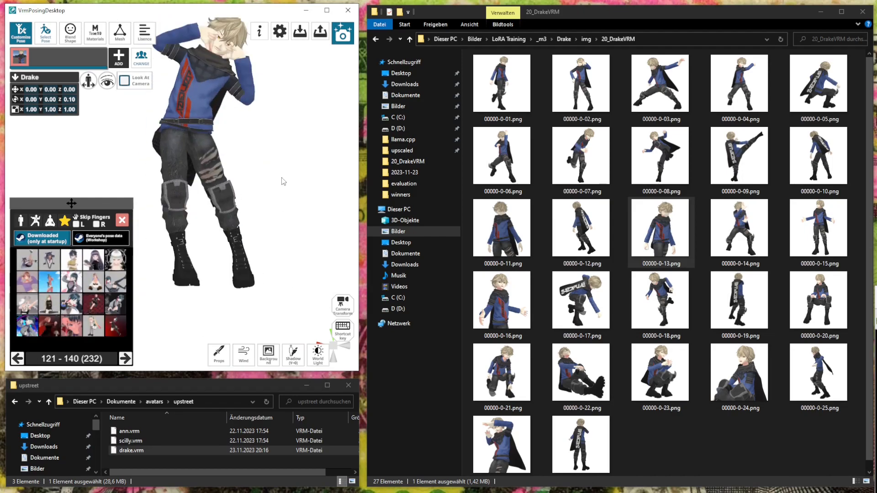
click(115, 259)
click(122, 327)
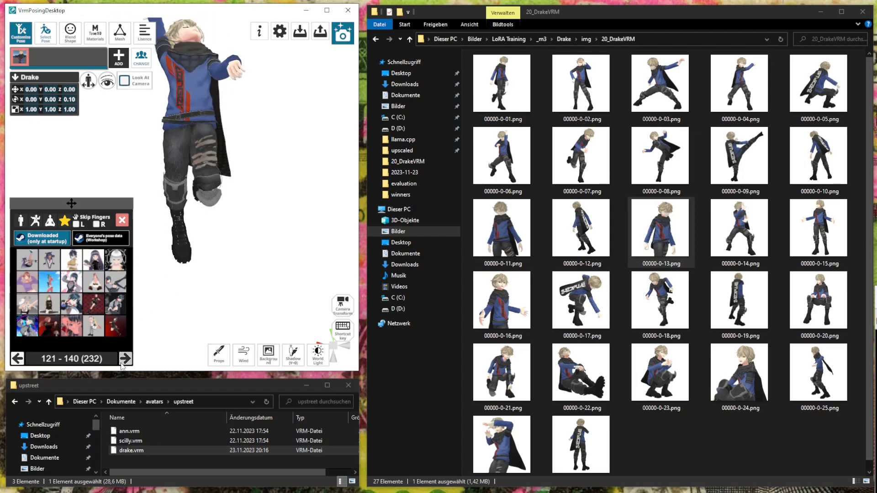
Try two seated poses from the 141–160 set on Drake and inspect them from closer and from the side
click(125, 359)
click(115, 282)
middle_drag(242, 164, 183, 275)
scroll(246, 231, up, 3)
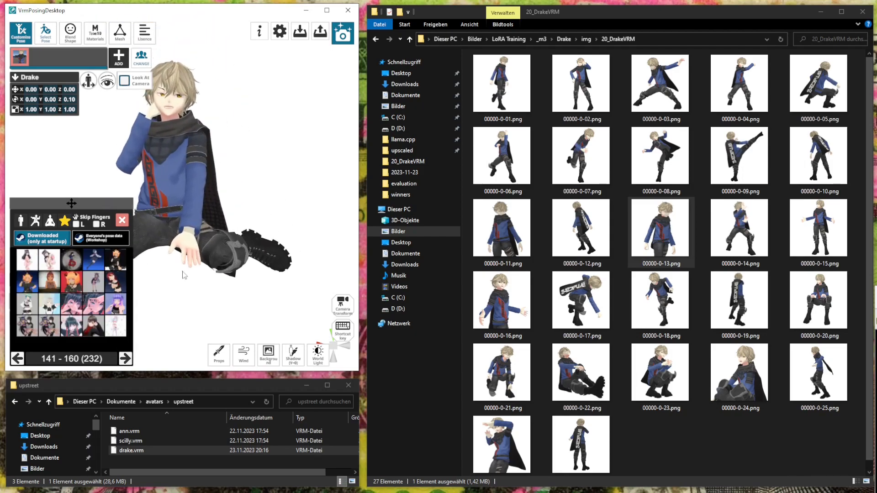
click(54, 264)
middle_drag(199, 336, 188, 231)
right_drag(188, 231, 223, 209)
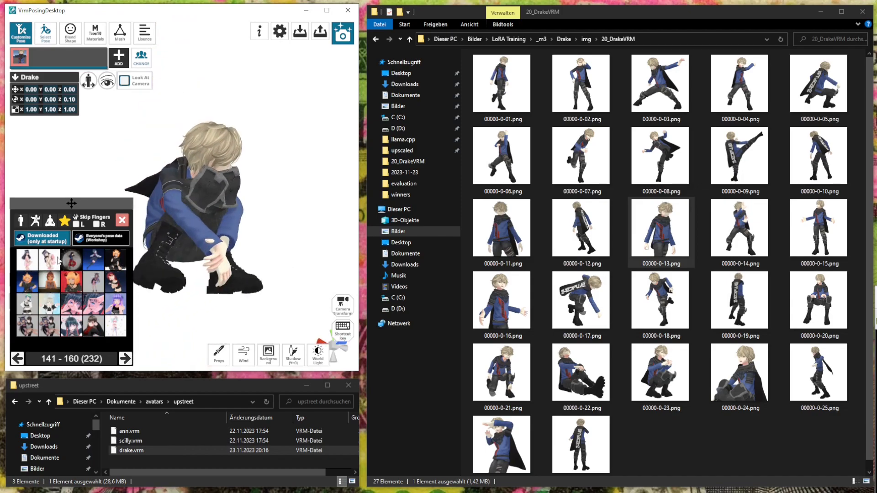
Try a squatting pose and further poses from the 141–160 set, ending with standing with hands behind the back
click(32, 266)
right_drag(229, 254, 195, 257)
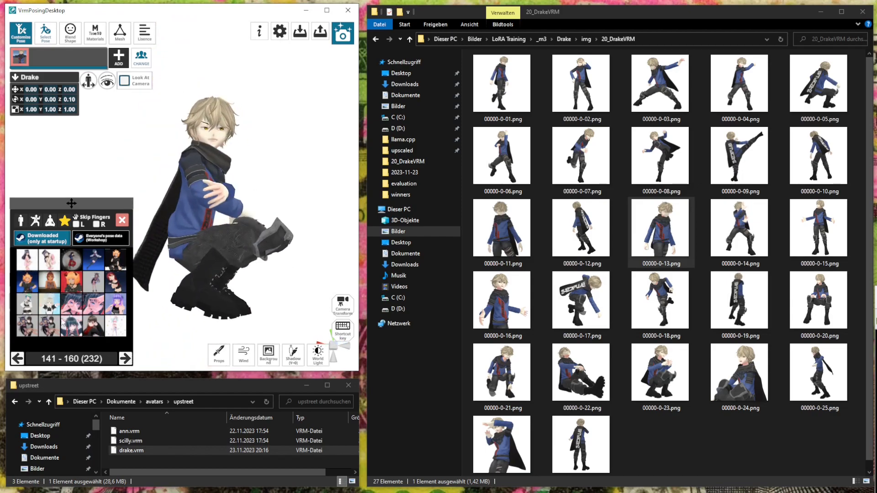
click(45, 300)
middle_drag(229, 168, 233, 185)
click(118, 333)
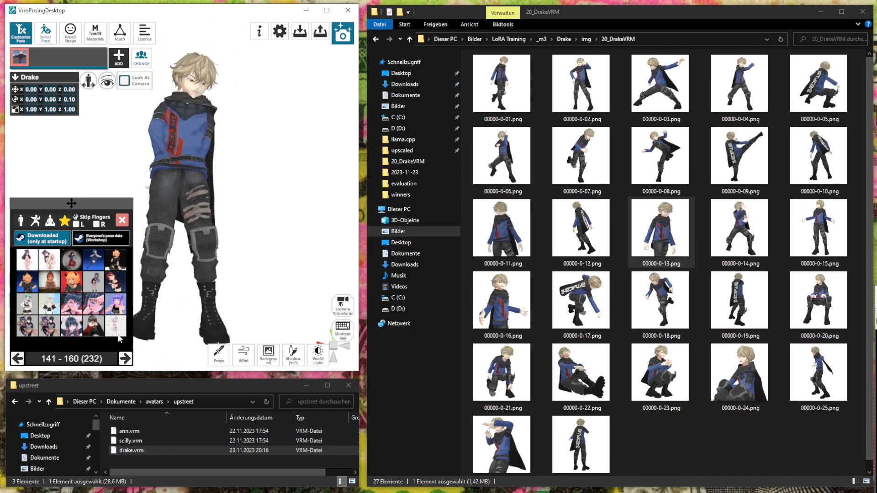
Try several downloaded poses from the 161–180 set on Drake, ending with a reclining pose inspected from closer
click(126, 359)
click(73, 309)
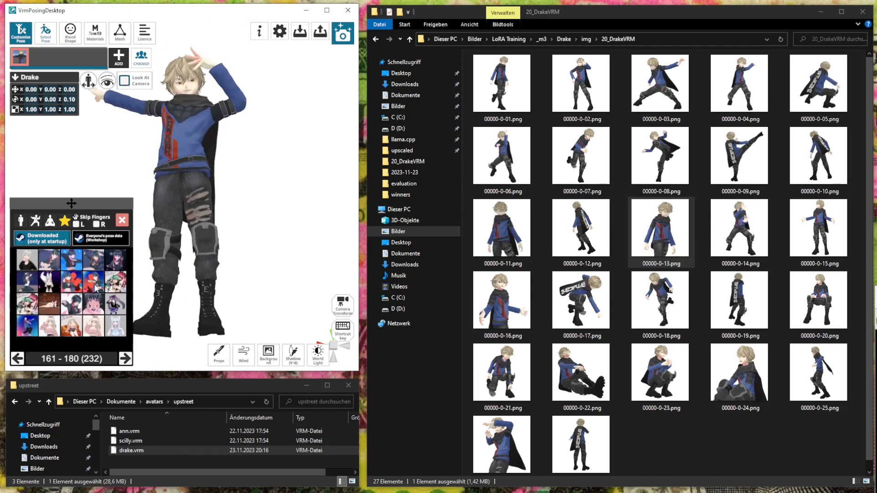
click(72, 309)
click(53, 285)
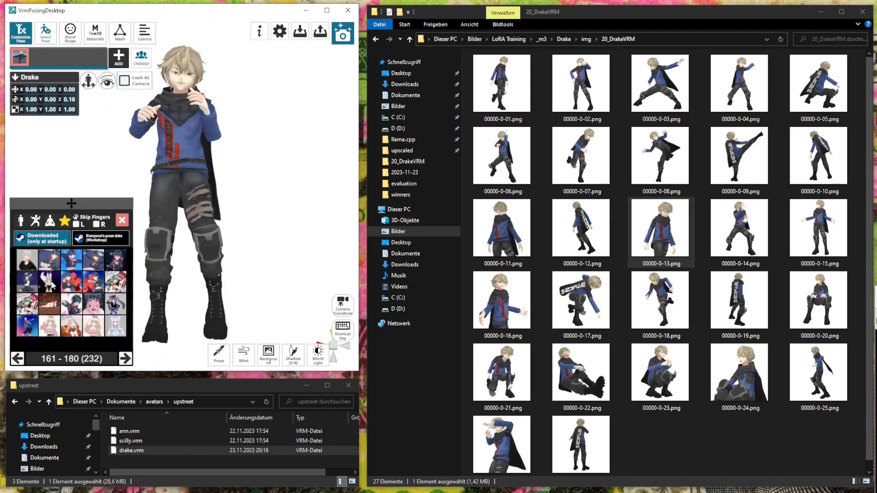
click(57, 307)
middle_drag(226, 266, 221, 251)
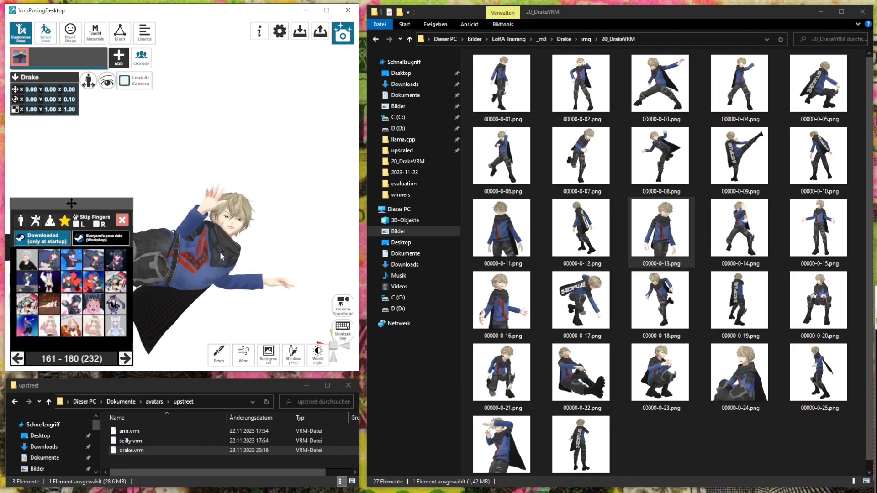
scroll(224, 254, up, 5)
middle_drag(266, 270, 249, 242)
right_drag(249, 242, 214, 239)
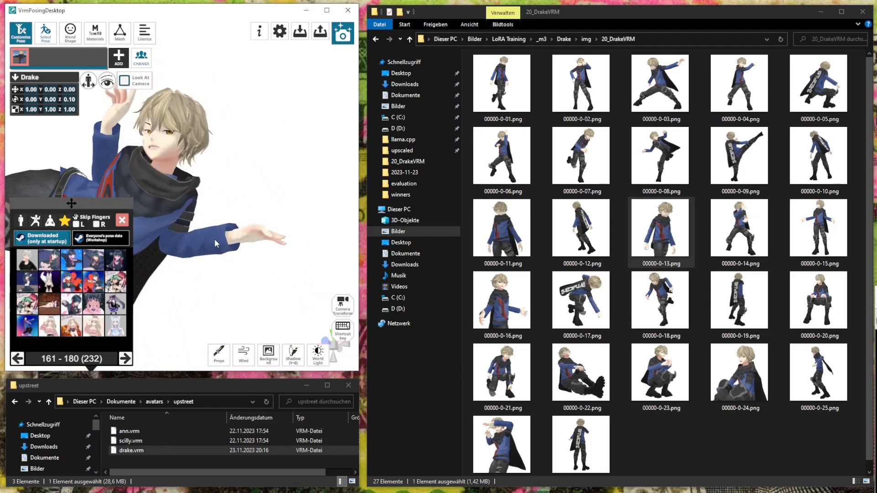
scroll(214, 239, down, 3)
Try the last pose of the 161–180 set on Drake, standing with both hands at the mouth, and frame the full body
click(122, 333)
middle_drag(167, 269, 256, 234)
right_drag(255, 234, 223, 197)
scroll(224, 197, down, 3)
middle_drag(222, 195, 228, 193)
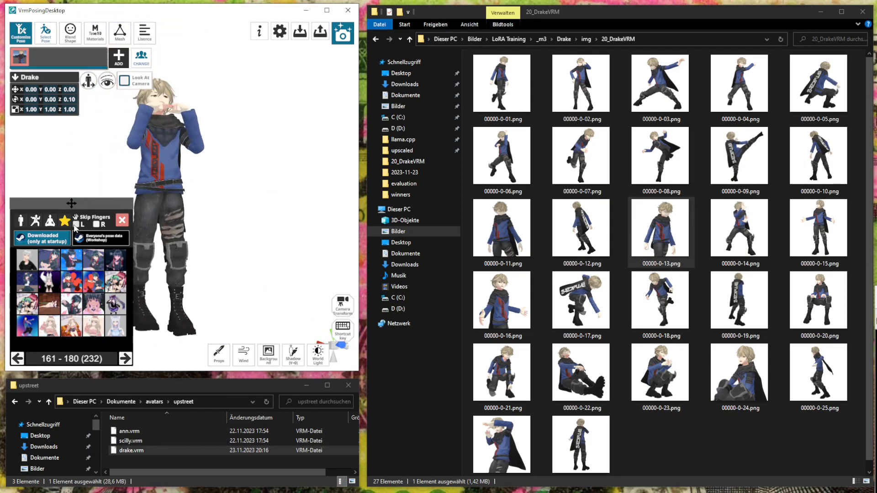
Switch to the built-in action poses and try a one-legged punching pose on Drake
click(52, 224)
click(64, 222)
click(50, 222)
click(37, 222)
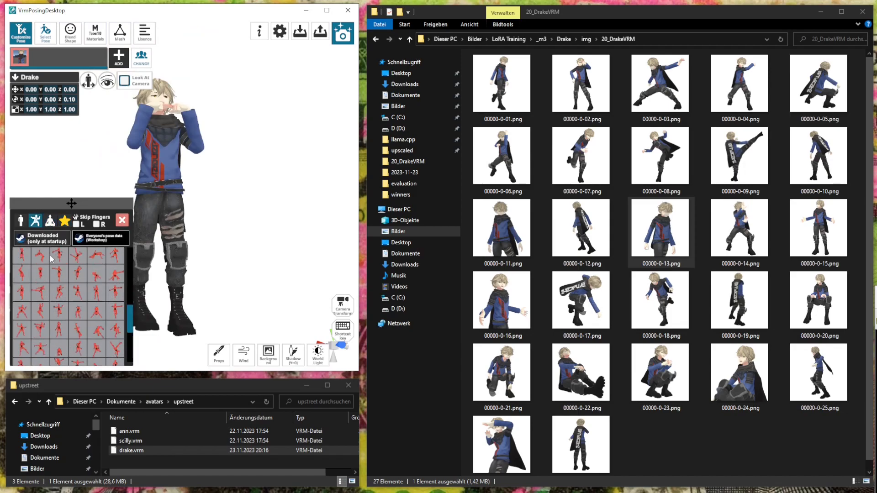
click(56, 278)
scroll(201, 220, up, 5)
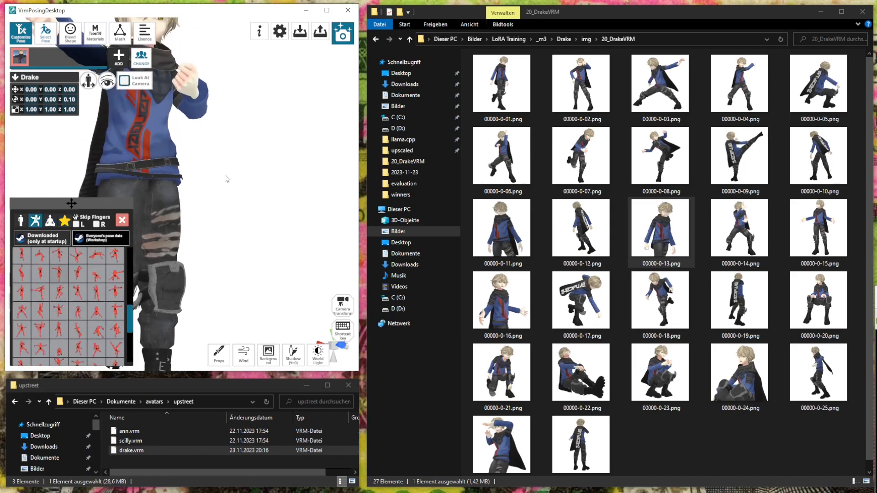
scroll(220, 218, down, 3)
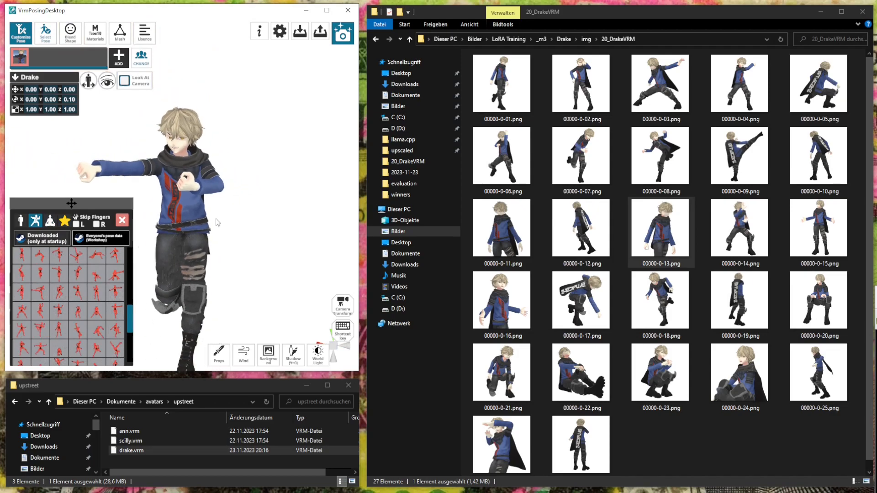
Try further built-in action poses, settling on the one with one leg lifted and the left hand raised to the head
click(70, 259)
click(63, 258)
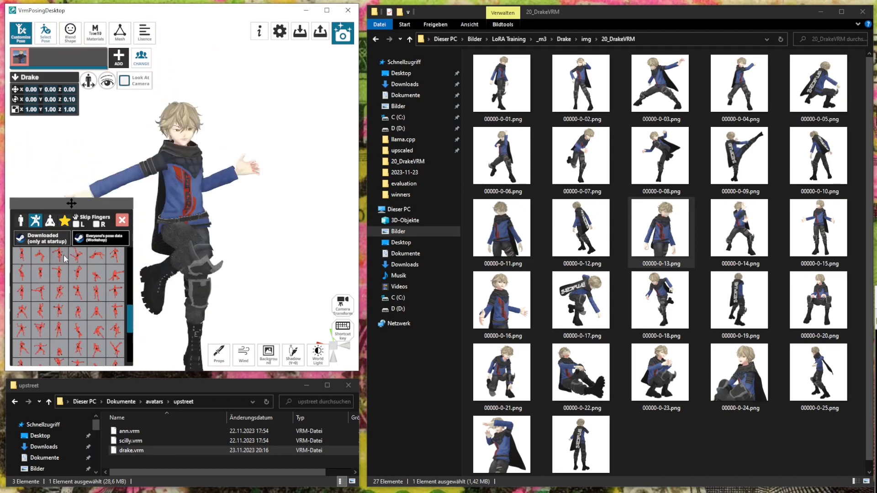
click(58, 273)
click(75, 276)
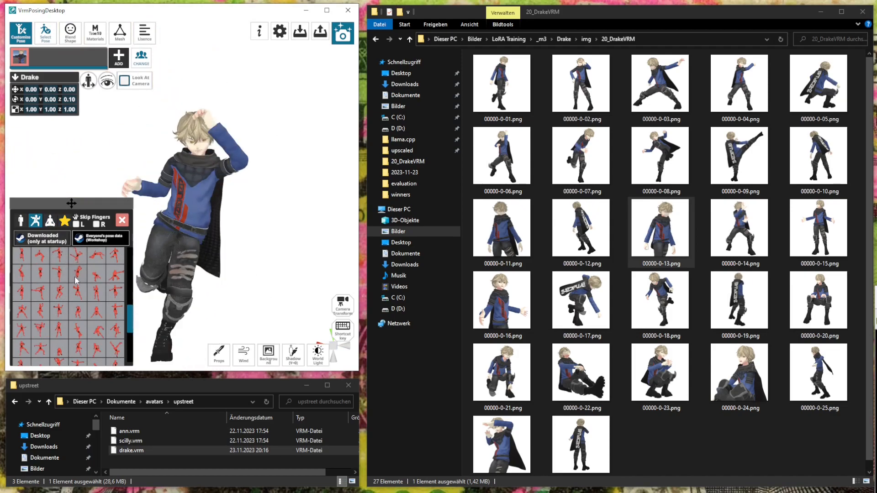
scroll(184, 247, up, 3)
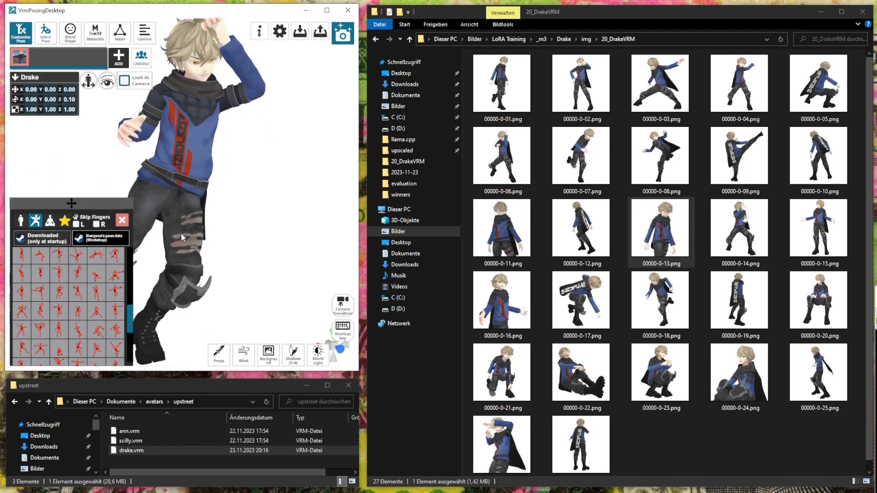
scroll(175, 220, down, 3)
Turn on Drake's eye gaze target and move it to his right side at about hand height
click(107, 81)
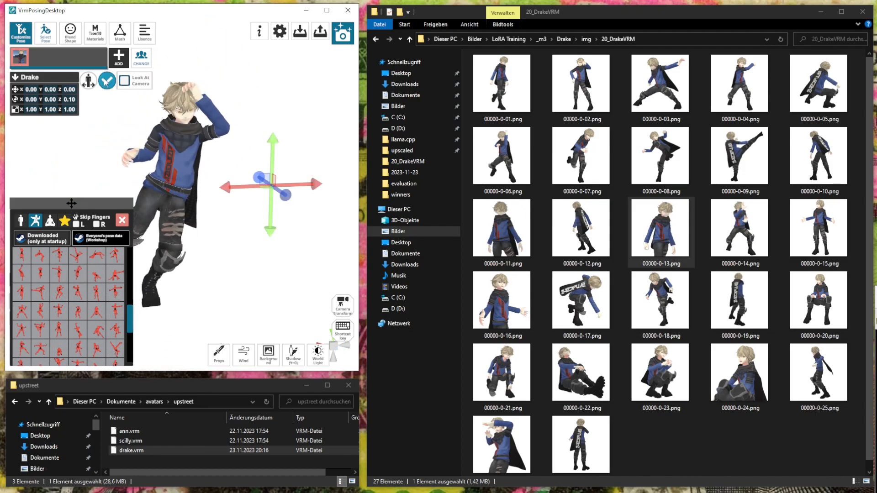
drag(223, 189, 130, 190)
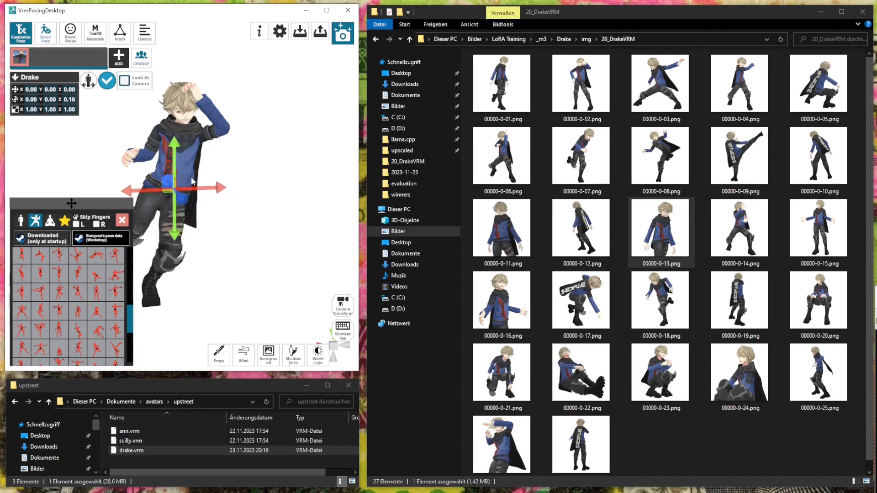
drag(201, 188, 221, 187)
scroll(218, 172, up, 1)
scroll(219, 176, up, 2)
drag(211, 157, 220, 71)
scroll(220, 72, up, 2)
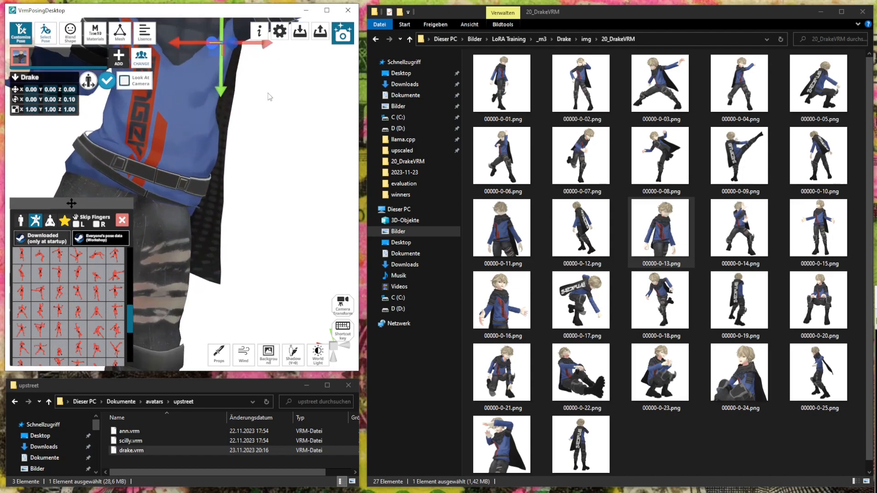
scroll(269, 97, down, 4)
scroll(289, 112, down, 1)
middle_drag(274, 117, 295, 107)
scroll(294, 109, down, 2)
drag(262, 157, 190, 167)
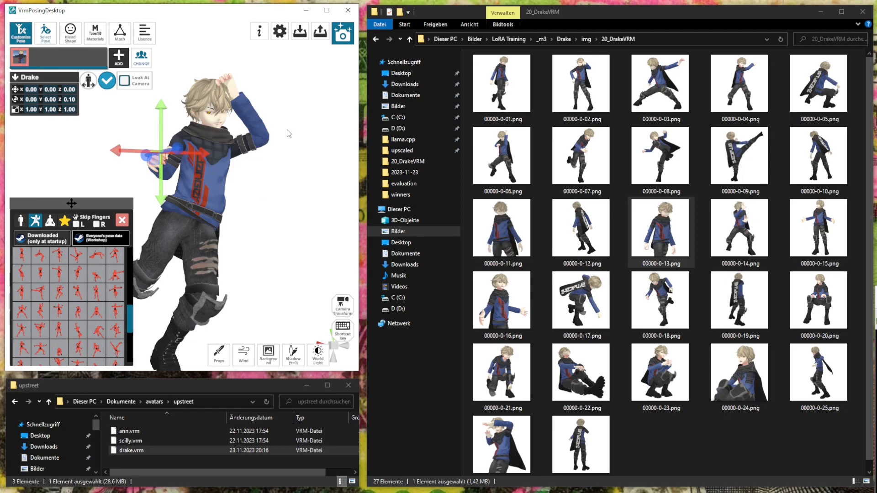
Set Drake's oh expression to 0.34 for a slightly open mouth
scroll(287, 134, up, 2)
right_drag(281, 132, 284, 152)
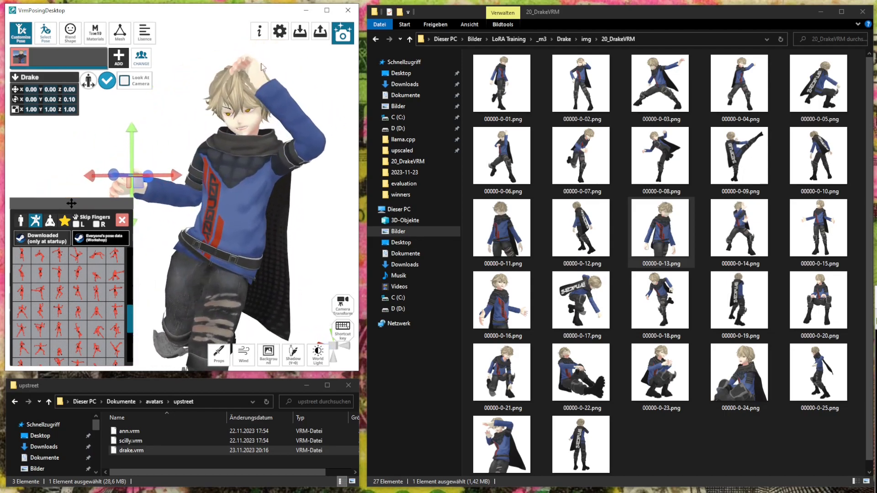
click(78, 40)
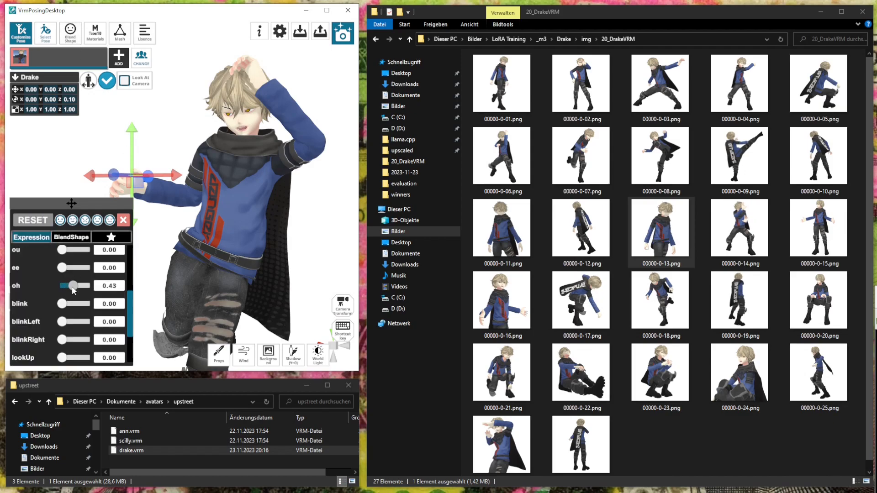
right_drag(160, 275, 270, 251)
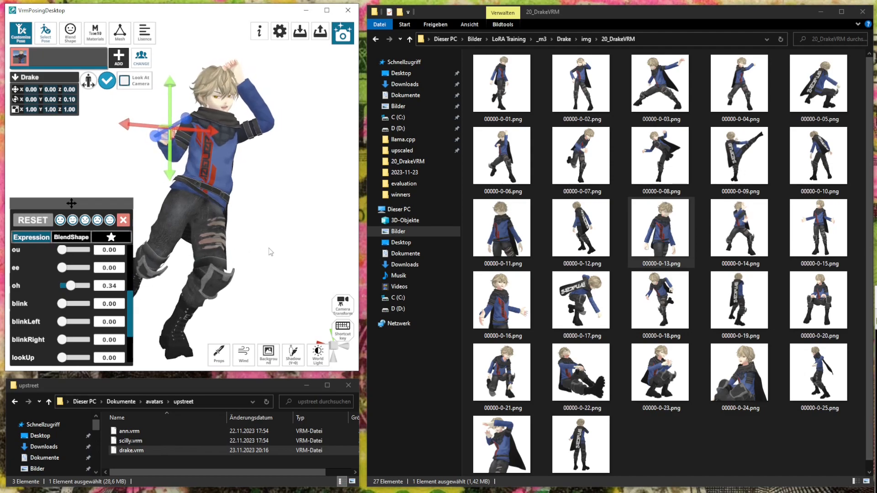
Lower the gaze target to about Drake's right knee and check the framing in the image export view
drag(131, 117, 253, 177)
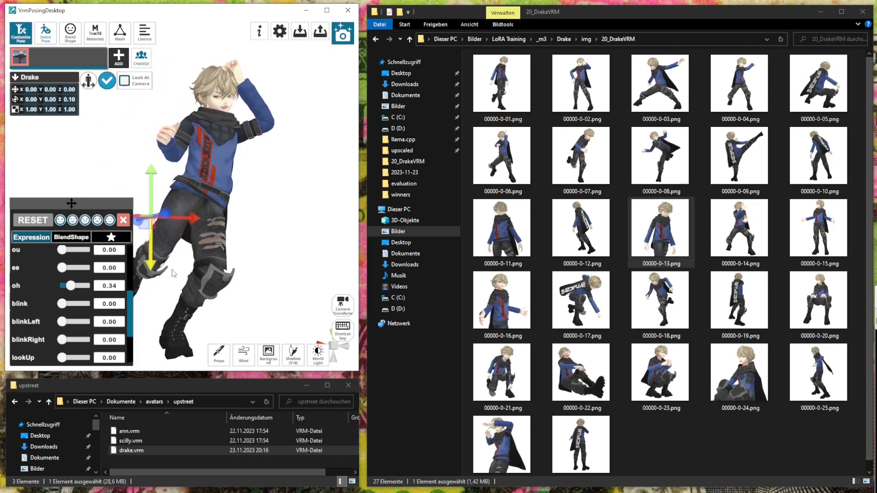
scroll(257, 146, up, 3)
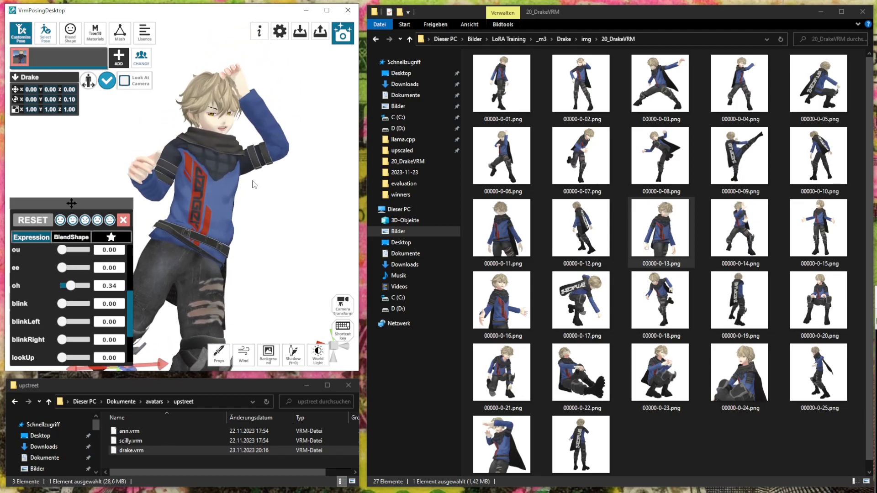
scroll(229, 214, down, 3)
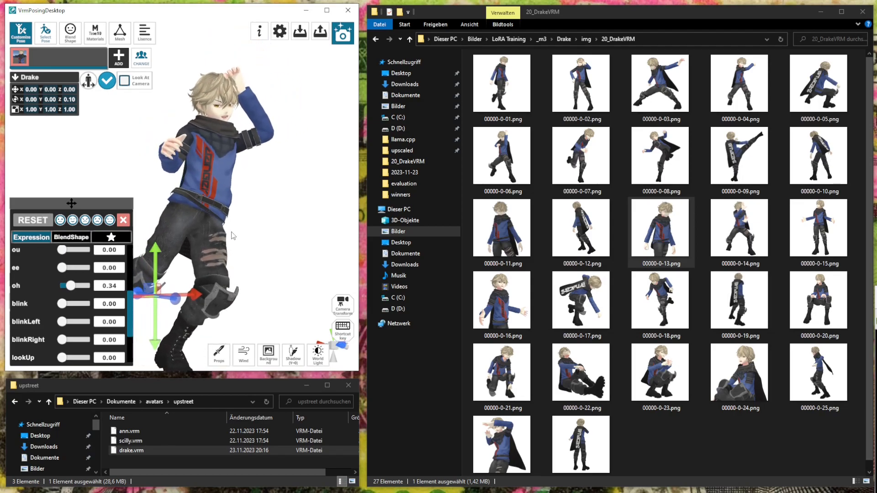
scroll(235, 218, up, 2)
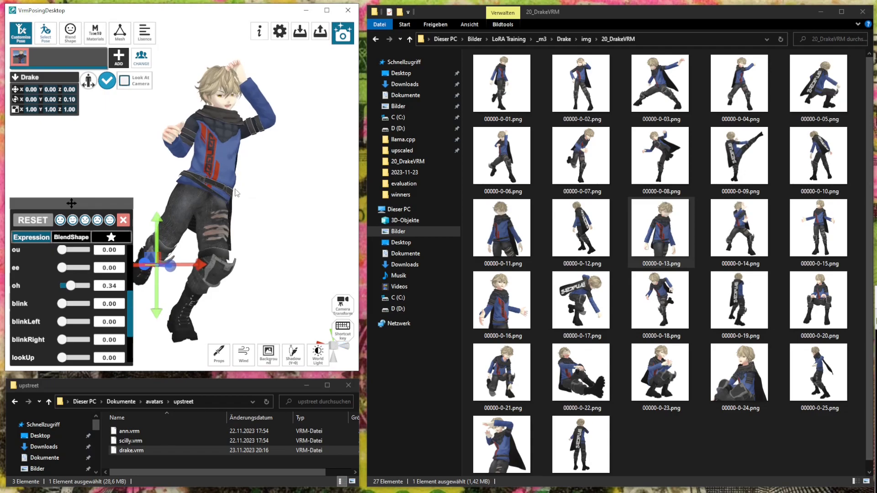
click(340, 37)
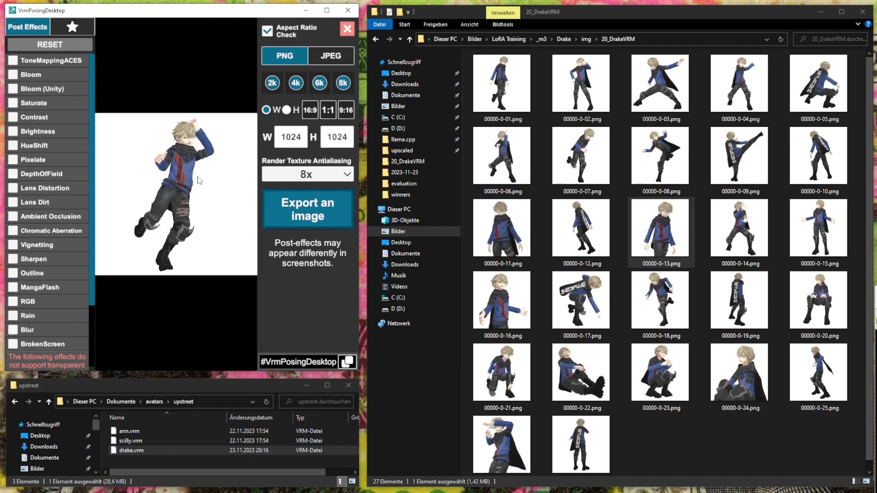
click(347, 29)
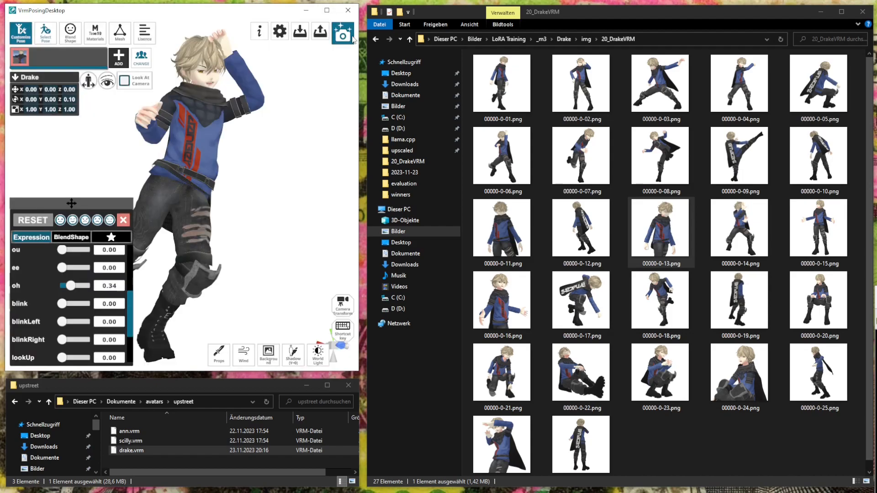
Reposition Drake's raised left hand away from his head so it sits out beside his face
click(21, 34)
drag(228, 57, 257, 101)
click(147, 130)
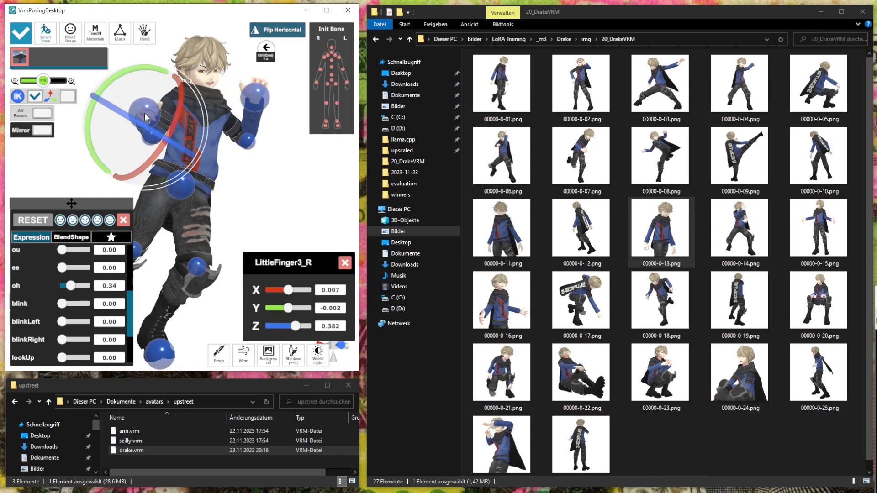
click(29, 35)
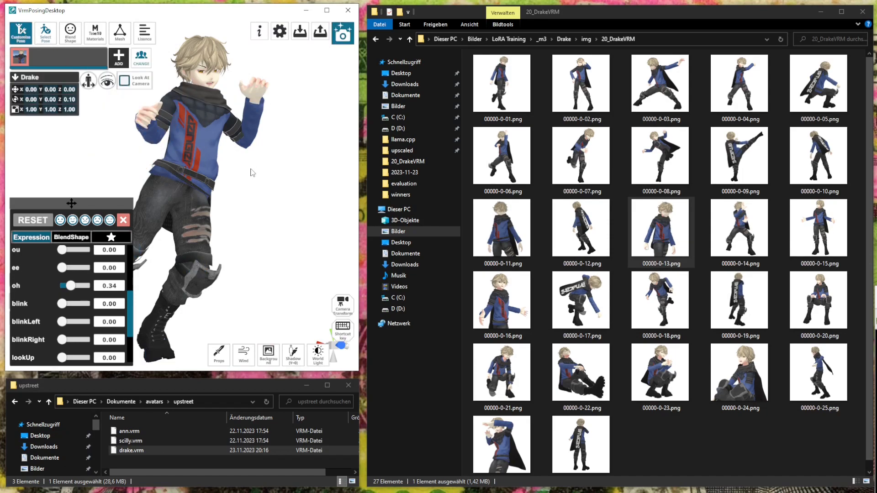
Inspect the adjusted pose up close and frame Drake's full body from a slightly turned camera angle
right_drag(251, 169, 239, 171)
middle_drag(239, 171, 247, 172)
scroll(247, 172, up, 5)
right_drag(241, 133, 253, 133)
middle_drag(253, 133, 256, 177)
scroll(283, 219, up, 2)
right_drag(283, 218, 270, 201)
scroll(270, 203, down, 2)
right_drag(261, 265, 254, 201)
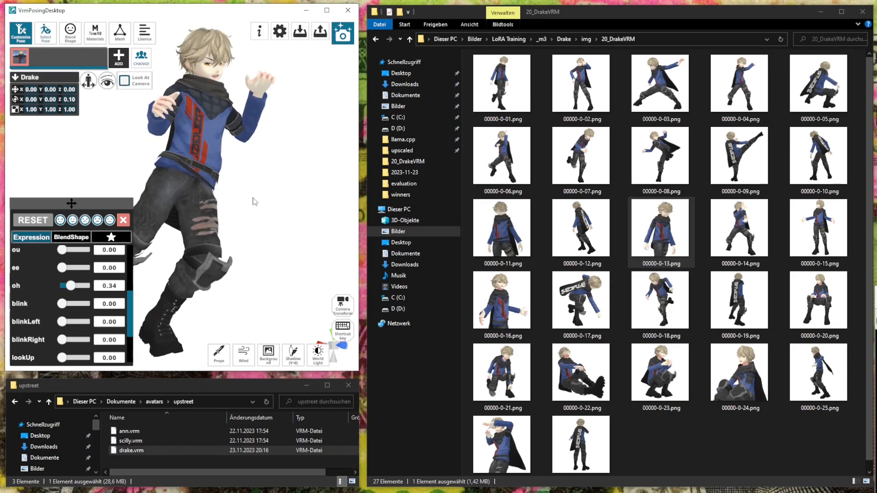
Export the image to the 20_DrakeVRM folder as 00000-0-28.png
click(342, 33)
right_drag(215, 200, 207, 214)
click(344, 223)
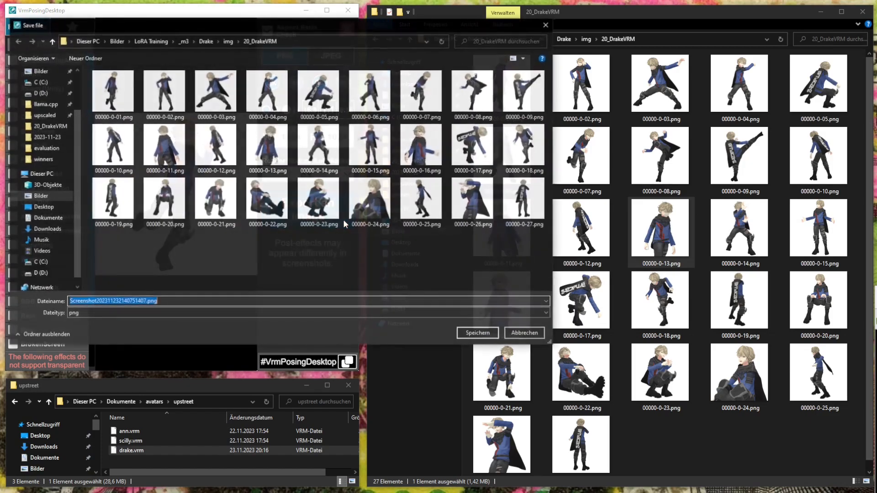
click(525, 201)
click(112, 302)
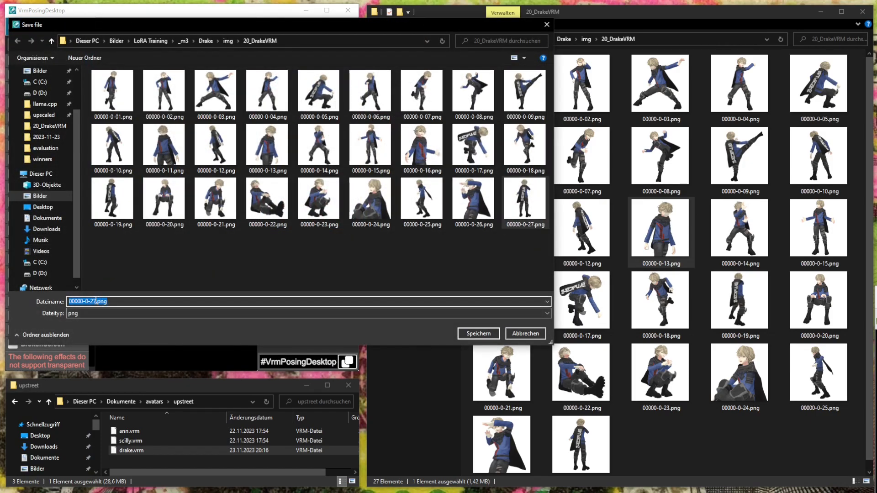
key(BackSpace)
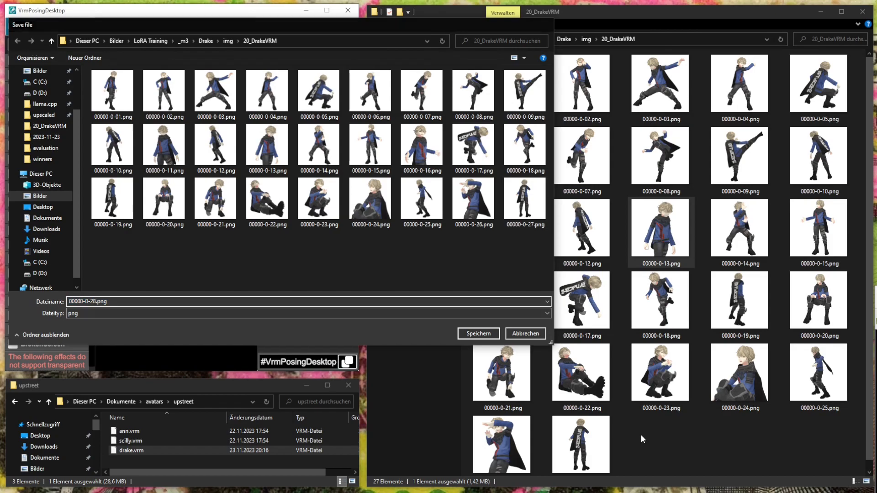
key(Return)
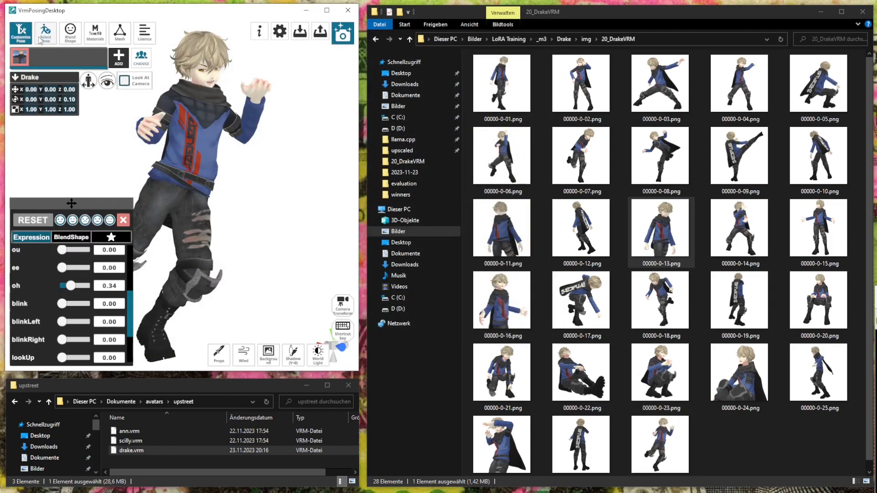
Return to the built-in action poses and try a low lunge with one hand reaching down and a neighbouring pose
click(40, 40)
click(117, 275)
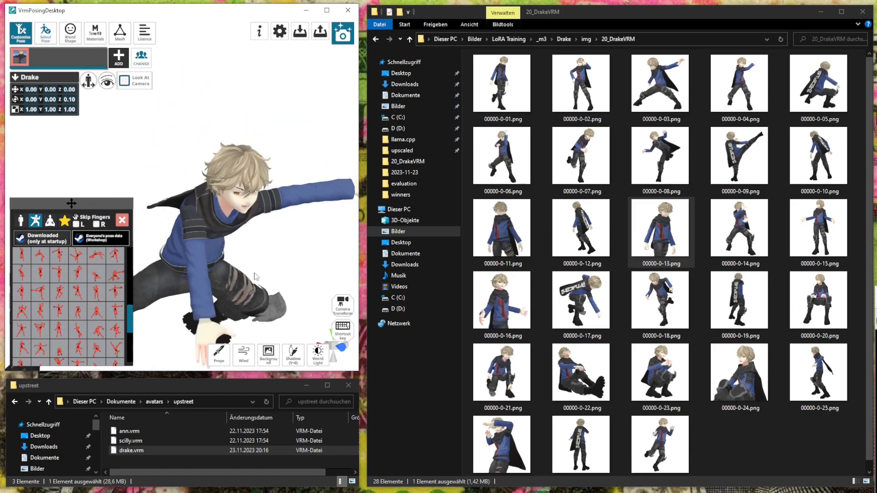
click(120, 256)
middle_drag(155, 247, 167, 270)
scroll(95, 328, down, 2)
Try a series of jumping and kicking action poses on Drake
click(121, 306)
click(93, 315)
click(77, 321)
click(59, 325)
click(63, 334)
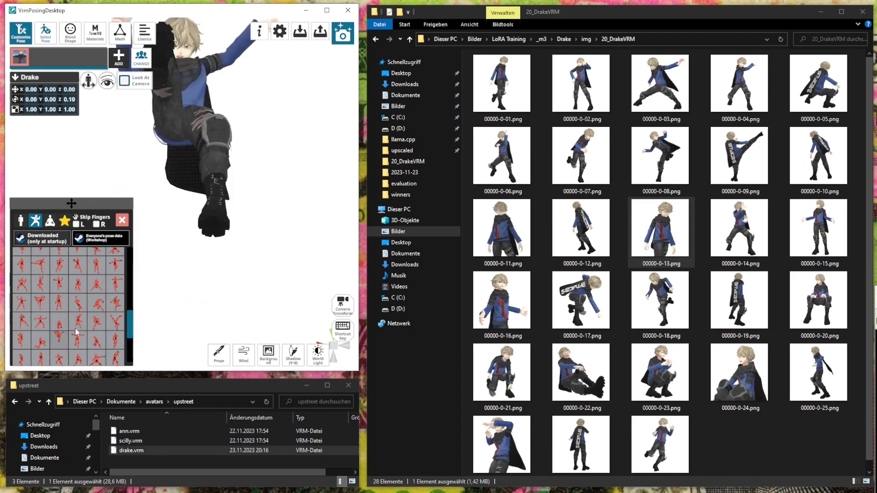
click(76, 336)
click(78, 321)
click(80, 304)
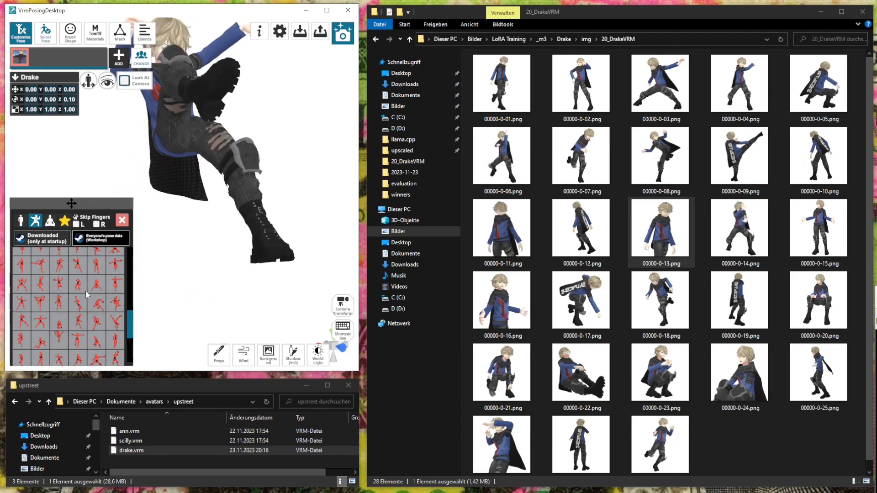
Apply the action pose with one knee raised and both hands in front of the face, and view it from the front
click(39, 323)
click(20, 341)
right_drag(214, 250, 272, 249)
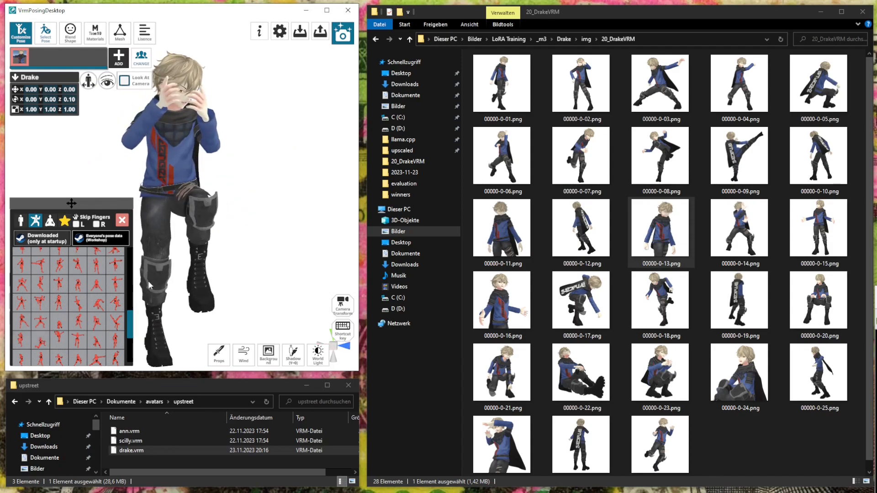
Apply the action pose with one palm thrust forward and the other arm stretched out sideways, framed from the front, and preview the export framing
click(76, 268)
scroll(75, 314, down, 1)
scroll(72, 354, down, 1)
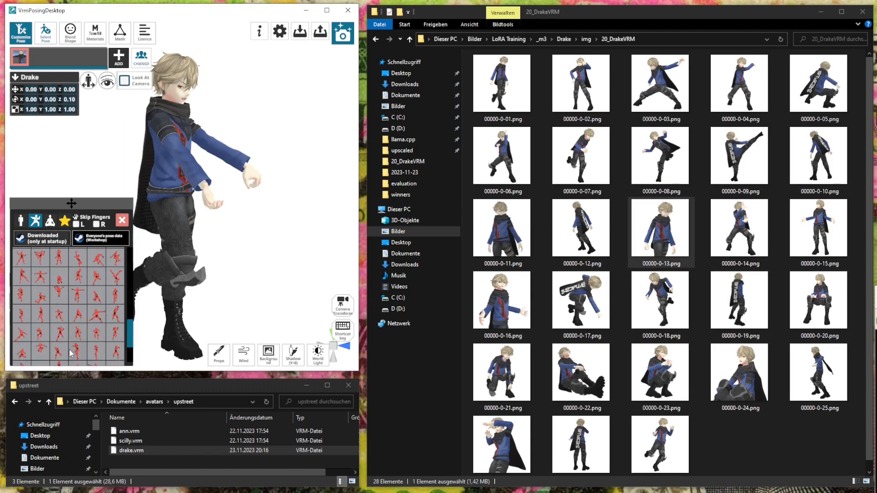
click(42, 329)
click(50, 325)
right_drag(185, 264, 231, 243)
scroll(213, 261, up, 2)
right_drag(175, 272, 191, 259)
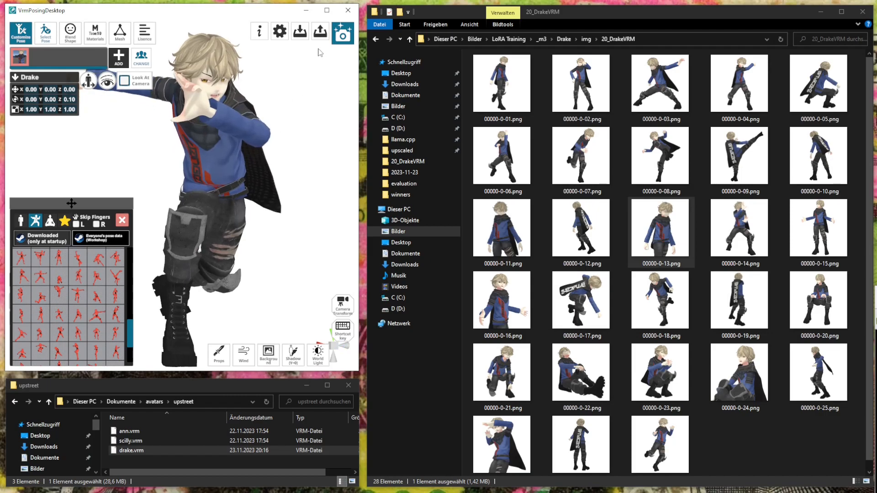
click(340, 41)
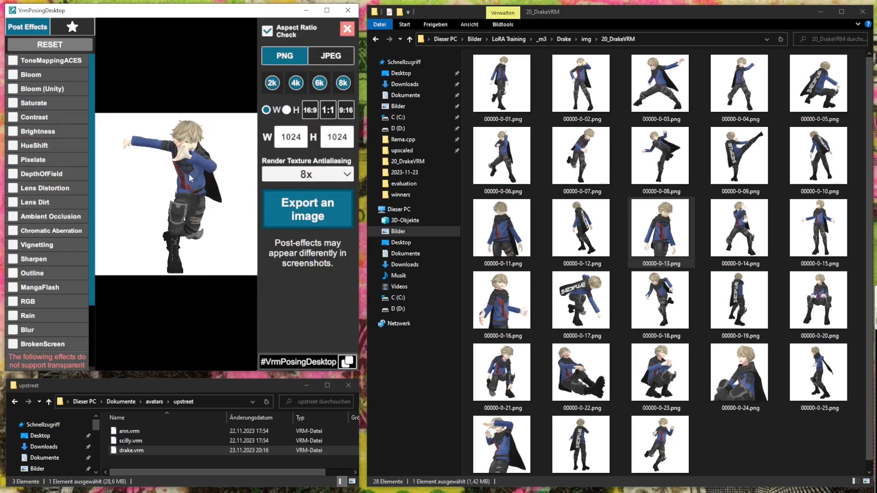
click(347, 28)
Set Drake's oh expression to 0.00 and ou to 0.52, viewing the face from a slightly turned angle
click(69, 34)
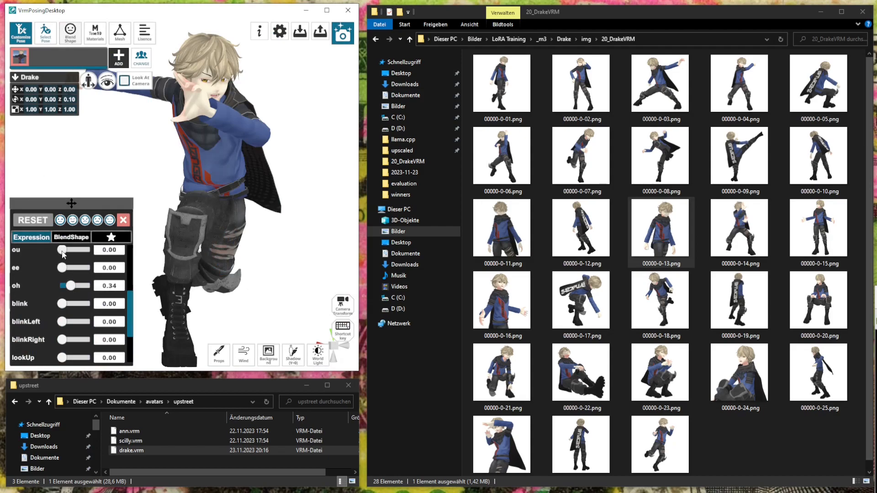
drag(78, 286, 51, 286)
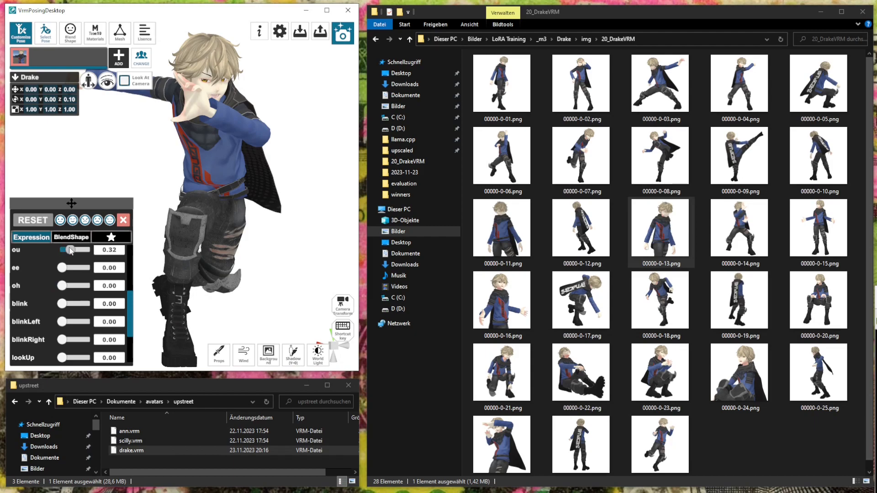
scroll(198, 166, up, 4)
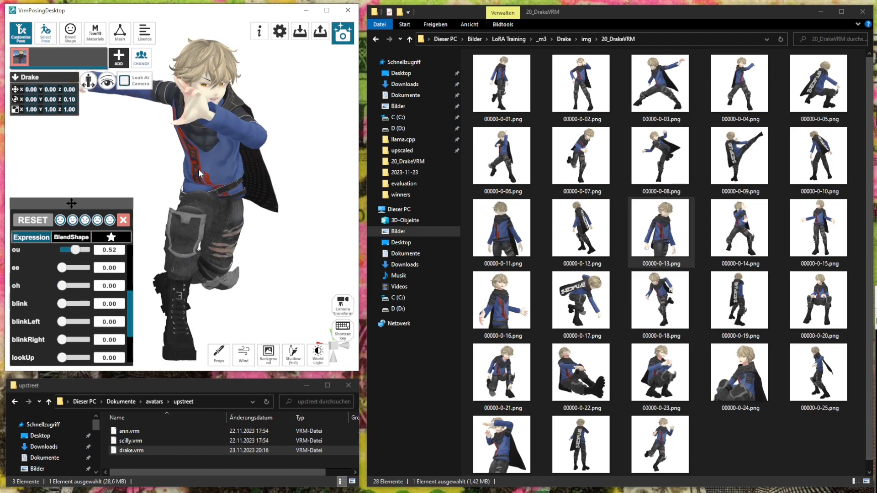
scroll(198, 171, up, 3)
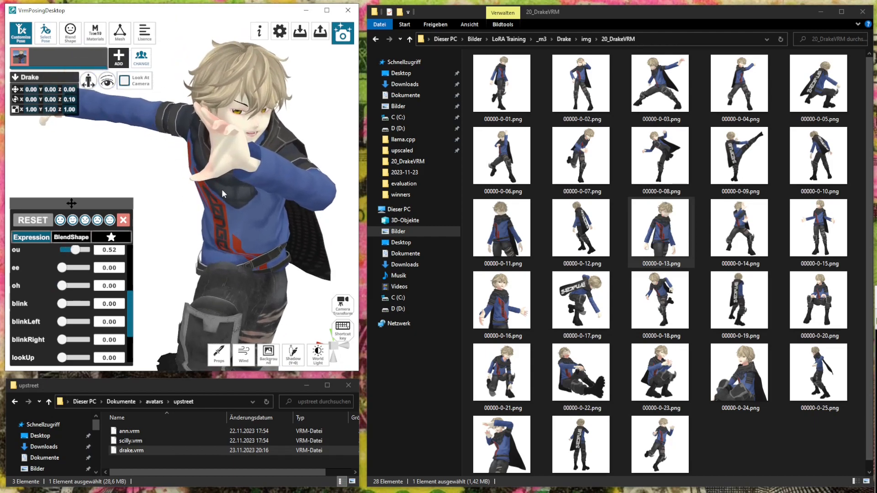
middle_drag(262, 200, 286, 210)
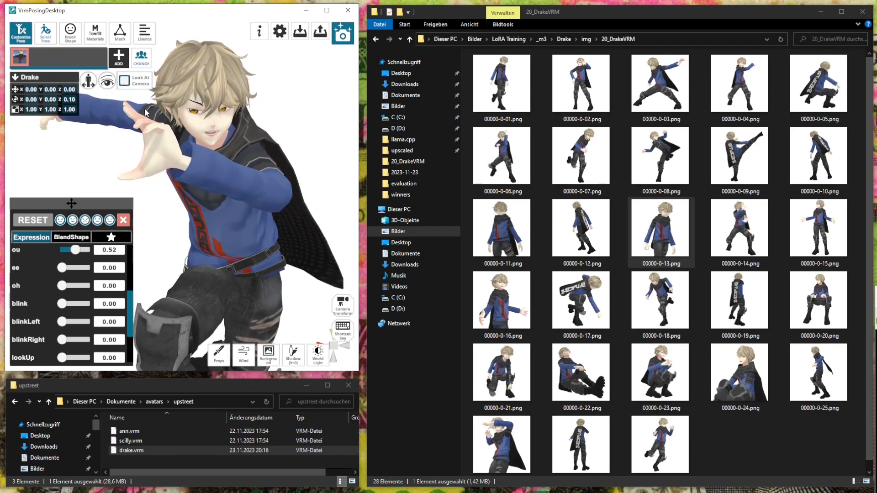
Enable the eye-gaze target and move it higher and out to Drake's right side, checking the eyes up close
scroll(221, 183, down, 3)
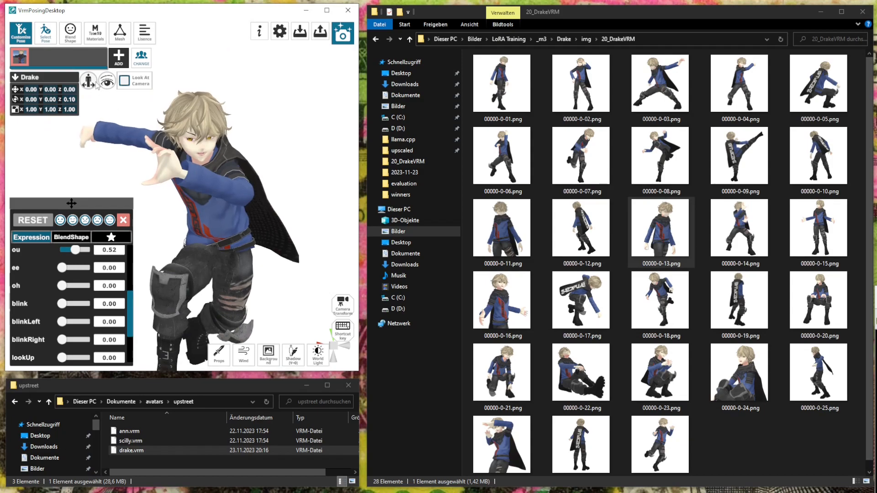
scroll(267, 217, down, 2)
click(123, 220)
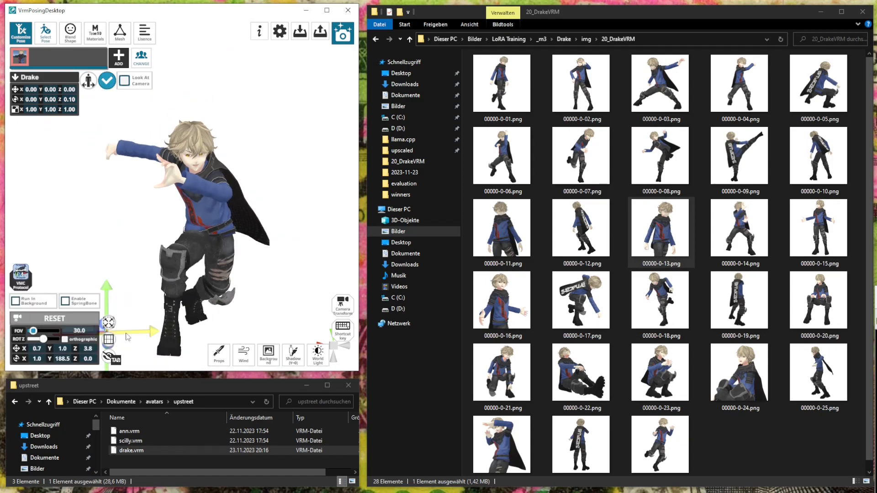
scroll(183, 113, up, 5)
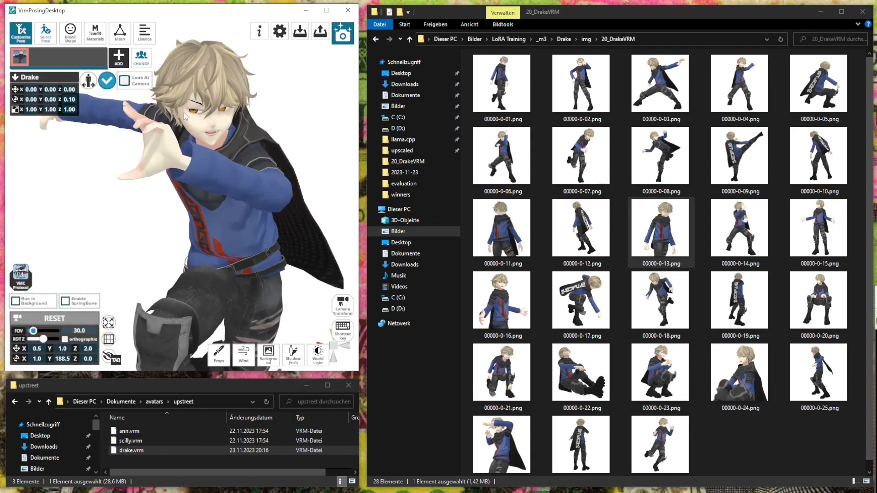
scroll(183, 113, down, 6)
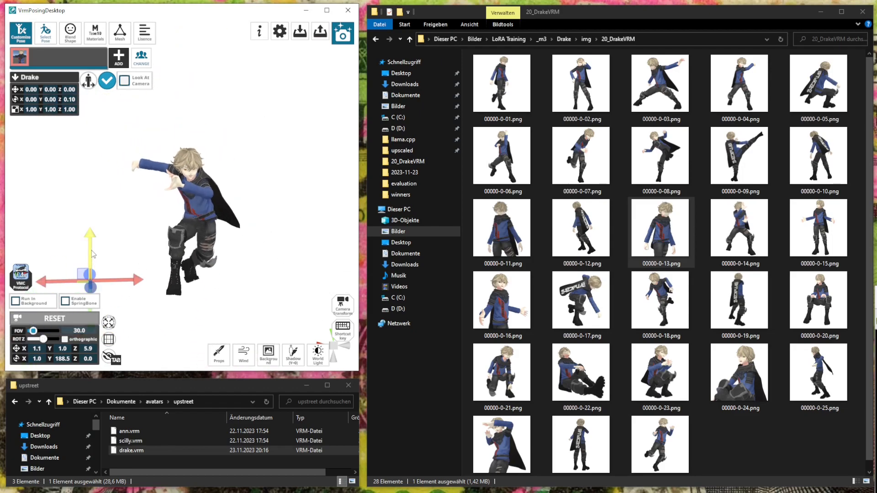
scroll(193, 176, up, 5)
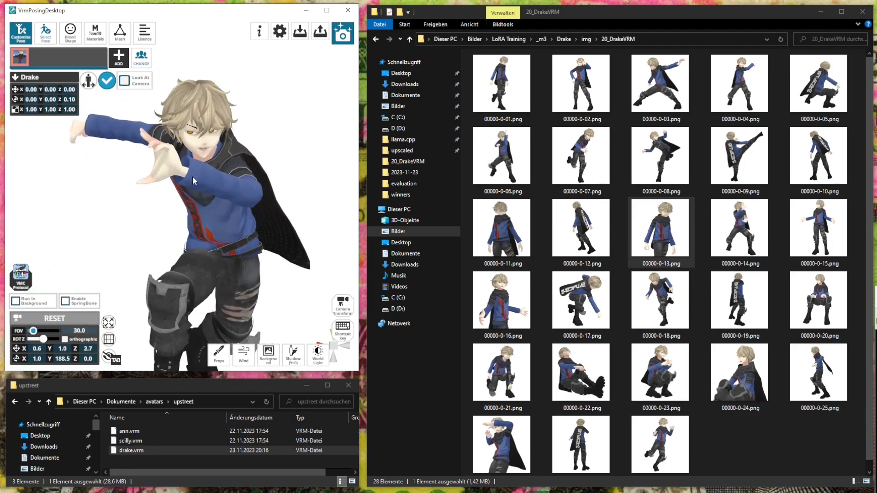
scroll(193, 176, down, 3)
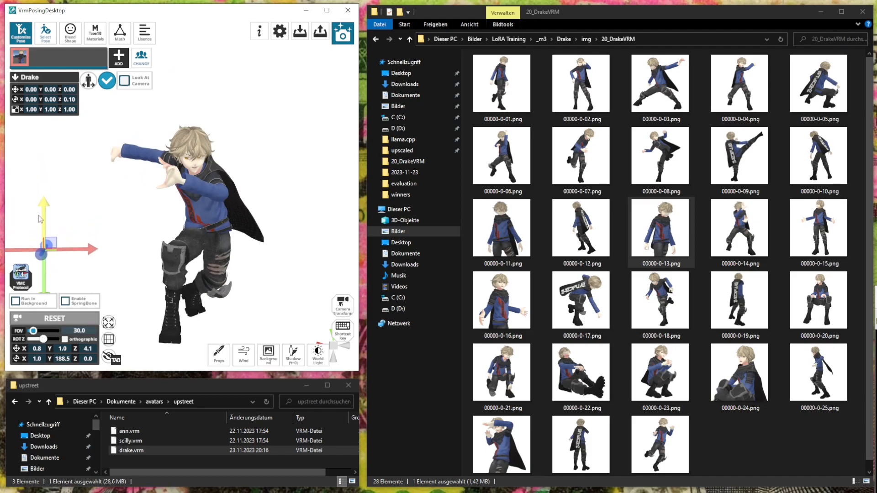
scroll(186, 234, up, 4)
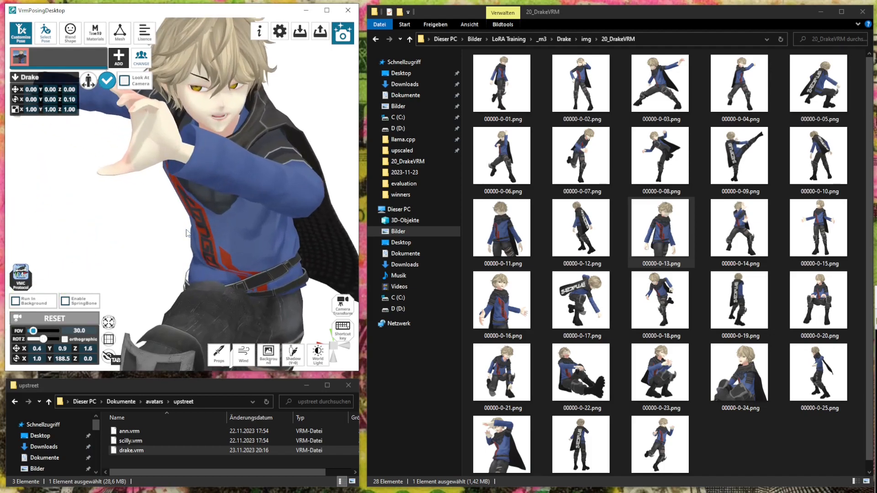
Shape the avatar's mouth expression with ih at 0.73, ou at 0.30 and ee at 0.27
scroll(186, 234, down, 1)
click(70, 32)
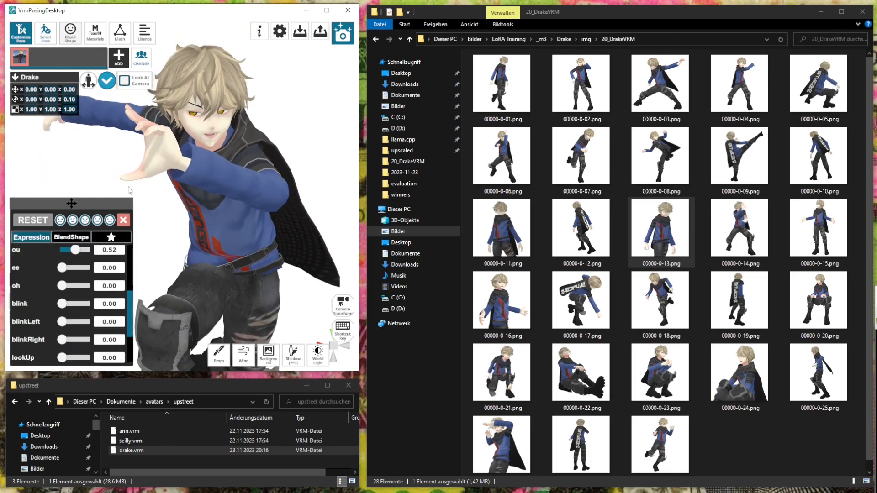
drag(65, 271, 45, 257)
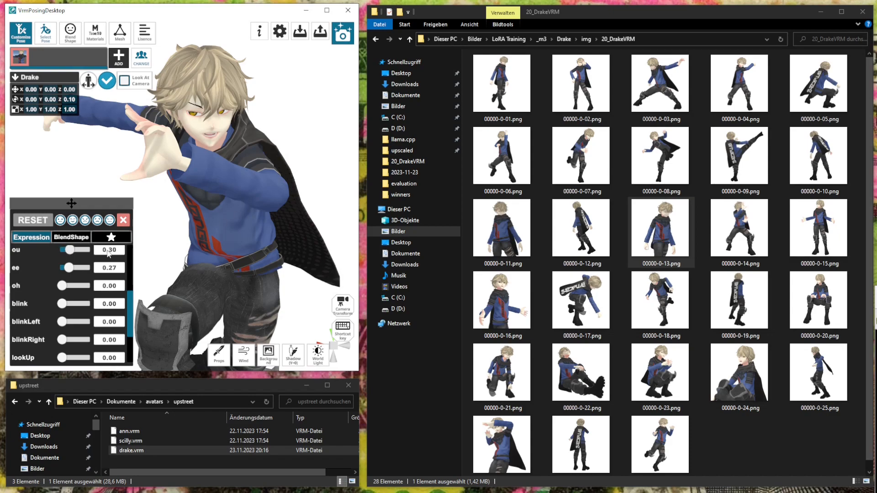
scroll(74, 255, up, 1)
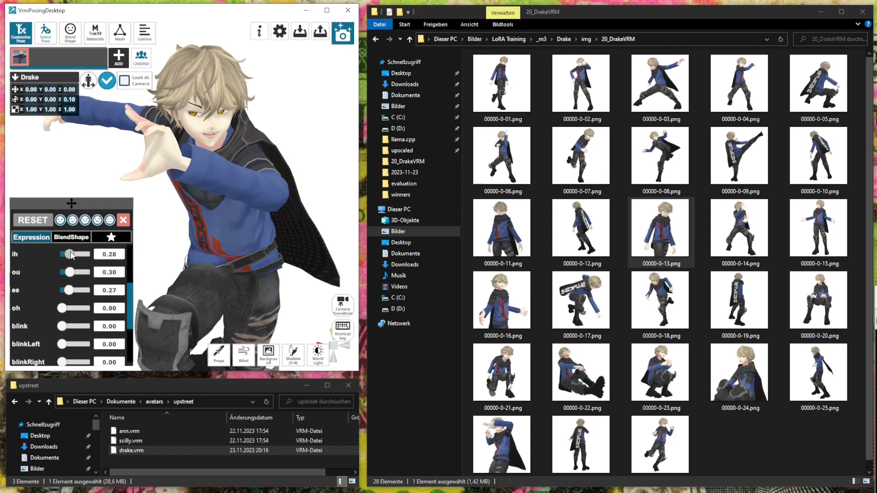
scroll(178, 231, up, 1)
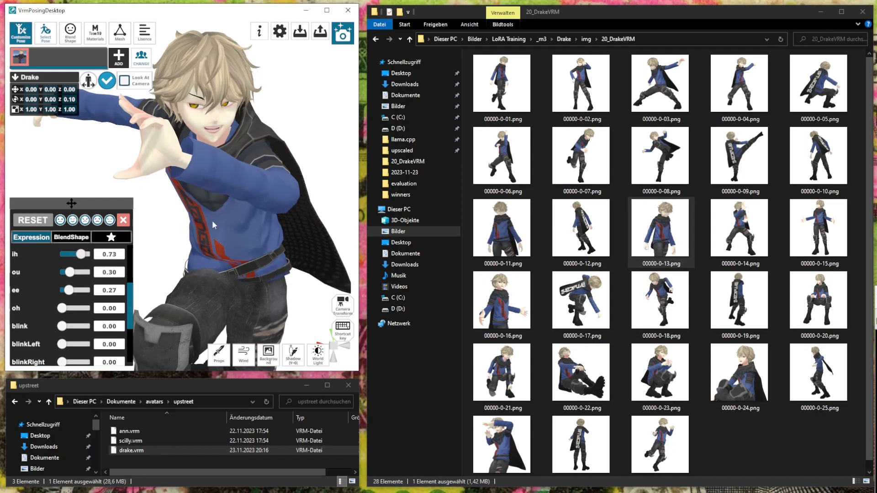
scroll(215, 218, down, 2)
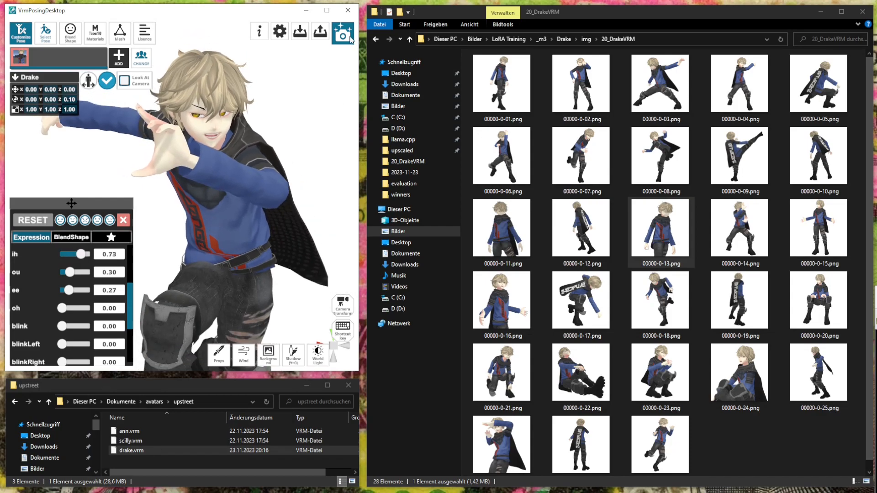
Export the current pose as a 1024 × 1024 PNG named 00000-0-29.png in the 20_DrakeVRM folder
click(343, 33)
scroll(214, 179, down, 2)
scroll(211, 178, up, 2)
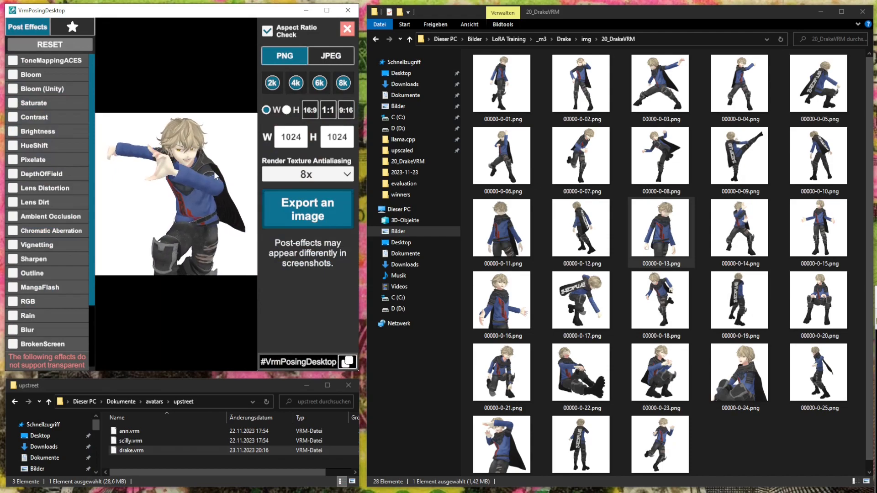
click(316, 204)
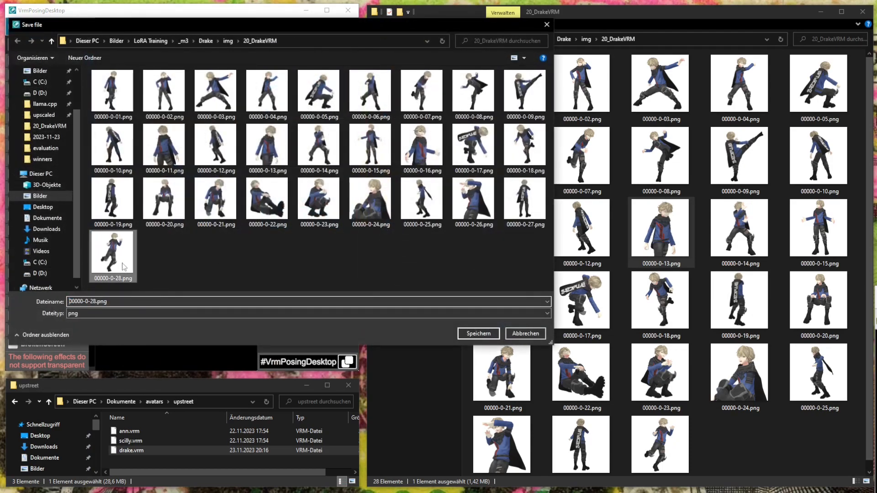
click(96, 301)
key(BackSpace)
text(0)
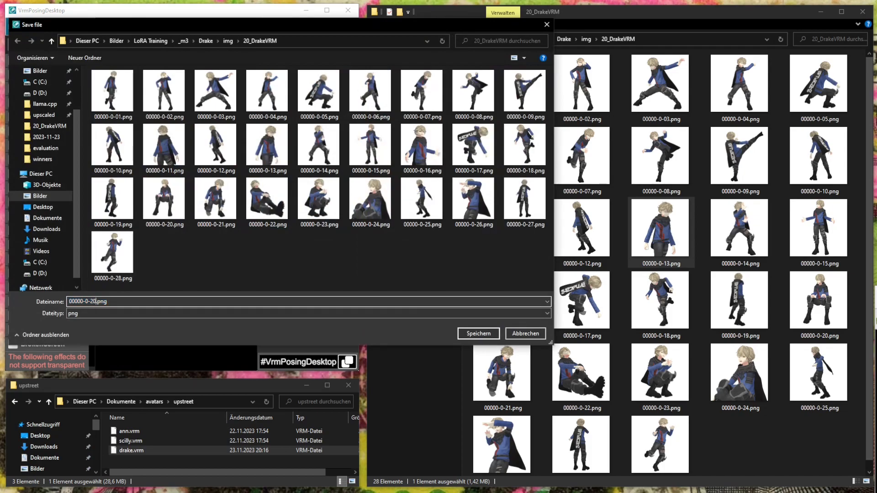
text(9)
key(Return)
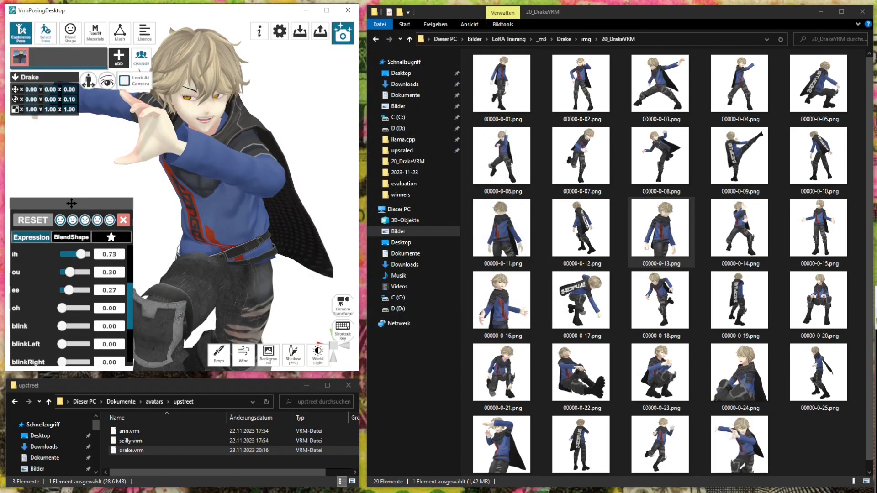
Open the standing pose presets and try several of them on the Drake avatar
click(45, 32)
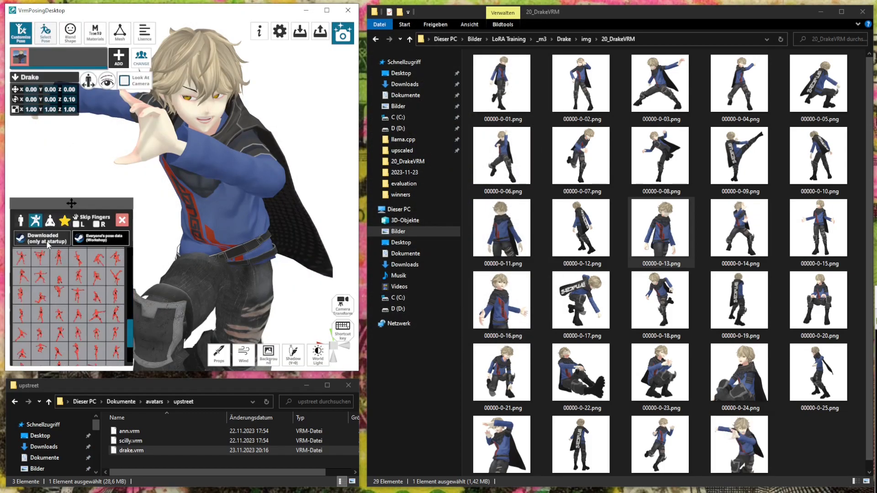
click(22, 221)
click(76, 285)
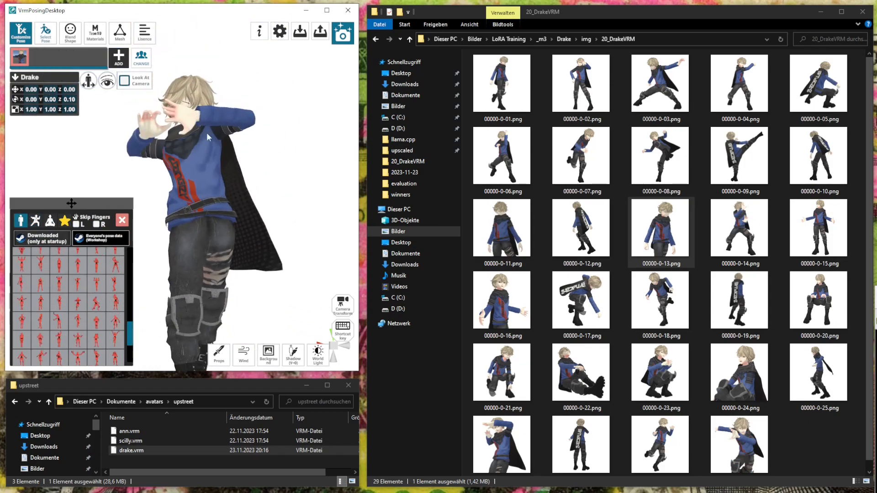
scroll(46, 283, up, 3)
click(40, 257)
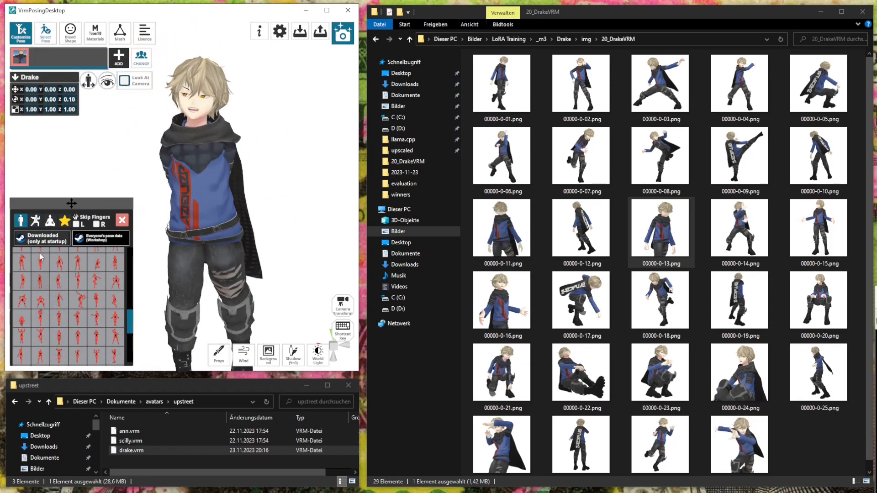
click(42, 260)
scroll(303, 223, up, 2)
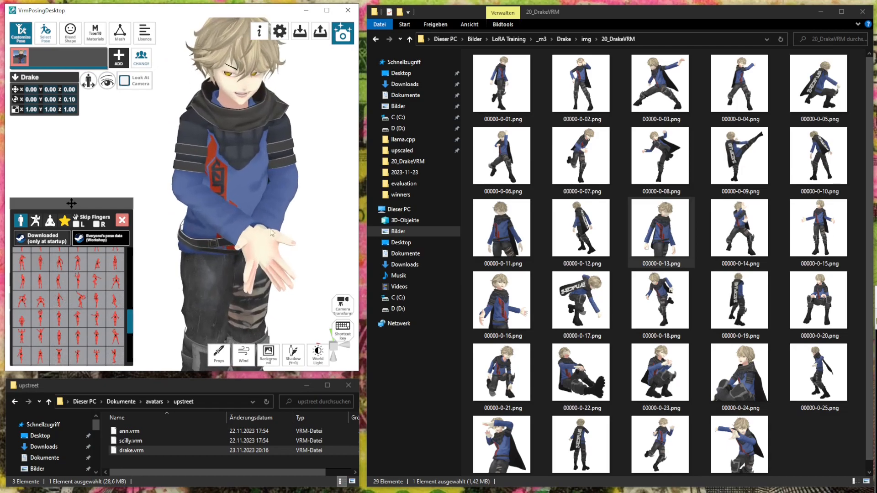
click(118, 277)
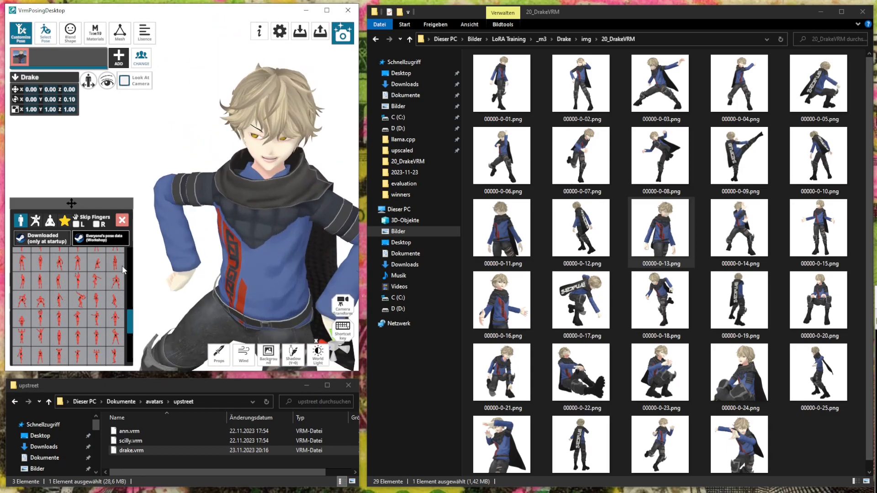
Apply the standing hands-on-hips pose preset and frame the avatar's upper body at a slight angle
scroll(113, 268, up, 1)
click(115, 280)
right_drag(233, 241, 247, 200)
middle_drag(248, 201, 260, 258)
scroll(258, 247, up, 3)
right_drag(256, 228, 270, 211)
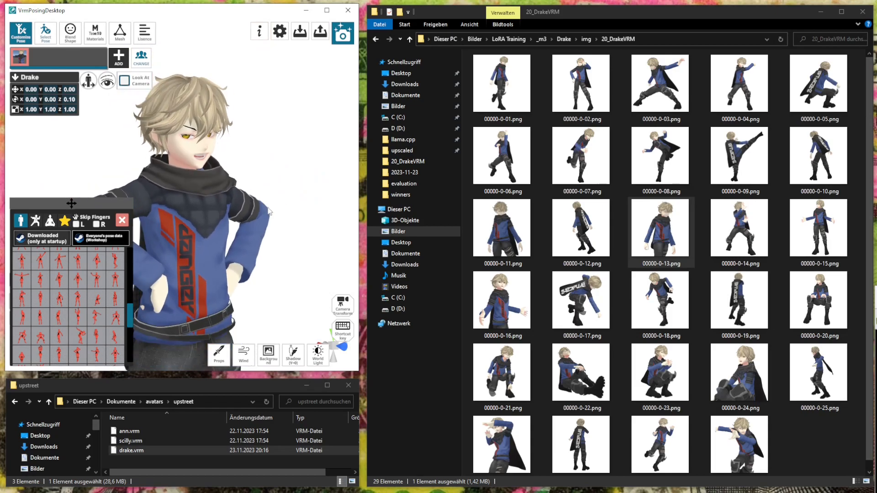
Customize the hands-on-hips pose by moving the avatar's hand IK handles outward from the waist
click(20, 37)
drag(162, 287, 196, 276)
right_drag(344, 304, 358, 303)
drag(203, 295, 207, 298)
right_drag(207, 298, 309, 288)
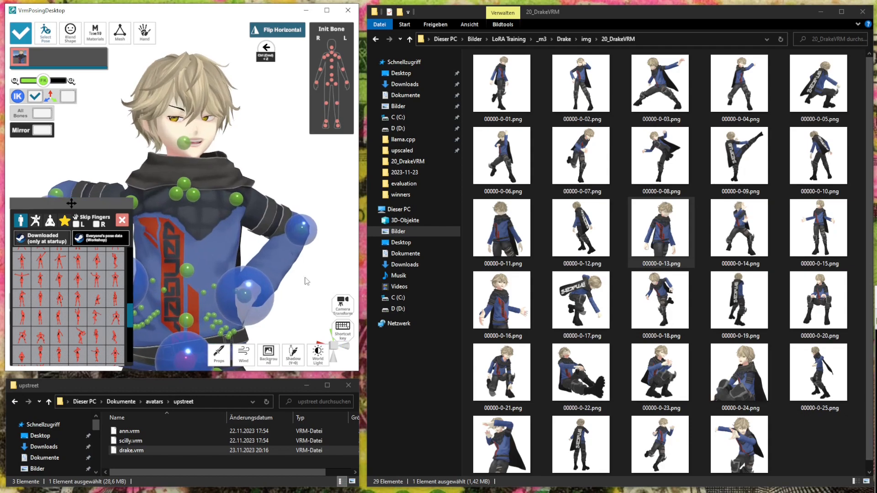
click(26, 32)
click(122, 221)
right_drag(191, 200, 165, 276)
click(14, 29)
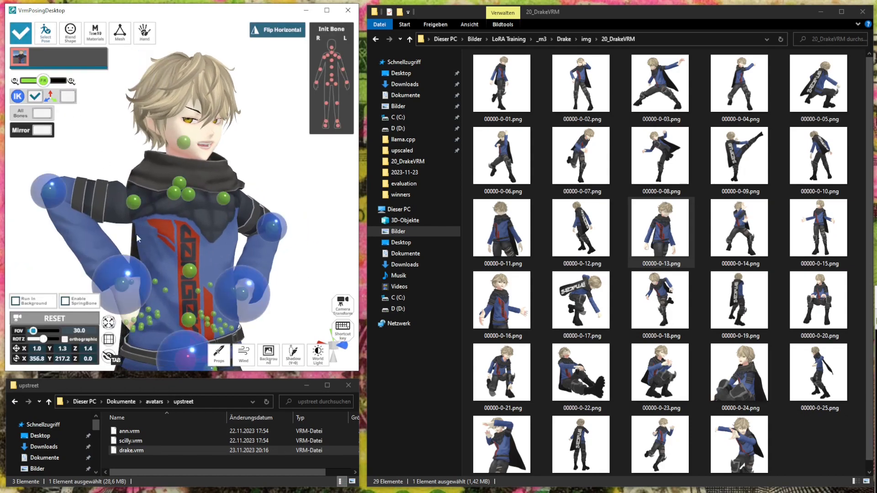
drag(124, 289, 112, 312)
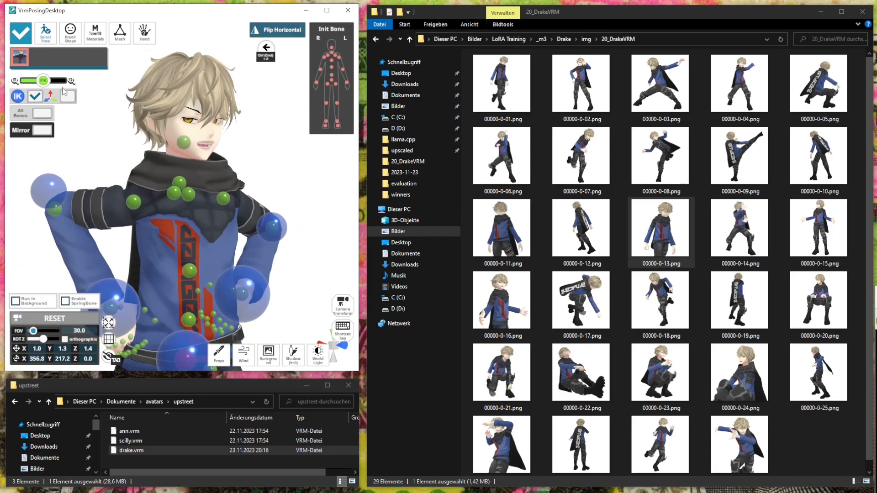
click(20, 33)
Apply a wide-legged standing pose preset with both arms held out from the body
click(45, 33)
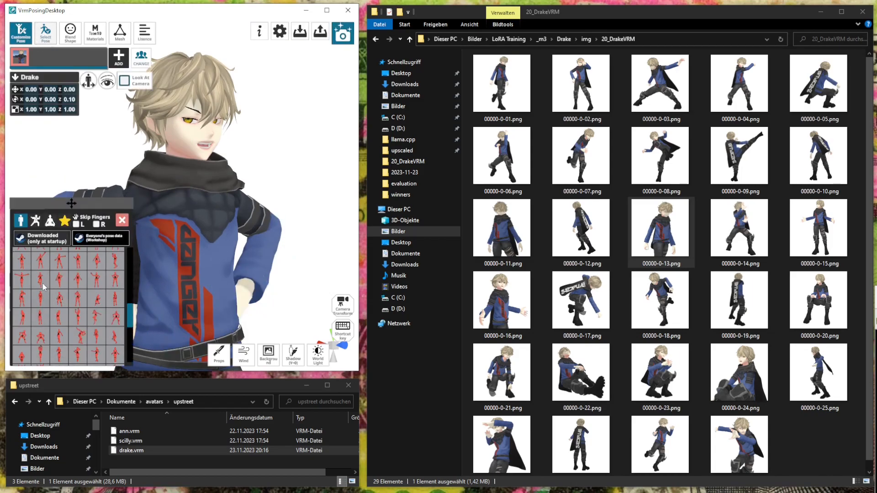
click(61, 300)
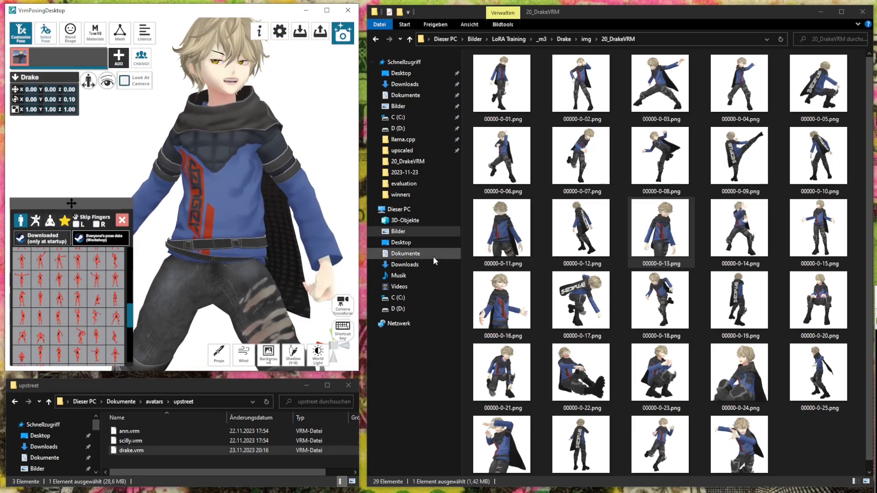
scroll(296, 206, down, 5)
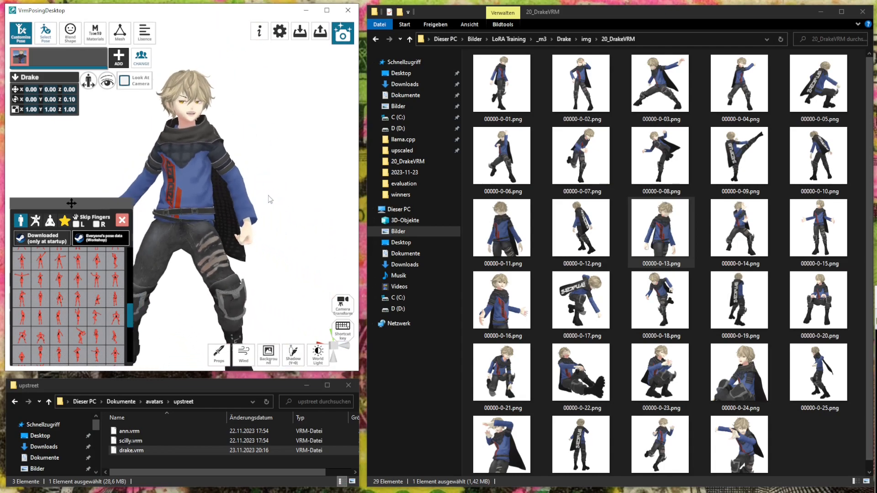
Try different facial expression presets on the avatar and apply the angry one
click(70, 33)
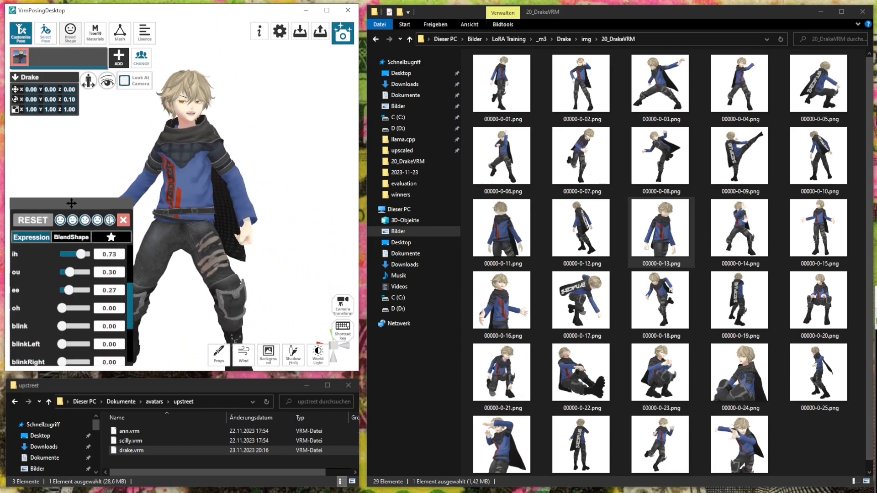
click(79, 221)
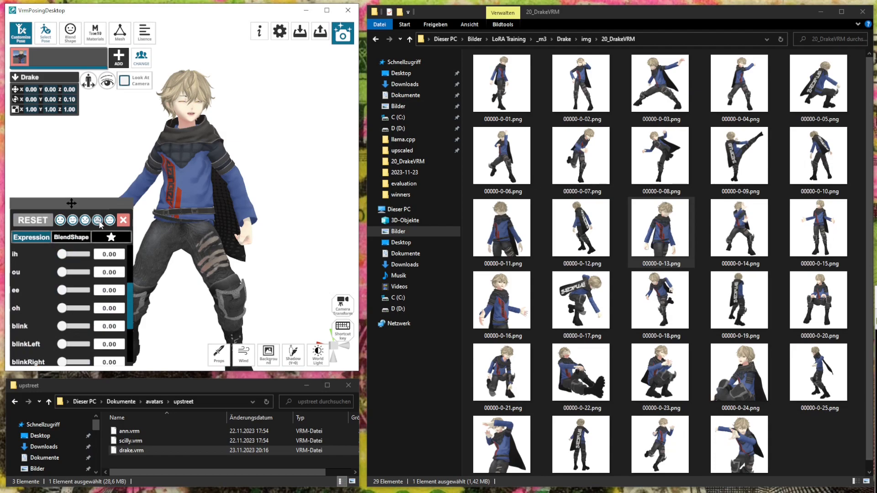
scroll(239, 168, up, 3)
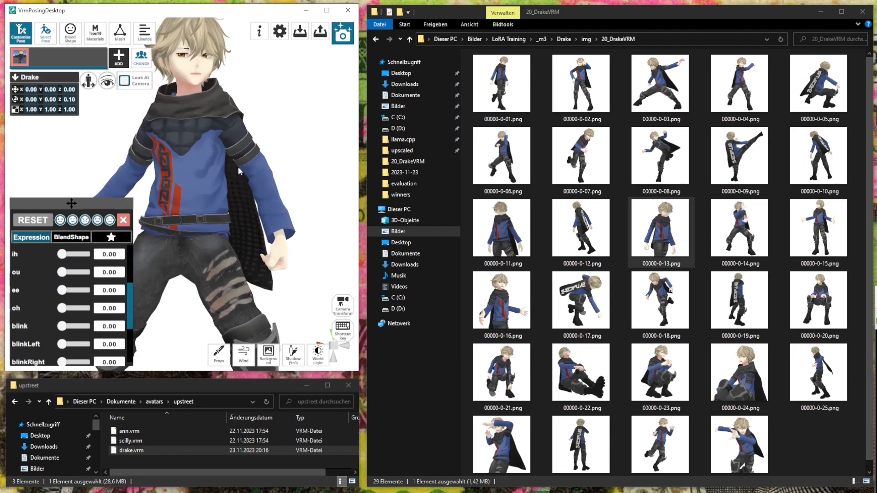
click(85, 221)
Open the avatar's mouth by setting ih to 0.28 and oh to 0.36
scroll(199, 207, down, 3)
scroll(203, 211, up, 2)
drag(67, 256, 83, 257)
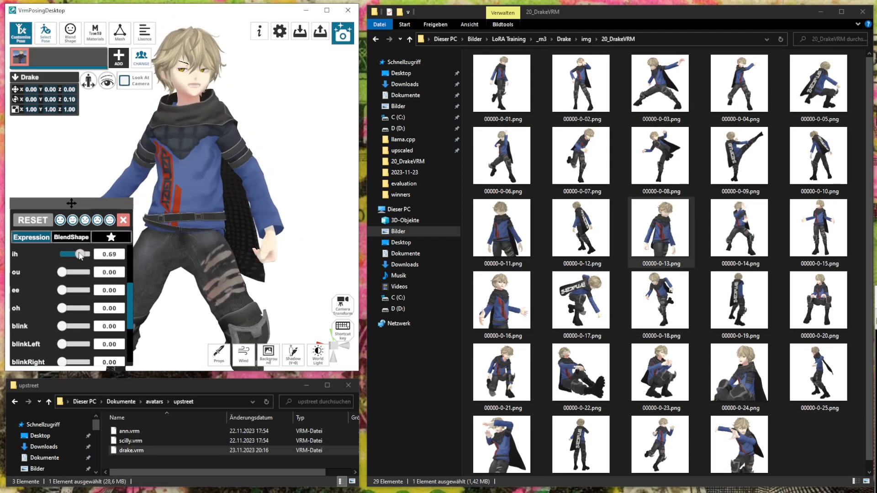
scroll(72, 279, down, 1)
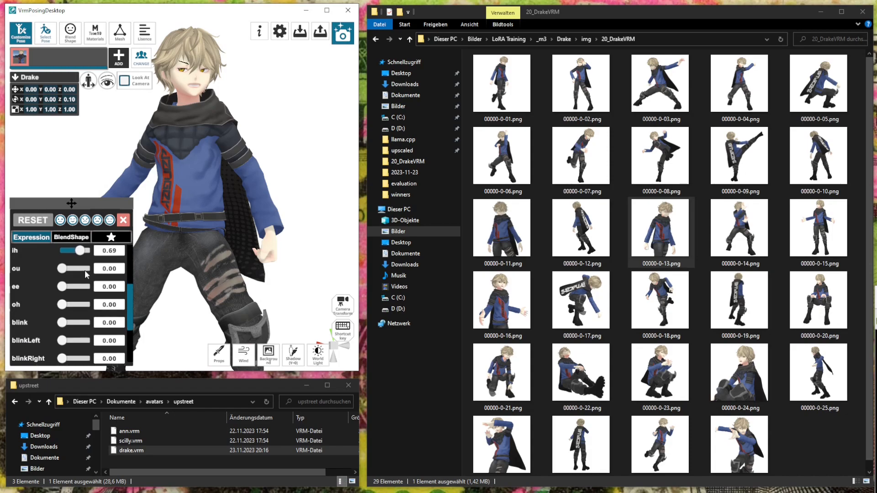
drag(63, 304, 73, 305)
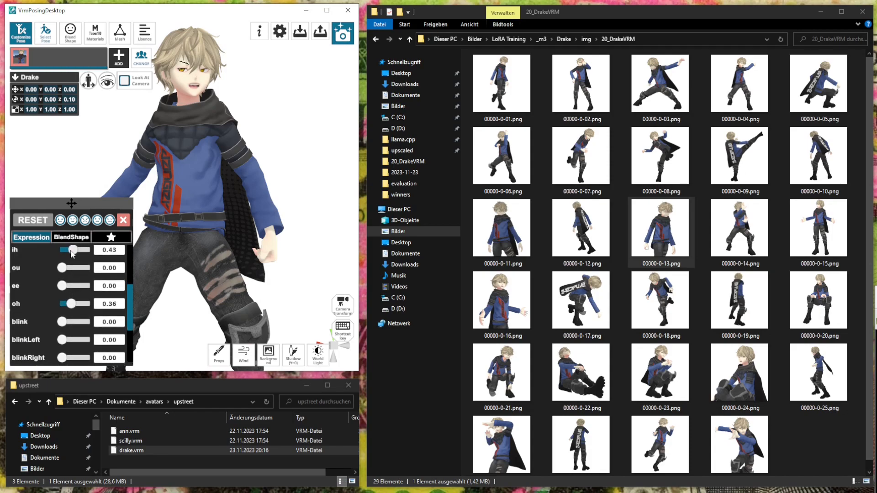
scroll(205, 214, down, 4)
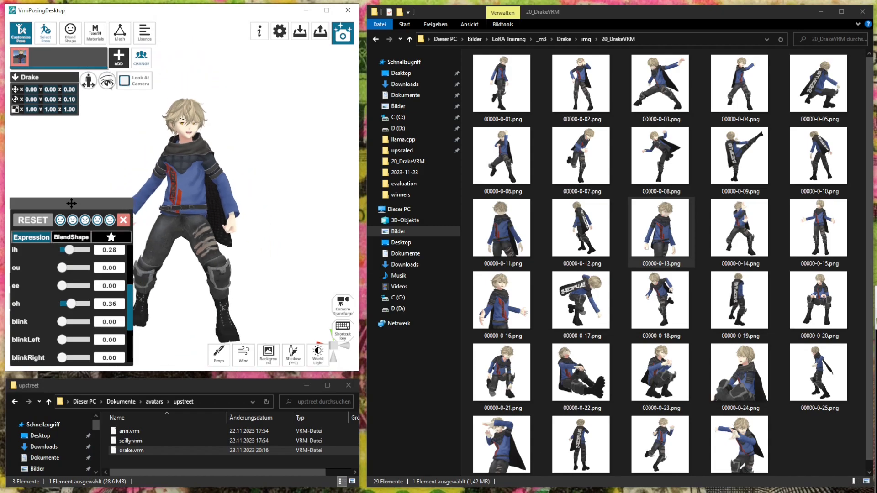
Enable manual eye direction and reposition the gaze target in front of the avatar's face
click(107, 82)
drag(94, 192, 255, 156)
scroll(223, 130, up, 5)
scroll(225, 111, down, 4)
drag(306, 182, 176, 187)
drag(216, 157, 218, 258)
scroll(192, 89, up, 5)
scroll(192, 88, up, 1)
middle_drag(191, 89, 193, 110)
right_drag(208, 145, 184, 170)
scroll(183, 170, down, 5)
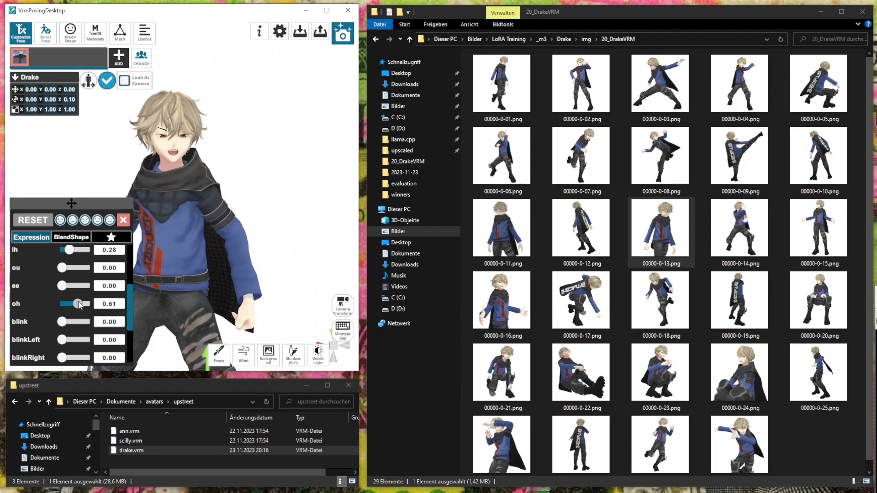
Set the aa mouth shape to 0.78 and reset ih, ou and oh to 0 for an open shouting mouth
scroll(73, 284, up, 1)
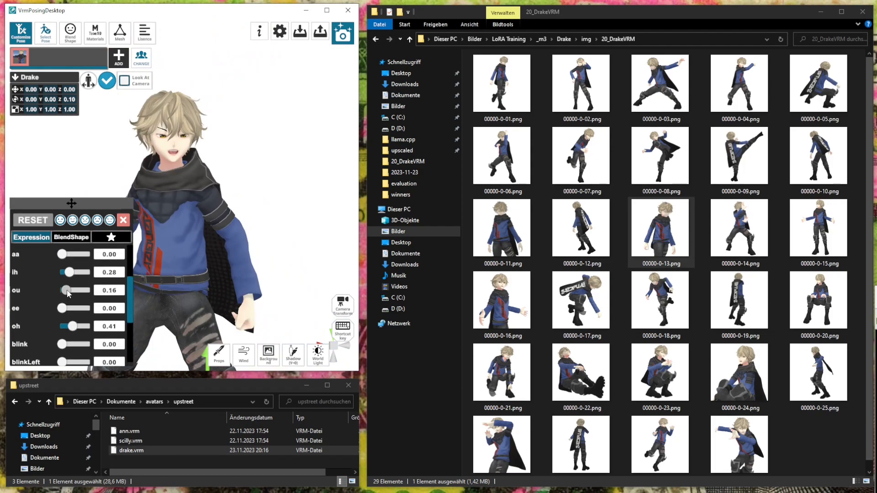
scroll(72, 289, up, 1)
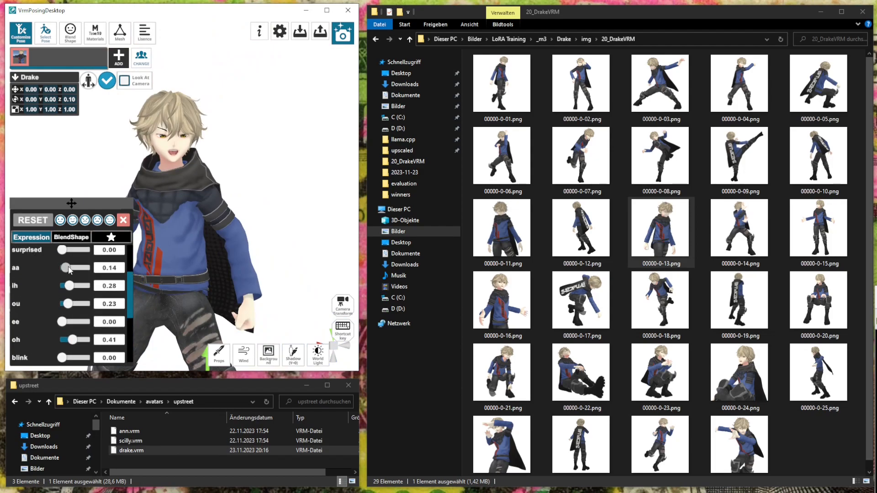
drag(72, 291, 58, 287)
drag(76, 339, 59, 340)
drag(69, 304, 58, 304)
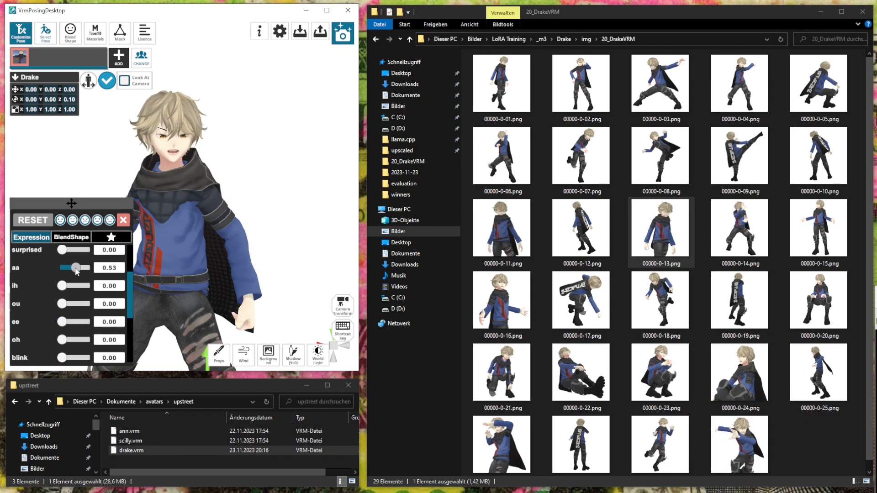
scroll(151, 247, up, 3)
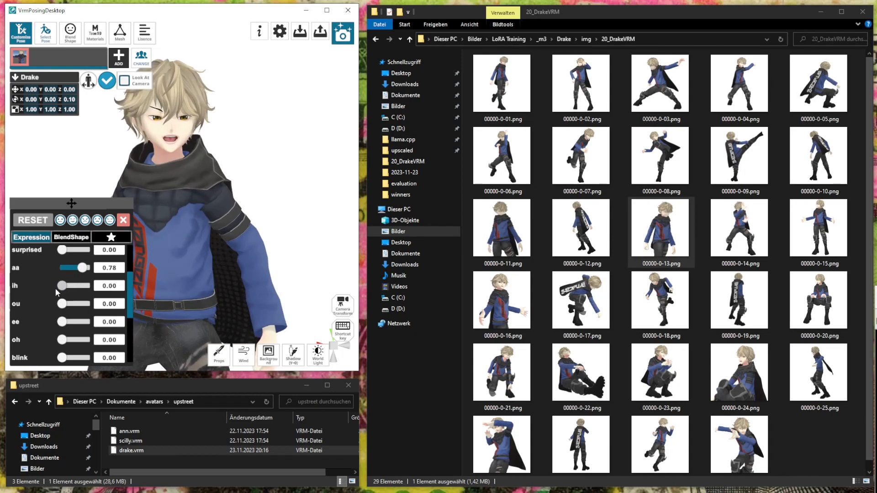
Frame the shouting avatar from head to thighs and export it as the 1024 × 1024 PNG 00000-0-30.png
right_drag(280, 217, 298, 206)
scroll(288, 226, down, 1)
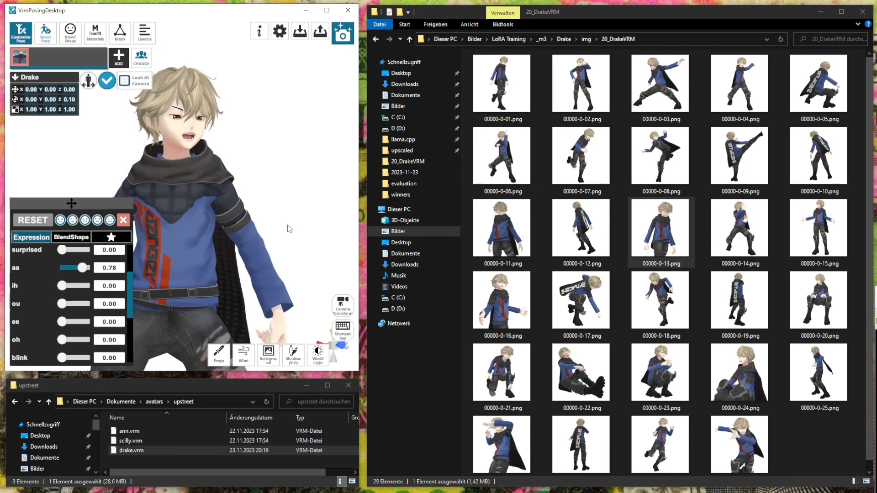
middle_drag(287, 227, 287, 217)
click(343, 34)
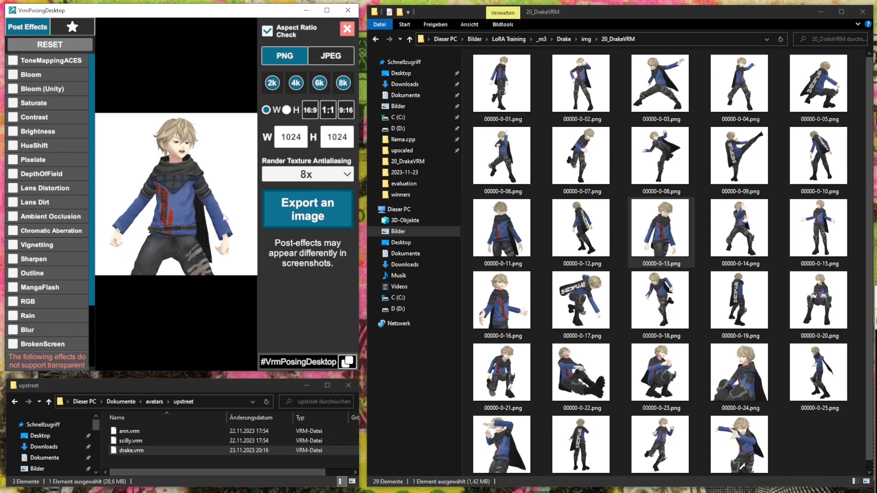
click(309, 215)
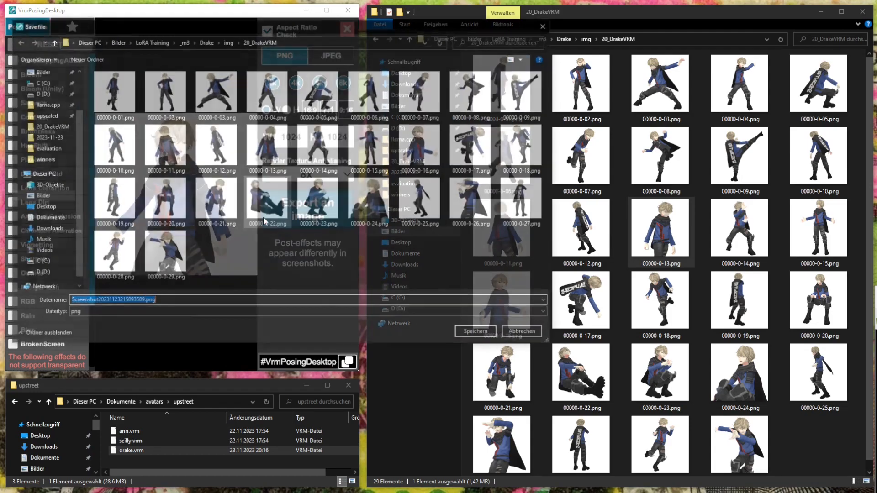
click(164, 253)
double_click(95, 302)
click(96, 302)
key(BackSpace)
key(Return)
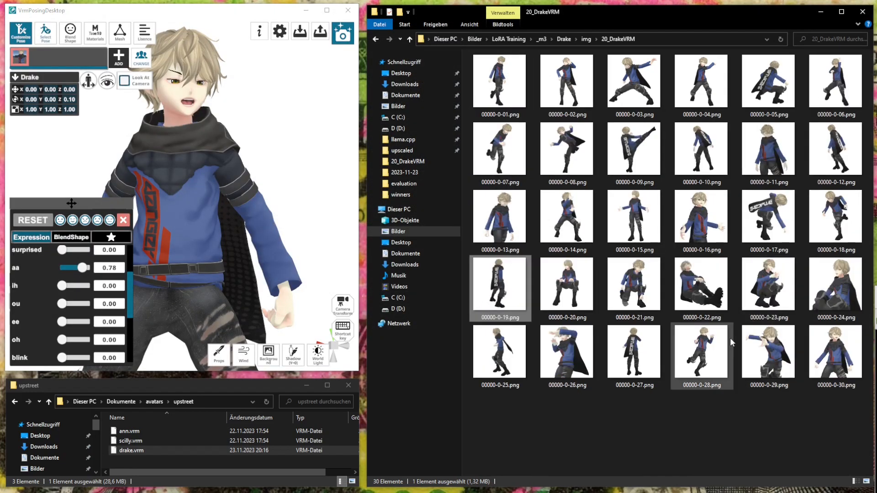
Review the exported dataset images one after another, from 00000-0-01.png to 00000-0-30.png, then close the viewer
double_click(505, 96)
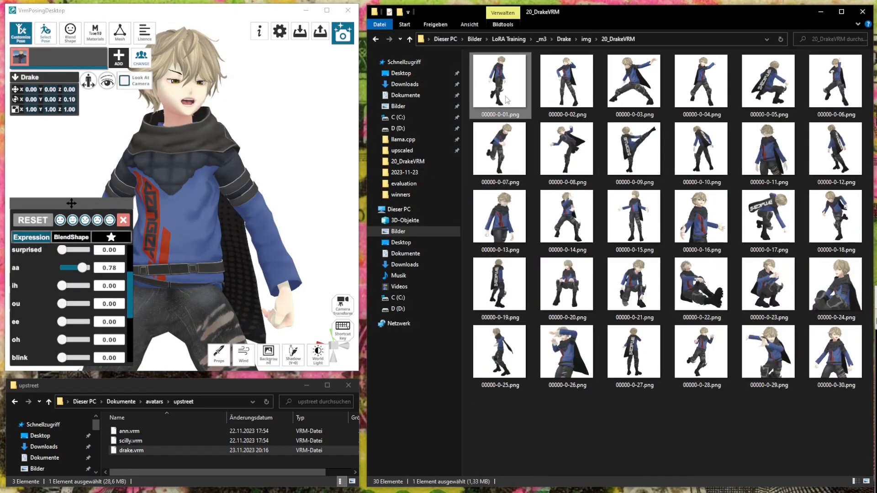
key(Right)
key(Right)
key(Right)
key(Right)
key(Right)
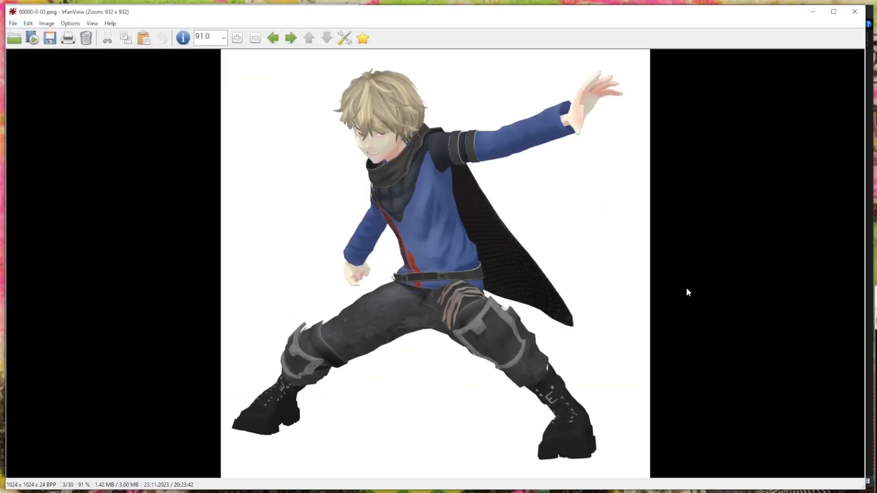
key(Right)
key(Right)
key(Right)
key(Right)
key(Right)
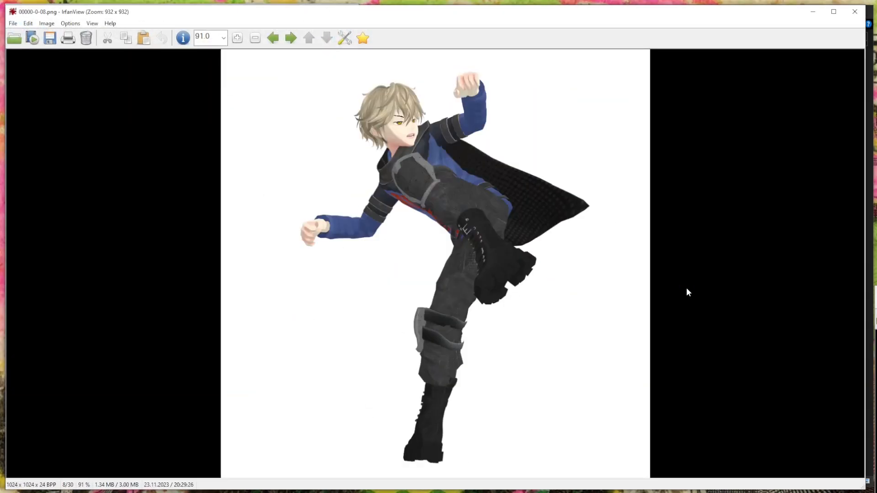
key(Right)
key(Right)
key(Right)
key(Right)
key(Right)
key(Right)
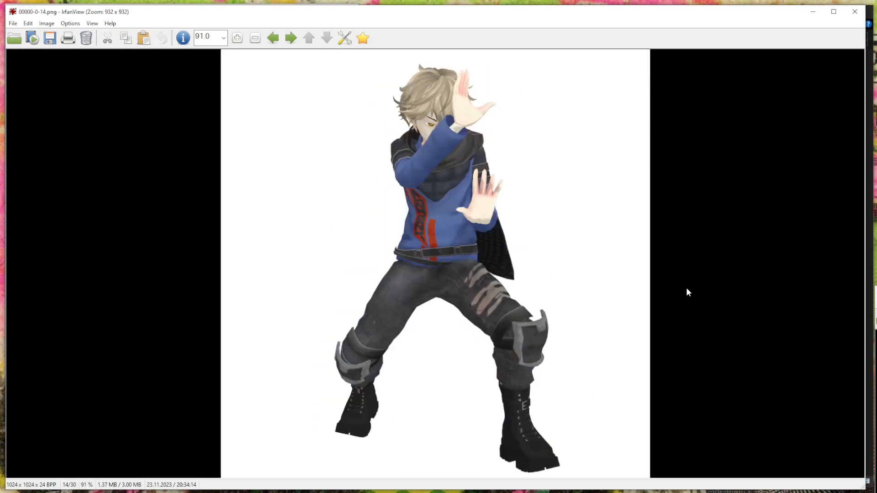
key(Right)
key(Right)
key(Right)
key(Right)
key(Right)
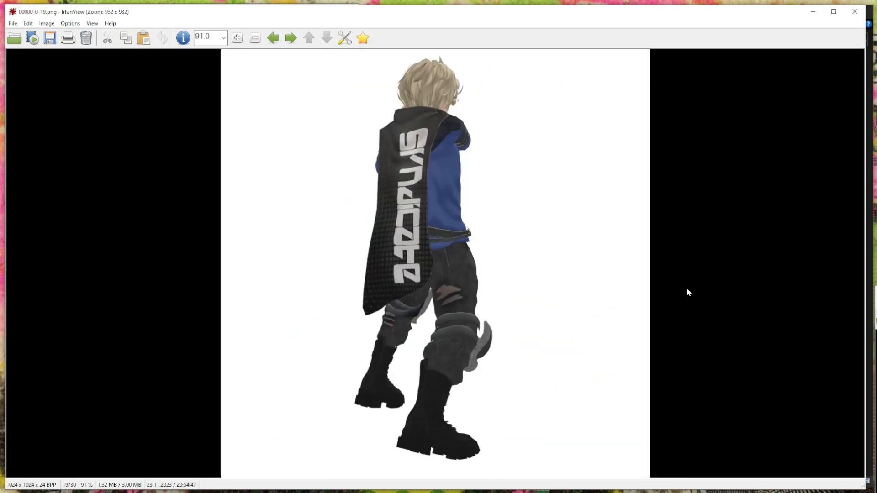
key(Right)
key(Right)
key(Right)
key(Right)
key(Right)
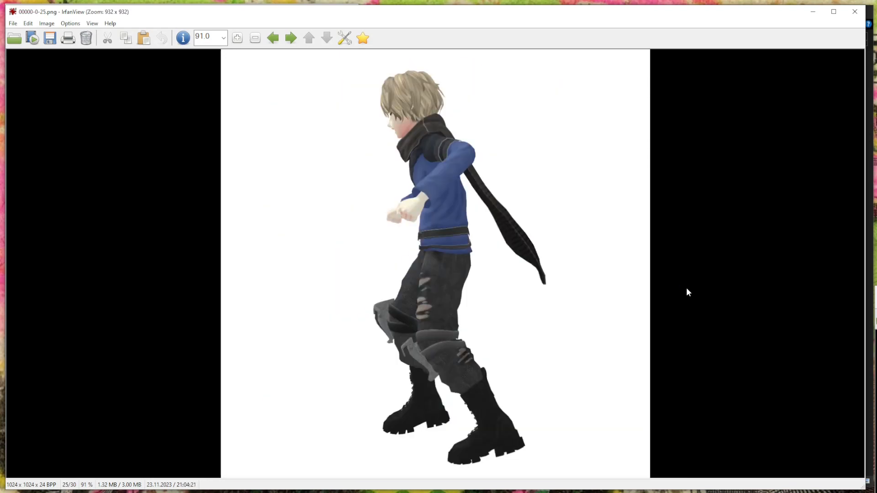
key(Right)
key(Right)
key(Right)
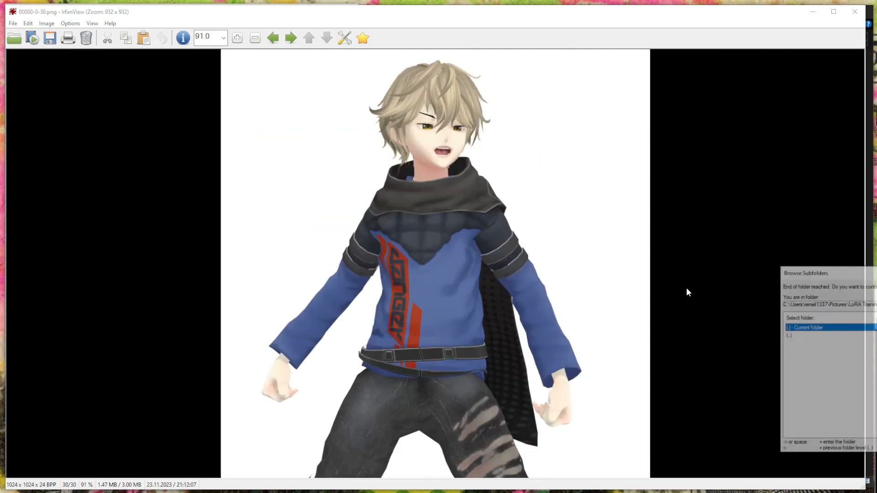
key(Escape)
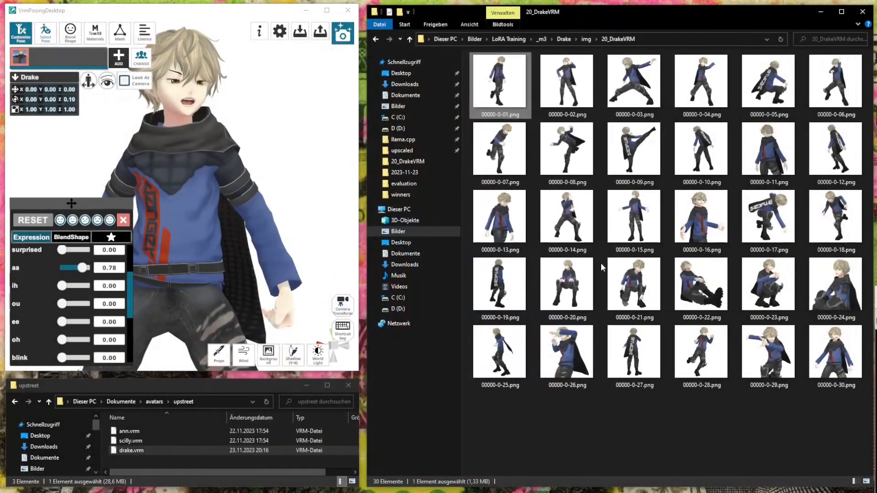
Try several standing pose presets on the avatar and apply the one with both hands on the hips
click(47, 32)
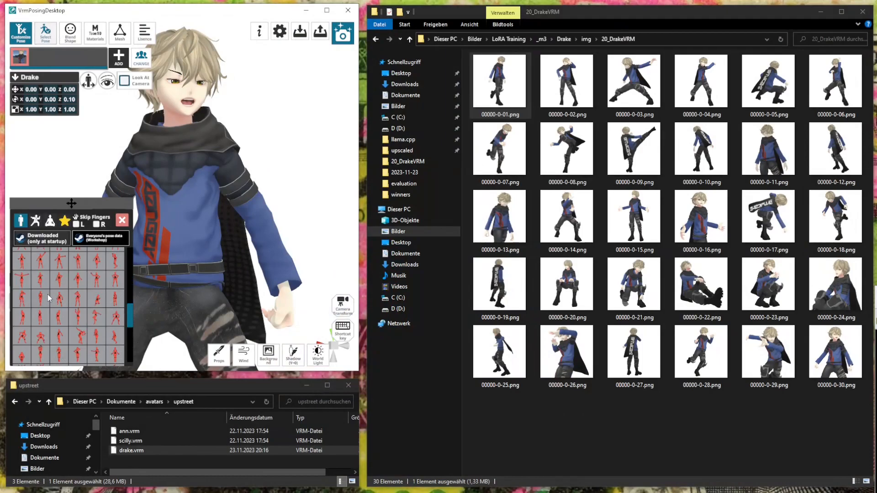
click(78, 268)
scroll(280, 264, down, 2)
scroll(99, 286, down, 1)
click(95, 272)
mouse_move(226, 229)
right_down()
mouse_move(250, 233)
mouse_move(222, 237)
right_up()
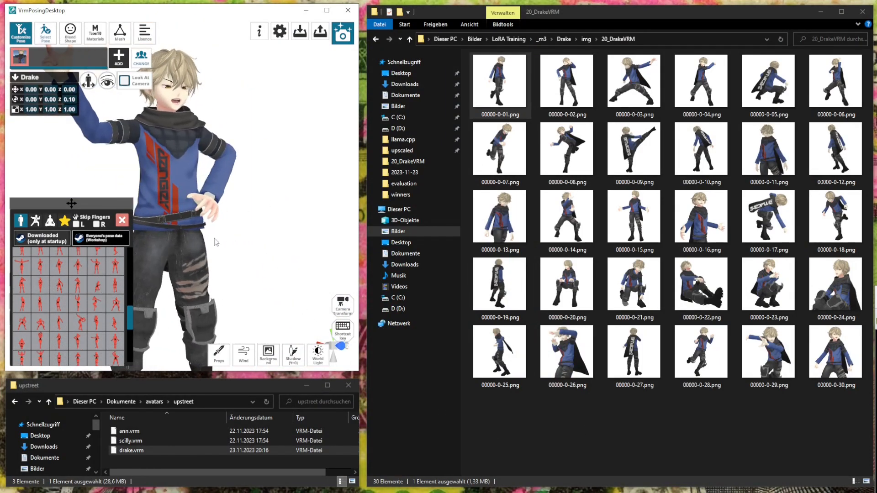
click(116, 272)
click(84, 274)
click(57, 293)
click(26, 289)
click(40, 288)
click(59, 288)
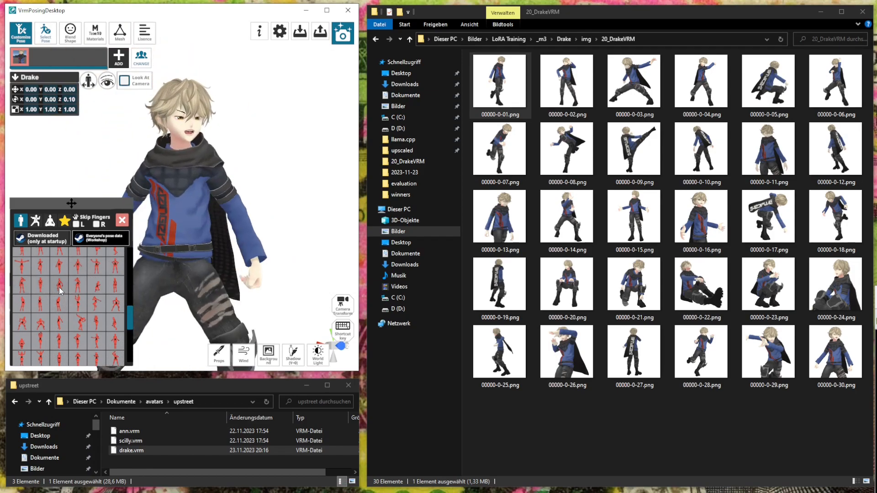
click(79, 287)
click(111, 293)
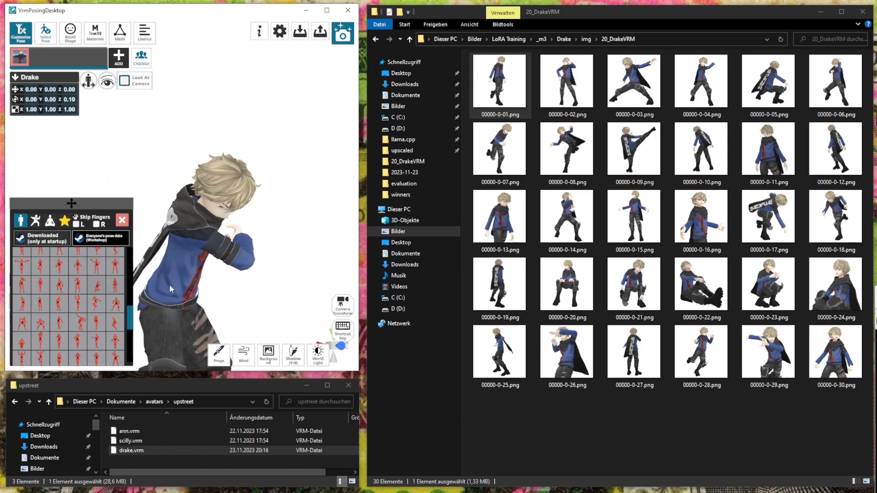
click(117, 287)
click(121, 265)
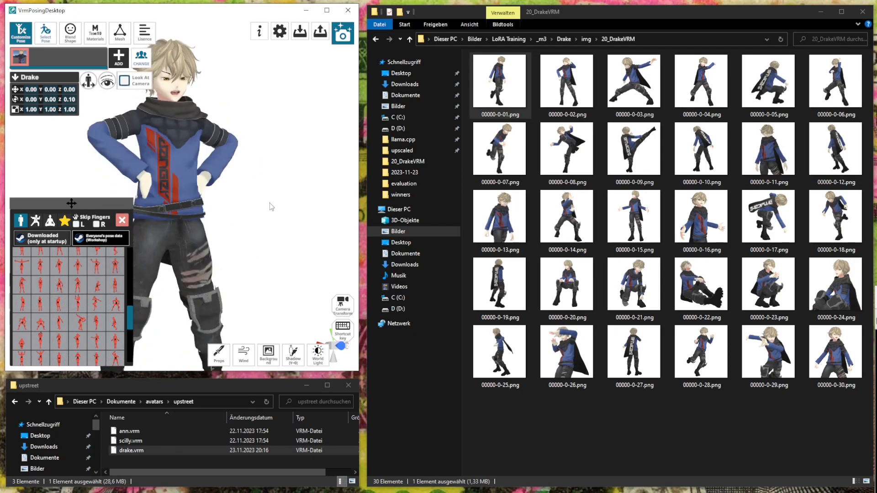
Frame the hands-on-hips pose as an upper-body close-up and check it in the 1024 × 1024 export preview
scroll(213, 187, up, 3)
scroll(234, 225, up, 2)
middle_drag(213, 187, 223, 229)
scroll(243, 242, up, 3)
scroll(232, 237, down, 3)
scroll(225, 233, up, 1)
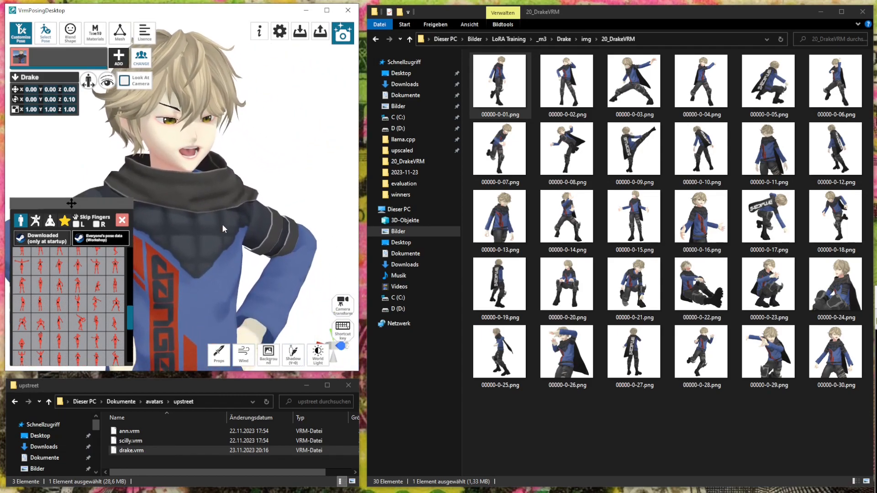
click(343, 34)
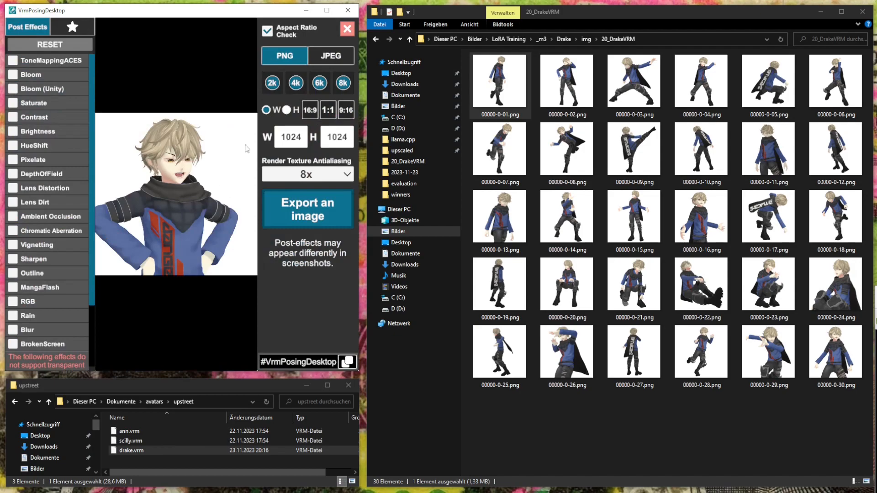
click(347, 29)
Apply the angry expression preset with the aa mouth shape back at 0
click(75, 41)
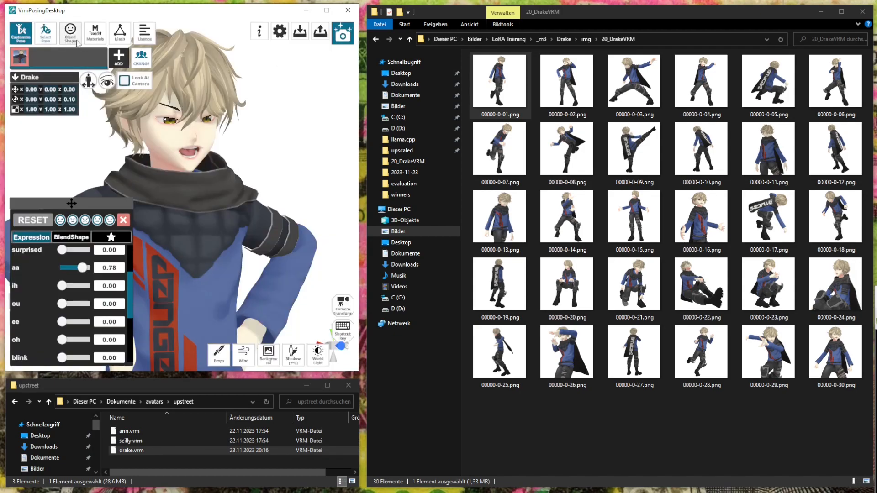
click(45, 33)
click(69, 33)
click(84, 220)
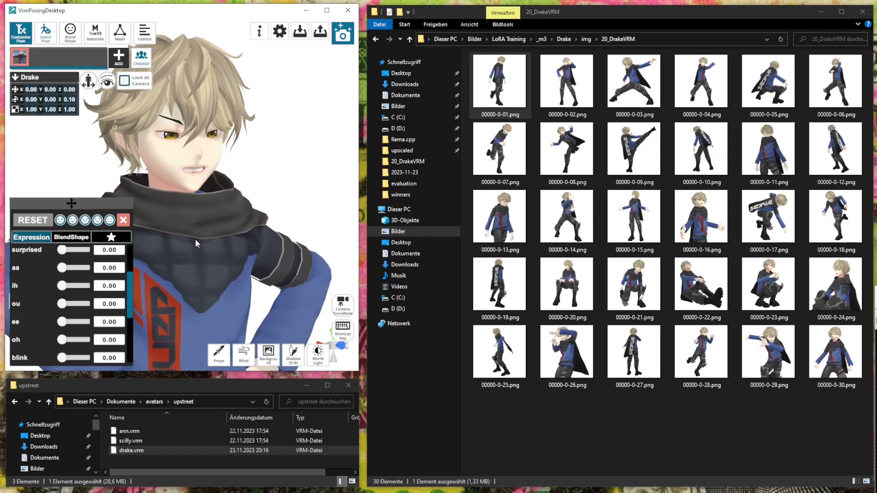
Adjust the framing of the angry hands-on-hips pose and export it as 00000-0-31.png
click(332, 40)
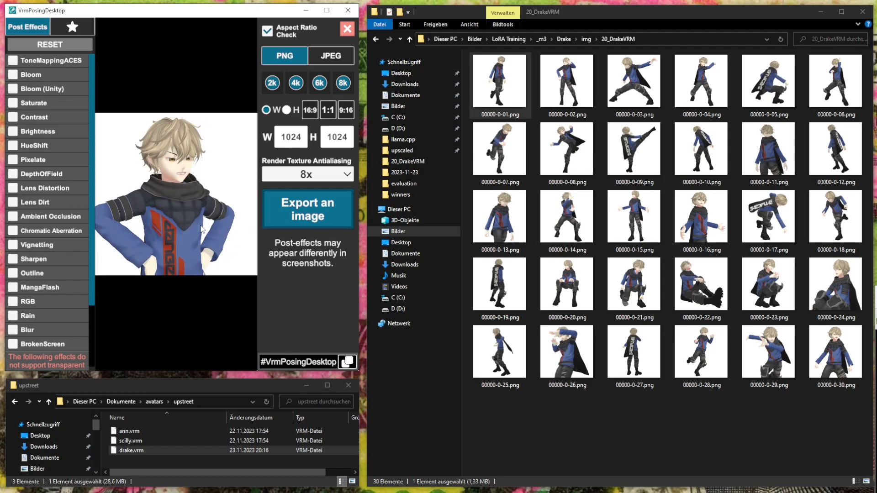
scroll(207, 230, down, 3)
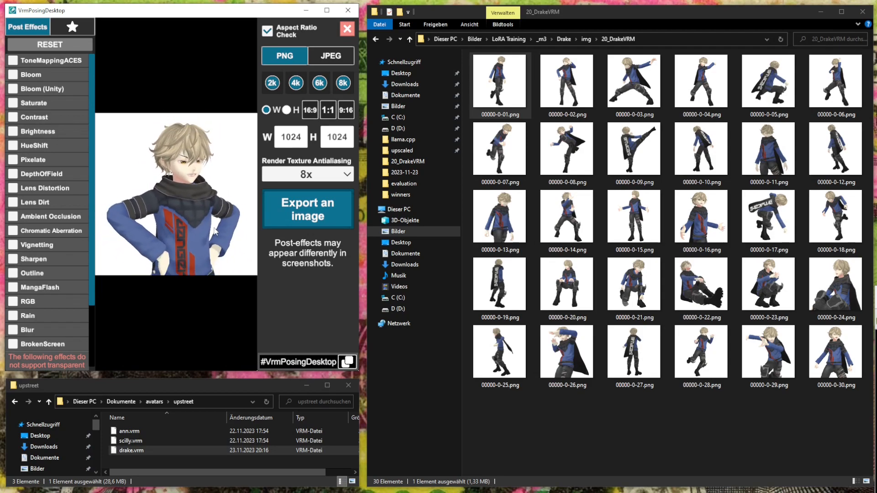
scroll(196, 268, up, 4)
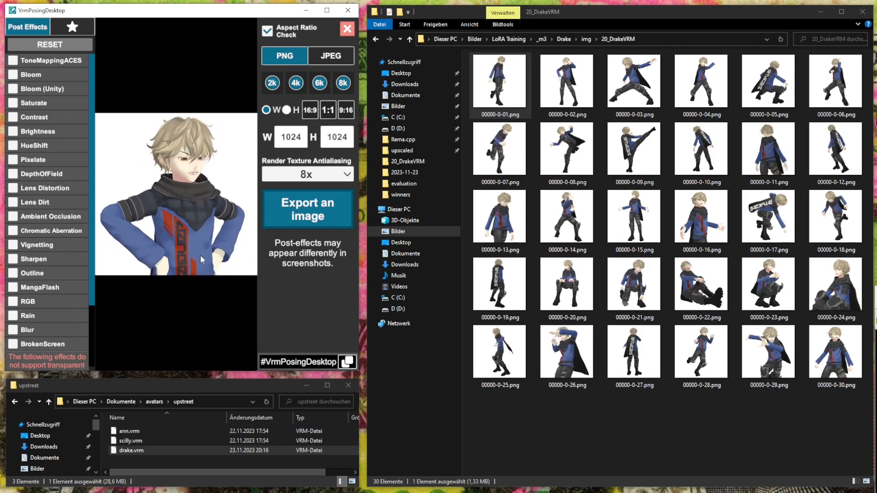
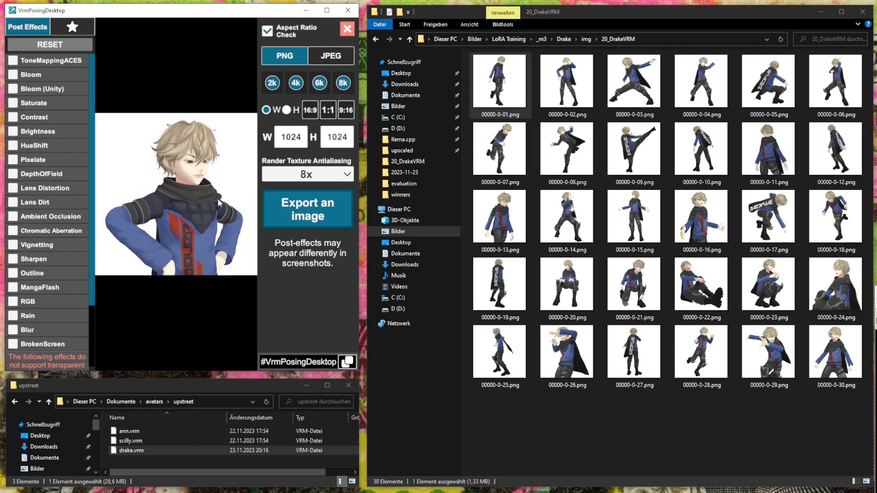
click(307, 209)
click(216, 256)
click(93, 302)
click(93, 302)
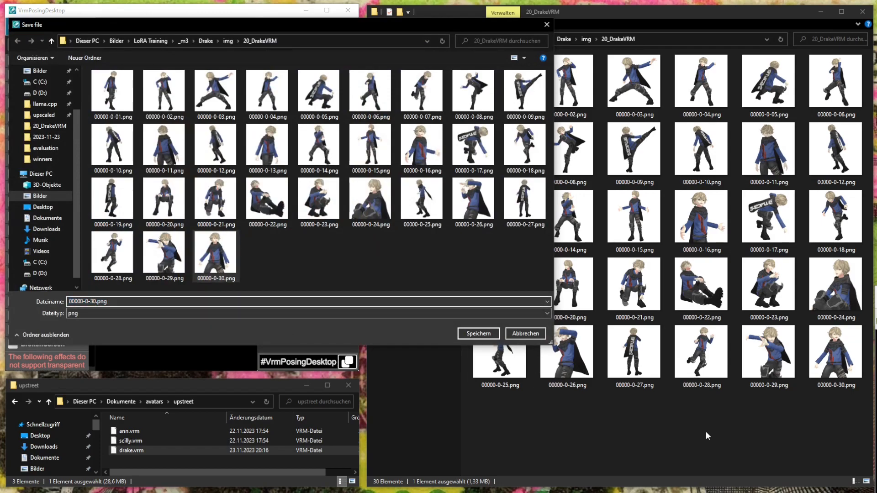
key(Delete)
text(1)
key(Return)
Try several action pose presets on the avatar and apply the one with a hand raised in front of the body
click(46, 34)
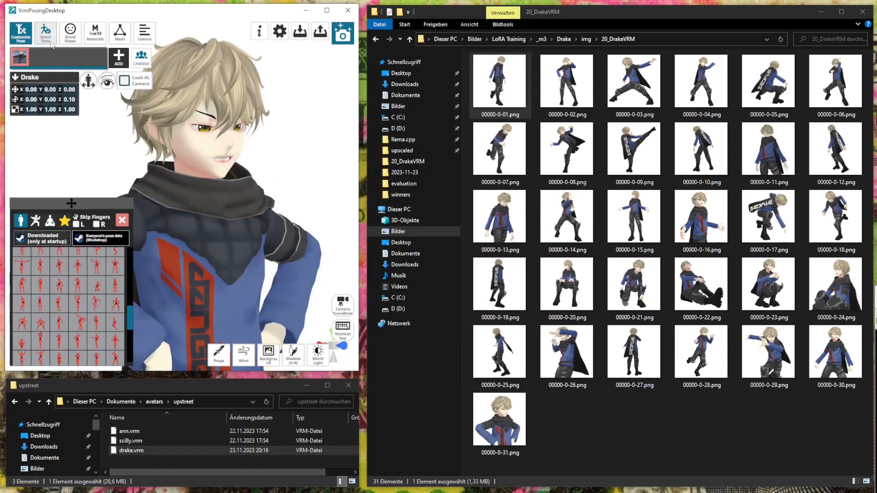
scroll(99, 306, down, 1)
click(36, 221)
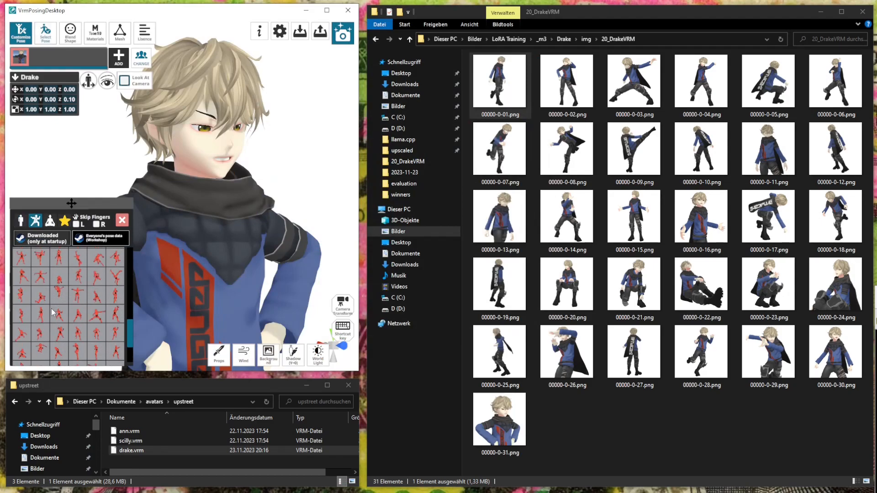
click(25, 297)
scroll(25, 306, down, 2)
click(26, 324)
click(24, 341)
click(116, 324)
click(117, 323)
click(116, 298)
click(117, 270)
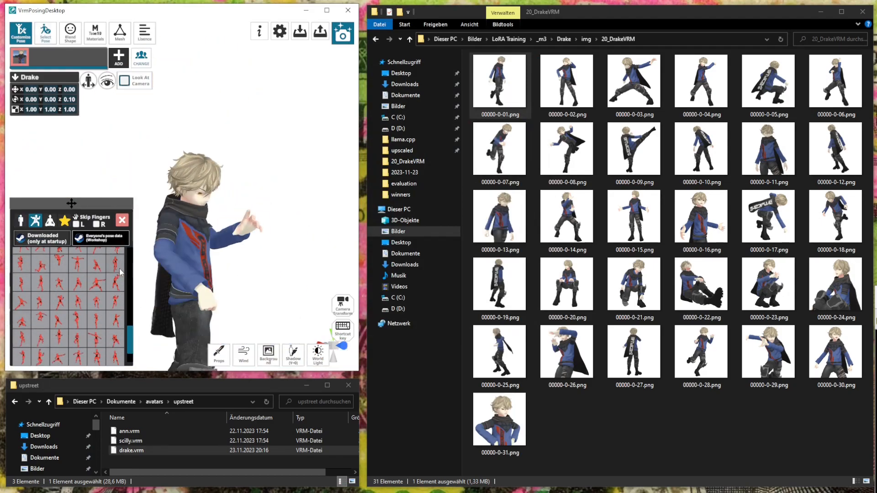
Try facial expression presets on the raised-hand pose and open the mouth with ih at 0.73 and aa at 0.75
scroll(166, 265, up, 6)
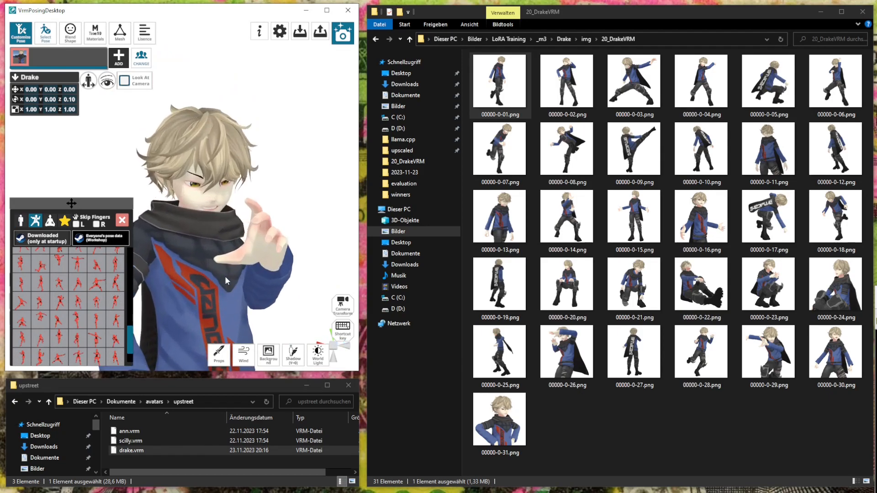
scroll(228, 278, up, 2)
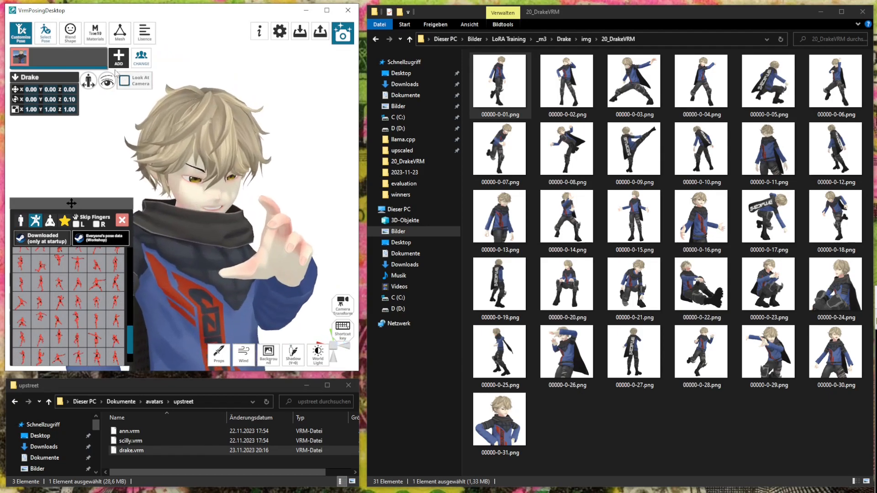
click(69, 34)
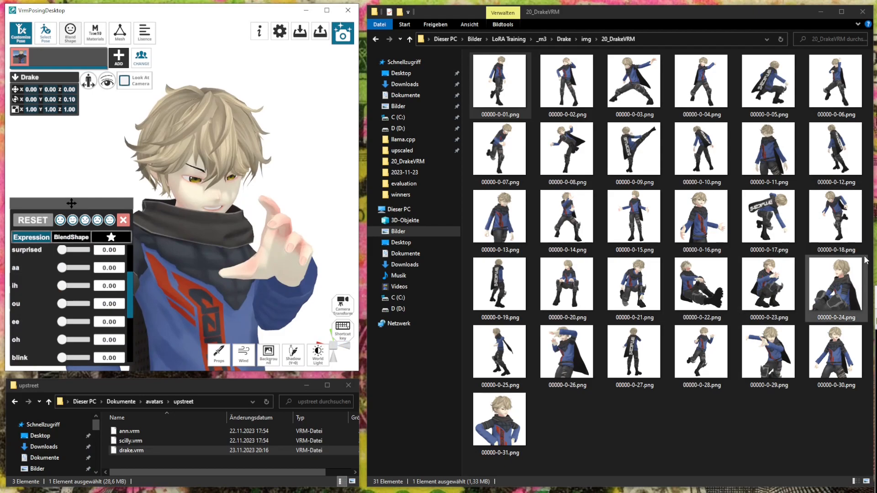
click(73, 220)
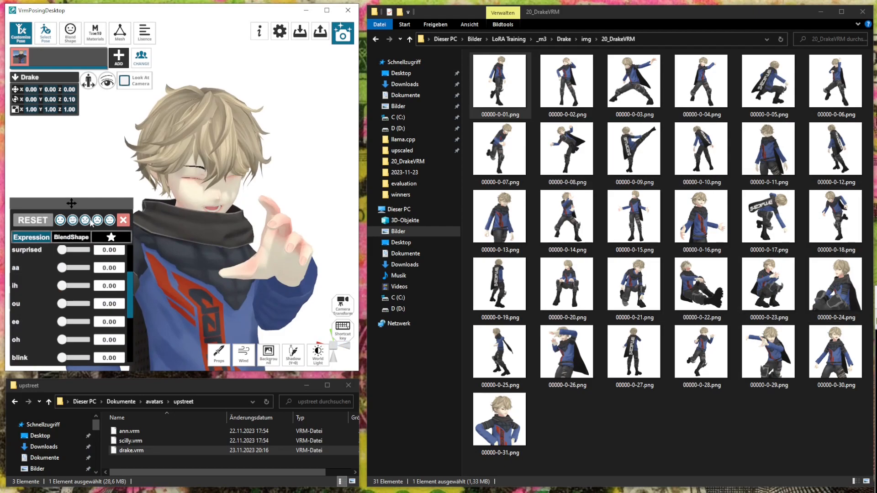
click(85, 221)
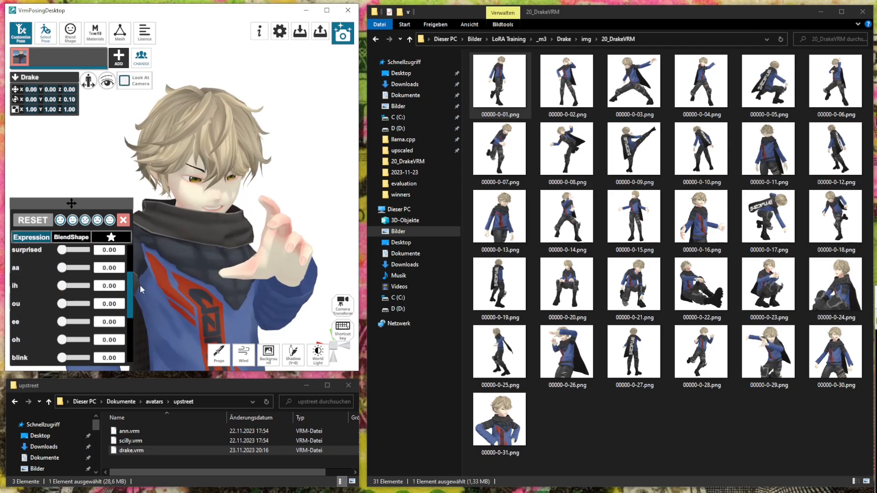
click(60, 223)
drag(62, 286, 82, 268)
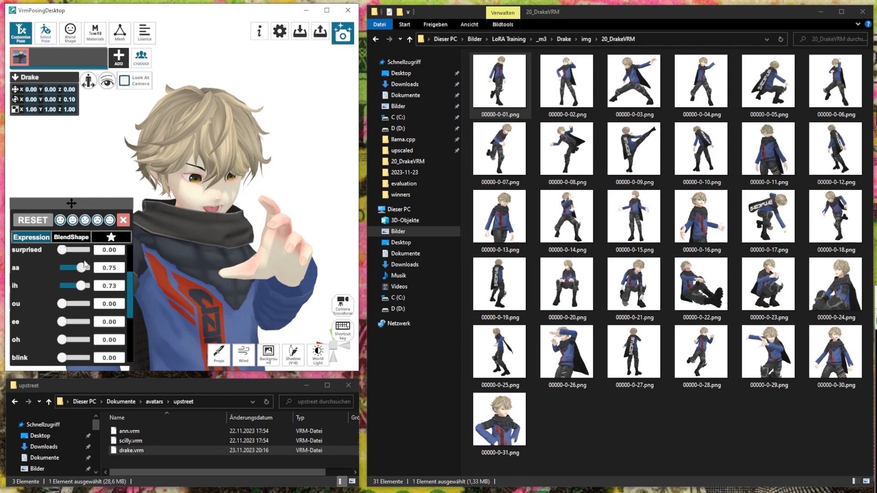
Apply the angry expression preset to the raised-hand pose and set the ih mouth shape to 1.00
click(86, 220)
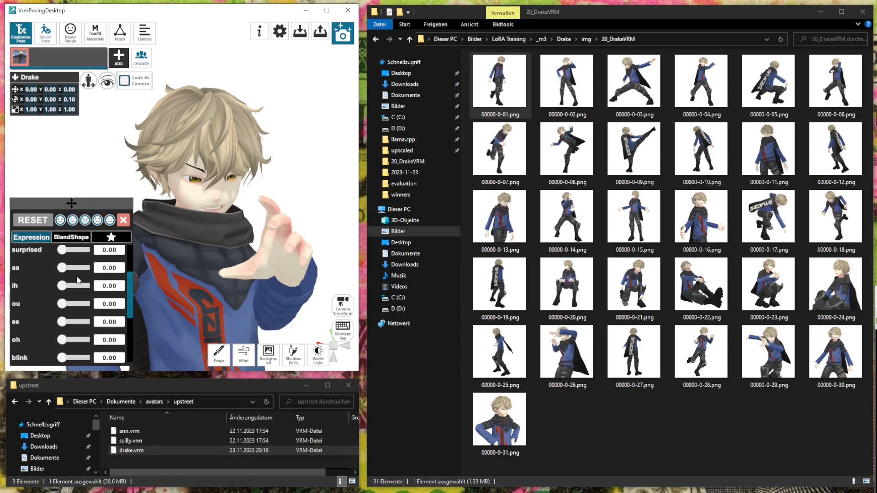
mouse_move(68, 287)
mouse_down()
mouse_move(83, 286)
mouse_move(66, 271)
mouse_up()
scroll(212, 249, up, 2)
scroll(212, 249, down, 4)
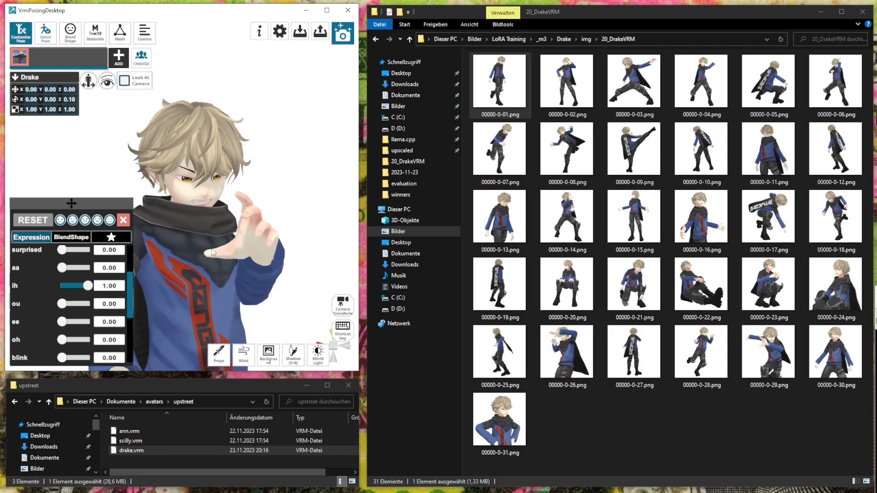
click(123, 220)
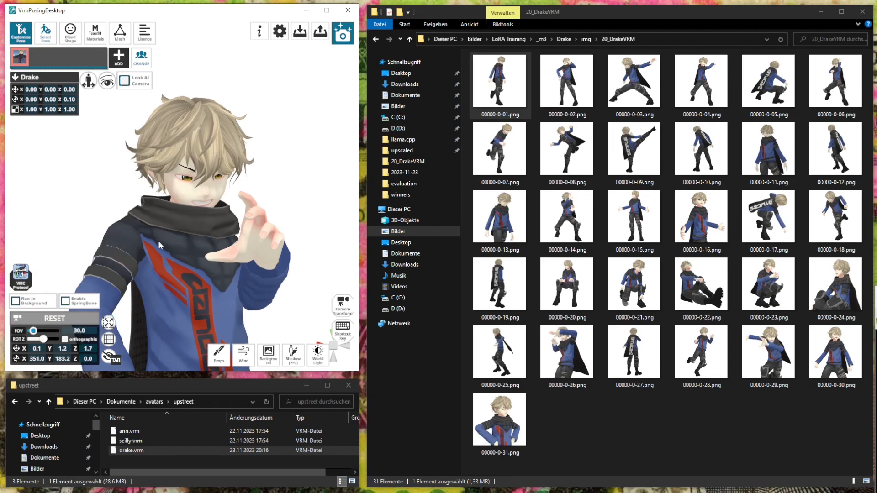
Export the angry raised-hand pose as a 1024 × 1024 PNG named 00000-0-32.png in the 20_DrakeVRM folder
click(342, 34)
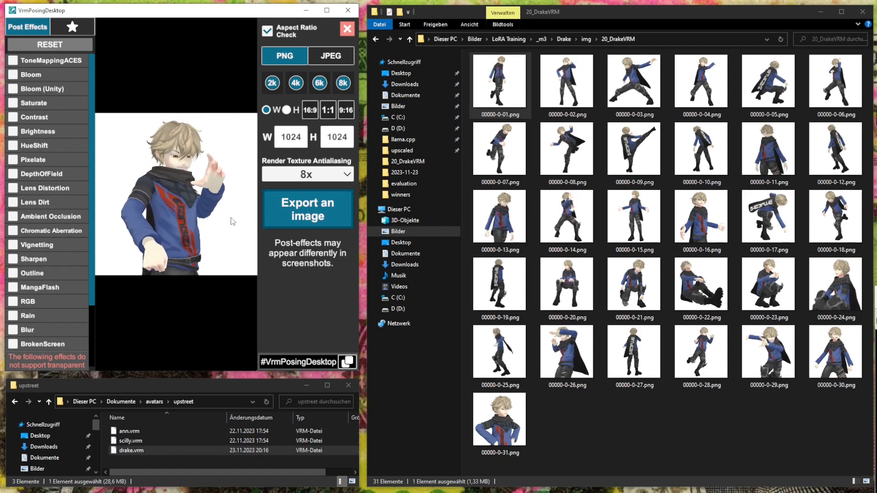
click(295, 216)
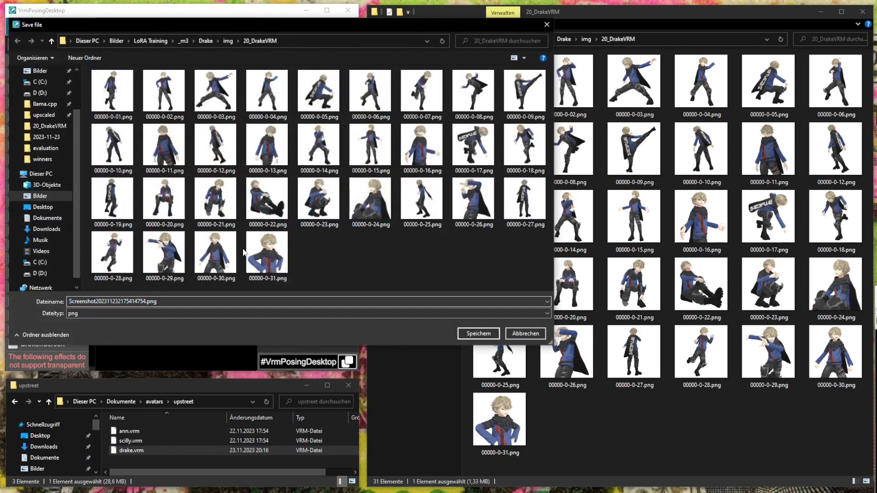
click(268, 254)
double_click(95, 301)
click(96, 301)
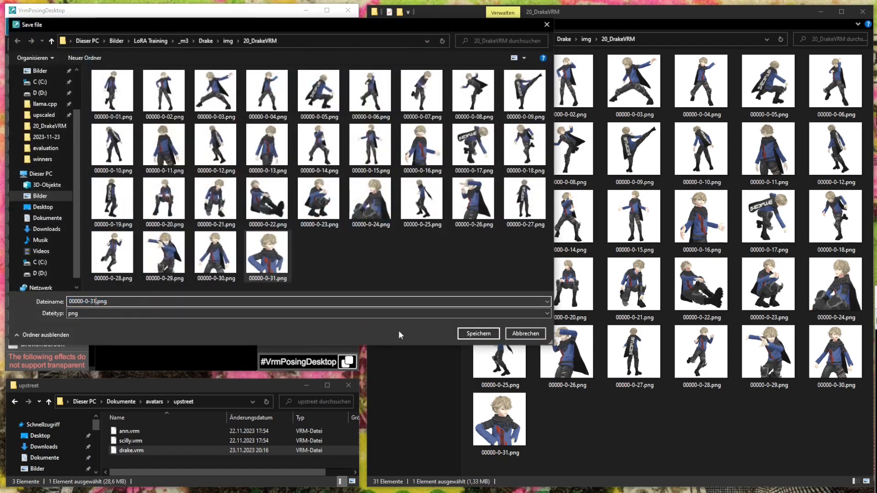
key(BackSpace)
text(2)
key(Return)
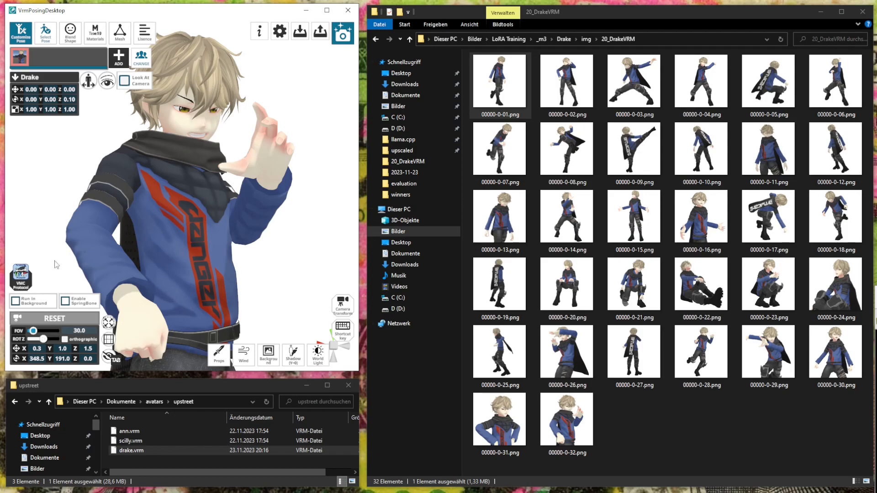
Try several action pose presets on the avatar, including a low lunge with both arms spread
click(45, 33)
click(82, 302)
click(58, 305)
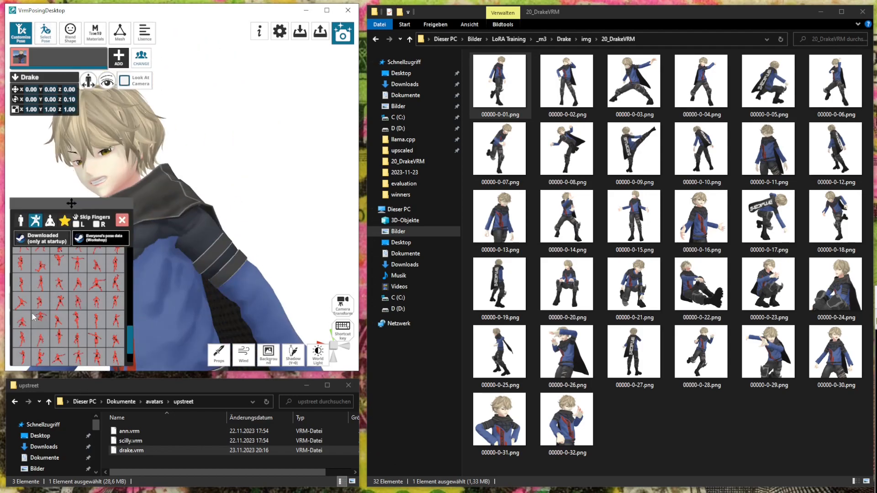
click(32, 313)
scroll(138, 243, down, 3)
click(22, 321)
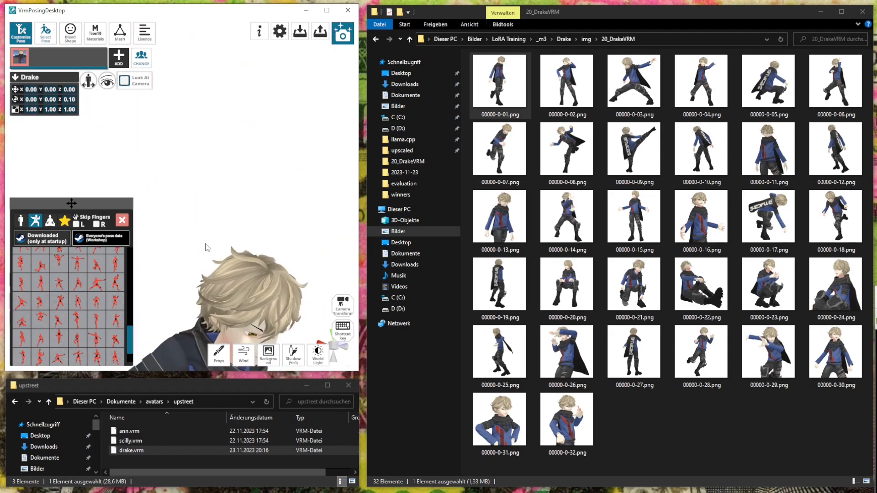
middle_drag(230, 227, 232, 208)
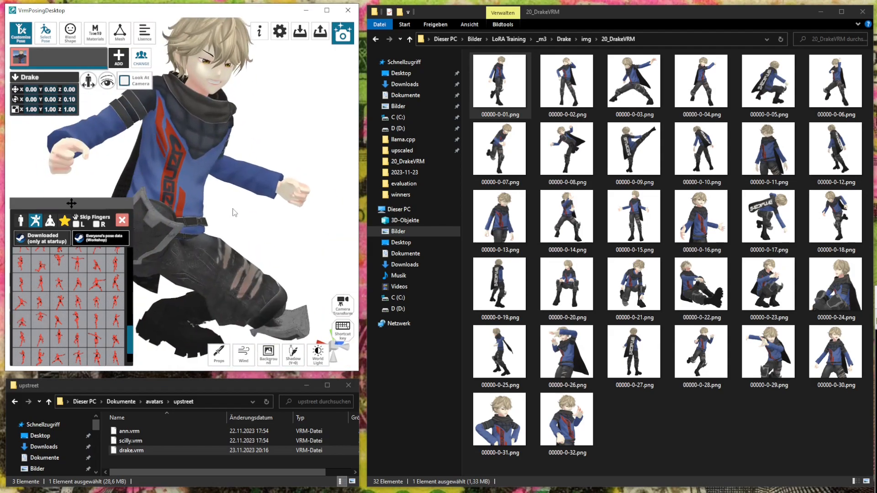
Apply a standing pose preset and turn the view to show the avatar from behind
click(21, 220)
scroll(65, 319, down, 3)
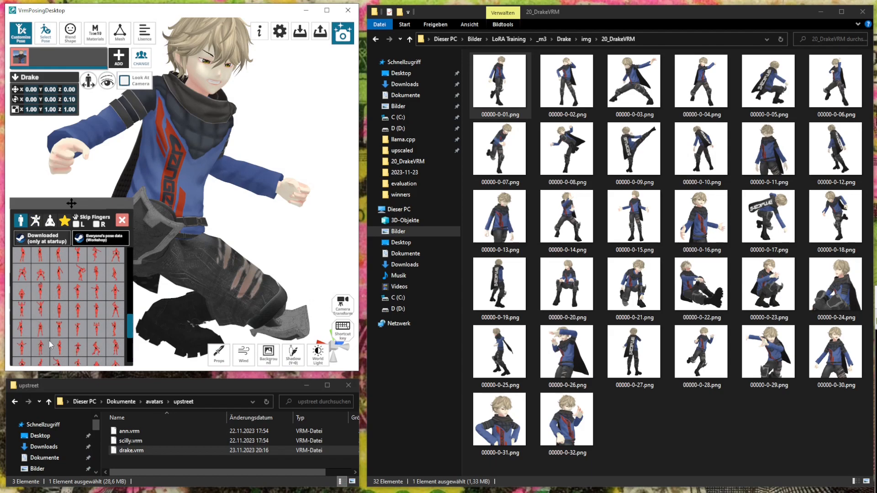
click(64, 338)
right_drag(199, 231, 396, 162)
right_drag(148, 151, 238, 155)
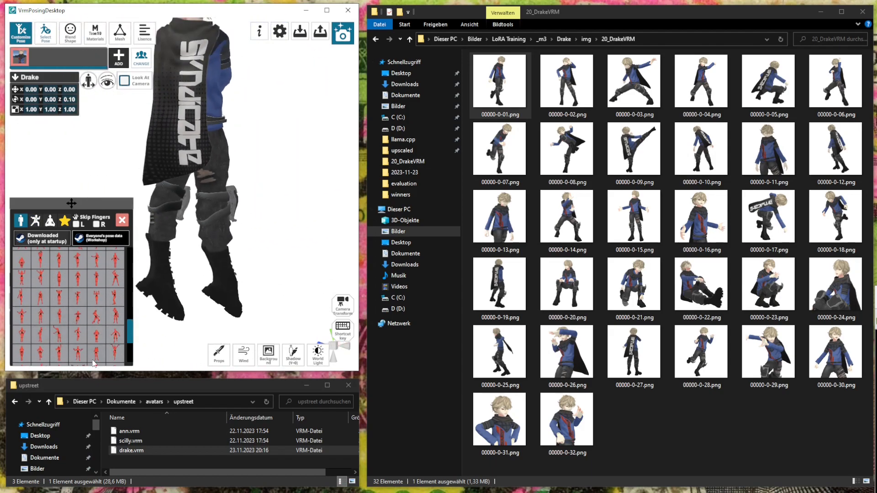
Try several standing pose presets in the back view and apply the walking pose with the cape lettering facing the camera
click(114, 354)
click(97, 358)
click(115, 355)
right_drag(176, 243, 221, 243)
scroll(234, 226, down, 2)
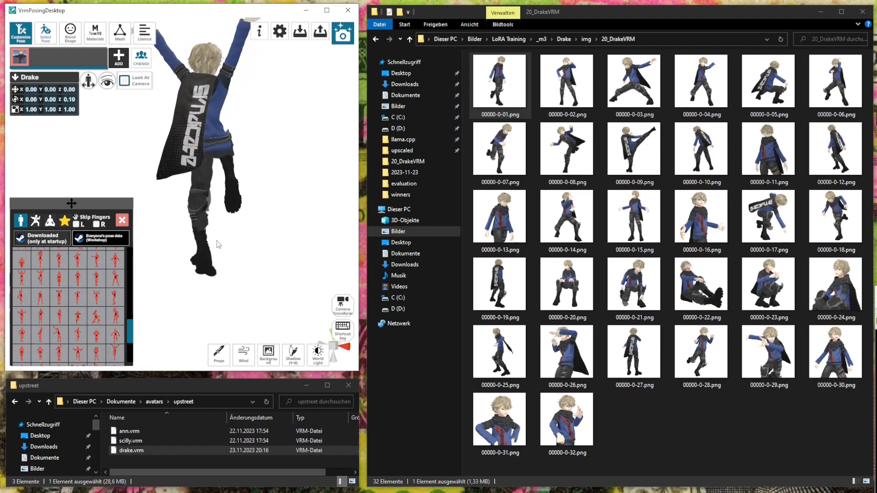
click(116, 336)
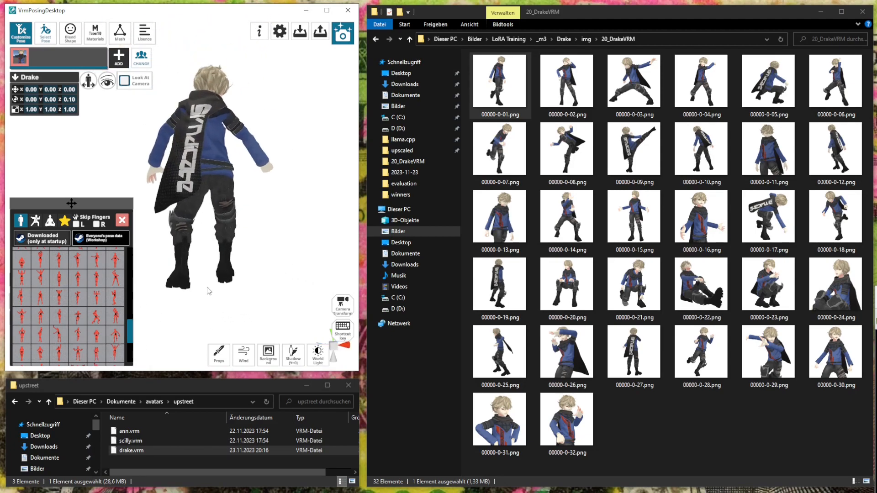
scroll(60, 319, down, 2)
click(56, 347)
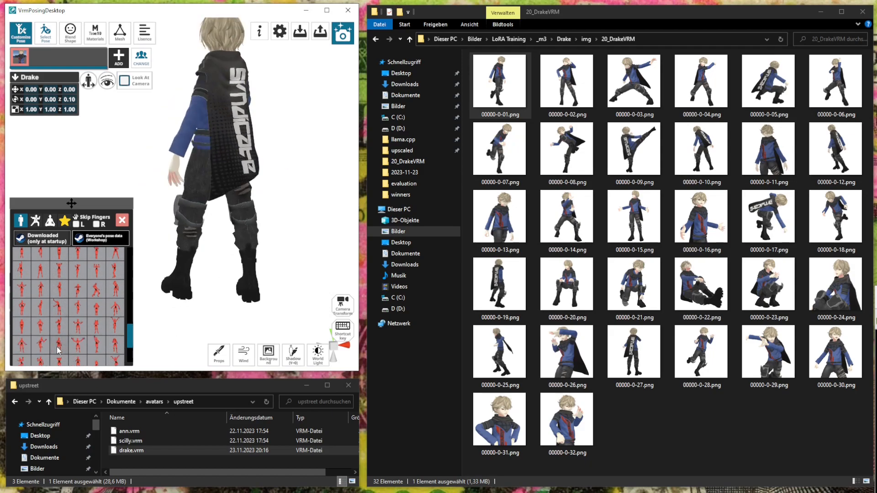
Frame the whole walking figure from behind at a slightly raised camera angle
right_drag(229, 251, 191, 260)
scroll(189, 257, up, 2)
middle_drag(189, 257, 195, 258)
scroll(195, 258, down, 1)
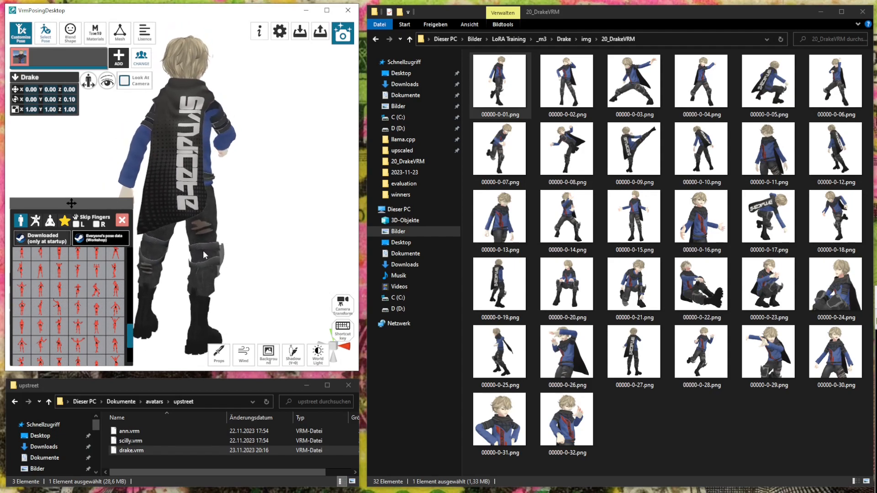
right_drag(204, 251, 246, 251)
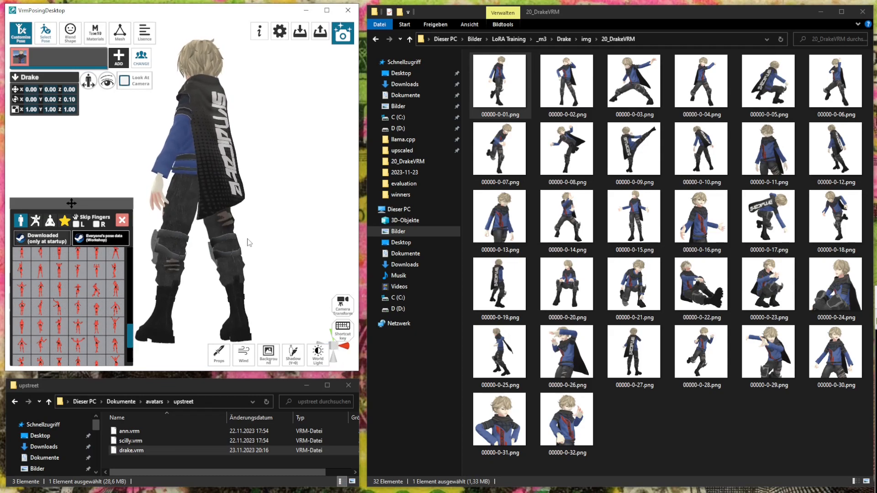
middle_drag(246, 244, 248, 255)
right_drag(250, 258, 236, 293)
middle_drag(241, 287, 240, 275)
scroll(242, 283, up, 2)
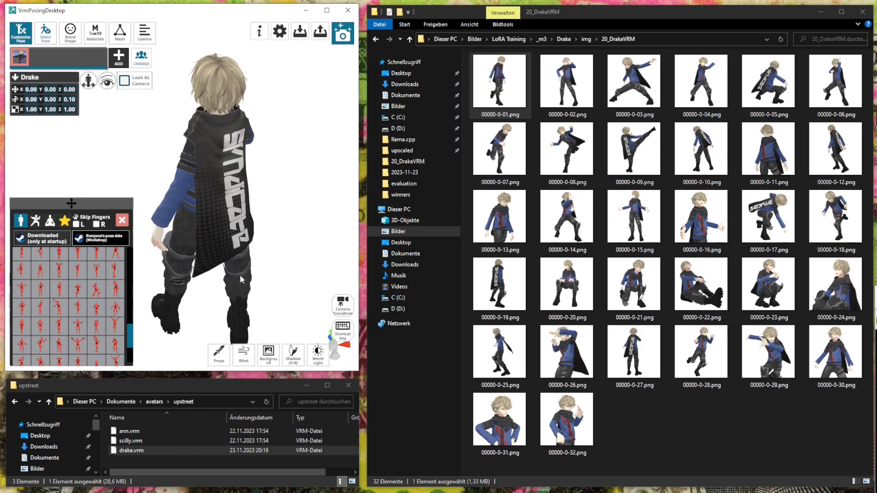
Center the back-view walking pose in the image frame and export it as 00000-0-33.png
click(340, 37)
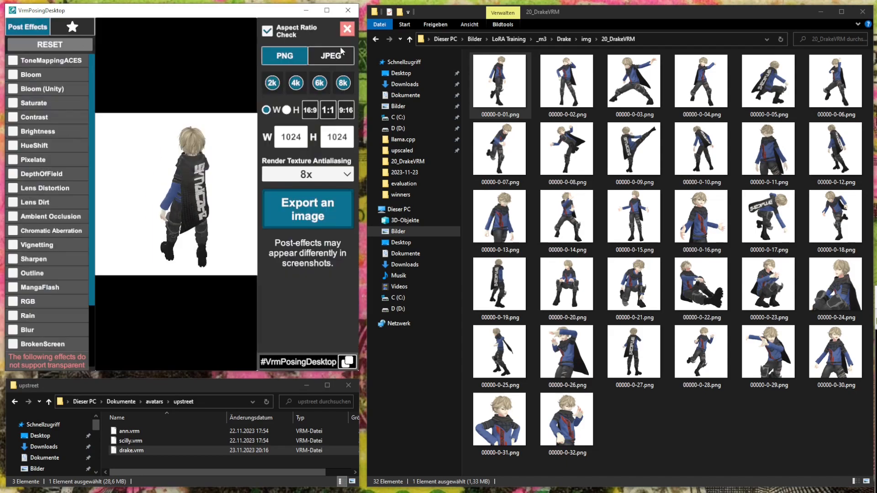
scroll(221, 213, up, 1)
middle_drag(207, 203, 200, 203)
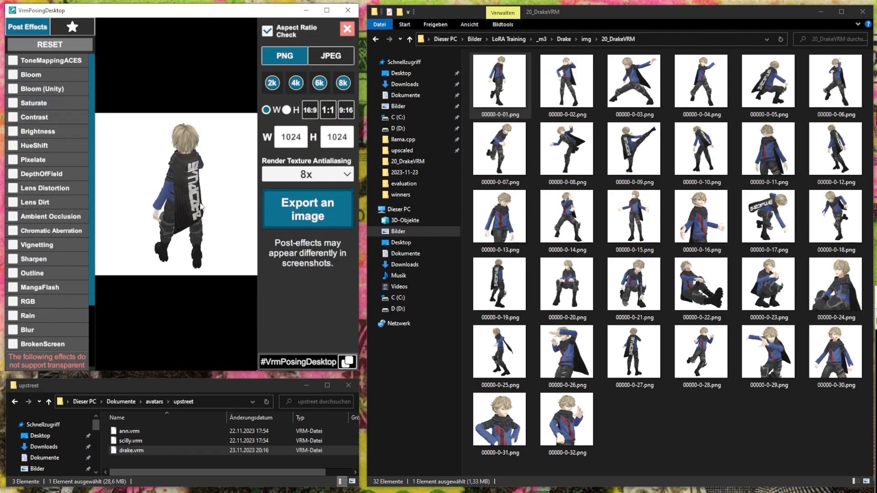
click(285, 204)
click(319, 270)
click(95, 301)
click(94, 302)
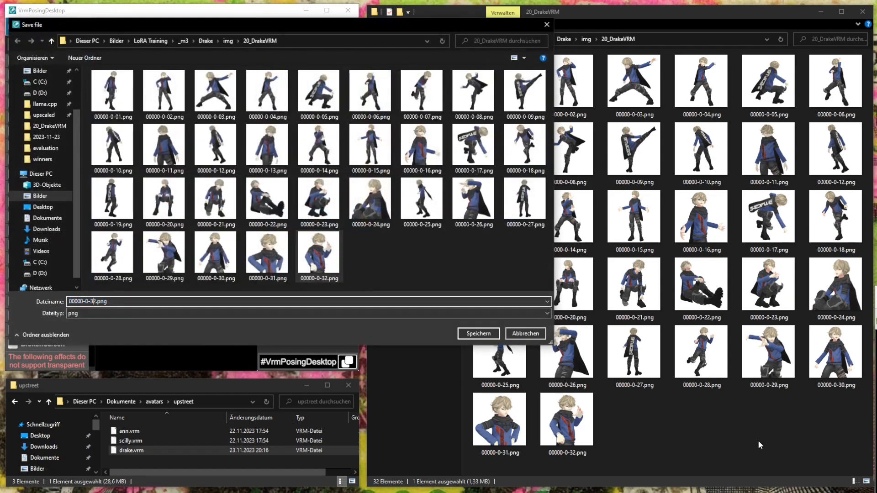
key(Delete)
text(3)
key(Return)
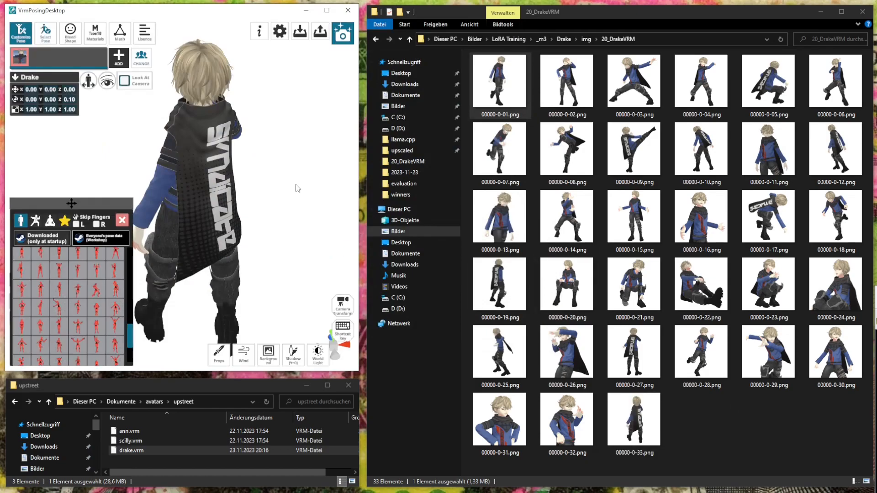
Turn the view to the avatar's front and apply the fourth facial expression preset
right_drag(168, 189, 188, 127)
scroll(199, 134, up, 5)
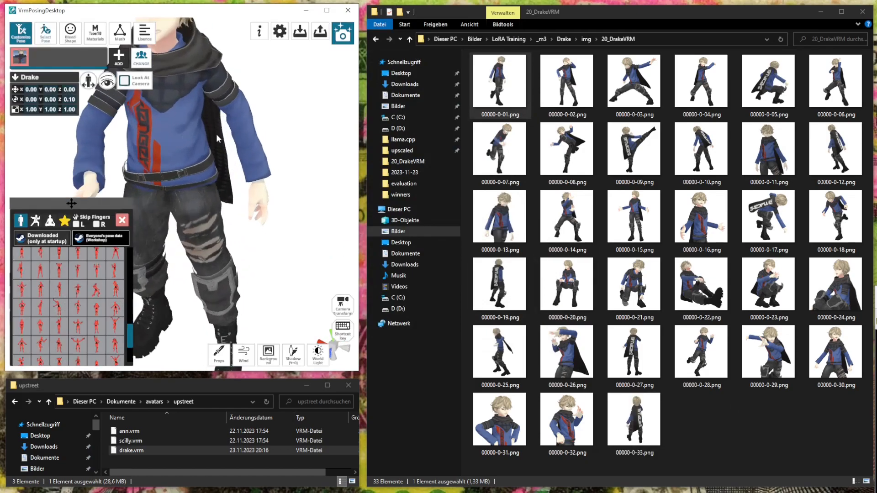
middle_drag(231, 137, 239, 151)
scroll(239, 187, down, 2)
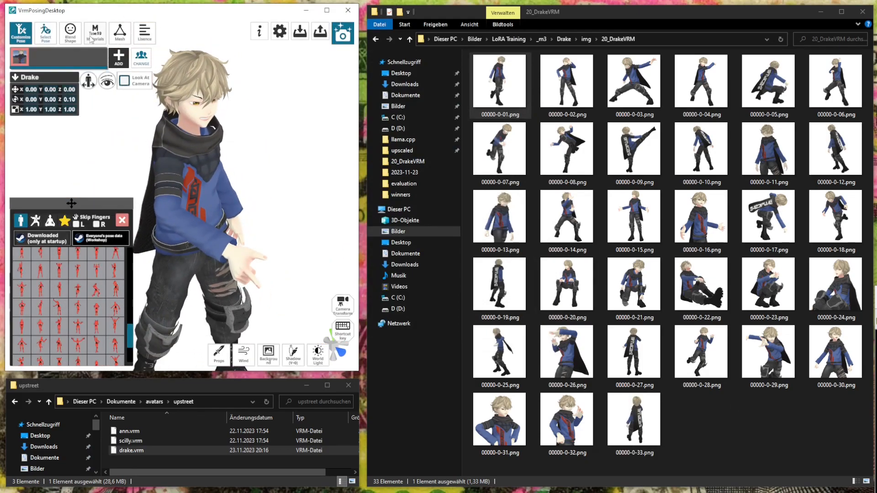
click(70, 33)
click(98, 221)
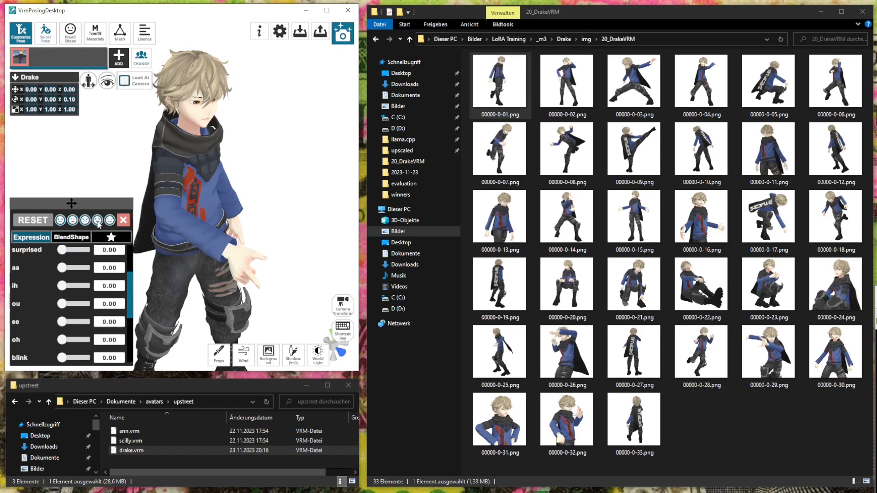
right_drag(215, 201, 215, 193)
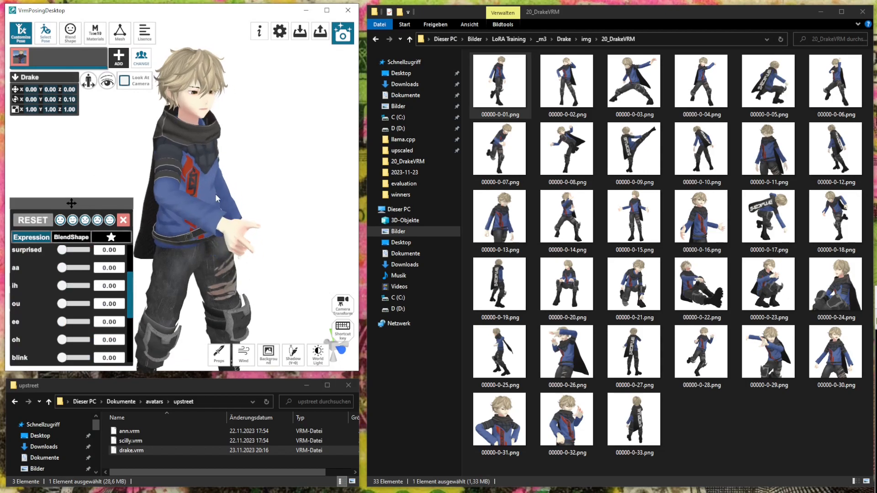
Try standing pose presets on the avatar, including hands on hips and a one-legged pose with a raised hand
click(45, 34)
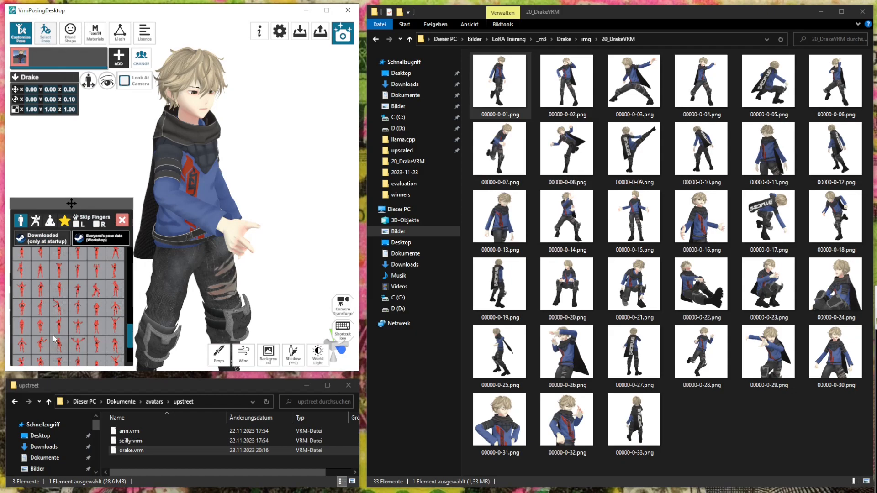
click(23, 308)
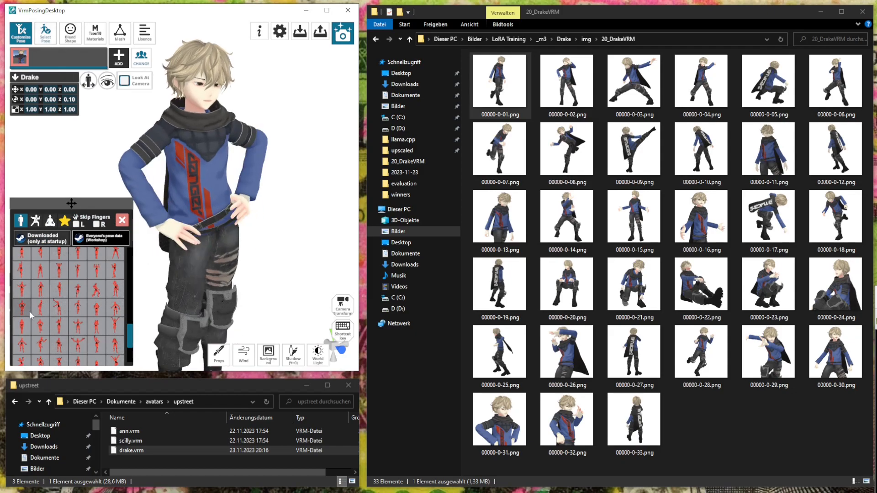
click(39, 311)
click(42, 340)
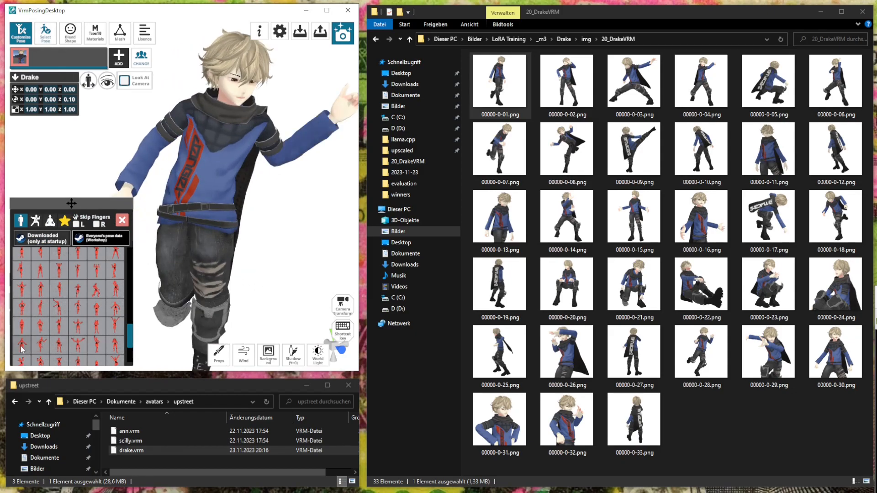
click(22, 348)
click(45, 346)
click(84, 345)
Try more standing pose presets on the avatar, including spread arms, a hand over the face and a forward bend
scroll(77, 338, down, 2)
click(60, 346)
click(30, 350)
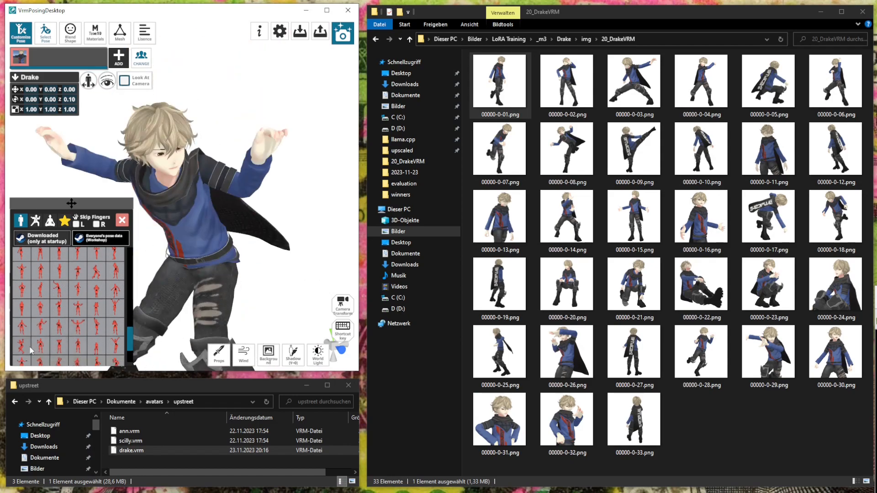
scroll(41, 347, down, 1)
click(42, 344)
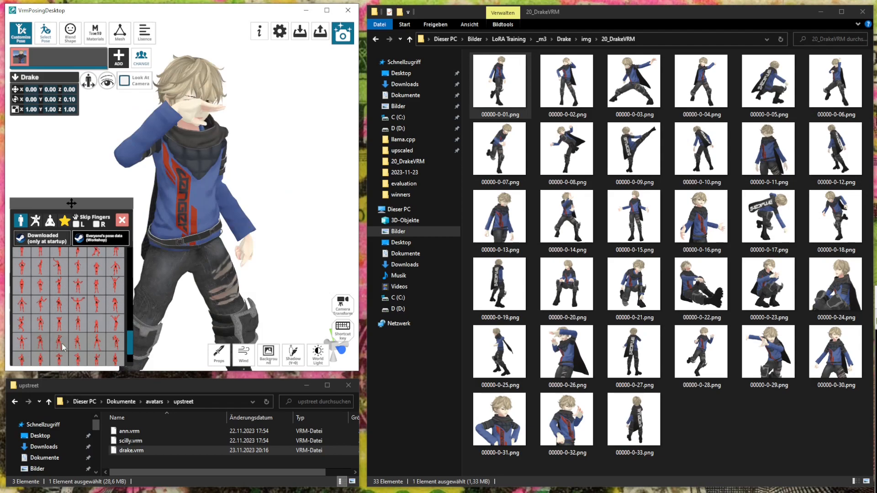
click(61, 346)
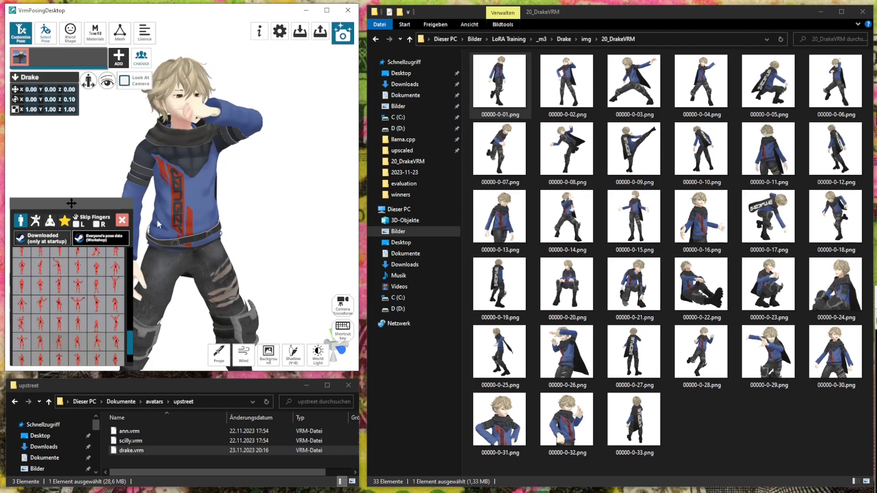
scroll(190, 148, up, 6)
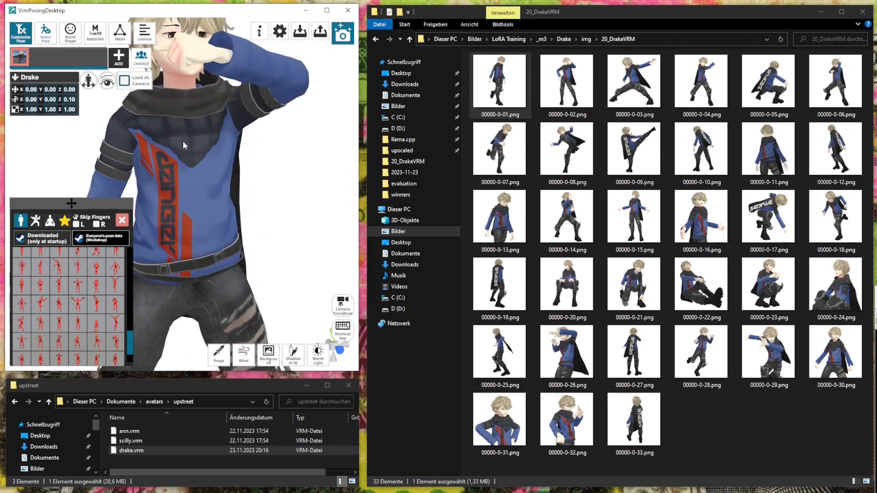
scroll(184, 147, down, 2)
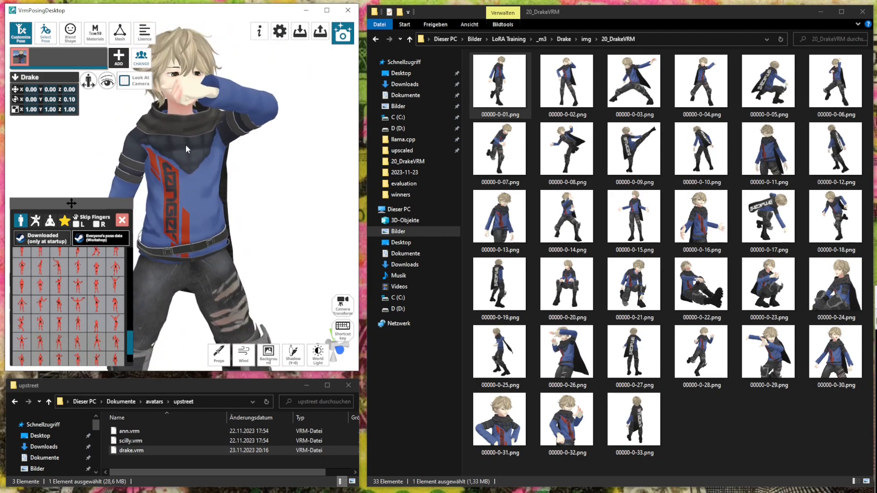
click(100, 329)
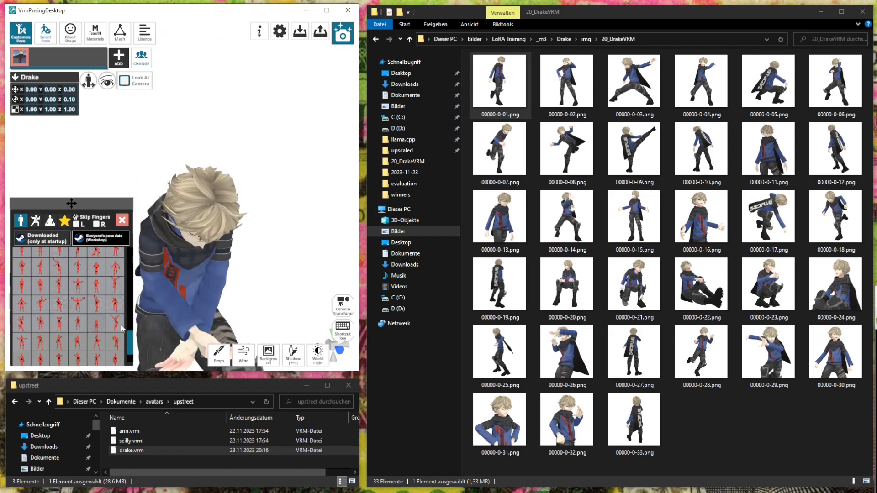
Apply a striding standing pose with lowered arms and turn the avatar to a three-quarter front view
click(105, 340)
click(112, 340)
right_drag(193, 285, 269, 265)
scroll(98, 341, down, 1)
scroll(98, 340, down, 1)
click(119, 338)
right_drag(185, 284, 213, 245)
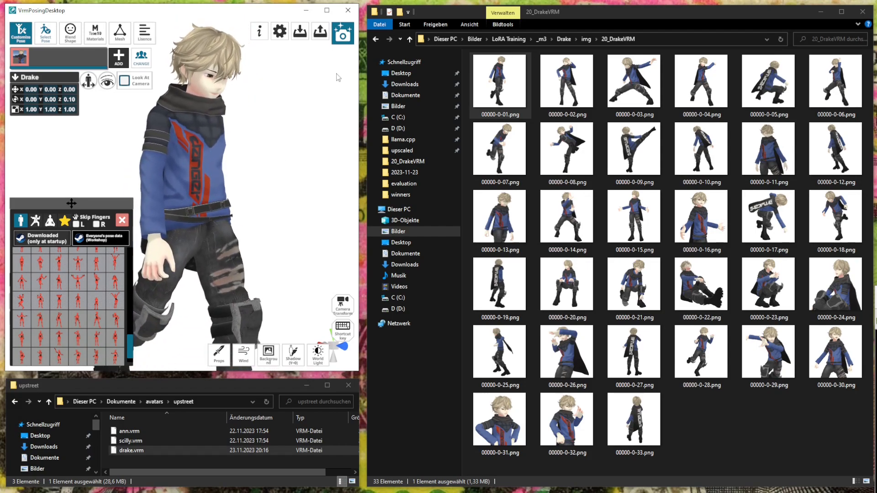
Frame the striding pose from head to thighs inside the 1024 x 1024 image frame
click(338, 39)
right_drag(212, 199, 219, 229)
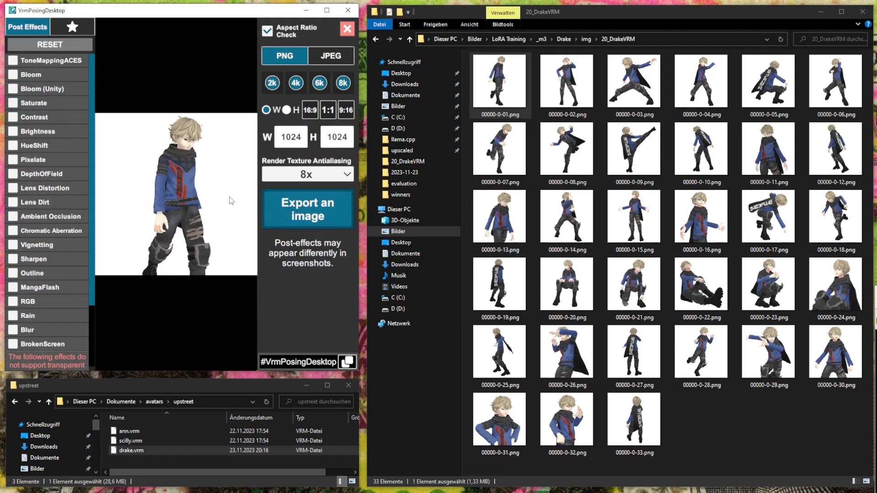
scroll(180, 201, down, 2)
middle_drag(180, 201, 191, 184)
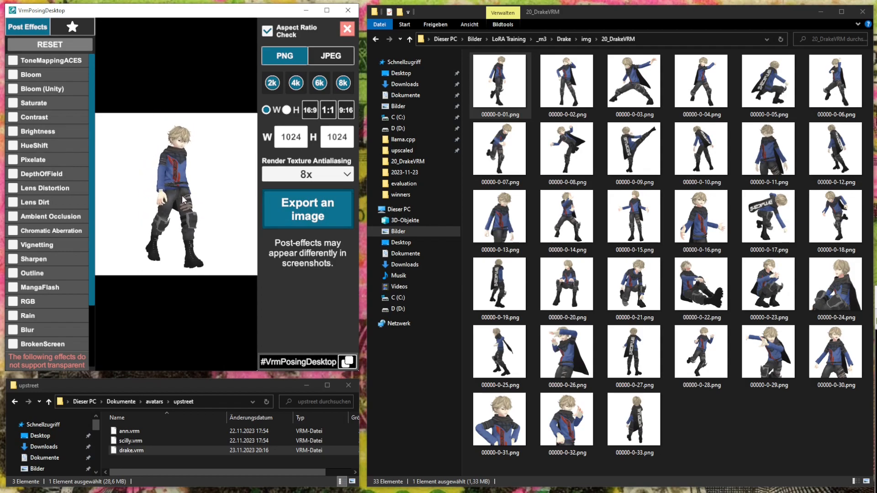
scroll(183, 197, up, 3)
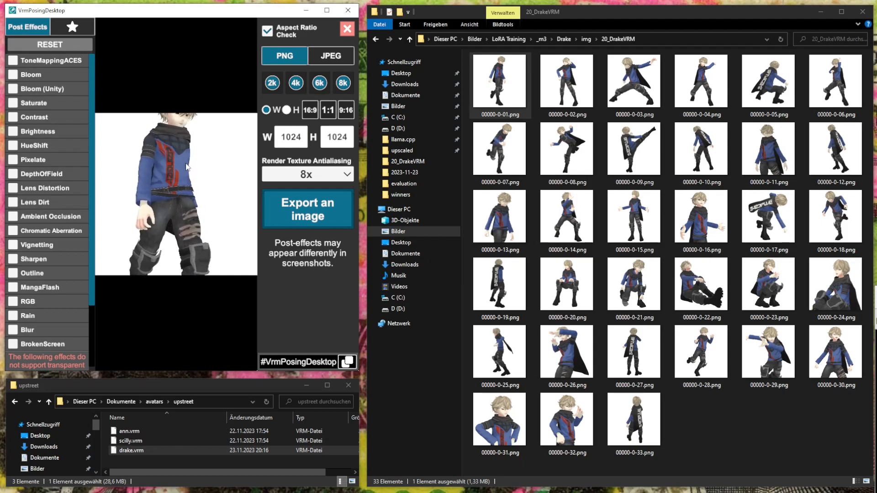
middle_drag(186, 168, 188, 187)
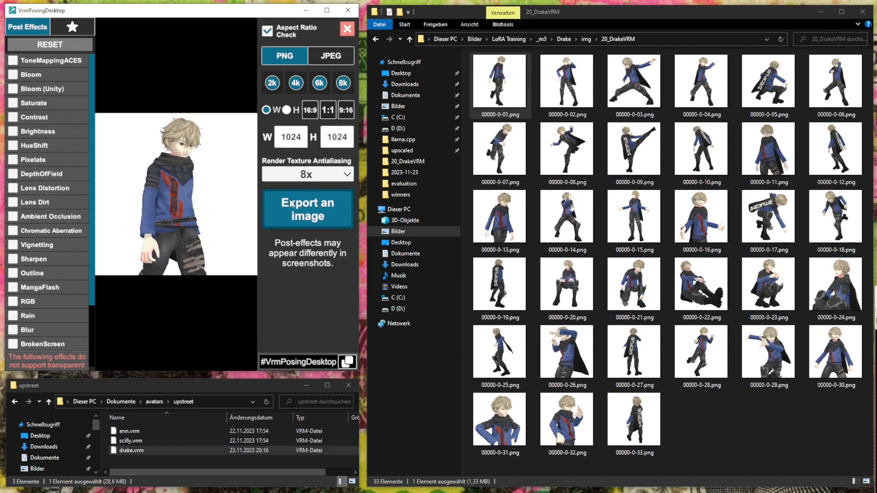
Export the framed three-quarter front view as 00000-0-34.png in the 20_DrakeVRM folder
click(337, 220)
click(371, 253)
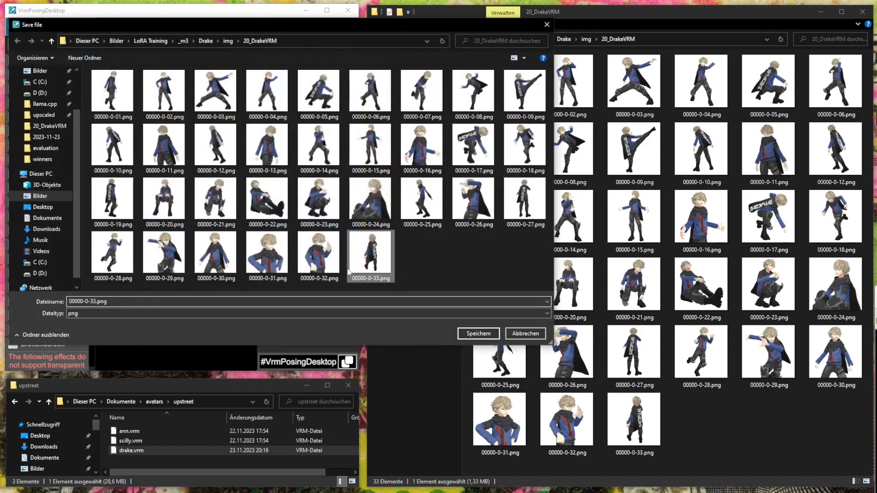
double_click(95, 300)
click(93, 301)
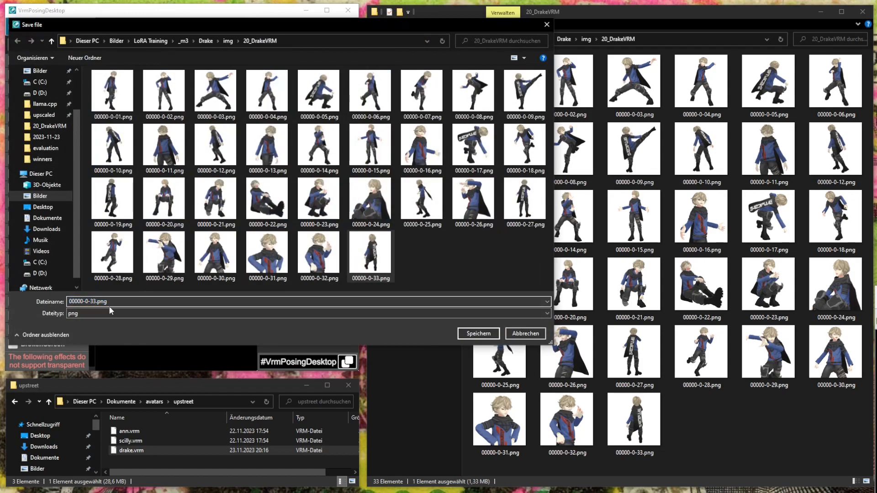
key(Delete)
text(4)
key(Return)
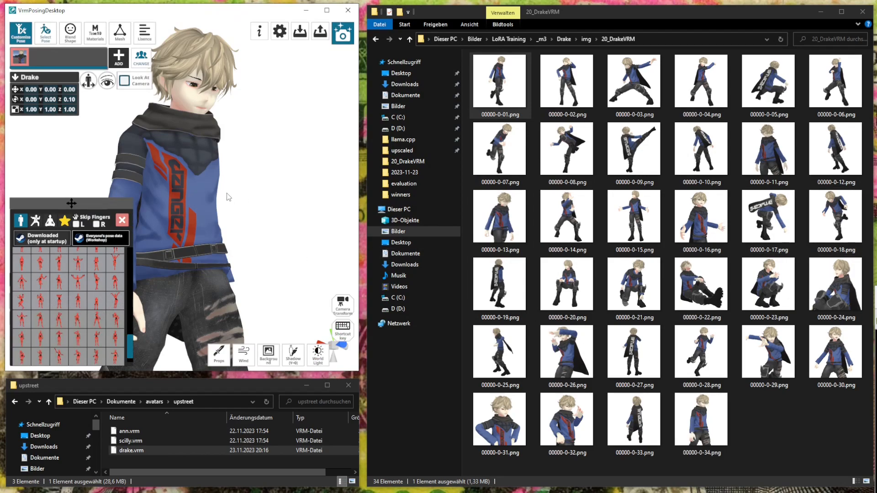
Try standing pose presets with raised arms, a bent-arm side stance and a pointing hand
click(102, 284)
click(27, 287)
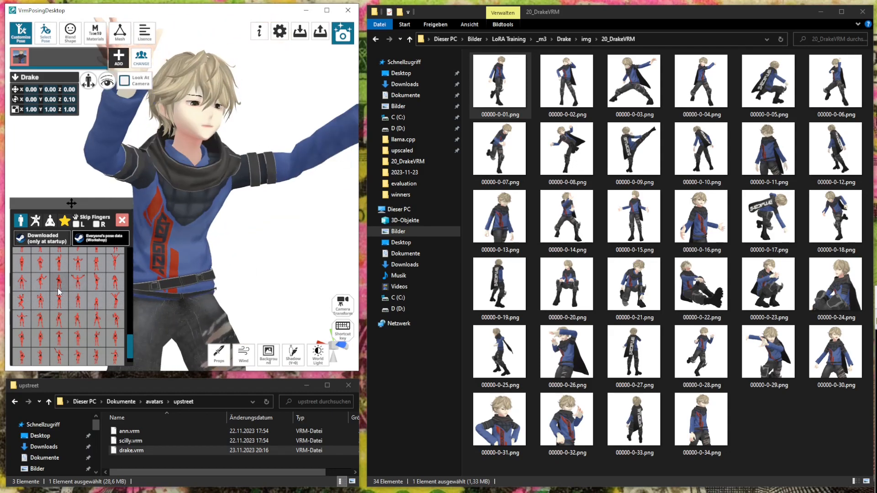
click(59, 291)
click(44, 288)
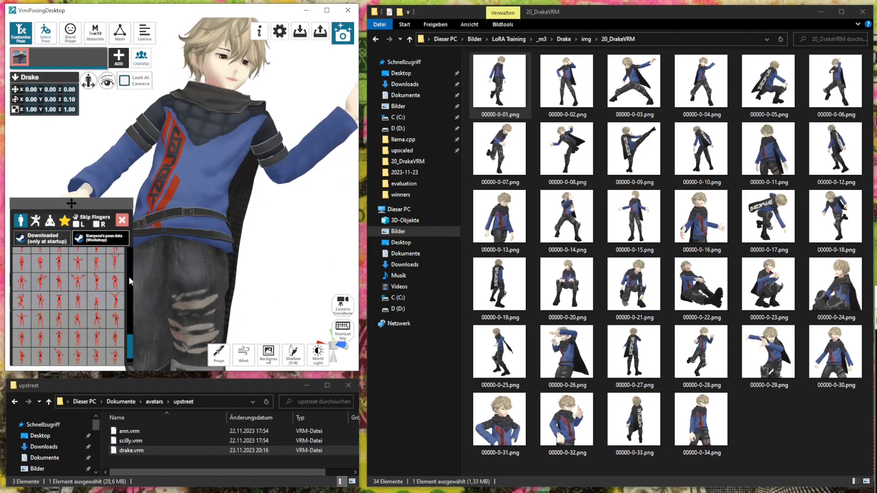
click(96, 269)
scroll(96, 269, down, 1)
click(85, 276)
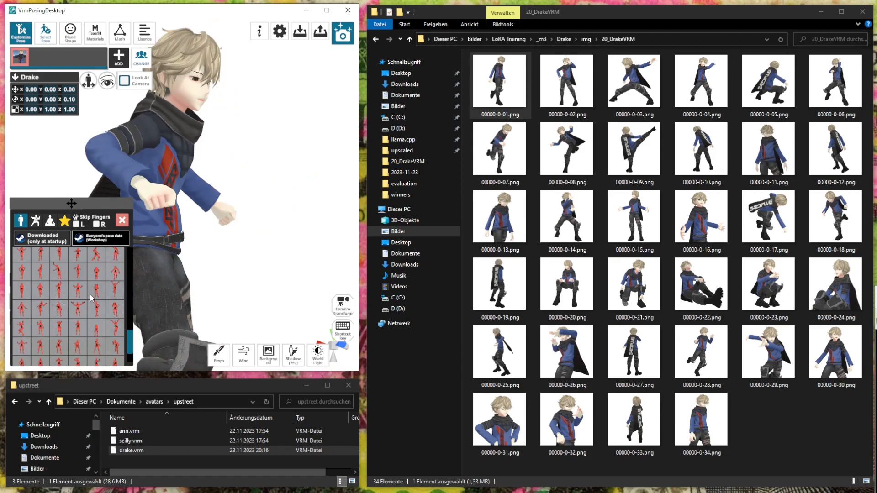
click(59, 306)
scroll(68, 297, down, 3)
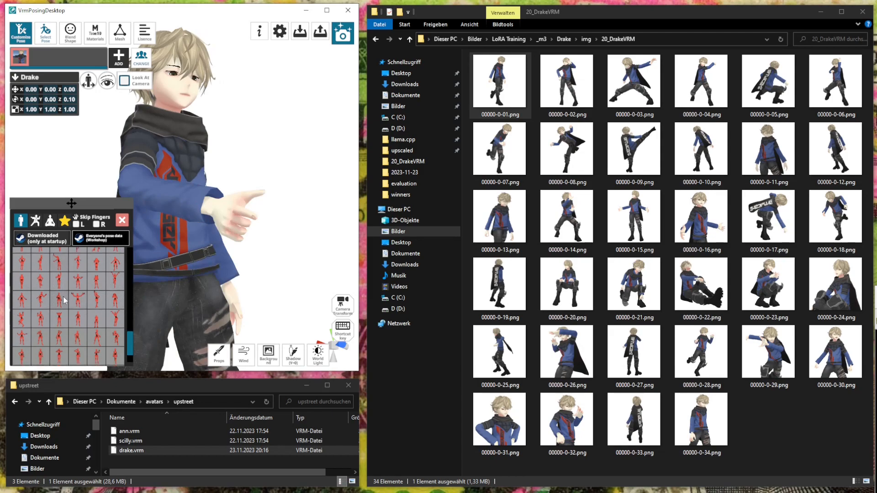
Try pose presets from the start of the standing list, including one with a hand in front of the face
scroll(76, 299, up, 6)
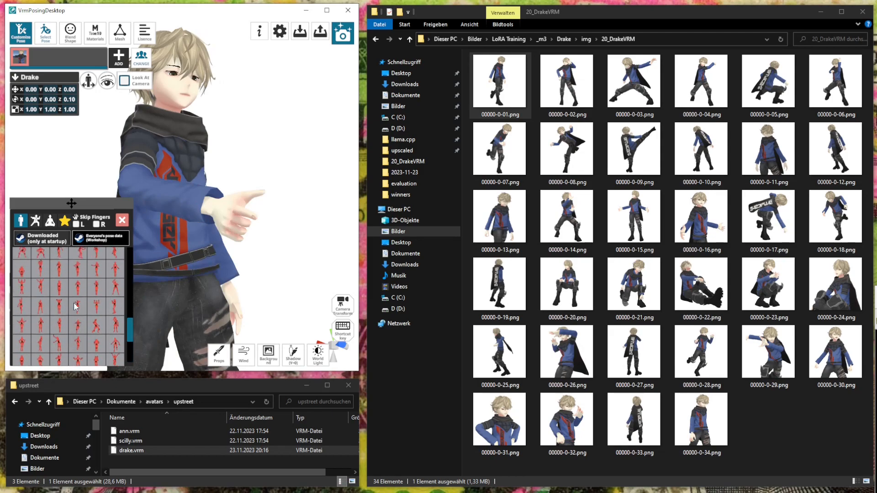
scroll(75, 307, up, 5)
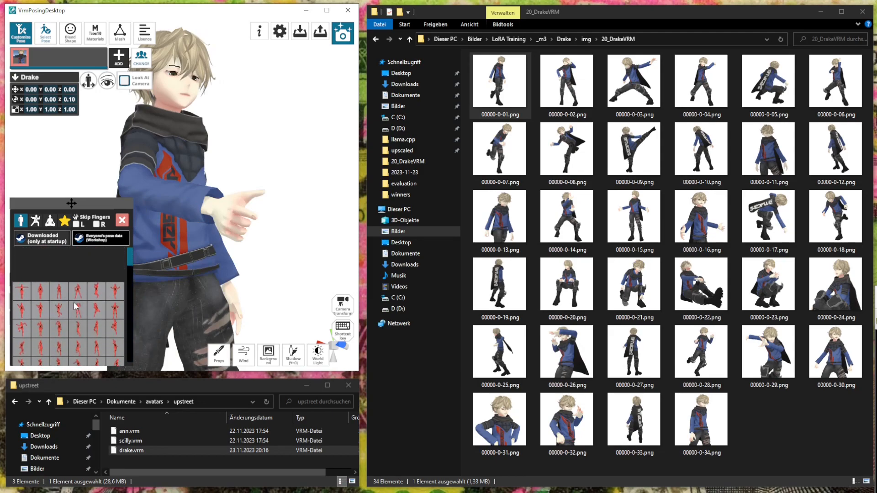
click(54, 292)
click(54, 293)
click(44, 300)
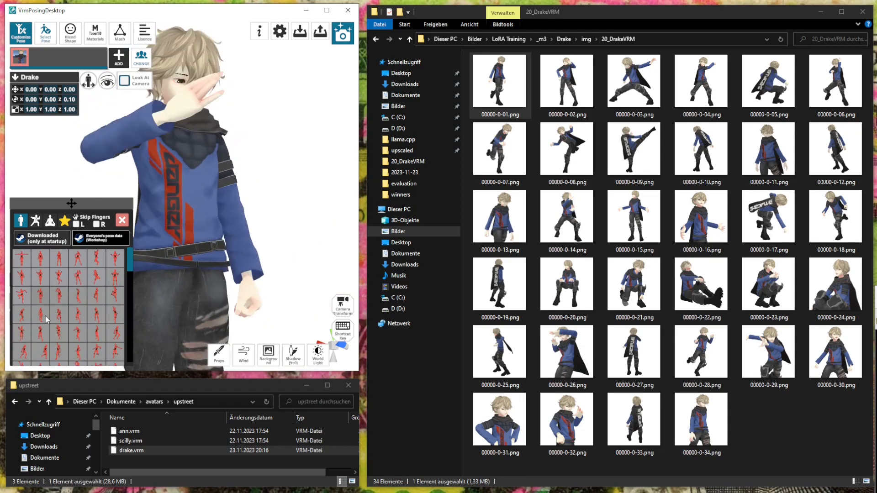
click(45, 316)
scroll(250, 178, down, 2)
click(92, 300)
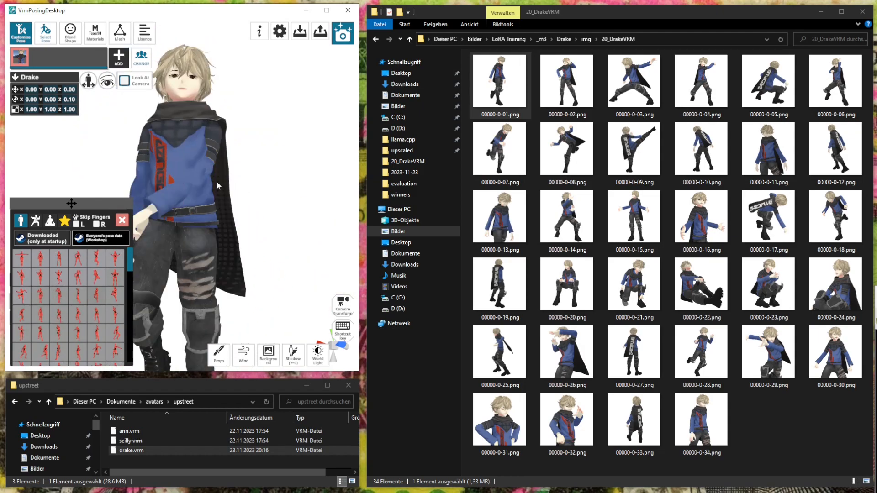
Apply a kneeling pose with one raised hand from the sitting poses and check its front view in the image frame
click(34, 221)
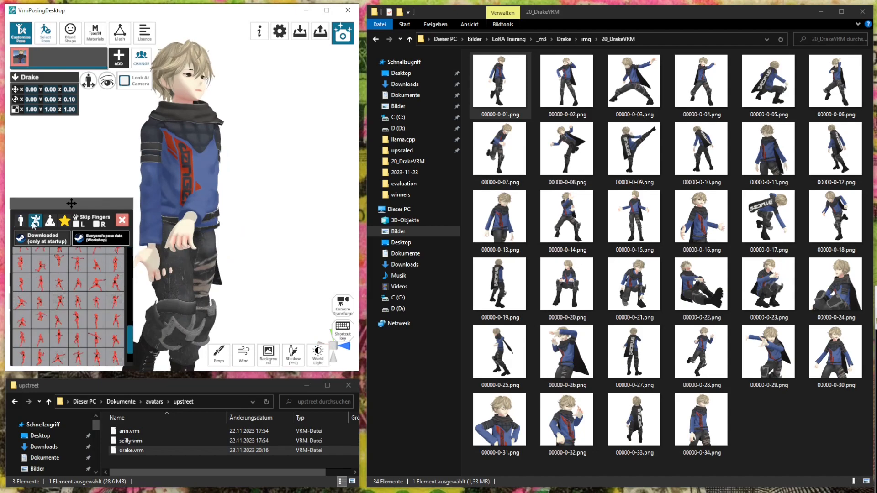
click(50, 221)
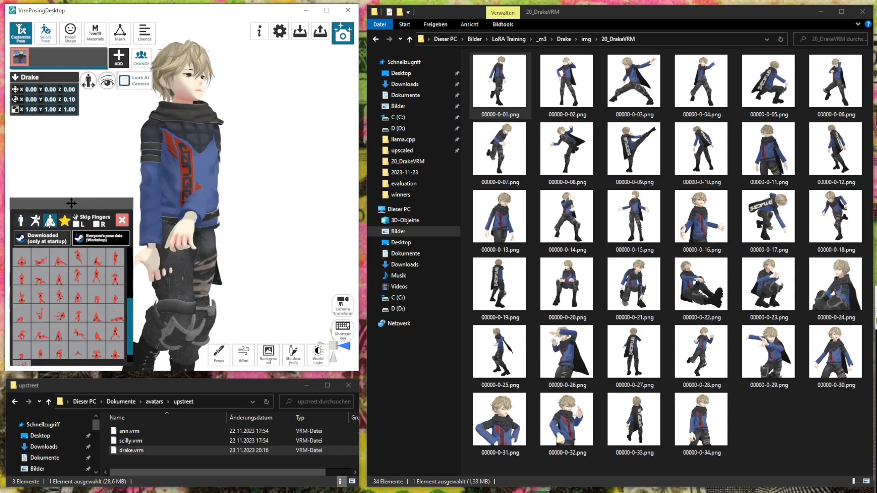
click(59, 283)
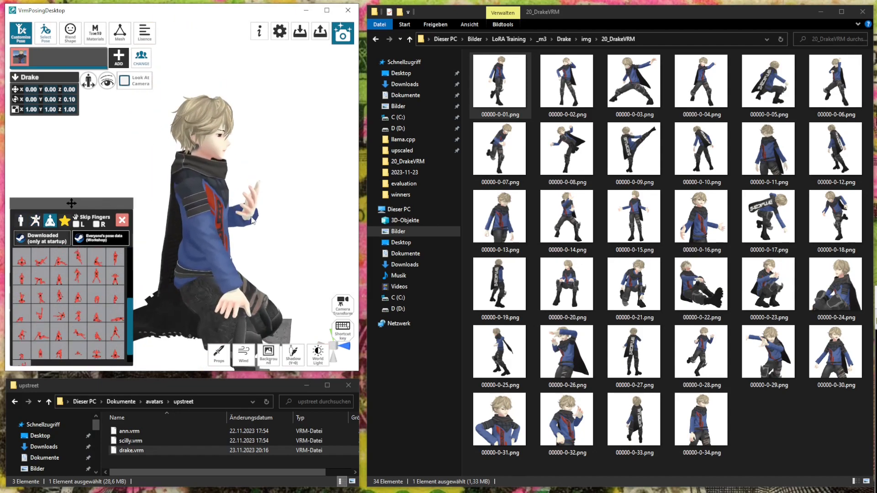
right_drag(205, 207, 227, 219)
right_drag(270, 254, 279, 256)
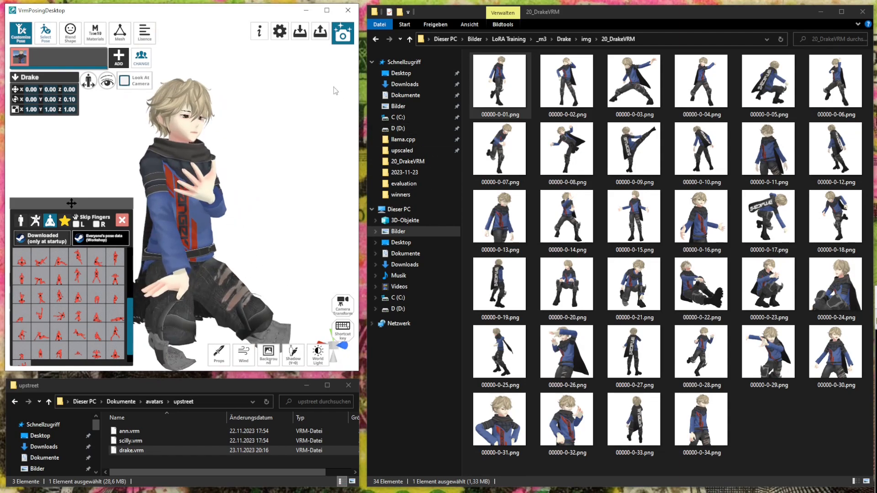
click(342, 33)
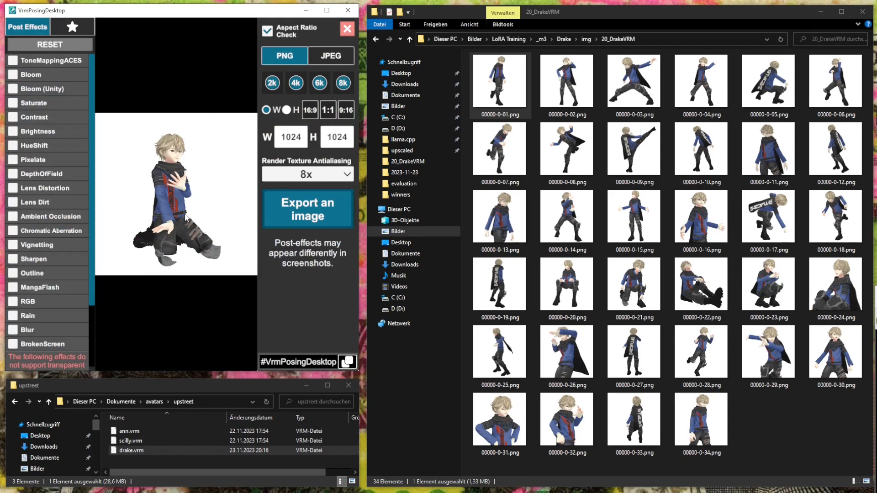
click(348, 30)
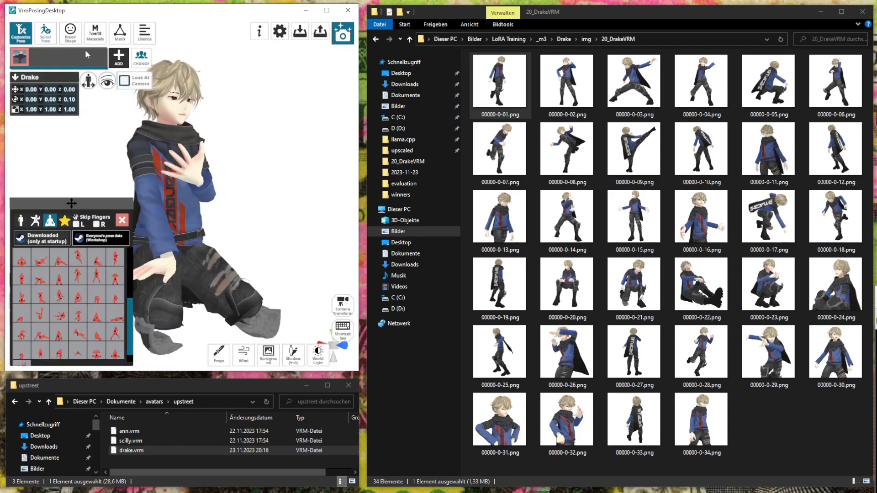
Apply the third facial expression preset to the kneeling avatar and view the face from the front
click(70, 33)
scroll(237, 126, up, 5)
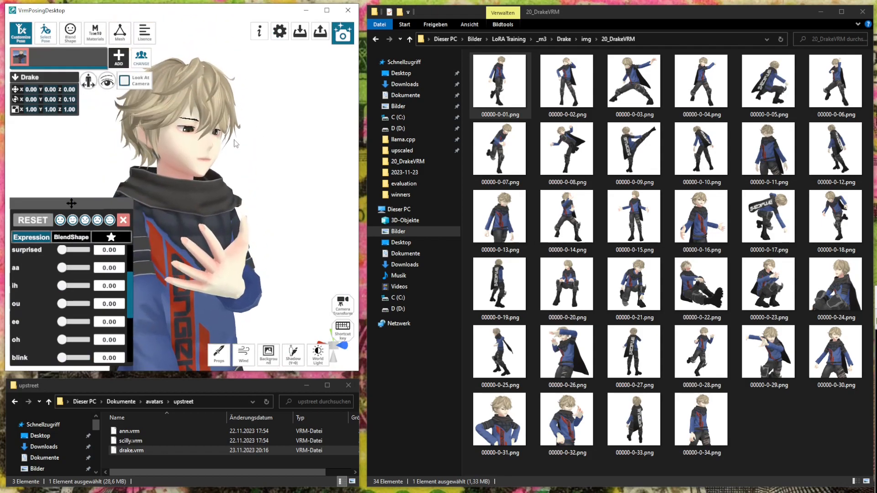
mouse_move(61, 250)
mouse_down()
mouse_move(90, 253)
mouse_move(63, 250)
mouse_up()
click(73, 220)
click(85, 220)
right_drag(228, 223, 235, 184)
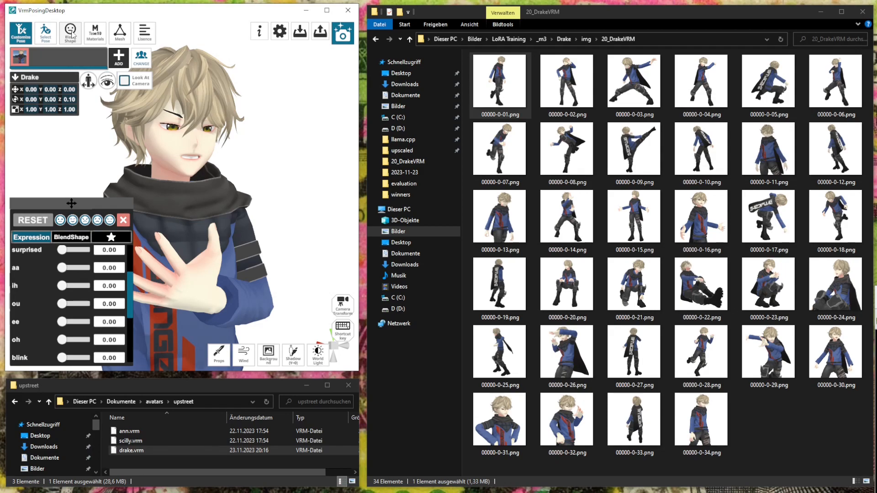
Turn the view behind the kneeling avatar so the whole figure and the cape lettering are in frame
scroll(222, 211, down, 3)
right_drag(220, 207, 252, 183)
scroll(241, 205, up, 2)
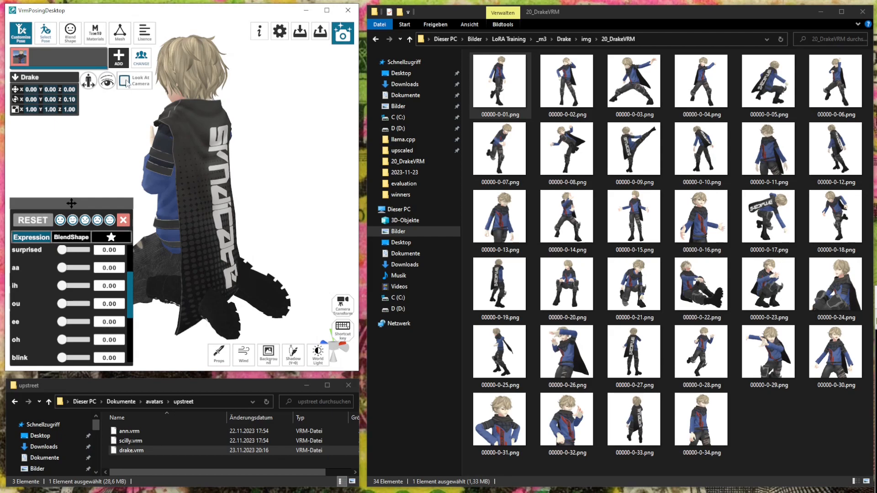
click(71, 33)
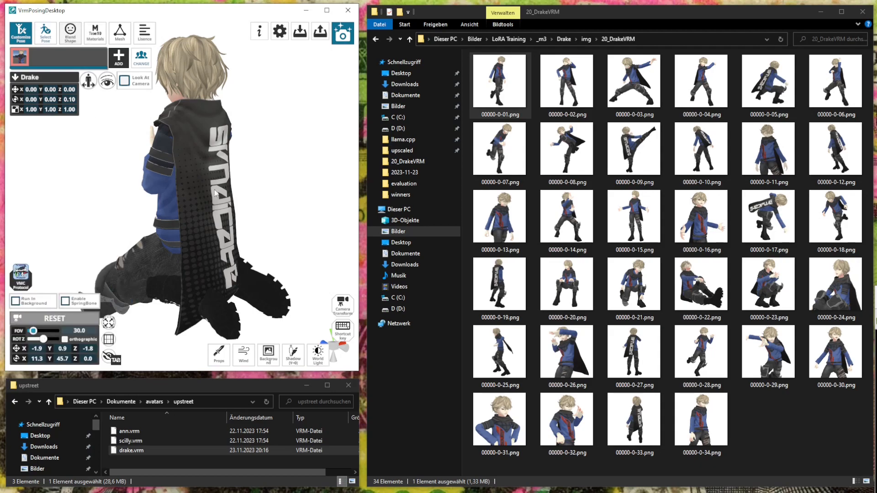
right_drag(219, 205, 218, 173)
middle_drag(217, 169, 188, 130)
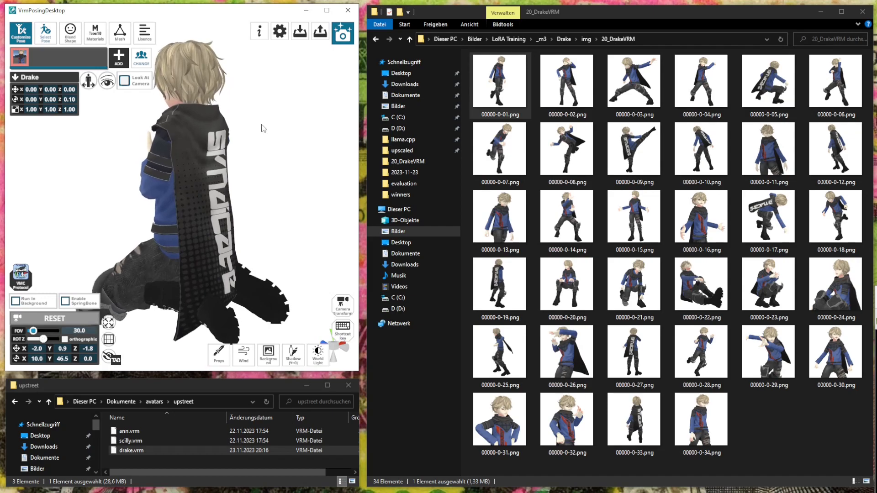
Export the rear view of the kneeling avatar as 00000-0-35.png into the 20_DrakeVRM folder
click(344, 35)
click(312, 209)
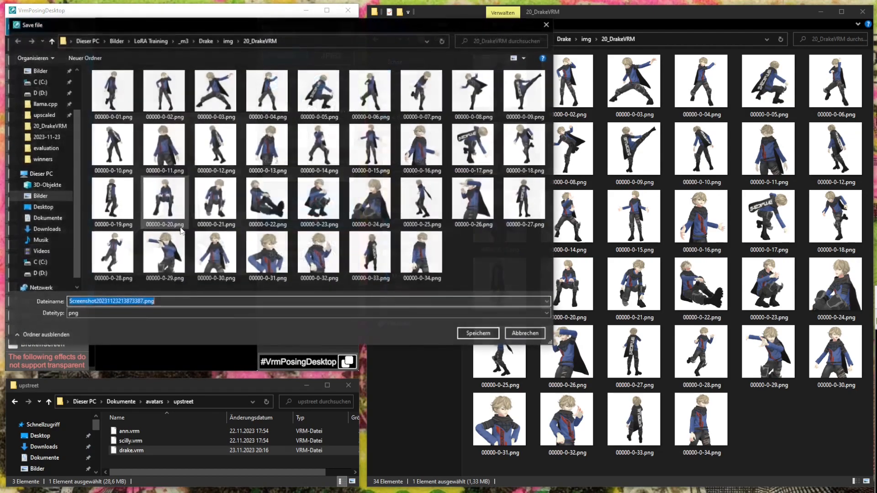
click(421, 254)
click(140, 301)
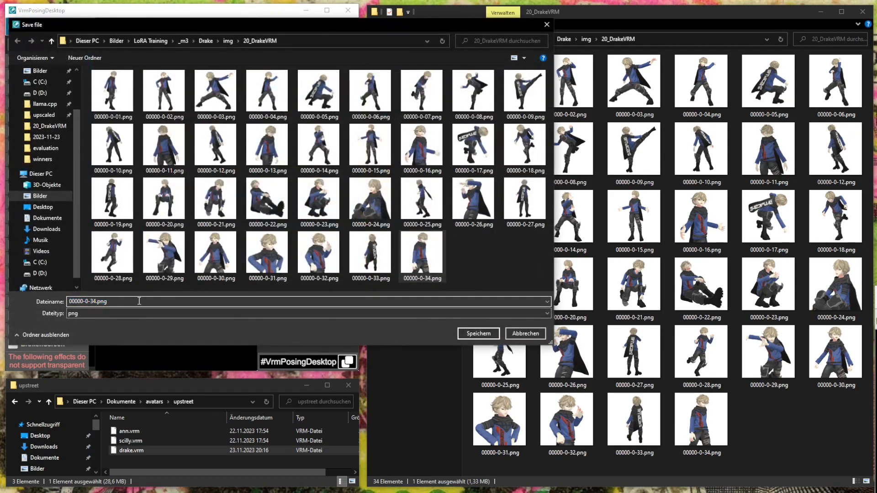
key(BackSpace)
text(5)
key(Return)
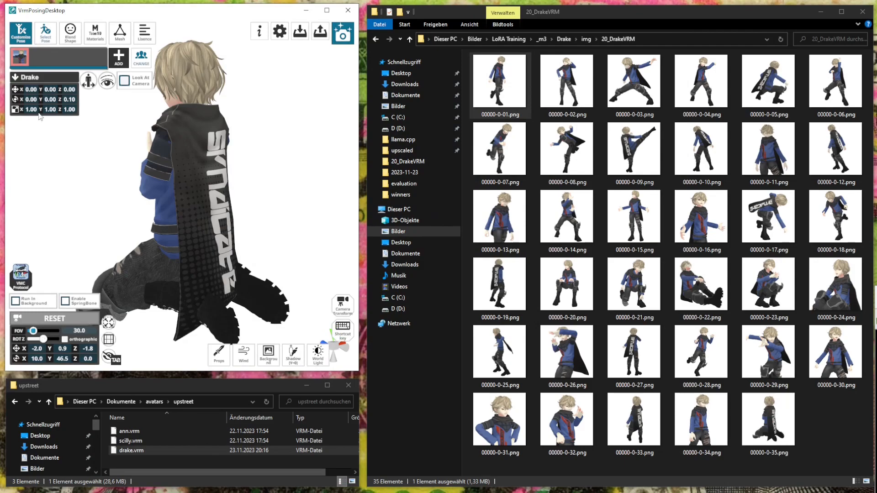
Try several downloaded poses from page 161 - 180, starting with one stretching both hands forward
click(46, 39)
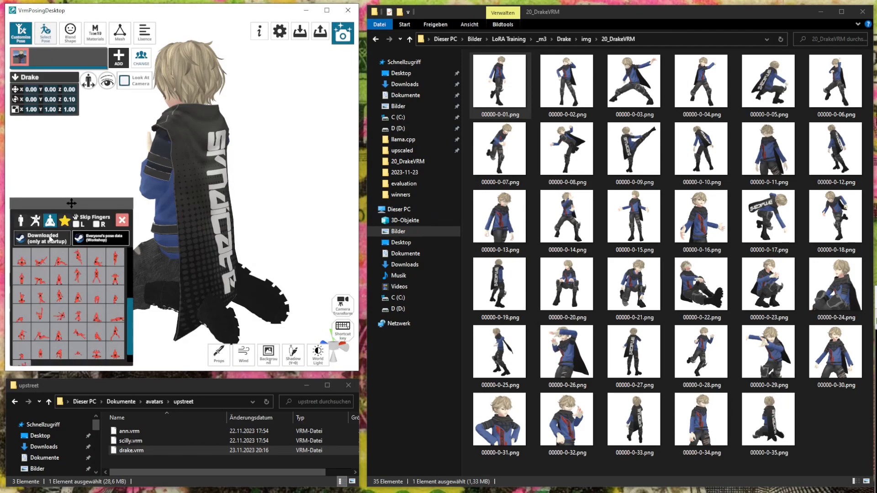
click(47, 237)
click(49, 263)
right_drag(183, 160, 191, 79)
middle_drag(191, 78, 202, 111)
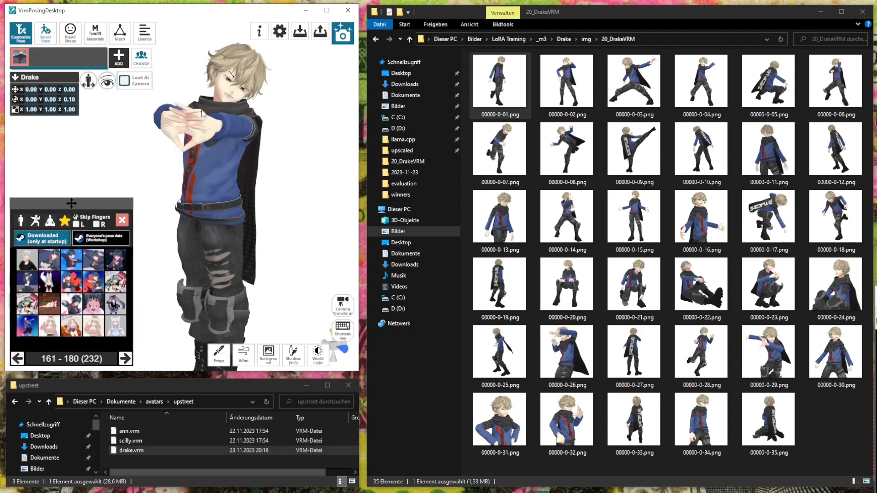
click(85, 264)
click(115, 282)
click(94, 282)
Browse the newest workshop poses, including page 6, and leave without adding any
click(99, 244)
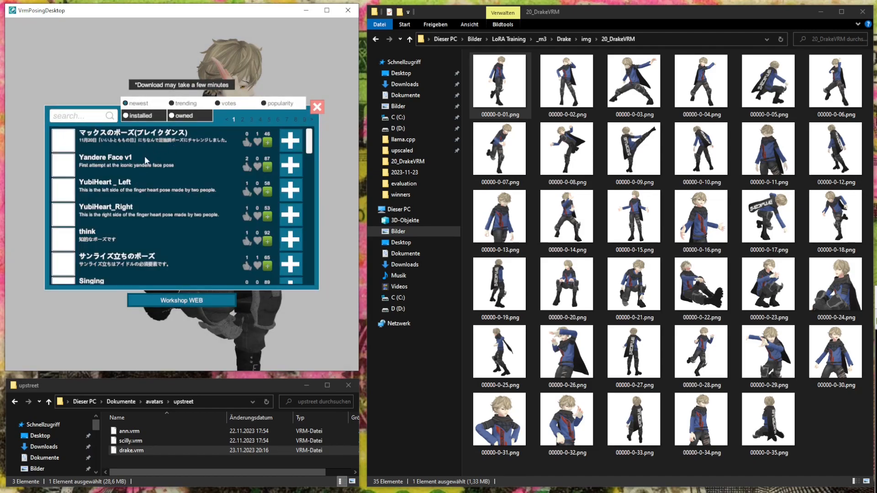
scroll(166, 165, down, 3)
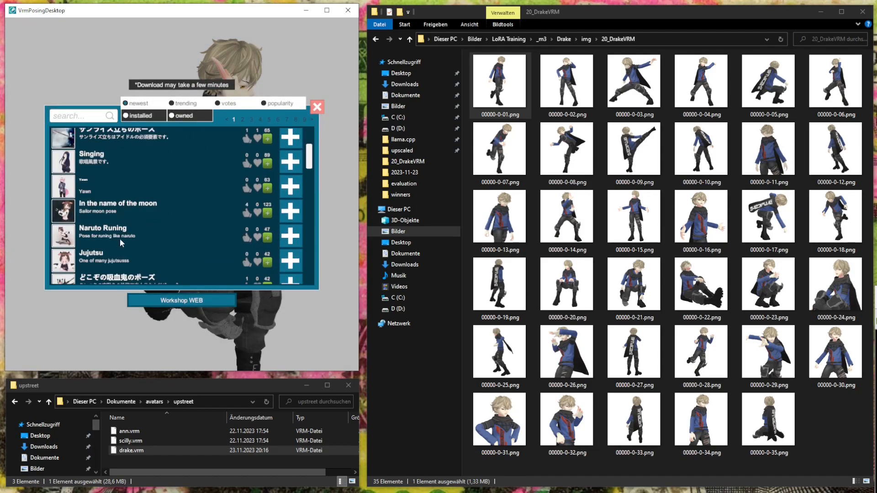
click(277, 119)
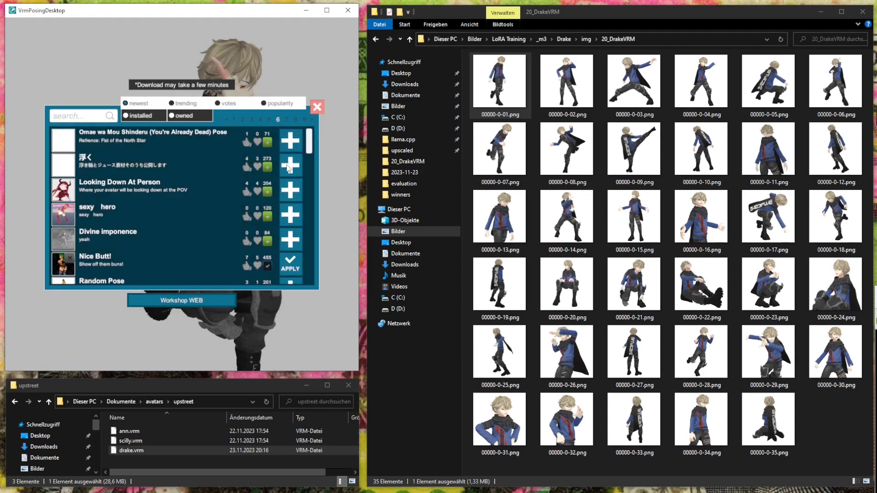
click(317, 107)
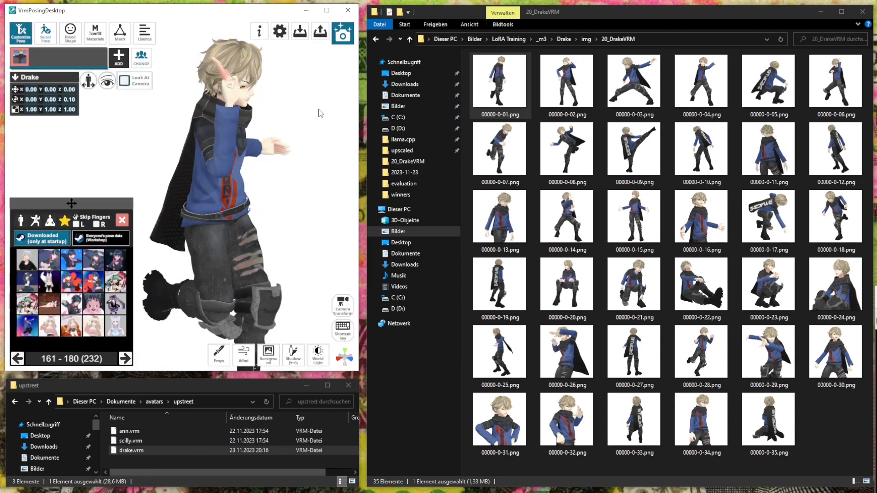
Try more downloaded poses from page 161 - 180, including ones with the hands raised before the face
click(54, 263)
click(54, 282)
click(76, 303)
click(99, 302)
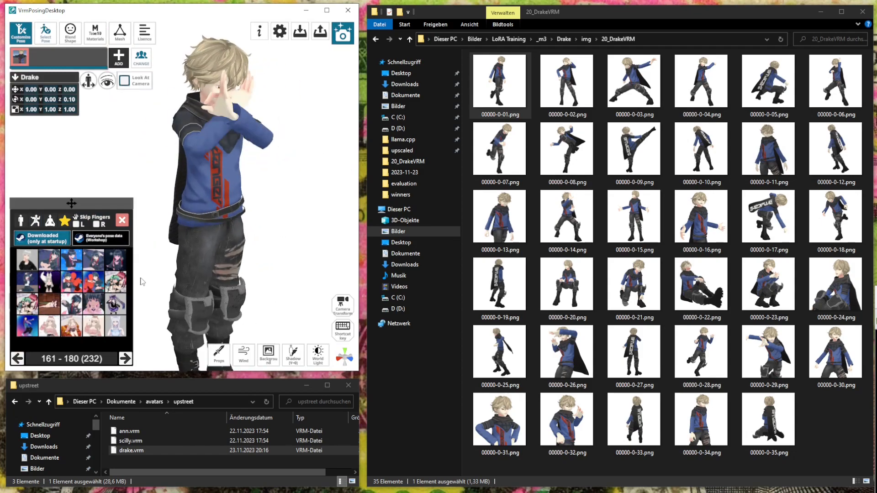
click(122, 286)
mouse_move(182, 235)
right_down()
mouse_move(206, 230)
mouse_move(183, 232)
right_up()
scroll(205, 233, down, 2)
Apply the crouching pose with arms resting on the knees from downloaded page 181 - 200 and view it from the front
click(125, 359)
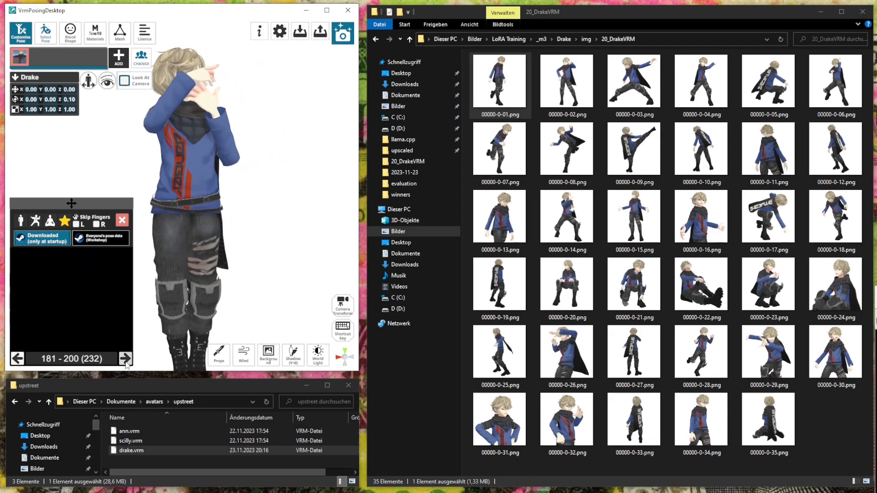
click(120, 285)
middle_drag(183, 262, 188, 231)
right_drag(188, 230, 201, 178)
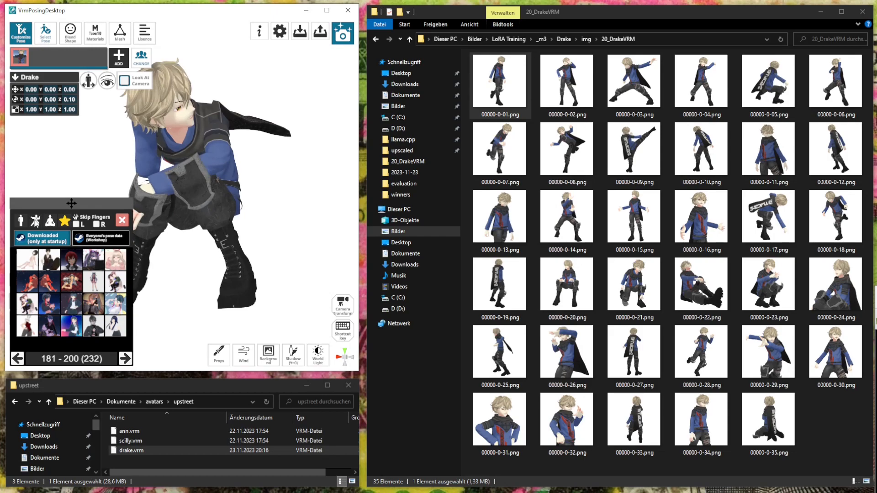
Look at the available export types for the crouching avatar and leave without exporting
click(35, 221)
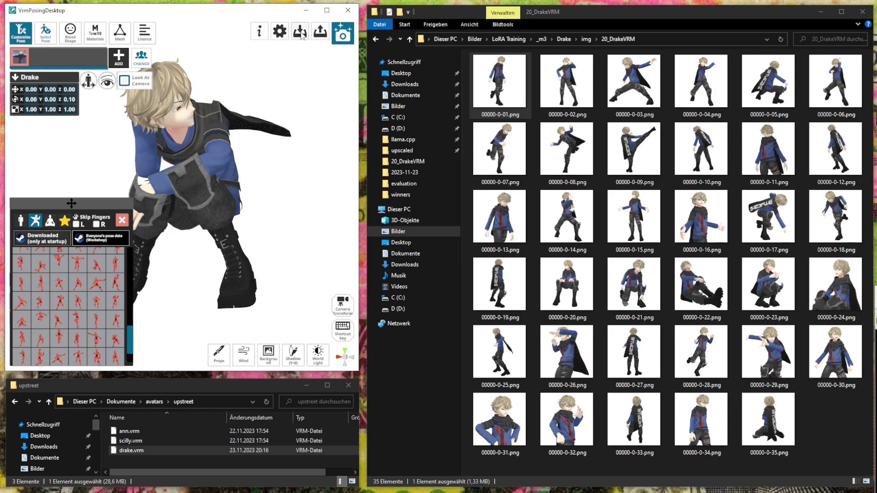
click(321, 33)
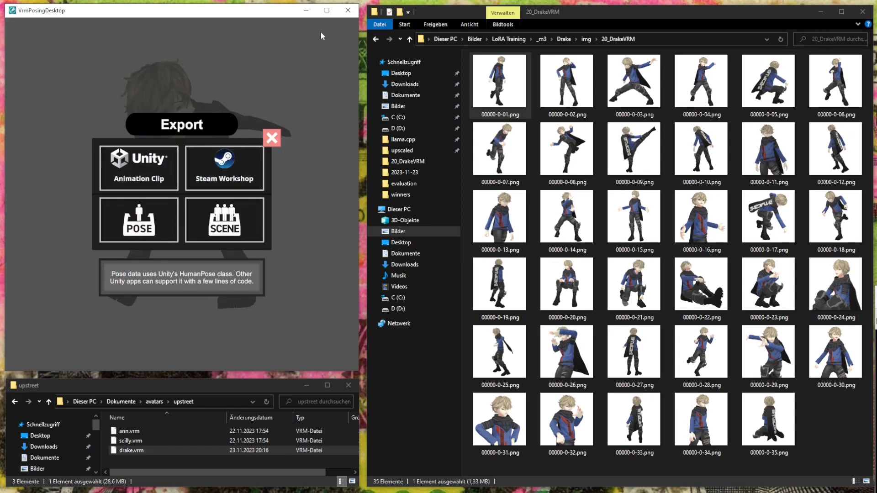
click(272, 138)
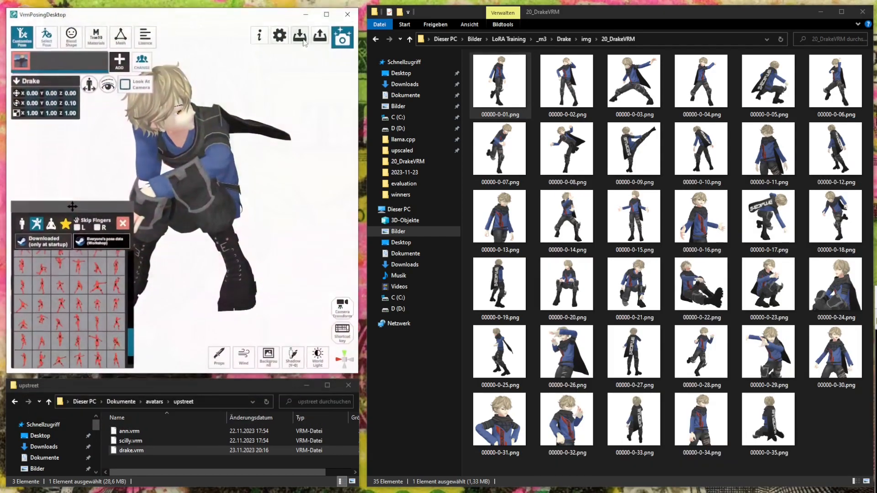
Check which file type can be imported as a pose and cancel without loading a file
click(301, 38)
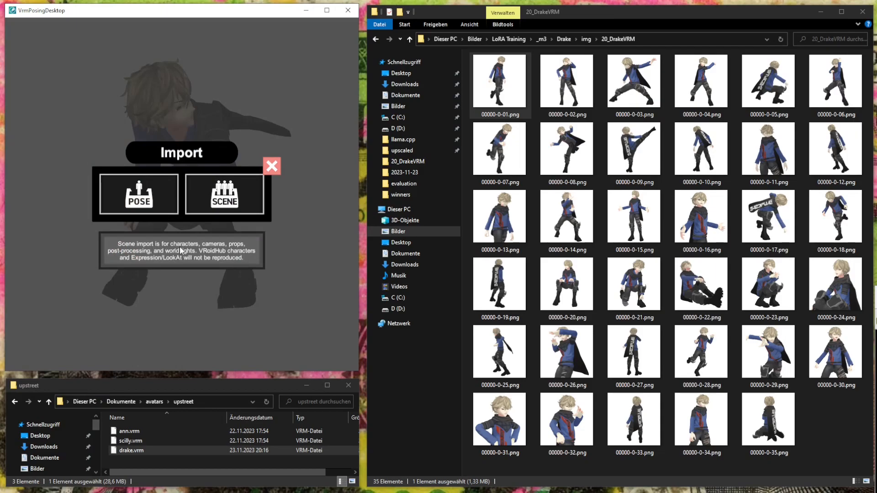
click(166, 209)
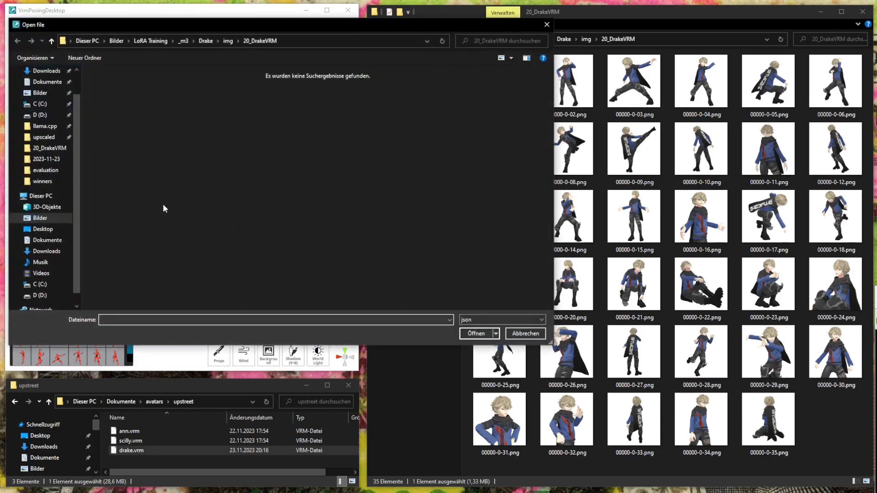
click(462, 319)
click(487, 321)
click(516, 332)
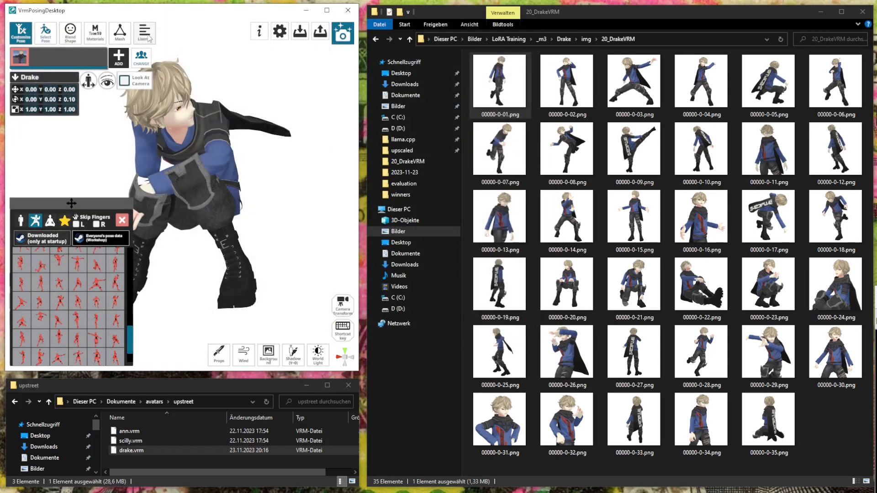
Check which file type can be imported as a scene and leave without loading a file
click(301, 35)
click(224, 197)
click(501, 319)
click(501, 316)
click(516, 334)
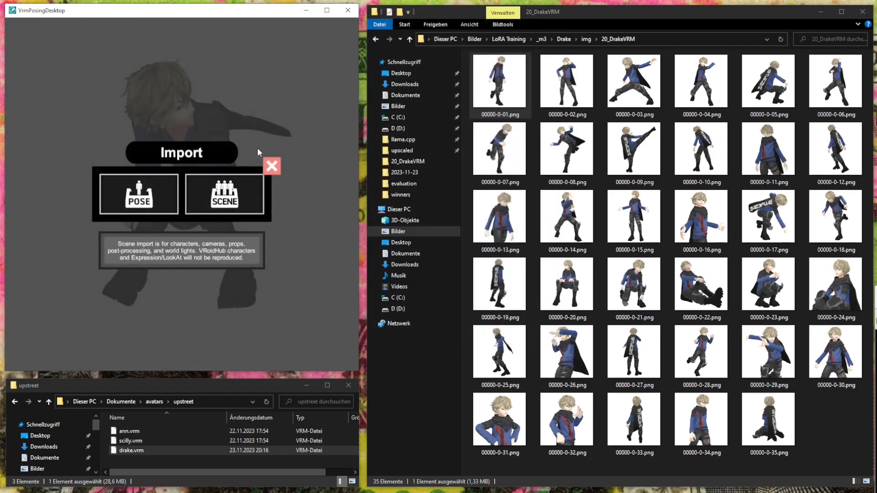
click(270, 165)
Check the file format offered for a Unity animation clip export and cancel the save
click(320, 33)
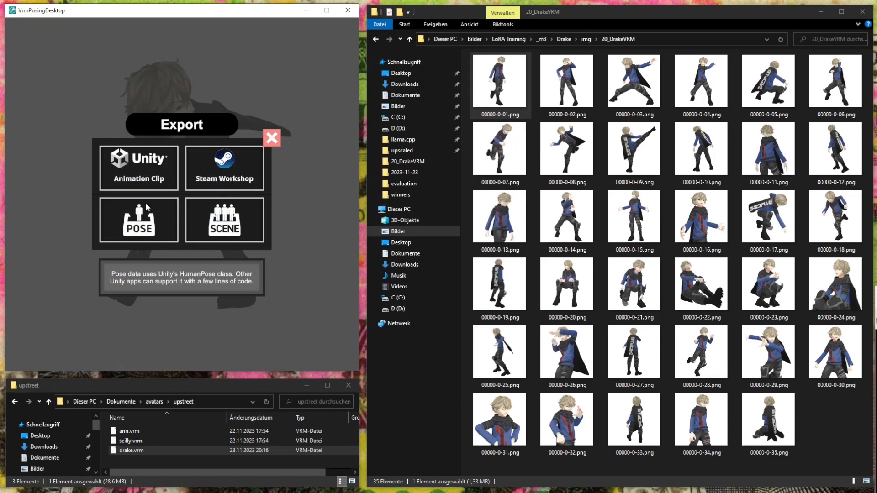
click(142, 174)
drag(165, 302, 146, 302)
double_click(156, 301)
click(176, 304)
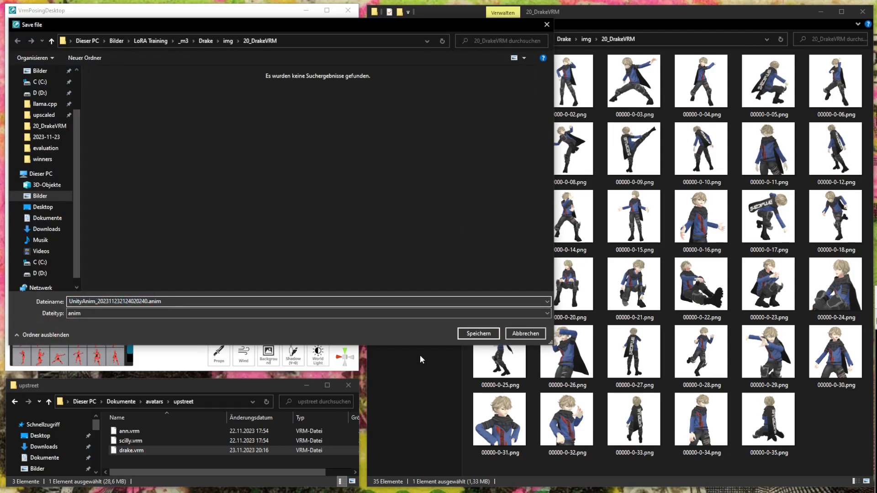
click(526, 334)
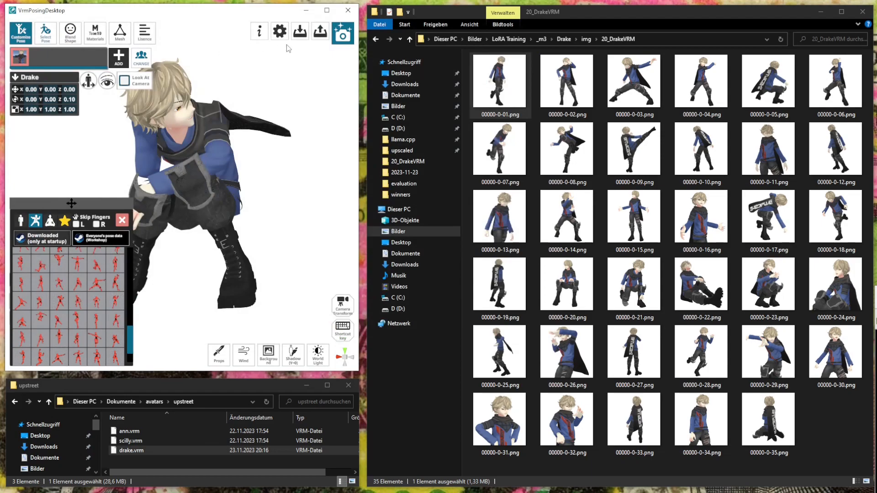
Export the crouching pose as pose_2023112321183118.json into the Drake folder
click(321, 32)
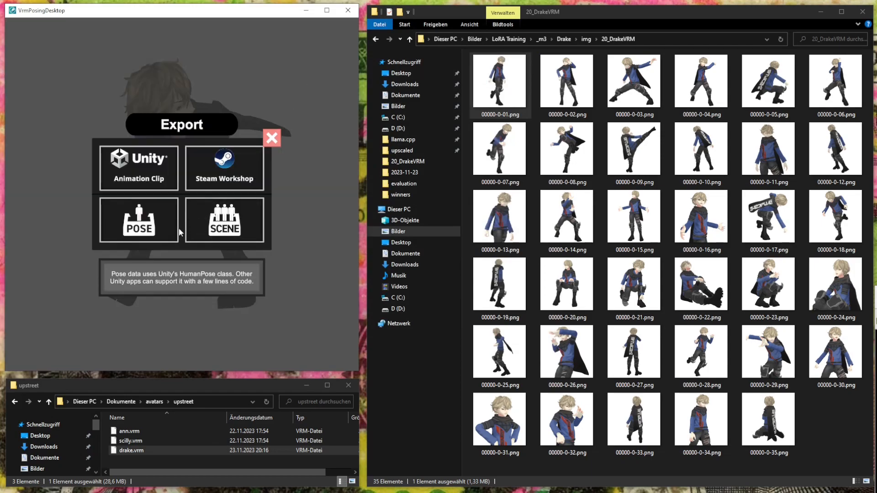
click(164, 222)
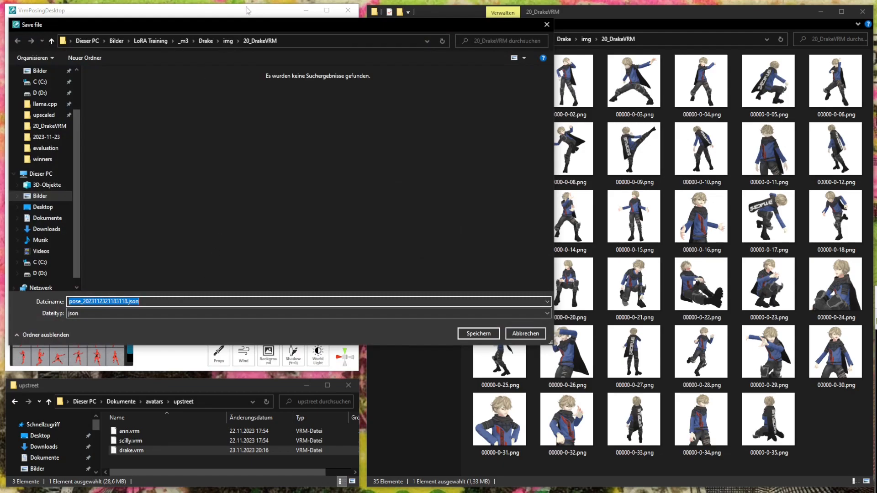
click(213, 41)
click(470, 333)
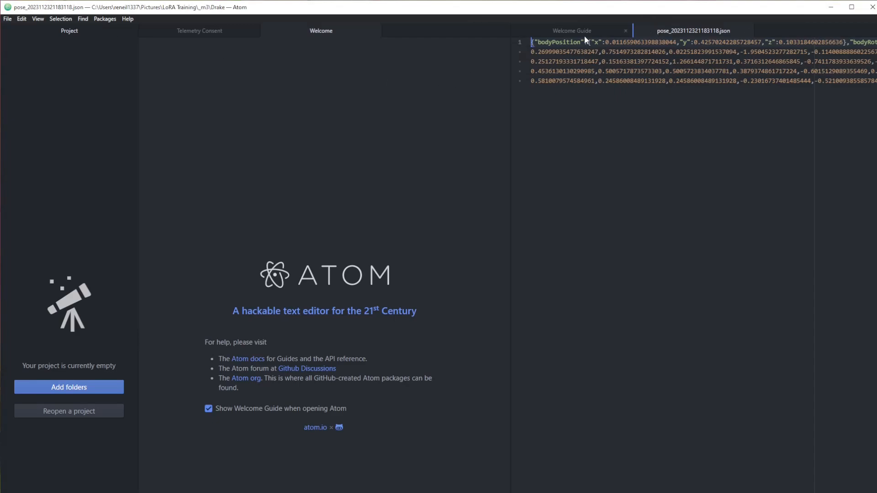
In Atom, close the welcome and telemetry pages, keeping only the exported pose JSON open
click(625, 30)
click(375, 30)
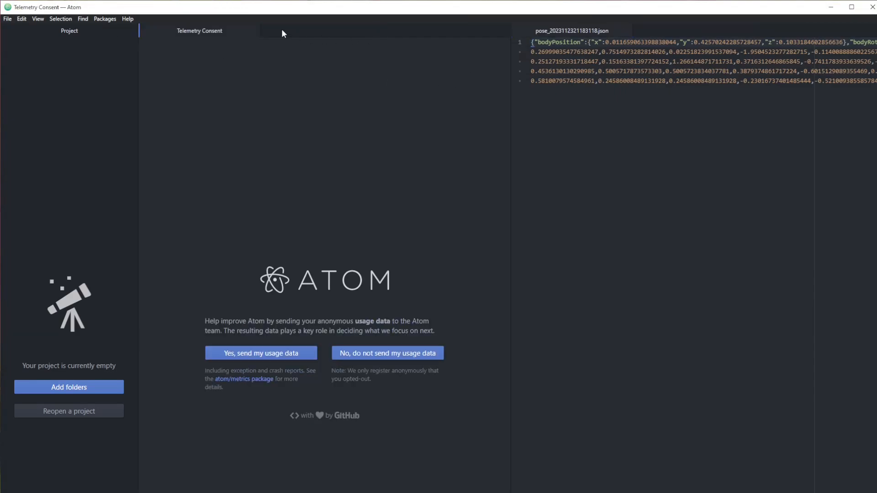
click(253, 31)
click(418, 81)
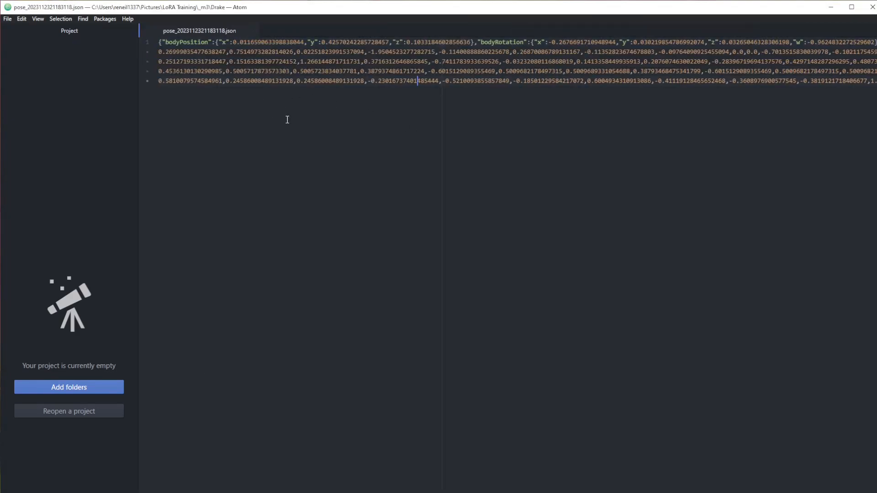
Examine the body position, rotation and numeric values in the exported pose JSON and close Atom
drag(305, 164, 477, 219)
click(298, 418)
key(ctrl+shift+l)
key(Escape)
drag(216, 43, 736, 201)
click(486, 127)
ctrl+scroll(708, 130, down, 8)
ctrl+scroll(707, 136, up, 7)
ctrl+scroll(723, 83, up, 3)
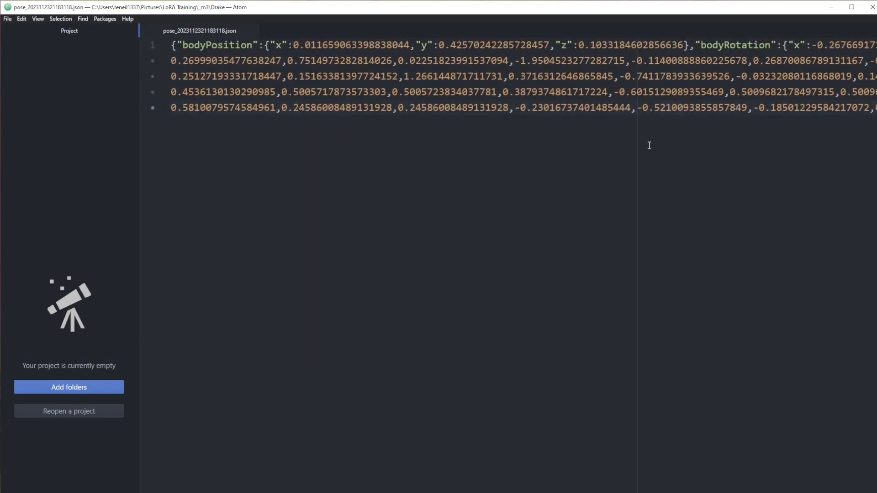
ctrl+scroll(648, 146, down, 2)
ctrl+scroll(663, 141, up, 1)
drag(643, 142, 69, 6)
click(475, 73)
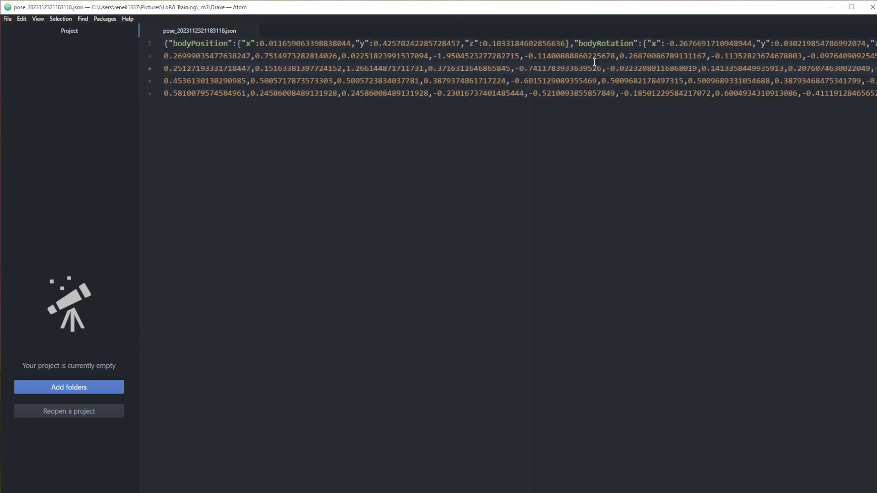
click(871, 7)
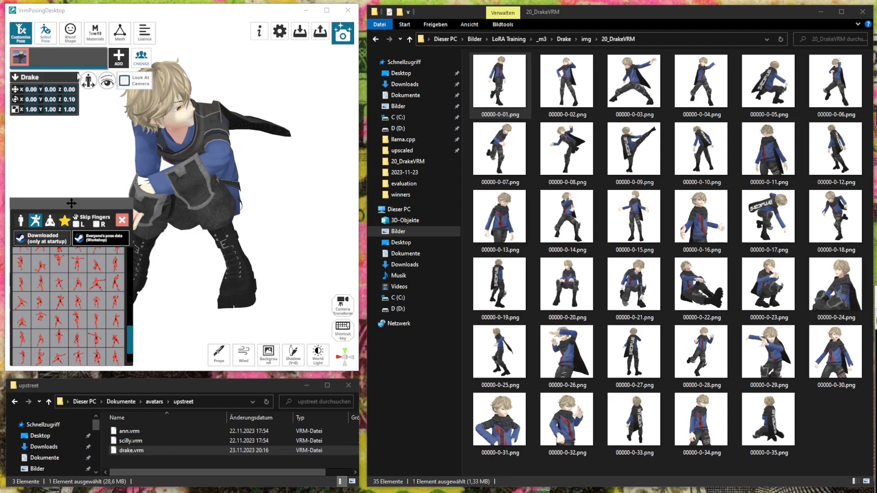
Try several sitting poses, apply the cross-legged one with hands on the legs and turn the view towards its front
click(55, 40)
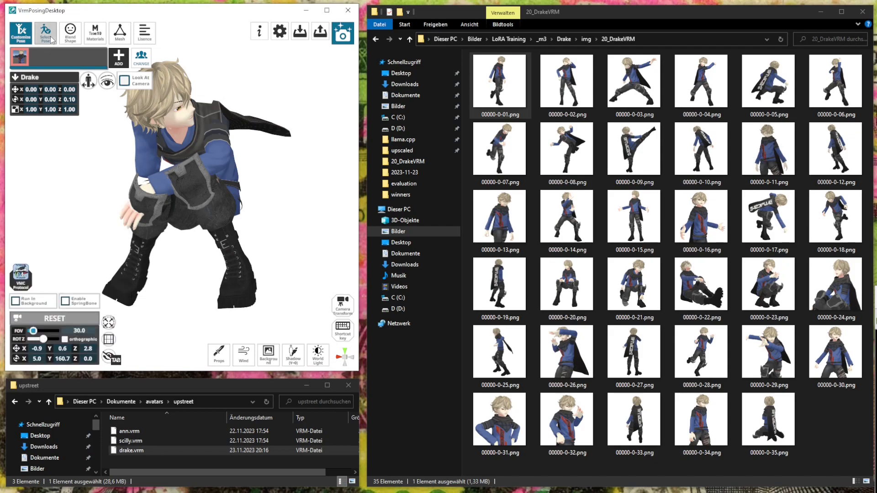
click(53, 43)
click(50, 221)
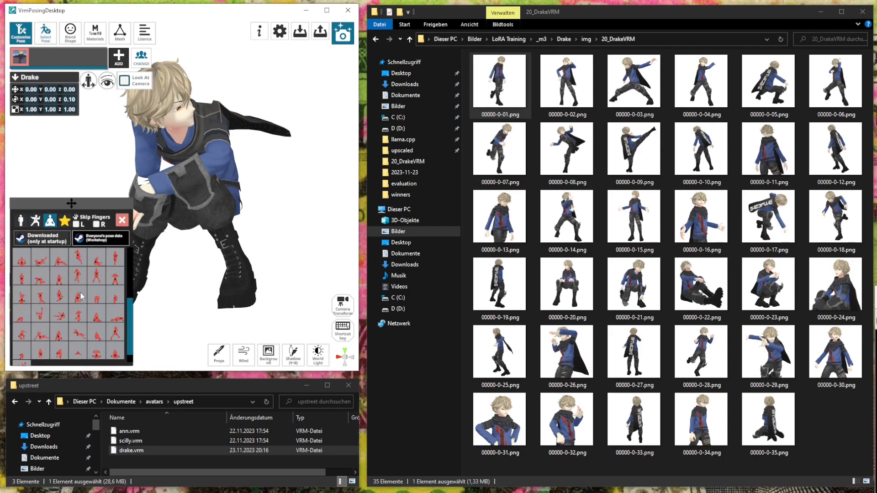
click(98, 268)
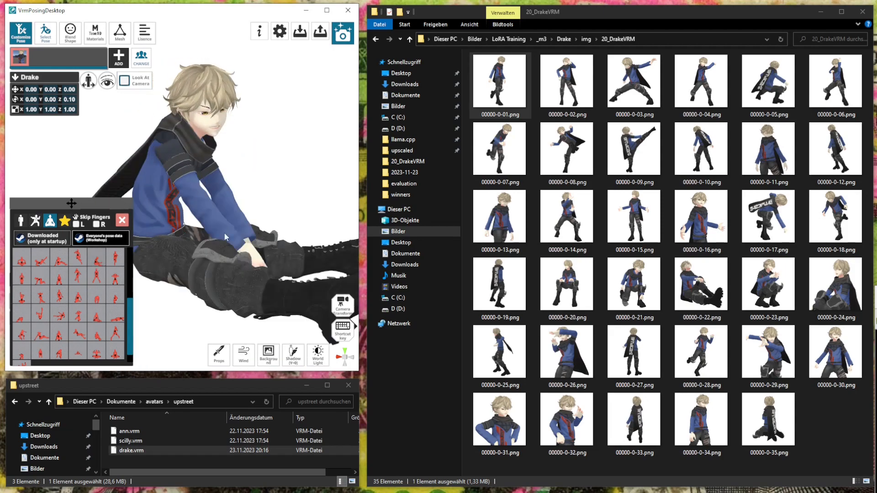
click(99, 263)
click(42, 265)
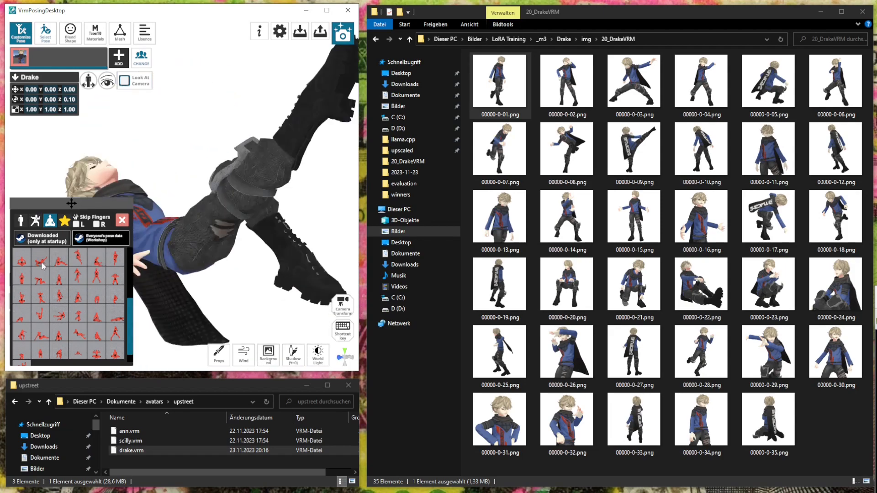
click(21, 261)
right_drag(199, 238, 156, 255)
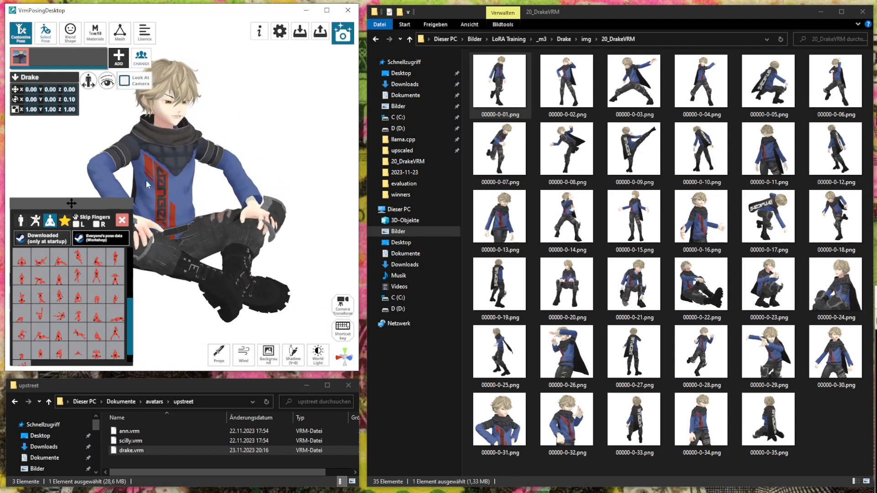
Try other sitting poses and reapply the cross-legged pose with hands on the legs
click(26, 302)
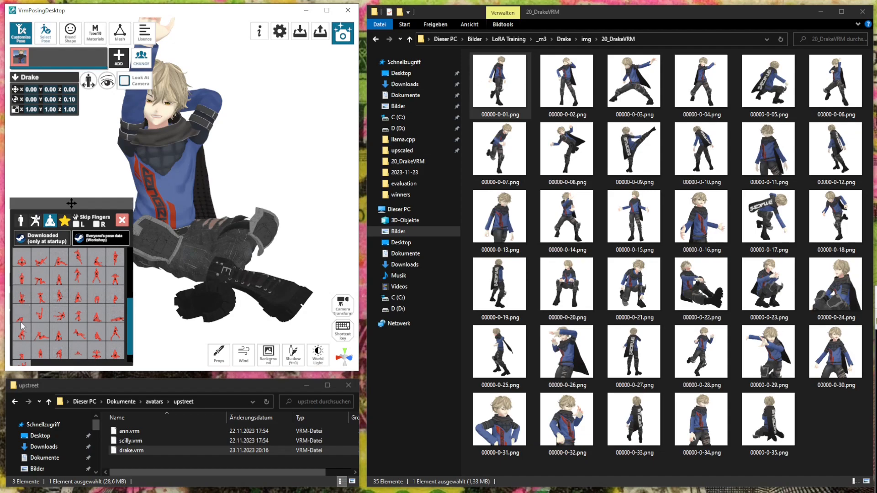
click(40, 340)
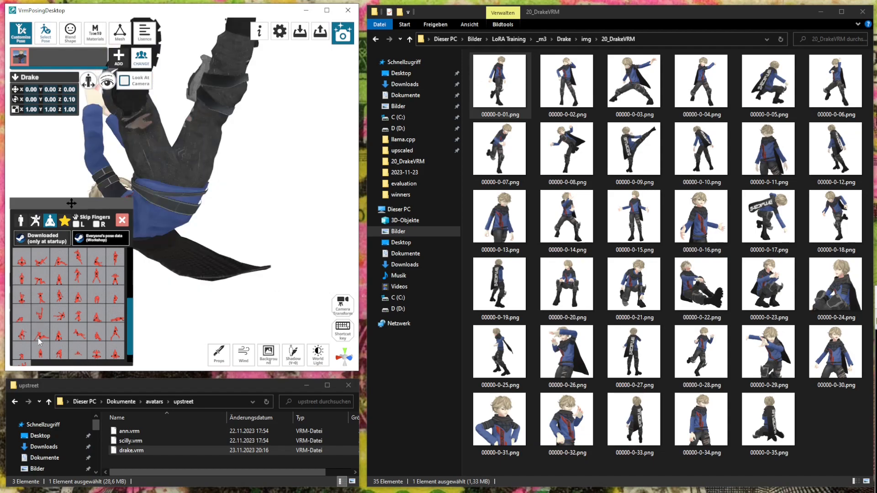
click(25, 279)
click(26, 261)
scroll(199, 258, up, 3)
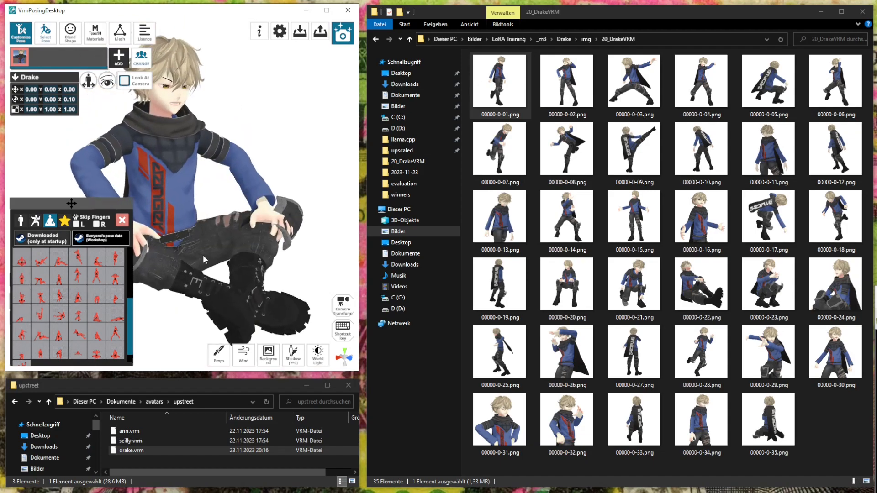
Try facial expression presets on the seated avatar, apply the closed-eyes one and frame the figure more closely
click(76, 36)
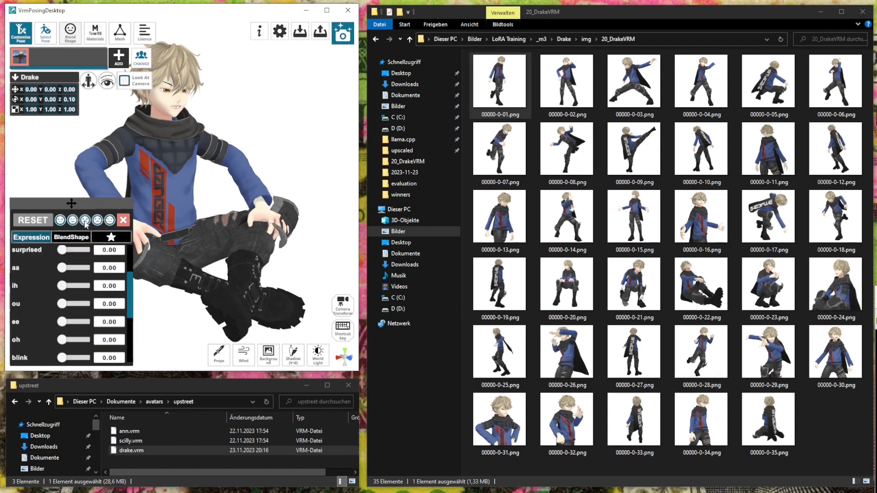
click(84, 221)
click(109, 220)
scroll(201, 209, up, 3)
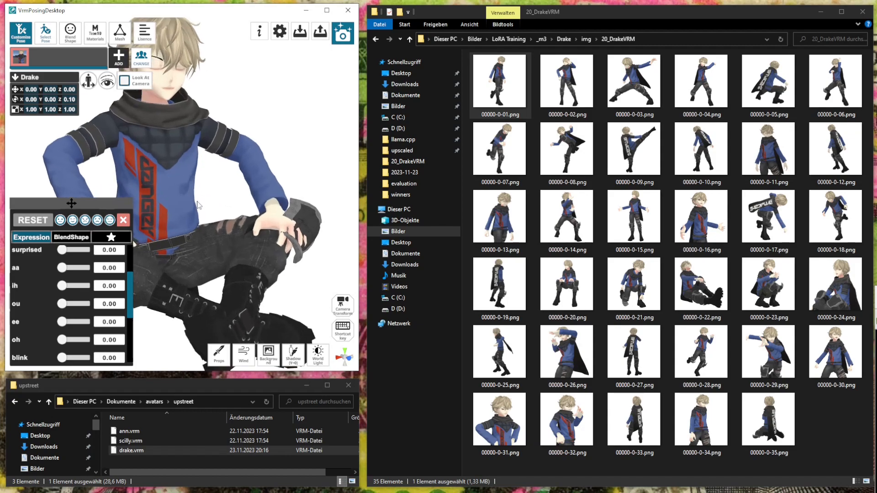
scroll(222, 194, down, 1)
scroll(224, 194, down, 1)
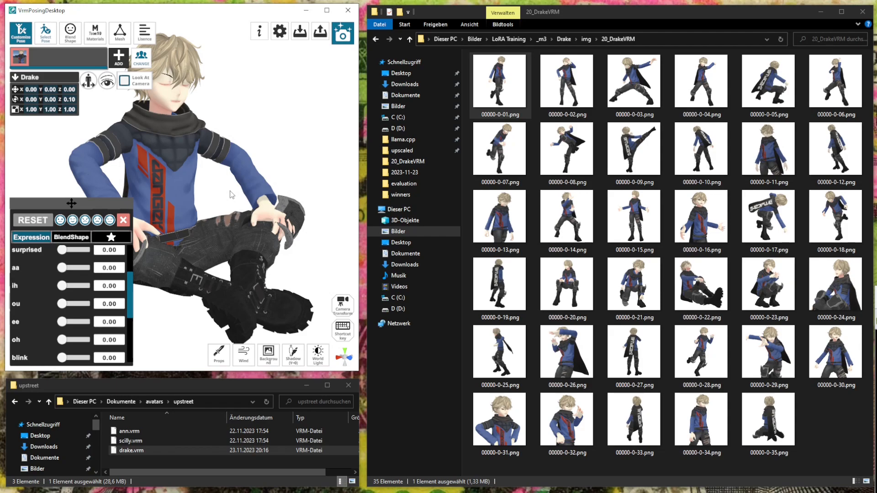
click(492, 93)
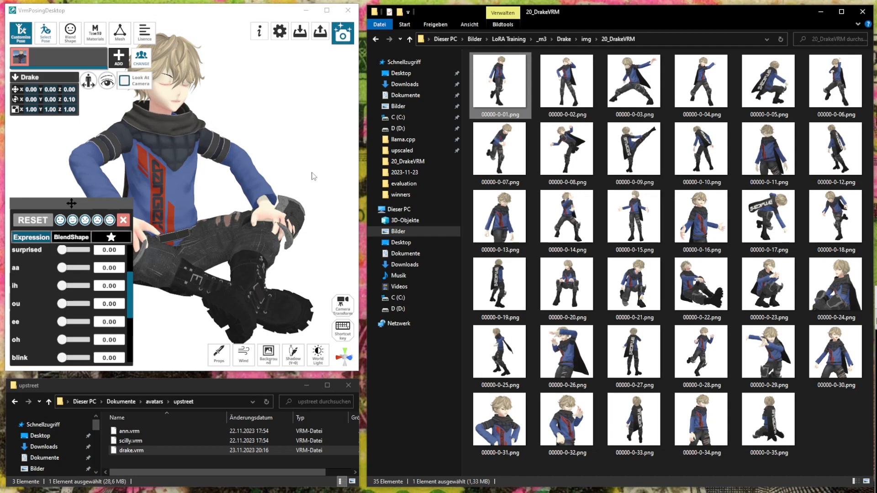
From the action poses, apply the standing side kick with raised fists and turn the view to its front
click(42, 34)
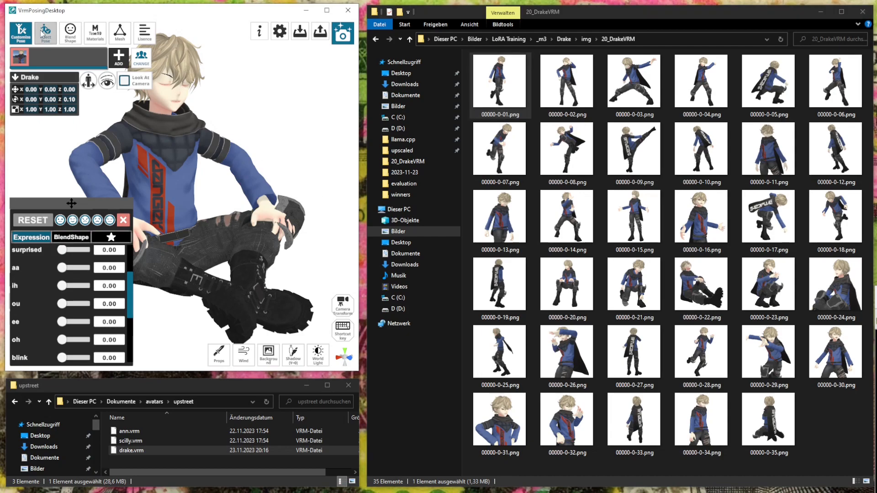
click(36, 221)
scroll(85, 314, up, 5)
scroll(83, 319, up, 10)
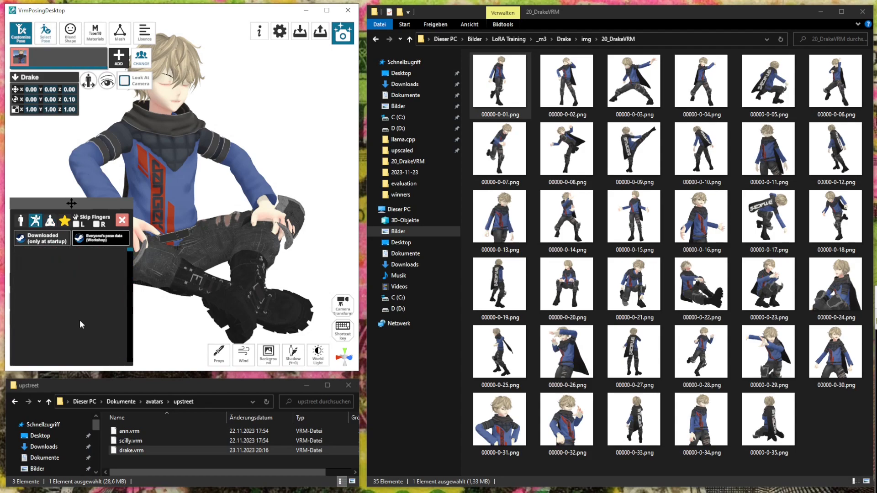
click(28, 257)
middle_drag(231, 122, 230, 306)
right_drag(269, 196, 126, 201)
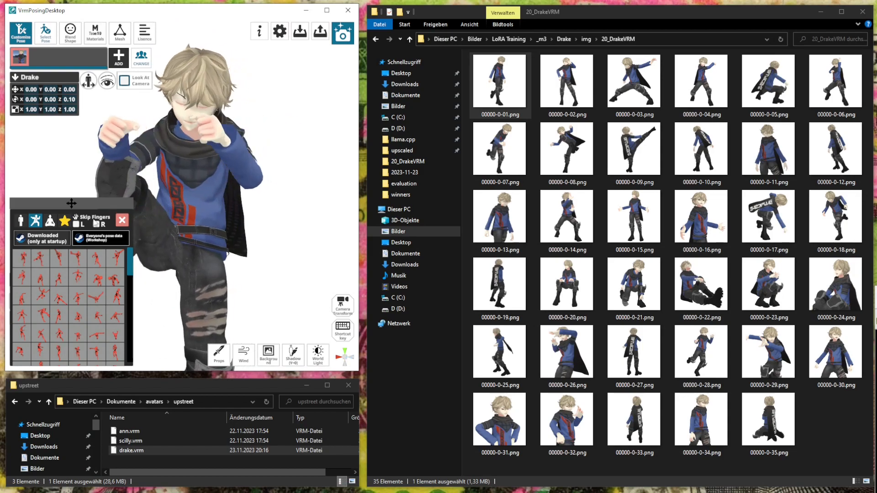
click(83, 263)
right_drag(142, 168, 199, 184)
scroll(199, 184, down, 1)
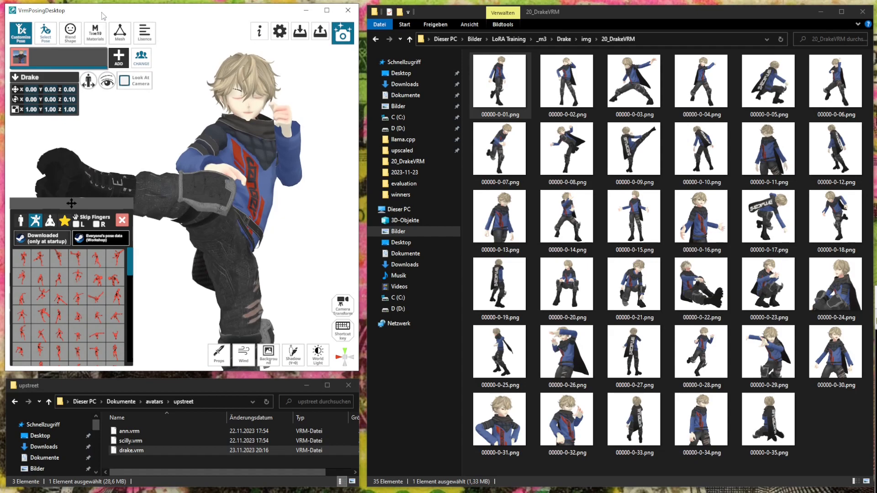
Give the kicking avatar a stern, open-eyed expression preset and frame the whole figure
click(73, 35)
click(73, 35)
click(73, 35)
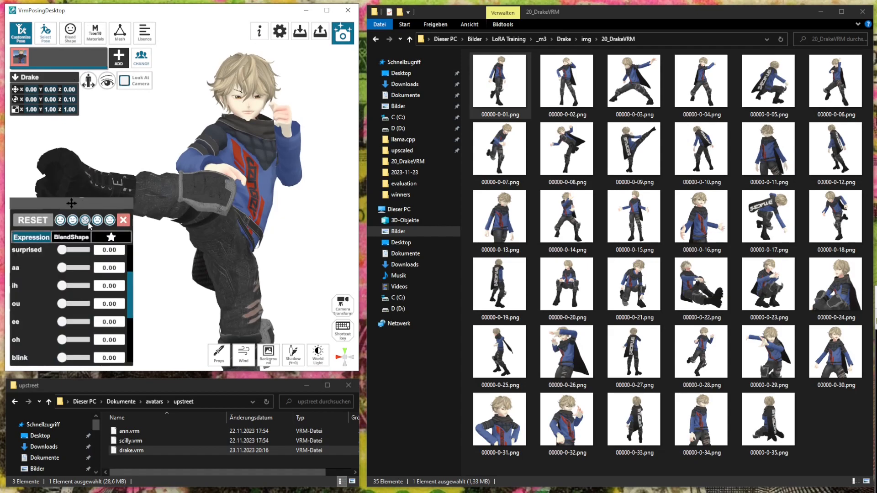
scroll(317, 172, down, 3)
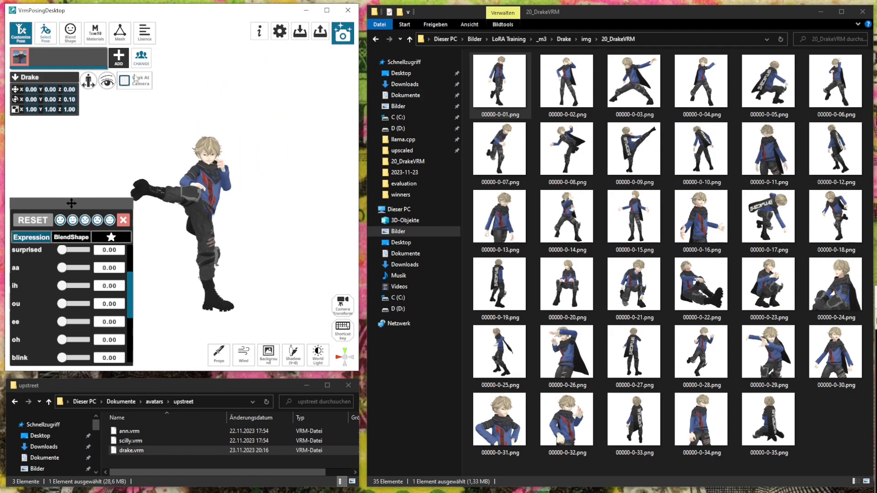
scroll(246, 153, down, 4)
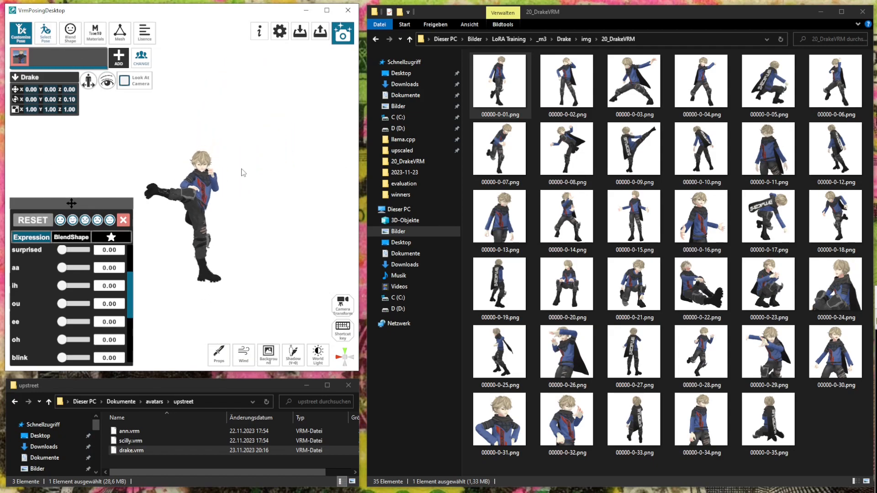
scroll(221, 184, up, 3)
scroll(204, 197, up, 2)
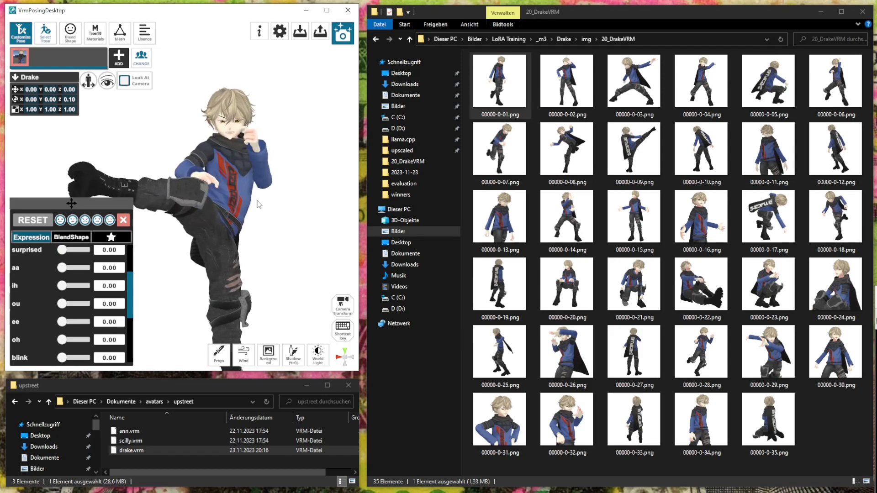
scroll(251, 202, down, 1)
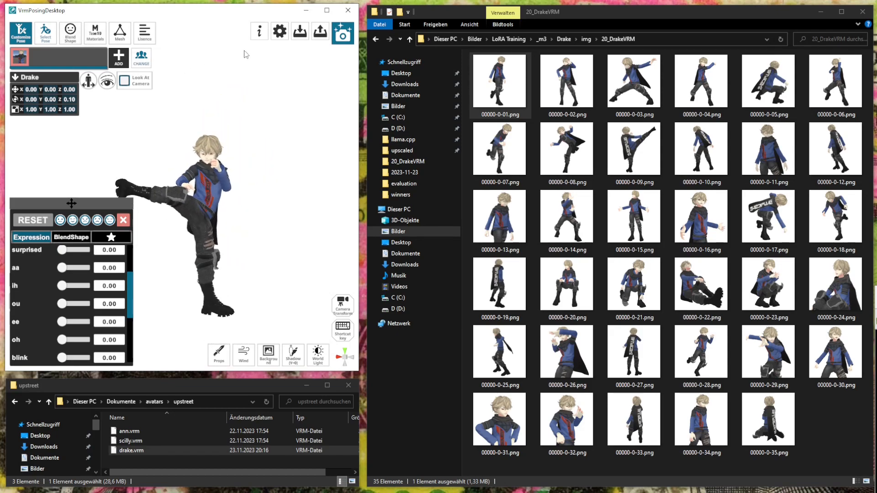
Enable the eye gaze target and move it beside the head so the eyes look towards the kicking leg
click(107, 83)
drag(225, 253, 225, 150)
scroll(224, 148, up, 5)
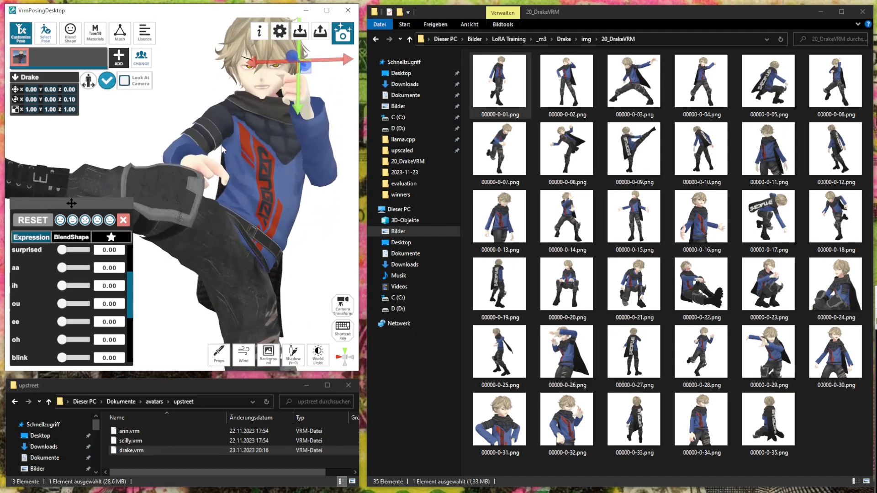
drag(260, 100, 113, 114)
scroll(257, 207, down, 8)
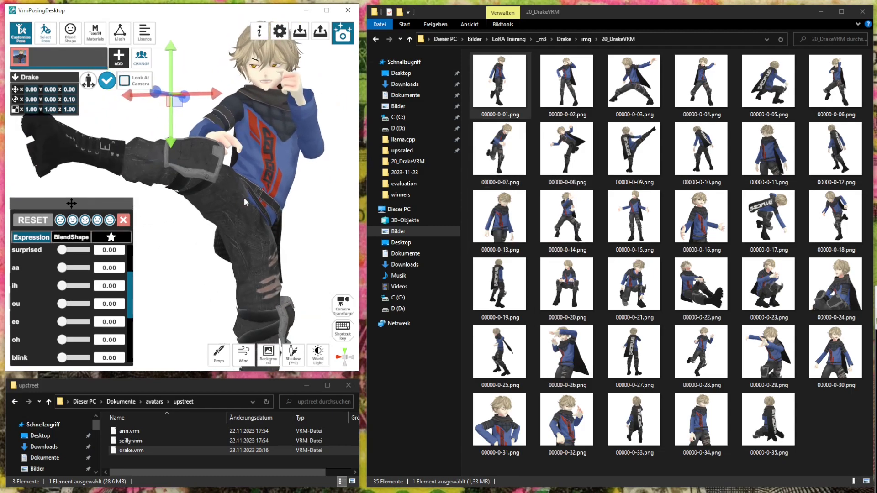
scroll(237, 193, up, 5)
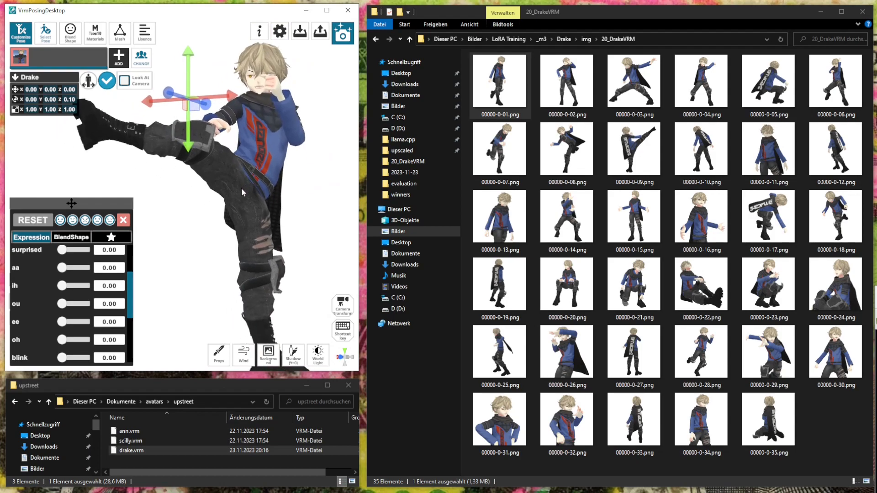
Fine-tune the gaze target above the raised thigh and frame the full kick from the front
mouse_move(244, 187)
right_down()
mouse_move(252, 203)
mouse_move(248, 197)
right_up()
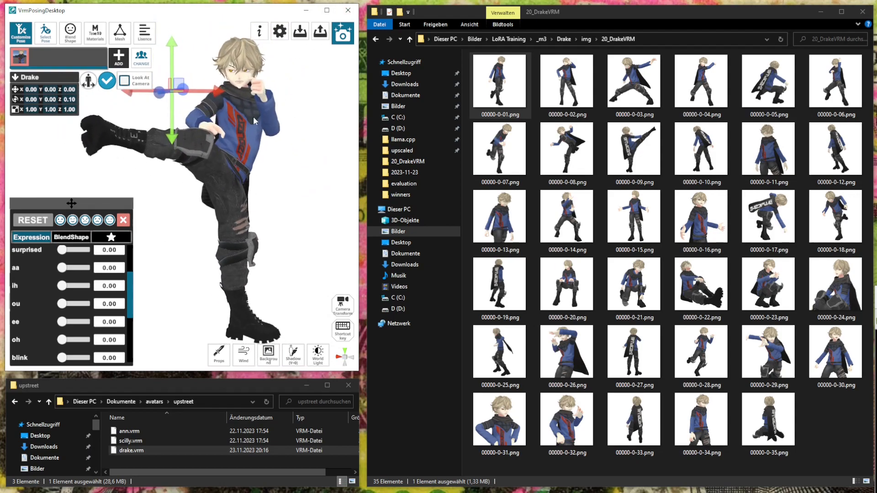
drag(216, 91, 162, 91)
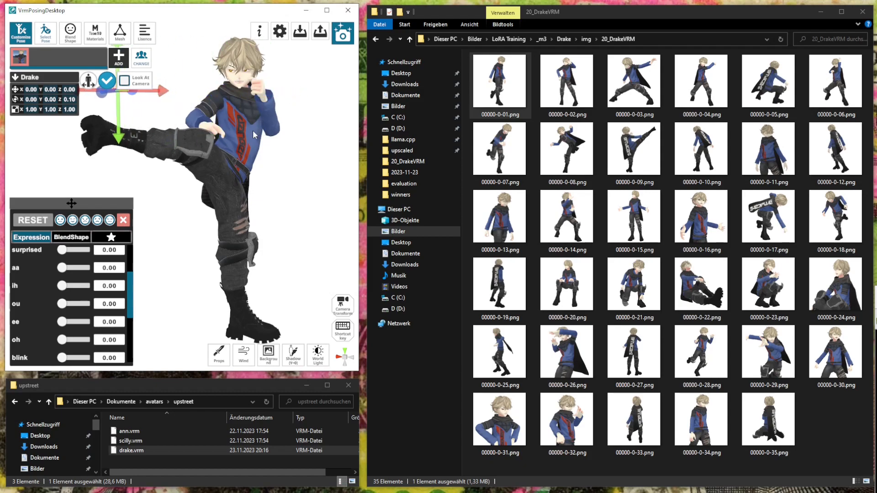
right_drag(254, 132, 228, 140)
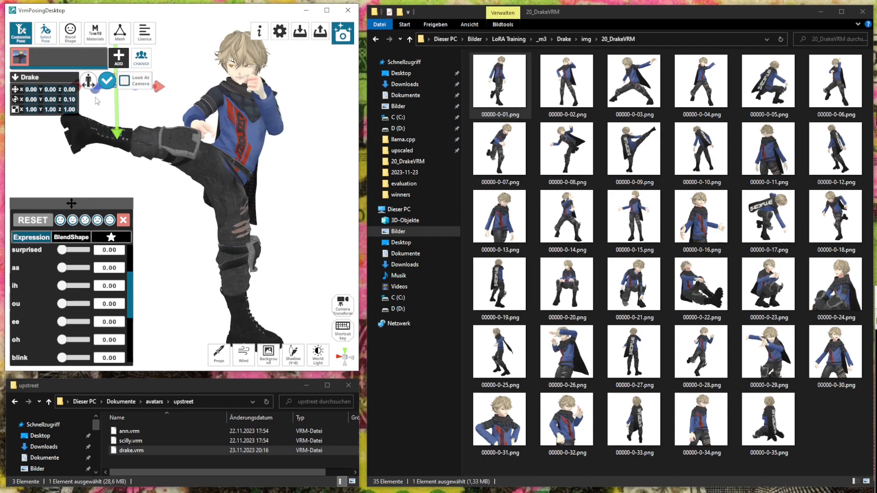
drag(157, 88, 233, 94)
mouse_move(185, 55)
mouse_down()
mouse_move(180, 83)
mouse_move(187, 70)
mouse_up()
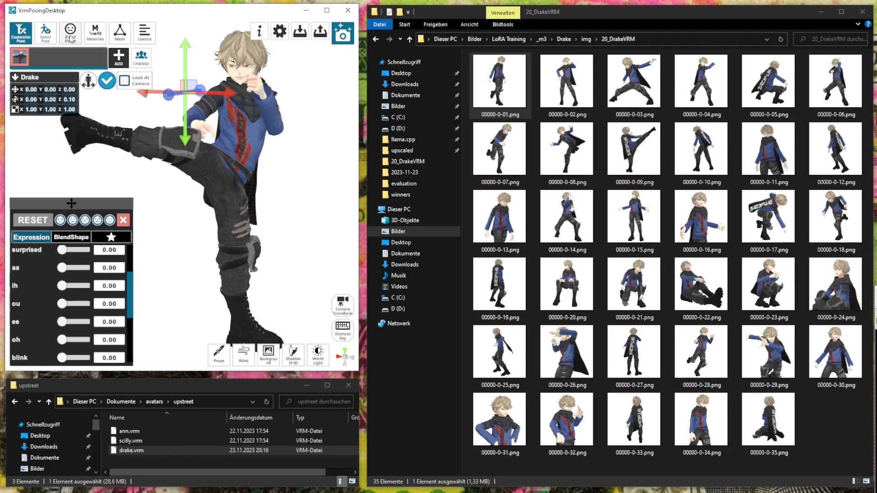
right_drag(248, 175, 244, 175)
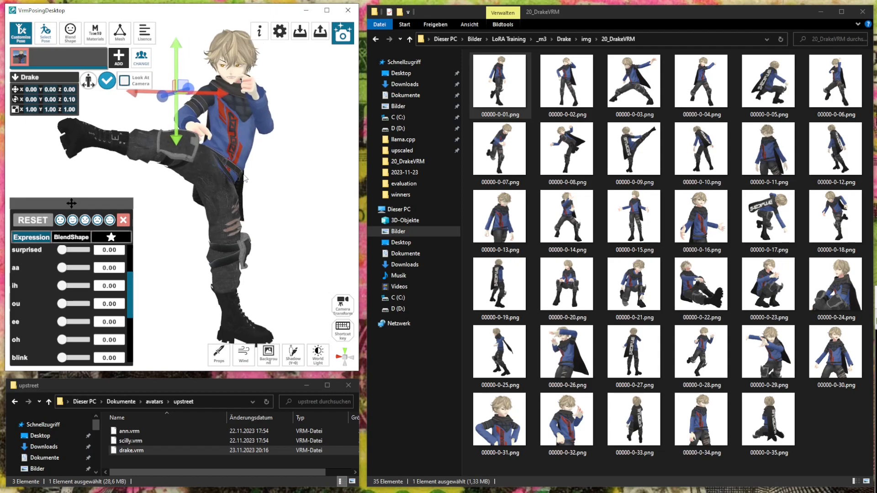
Export the kick image as 00000-0-36.png into the 20_DrakeVRM folder without overwriting 00000-0-35.png
click(341, 36)
click(300, 216)
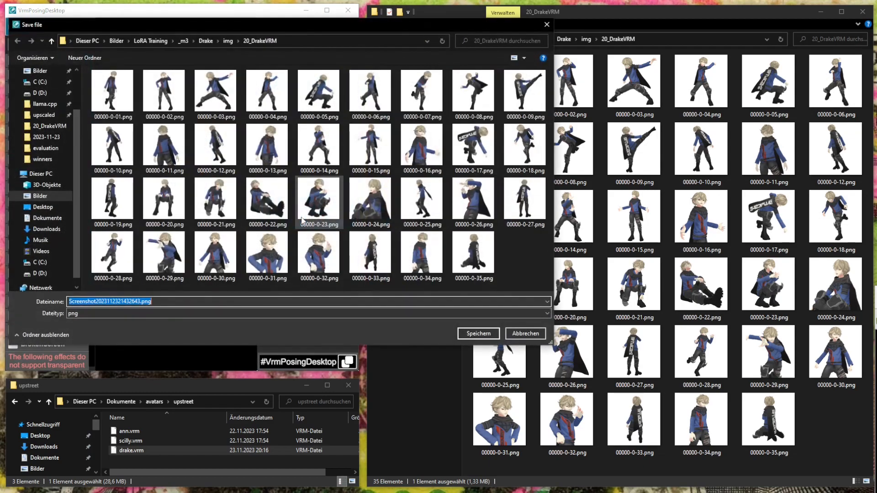
click(473, 254)
click(94, 303)
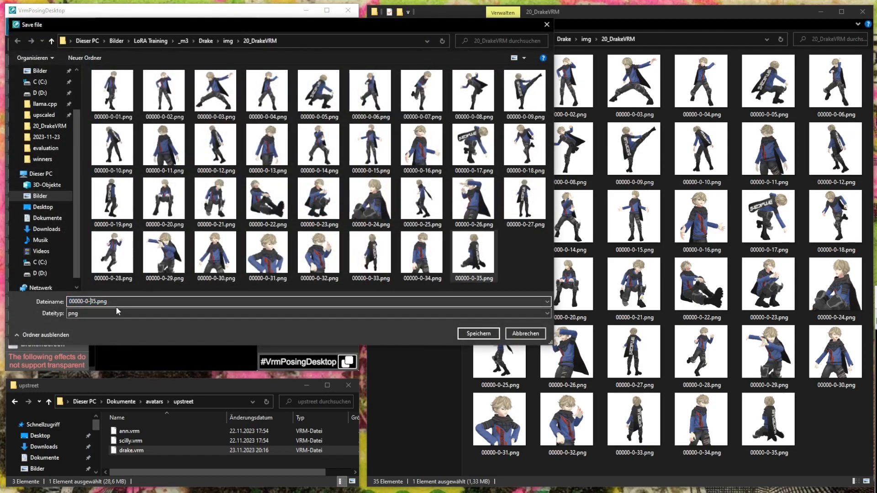
key(Return)
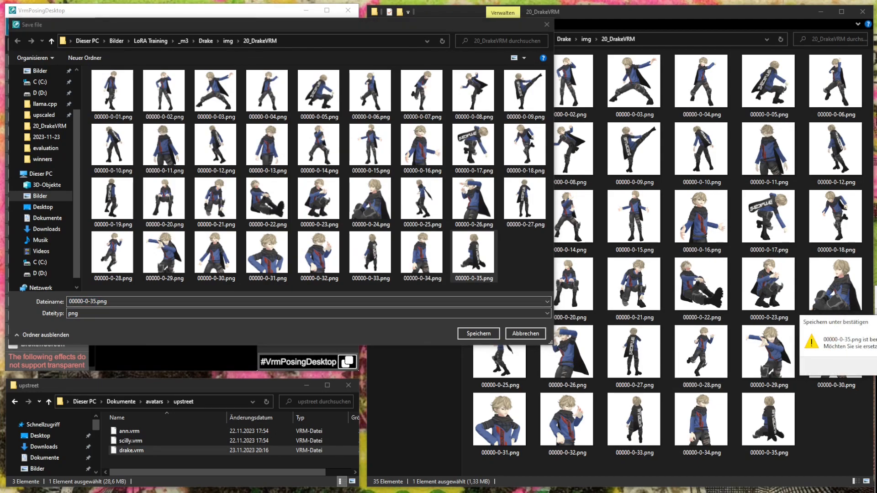
click(876, 367)
click(93, 303)
key(Delete)
text(7)
key(Return)
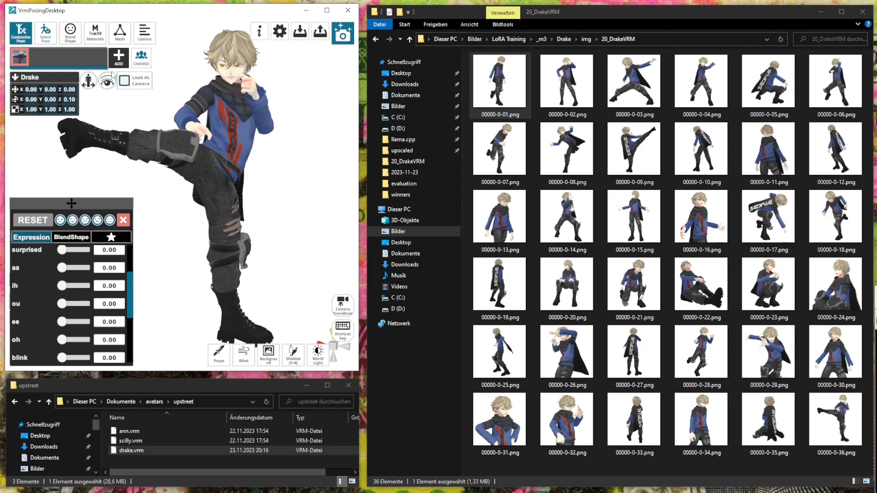
Try several other action poses on the avatar, including jumping, lunging and running ones
click(46, 35)
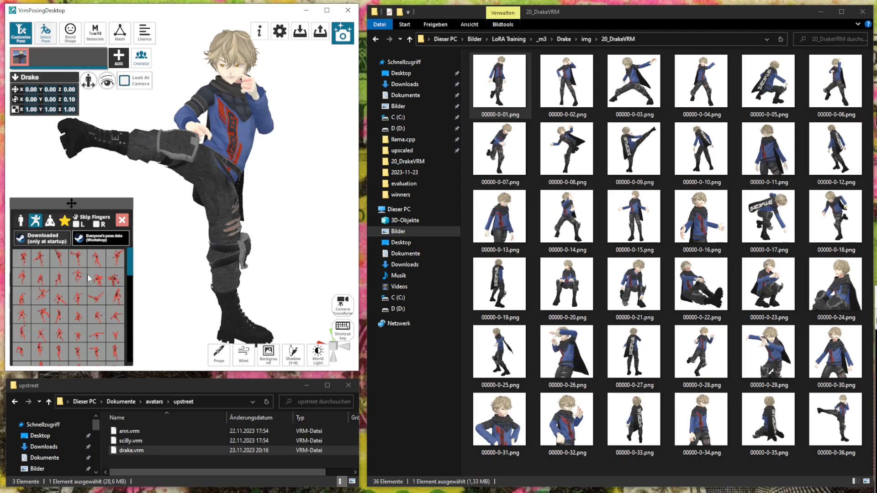
click(60, 278)
click(44, 298)
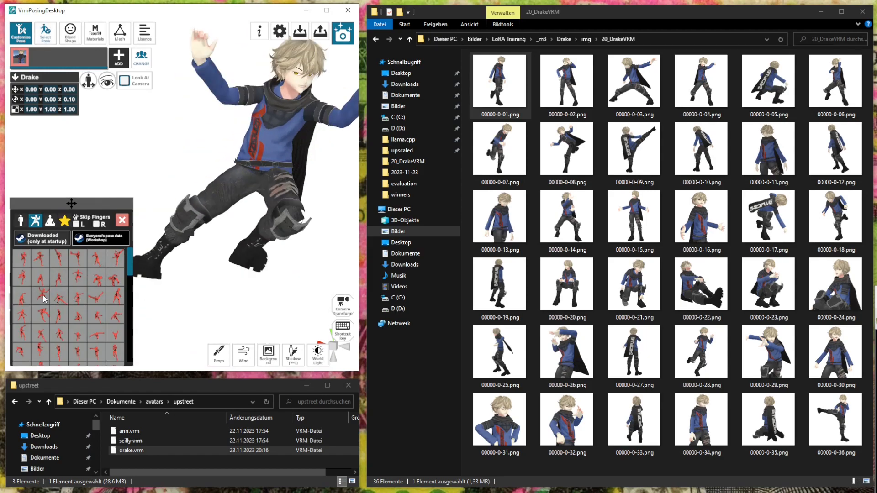
click(75, 307)
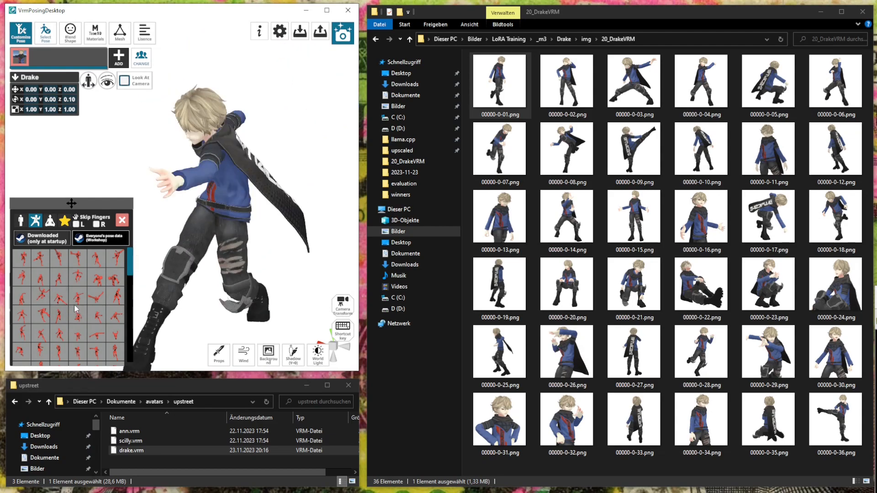
click(116, 297)
click(121, 323)
click(96, 316)
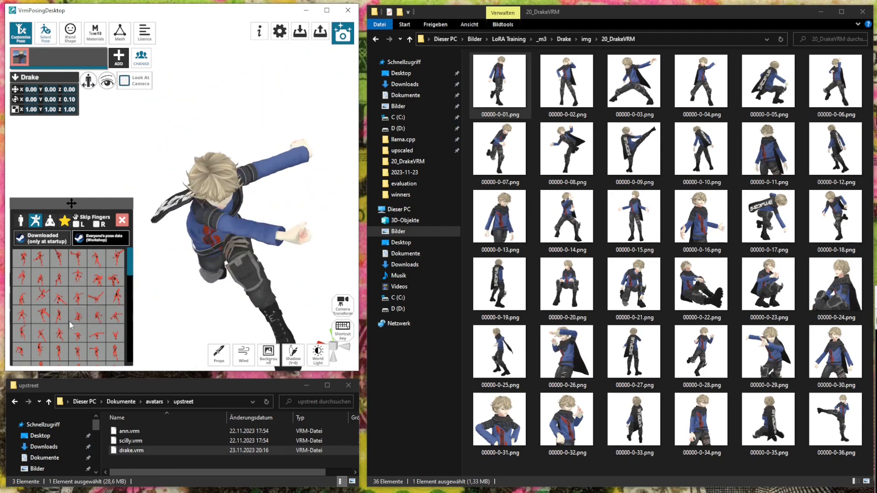
click(58, 332)
Try a low crouching action pose on the avatar and view it from the side
right_drag(199, 200, 268, 229)
middle_drag(267, 230, 240, 214)
scroll(68, 330, down, 2)
click(82, 305)
click(80, 39)
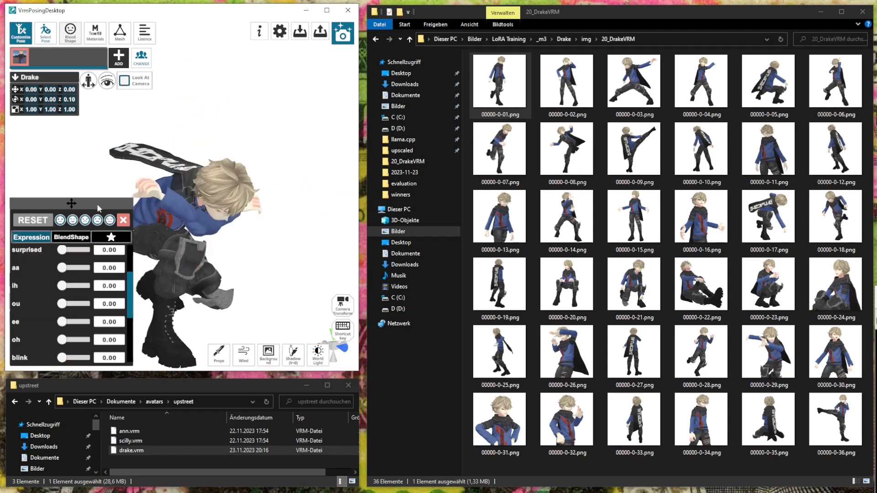
click(121, 221)
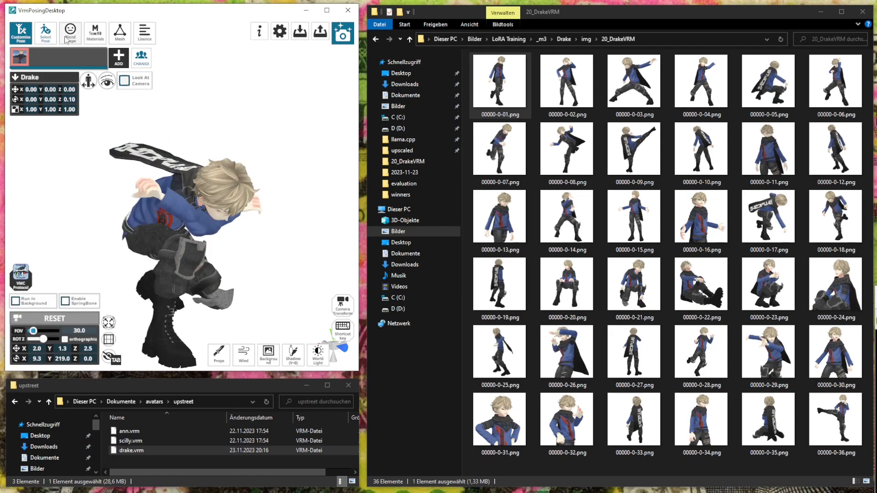
Apply a forward-leaning running pose with one leg bent back and frame the whole figure from the front
click(46, 33)
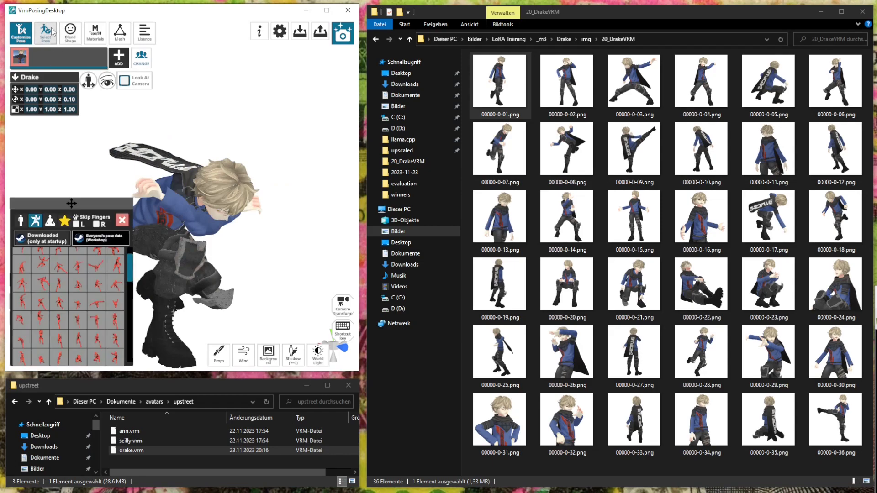
scroll(80, 310, down, 2)
scroll(80, 310, down, 4)
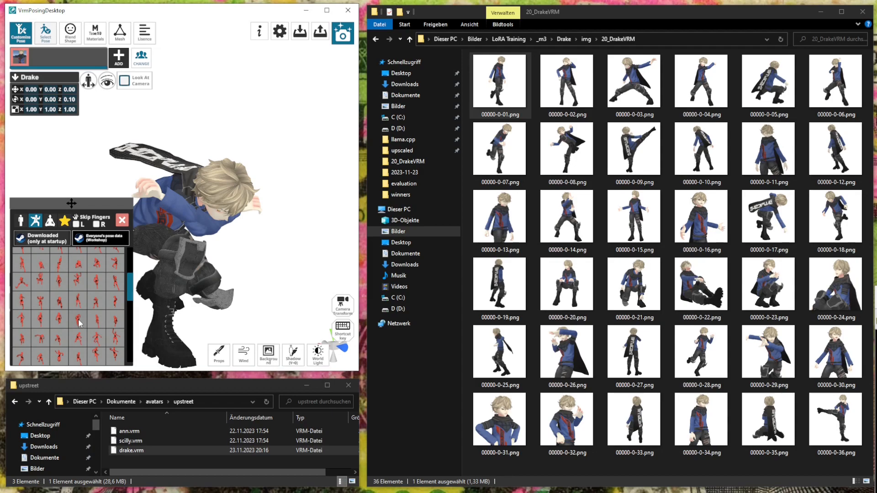
scroll(83, 313, down, 2)
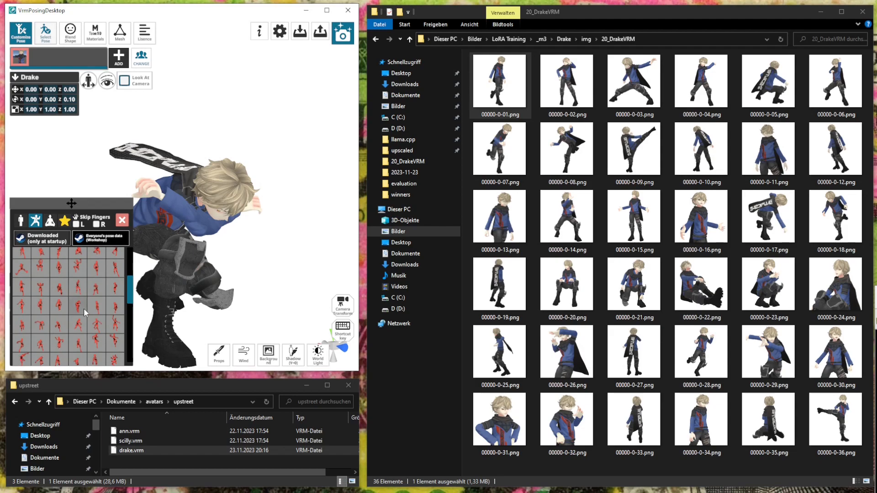
click(84, 308)
right_drag(225, 138, 247, 133)
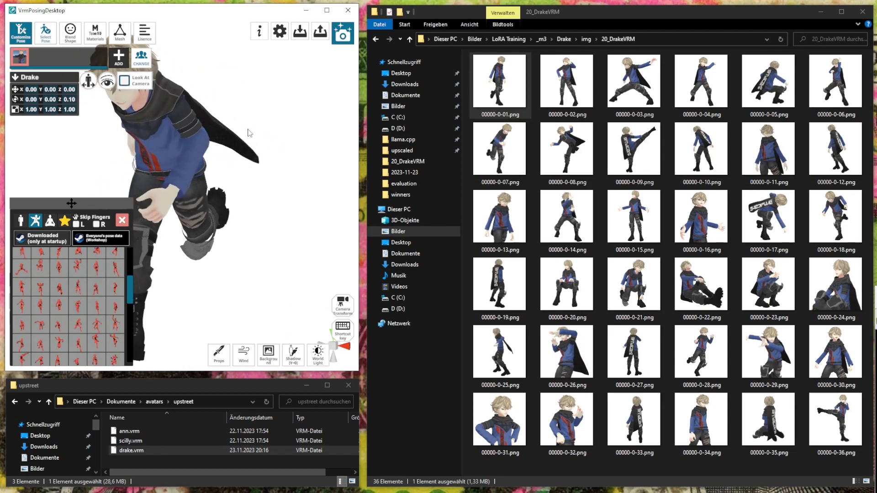
right_drag(250, 133, 258, 172)
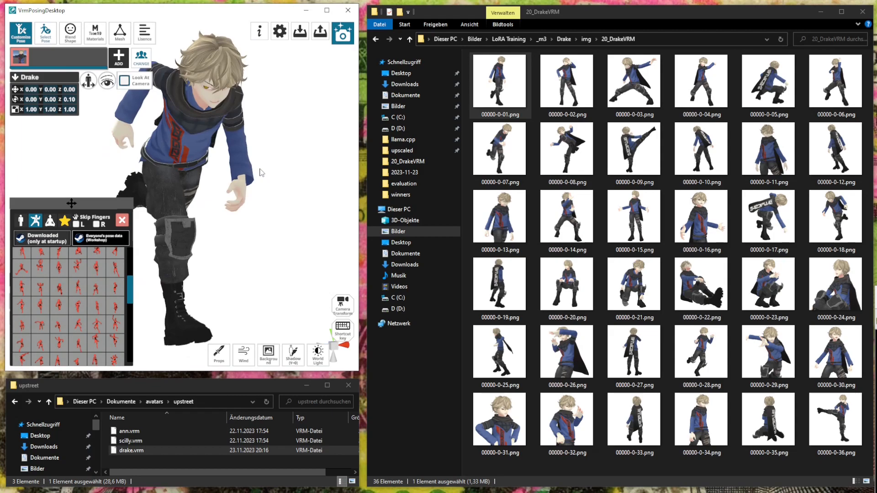
click(683, 218)
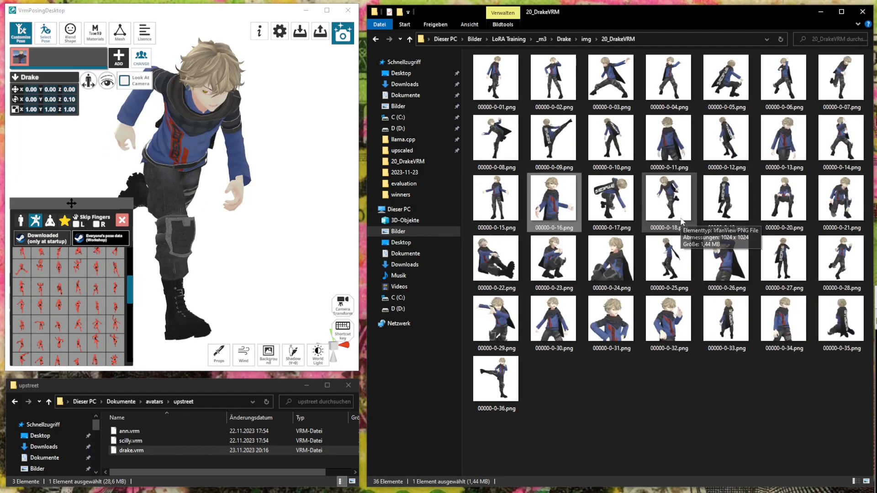
click(253, 183)
middle_drag(249, 180, 244, 181)
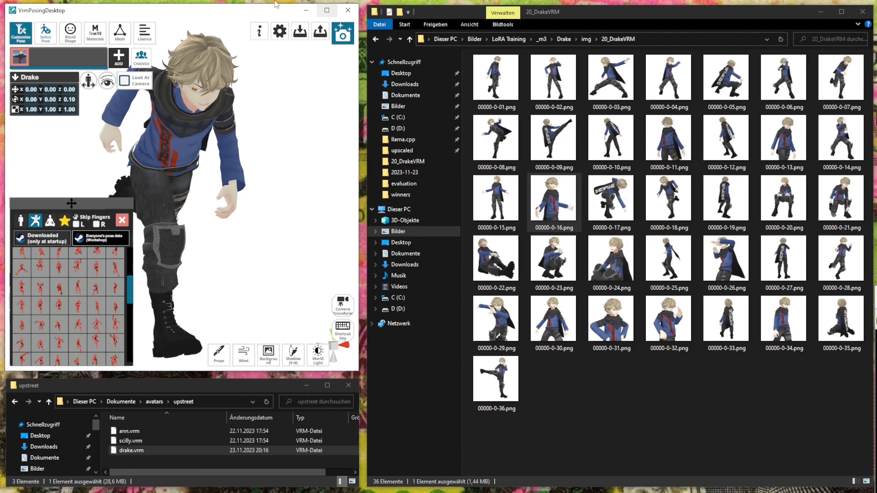
Open the avatar's mouth slightly by setting the aa and ih expressions to 0.25 each
click(73, 36)
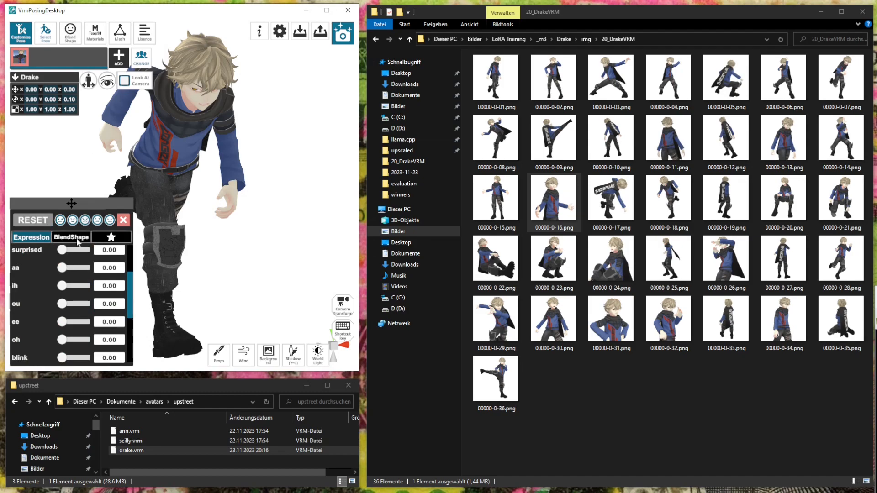
drag(67, 268, 72, 267)
drag(67, 287, 69, 268)
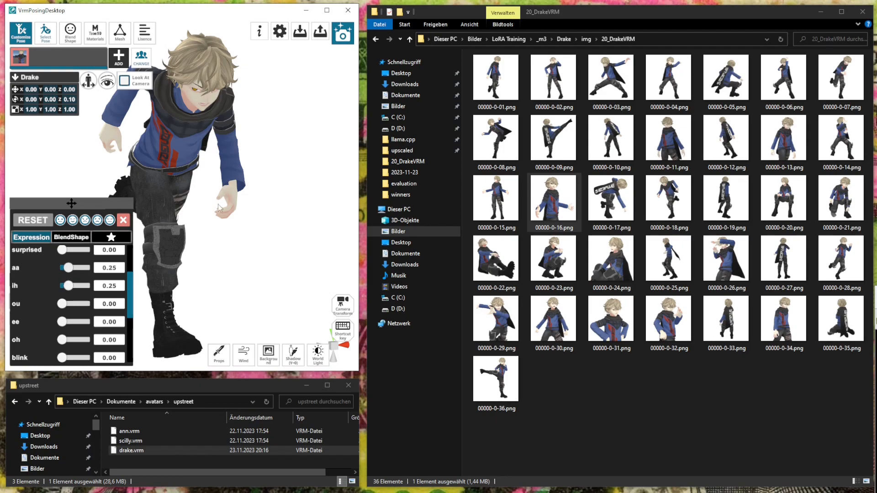
right_drag(259, 137, 259, 137)
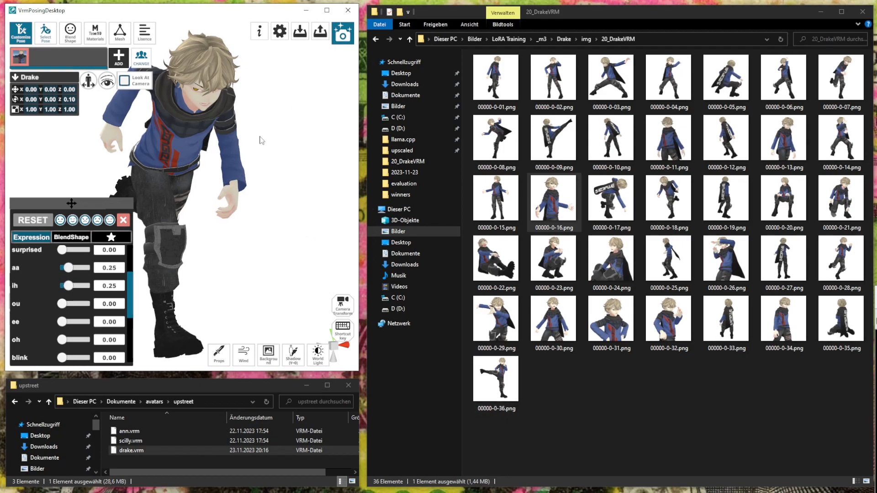
Export the running pose image as 00000-0-37.png into the 20_DrakeVRM folder without overwriting 00000-0-36.png
click(341, 39)
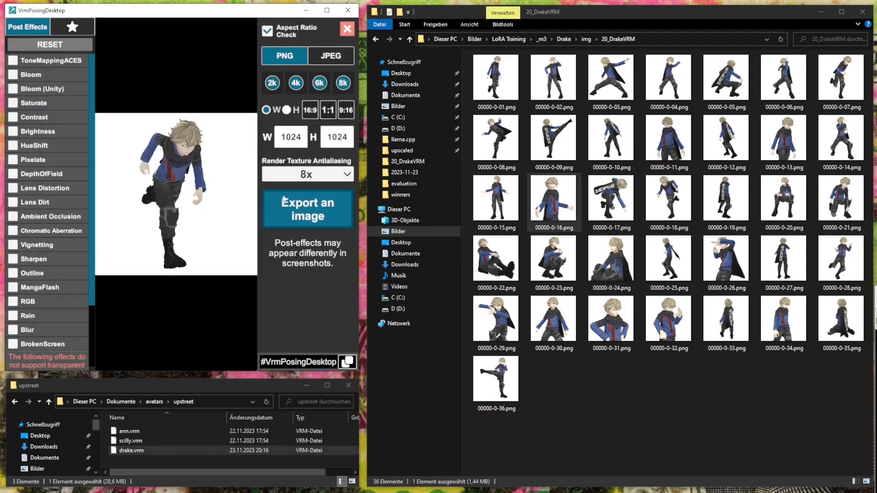
click(319, 204)
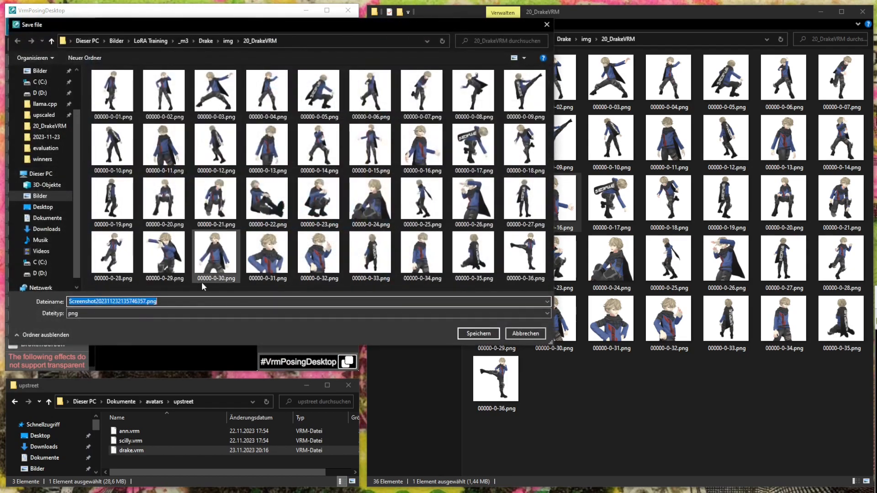
click(525, 254)
double_click(100, 301)
click(98, 302)
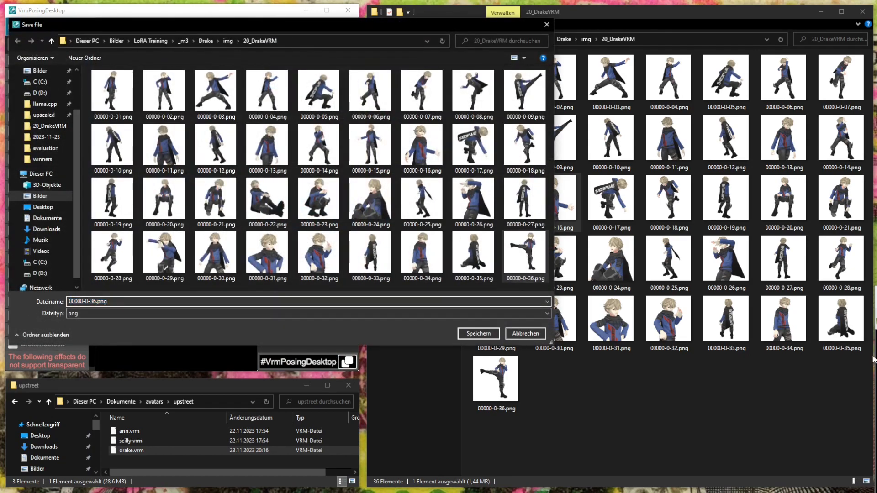
key(BackSpace)
text(7)
key(Return)
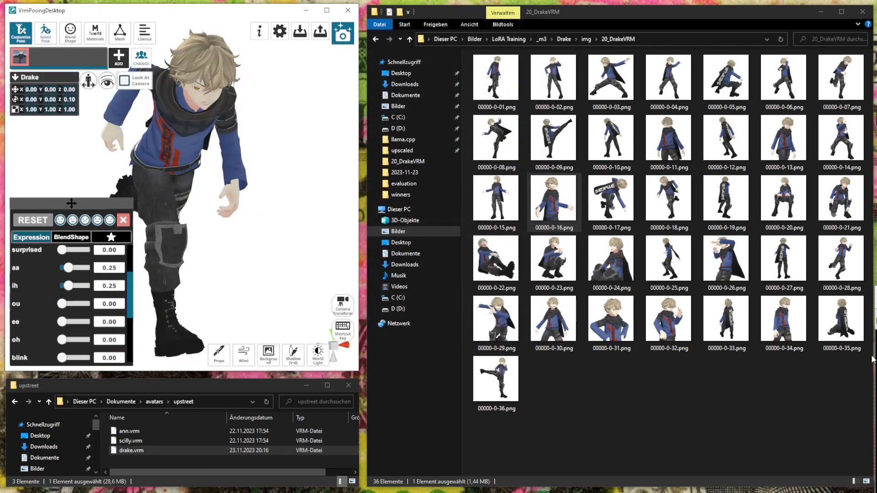
Try a leaping pose with bent knees and an outstretched palm, viewed from the side
click(51, 36)
scroll(92, 309, down, 3)
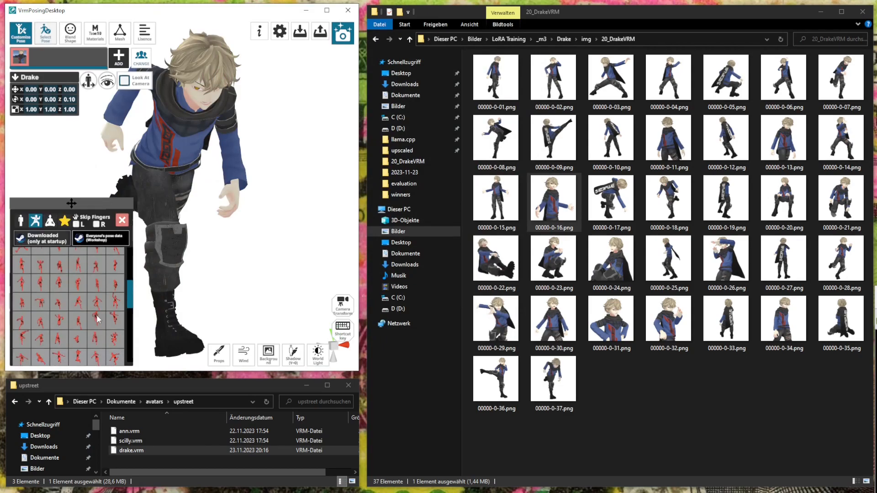
click(115, 312)
click(118, 312)
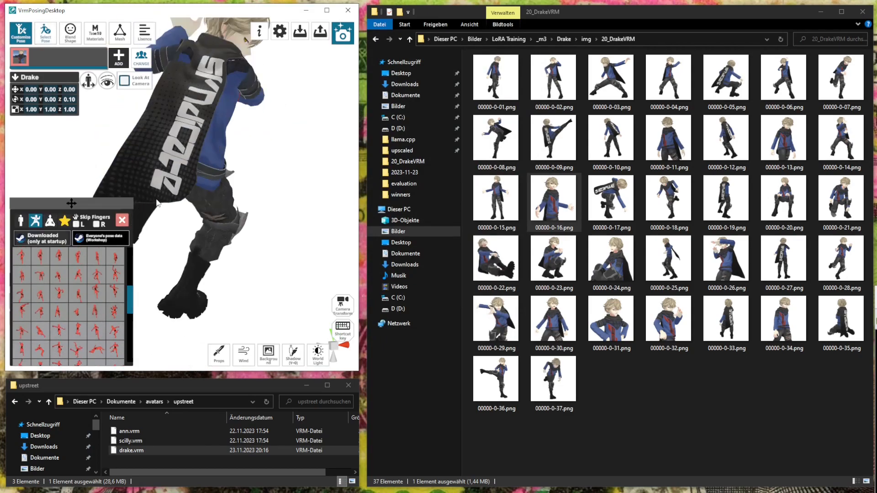
right_drag(205, 174, 149, 166)
middle_drag(149, 166, 163, 177)
scroll(92, 309, down, 3)
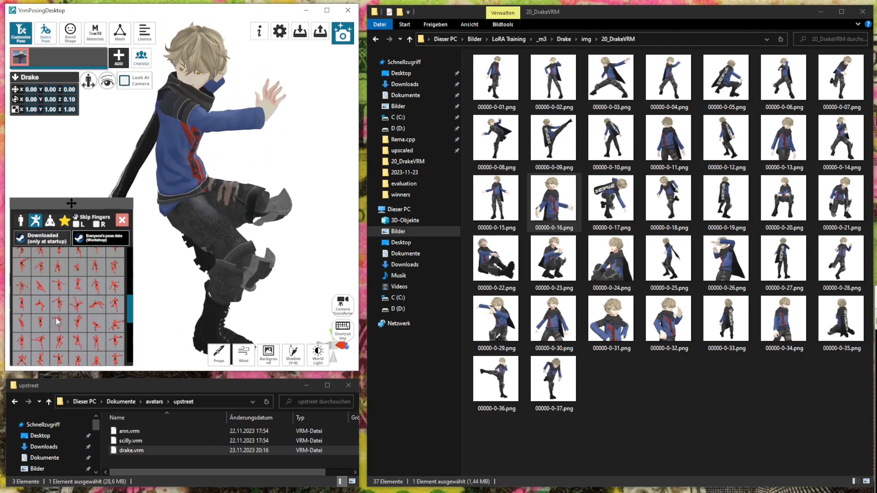
Try a high-kick pose on the avatar and turn the camera to face the raised foot
click(26, 300)
click(45, 349)
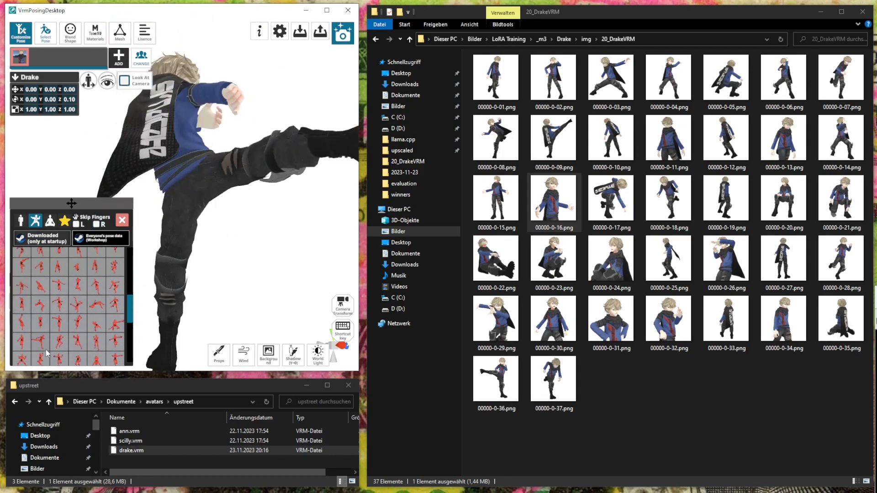
right_drag(198, 275, 247, 230)
middle_drag(247, 229, 220, 241)
scroll(104, 276, down, 2)
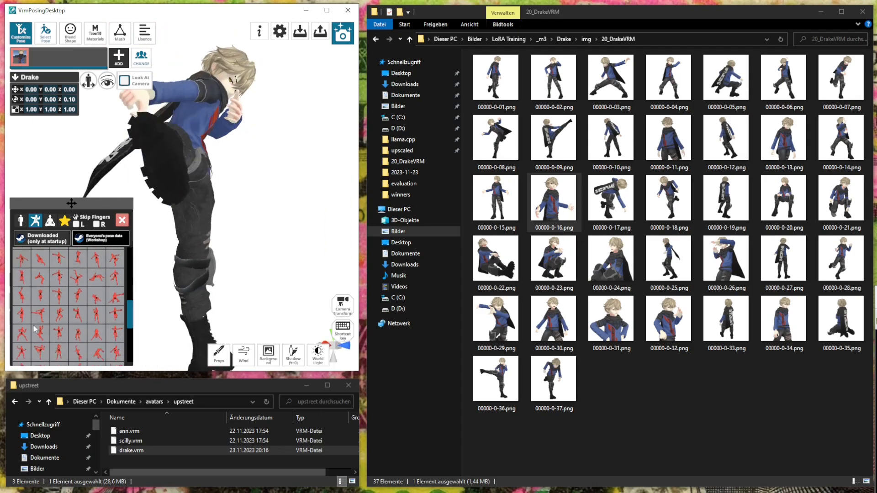
Apply the wide-stance fighting pose with one hand raised beside the head and view it from the front
click(24, 336)
right_drag(196, 236, 251, 206)
click(75, 40)
scroll(97, 165, down, 4)
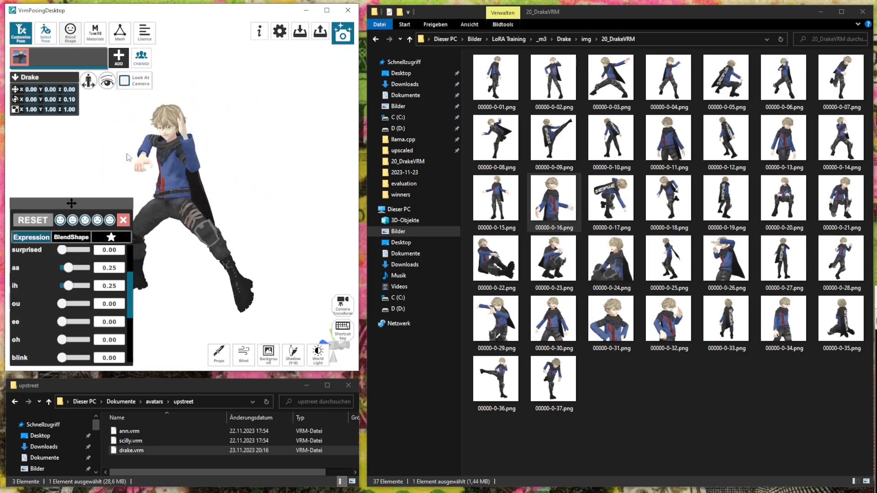
scroll(129, 159, down, 2)
Enable the eye gaze target and move it to the avatar's raised-hand side so the eyes look that way
click(107, 81)
drag(111, 161, 219, 152)
scroll(156, 103, up, 5)
scroll(161, 99, up, 2)
middle_drag(162, 100, 163, 116)
scroll(163, 125, down, 3)
right_drag(163, 130, 169, 165)
drag(194, 210, 214, 206)
scroll(158, 124, up, 3)
right_drag(157, 119, 193, 104)
scroll(196, 102, up, 4)
scroll(196, 117, down, 6)
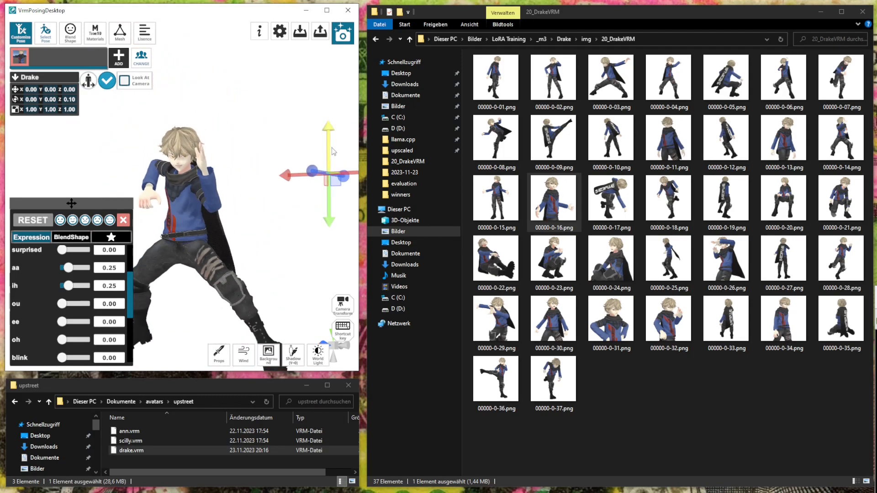
Frame the wide-stance pose closer from the front, with the face and raised hand clearly in view
scroll(237, 146, up, 4)
scroll(227, 144, up, 1)
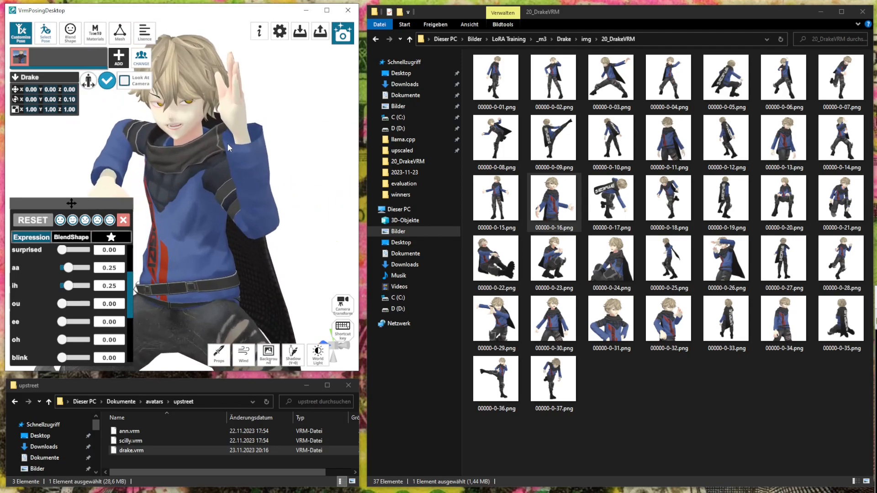
scroll(239, 187, down, 2)
right_drag(231, 193, 232, 187)
middle_drag(232, 187, 229, 183)
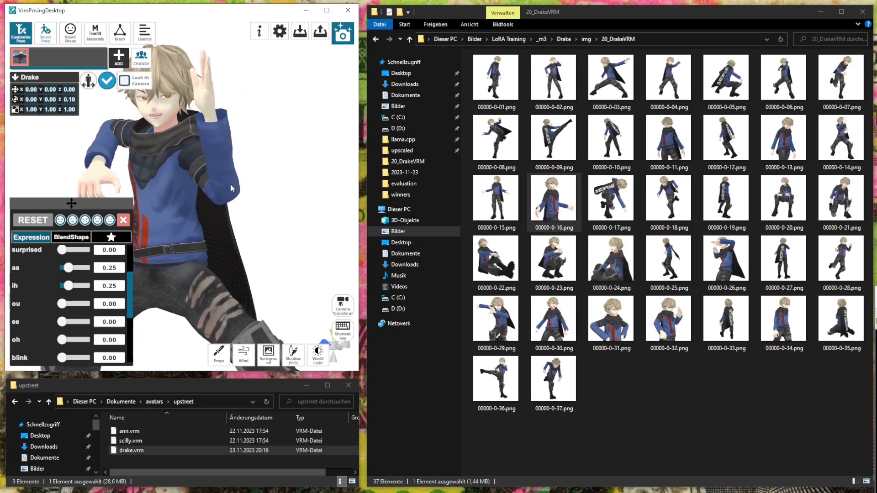
right_drag(231, 184, 232, 185)
middle_drag(233, 185, 233, 182)
right_drag(233, 182, 236, 183)
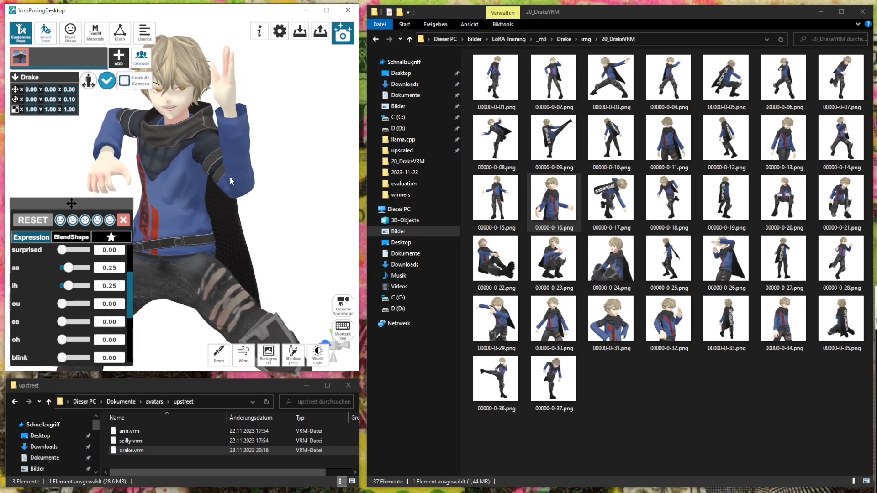
Set the aa expression to 0.23 and the ih expression to 0.55 for a slightly open mouth
click(71, 41)
click(72, 41)
drag(72, 290, 65, 268)
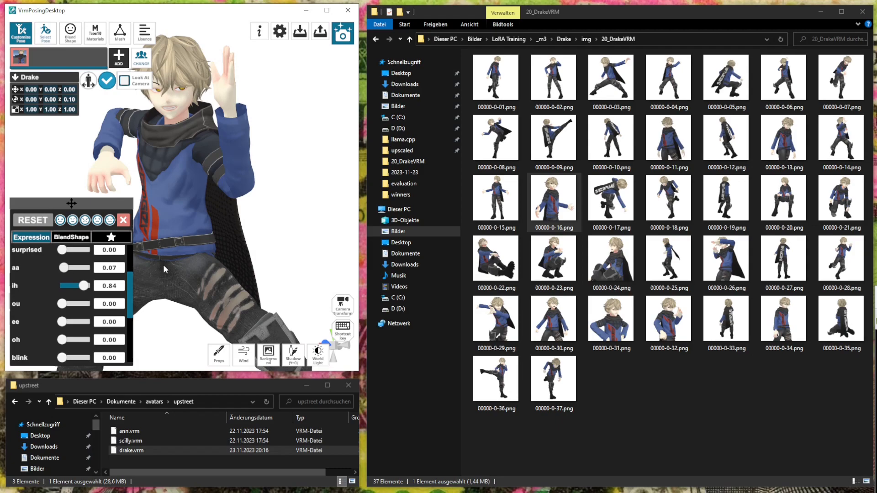
click(67, 267)
drag(87, 289, 77, 287)
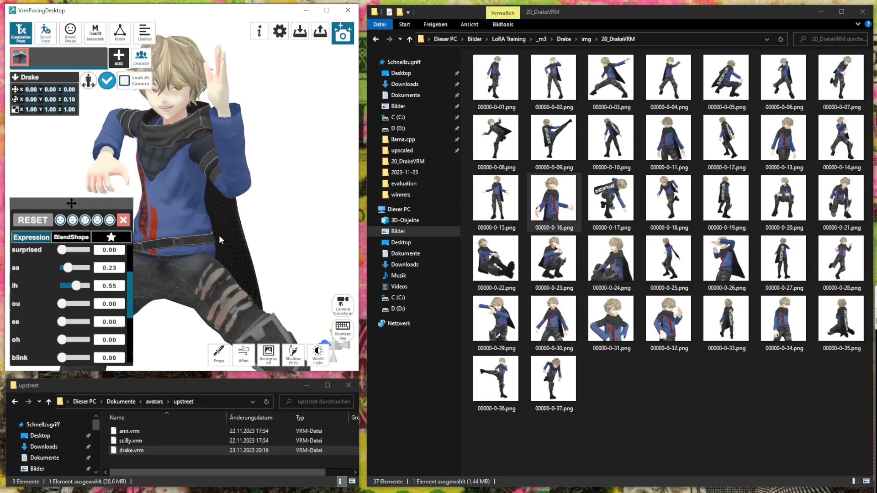
Export the wide-stance image as 00000-0-38.png into the 20_DrakeVRM folder without overwriting 00000-0-37.png
click(338, 39)
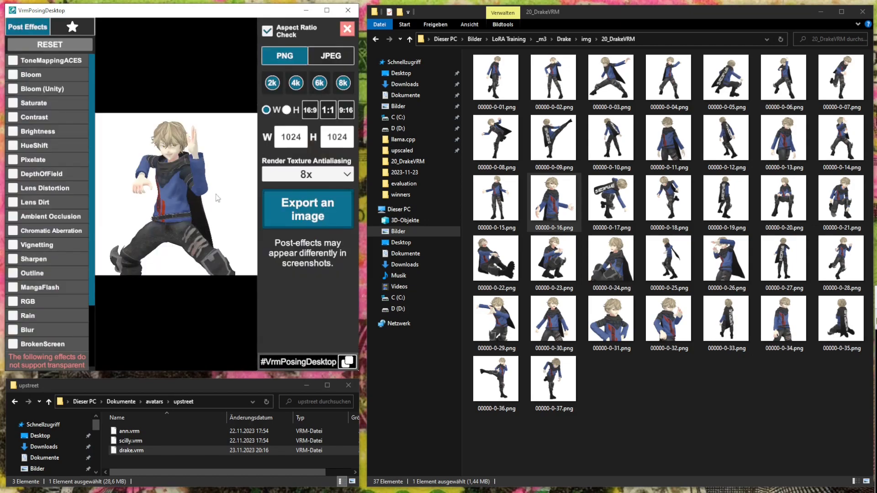
click(321, 215)
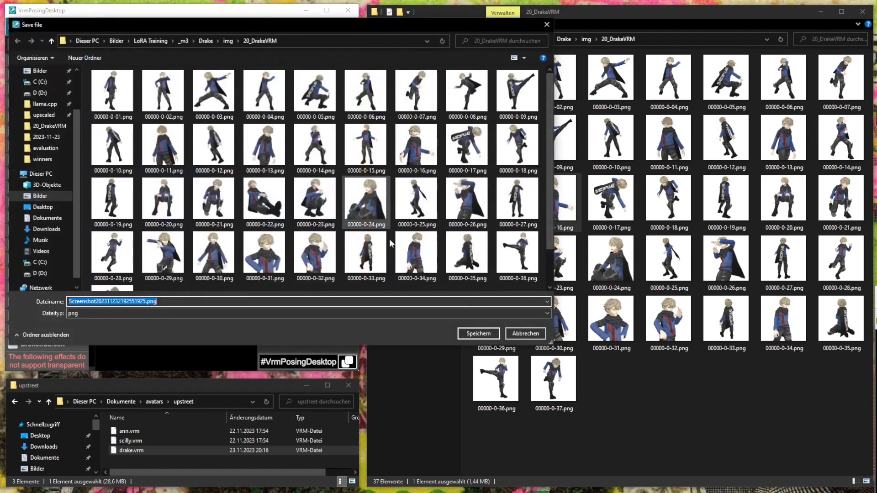
scroll(385, 224, down, 1)
click(112, 261)
click(92, 302)
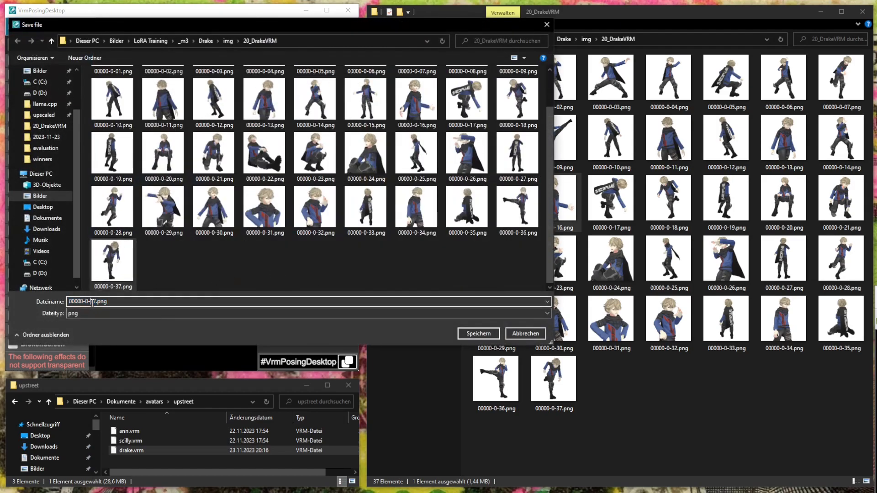
key(Delete)
text(8)
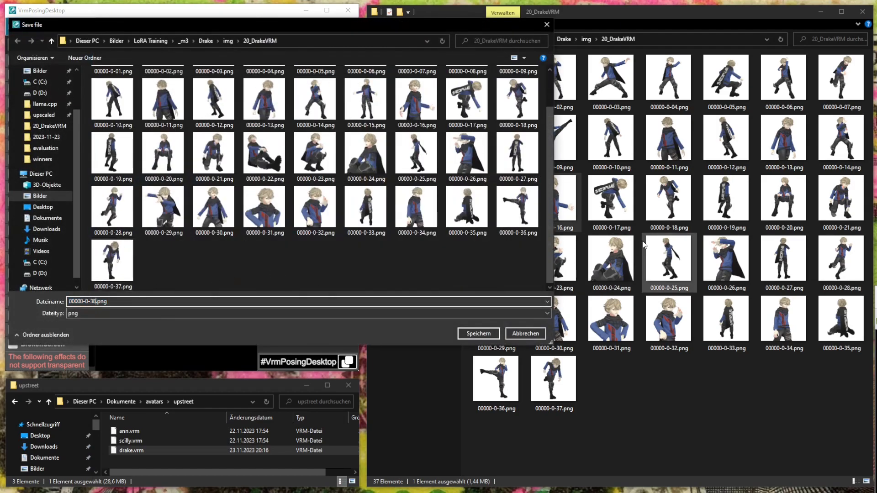
key(Return)
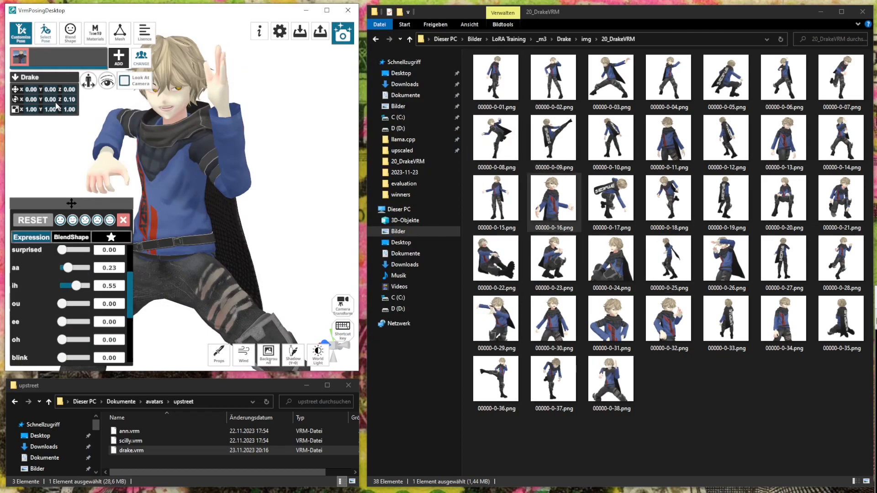
Try several action poses from the pose library on the avatar, inspecting each one from the front
click(46, 33)
scroll(72, 318, down, 2)
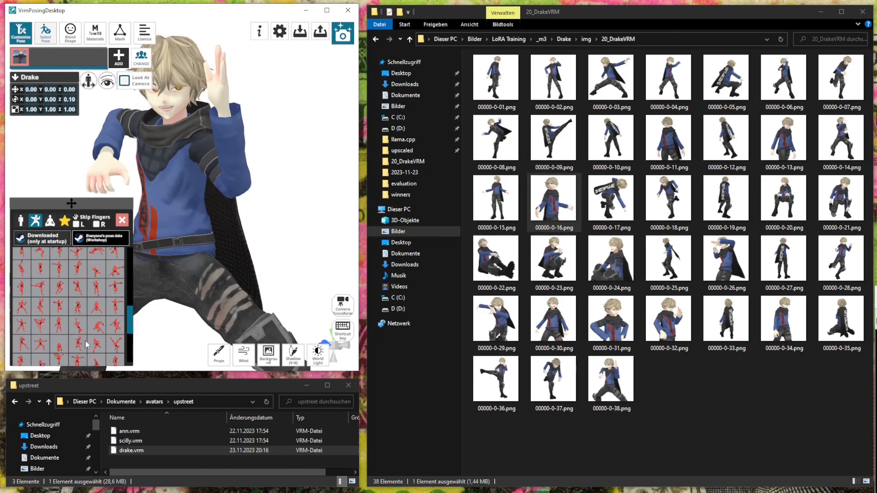
click(115, 332)
click(96, 347)
click(80, 348)
click(96, 347)
right_drag(219, 220, 253, 215)
middle_drag(254, 215, 255, 192)
scroll(253, 198, down, 2)
right_drag(253, 205, 229, 212)
scroll(104, 336, down, 2)
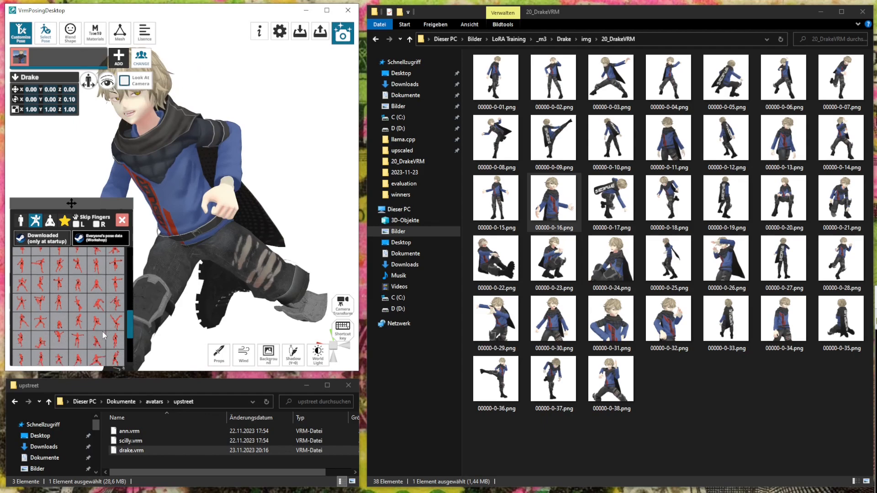
Try a forward-leaning pose and a standing pose with one hand raised in front of the face
click(102, 342)
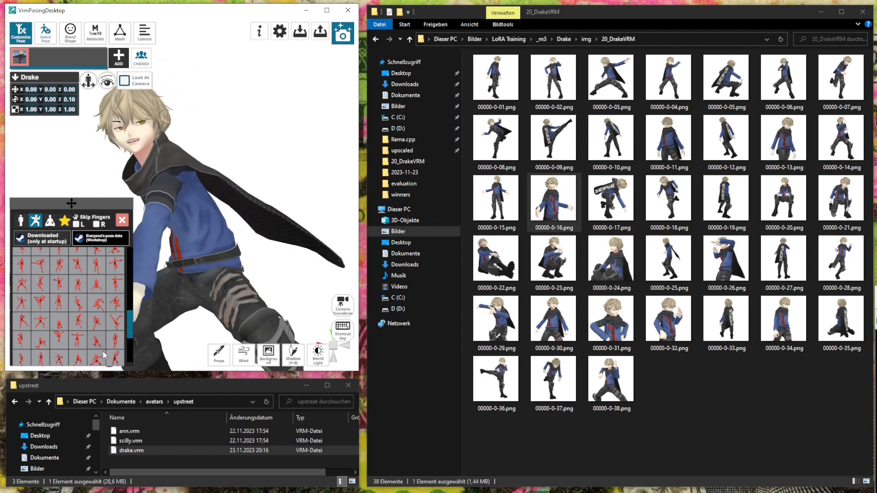
click(117, 342)
right_drag(228, 261, 230, 230)
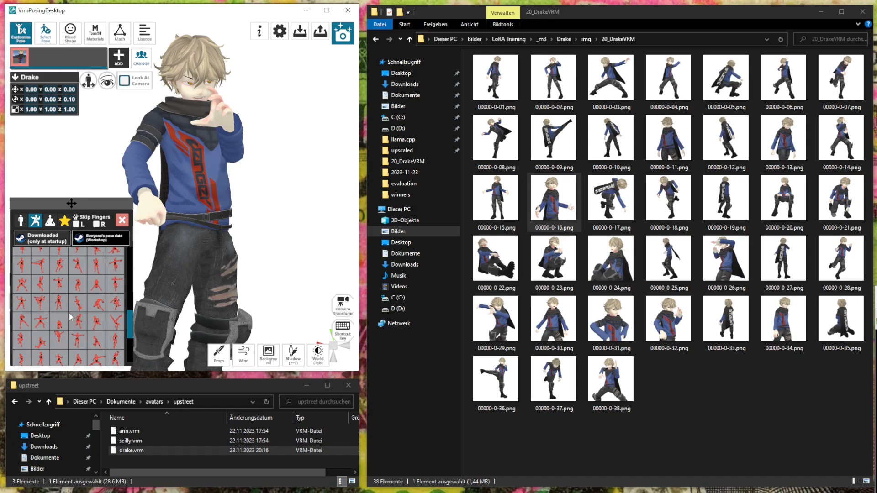
scroll(45, 338, down, 1)
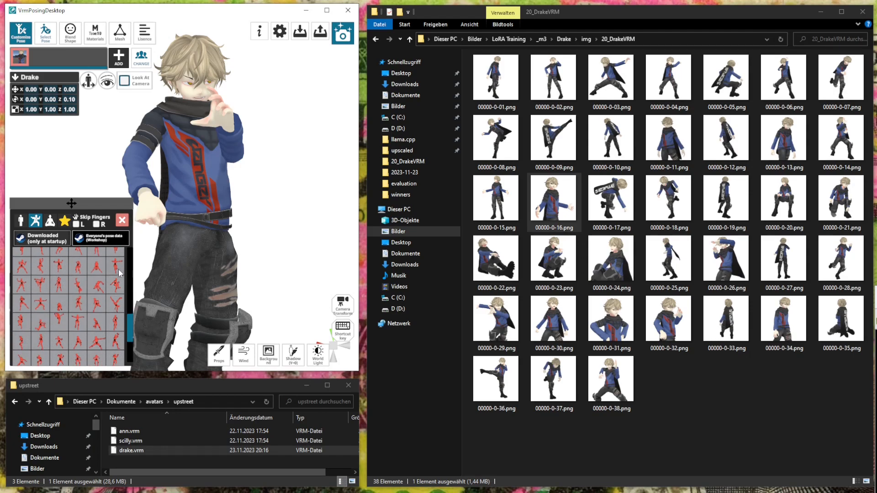
scroll(91, 310, down, 1)
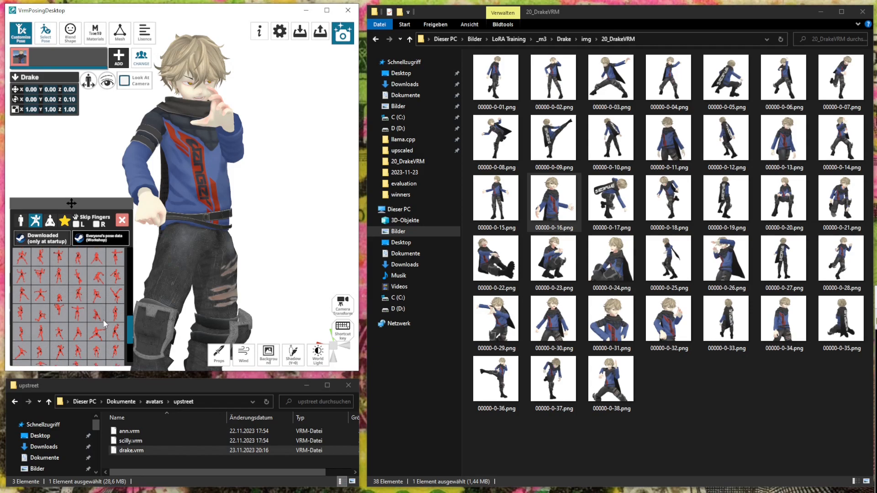
scroll(64, 329, down, 1)
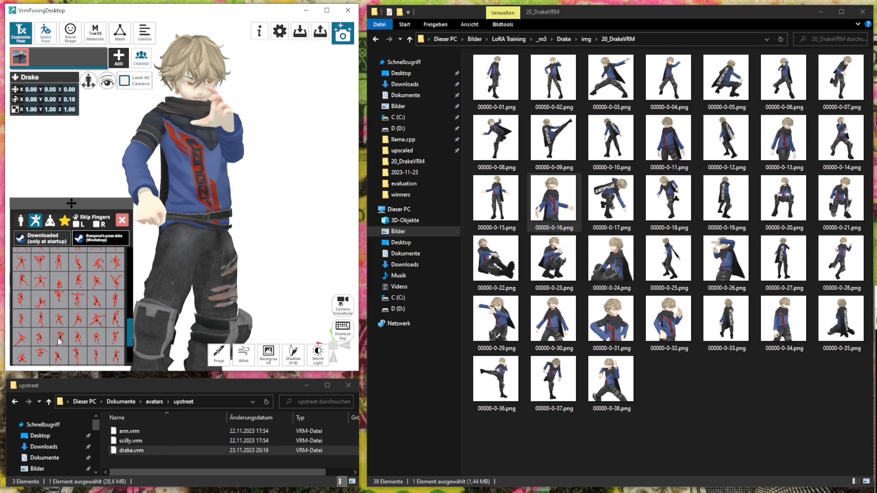
Try a crouching pose with outstretched arms and a leaping pose on the avatar
click(63, 337)
middle_drag(160, 284, 168, 205)
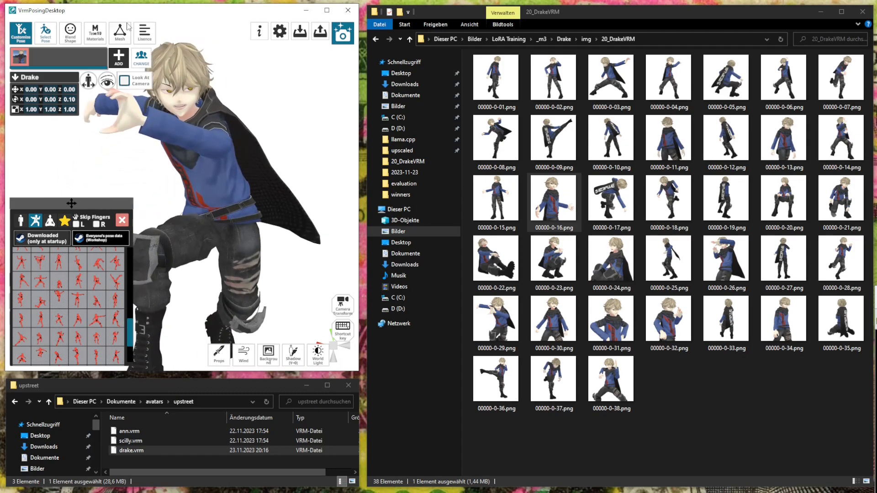
scroll(193, 199, down, 3)
right_drag(194, 199, 203, 198)
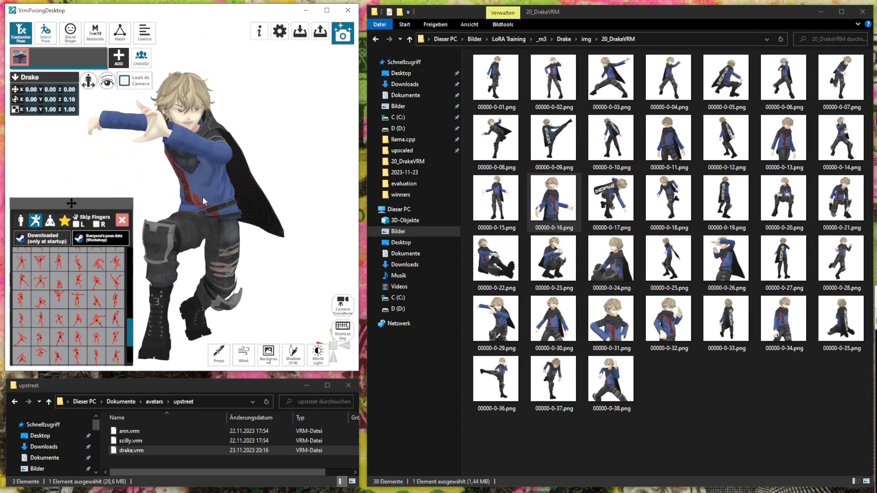
click(60, 306)
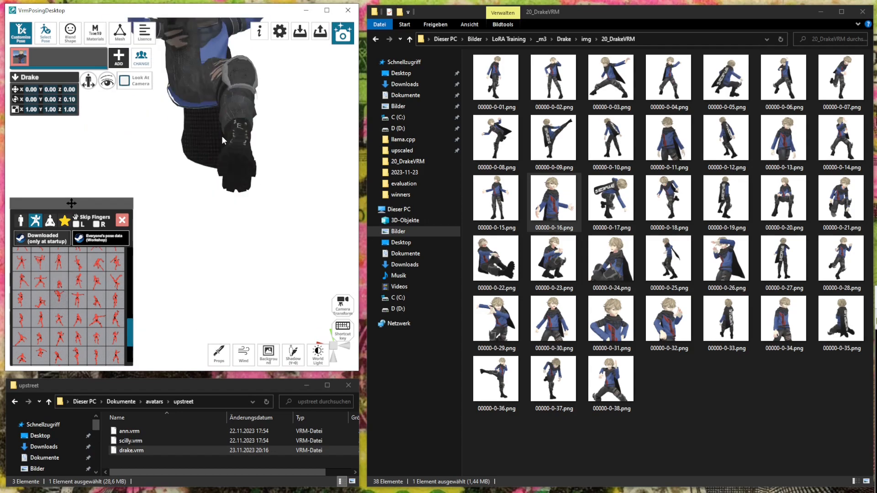
middle_drag(221, 136, 221, 190)
right_drag(221, 190, 197, 160)
Apply the low lunge pose with one hand reaching to the ground and rotate the avatar to Z 357.98
click(96, 268)
right_drag(173, 196, 271, 197)
click(88, 81)
drag(218, 319, 214, 302)
Apply the third preset facial expression in place of the aa and ih mouth settings and check the face up close
click(80, 42)
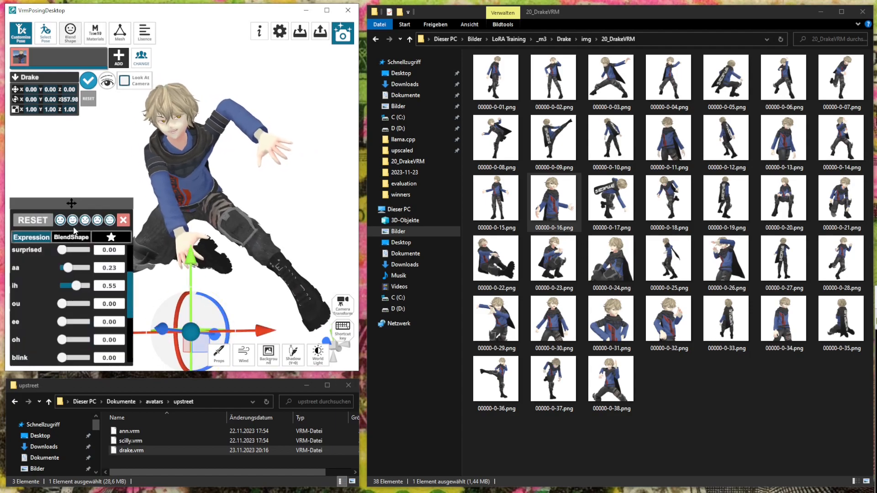
click(85, 220)
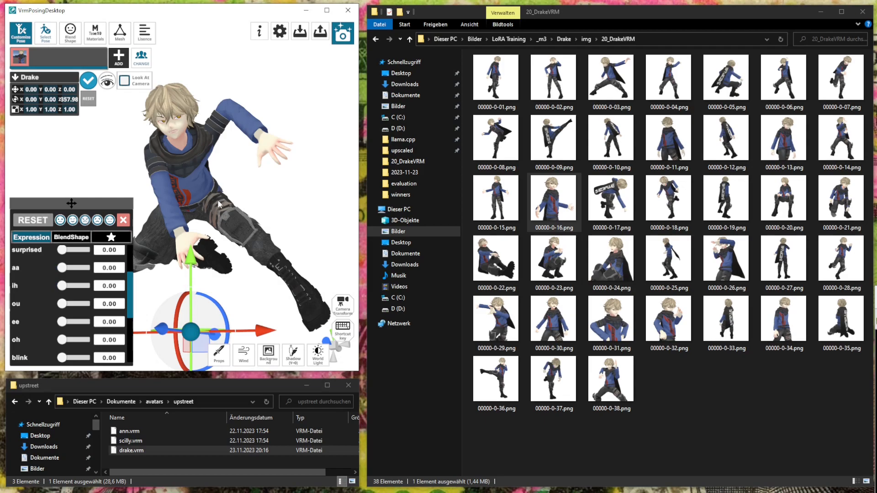
scroll(220, 204, up, 5)
scroll(220, 209, up, 5)
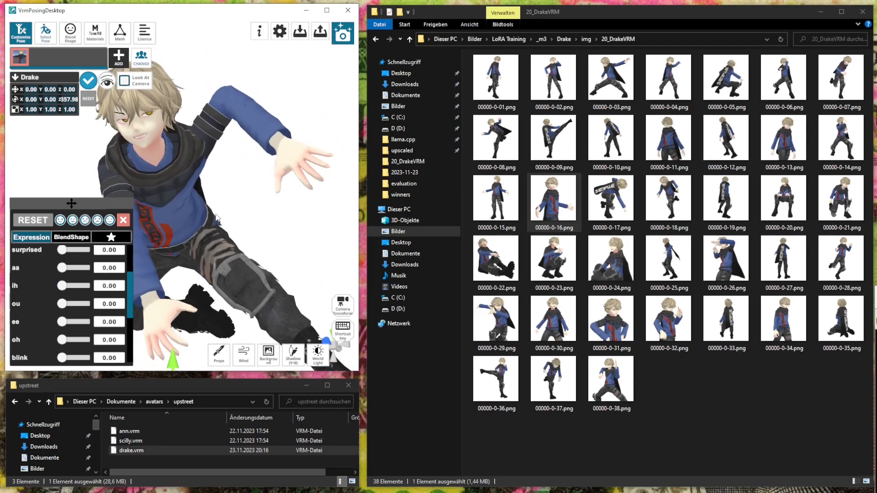
Rotate the lunging avatar about its Z axis to 354.20
scroll(217, 218, down, 8)
drag(190, 307, 195, 311)
scroll(223, 266, down, 2)
right_drag(231, 257, 230, 268)
right_drag(241, 170, 249, 172)
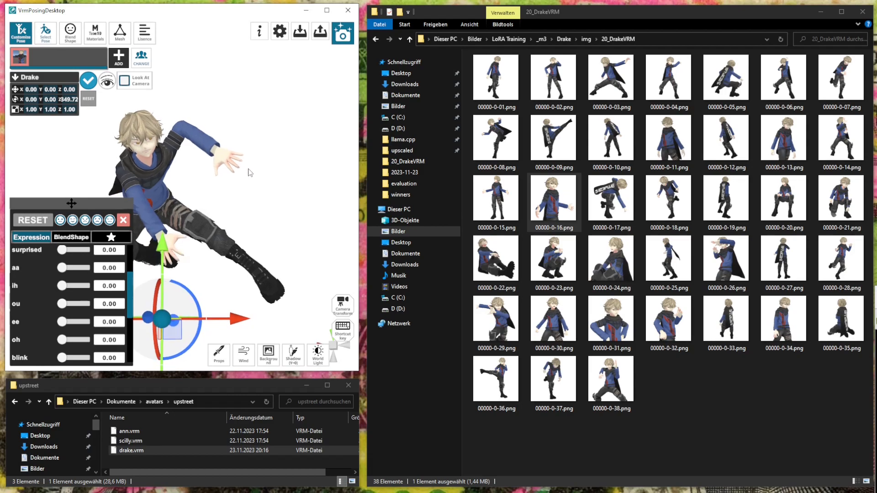
drag(181, 284, 190, 292)
right_drag(263, 260, 235, 269)
scroll(234, 271, up, 3)
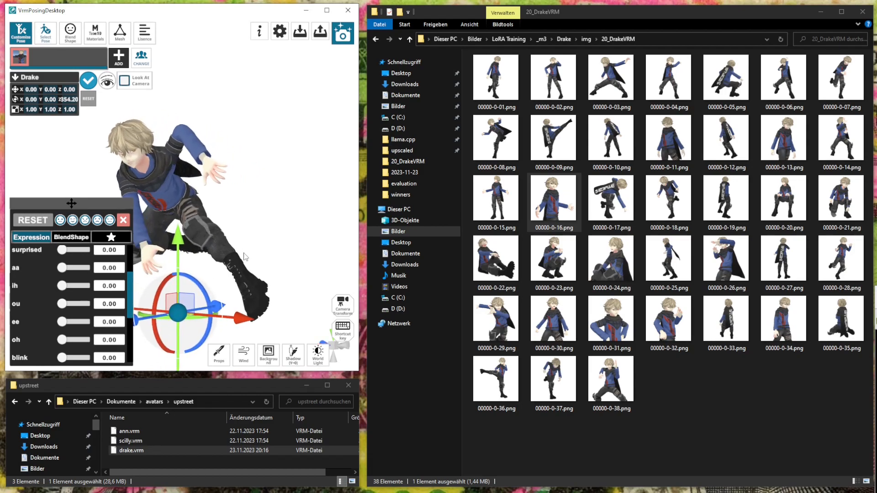
scroll(254, 244, up, 2)
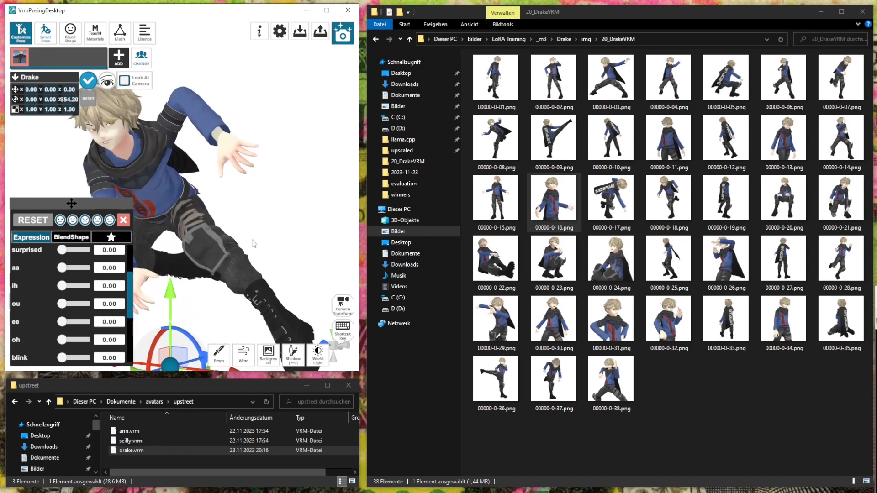
Try framing the whole low lunge pose in the 1024 x 1024 image export preview, and leave it without exporting
click(347, 42)
right_drag(217, 289, 231, 295)
scroll(195, 241, up, 1)
middle_drag(195, 241, 192, 235)
scroll(191, 235, down, 1)
right_drag(192, 235, 217, 251)
scroll(201, 244, up, 1)
scroll(205, 244, down, 1)
scroll(206, 251, up, 1)
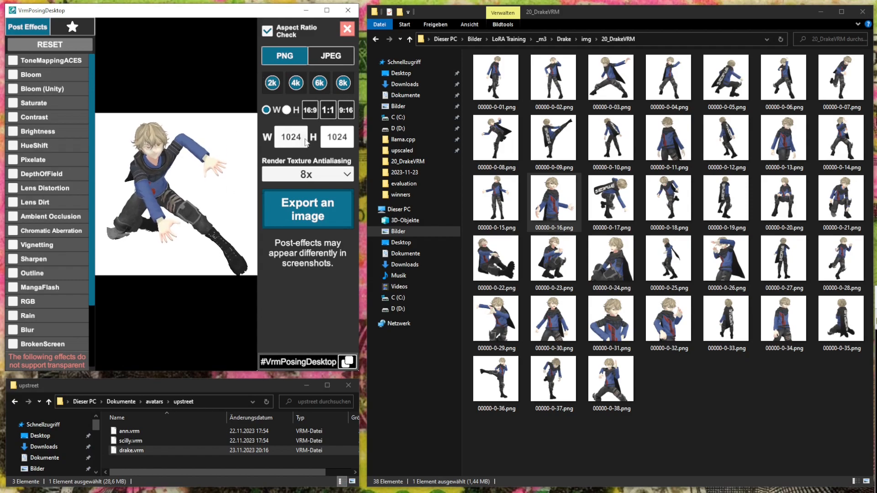
right_drag(197, 246, 225, 241)
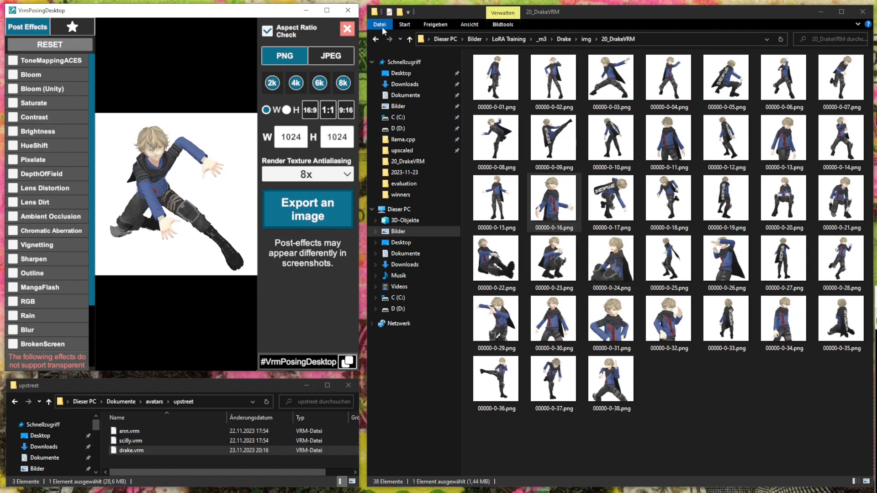
click(347, 30)
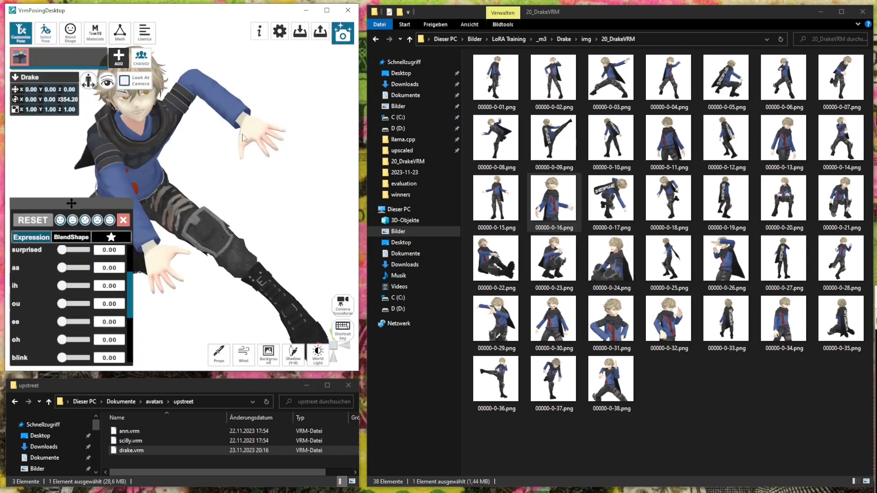
Replace the low lunge with other action poses on trial, including one with a raised leg and an outstretched arm
click(71, 40)
click(71, 40)
click(46, 33)
scroll(50, 320, down, 3)
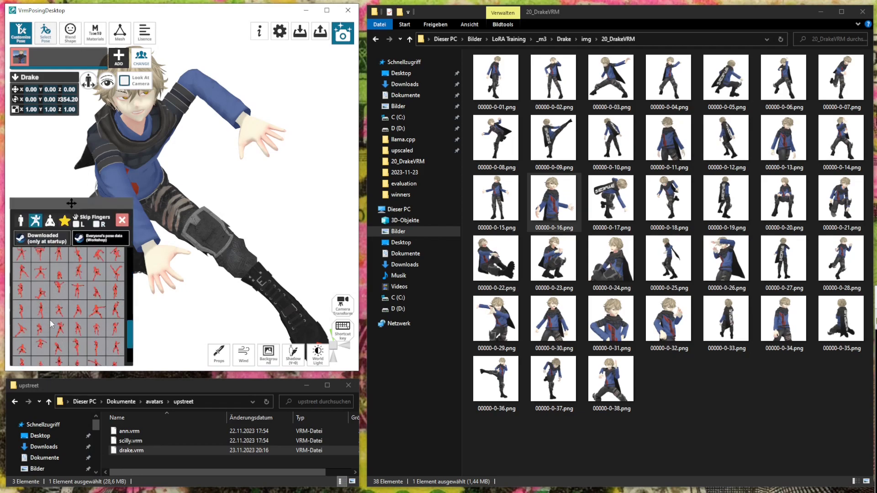
click(21, 304)
right_drag(194, 203, 219, 178)
scroll(86, 274, down, 1)
click(85, 271)
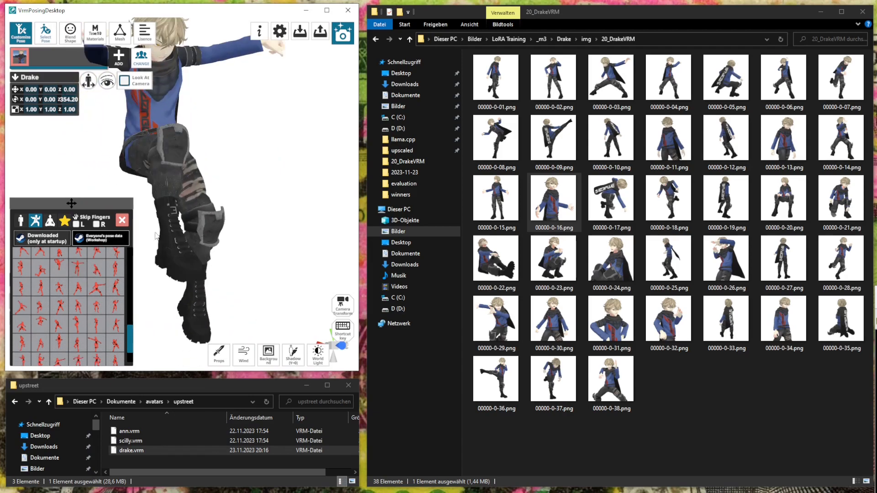
Try a pose with one arm thrust forward and frame the upper body closer
click(117, 277)
right_drag(231, 243, 210, 237)
scroll(221, 173, up, 3)
middle_drag(221, 172, 218, 192)
right_drag(218, 192, 224, 184)
middle_drag(224, 184, 231, 187)
scroll(99, 311, down, 1)
click(117, 302)
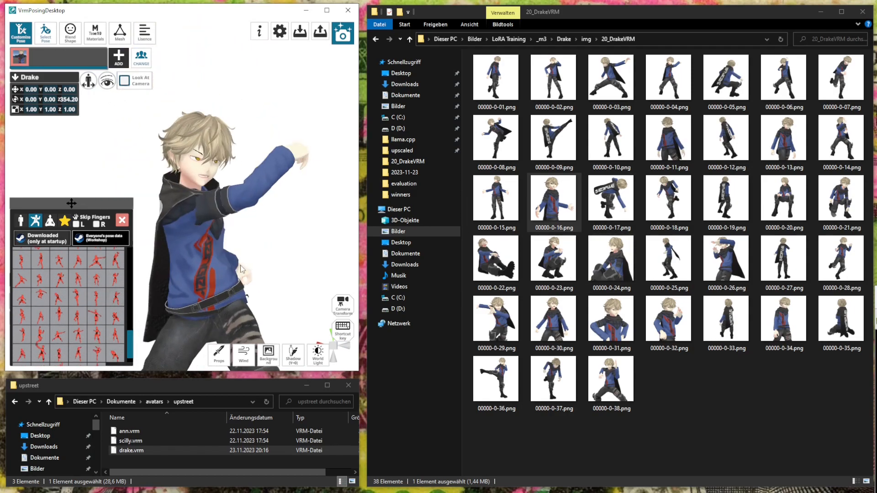
Try further library poses, including one arm stretched overhead and both hands pointing to the side
click(117, 339)
click(44, 331)
click(109, 347)
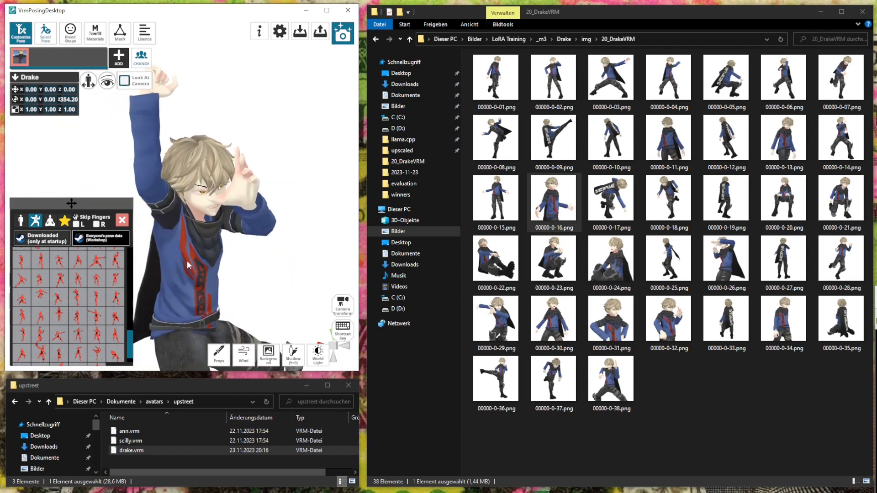
click(24, 337)
click(54, 326)
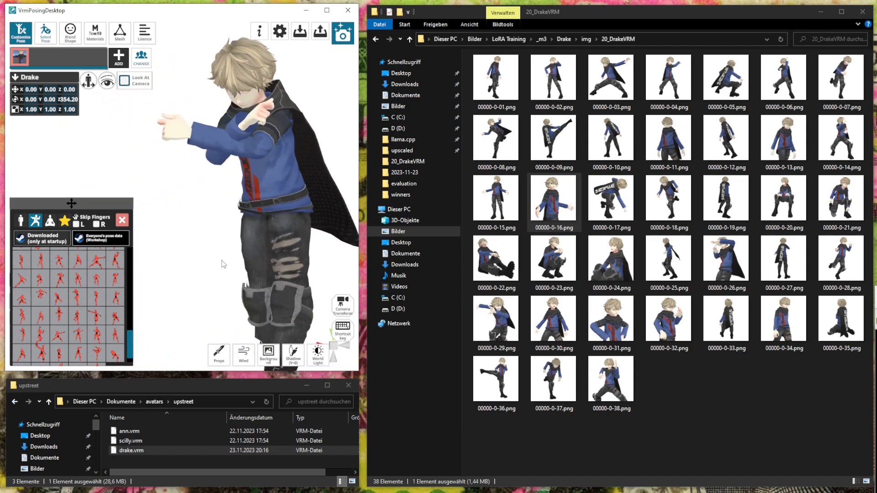
Apply the running pose with one hand raised beside the head from the last row of the pose library
scroll(80, 334, down, 2)
click(60, 354)
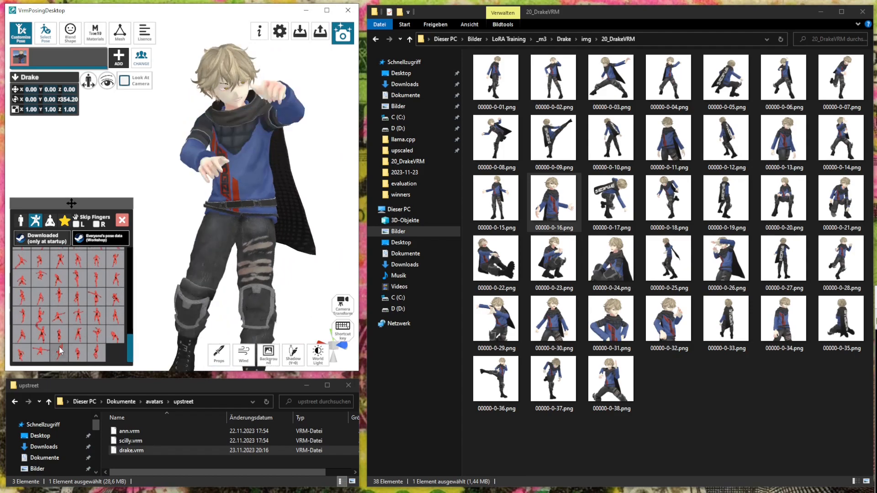
click(81, 354)
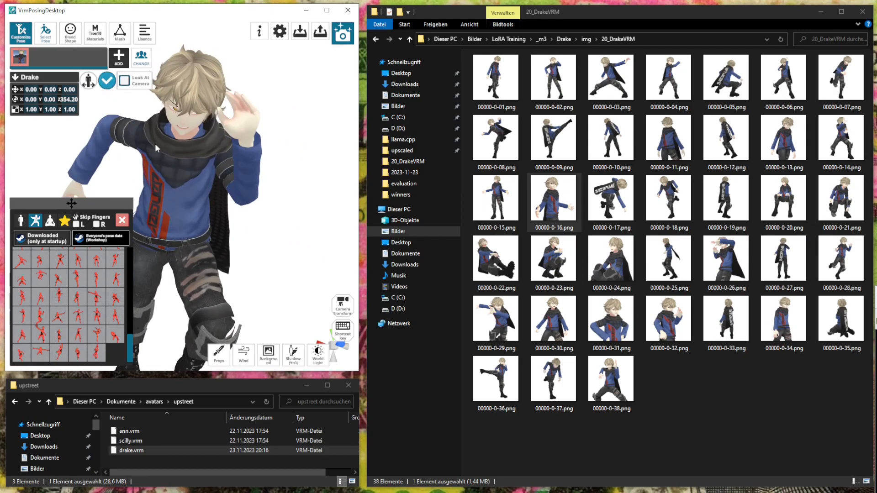
Switch off body bone editing and lower the gaze target of the running pose to about knee height
scroll(264, 251, down, 5)
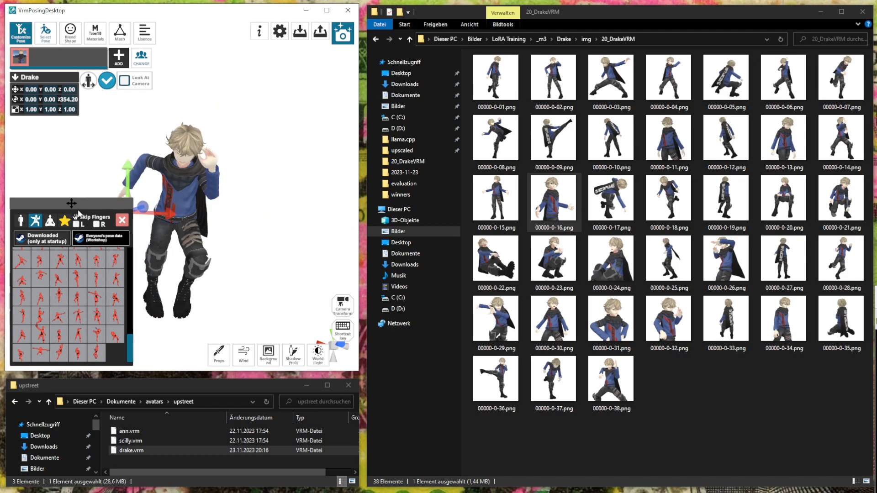
scroll(205, 158, up, 5)
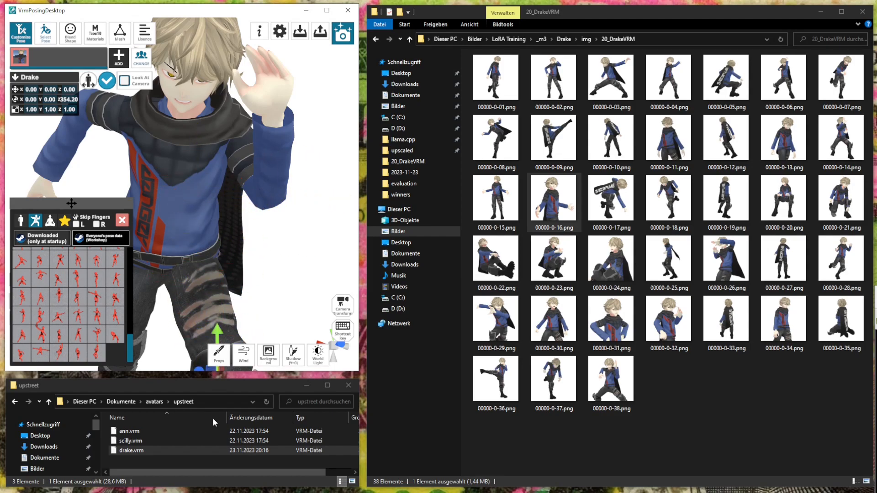
scroll(208, 251, down, 2)
scroll(206, 250, down, 2)
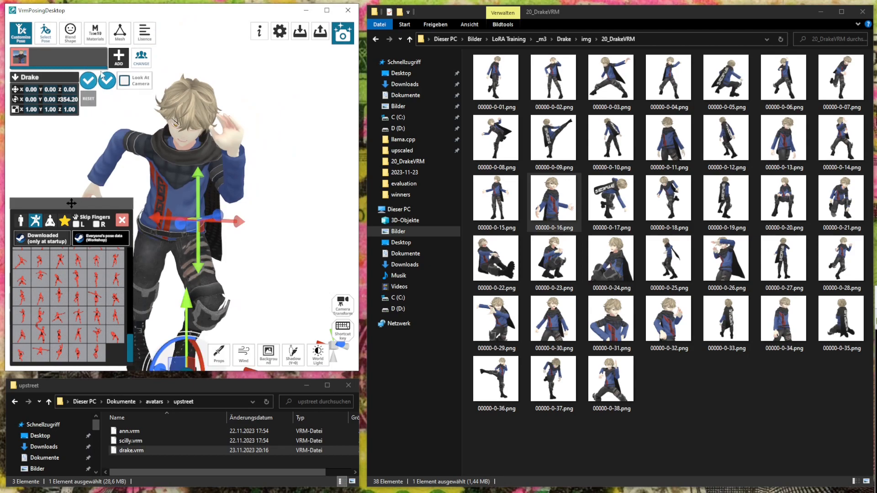
click(88, 87)
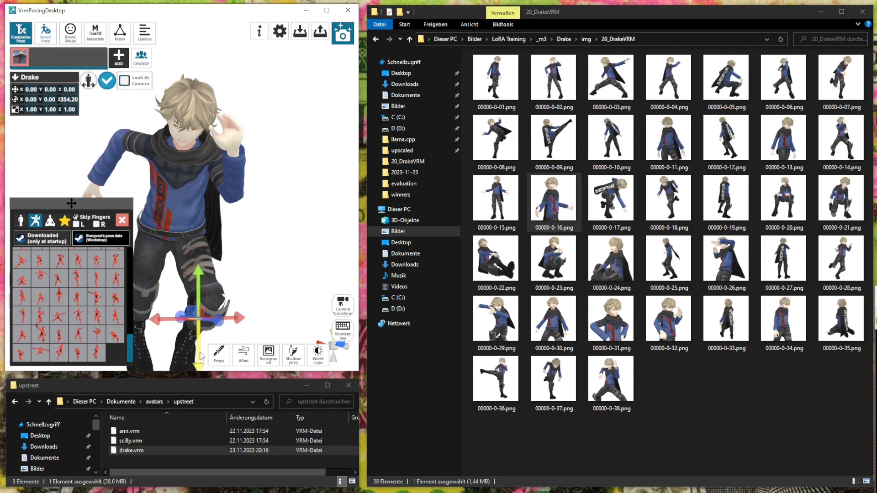
scroll(217, 123, up, 5)
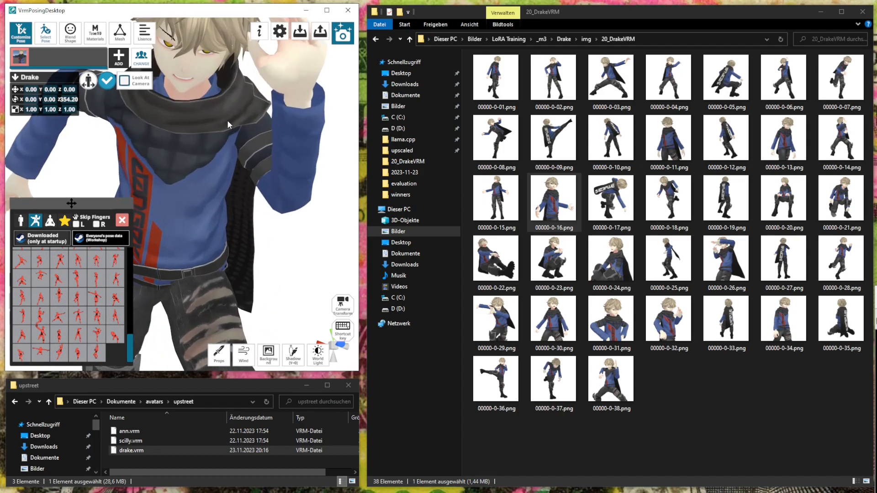
scroll(226, 119, down, 5)
click(214, 70)
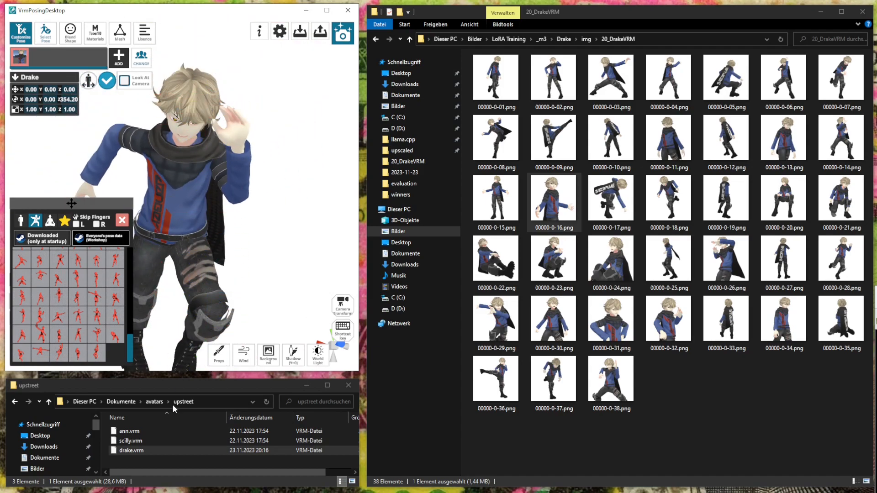
Raise the gaze target to about waist height in front of the running avatar
scroll(176, 206, down, 5)
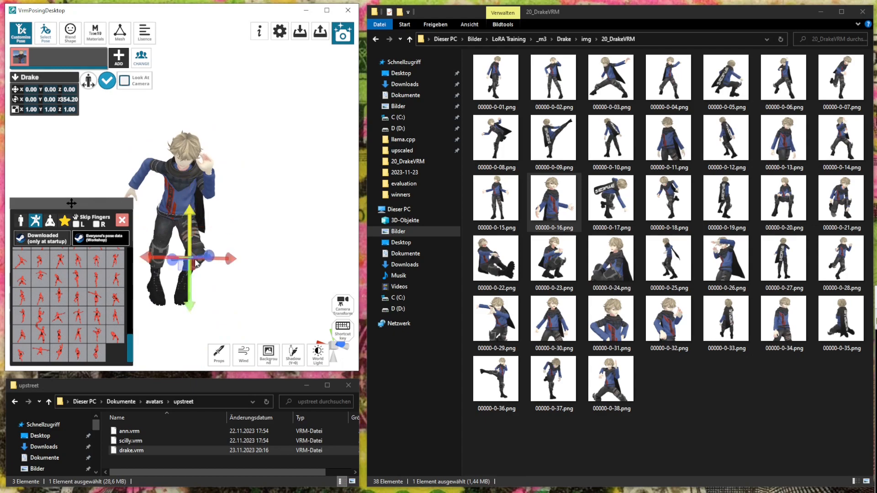
scroll(203, 146, up, 5)
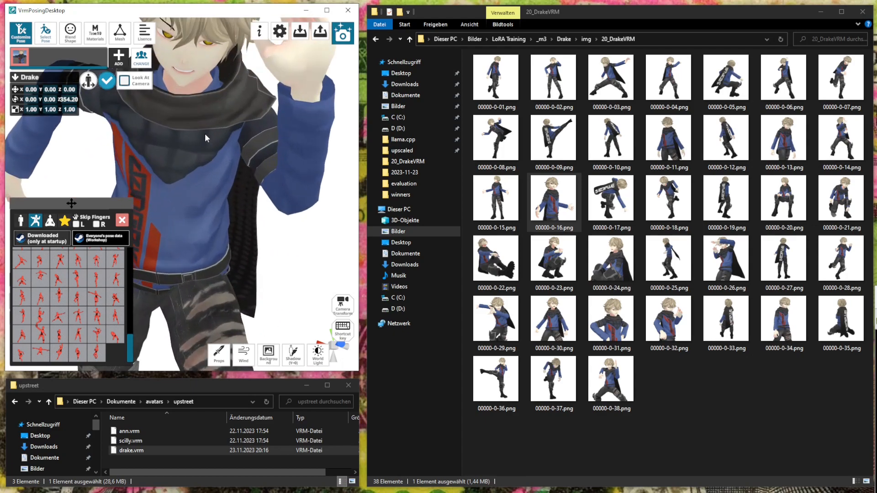
scroll(204, 133, down, 5)
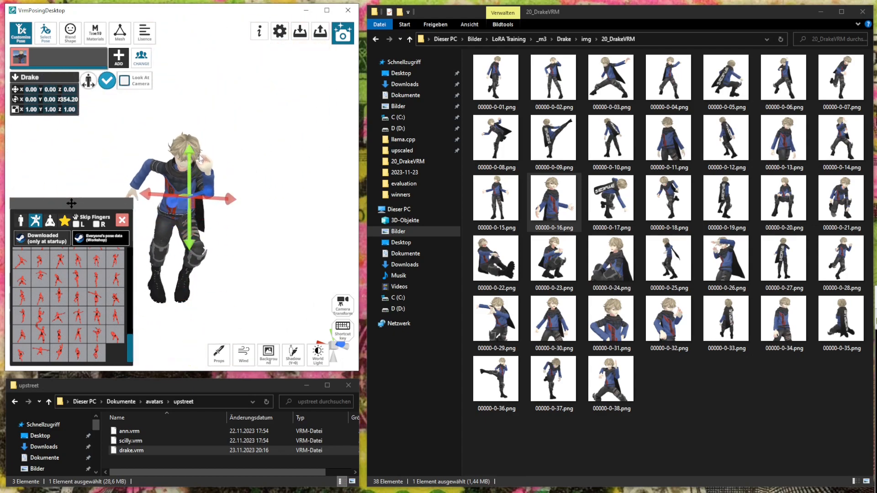
scroll(196, 149, up, 5)
scroll(194, 144, down, 2)
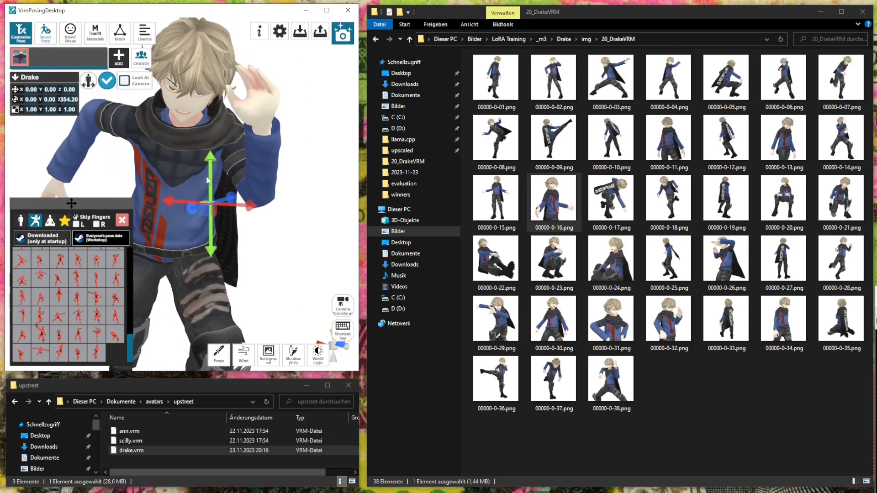
scroll(232, 135, down, 2)
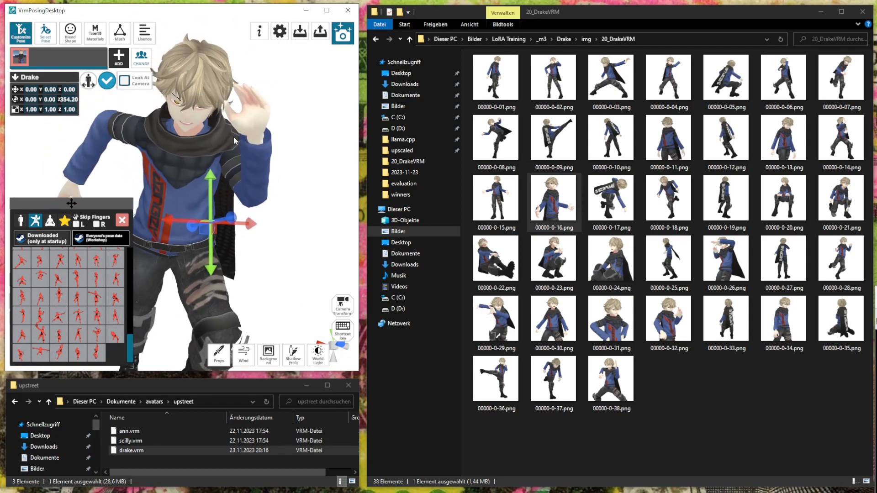
Check the running pose in the square export preview, then finish gaze editing and readjust the camera framing
click(348, 42)
right_drag(176, 184, 186, 181)
scroll(174, 188, up, 2)
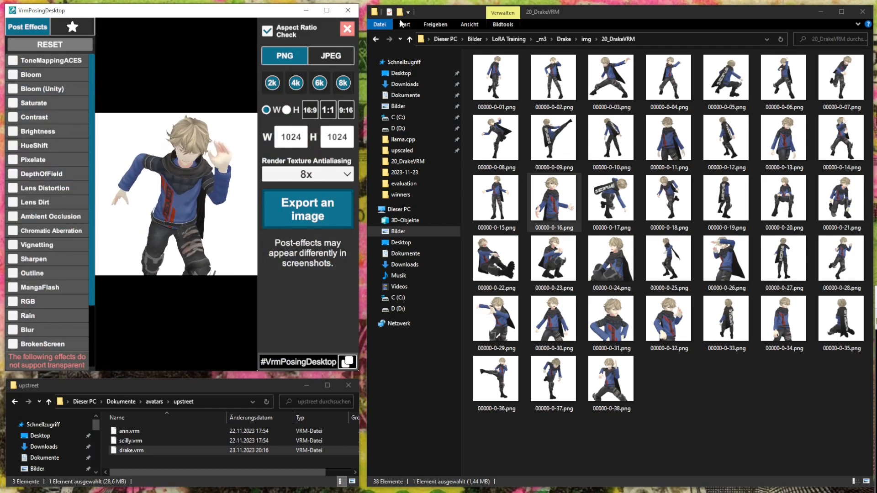
click(347, 29)
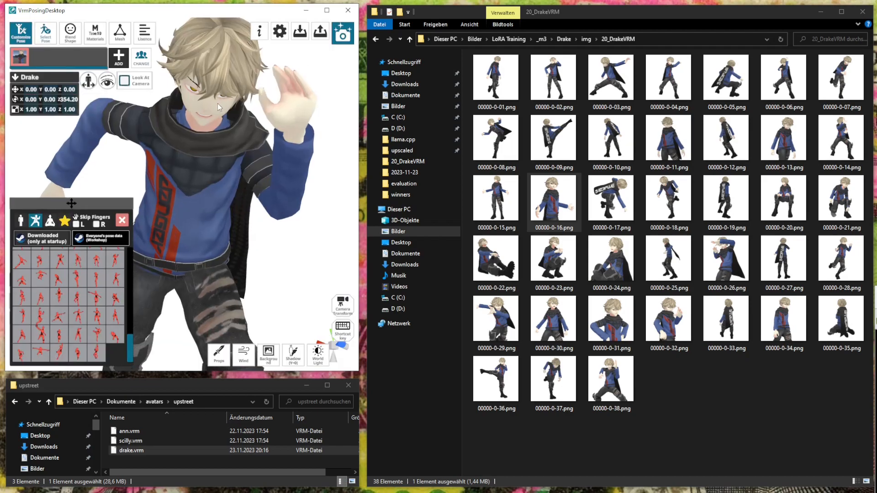
mouse_move(217, 103)
right_down()
mouse_move(210, 111)
mouse_move(215, 106)
right_up()
scroll(216, 97, down, 2)
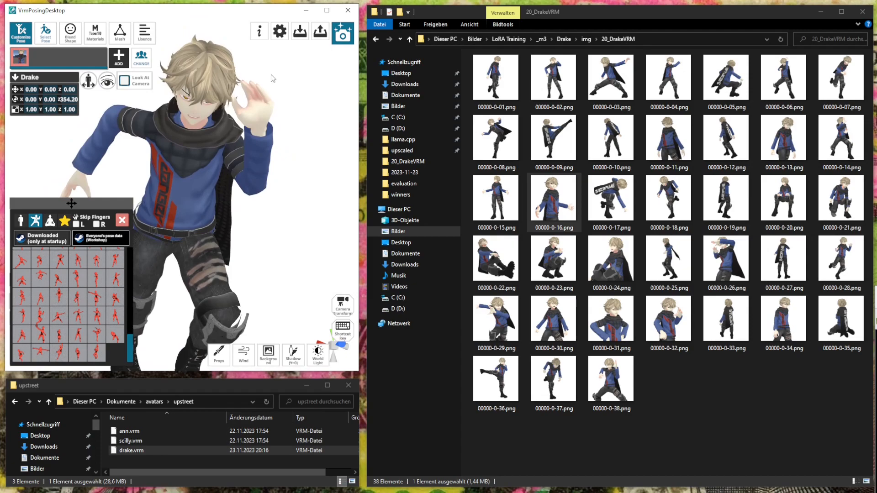
Export the running pose with the raised hand as 00000-0-39.png at 1024 × 1024
click(343, 35)
click(316, 212)
click(151, 281)
click(94, 301)
click(94, 302)
key(Delete)
text(9)
key(Return)
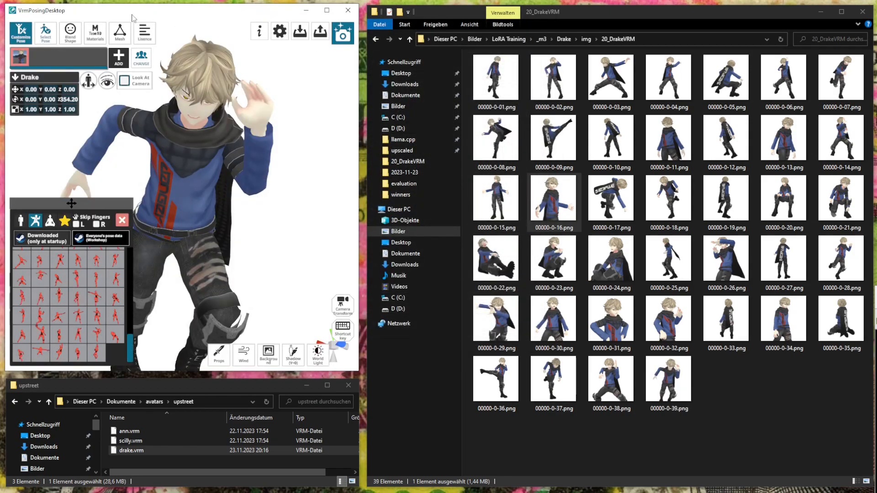
Try poses from the sitting category, including a seated one with a raised arm and a kneeling one with hands at the face
click(47, 35)
click(47, 35)
scroll(64, 325, down, 2)
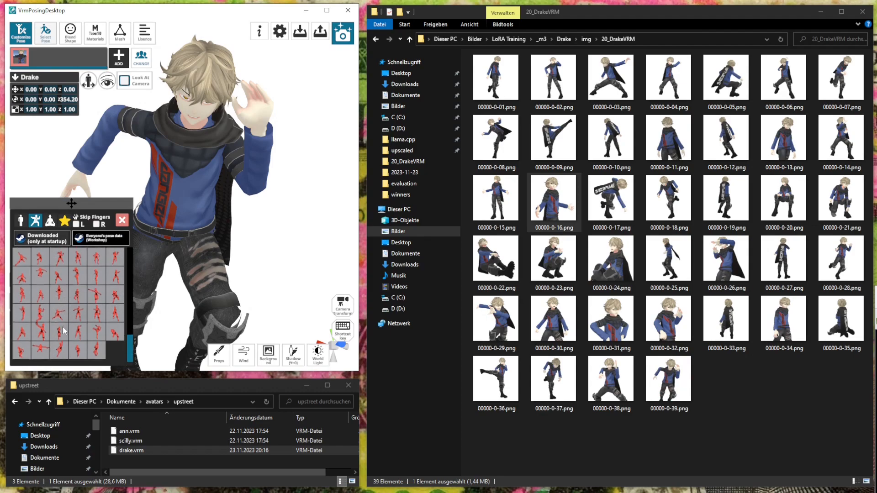
click(50, 221)
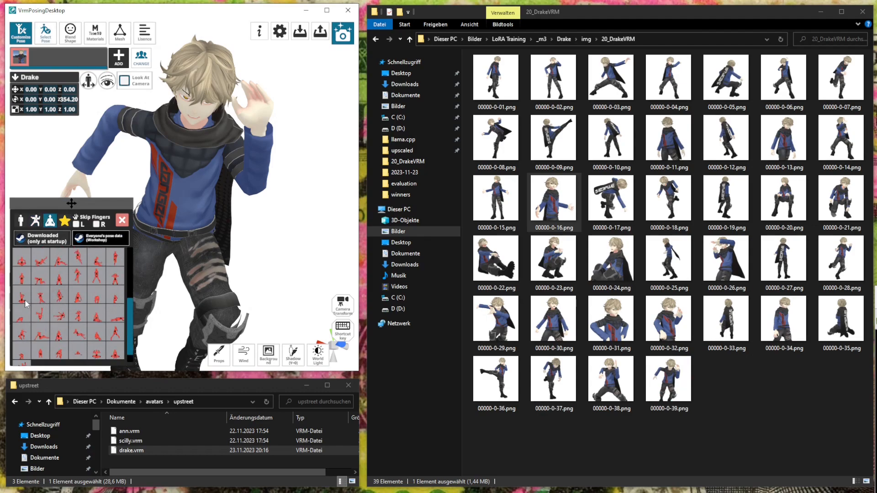
click(26, 302)
click(122, 289)
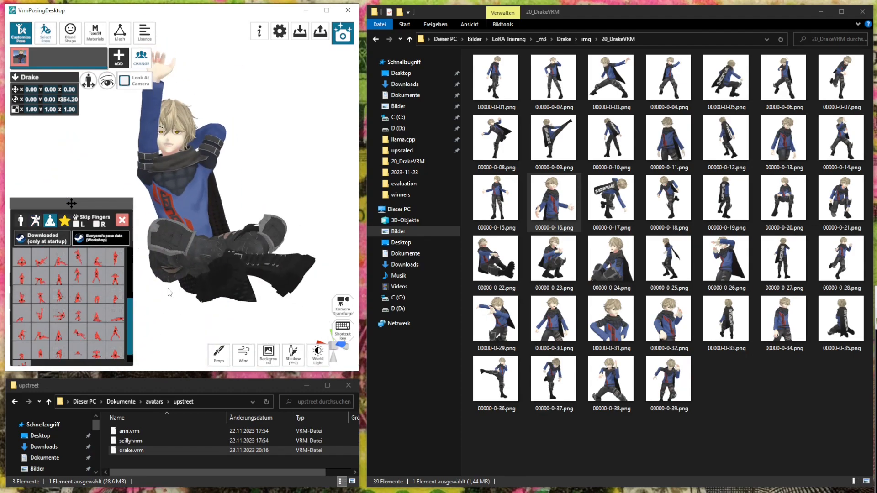
click(113, 273)
scroll(74, 277, up, 2)
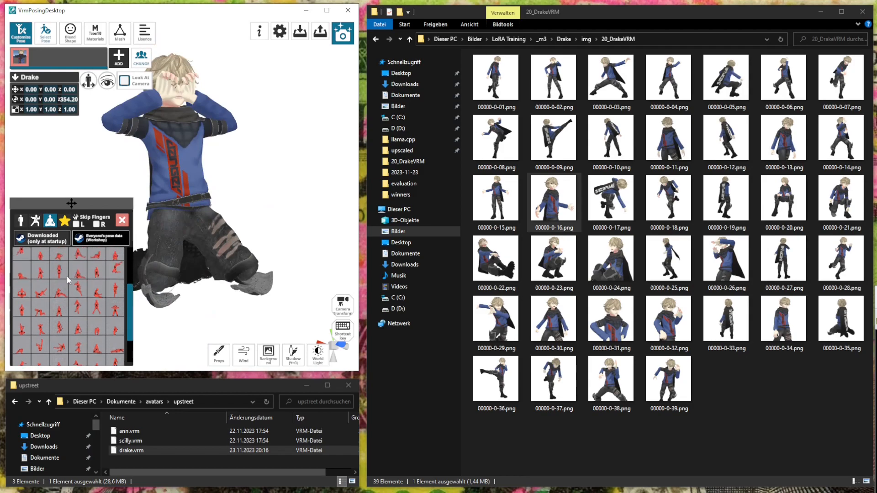
Apply the one-knee kneeling pose with an arm stretched outward and turn the camera to an angled front view
click(66, 278)
click(56, 275)
click(60, 257)
scroll(60, 266, up, 2)
right_drag(258, 247, 203, 293)
right_drag(257, 246, 229, 192)
click(81, 268)
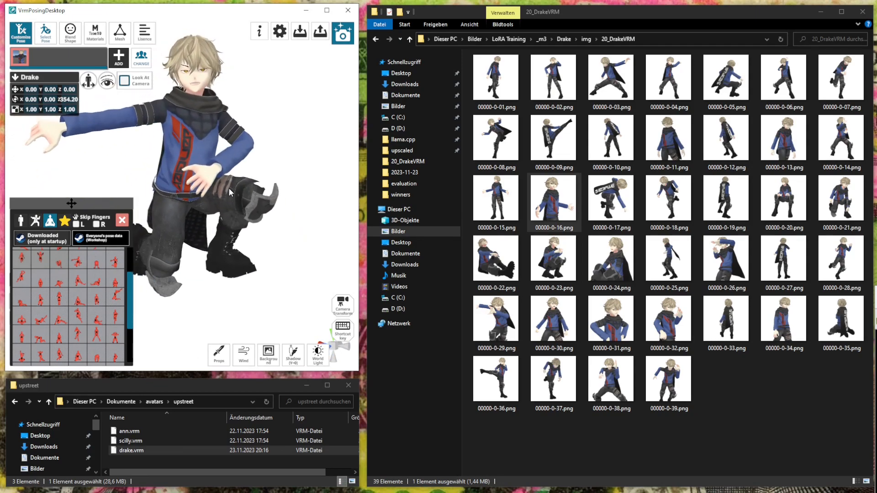
middle_drag(230, 192, 240, 200)
right_drag(240, 200, 287, 210)
scroll(287, 194, up, 3)
middle_drag(293, 211, 268, 207)
click(71, 34)
scroll(211, 128, down, 5)
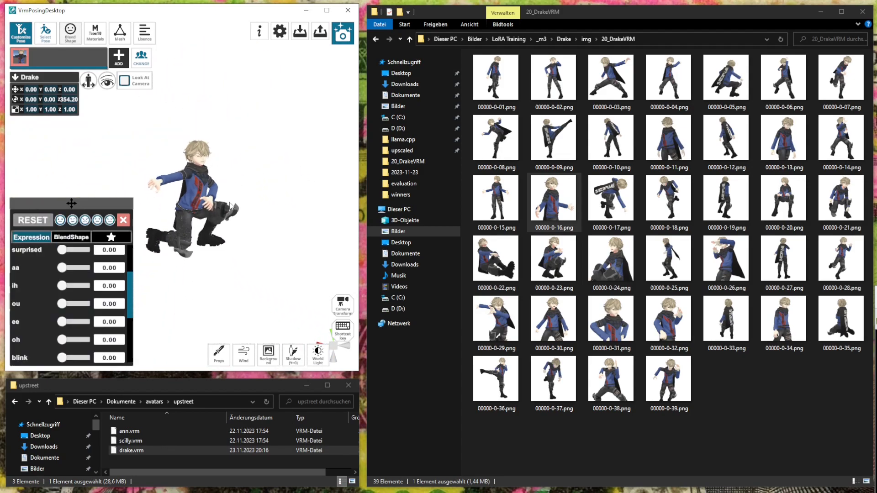
click(71, 34)
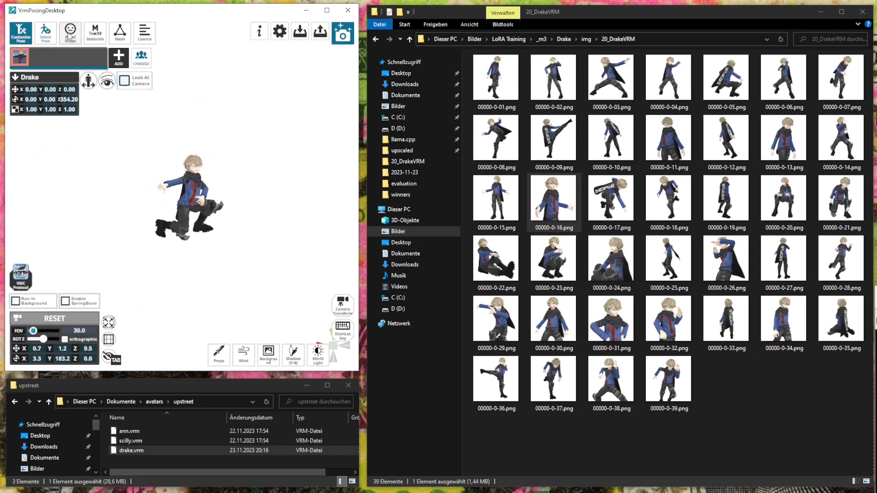
click(71, 35)
click(70, 37)
Enable gaze target editing for the kneeling avatar and place the target beside the outstretched hand
click(104, 83)
drag(254, 164, 125, 165)
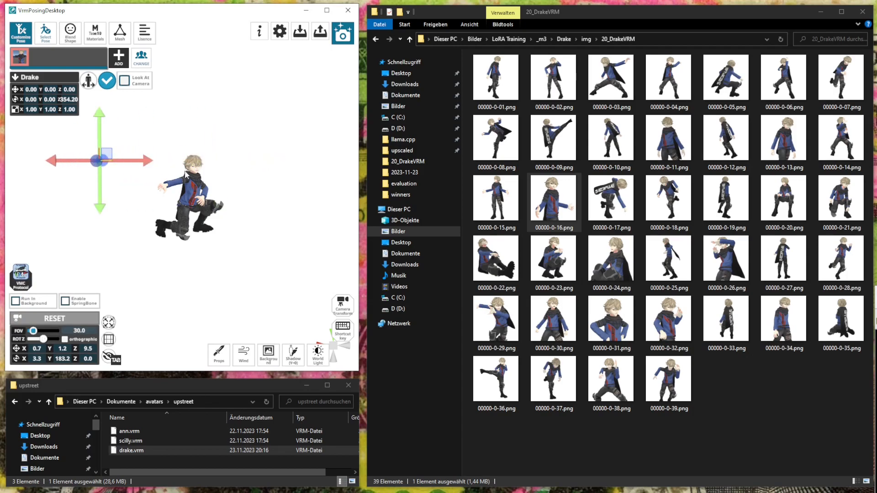
scroll(189, 176, up, 5)
scroll(187, 178, up, 2)
scroll(185, 177, down, 6)
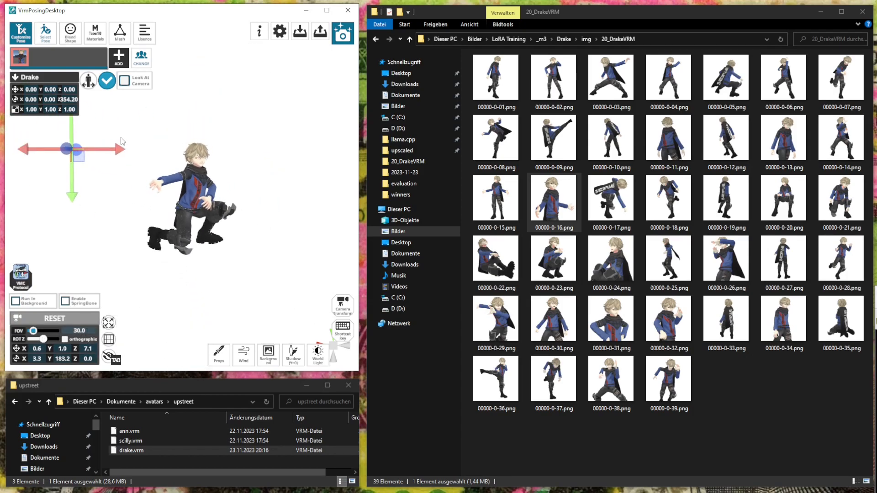
scroll(113, 163, up, 8)
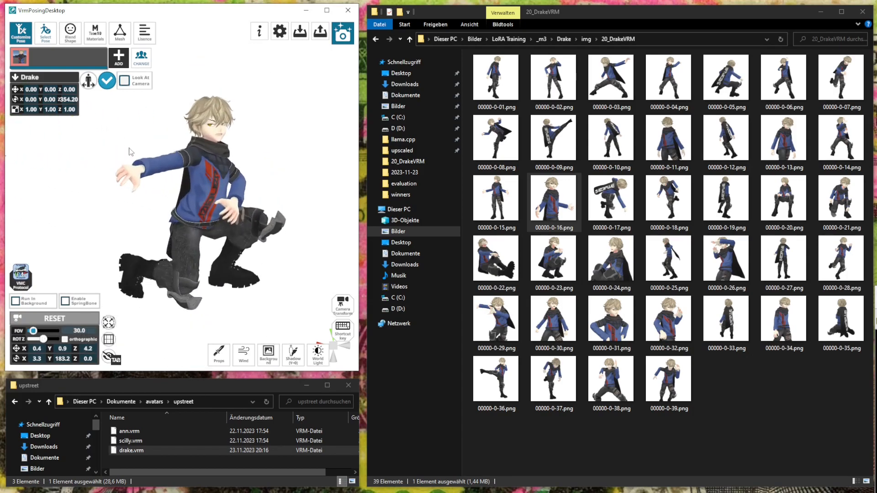
scroll(277, 188, down, 1)
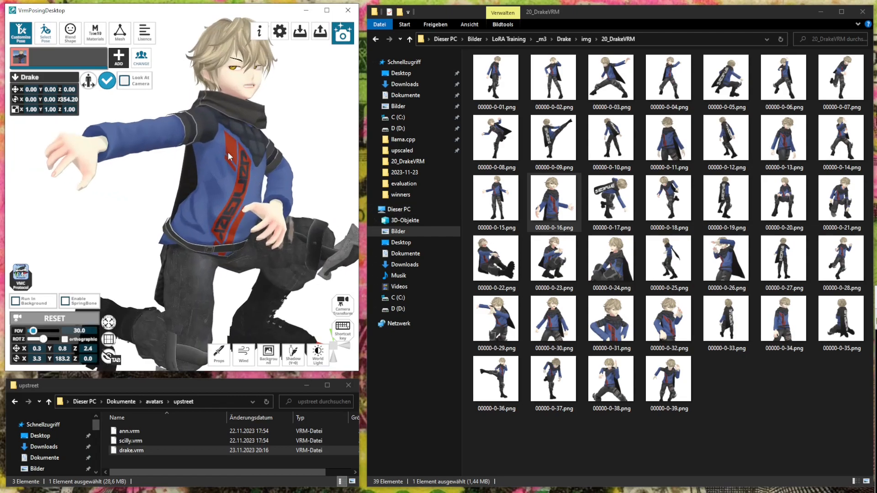
scroll(198, 153, down, 5)
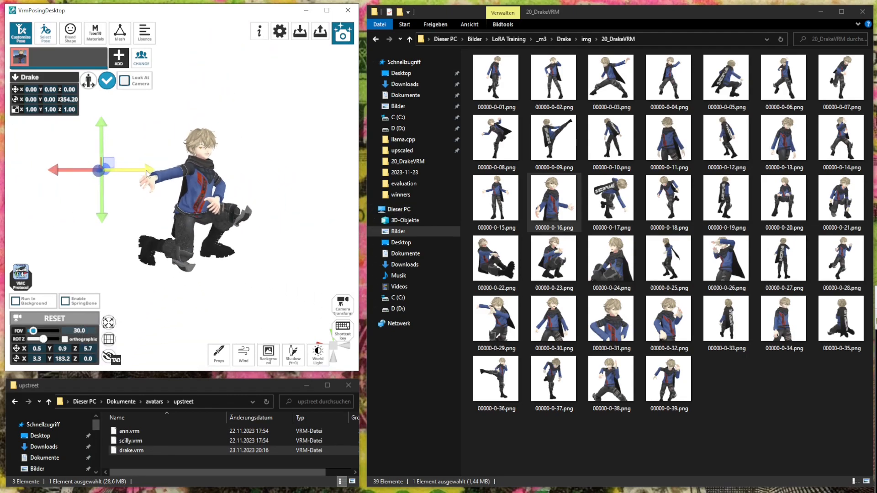
scroll(199, 171, up, 7)
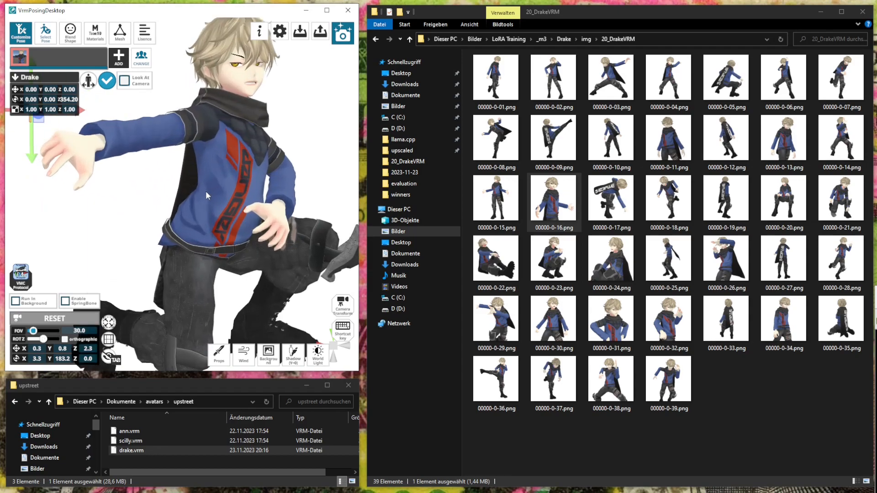
scroll(206, 196, down, 1)
drag(71, 185, 72, 213)
drag(121, 170, 116, 169)
Move the gaze target farther out and down to knee level, and frame the kneeling avatar from a slightly turned angle
right_drag(312, 199, 318, 198)
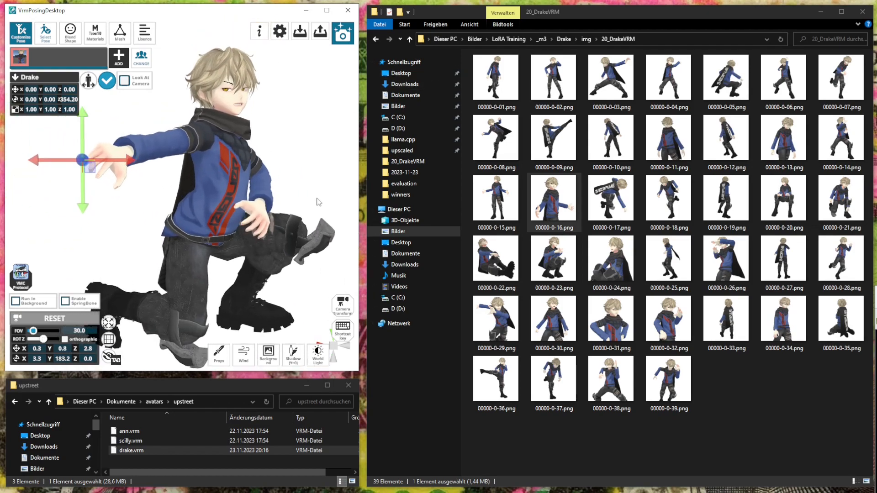
middle_drag(318, 198, 309, 198)
right_drag(280, 211, 280, 210)
middle_drag(280, 210, 275, 208)
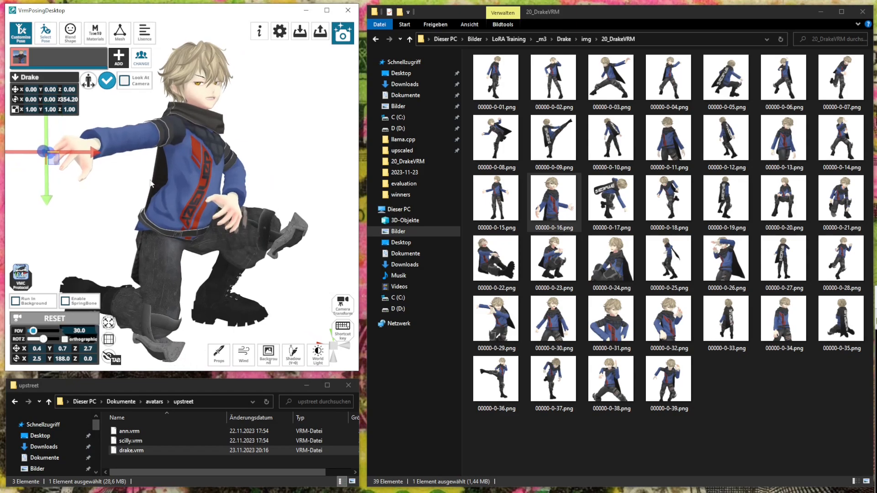
drag(95, 154, 68, 152)
drag(25, 173, 45, 307)
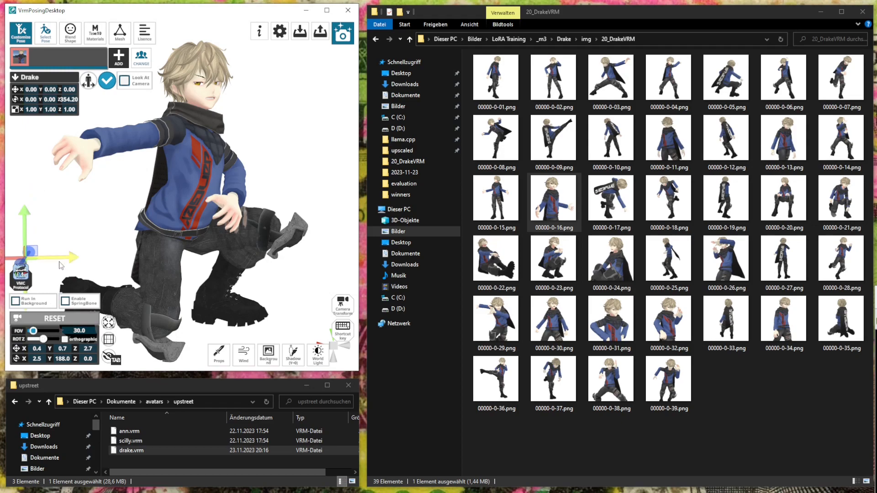
drag(74, 258, 51, 259)
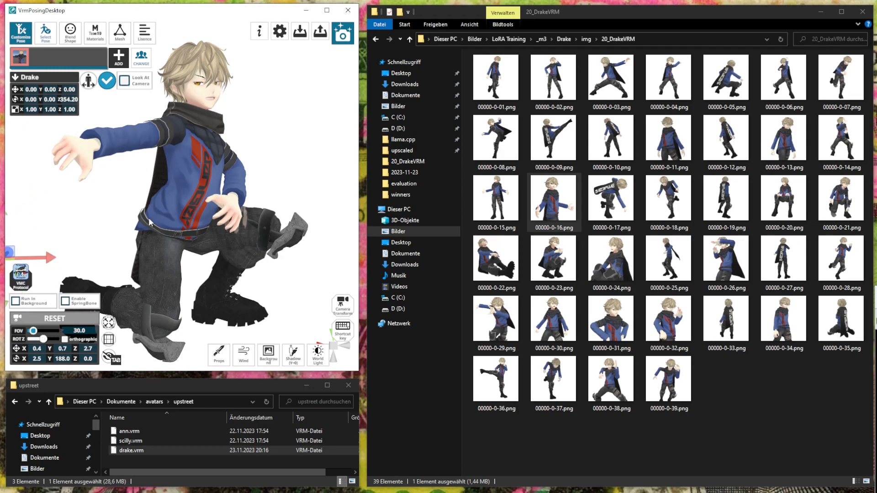
scroll(168, 172, up, 1)
right_drag(193, 227, 197, 229)
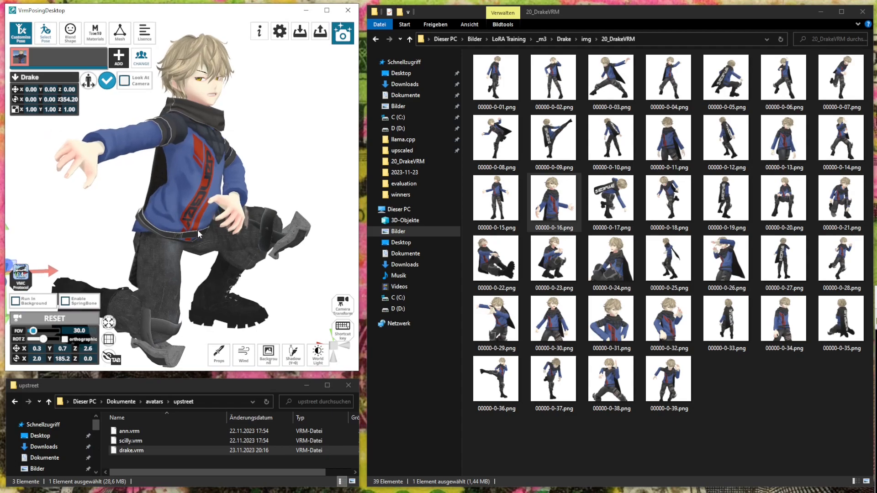
Export the kneeling pose with the outstretched arm as 00000-0-40.png at 1024 × 1024
click(342, 34)
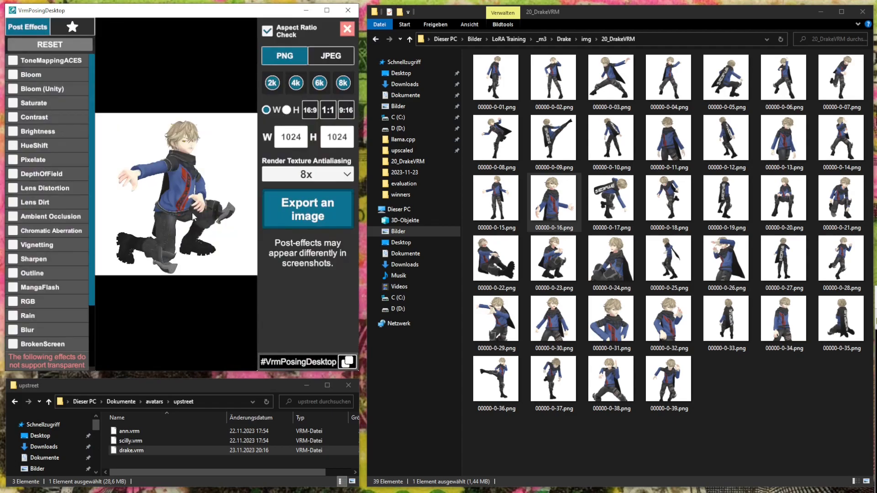
click(322, 231)
click(213, 263)
click(96, 302)
click(97, 302)
key(BackSpace)
text(4)
key(BackSpace)
key(BackSpace)
text(40)
key(Return)
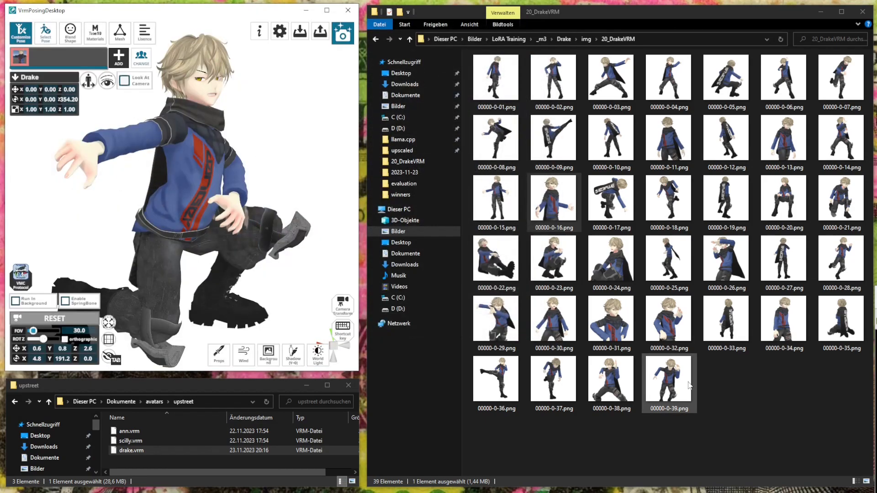
Turn the camera slightly around the kneeling avatar to a more frontal view and open the pose library at its first poses
right_drag(276, 154, 263, 154)
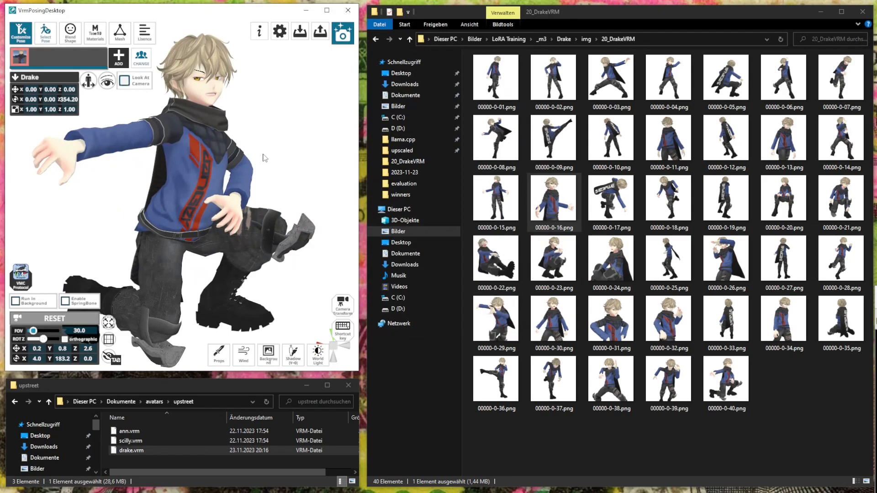
click(45, 32)
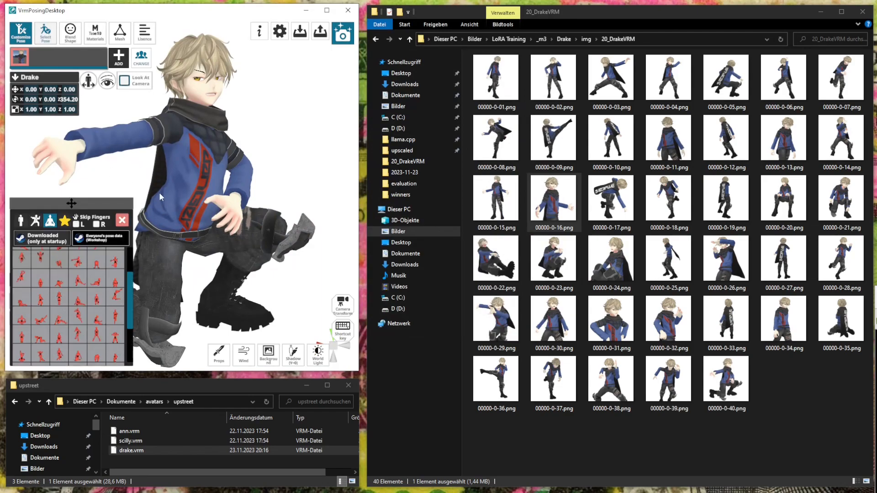
scroll(64, 292, up, 5)
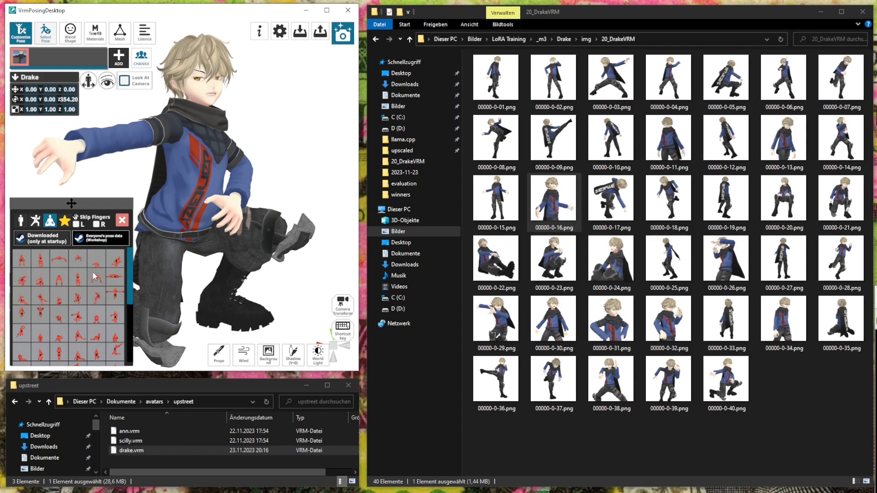
Check the 20_DrakeVRM folder inside img, and open the 20_ScillyVRM image folder of the Scilly dataset
click(586, 40)
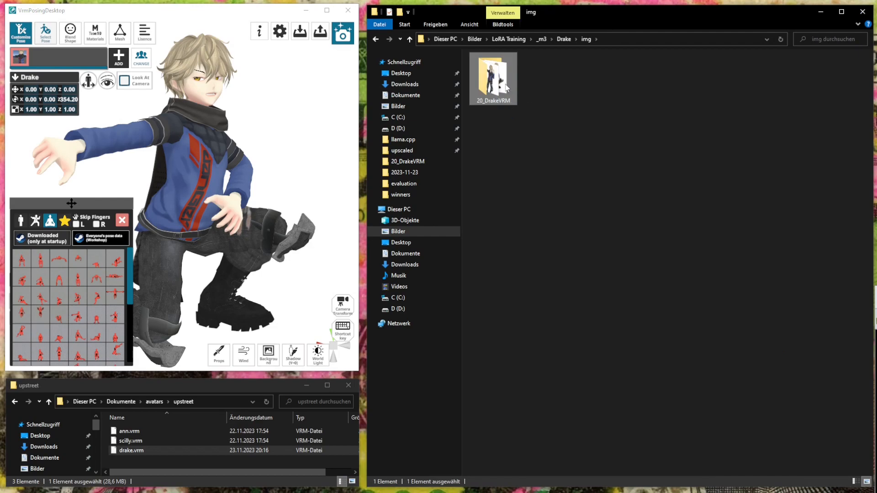
double_click(507, 88)
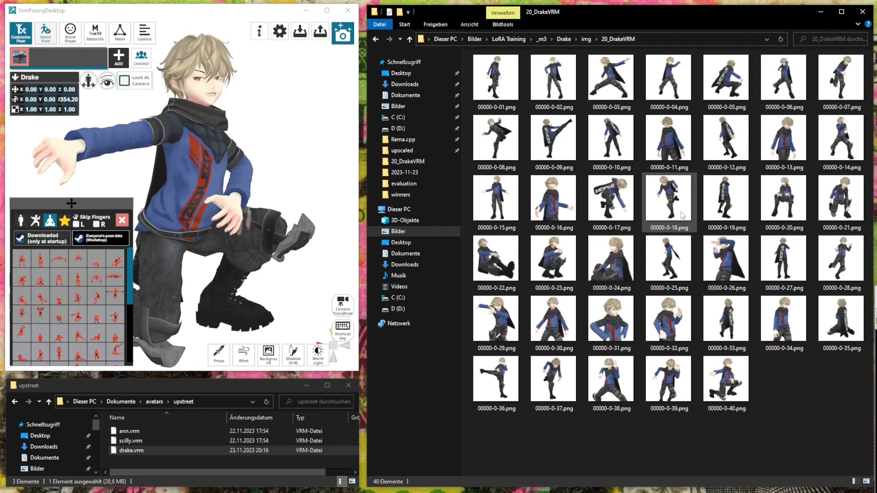
click(540, 39)
double_click(531, 72)
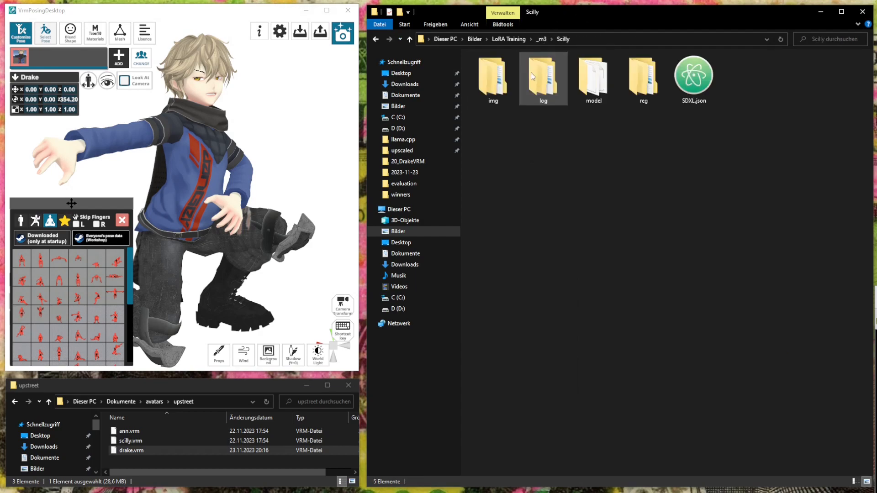
double_click(502, 84)
double_click(502, 84)
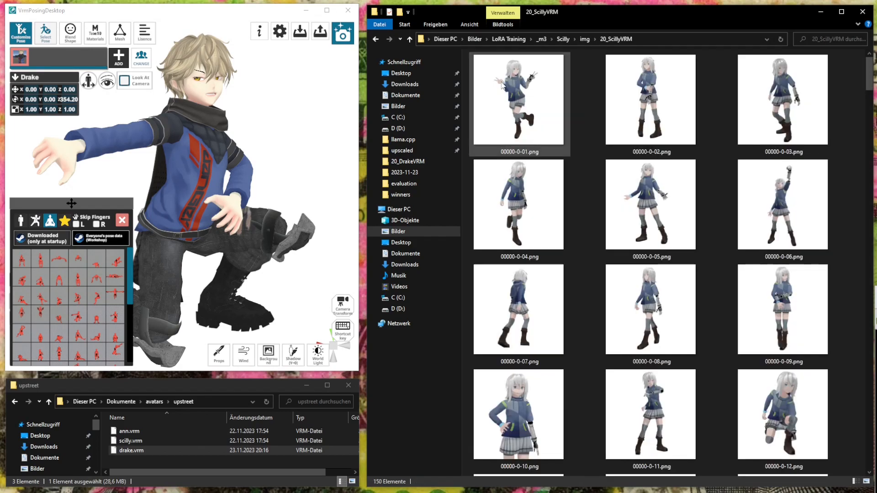
Sort the 20_ScillyVRM folder by name so each image is listed beside its caption file
click(469, 25)
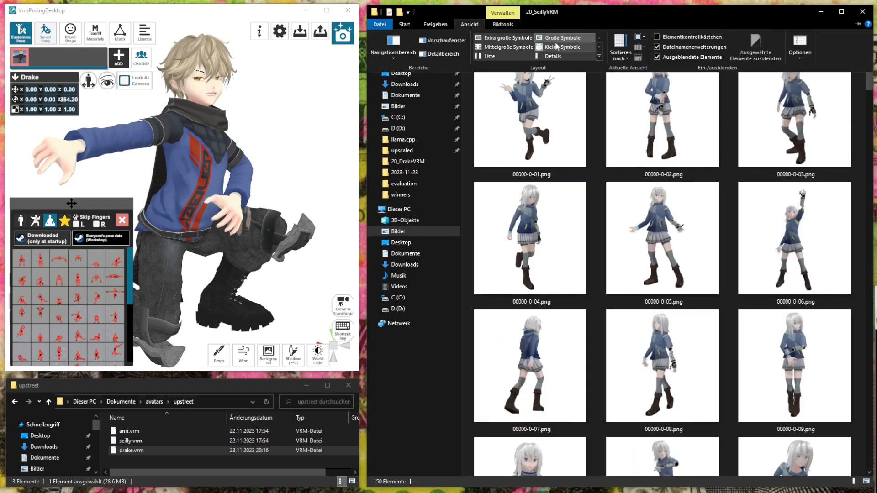
click(616, 53)
click(648, 69)
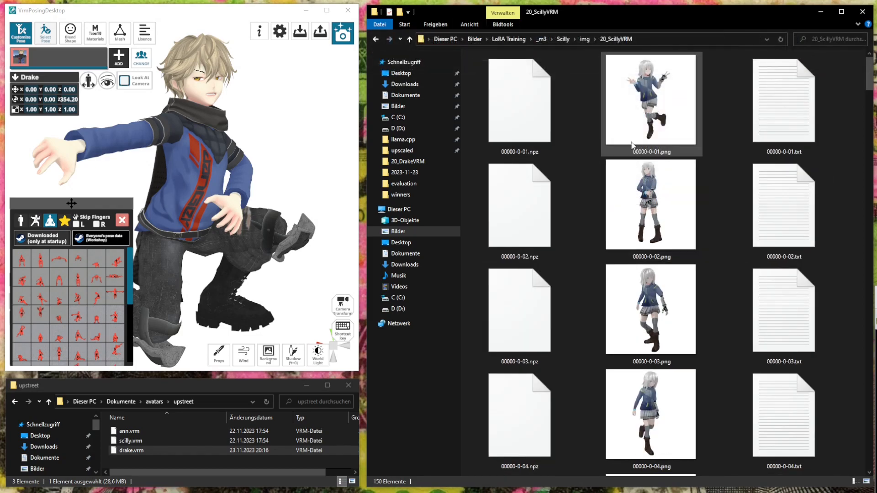
Open the caption file 00000-0-01.txt and arrange its editor window below the matching image with the full line readable
double_click(745, 122)
drag(182, 149, 525, 368)
drag(592, 378, 604, 155)
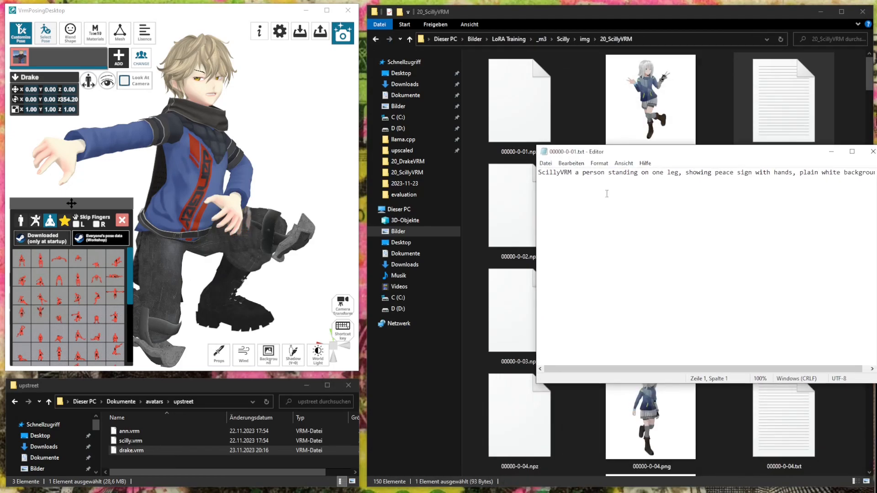
drag(537, 185, 467, 192)
drag(822, 173, 471, 173)
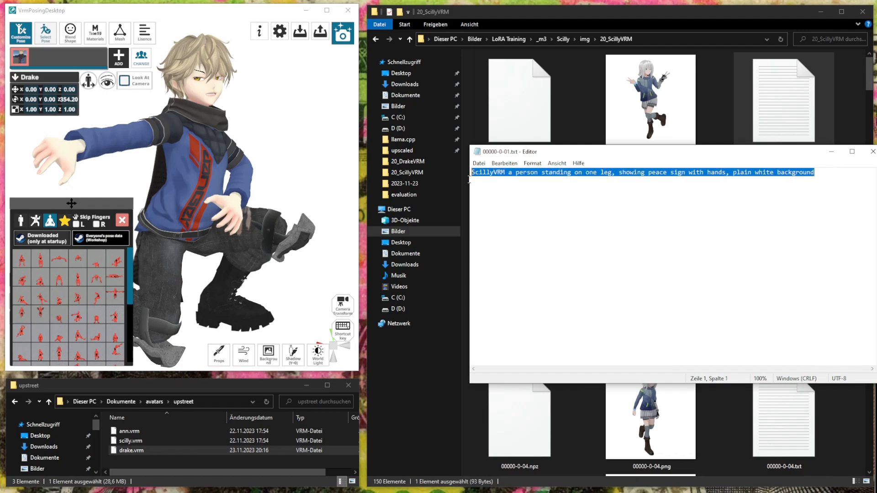
drag(657, 152, 656, 170)
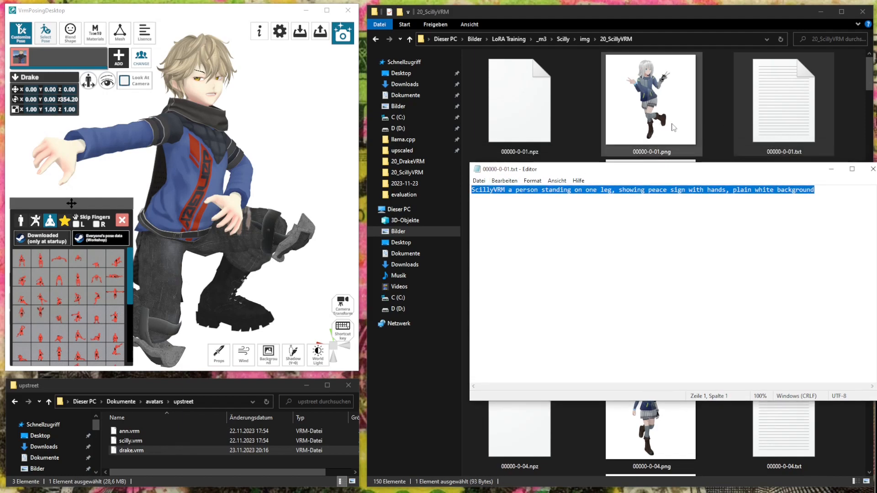
Examine the caption in 00000-0-01.txt, highlighting the whole line, the phrase "a person standing on one leg" and the trigger word ScillyVRM
mouse_move(472, 189)
mouse_down()
mouse_move(813, 189)
mouse_move(474, 189)
mouse_up()
click(839, 191)
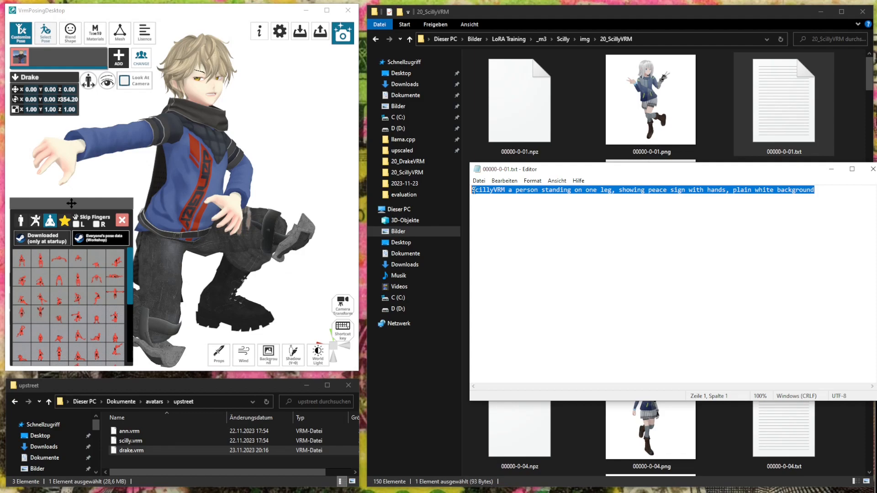
drag(842, 196, 815, 191)
click(474, 190)
click(800, 218)
drag(837, 195, 473, 194)
click(847, 191)
drag(848, 190, 572, 198)
click(567, 198)
drag(508, 189, 614, 187)
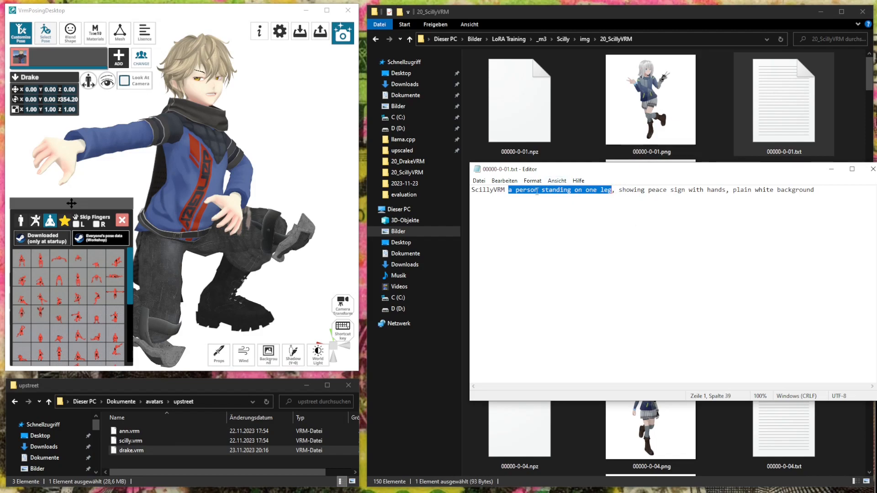
double_click(496, 191)
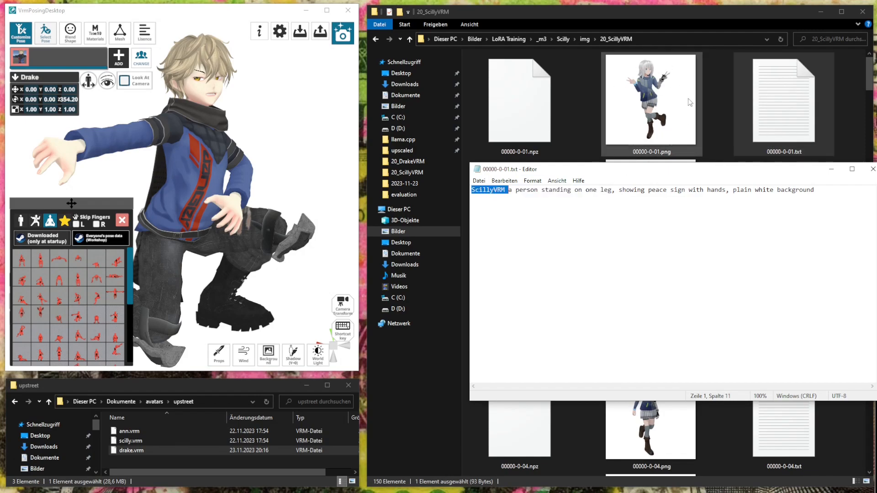
Compare 00000-0-01.png with its caption text and look through further image and caption pairs in the 20_ScillyVRM folder
click(674, 99)
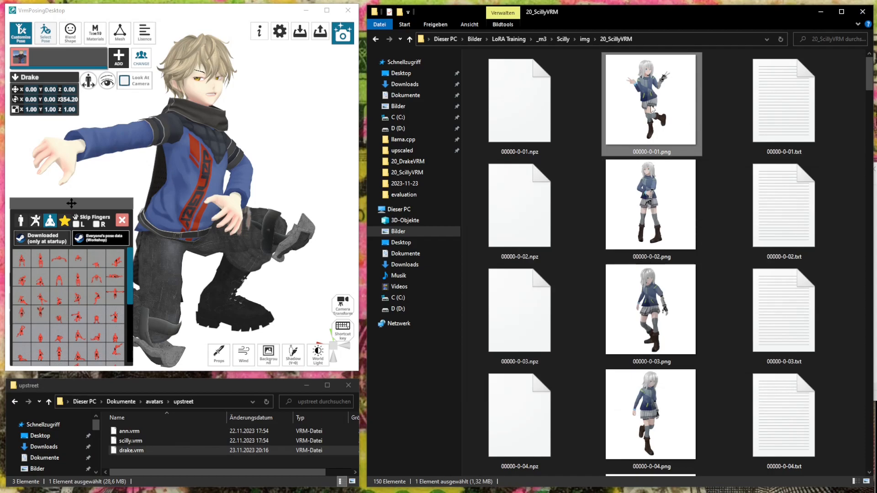
key(alt+Tab)
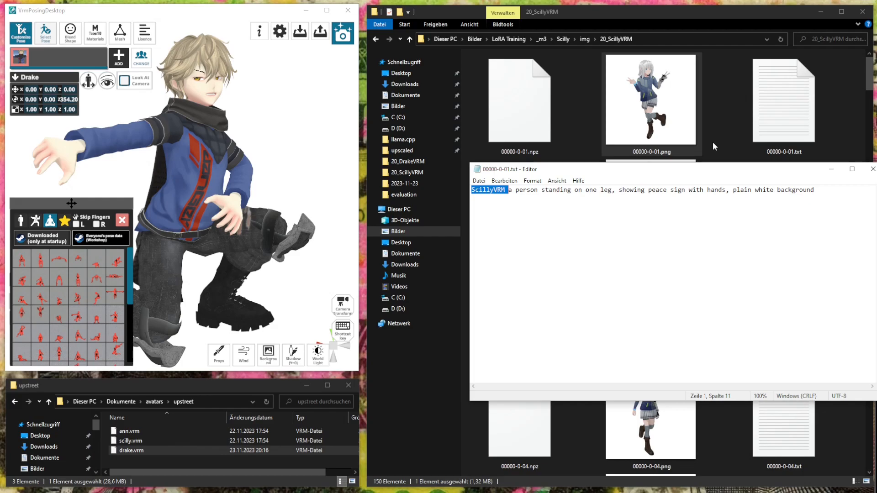
click(680, 140)
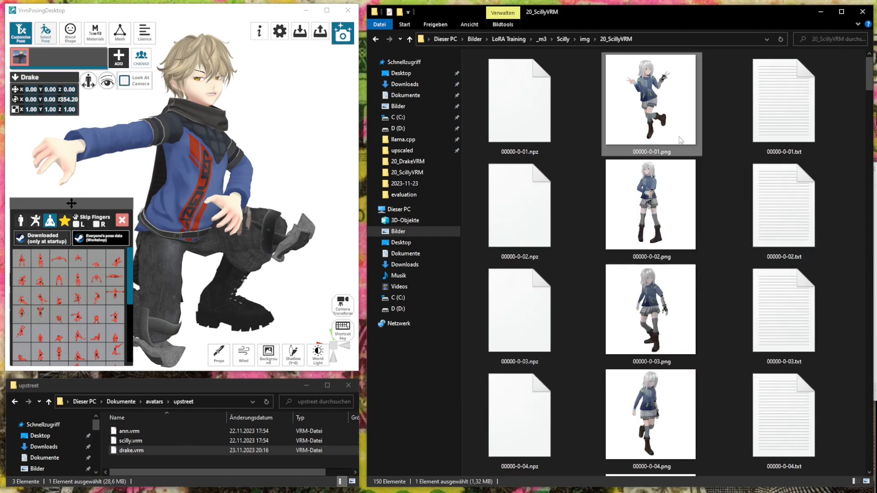
key(alt+Tab)
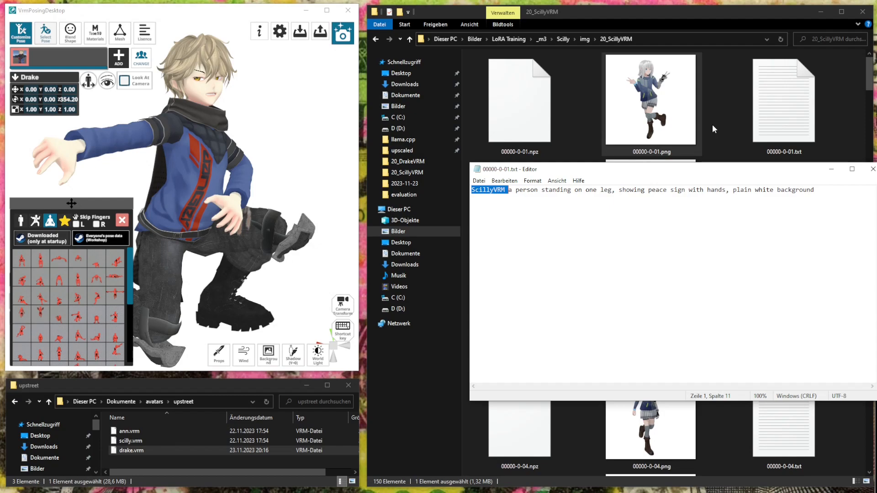
click(744, 102)
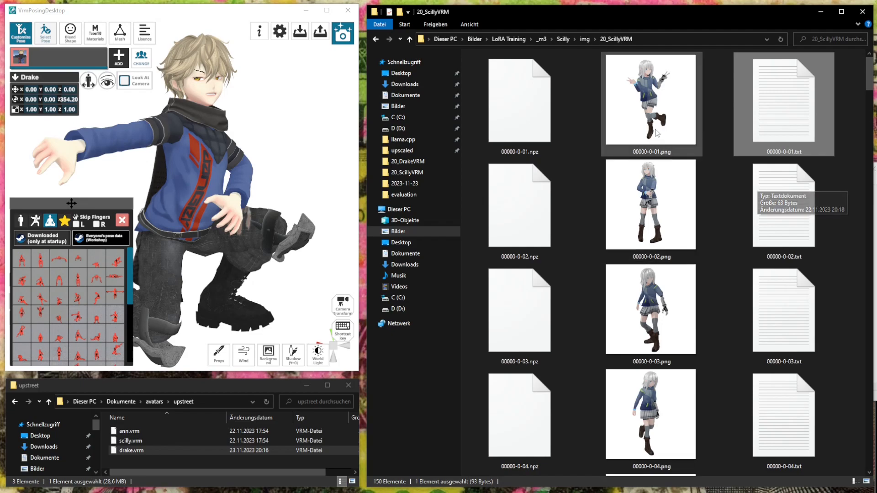
scroll(656, 134, down, 3)
scroll(643, 260, down, 1)
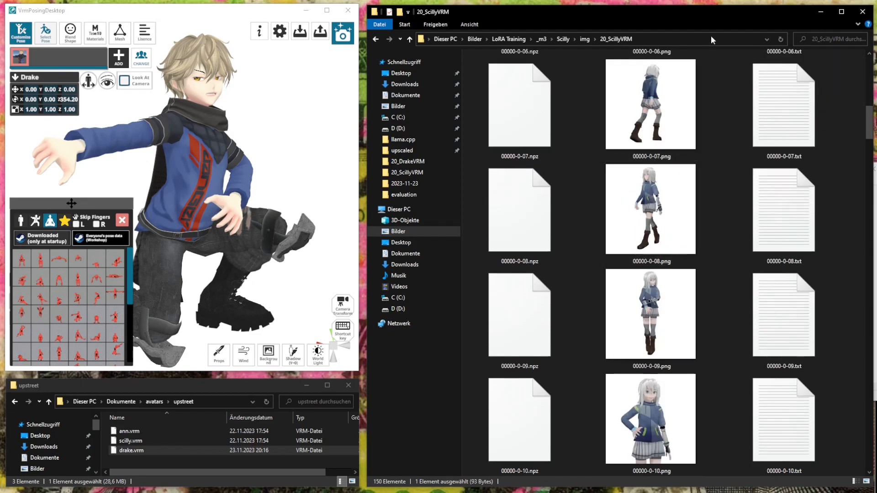
Go back to the _m3 folder and open the Drake dataset's 20_DrakeVRM image folder
key(alt+Left)
key(alt+Left)
key(alt+Left)
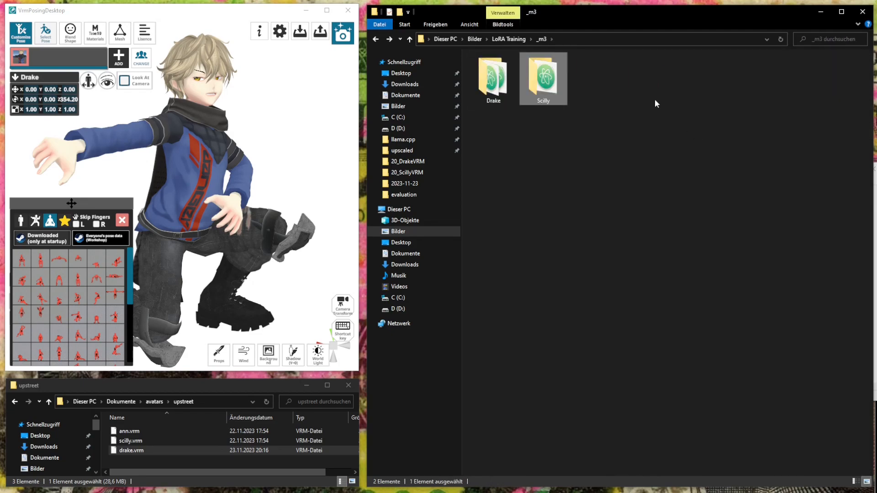
double_click(506, 73)
double_click(506, 73)
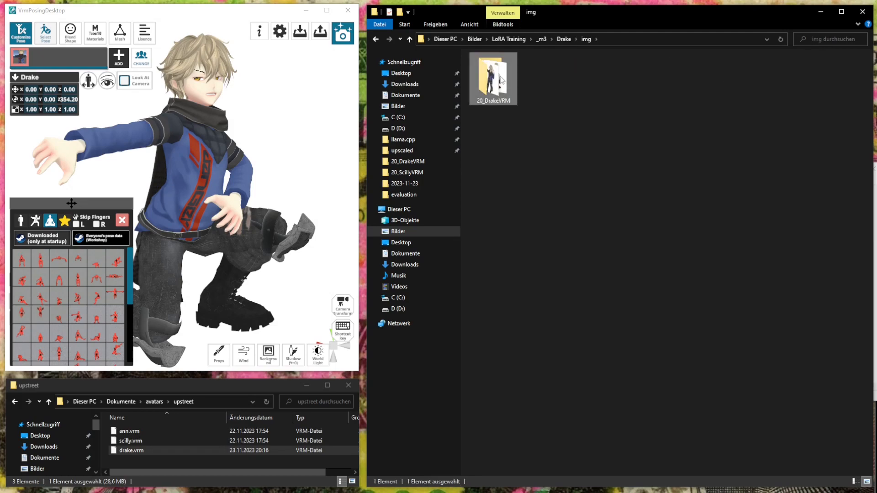
double_click(506, 73)
Highlight the complete set of exported Drake images in the 20_DrakeVRM folder to review it
drag(820, 432, 470, 51)
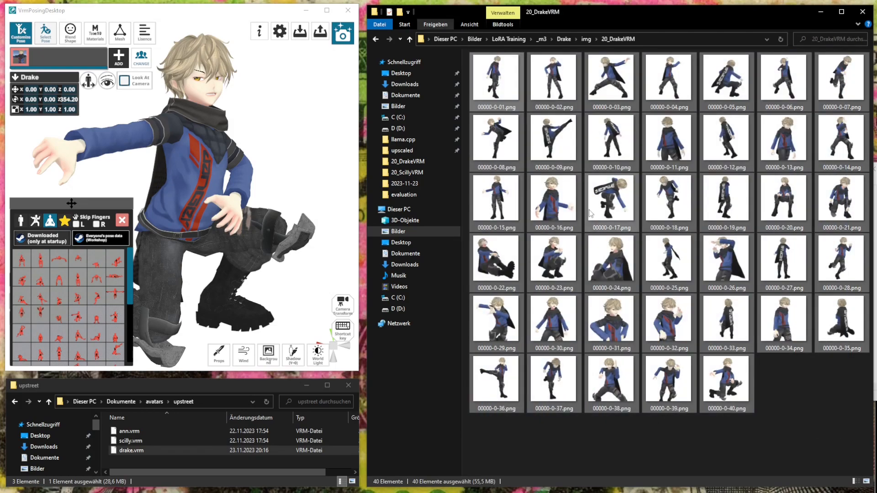
click(790, 375)
drag(842, 400, 478, 68)
click(848, 410)
drag(847, 409, 463, 51)
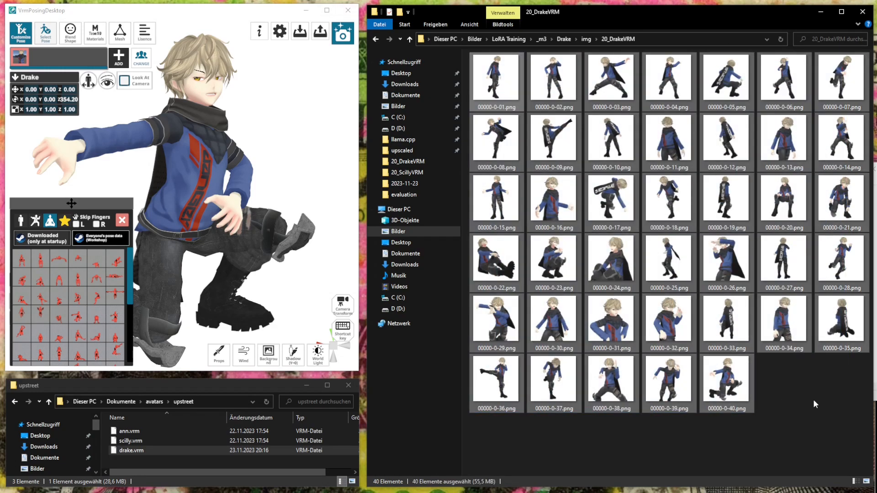
click(846, 410)
drag(846, 410, 411, 93)
Open 00000-0-01.png in IrfanView, mark out areas of the image, and put the viewer away again
click(497, 85)
double_click(499, 73)
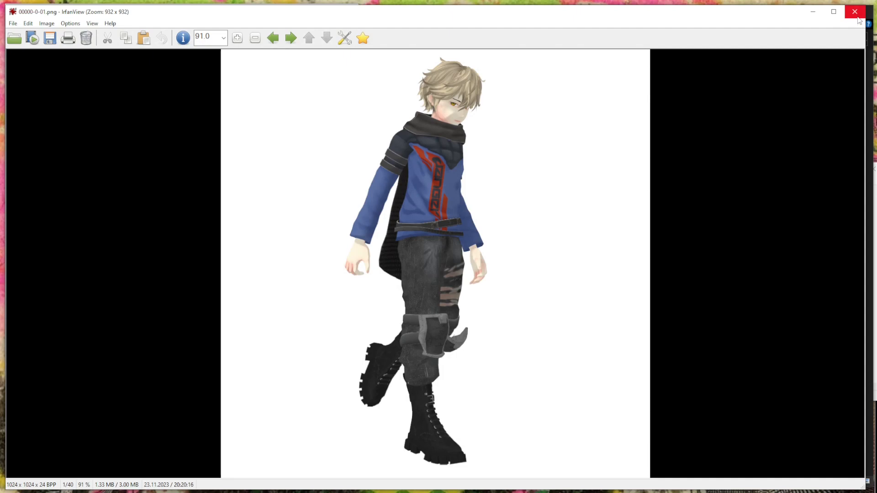
drag(317, 71, 513, 182)
click(621, 240)
drag(600, 243, 283, 50)
click(734, 95)
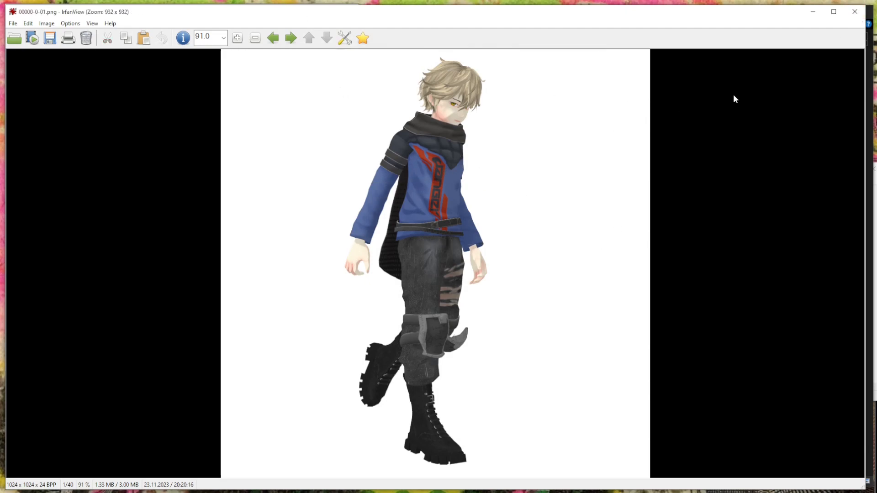
click(813, 14)
Highlight all the Drake images once more, single out 00000-0-10.png, and clear the selection
drag(851, 403, 479, 41)
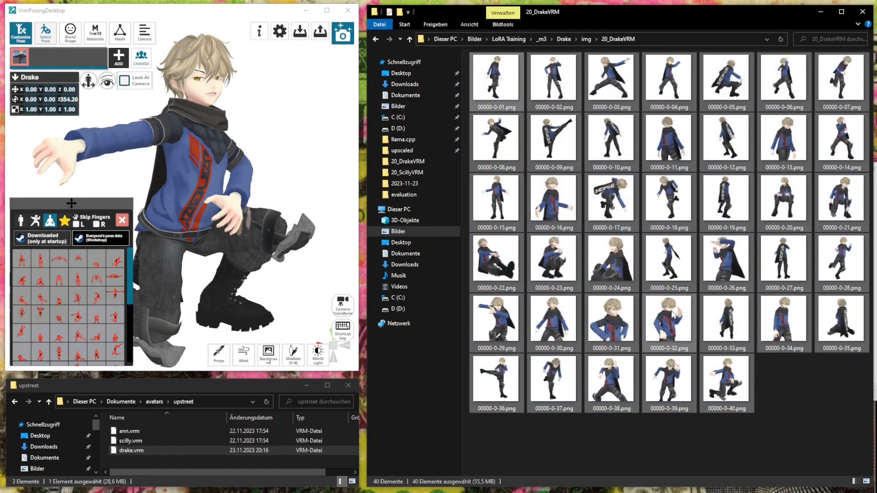
click(777, 393)
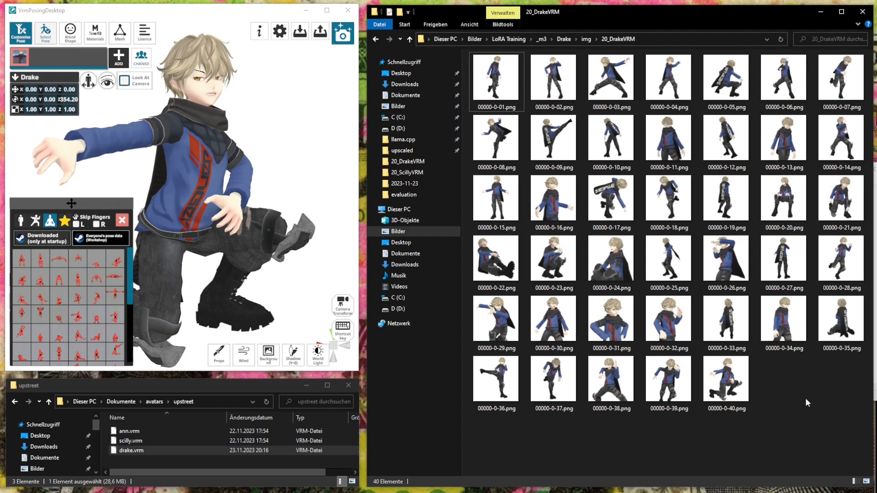
key(ctrl+a)
click(586, 166)
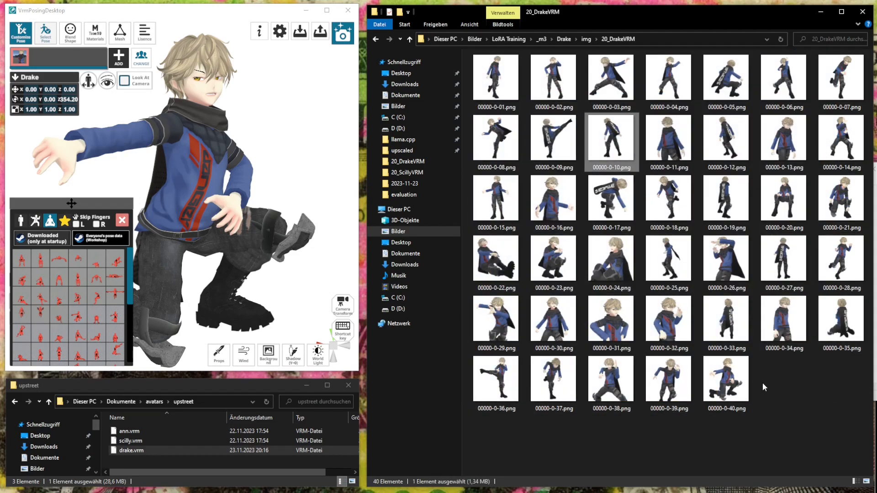
click(774, 399)
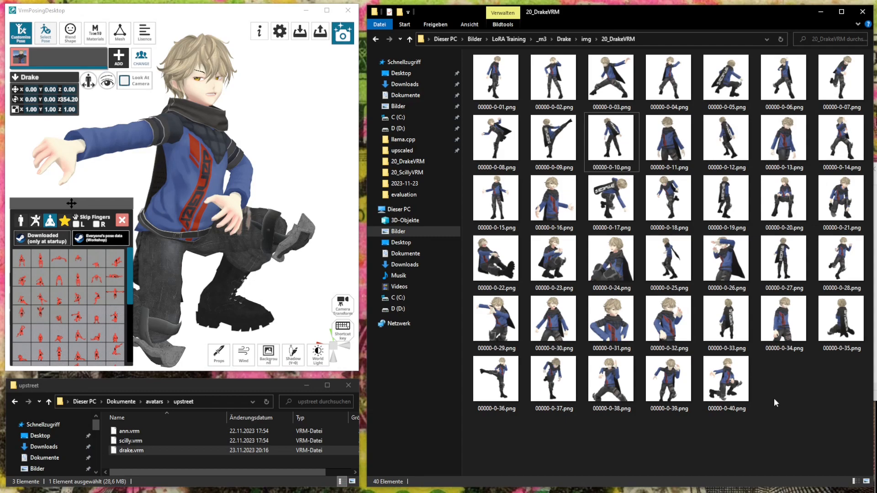
Return to VrmPosingDesktop and look through the whole pose library for a pose not yet used in the dataset
click(216, 19)
click(50, 37)
click(50, 37)
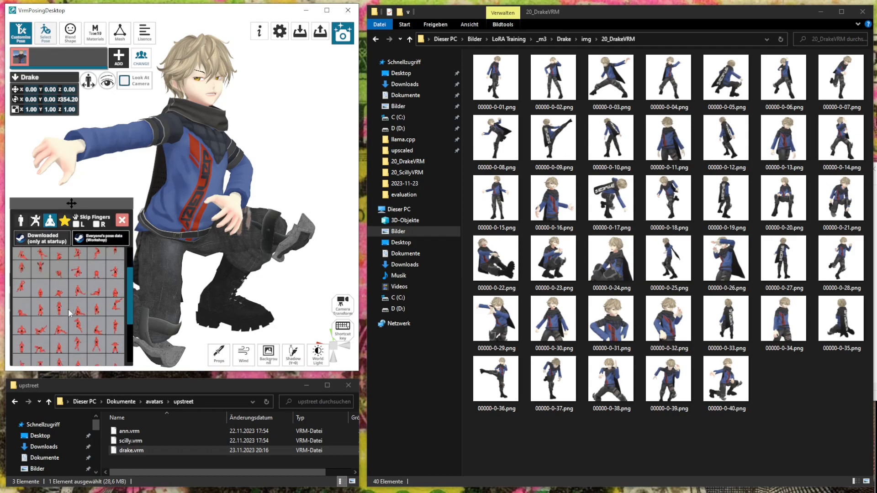
scroll(74, 319, down, 1)
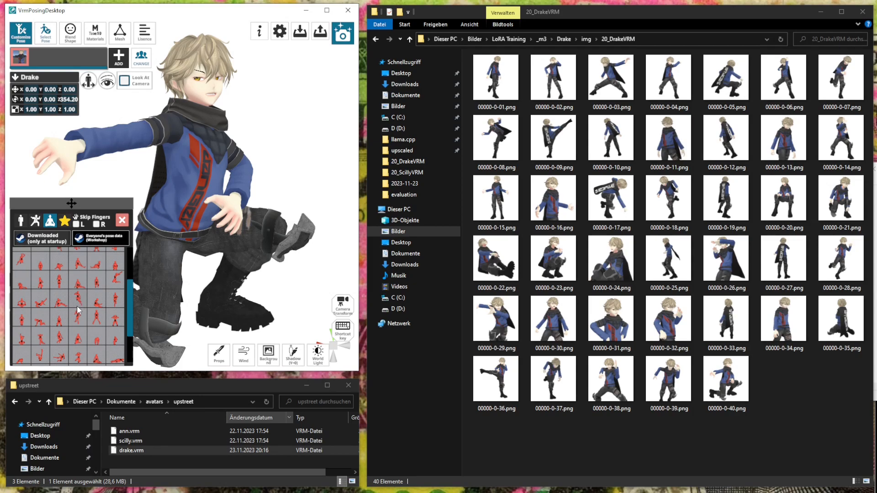
scroll(77, 309, down, 2)
scroll(42, 304, down, 1)
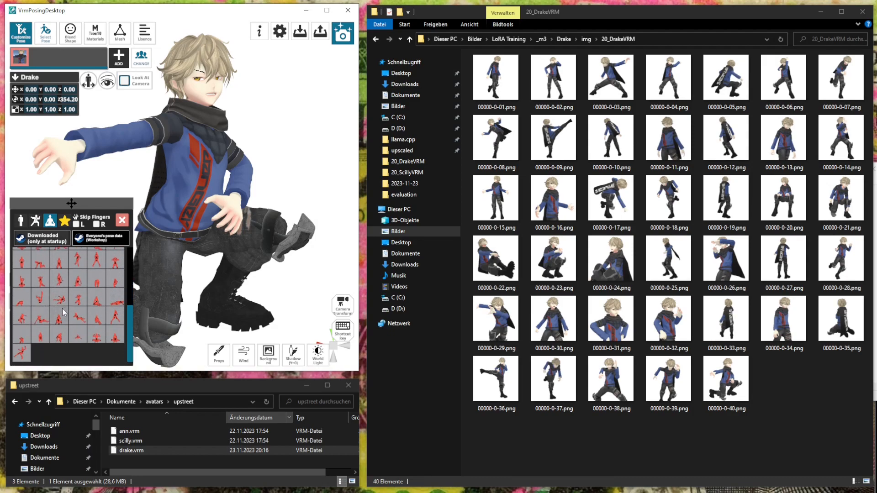
scroll(74, 315, up, 1)
scroll(74, 315, up, 3)
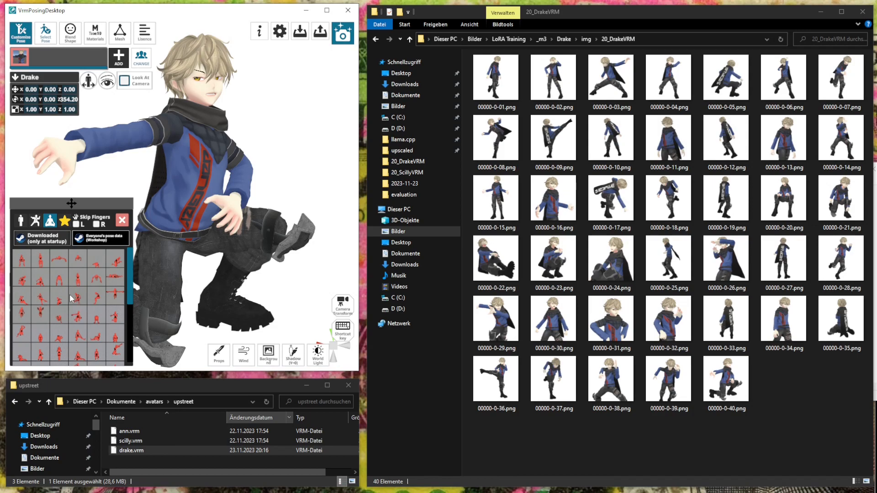
Try several floor and crouching poses on Drake, including a low crouch with the head bowed, and view them from the front
click(45, 306)
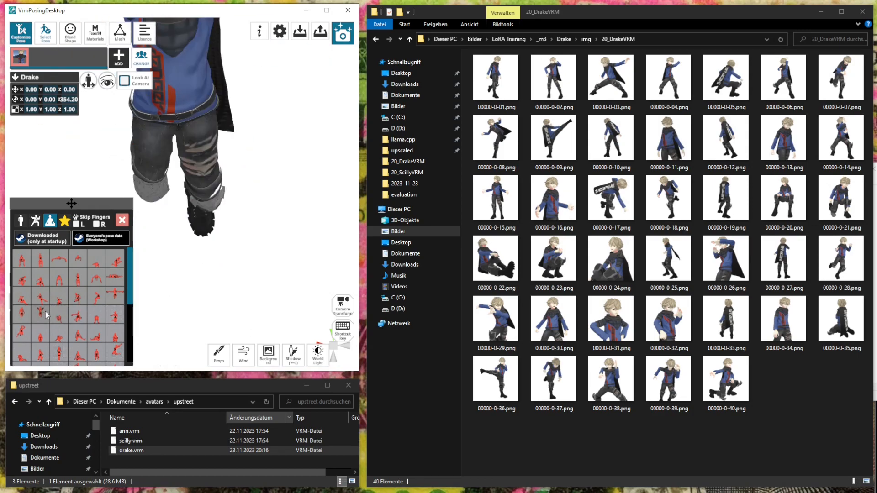
right_drag(206, 147, 236, 148)
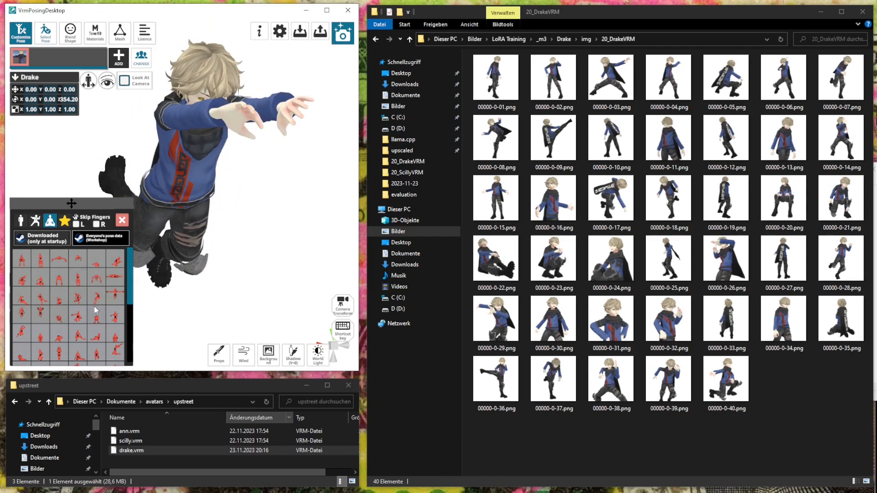
click(79, 301)
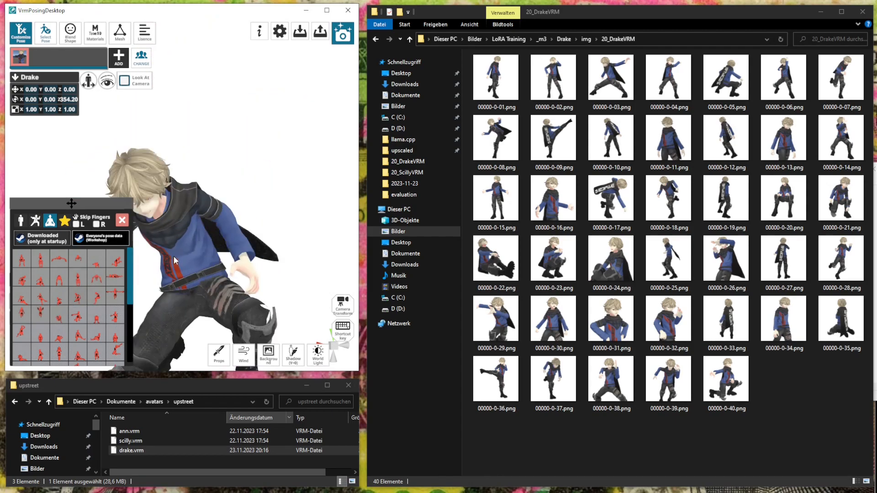
middle_drag(174, 255, 175, 243)
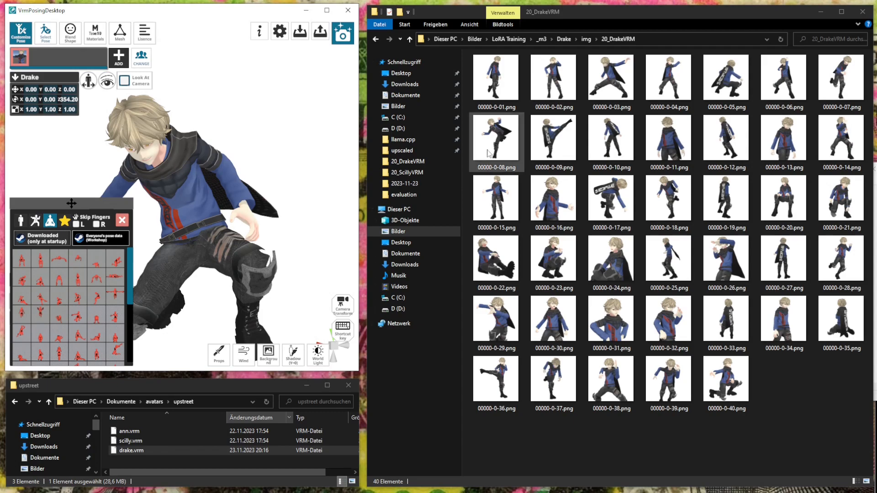
Single out 00000-0-01.png for comparison, look through the rest of the sitting poses, and change to the action poses
click(514, 90)
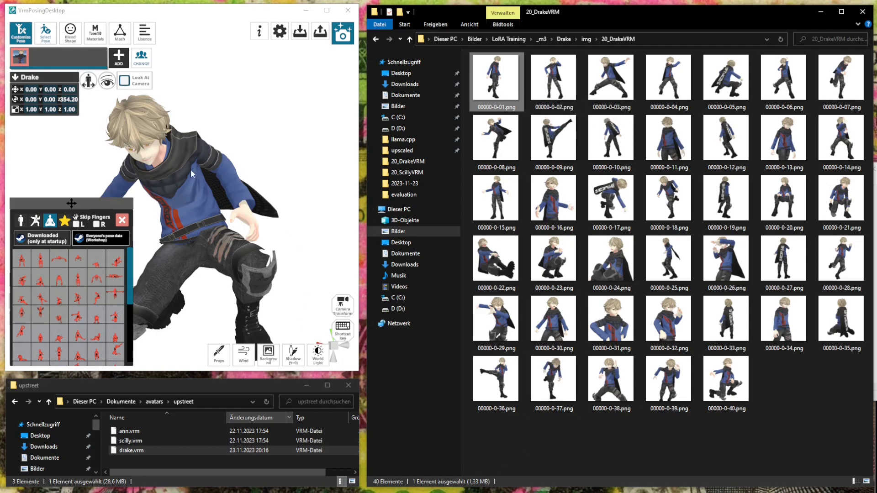
click(54, 29)
click(47, 29)
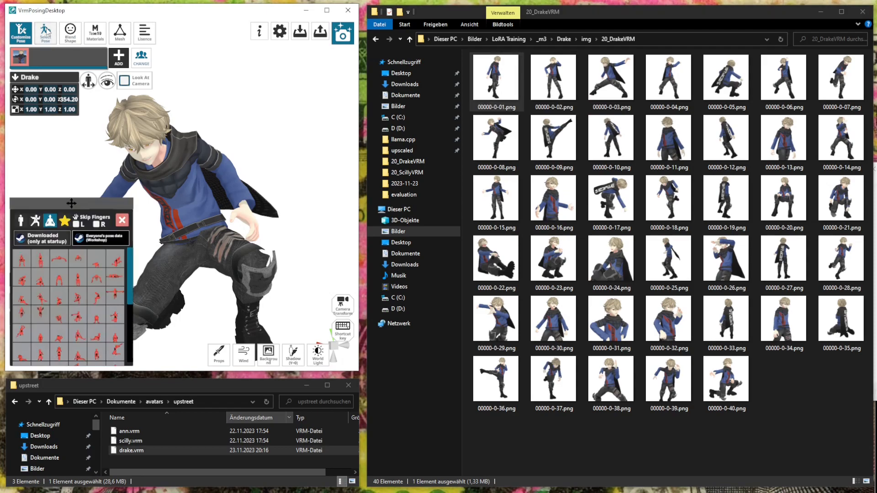
scroll(87, 306, down, 3)
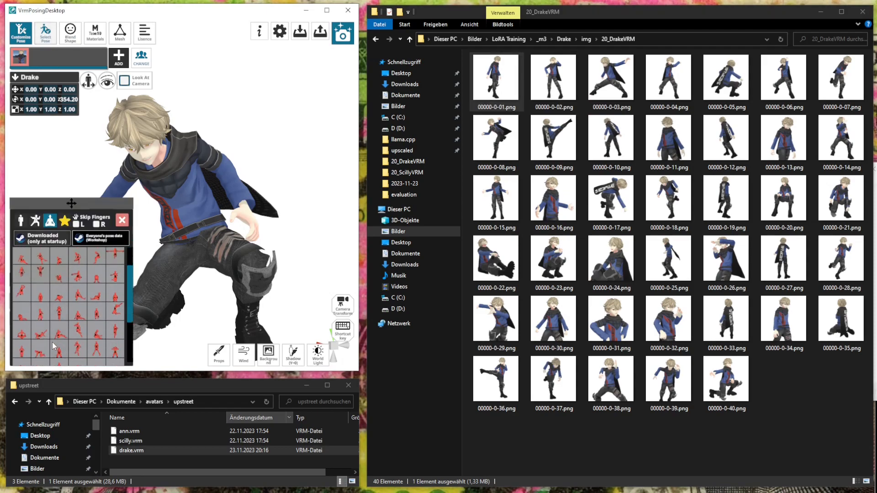
scroll(42, 338, down, 5)
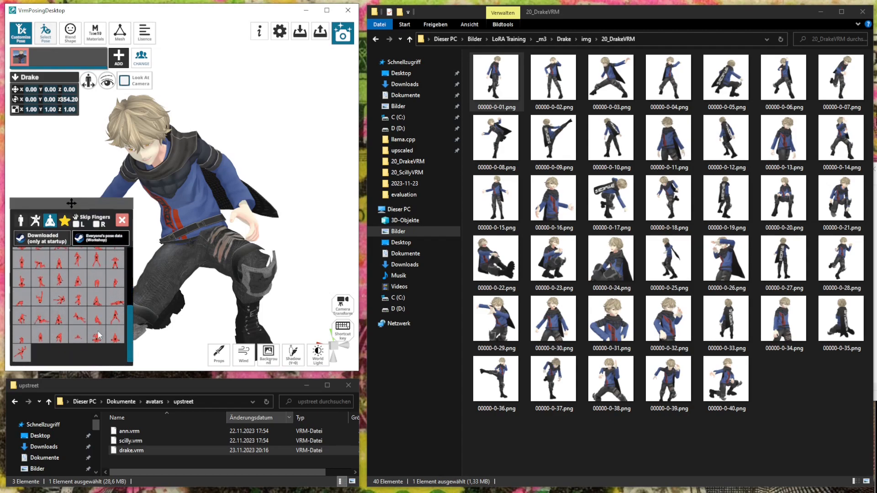
click(39, 220)
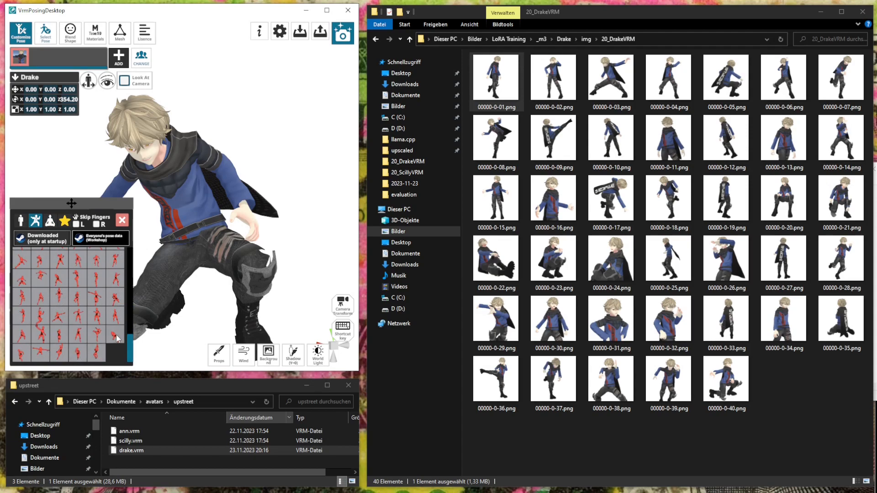
Try several action poses on Drake, including a wide lunge with both arms spread, and view them from different angles
click(117, 313)
mouse_move(187, 196)
middle_down()
mouse_move(185, 205)
mouse_move(201, 205)
middle_up()
right_drag(201, 204, 169, 214)
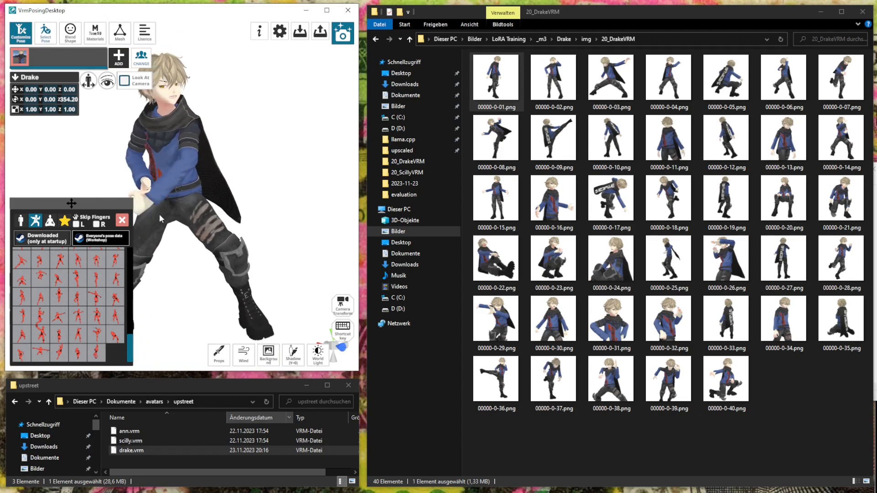
scroll(117, 293, up, 1)
click(116, 266)
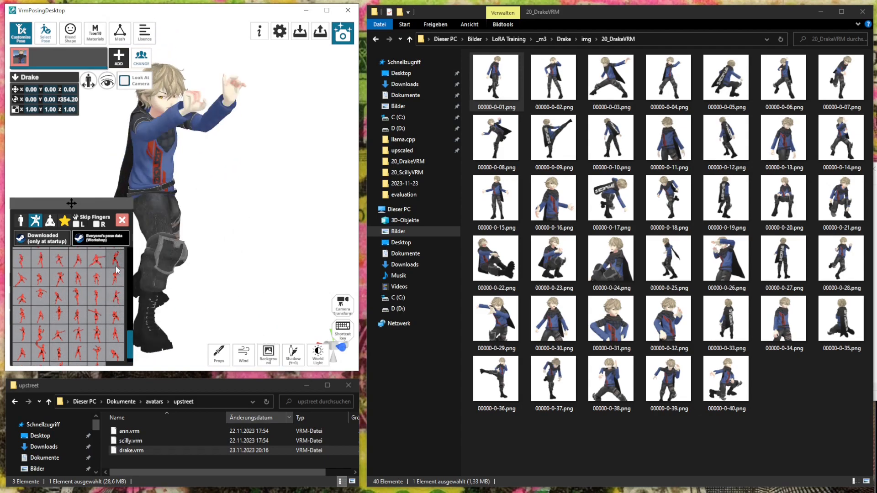
click(99, 264)
right_drag(224, 229, 195, 239)
click(61, 261)
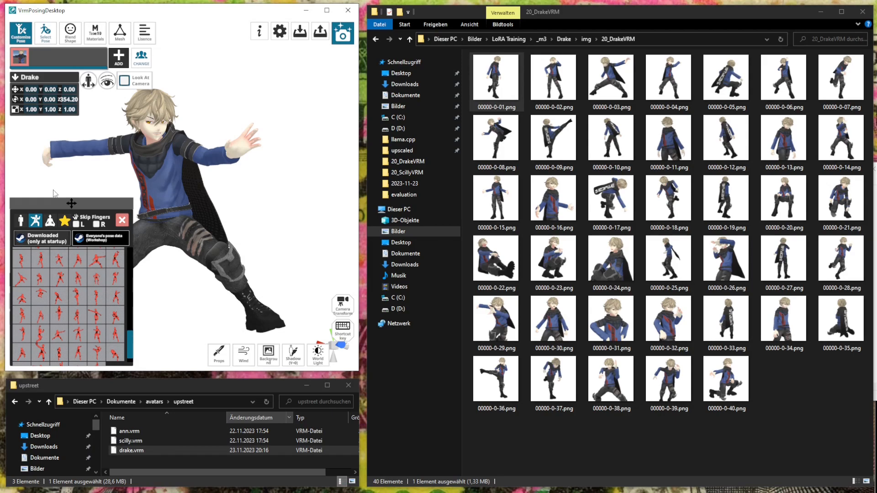
right_drag(246, 160, 223, 170)
scroll(222, 170, up, 1)
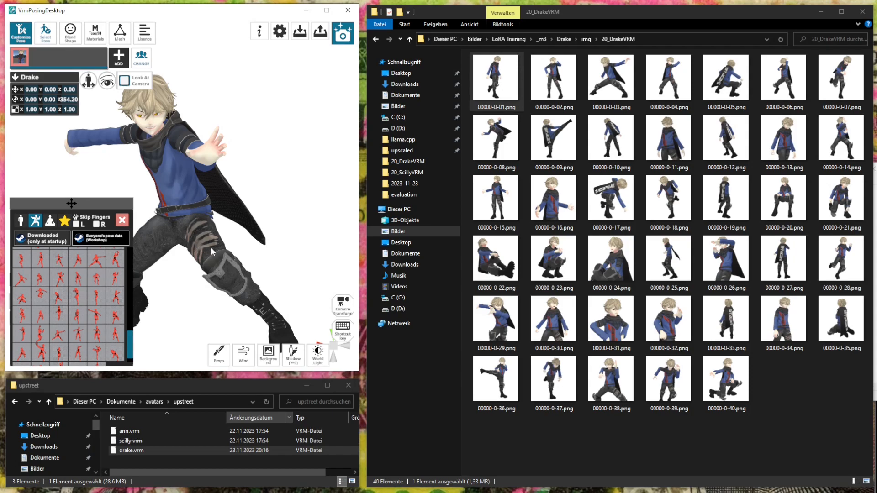
Try further action poses from earlier in the library, including a wide stance with lowered arms and a bent-over kneeling pose
scroll(58, 288, up, 5)
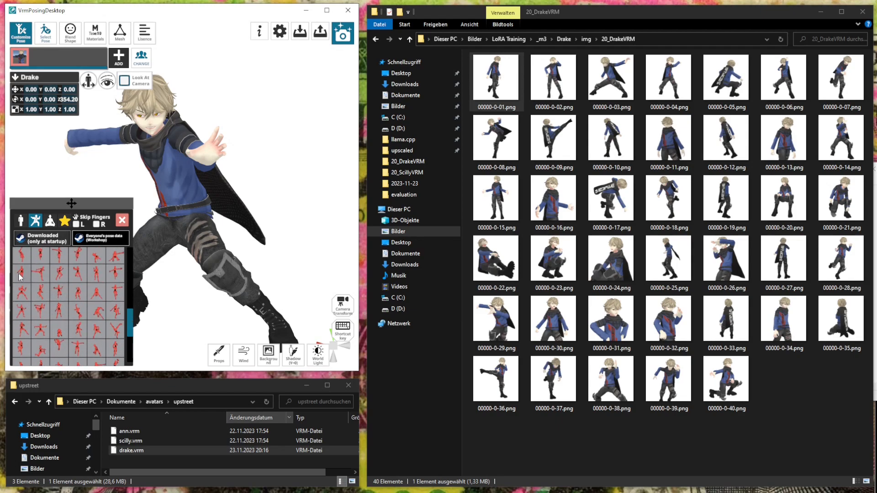
scroll(68, 274, up, 5)
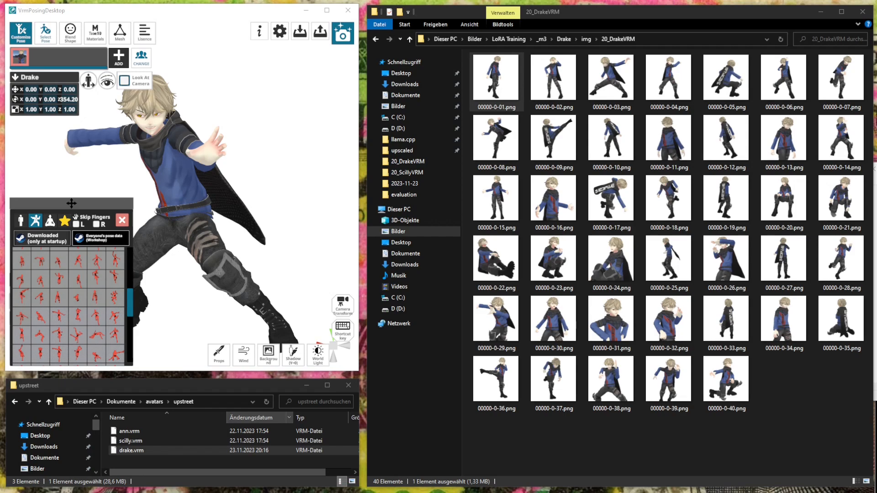
click(100, 296)
click(95, 270)
scroll(102, 300, up, 3)
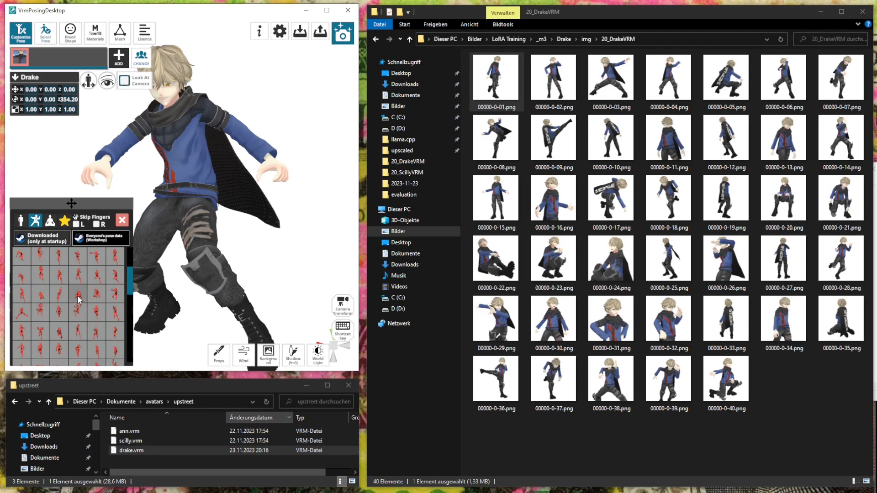
click(79, 298)
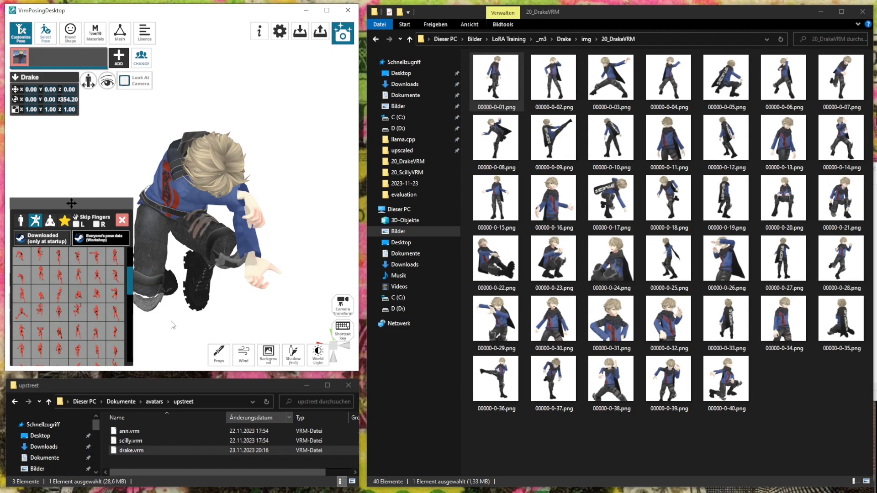
Try a high-kick action pose and a standing pose reaching one hand forward, and inspect the reaching hand up close
scroll(46, 270, up, 5)
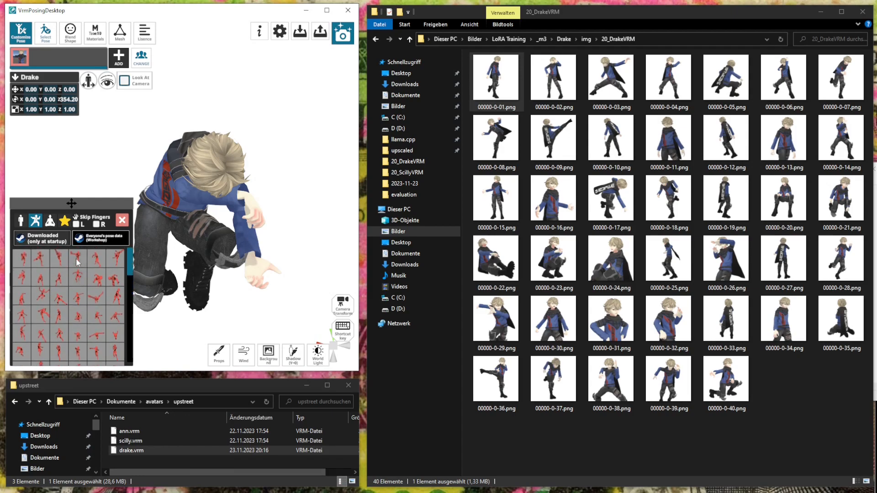
click(77, 292)
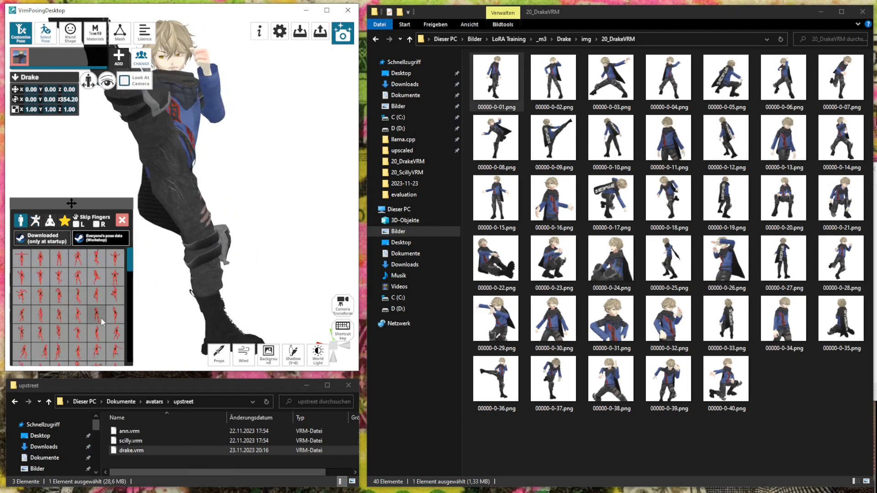
click(101, 318)
right_drag(171, 215, 185, 226)
scroll(226, 186, up, 5)
right_drag(237, 193, 243, 201)
middle_drag(243, 201, 241, 216)
scroll(241, 215, up, 4)
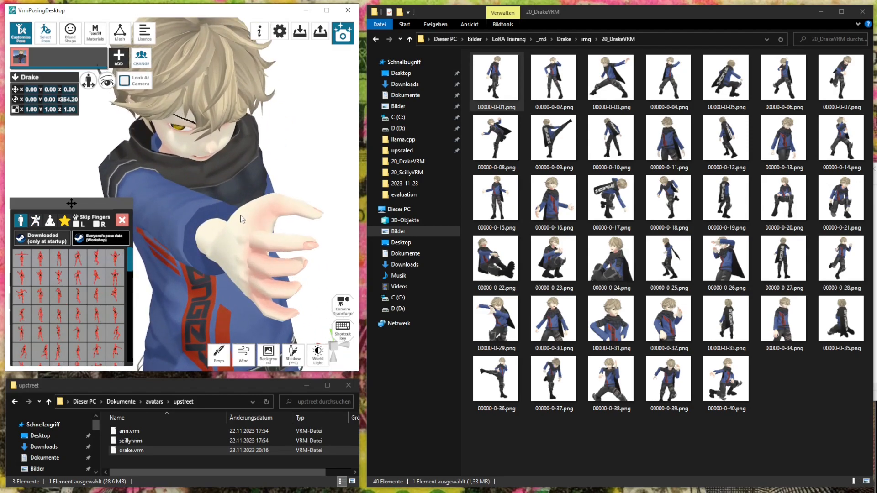
Apply the standing pose with both palms raised in front and give Drake a calm preset facial expression
click(122, 280)
scroll(219, 242, down, 3)
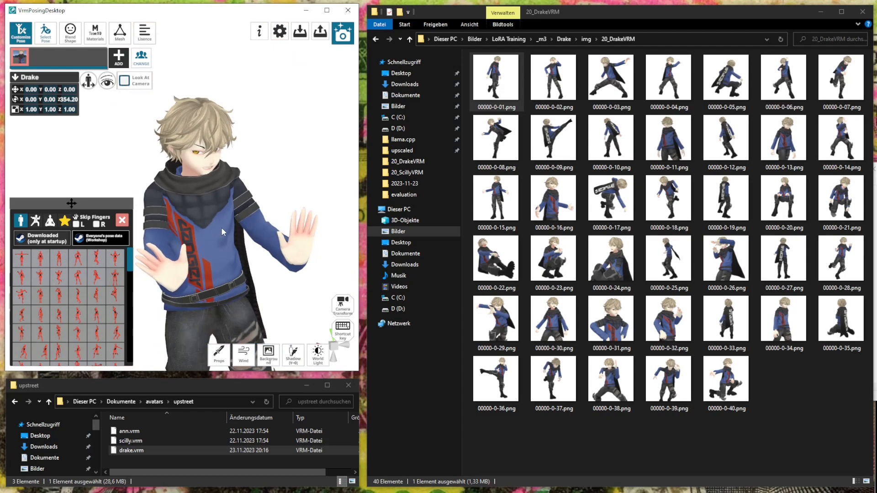
scroll(221, 232, up, 2)
click(70, 32)
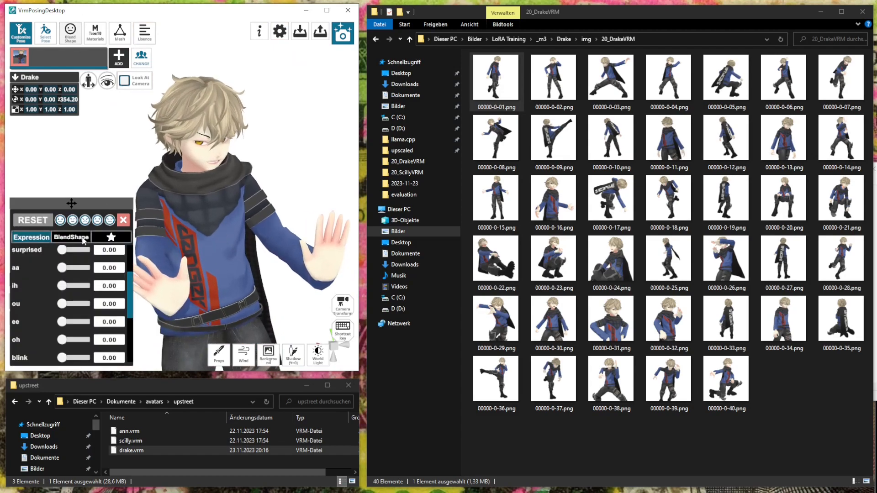
click(97, 220)
scroll(245, 196, down, 3)
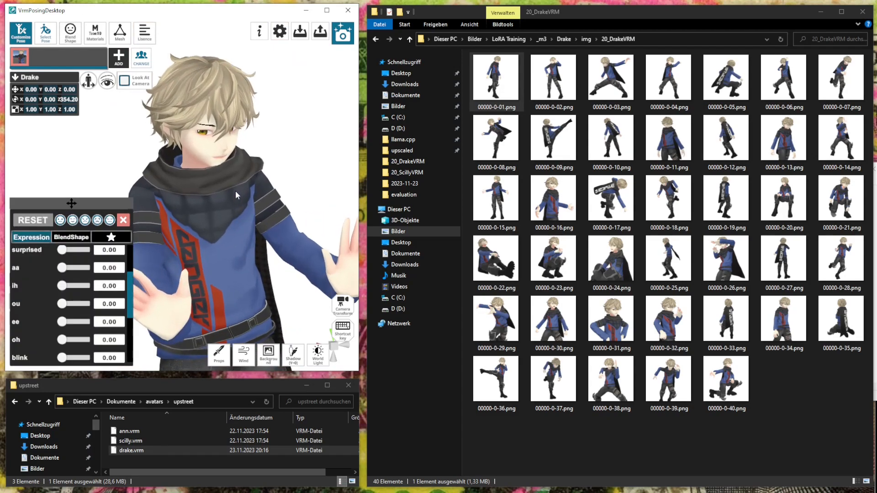
Frame Drake's upper body with both raised palms inside the square 1024 × 1024 export preview
scroll(223, 165, down, 4)
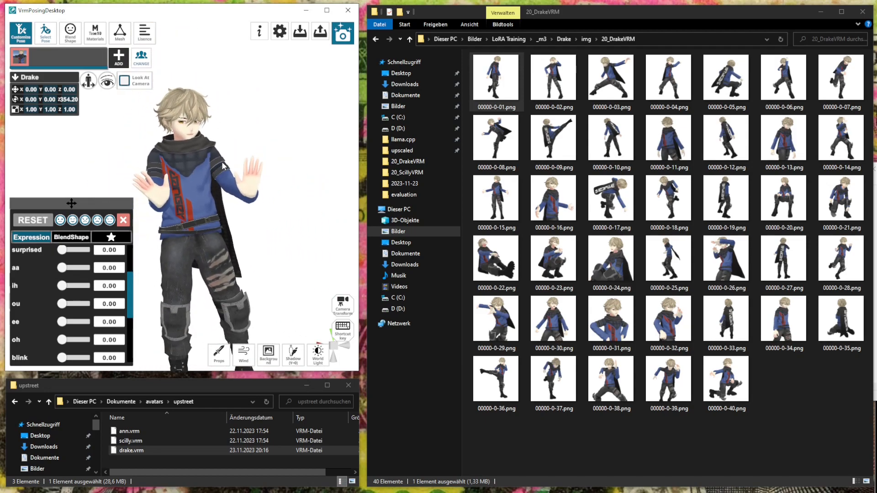
middle_drag(221, 154, 220, 160)
right_drag(239, 154, 246, 159)
click(343, 33)
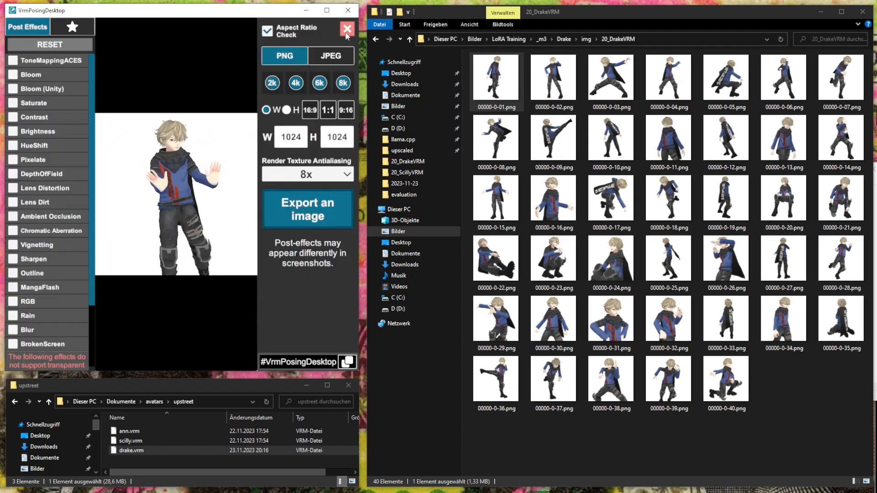
click(347, 29)
scroll(216, 177, up, 5)
mouse_move(229, 192)
middle_down()
mouse_move(229, 200)
mouse_move(221, 190)
middle_up()
scroll(229, 200, up, 2)
scroll(220, 191, down, 3)
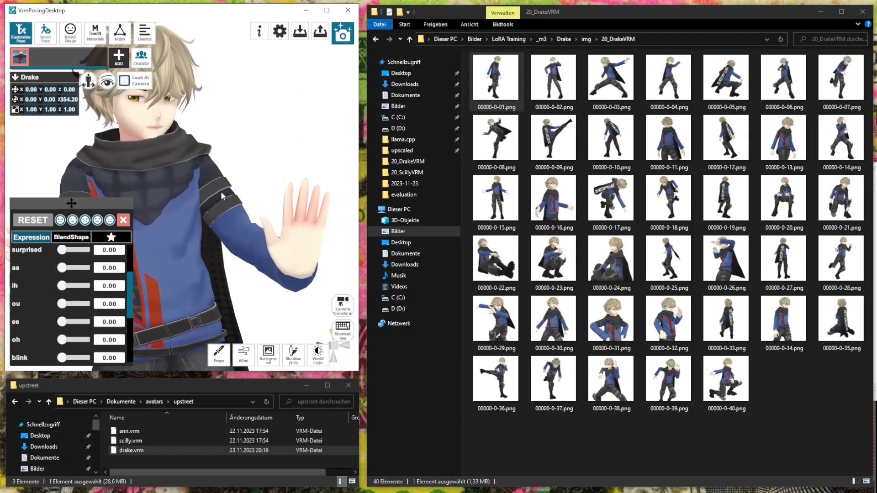
click(344, 32)
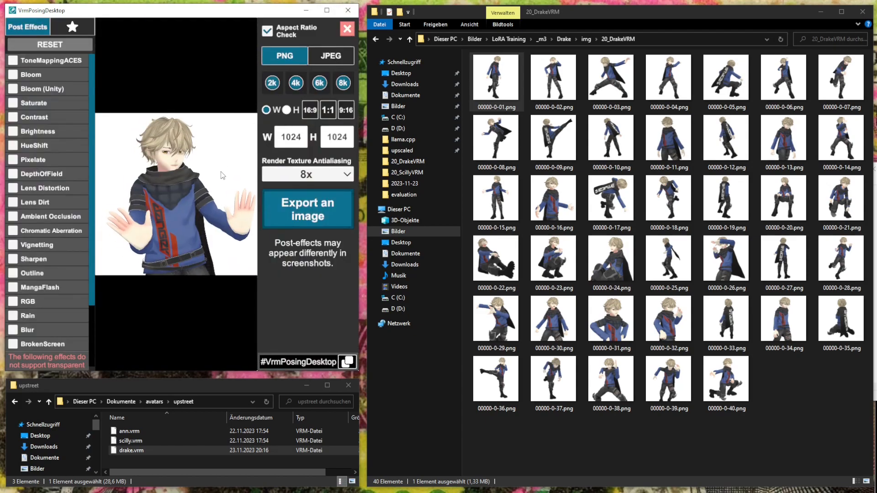
Export the raised-palms image as 00000-0-41.png into the 20_DrakeVRM folder
click(315, 201)
scroll(322, 223, down, 2)
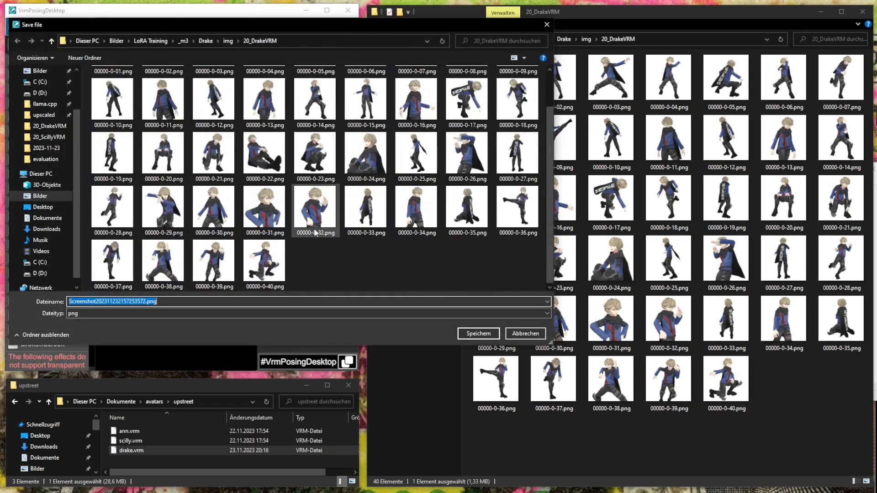
click(264, 263)
click(96, 301)
click(96, 301)
key(BackSpace)
text(1)
key(Return)
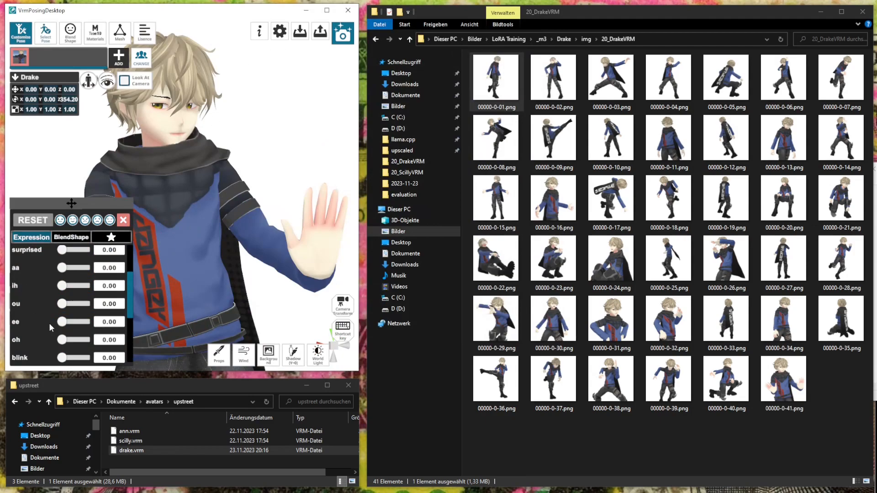
Return to the pose library and apply a standing pose that leans forward with both arms spread
click(46, 35)
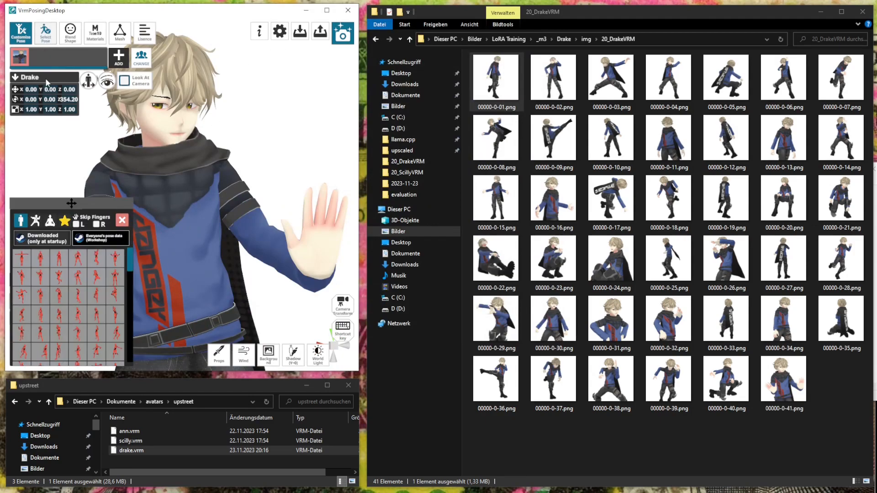
click(24, 295)
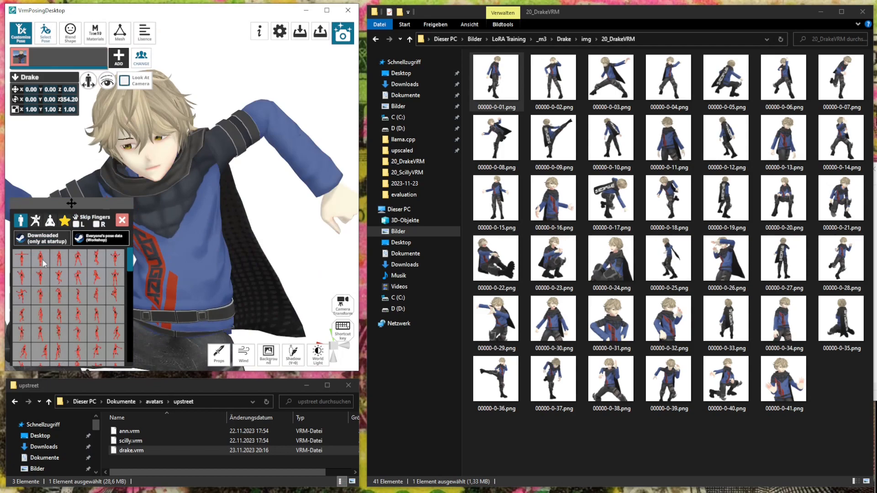
Show the action poses and apply the one leaning forward with an arm crossed over the thigh to Drake
click(35, 221)
scroll(26, 325, down, 3)
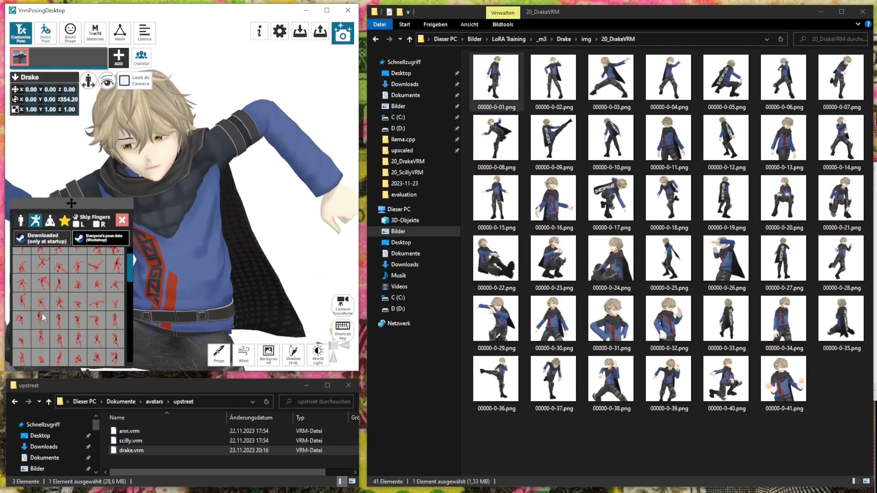
scroll(26, 325, down, 3)
click(25, 326)
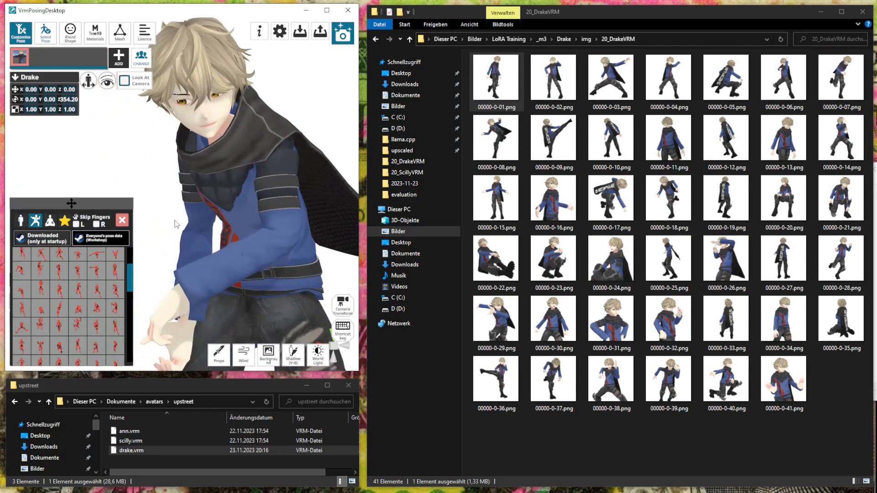
Apply the third preset facial expression to Drake and set the ou shape to 0.43 and aa to 0.34
click(70, 32)
click(76, 220)
click(85, 221)
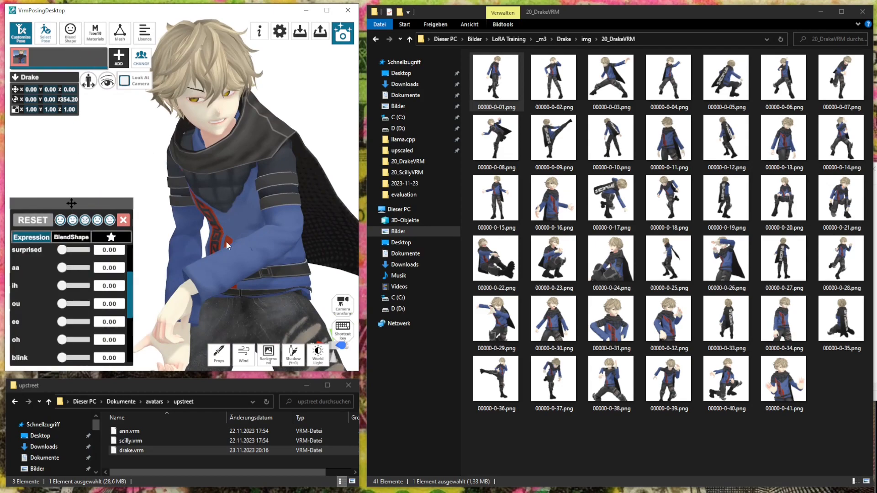
click(73, 304)
mouse_move(83, 306)
mouse_down()
mouse_move(51, 296)
mouse_move(79, 304)
mouse_up()
drag(62, 268, 70, 268)
Apply the action pose with both fists raised to Drake
right_drag(192, 262, 161, 250)
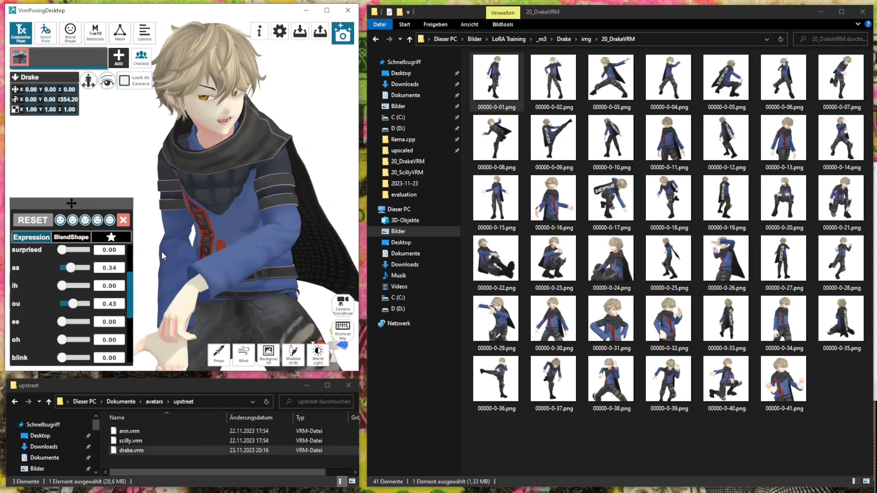
right_drag(108, 281, 182, 280)
scroll(184, 280, down, 3)
scroll(220, 264, down, 2)
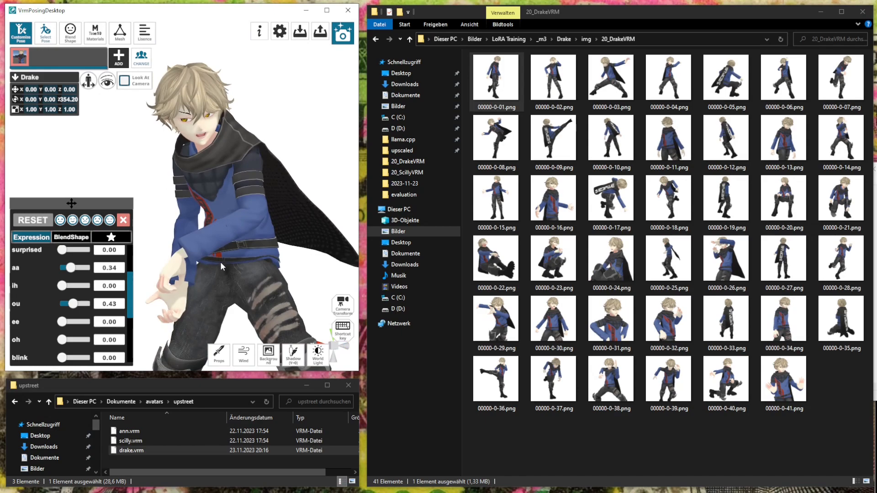
click(45, 33)
click(82, 267)
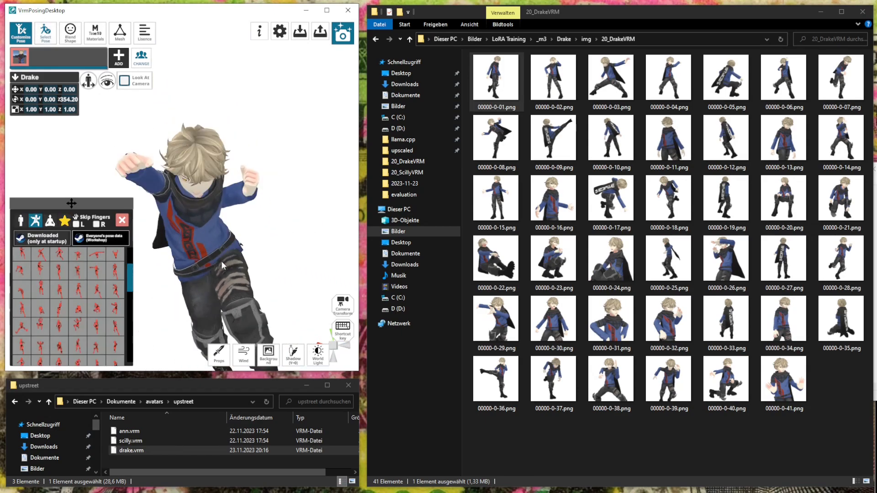
right_drag(222, 244, 262, 257)
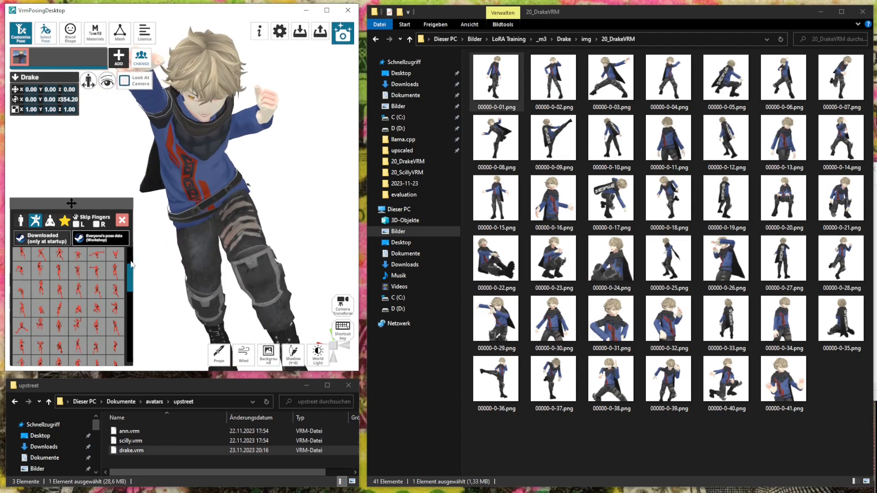
click(80, 269)
click(80, 269)
click(89, 267)
Check how the raised-fists pose is framed in the image export preview and return to posing
middle_drag(256, 235, 264, 241)
right_drag(264, 241, 202, 222)
scroll(277, 240, up, 1)
click(343, 32)
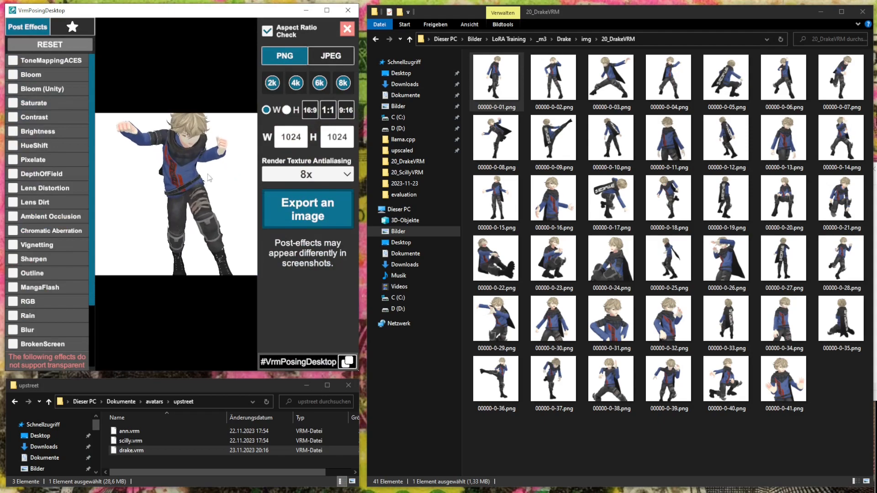
click(347, 28)
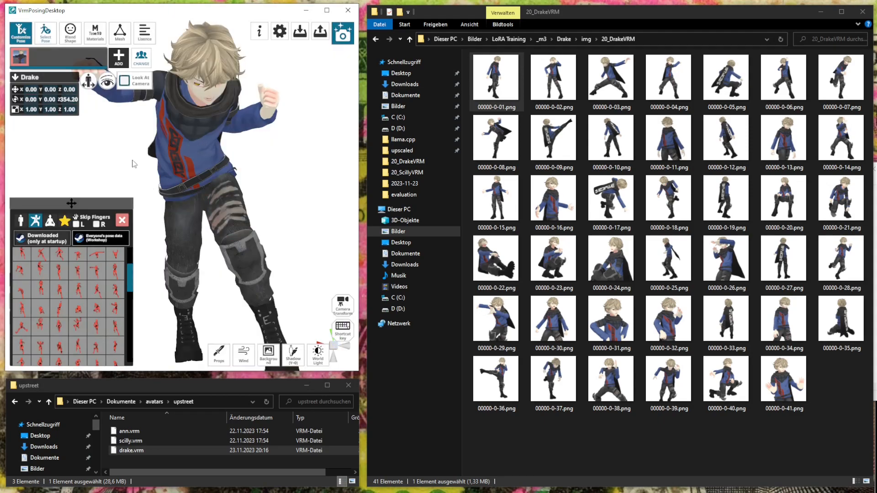
Turn on Drake's gaze target and move it beside his raised fist, and raise the model to Y 0.03
click(109, 82)
scroll(139, 162, down, 5)
drag(151, 215, 288, 217)
scroll(249, 189, up, 2)
scroll(250, 193, up, 3)
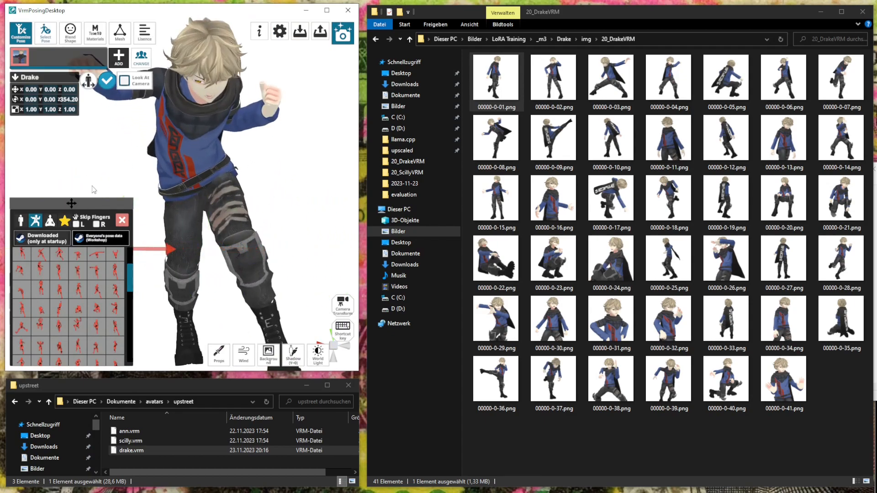
scroll(160, 231, down, 3)
click(209, 238)
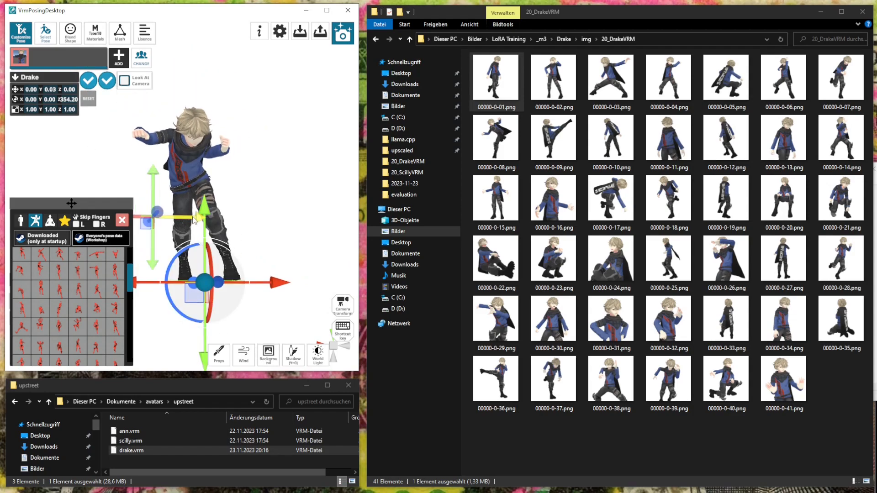
drag(194, 218, 154, 219)
click(93, 99)
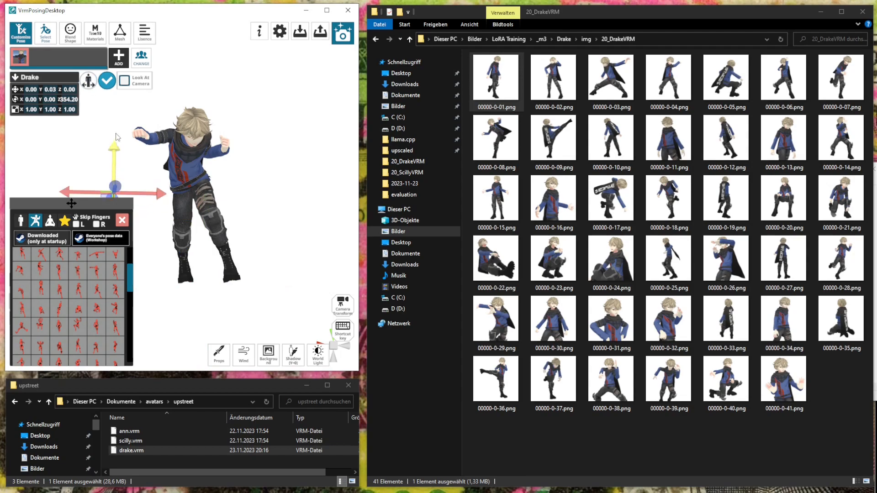
Check the full-body framing with the adjusted gaze in the image export preview and return to posing
scroll(219, 149, up, 5)
scroll(217, 145, up, 5)
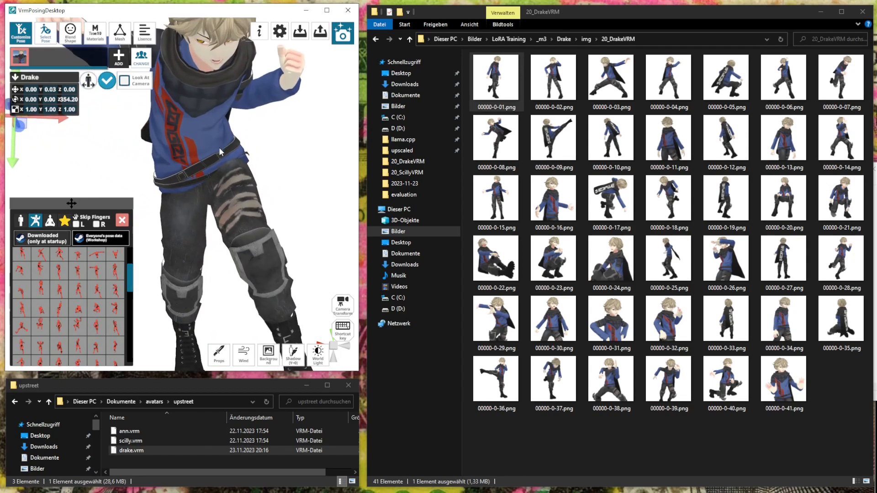
scroll(221, 164, down, 3)
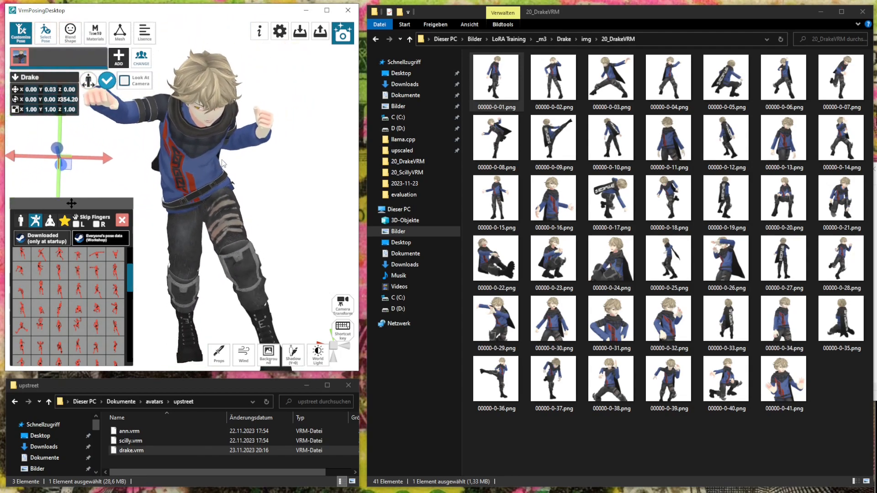
click(343, 33)
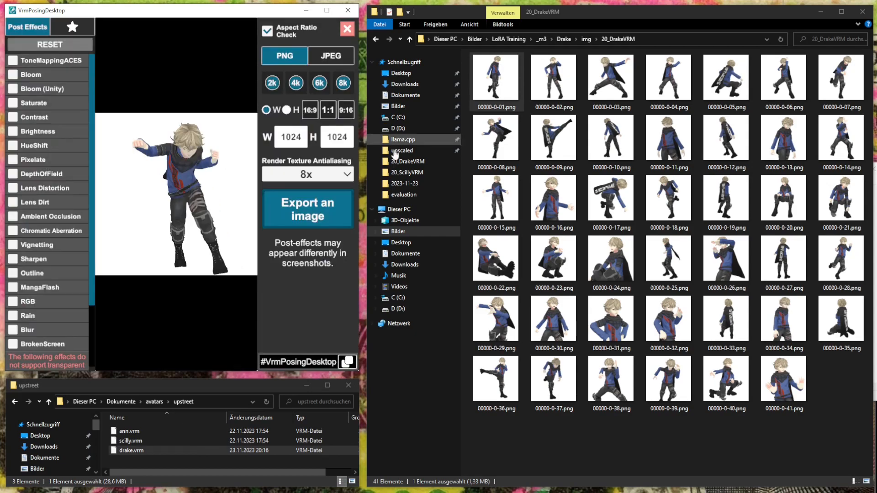
click(348, 31)
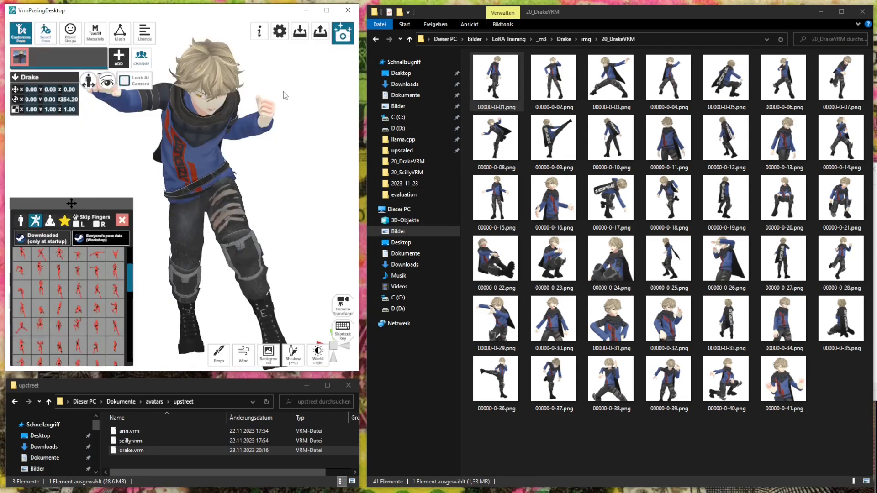
Frame the raised-fists pose from the thighs up and export it as the 1024 × 1024 PNG 00000-0-42.png
scroll(301, 133, up, 5)
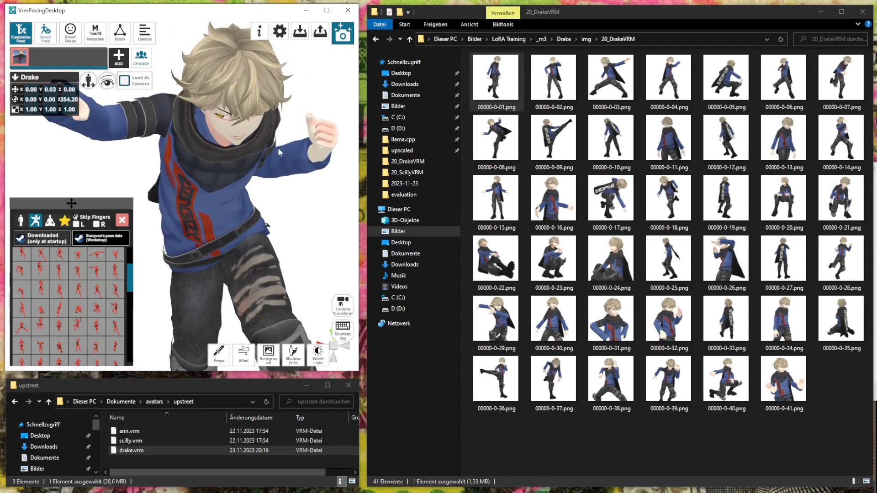
click(343, 33)
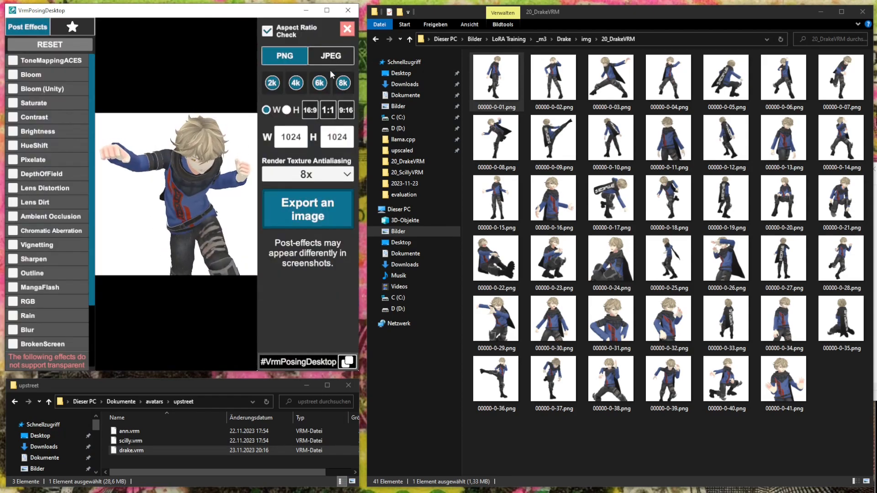
click(304, 208)
scroll(306, 256, down, 2)
click(315, 263)
double_click(98, 302)
click(97, 302)
key(BackSpace)
text(2)
key(Return)
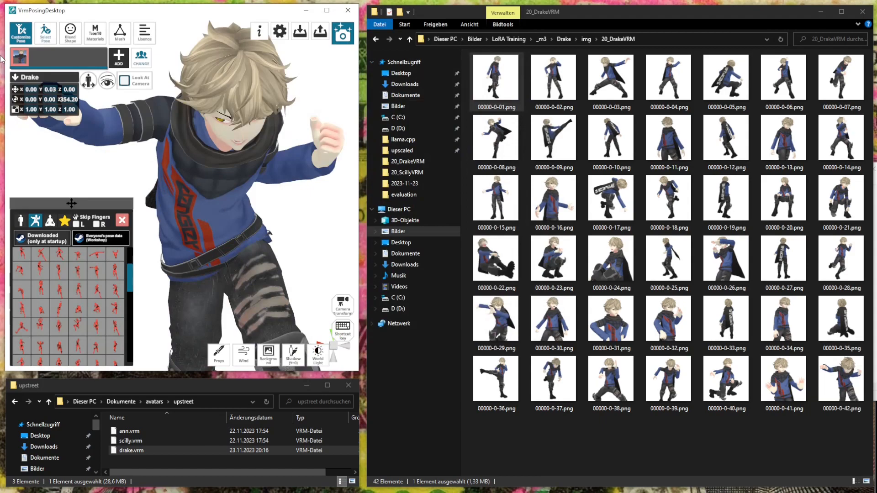
Apply the jumping pose with both hands raised to Drake and open his facial expression settings
scroll(88, 256, down, 2)
click(78, 300)
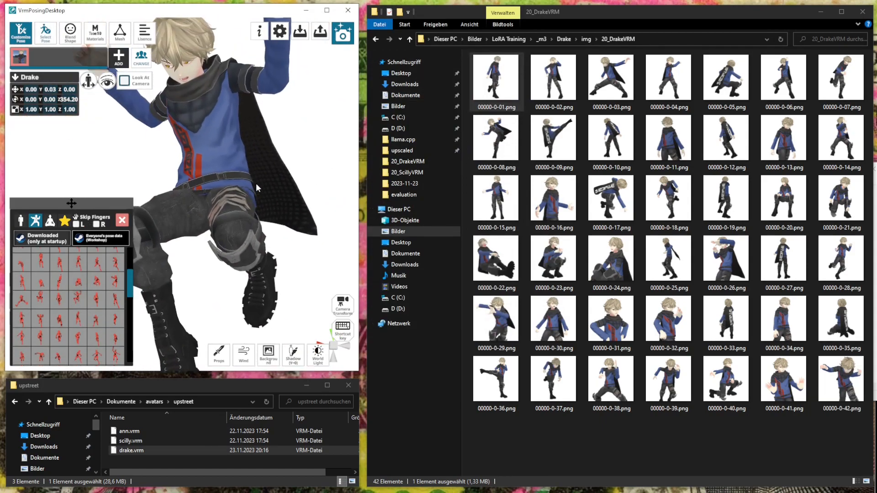
click(80, 40)
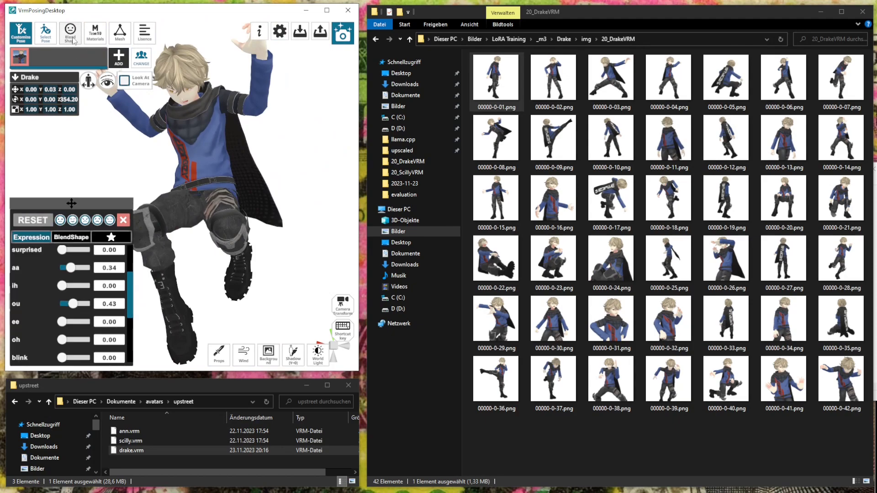
Turn on the gaze target for the jumping pose and move it below Drake's feet
click(109, 82)
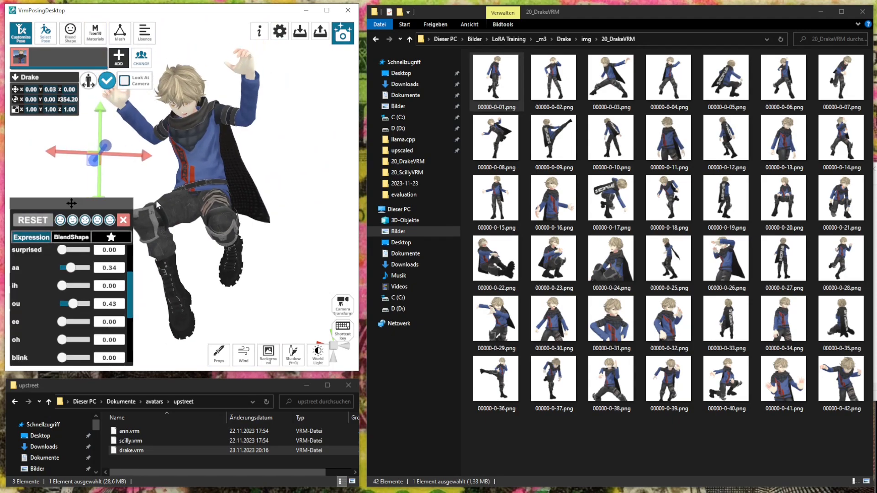
drag(331, 117, 254, 110)
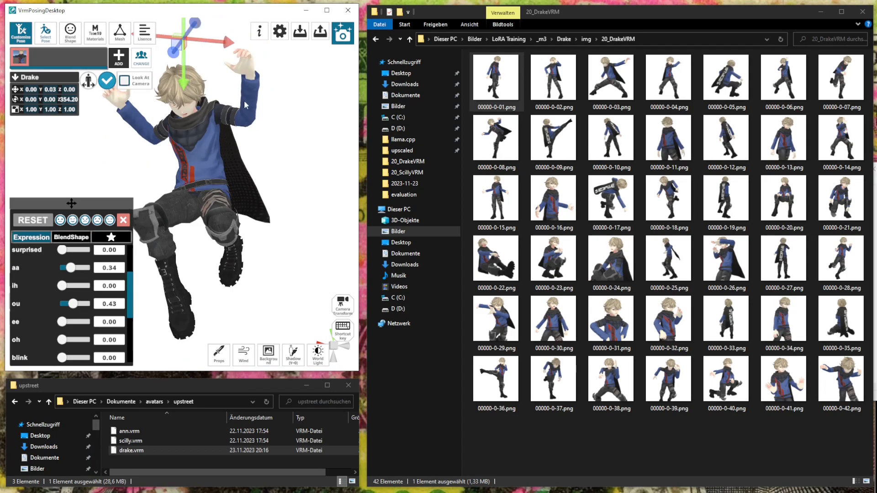
drag(188, 75, 172, 328)
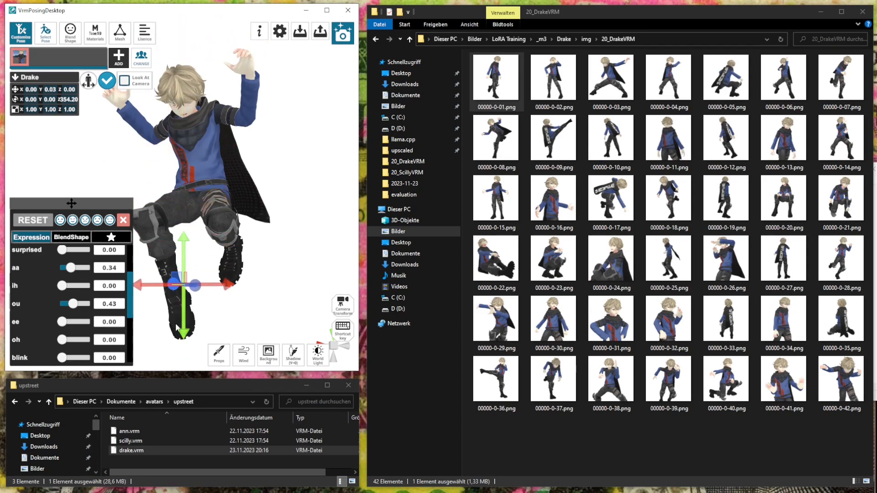
drag(222, 286, 313, 282)
scroll(204, 54, up, 3)
scroll(216, 88, down, 5)
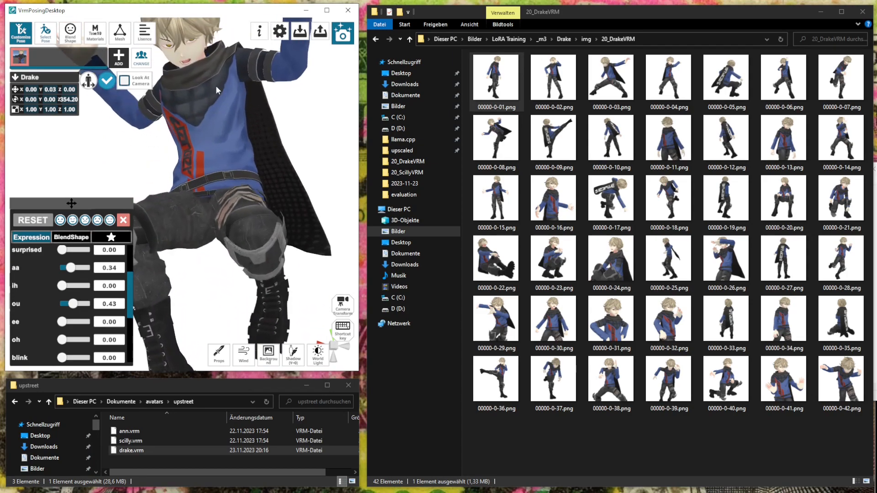
drag(246, 295, 251, 341)
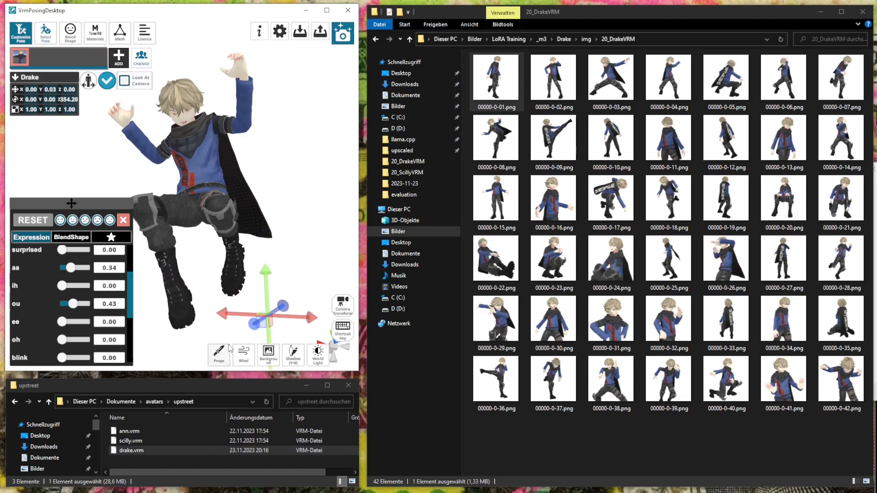
scroll(264, 225, down, 5)
drag(205, 258, 157, 285)
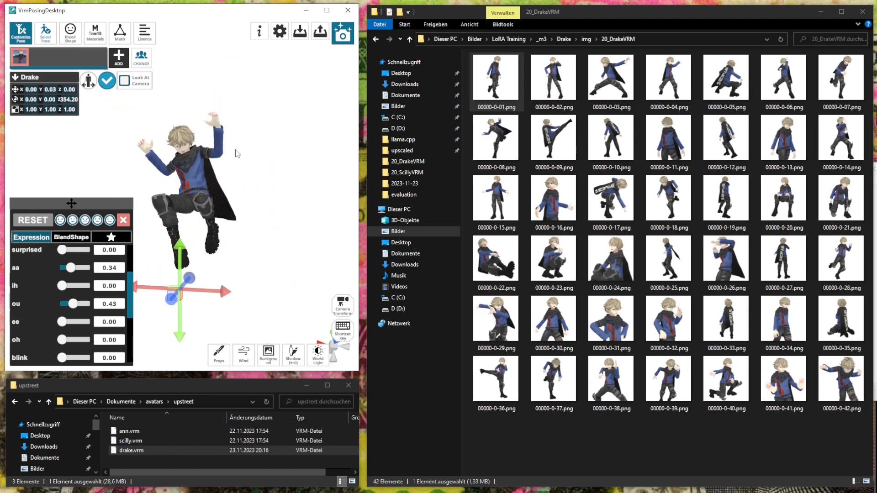
scroll(224, 121, up, 6)
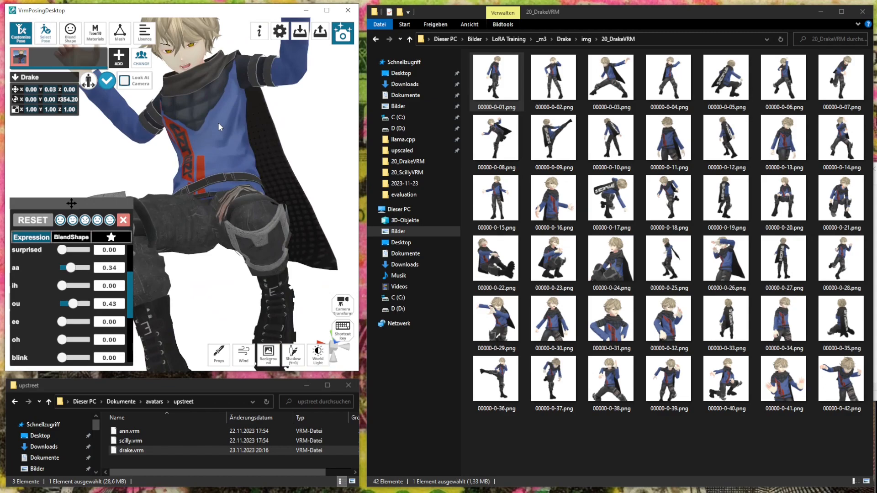
scroll(218, 123, down, 6)
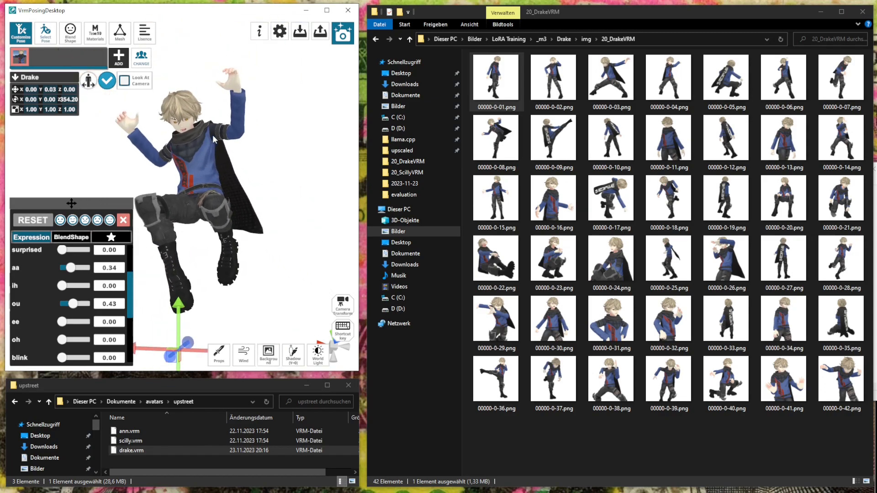
Apply the second preset facial expression to Drake and raise the gaze target to about knee height
click(67, 32)
click(73, 220)
right_drag(151, 164, 234, 179)
scroll(208, 164, up, 5)
scroll(216, 199, down, 3)
drag(187, 319, 198, 193)
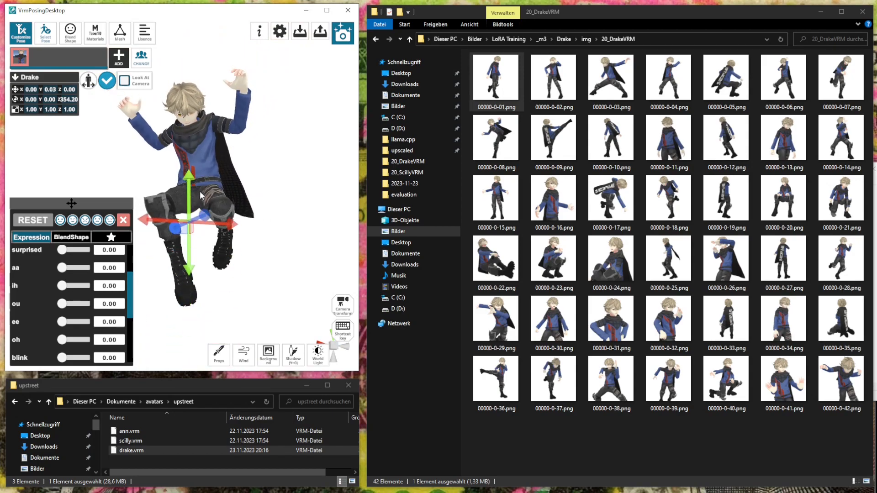
scroll(199, 193, up, 2)
click(74, 39)
click(74, 37)
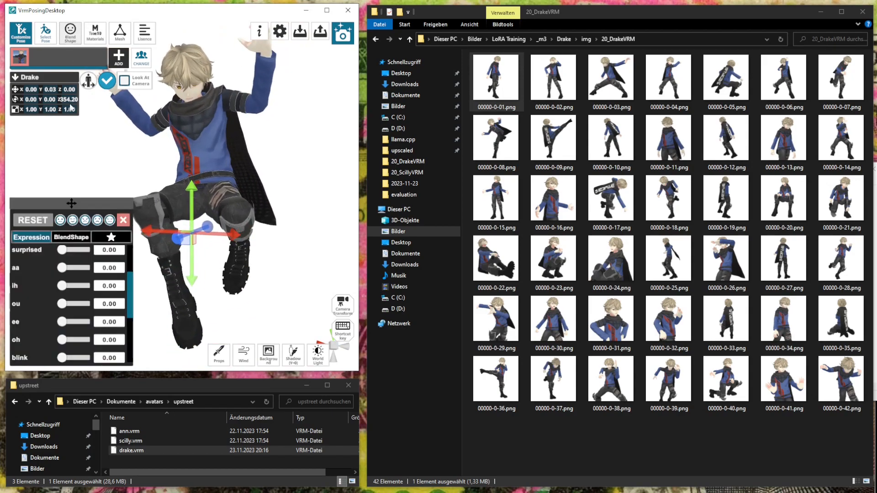
Set Drake's aa mouth shape to 0.78 and frame the whole jumping pose in the image export view
scroll(178, 185, up, 2)
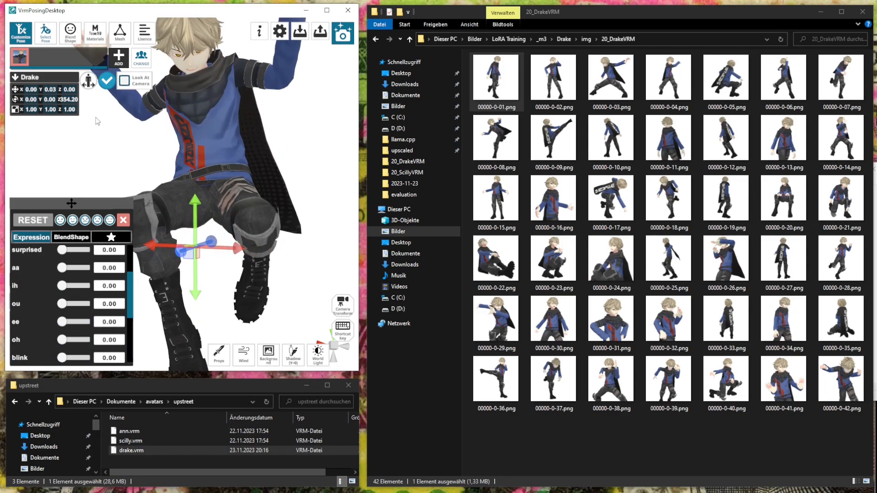
right_drag(166, 259, 359, 68)
click(348, 39)
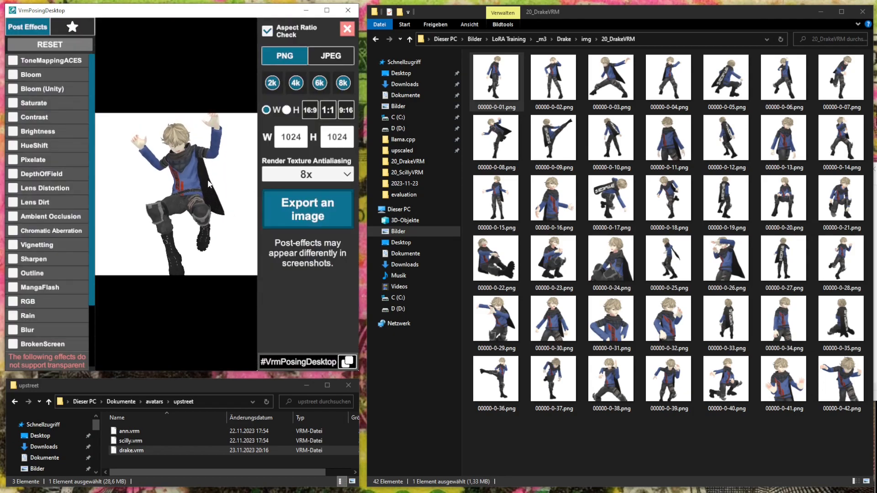
scroll(208, 182, up, 5)
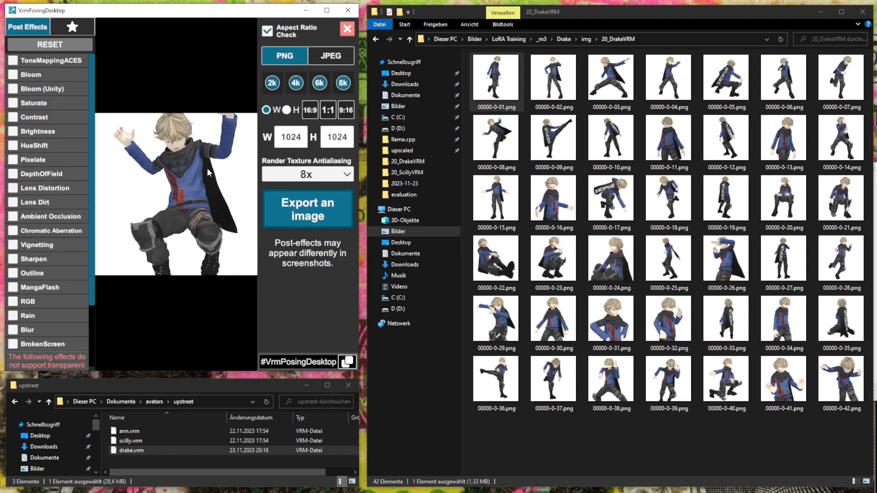
scroll(210, 173, down, 4)
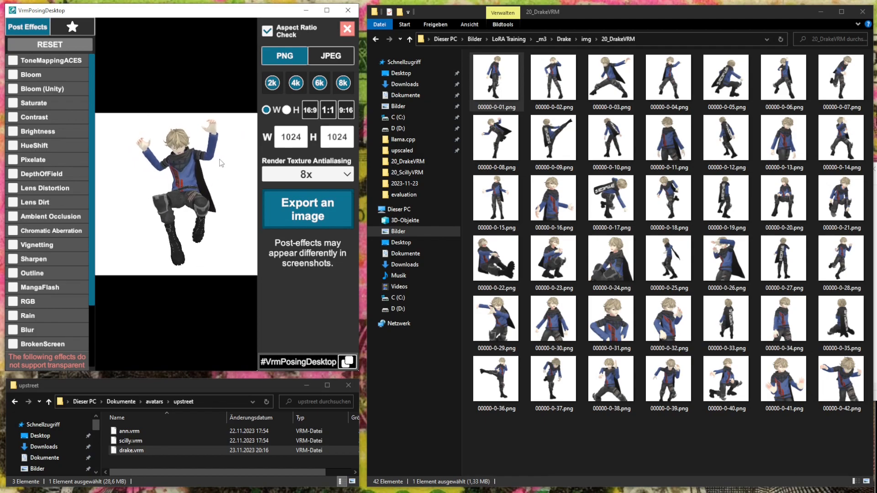
Export the jumping pose as the 1024 × 1024 PNG 00000-0-43.png in the 20_DrakeVRM folder
click(314, 218)
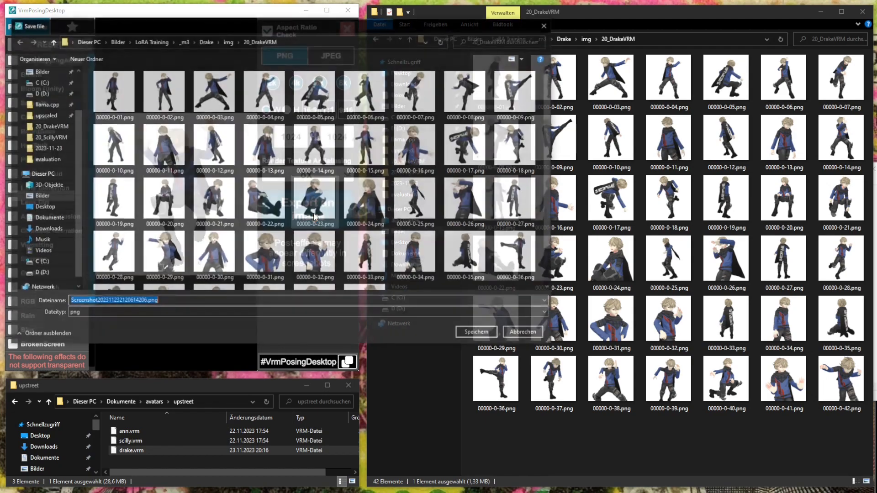
click(364, 258)
click(94, 301)
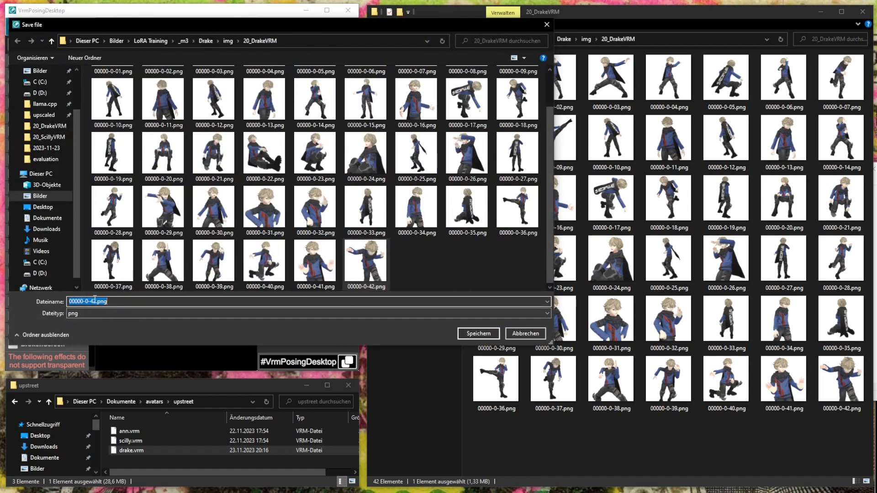
key(BackSpace)
text(3)
key(Return)
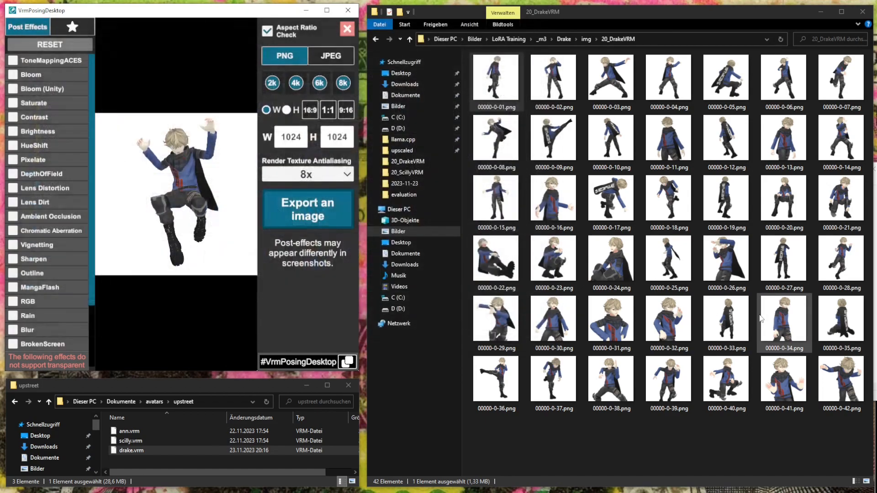
Try several floor poses from the sitting pose category and apply the one-knee kneeling pose with clasped hands to Drake
scroll(179, 95, up, 5)
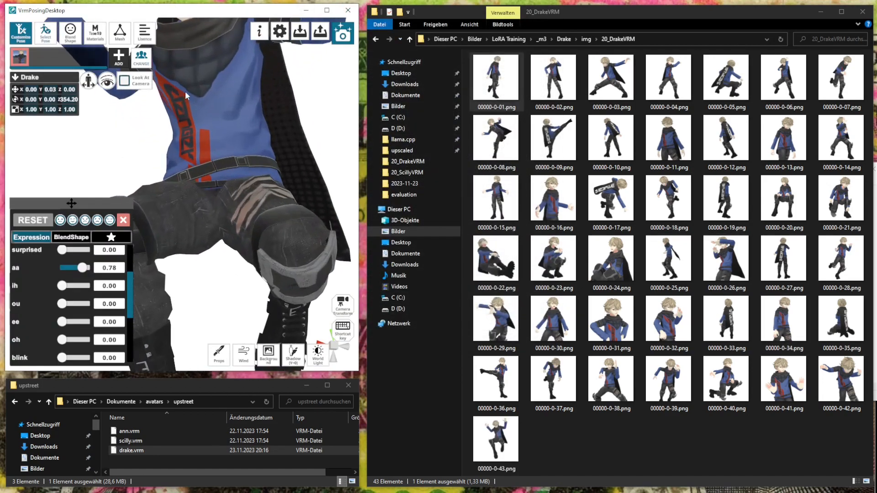
click(53, 34)
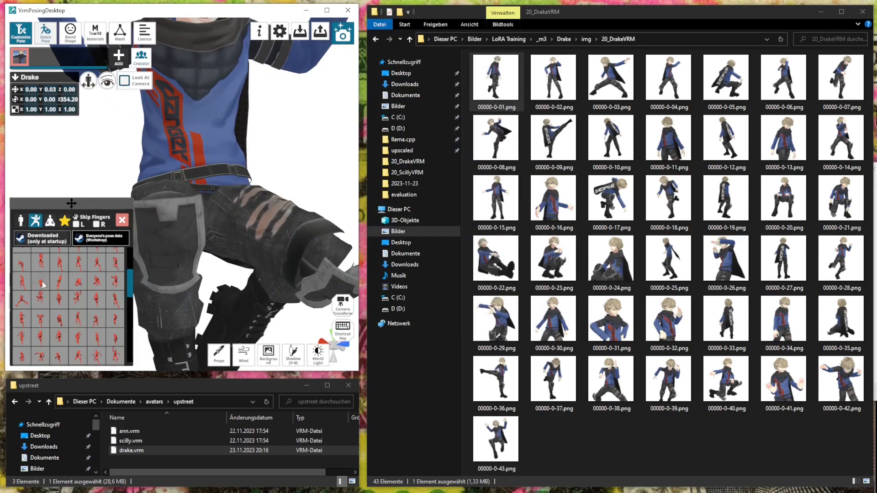
click(50, 221)
click(59, 279)
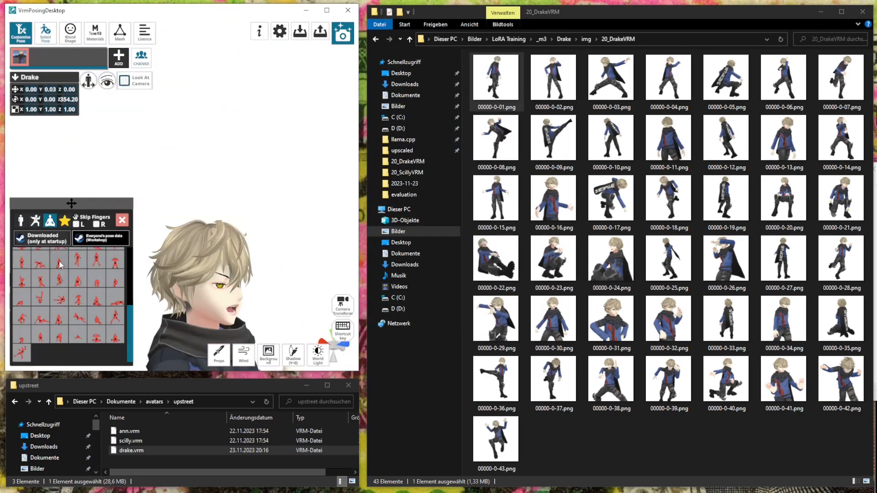
click(23, 264)
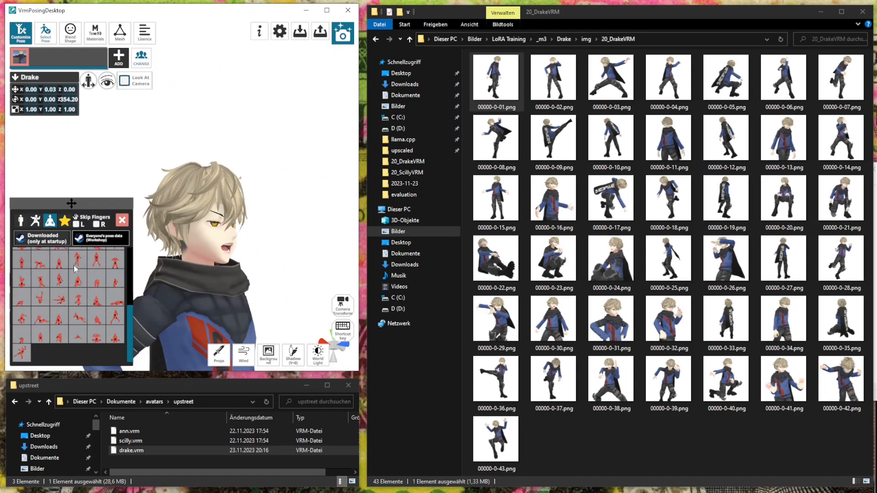
scroll(76, 269, up, 2)
click(41, 253)
click(25, 256)
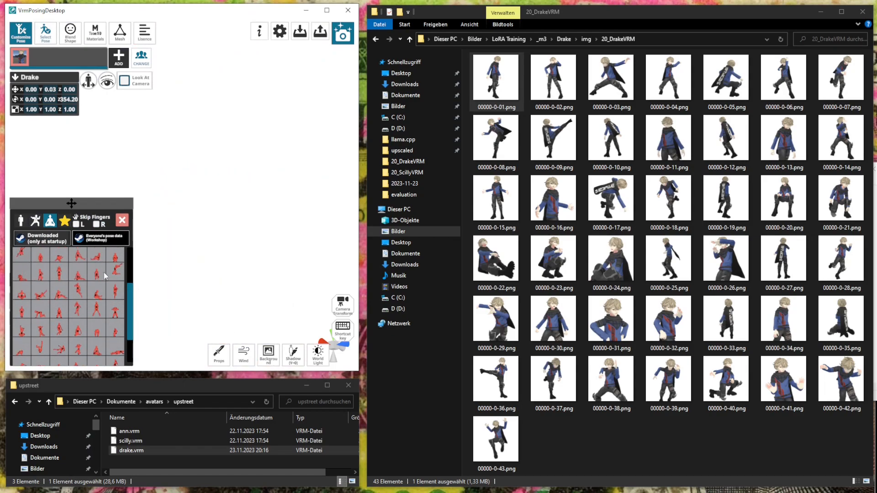
click(97, 258)
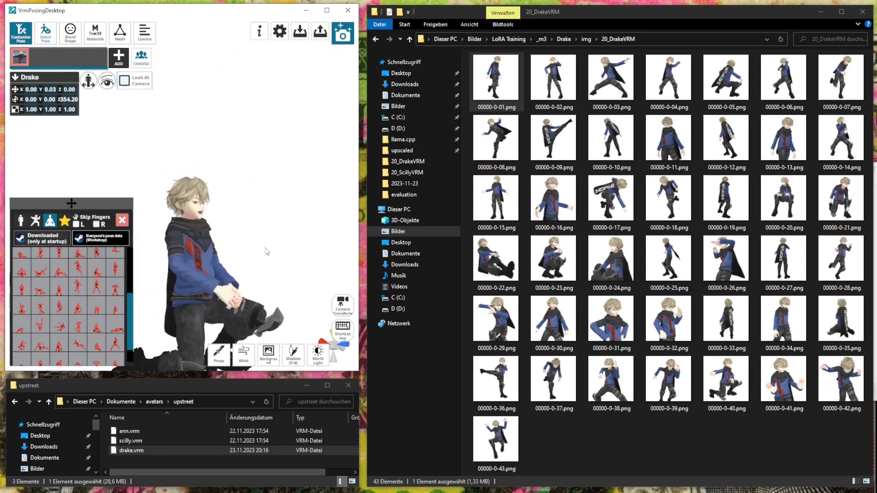
Examine the kneeling pose from behind and the front, comparing it with the exported images shown as slightly smaller thumbnails
right_drag(315, 288, 201, 218)
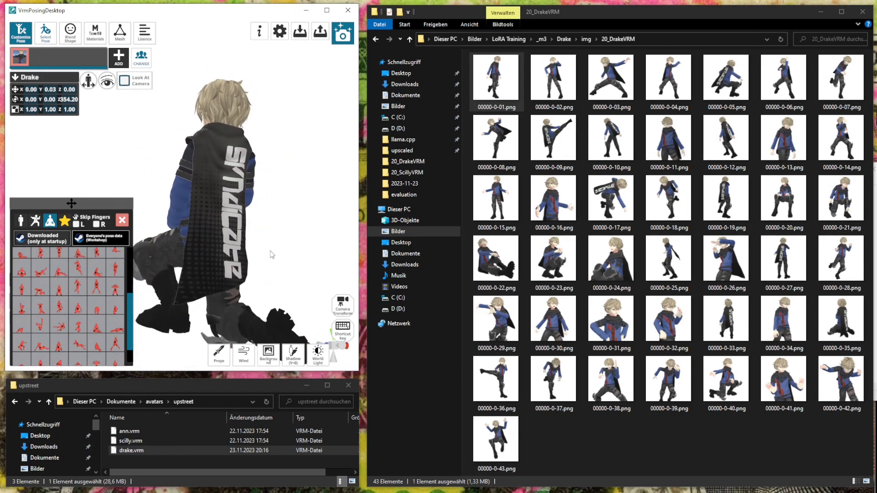
click(805, 209)
ctrl+scroll(805, 209, down, 1)
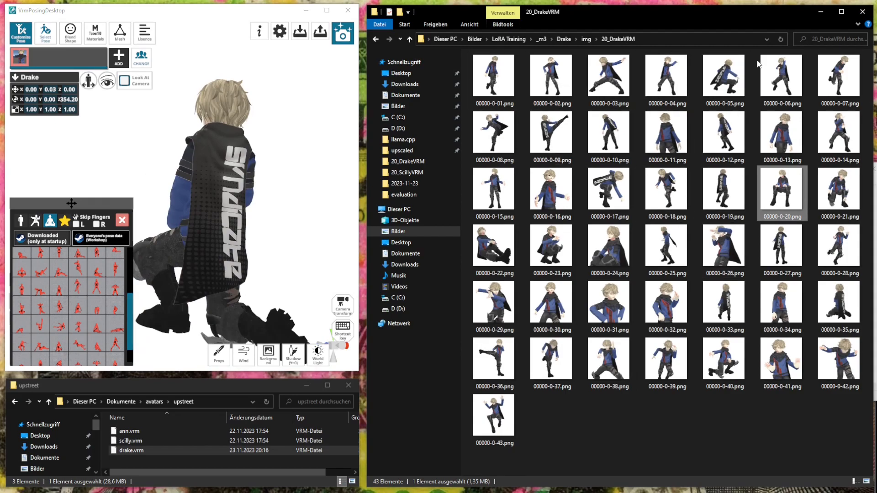
click(798, 434)
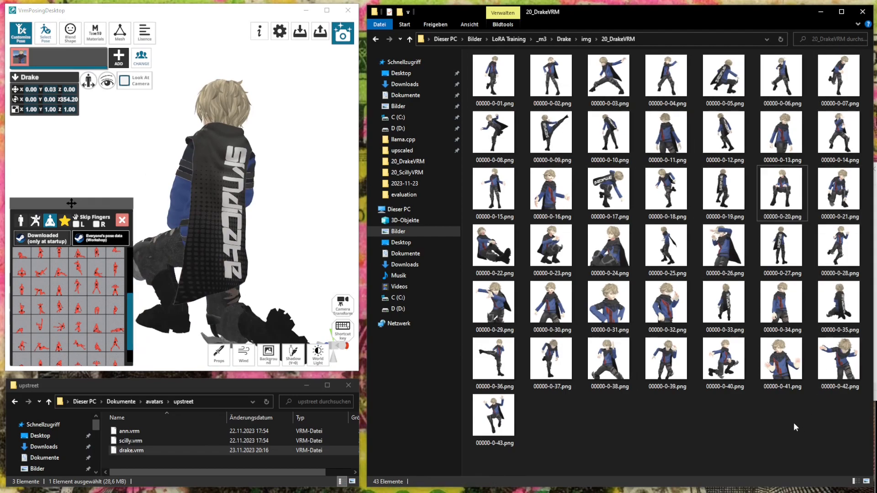
right_drag(257, 275, 247, 241)
scroll(260, 251, down, 1)
mouse_move(261, 184)
right_down()
mouse_move(302, 188)
mouse_move(269, 196)
right_up()
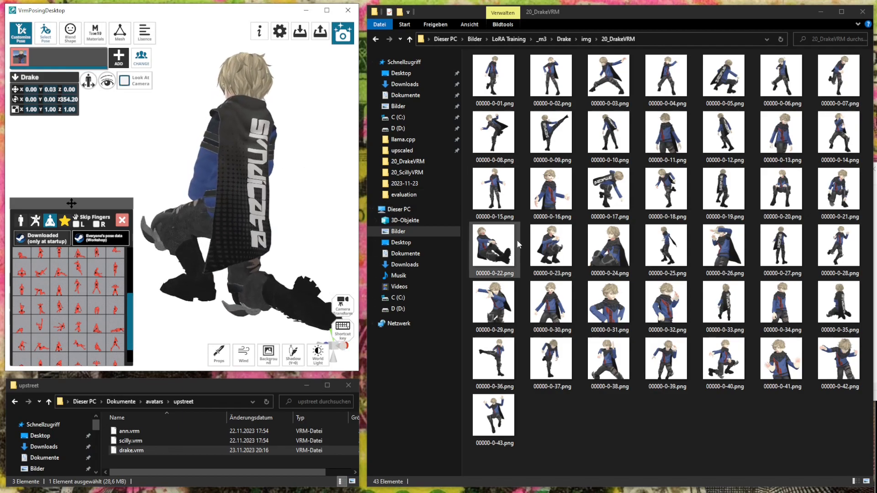
scroll(578, 251, up, 1)
click(839, 190)
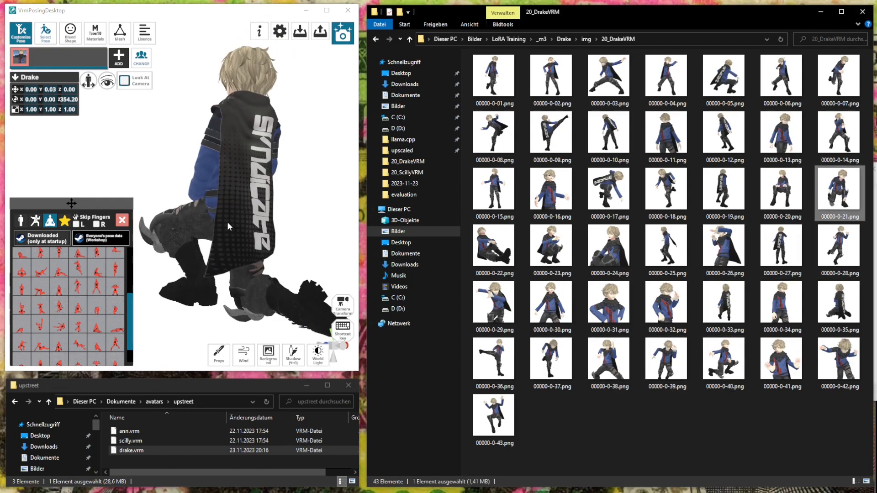
middle_drag(274, 201, 254, 197)
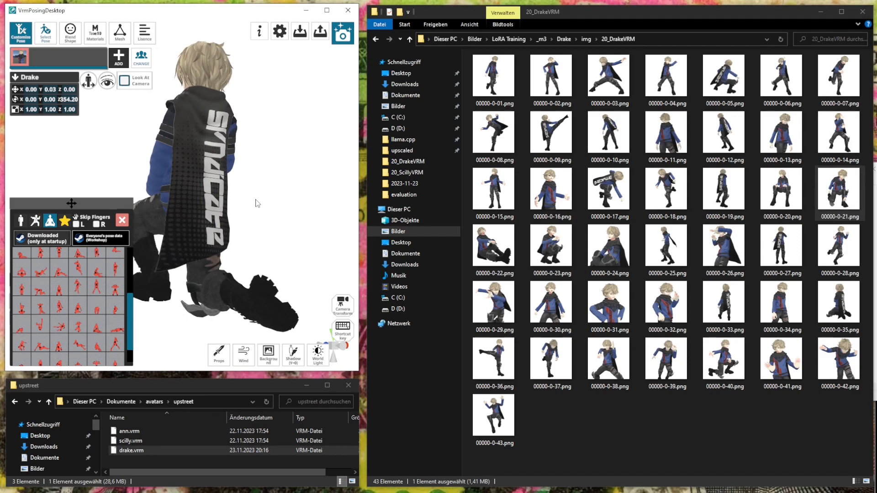
scroll(232, 197, down, 2)
right_drag(232, 197, 288, 200)
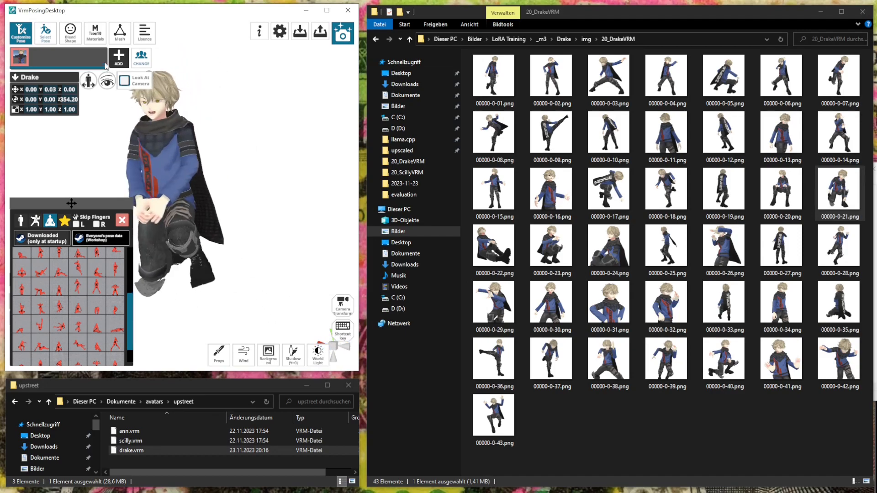
Apply the fourth preset facial expression to the kneeling Drake and set the ih mouth shape to 1.00
click(76, 36)
click(72, 222)
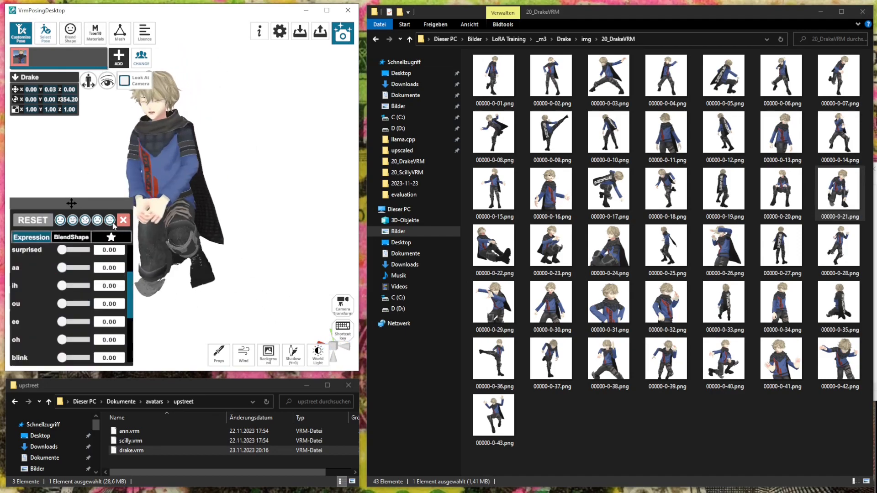
right_drag(148, 158, 195, 151)
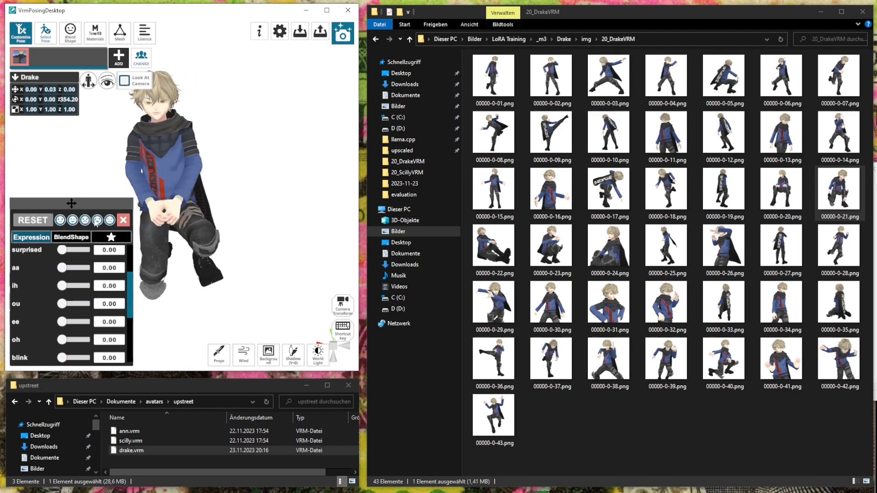
scroll(188, 164, up, 2)
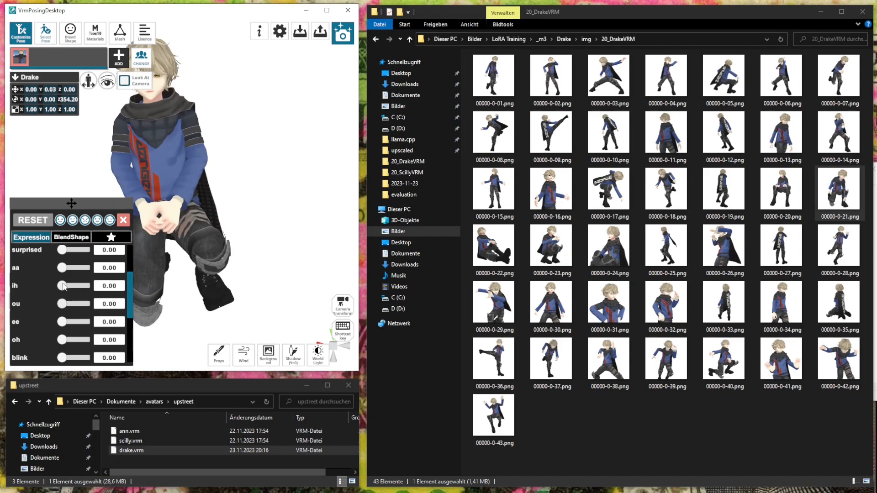
drag(86, 287, 92, 287)
Set Drake's ih mouth shape to 0.23 and the ou mouth shape to 0.34
right_drag(280, 213, 255, 213)
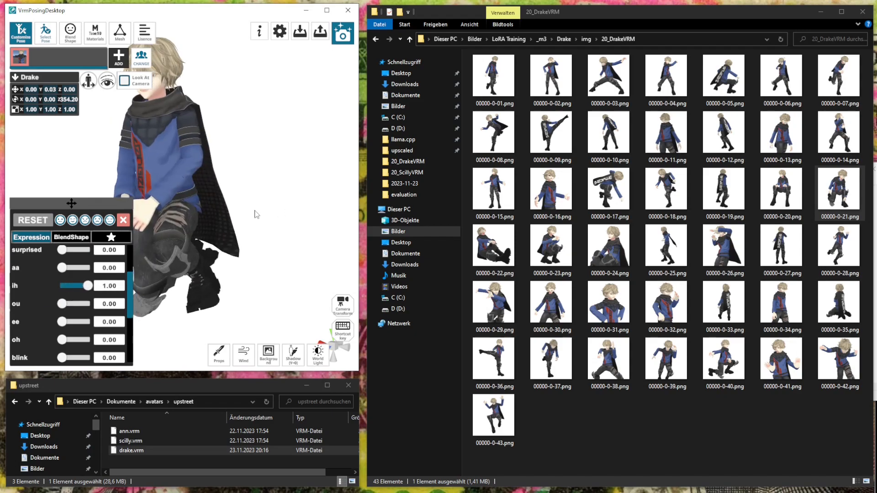
middle_drag(254, 213, 271, 219)
right_drag(272, 219, 250, 226)
scroll(264, 216, up, 2)
middle_drag(249, 226, 253, 257)
scroll(253, 257, up, 2)
right_drag(253, 257, 242, 256)
middle_drag(242, 256, 240, 238)
scroll(243, 237, down, 2)
right_drag(243, 237, 221, 237)
middle_drag(221, 237, 237, 233)
scroll(238, 233, up, 2)
right_drag(237, 233, 273, 227)
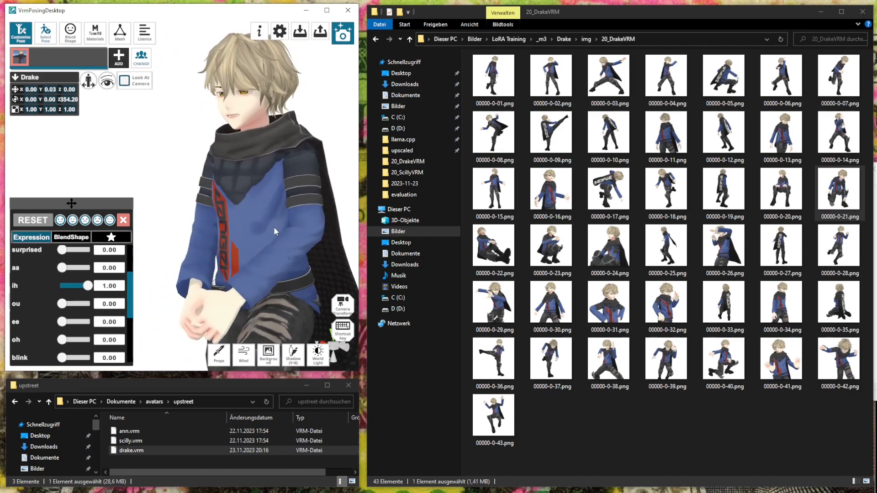
middle_drag(273, 226, 260, 225)
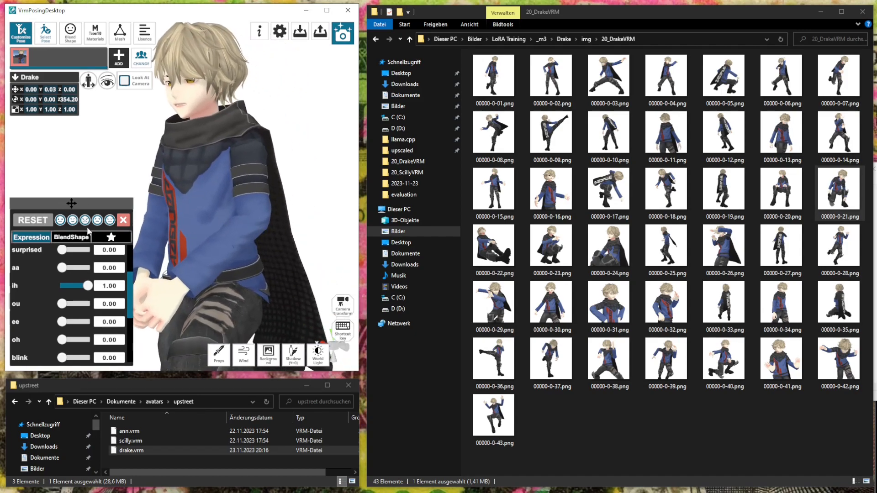
drag(86, 286, 86, 306)
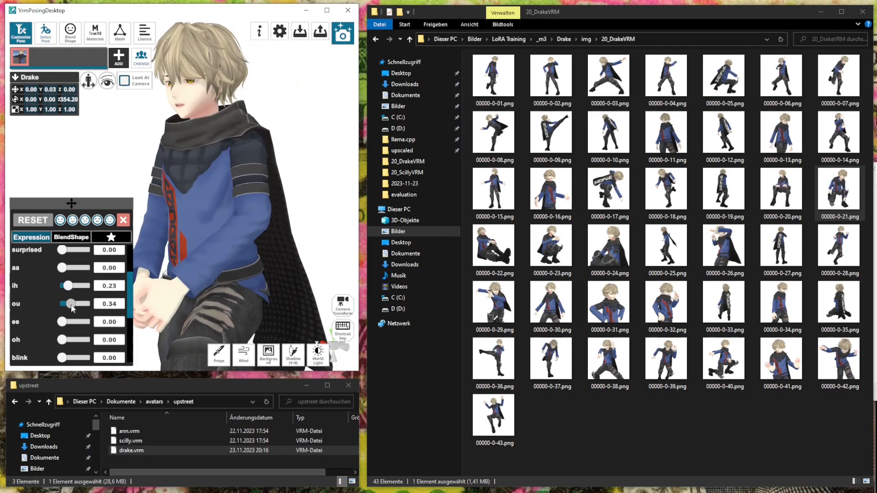
Frame the full kneeling pose from a three-quarter side angle and check it in the image export view
scroll(215, 206, down, 1)
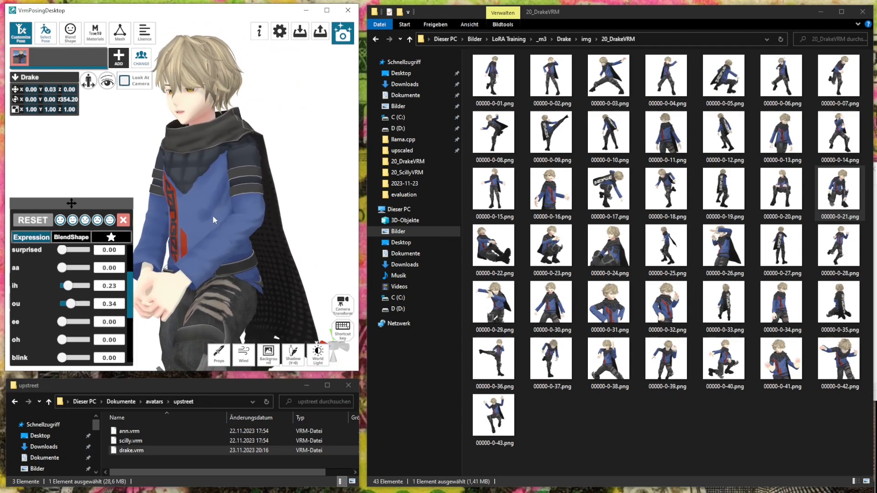
scroll(212, 214, down, 1)
scroll(222, 266, up, 4)
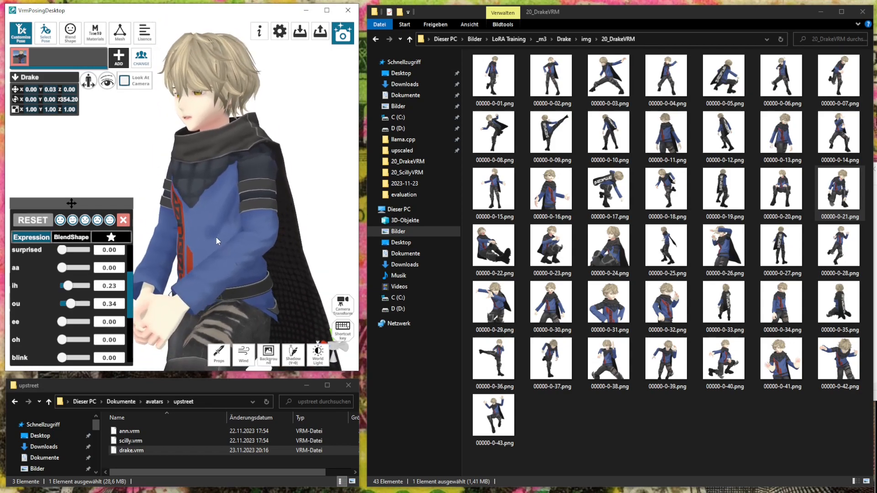
scroll(234, 232, down, 3)
right_drag(234, 232, 207, 234)
middle_drag(207, 234, 207, 213)
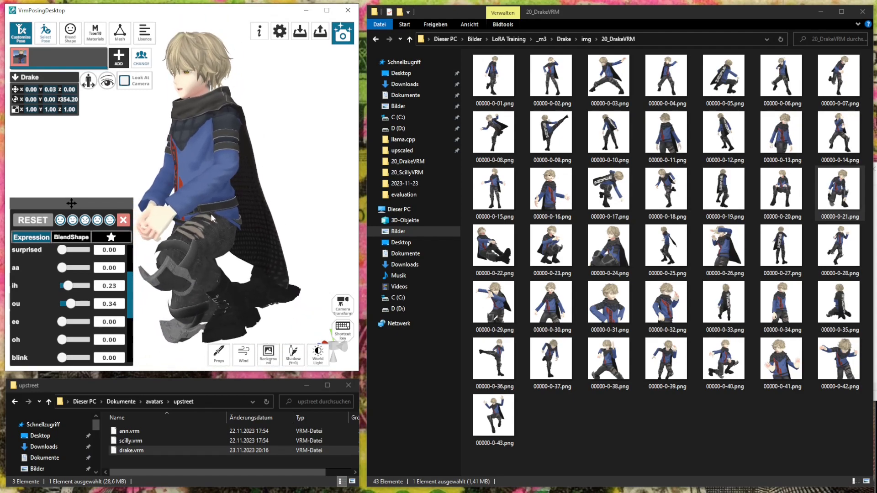
right_drag(210, 213, 226, 213)
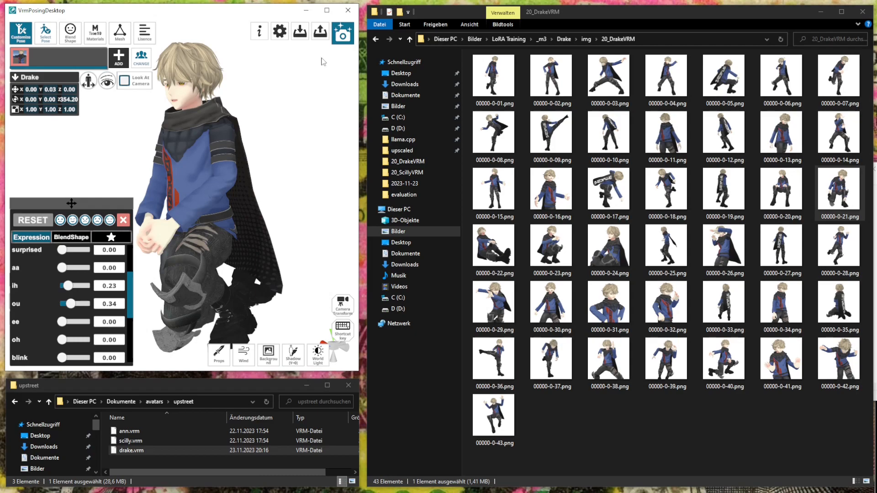
click(337, 42)
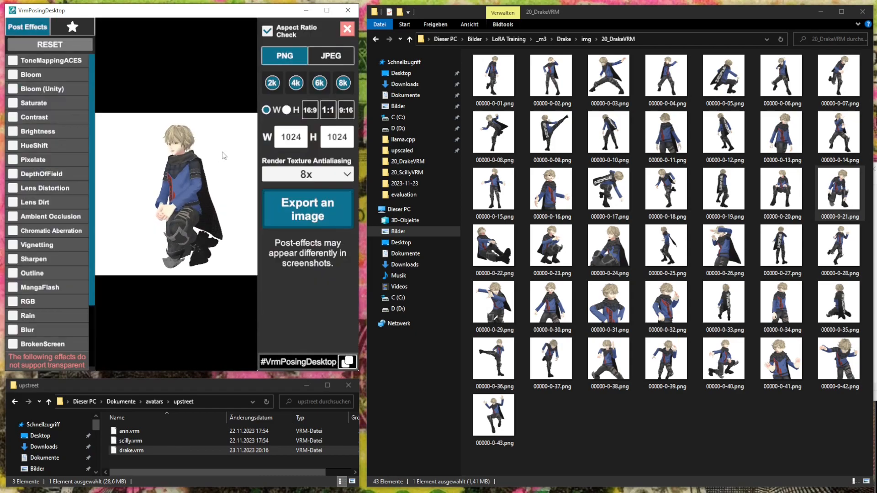
Return to the pose editor and tilt the kneeling Drake to a Z rotation of 357.60
click(348, 33)
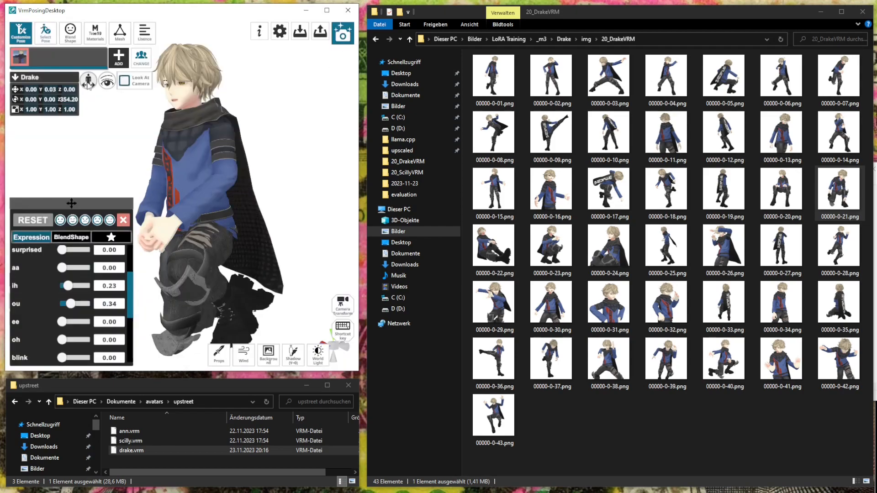
drag(221, 293, 235, 303)
scroll(290, 228, down, 1)
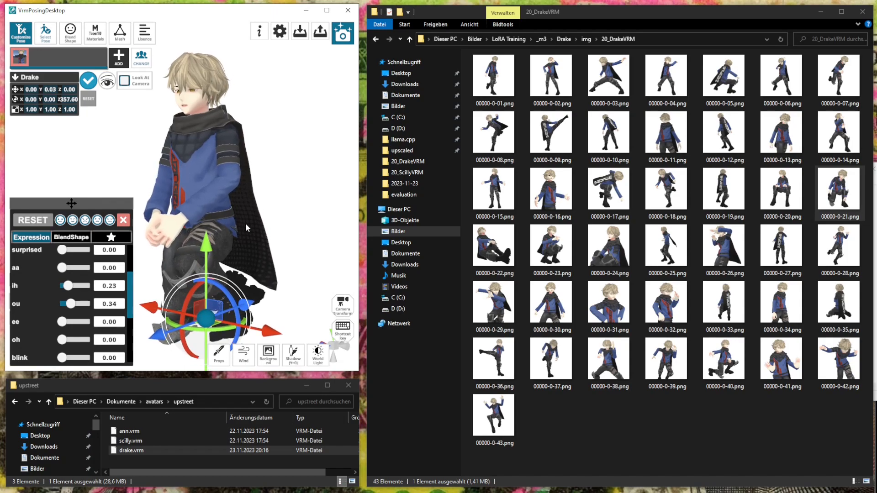
Open the image export view and frame the whole kneeling pose from the front in the square image
click(337, 39)
middle_drag(172, 215, 228, 222)
middle_drag(206, 181, 191, 209)
middle_drag(229, 181, 226, 181)
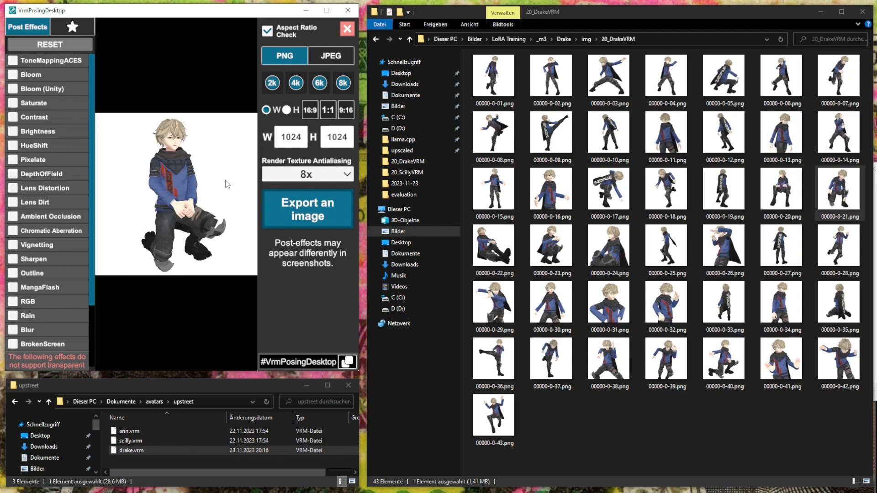
Return from the export view to the pose editor, enable Drake's gaze target and move it sideways past his right shoulder
click(348, 31)
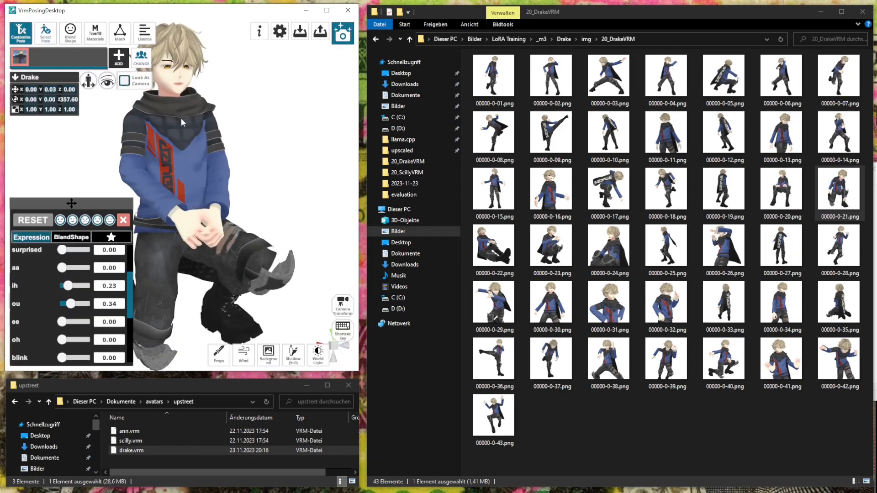
click(107, 82)
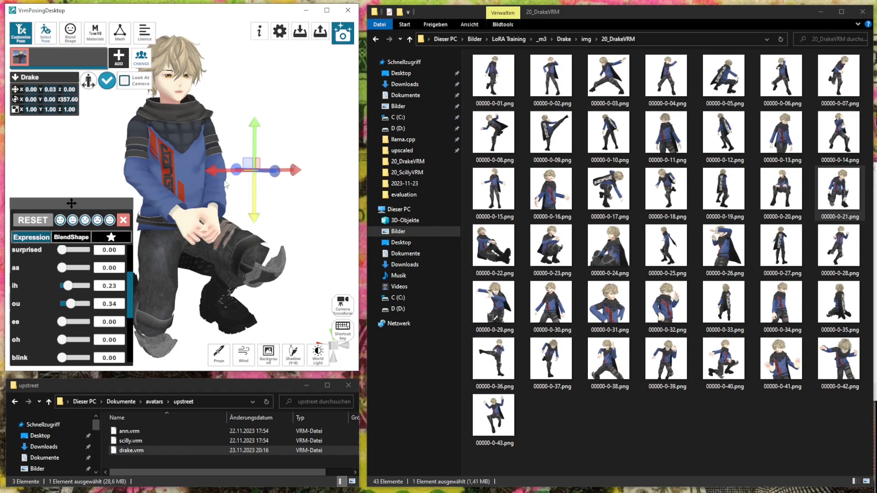
drag(218, 173, 38, 174)
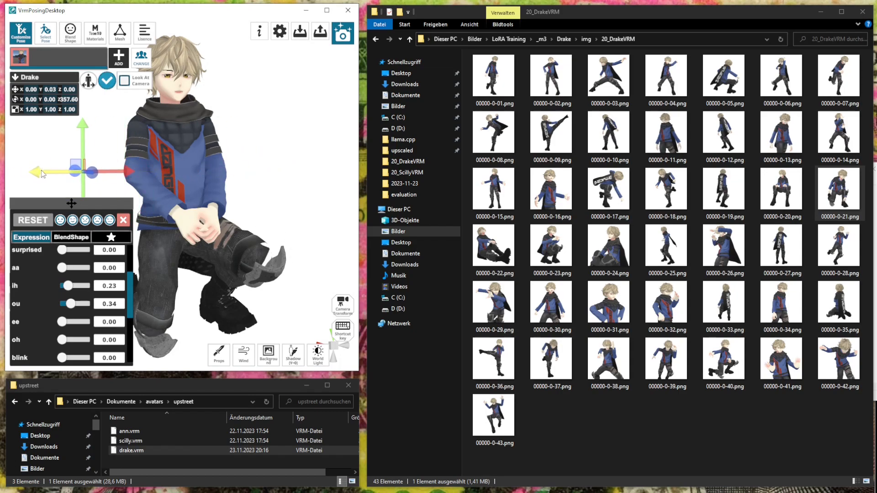
Export the kneeling pose as the PNG file 00000-0-44.png in the 20_DrakeVRM folder
click(344, 32)
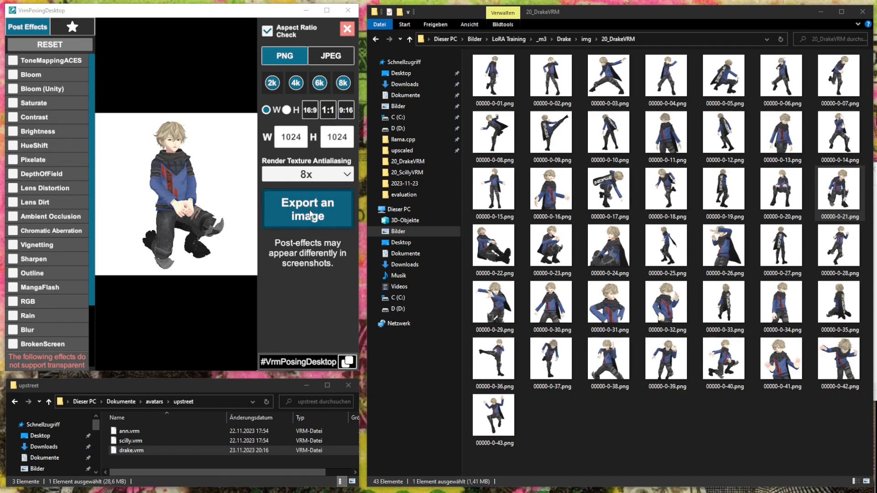
click(310, 211)
click(410, 272)
click(93, 302)
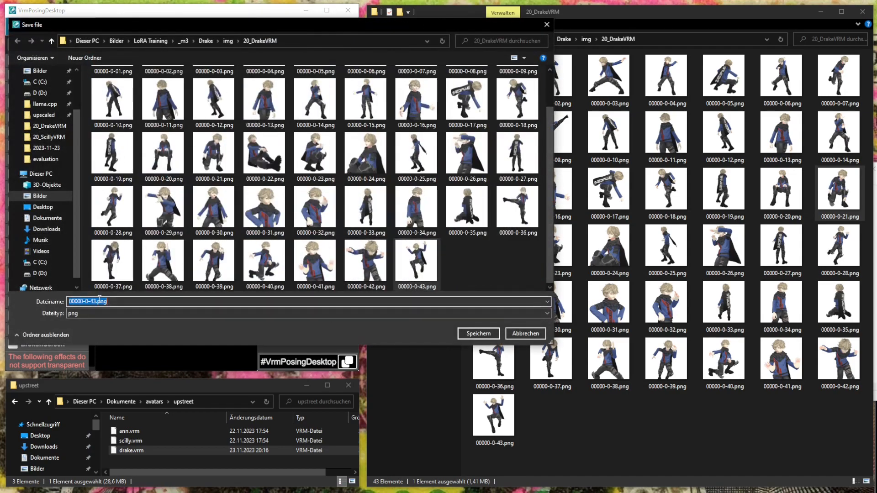
click(94, 301)
key(Delete)
text(4)
key(Return)
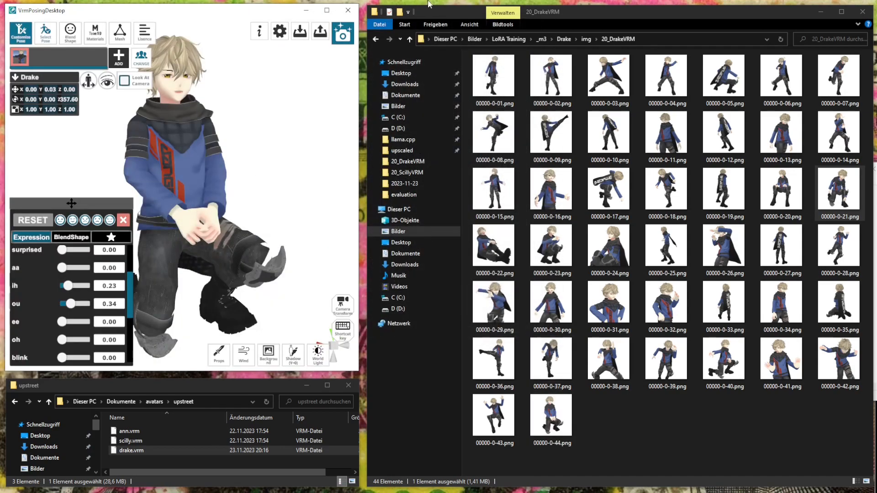
Switch to the standing pose presets and try several on Drake, viewing the full figure from behind
click(45, 33)
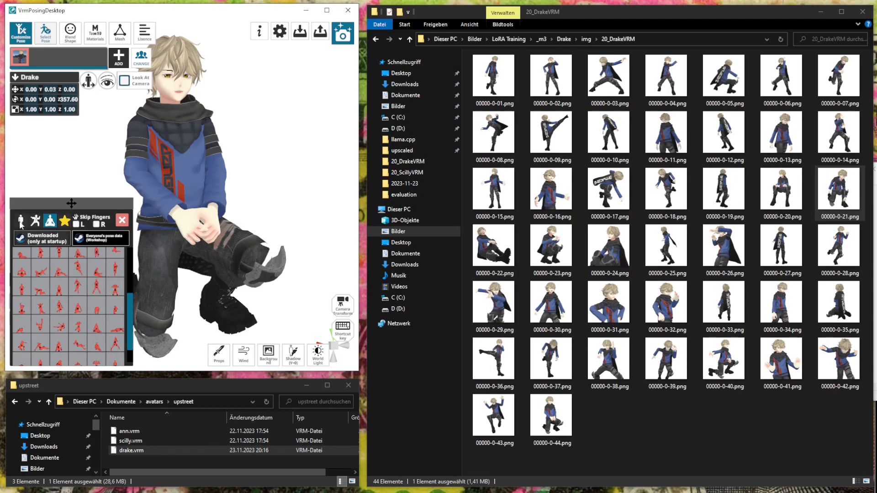
click(41, 258)
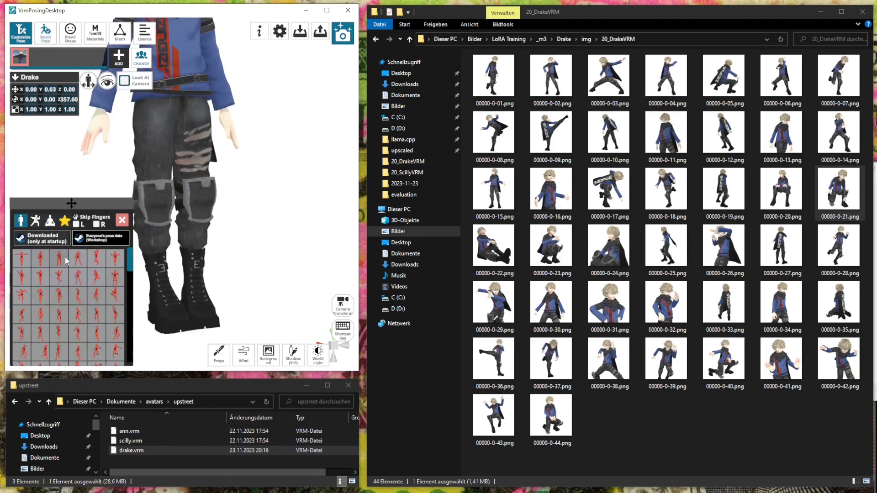
click(94, 263)
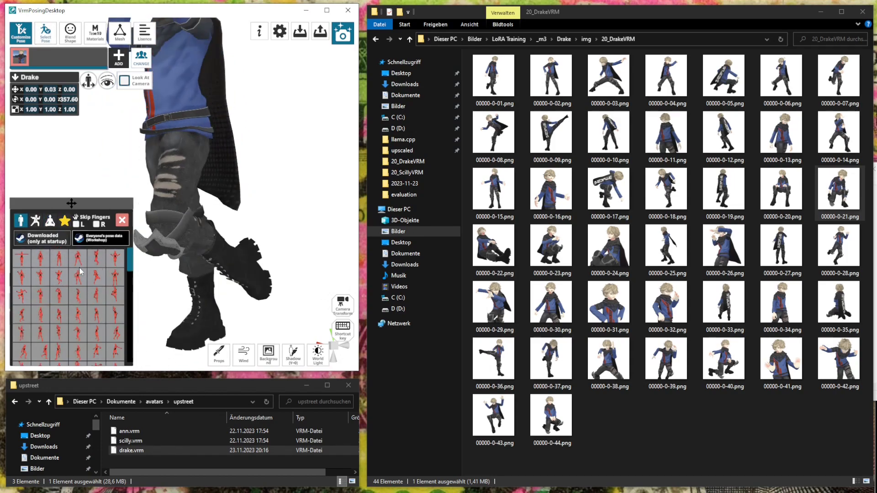
click(78, 265)
click(79, 299)
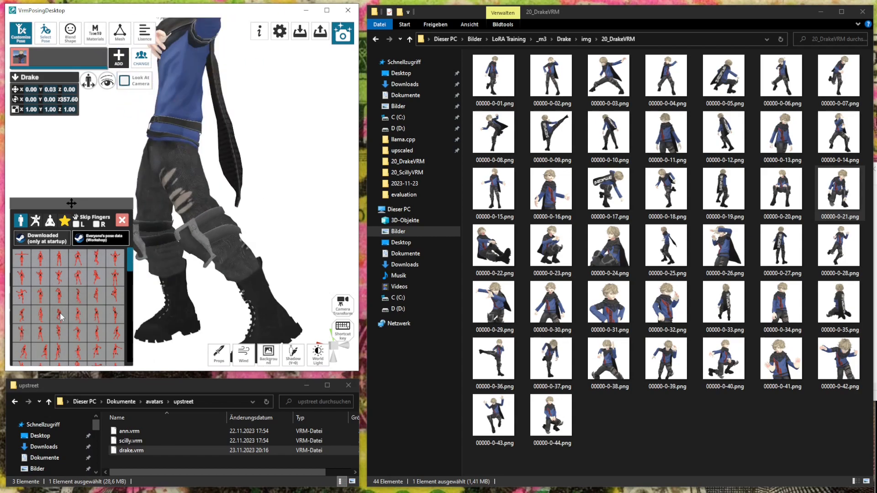
click(44, 315)
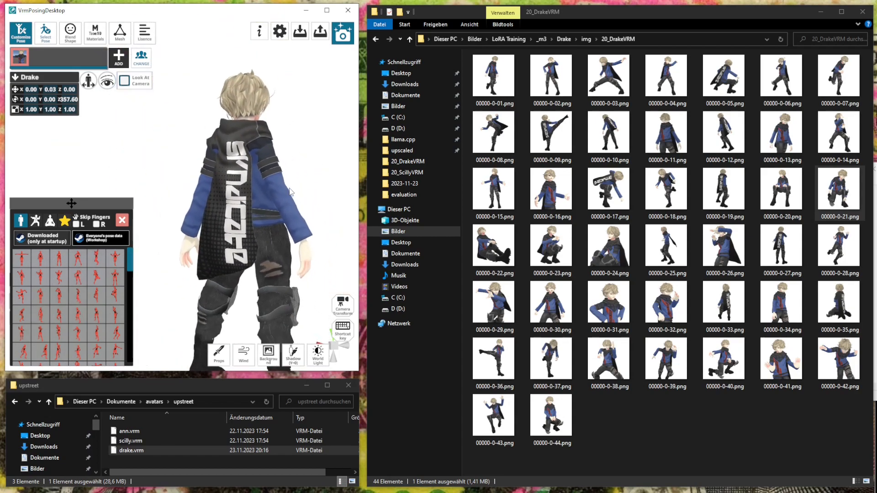
click(55, 311)
click(41, 314)
click(29, 313)
right_drag(302, 136, 306, 140)
scroll(284, 163, down, 2)
middle_drag(284, 164, 284, 153)
right_drag(284, 153, 292, 163)
scroll(540, 254, up, 2)
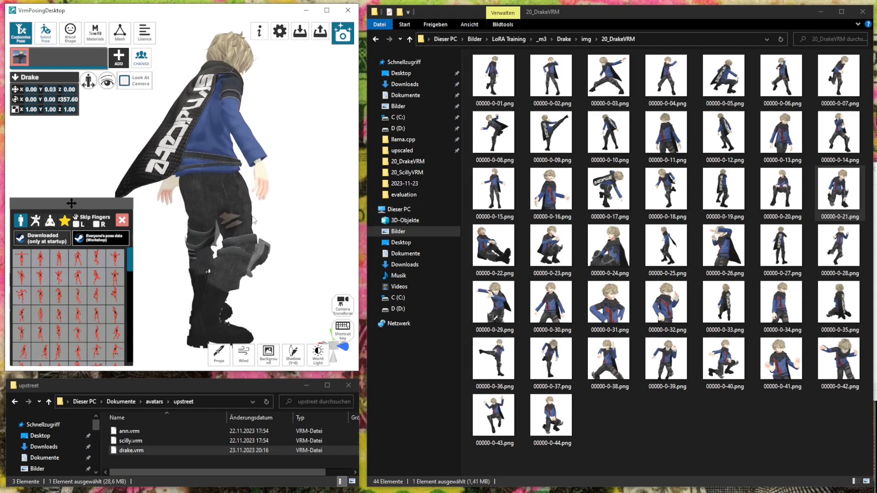
Try more standing presets and apply the striding pose with both arms hanging loosely, checking it from behind and the front
click(24, 280)
click(25, 293)
click(41, 296)
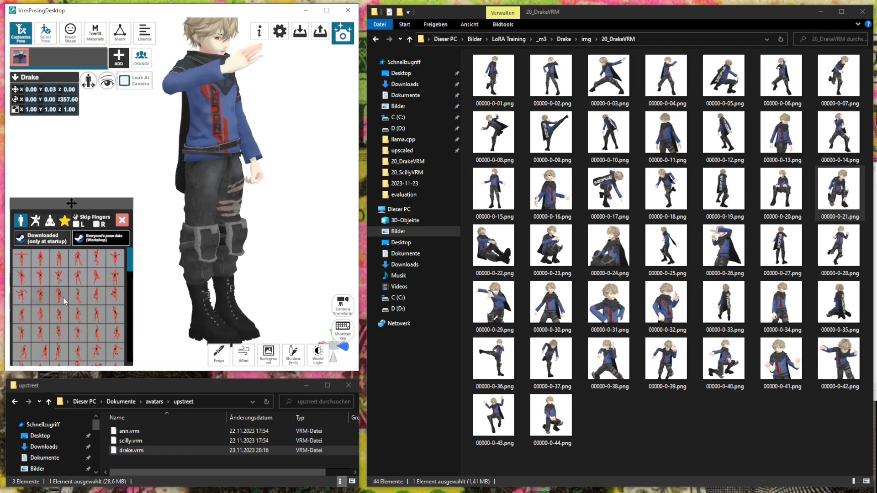
click(40, 320)
right_drag(147, 243, 261, 223)
scroll(251, 207, down, 3)
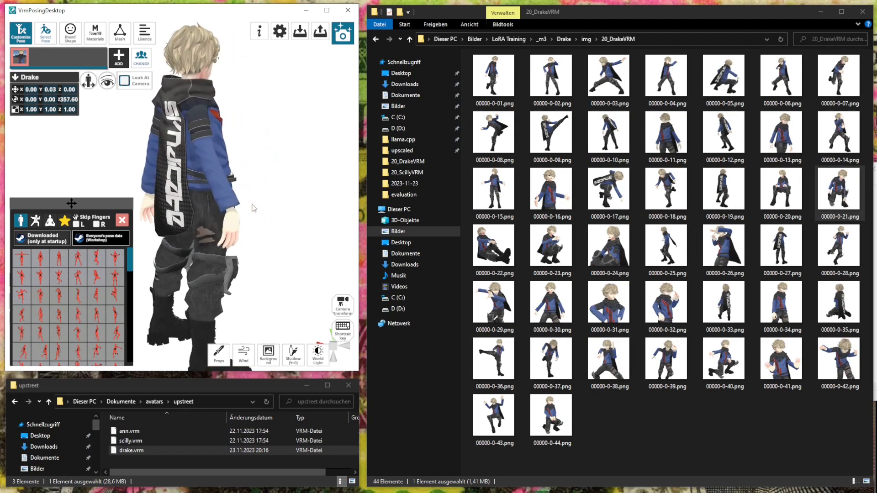
scroll(260, 191, up, 4)
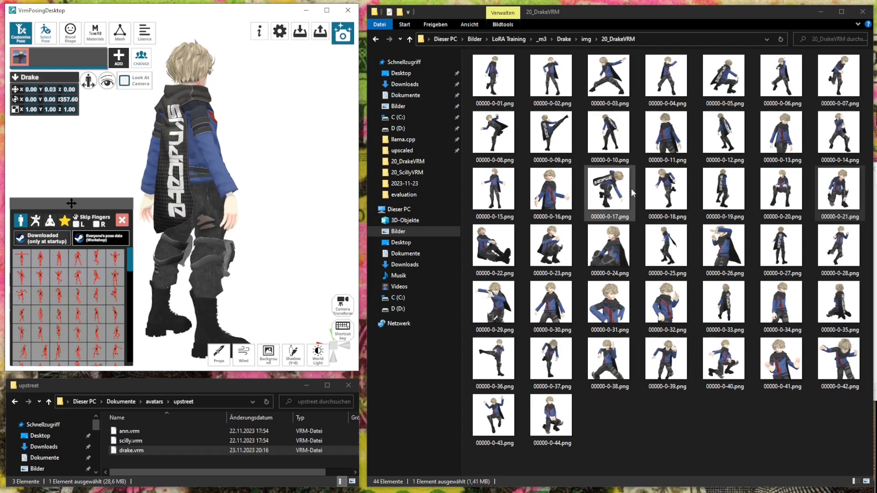
right_drag(320, 196, 196, 193)
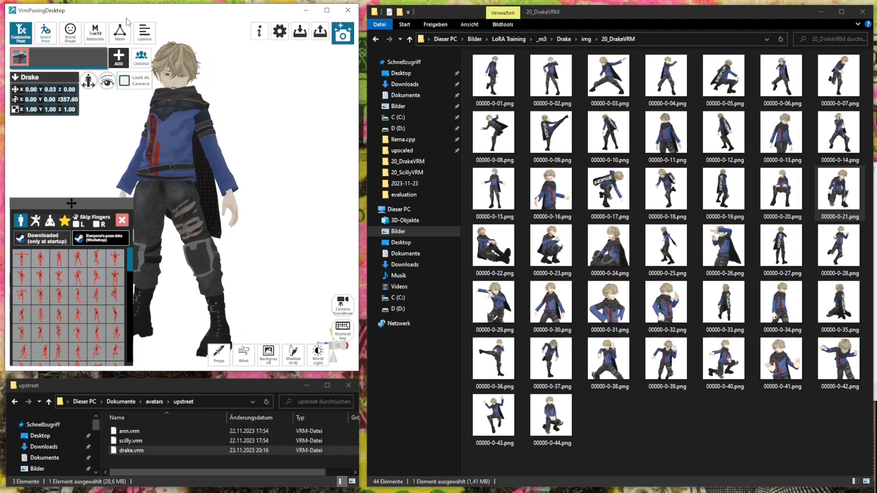
Show the expression sliders and frame Drake's full striding pose from a rear side angle
click(70, 32)
scroll(175, 146, up, 5)
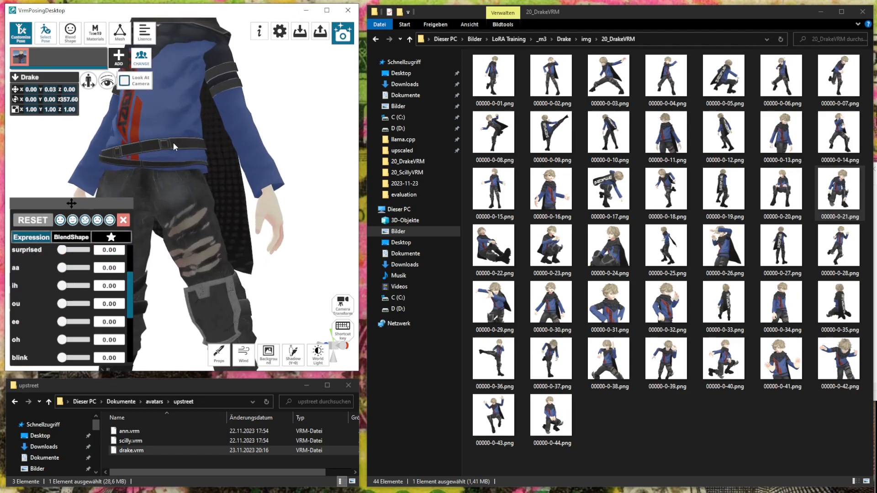
scroll(196, 128, down, 2)
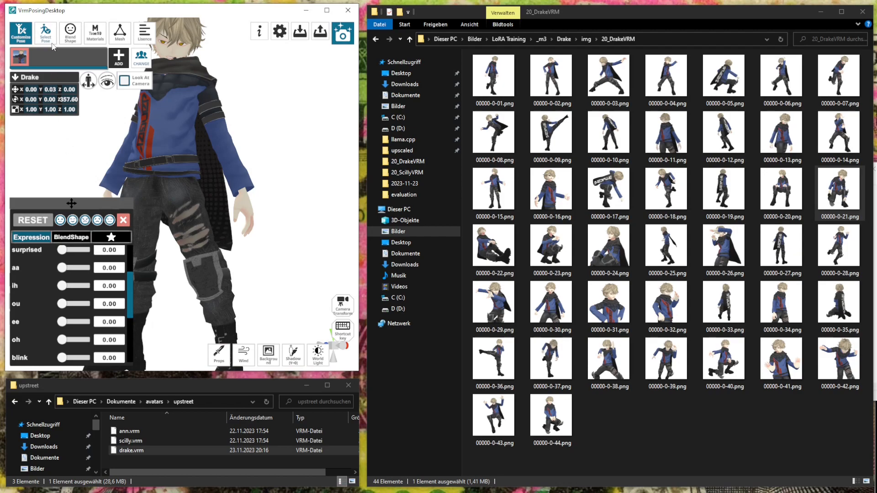
right_drag(205, 177, 230, 174)
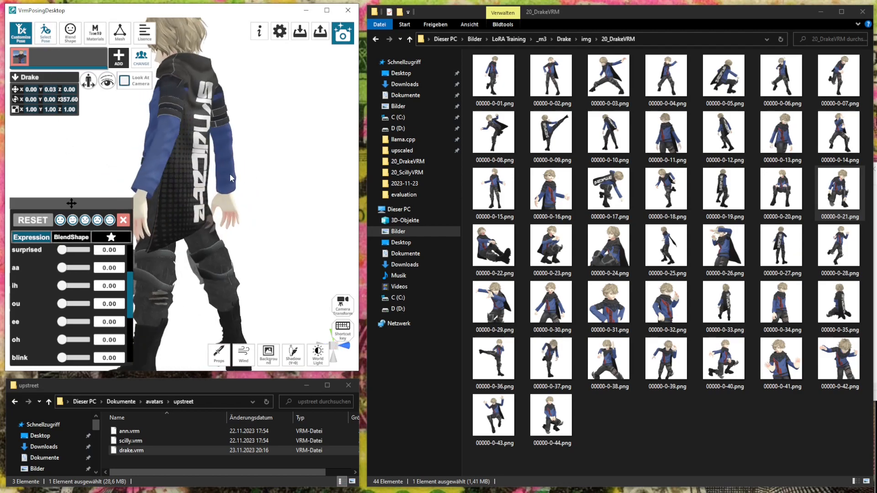
scroll(231, 174, down, 2)
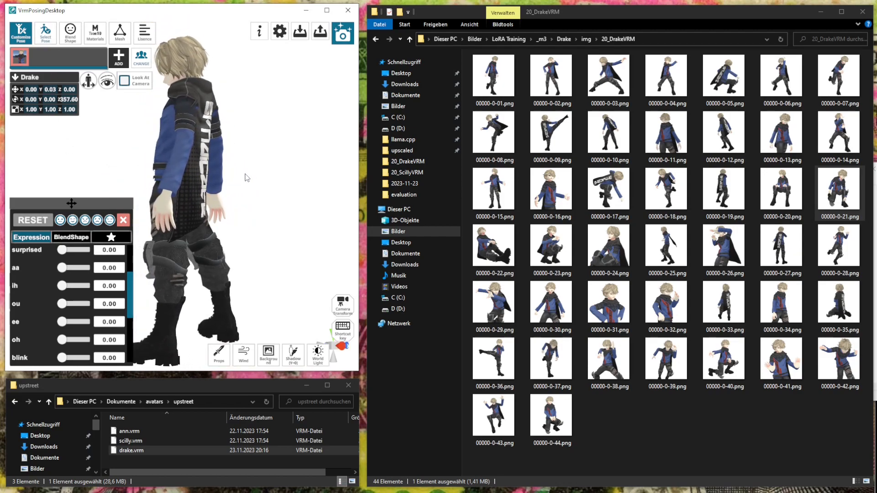
Export the side view of the striding pose as the PNG file 00000-0-45.png in the 20_DrakeVRM folder
click(351, 37)
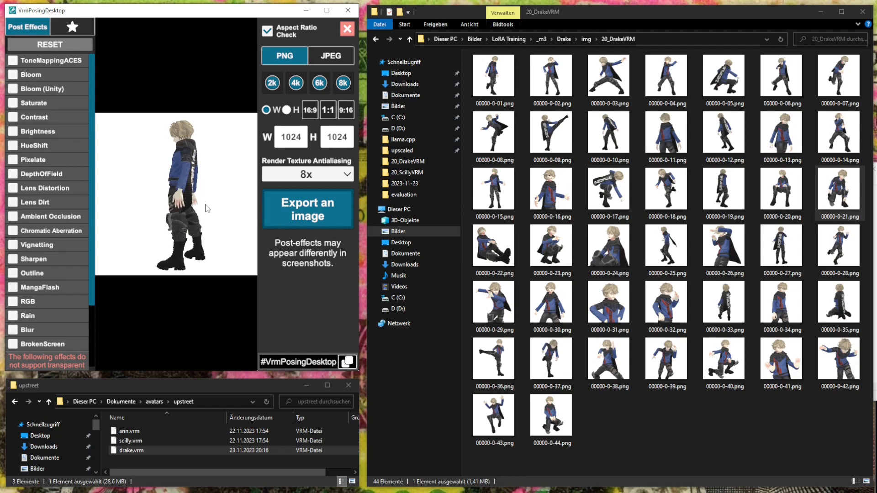
click(328, 207)
click(467, 263)
double_click(153, 301)
click(96, 302)
key(BackSpace)
text(5)
key(Return)
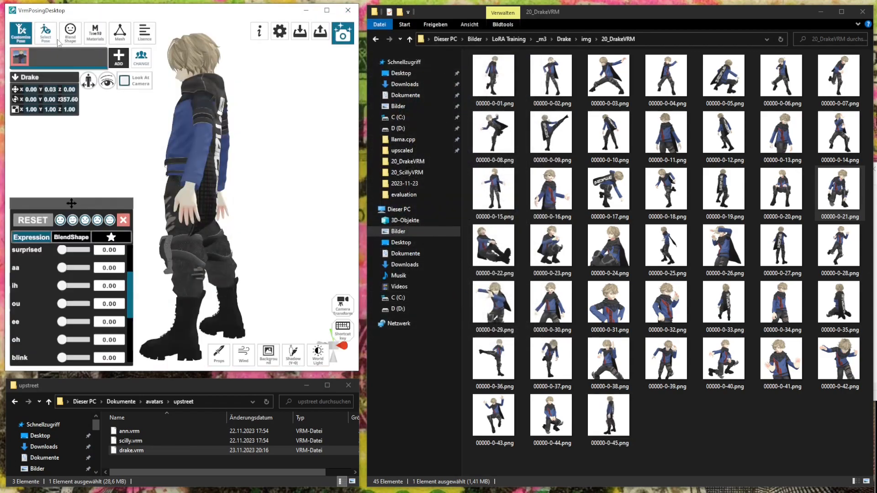
Apply the standing preset with the left hand raised to the forehead and turn the view to Drake's front
click(51, 39)
scroll(96, 280, down, 1)
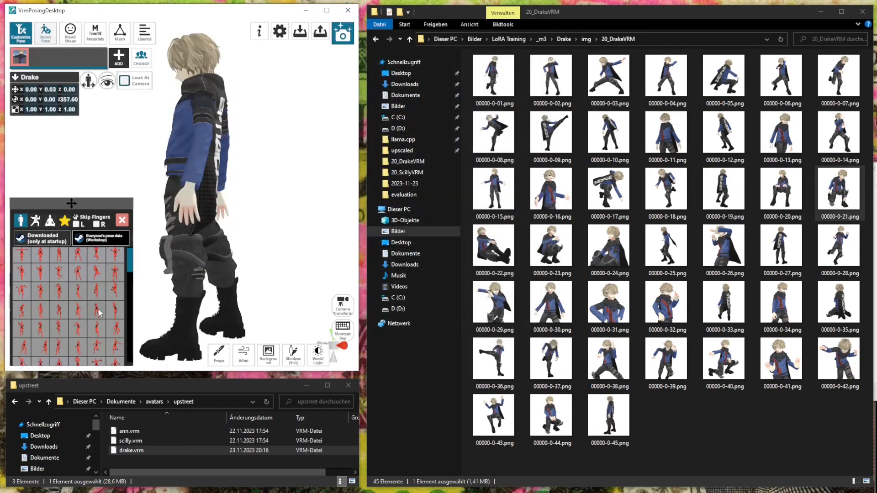
click(96, 329)
right_drag(245, 220, 213, 223)
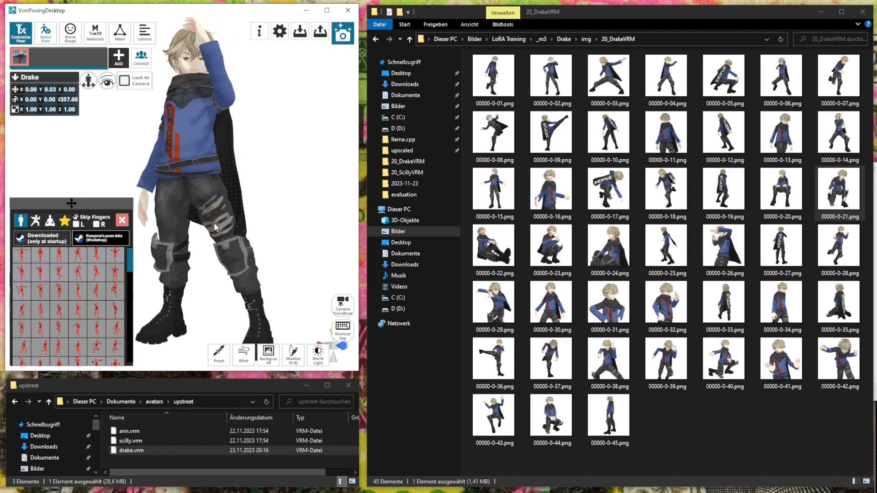
Show the expression sliders, enable Drake's gaze target and move it far out on his right side
click(70, 33)
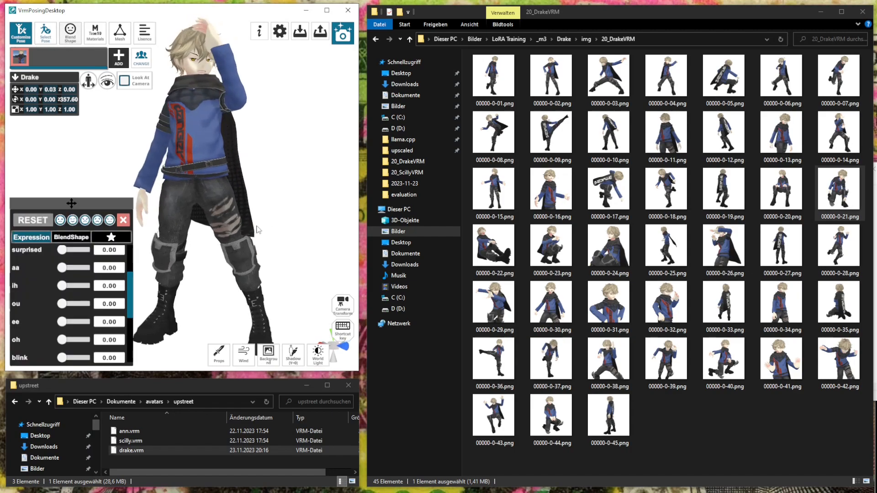
click(107, 82)
drag(96, 126, 1, 123)
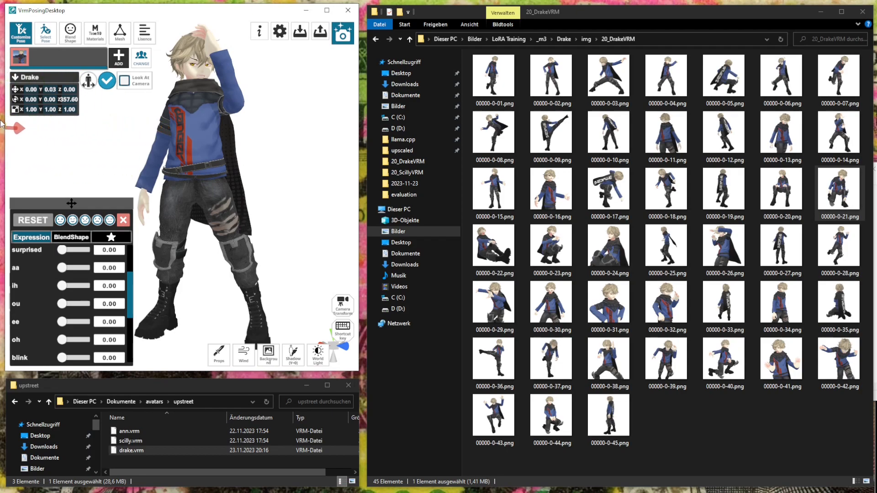
Pull Drake's raised left hand slightly outward and down from his forehead with its IK handle, and check the pose from several angles
click(20, 32)
drag(220, 68, 234, 83)
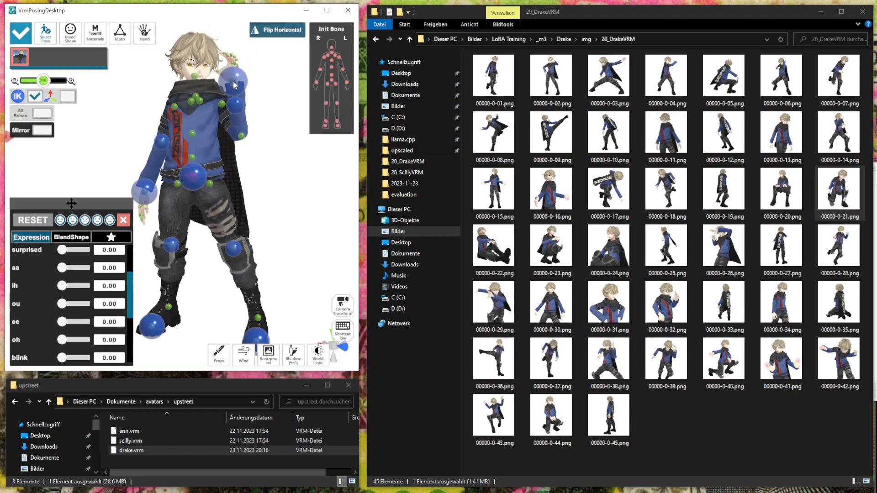
click(20, 33)
scroll(217, 218, up, 2)
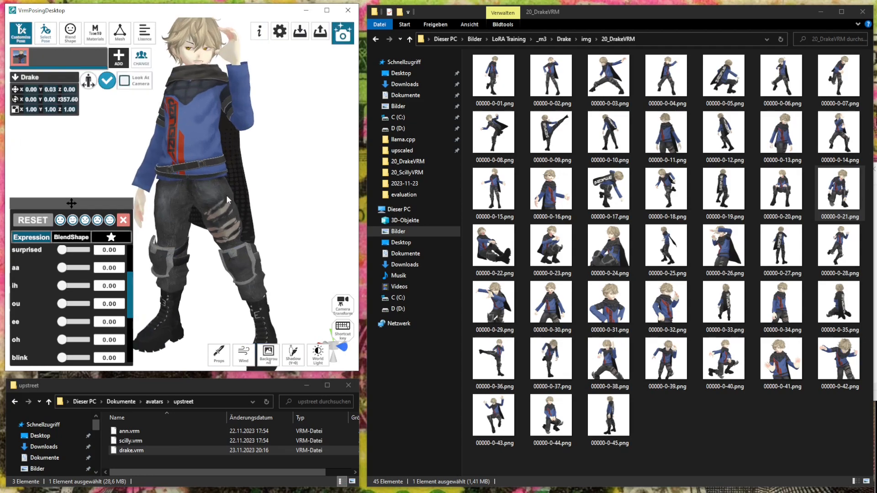
scroll(227, 196, down, 3)
right_drag(227, 195, 163, 191)
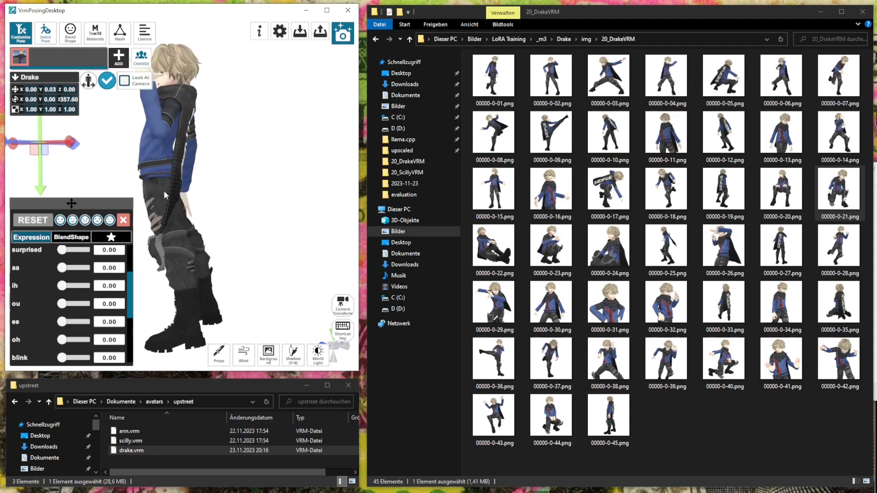
Reopen pose editing and shift Drake's hip IK handle slightly forward in the side view
click(21, 34)
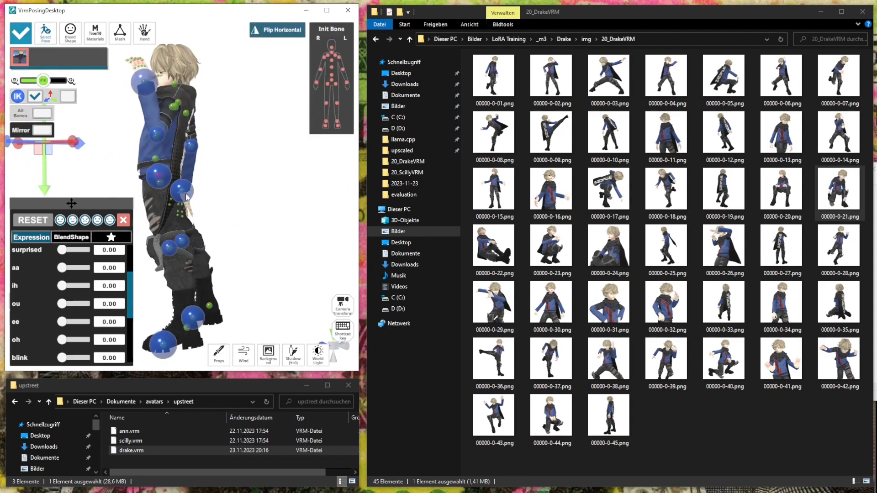
right_drag(245, 201, 180, 174)
right_drag(237, 190, 183, 171)
drag(183, 170, 171, 169)
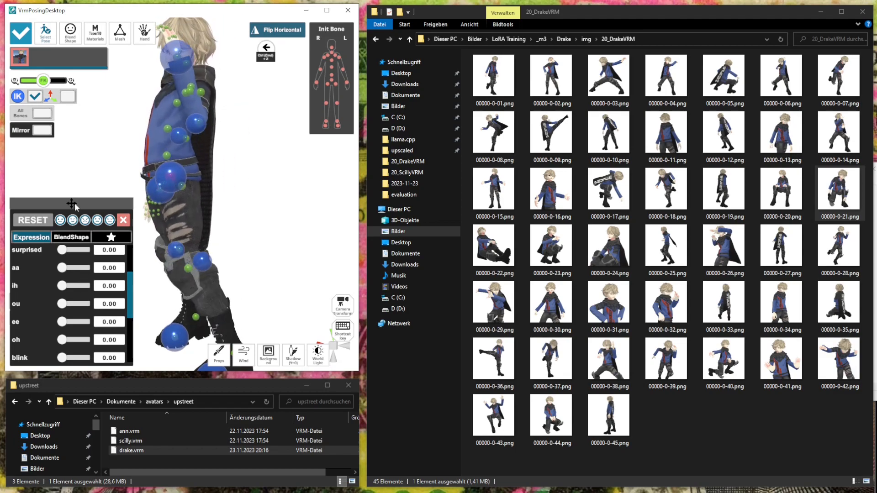
Apply the standing preset with the right arm raised and left arm outstretched, and move the gaze target beside the outstretched hand
click(48, 39)
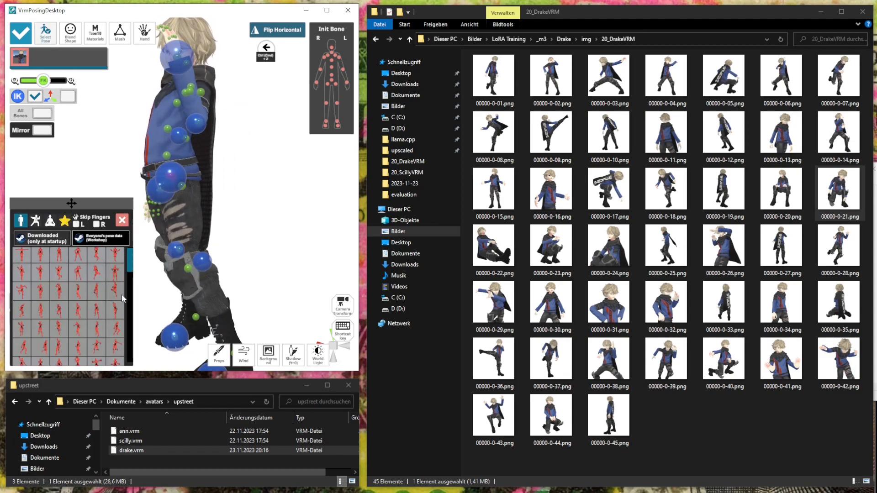
click(117, 306)
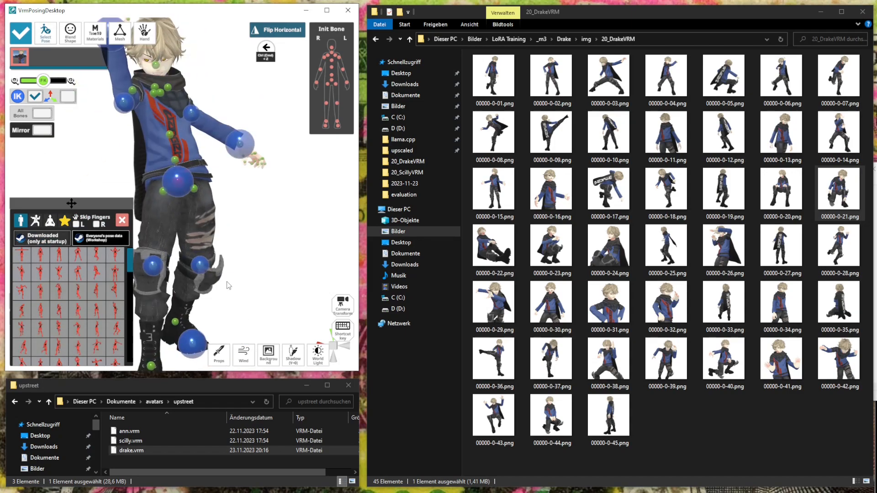
click(18, 36)
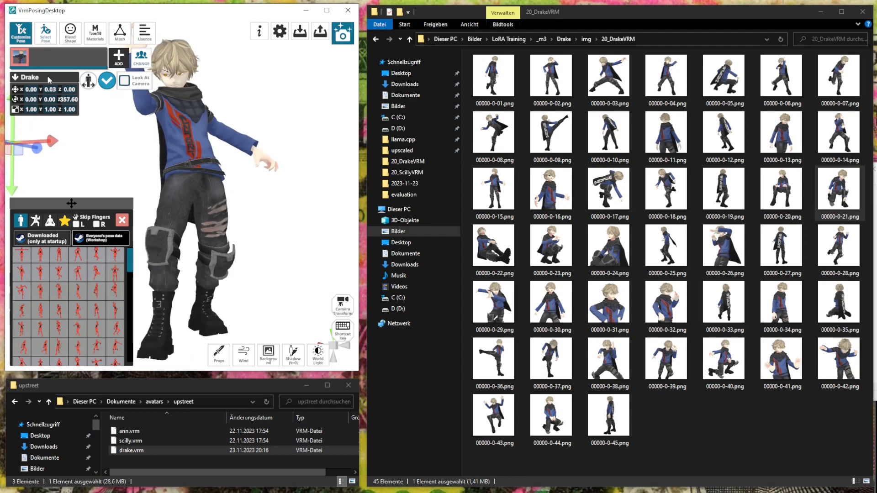
drag(53, 141, 261, 174)
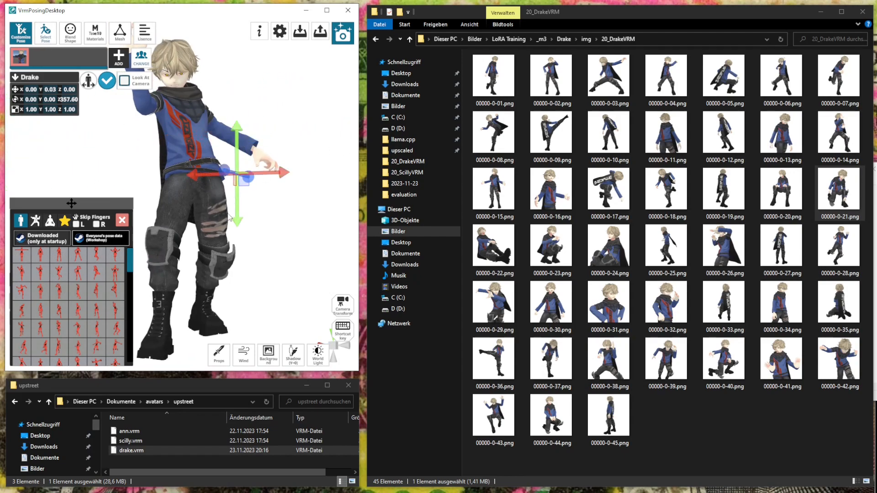
Lower Drake's gaze target to about thigh height and preview the export framing from a slightly different angle
drag(239, 213, 238, 236)
right_drag(297, 206, 289, 213)
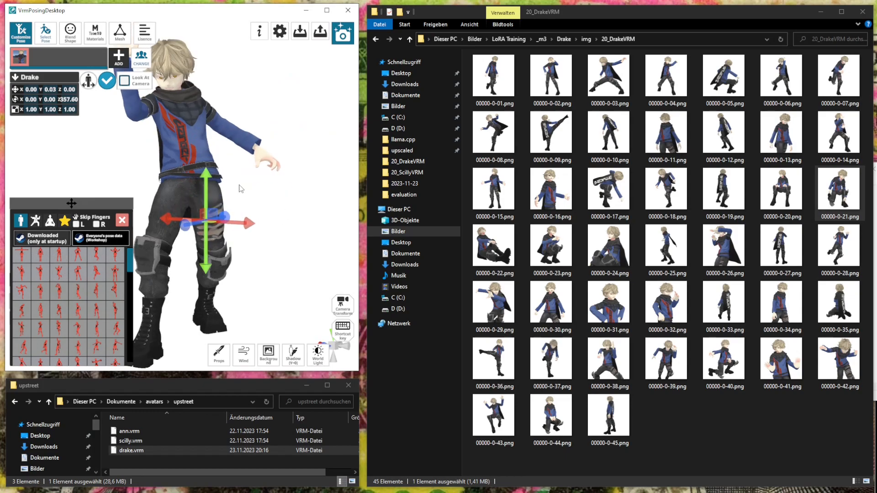
click(339, 26)
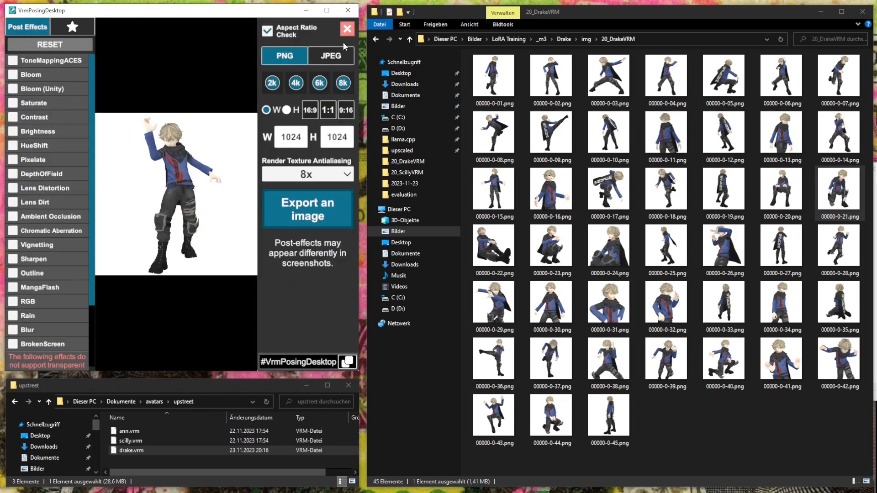
click(347, 29)
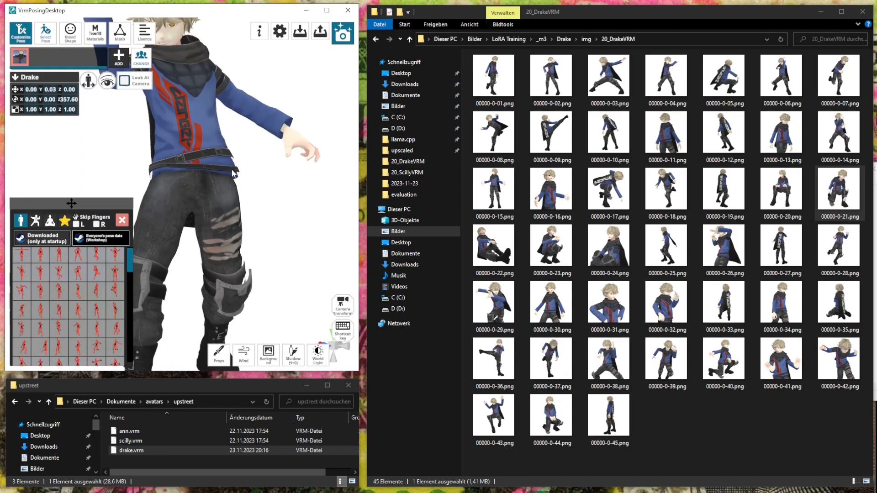
Frame Drake closer, cropped around the knees, and export the image as 00000-0-46.png
middle_drag(232, 169, 234, 203)
scroll(234, 203, down, 1)
scroll(235, 207, up, 2)
click(343, 34)
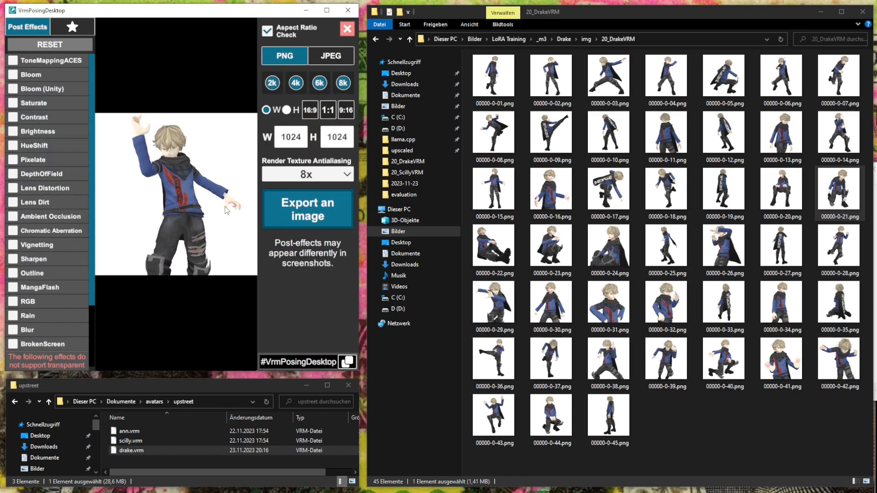
click(304, 216)
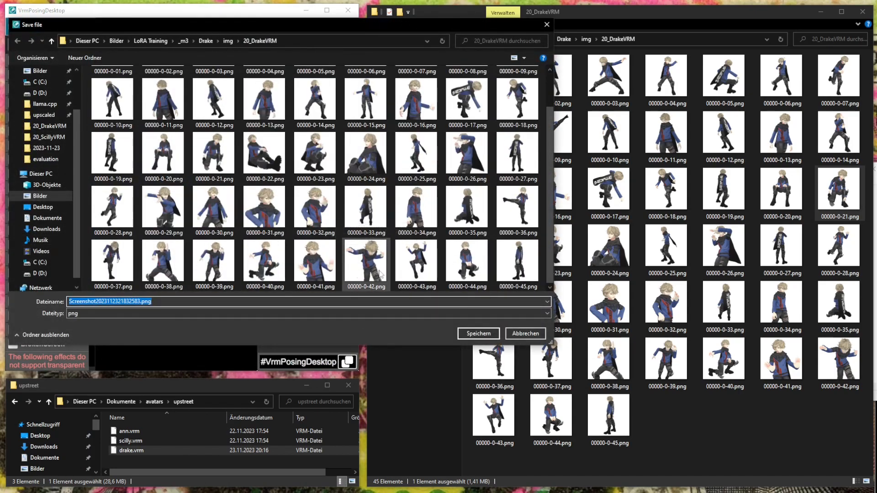
click(509, 274)
click(97, 301)
key(BackSpace)
text(6)
key(Return)
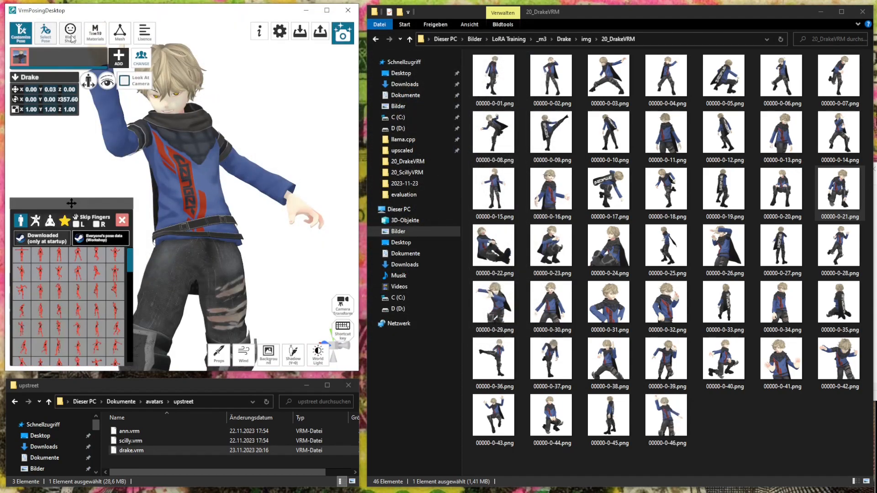
Apply the wide-legged standing preset with the left arm raised overhead and view Drake from behind
scroll(100, 345, down, 1)
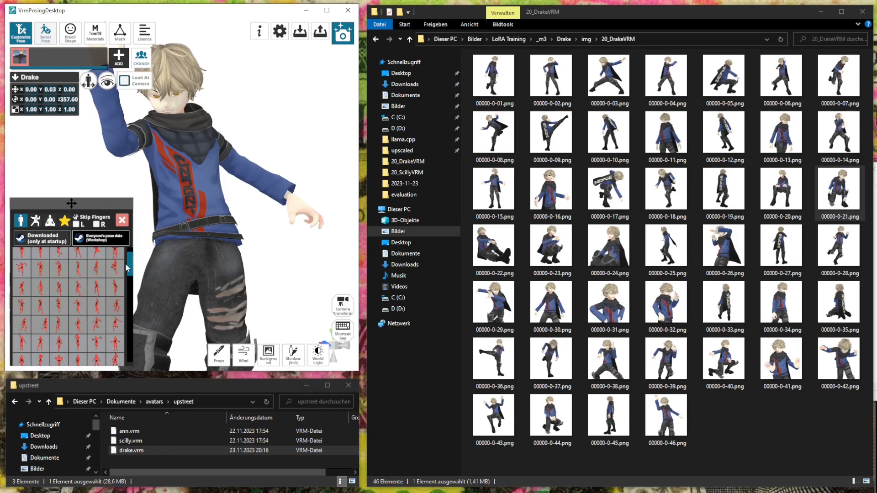
click(65, 323)
scroll(237, 269, up, 1)
scroll(194, 254, down, 3)
right_drag(205, 253, 223, 228)
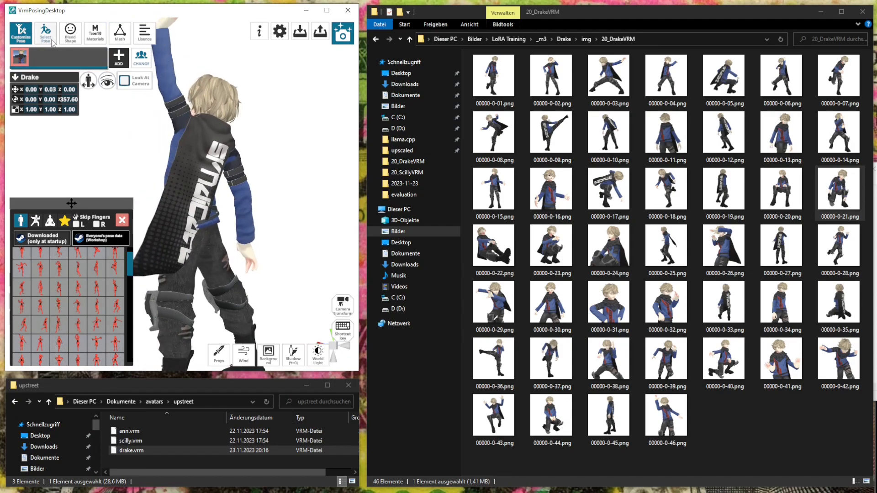
Pull Drake's raised left hand slightly backward with its IK handle in the side view
click(23, 36)
mouse_move(193, 222)
mouse_down()
mouse_move(192, 238)
mouse_move(251, 233)
mouse_move(201, 234)
mouse_move(209, 229)
mouse_up()
drag(273, 243, 335, 259)
drag(200, 38, 218, 39)
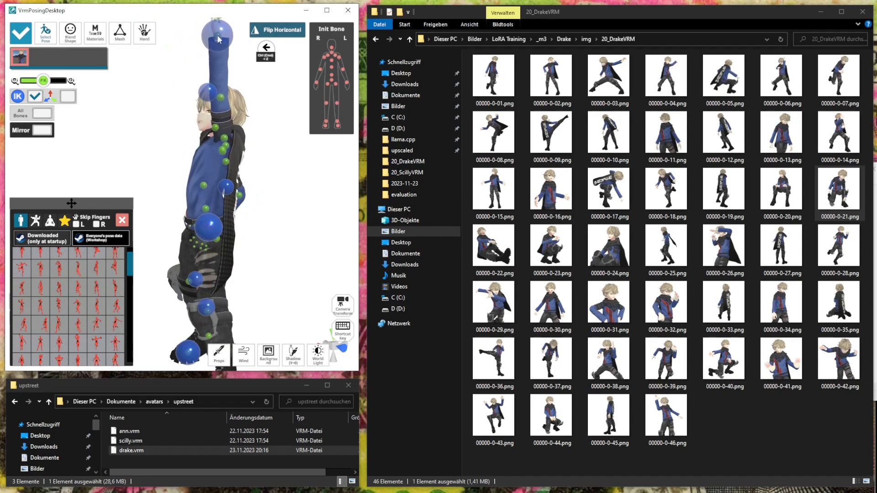
drag(328, 303, 291, 284)
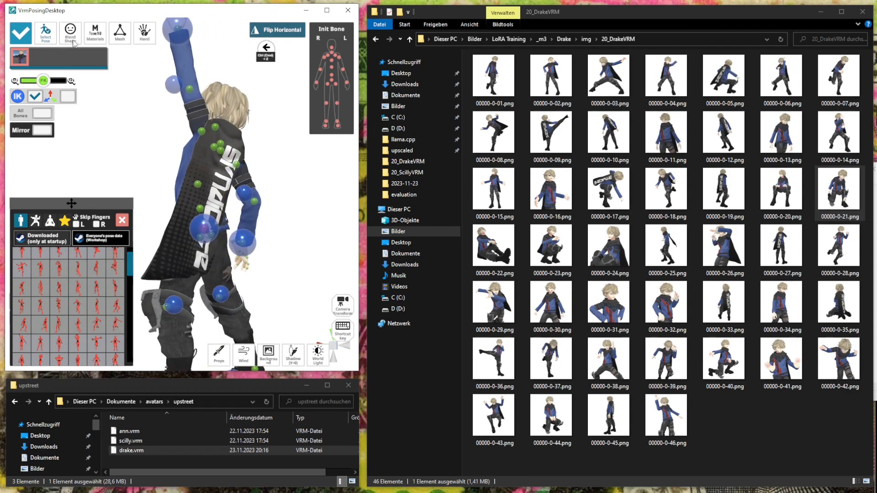
click(26, 40)
Reopen pose editing and lower Drake's raised left hand with its IK handle so the arm bends slightly
drag(179, 196, 232, 113)
scroll(278, 117, up, 3)
click(21, 41)
drag(239, 40, 232, 63)
drag(274, 210, 279, 215)
click(21, 33)
drag(251, 260, 256, 254)
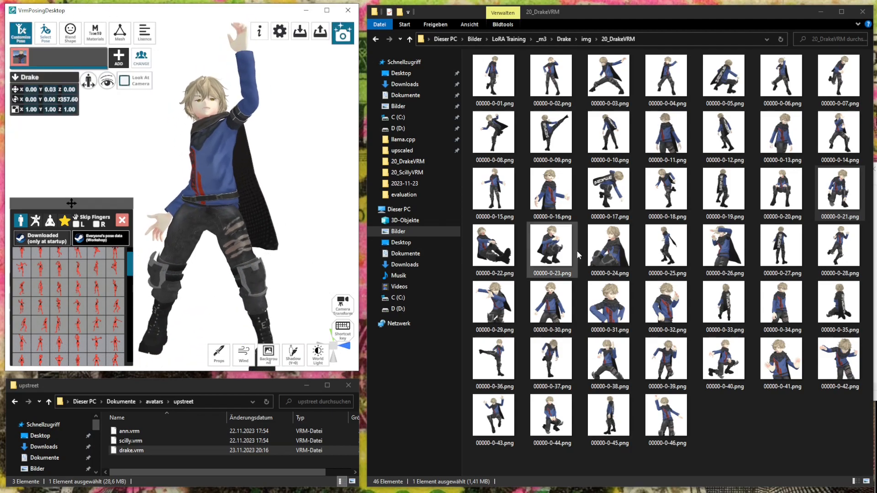
Check the raised-arm pose from the front and preview how it fits the export frame
scroll(722, 299, up, 2)
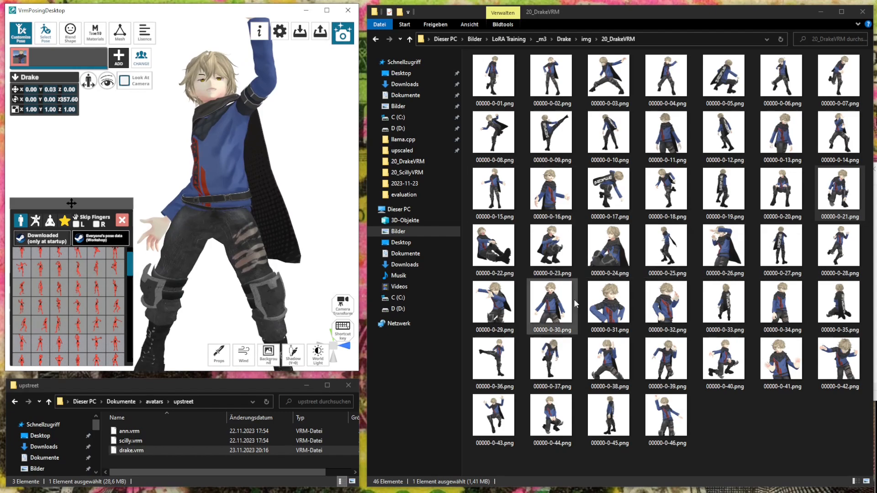
drag(275, 226, 292, 208)
click(351, 30)
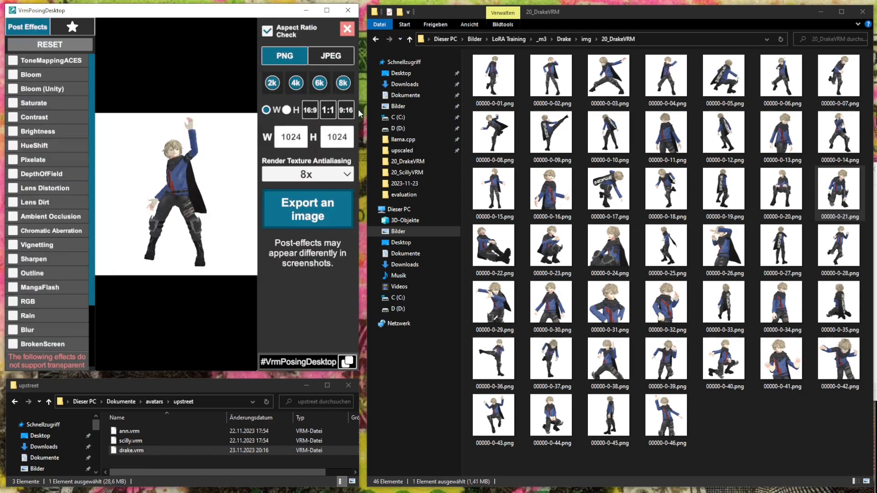
click(350, 32)
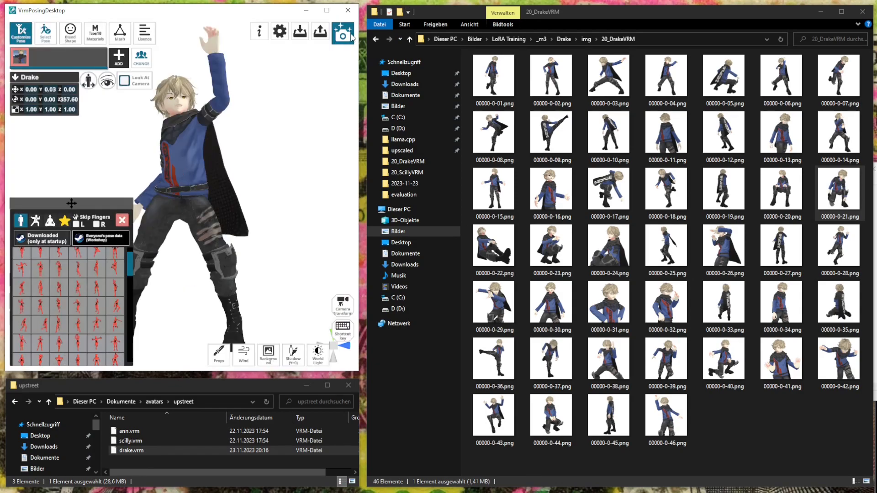
scroll(219, 178, up, 1)
scroll(217, 179, down, 3)
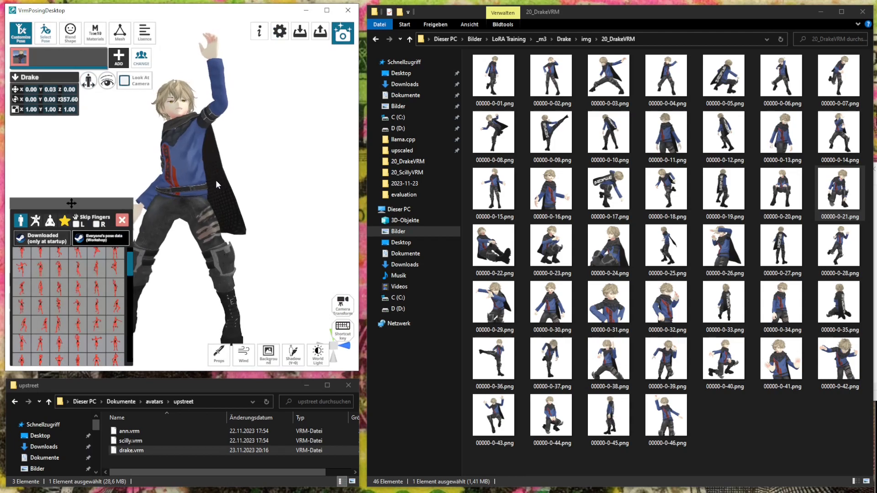
scroll(254, 145, up, 3)
scroll(220, 73, up, 1)
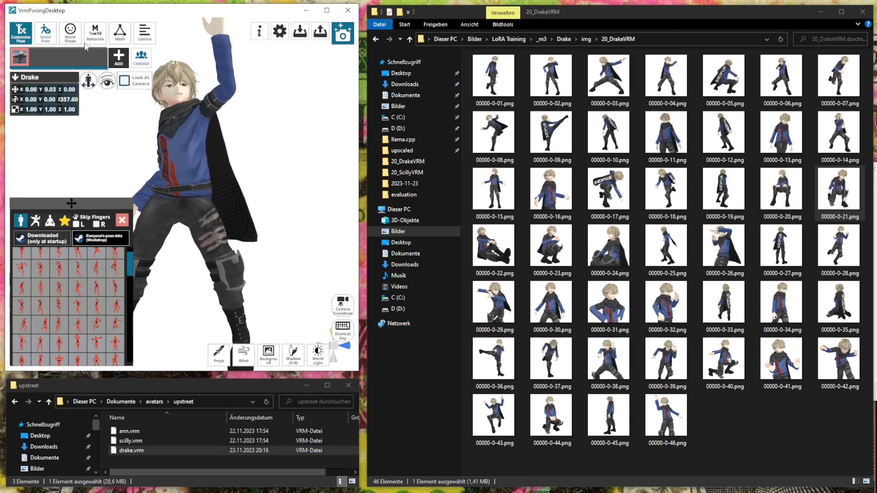
Show the expression sliders, enable Drake's gaze target and adjust its height beside his upper body
click(70, 33)
click(107, 82)
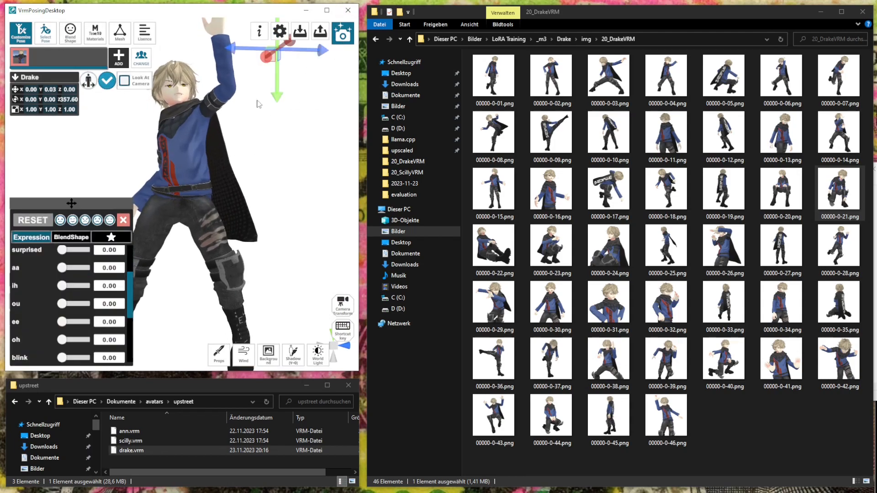
drag(295, 312, 294, 174)
scroll(190, 132, up, 2)
scroll(190, 133, down, 4)
scroll(190, 132, down, 2)
scroll(190, 133, up, 3)
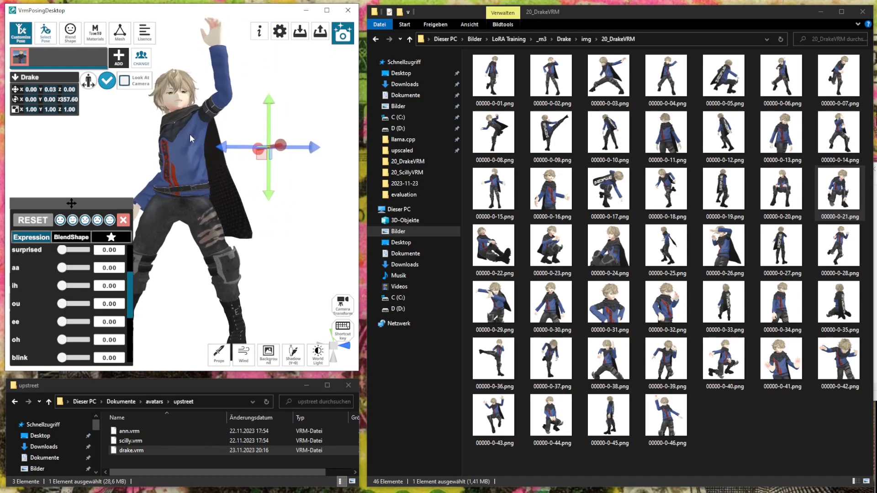
Try a mouth shape with ou at 0.30 and aa at 0.39
click(71, 34)
click(70, 34)
drag(62, 304, 73, 304)
scroll(213, 76, up, 4)
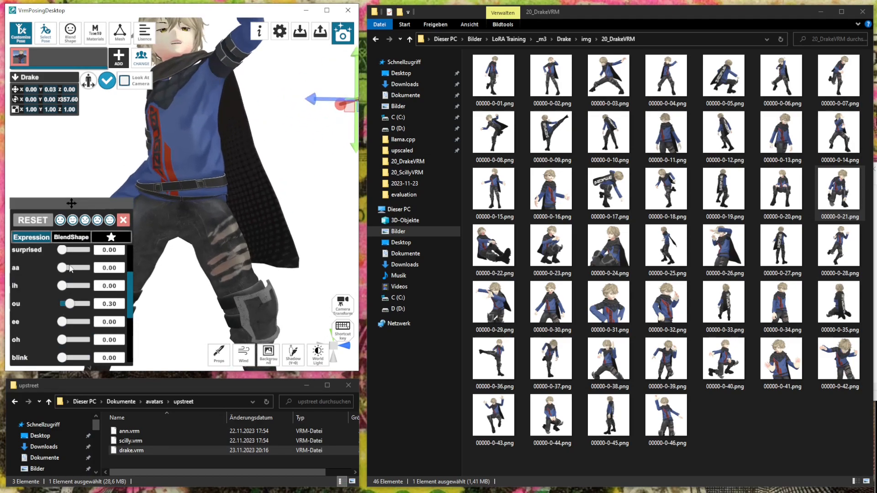
drag(67, 270, 74, 270)
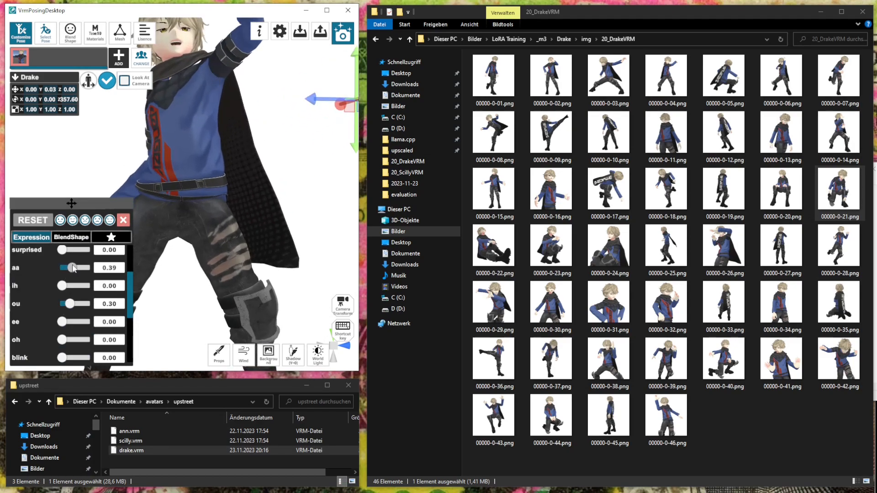
Switch to another saved expression slot and set the mouth to aa 0.34 and oh 0.36
click(85, 220)
drag(62, 285, 53, 303)
scroll(164, 183, down, 3)
drag(62, 268, 76, 265)
drag(62, 339, 70, 340)
right_drag(279, 269, 279, 264)
scroll(278, 265, down, 2)
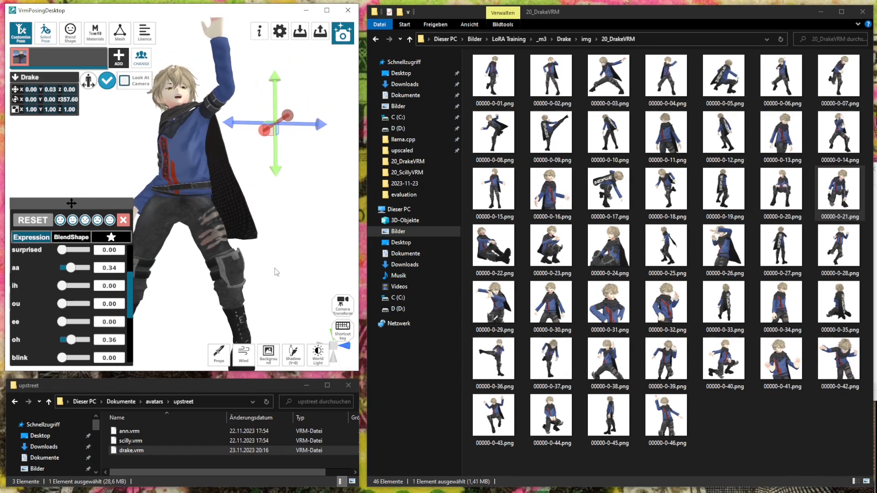
Move the gaze target close to Drake's left side at chest height
right_drag(256, 138, 232, 135)
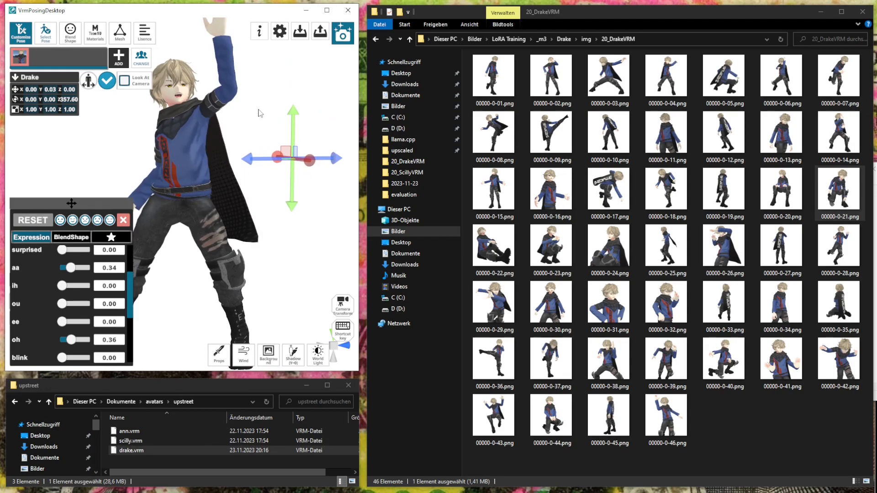
drag(256, 158, 263, 291)
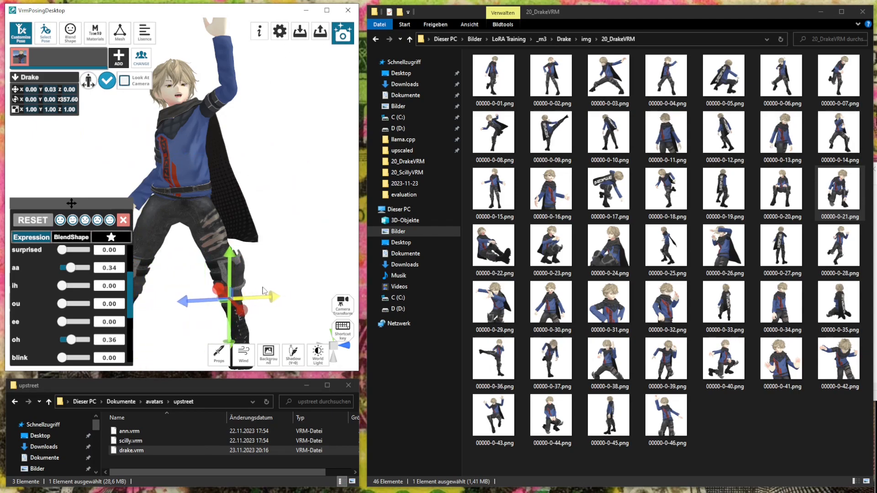
drag(229, 267, 246, 119)
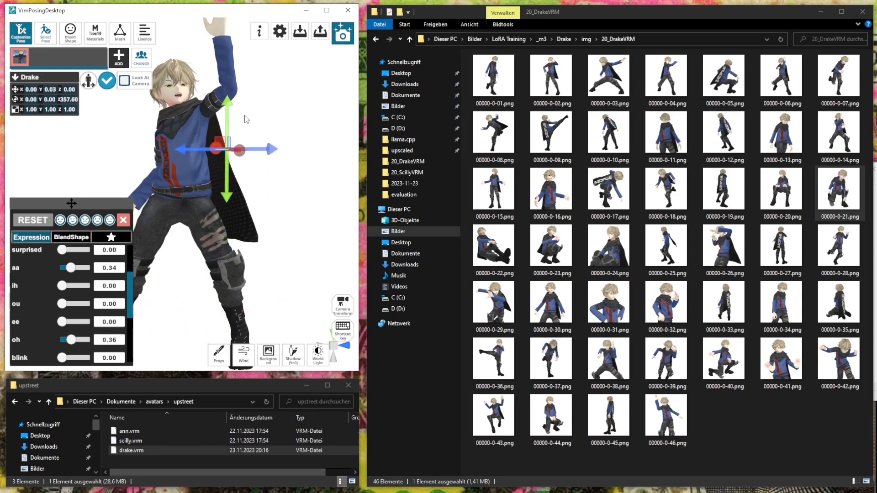
Export the raised-arm, open-mouth pose as 00000-0-47.png
click(340, 36)
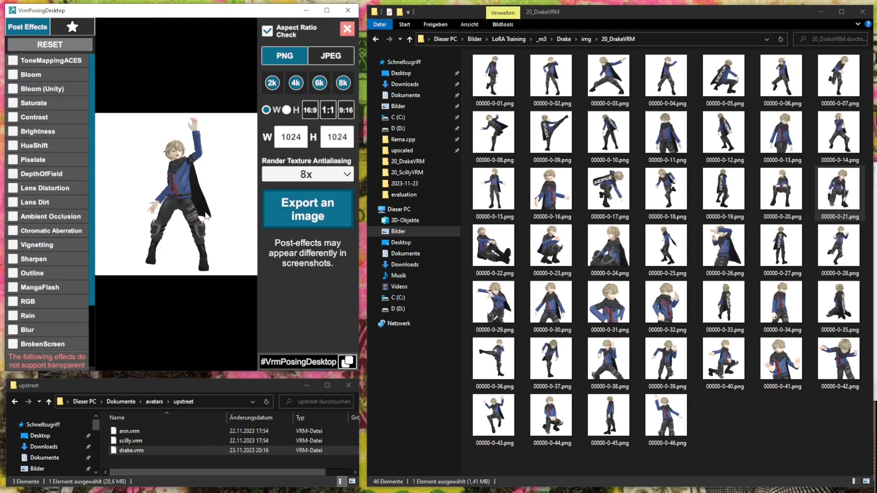
click(282, 212)
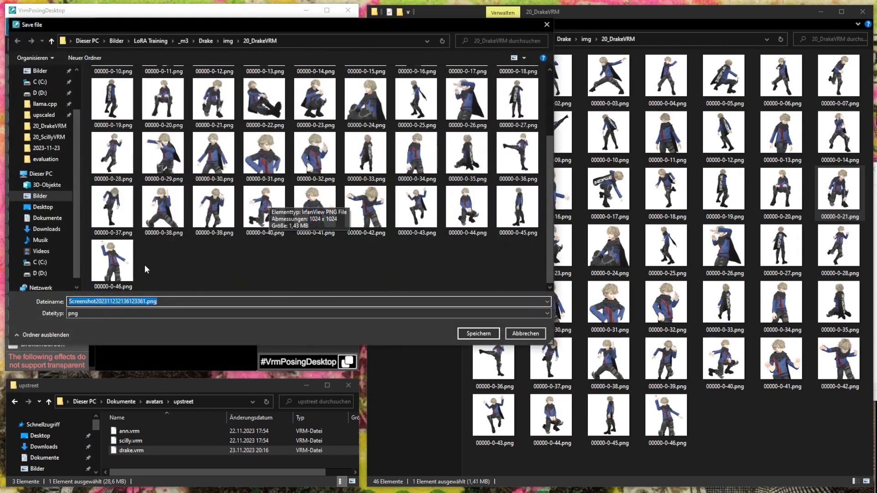
click(112, 287)
click(96, 301)
click(96, 301)
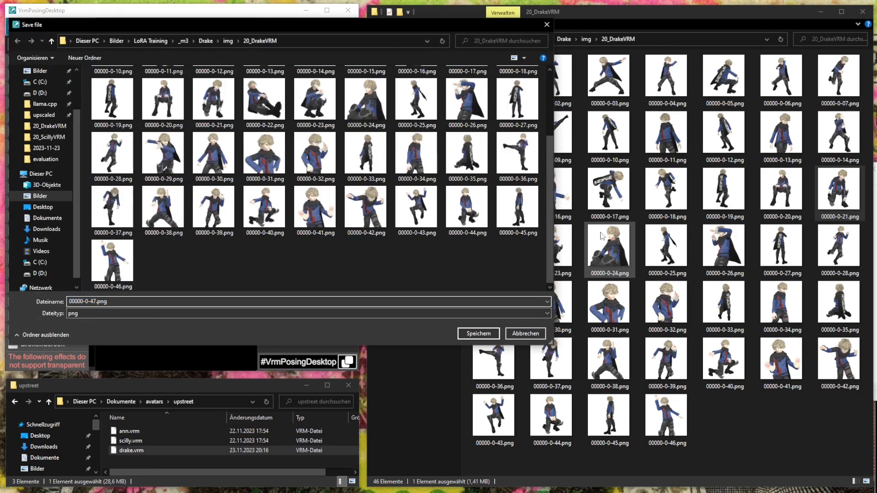
key(Return)
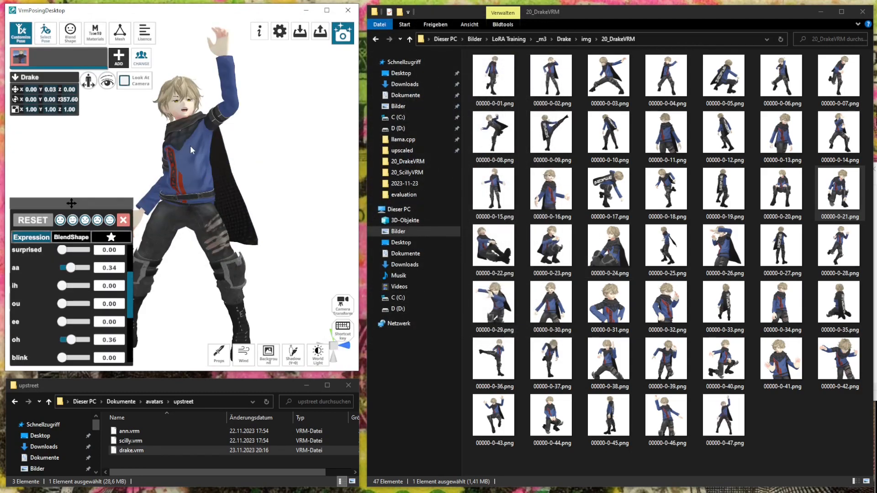
Switch from the expression sliders back to the pose presets
click(72, 44)
click(72, 45)
click(45, 33)
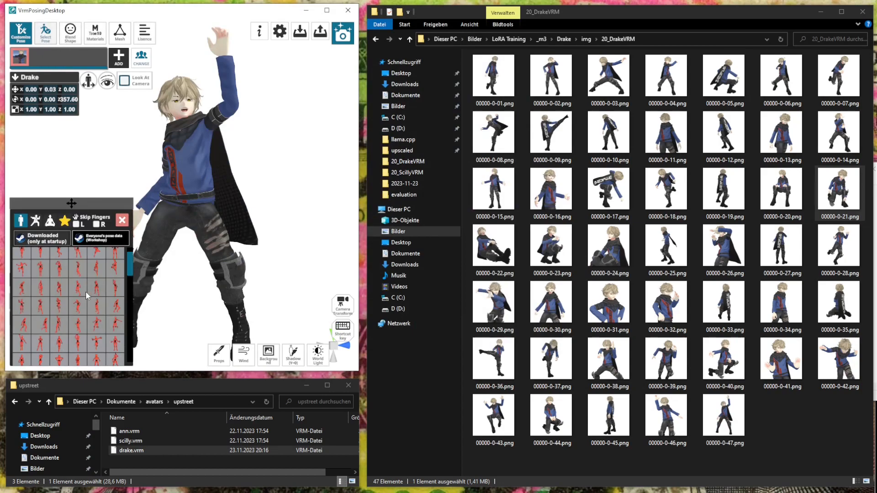
Try two other pose presets, including standing with both arms hanging down, and view them from different angles
click(103, 287)
right_drag(292, 221, 213, 213)
scroll(120, 304, down, 1)
click(119, 294)
right_drag(157, 269, 262, 264)
scroll(90, 305, down, 1)
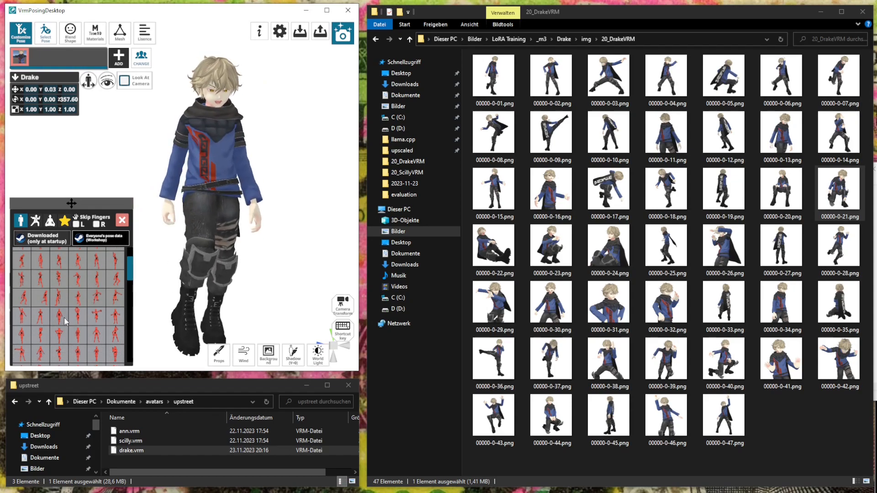
Try the running preset with the left leg bent back and both arms held out, viewing it from the front
scroll(64, 317, down, 4)
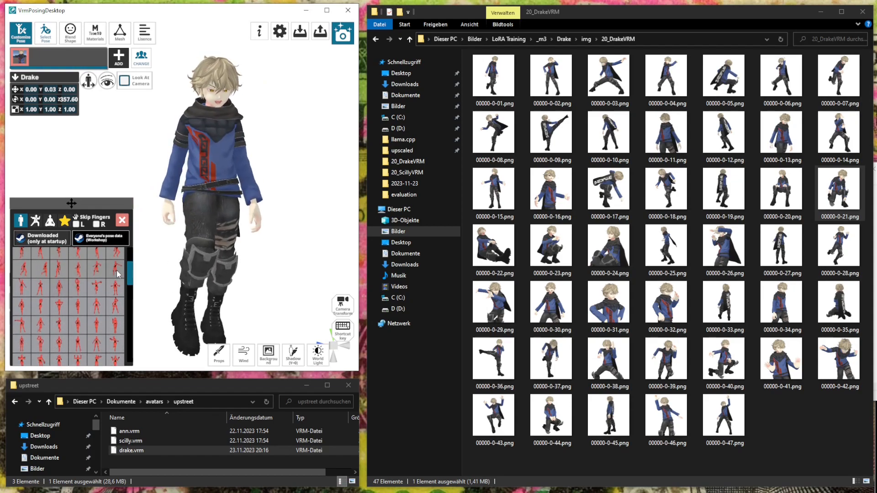
click(100, 267)
right_drag(166, 262, 267, 264)
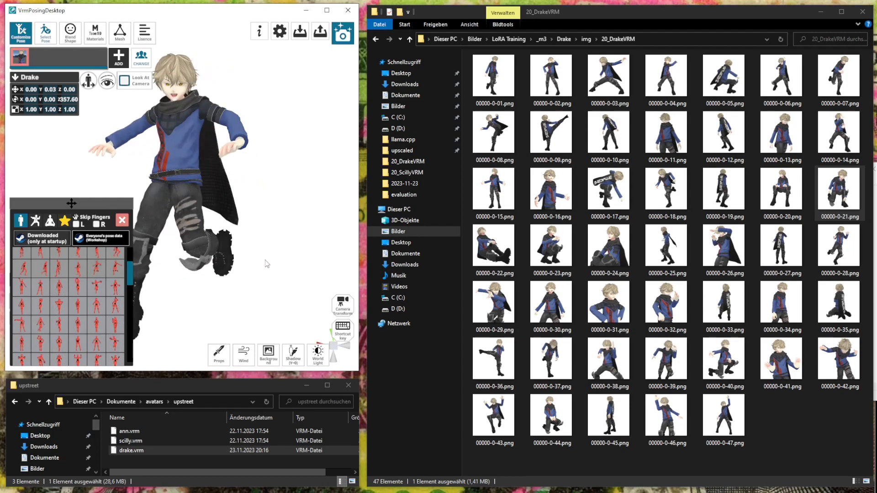
right_drag(204, 259, 185, 258)
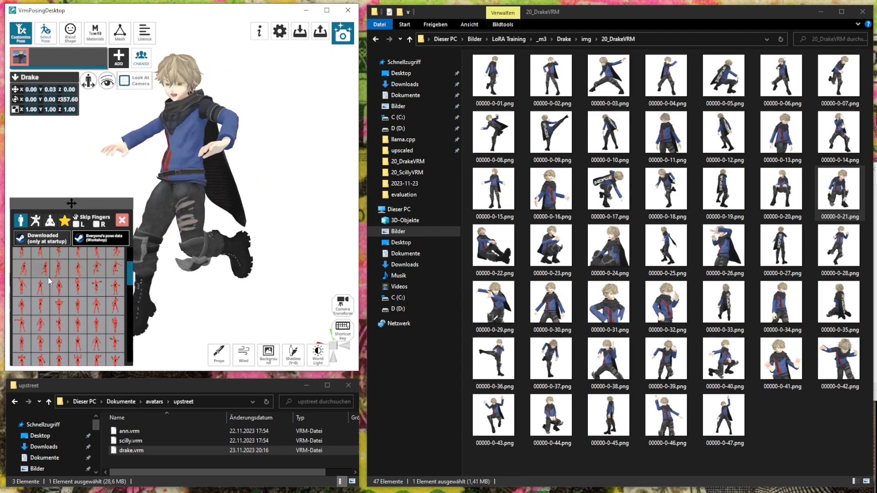
Apply the standing preset with both arms spread outward and palms open
scroll(40, 279, down, 2)
scroll(51, 338, down, 2)
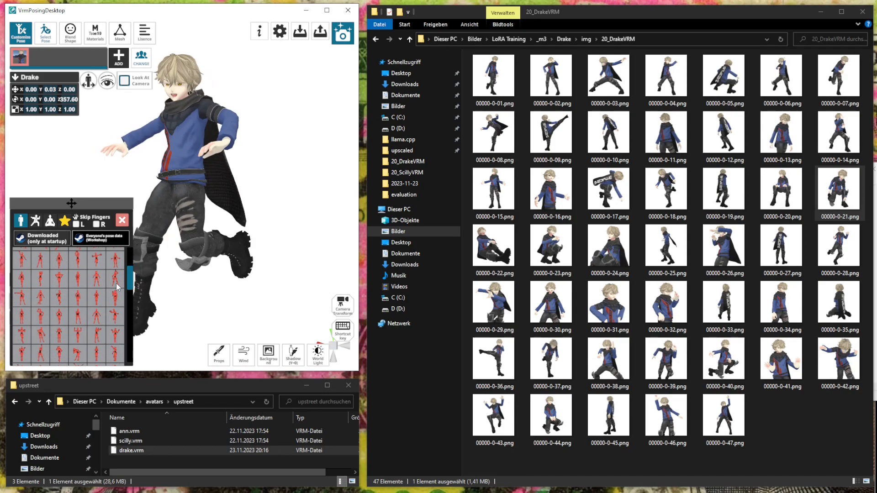
click(115, 267)
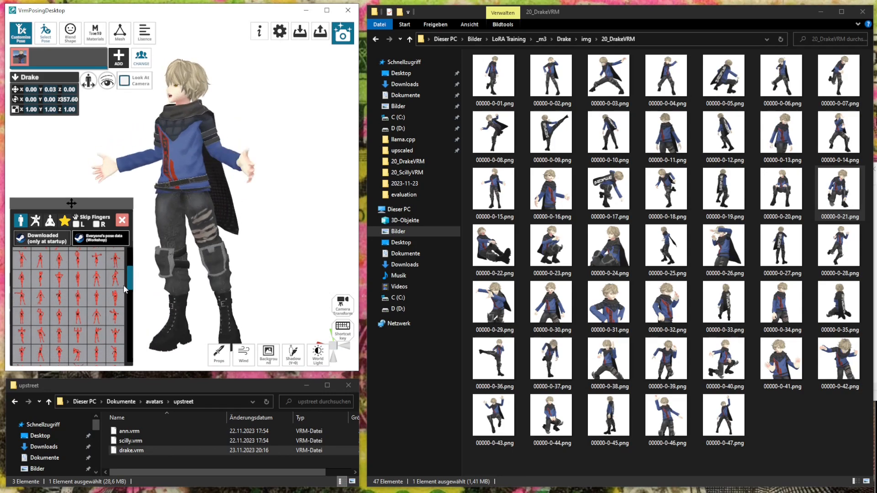
Try several standing pose presets, including a forward bow with one fist raised and a bent-knee step
click(120, 282)
click(110, 300)
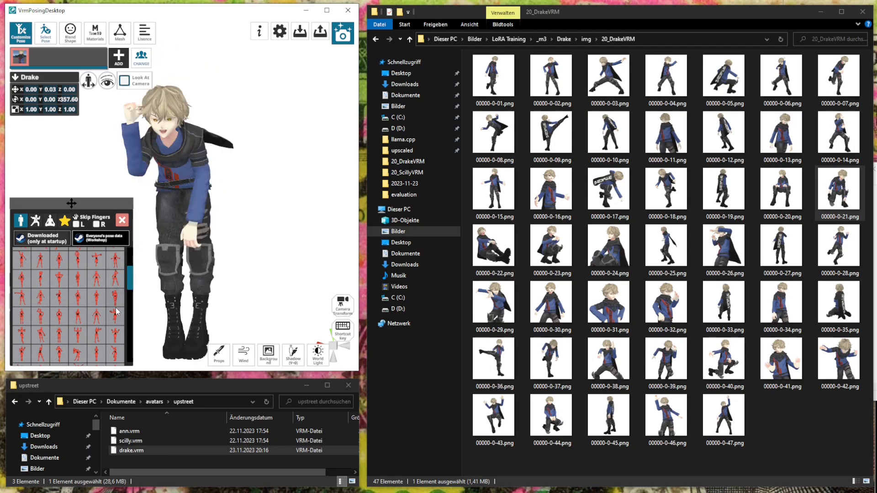
click(116, 312)
click(114, 258)
scroll(113, 257, down, 1)
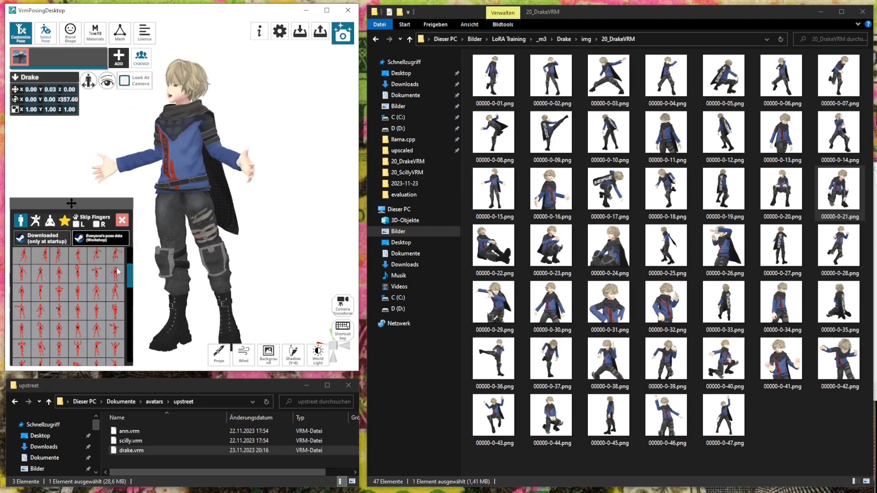
click(118, 276)
Apply the standing preset with the left hand raised to the head and view it up close from the front
scroll(116, 272, down, 2)
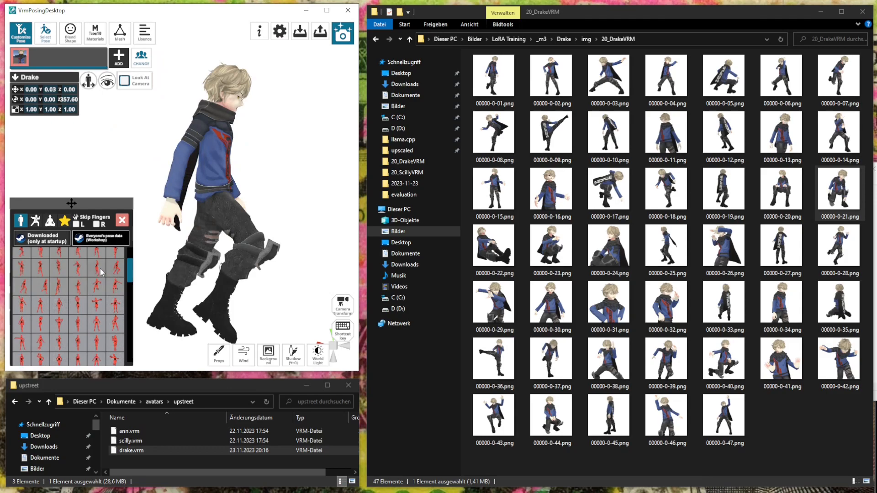
mouse_move(248, 251)
right_down()
mouse_move(220, 245)
mouse_move(184, 258)
mouse_move(242, 252)
mouse_move(251, 267)
right_up()
scroll(250, 266, up, 4)
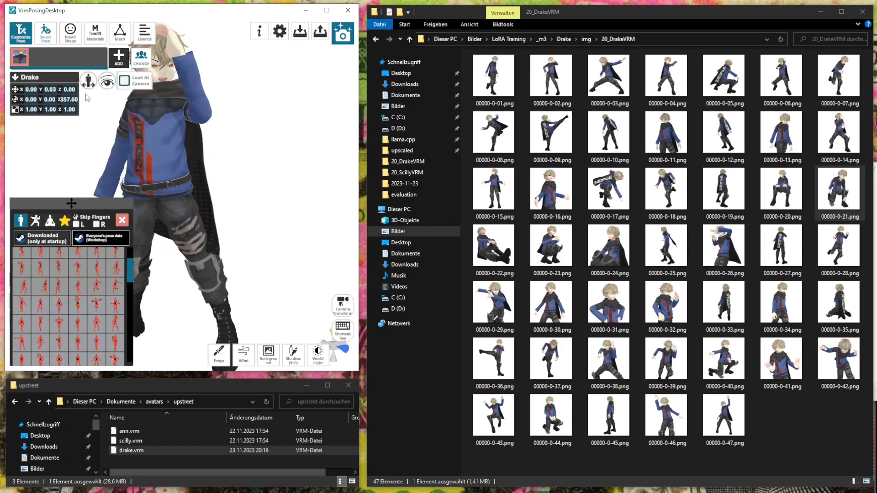
Switch to the expression controls, choose the fifth face preset, and bring the character's head and torso into view
click(70, 33)
click(110, 221)
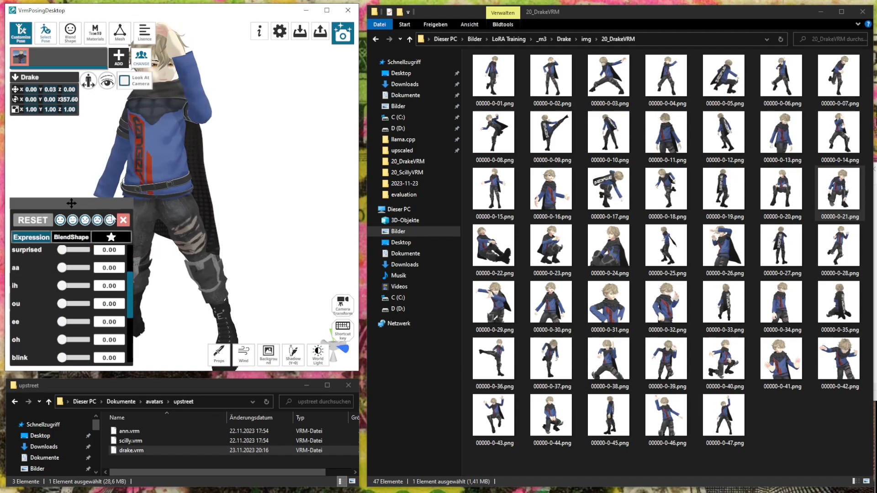
right_drag(345, 177, 319, 172)
scroll(182, 151, up, 2)
middle_drag(182, 131, 207, 167)
scroll(208, 167, up, 2)
right_drag(207, 168, 237, 166)
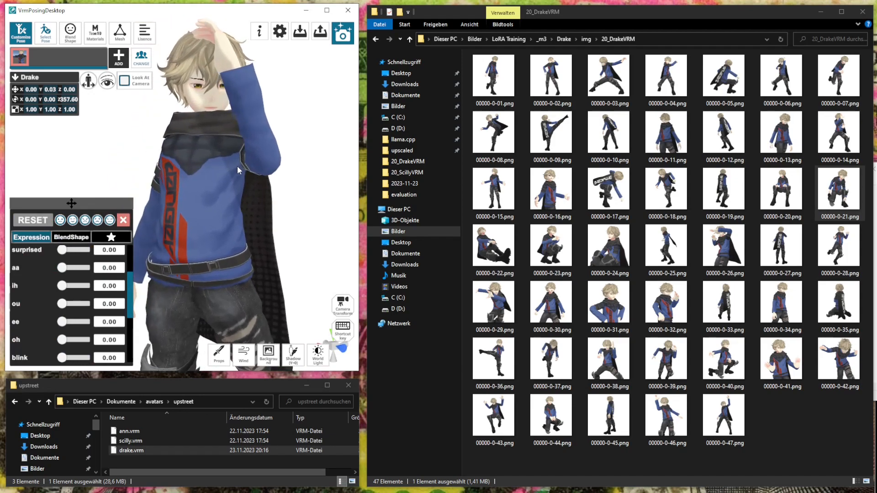
scroll(237, 167, down, 1)
scroll(247, 164, down, 1)
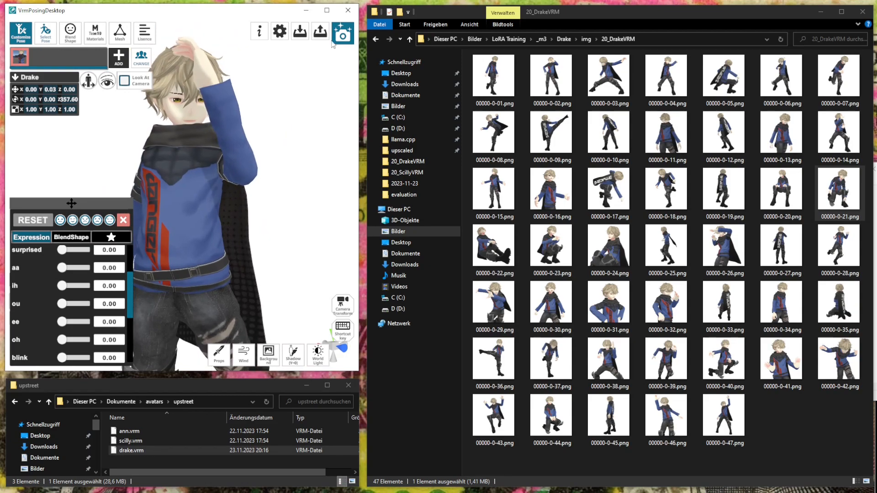
Open the image export view and frame the character from the raised hand down to the thighs in the square image
click(343, 35)
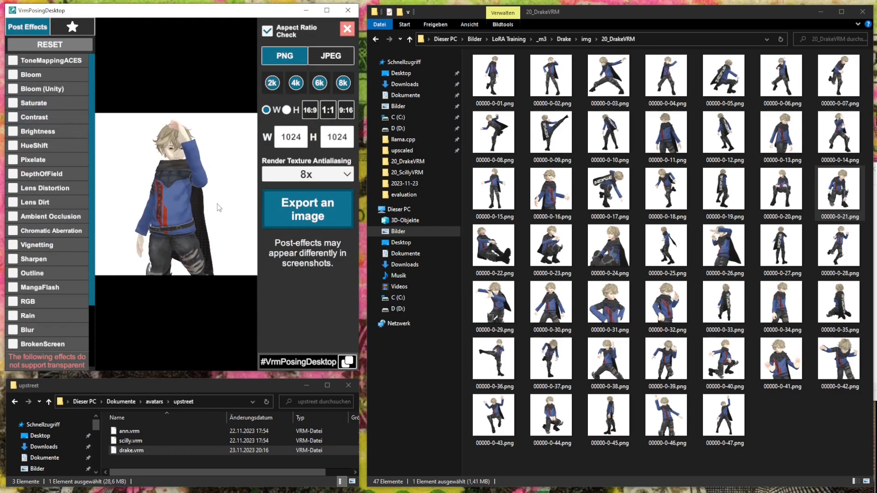
scroll(219, 207, down, 2)
scroll(218, 207, up, 2)
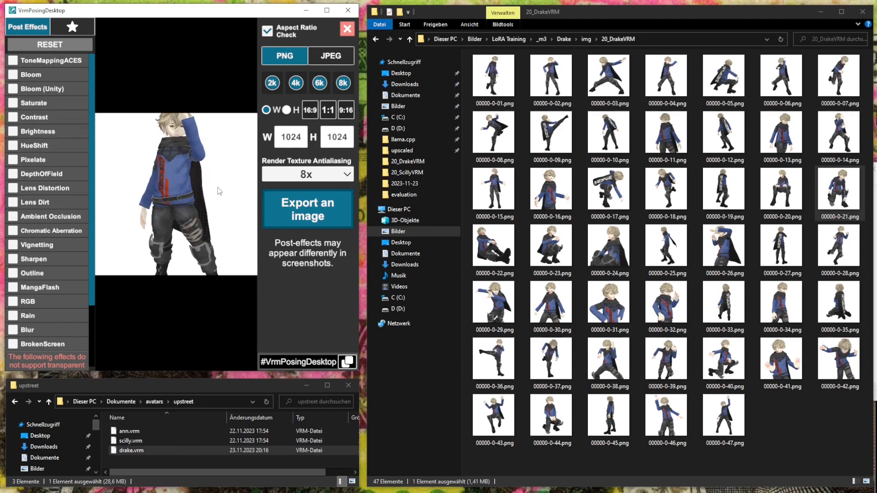
scroll(219, 192, up, 2)
middle_drag(221, 182, 222, 206)
scroll(222, 205, up, 1)
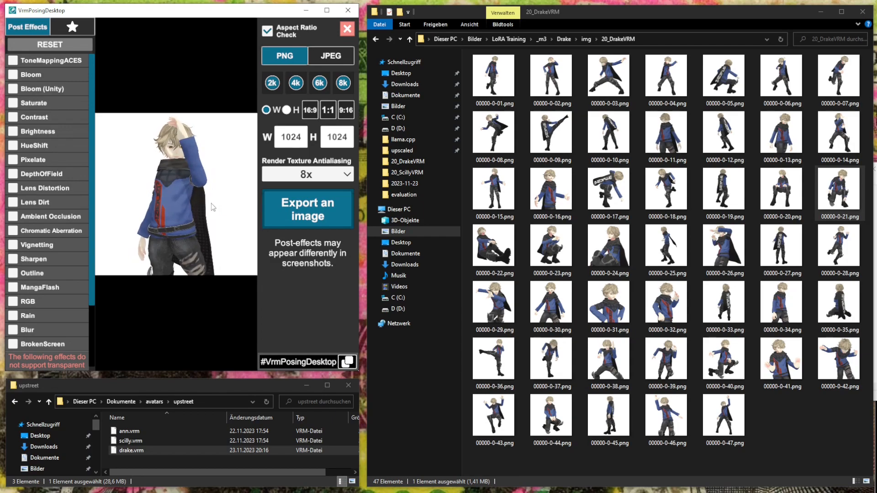
Export the 1024 × 1024 PNG to the 20_DrakeVRM folder as 00000-0-48.png
click(327, 216)
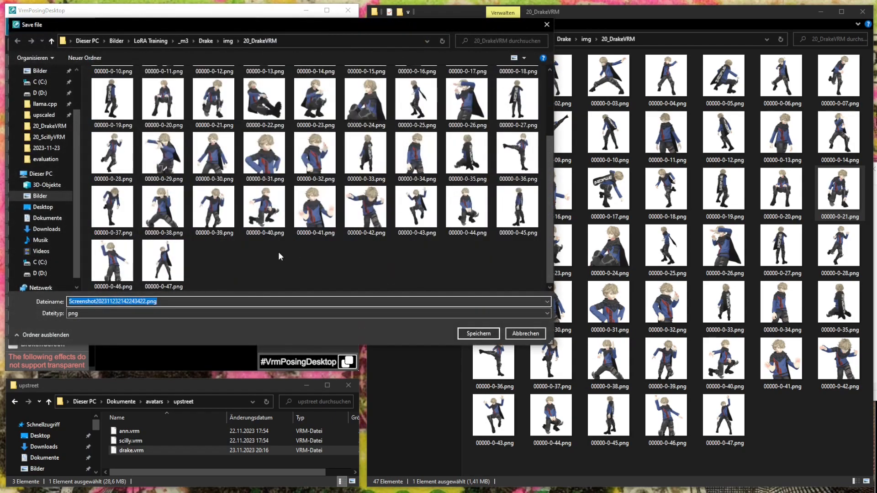
click(163, 260)
double_click(103, 302)
click(94, 301)
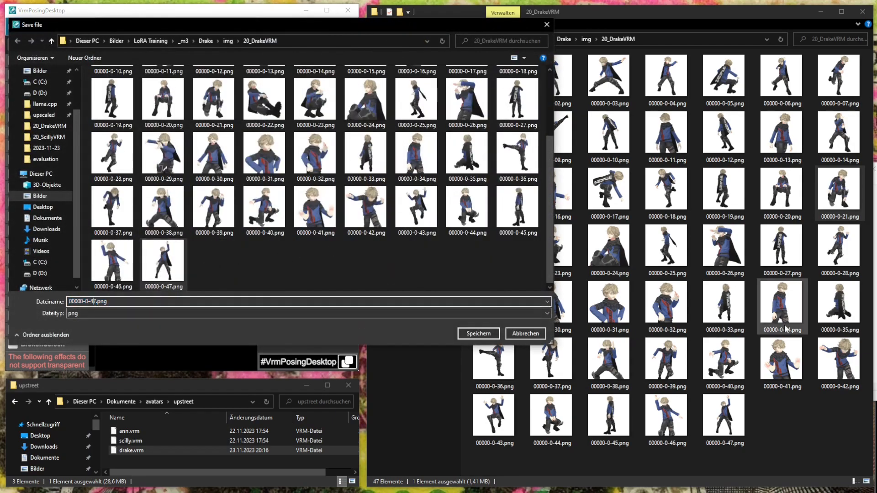
key(Return)
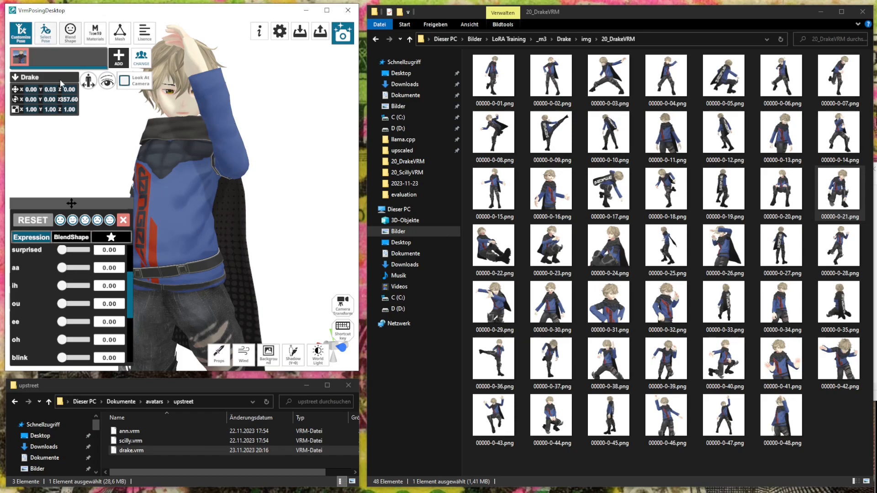
Return to the pose presets and try a stepping pose with bent knees and lowered arms
click(52, 27)
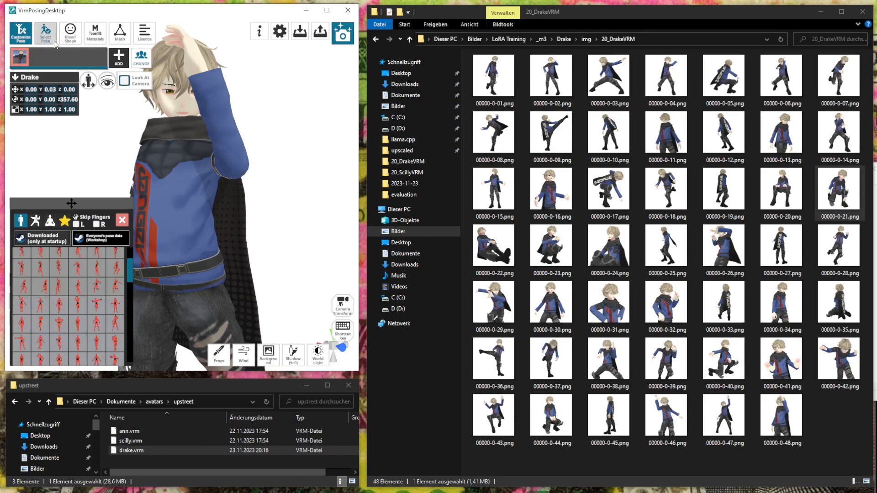
click(22, 284)
click(117, 271)
scroll(173, 246, down, 5)
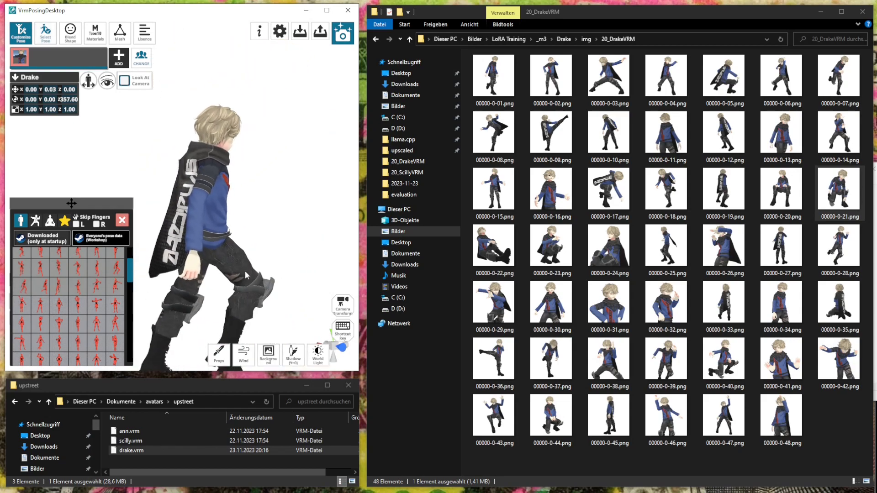
Try the walking preset with one leg lifted backward and view the whole figure from the side
click(23, 286)
click(39, 291)
right_drag(231, 276, 192, 272)
scroll(77, 301, down, 1)
scroll(77, 301, down, 2)
middle_drag(212, 293, 193, 279)
scroll(103, 324, down, 5)
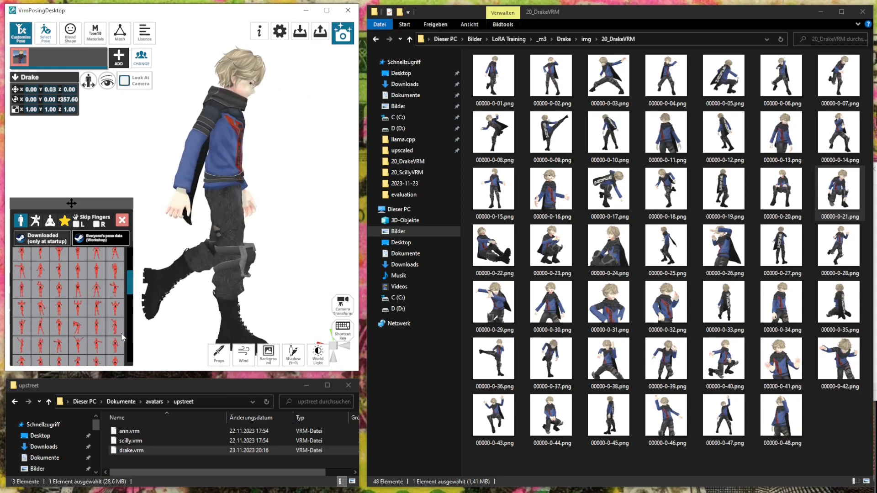
Switch to the action pose presets and try several, including one with an arm reaching toward the camera
click(40, 223)
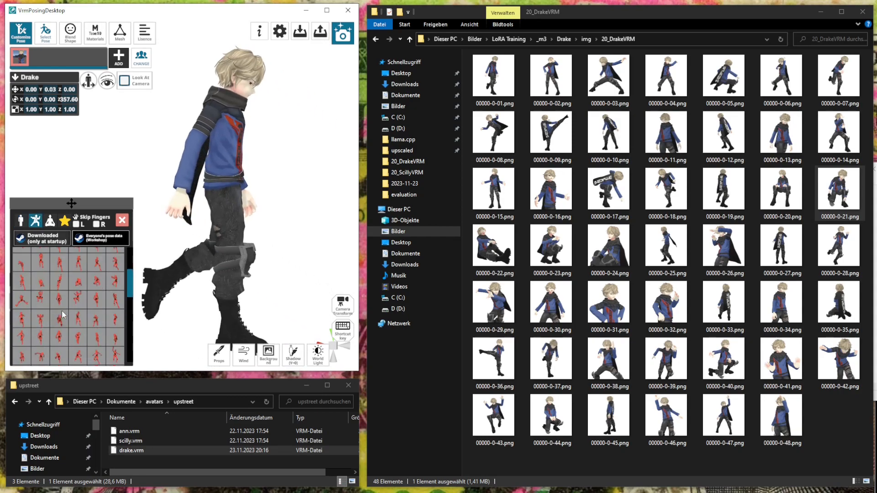
click(55, 303)
click(42, 301)
click(23, 320)
right_drag(216, 256, 140, 299)
click(35, 356)
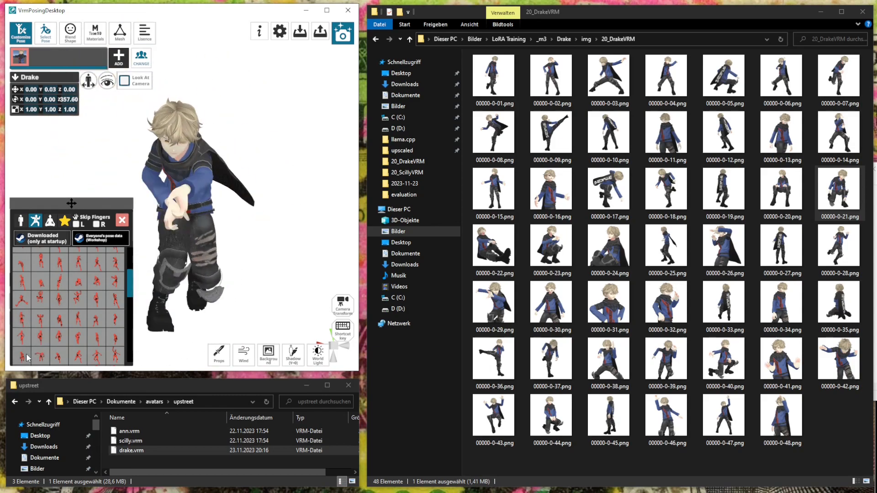
Try more action presets, including a forward-leaning lunge with outstretched arms and a crouched, bent-over pose
click(43, 355)
click(62, 351)
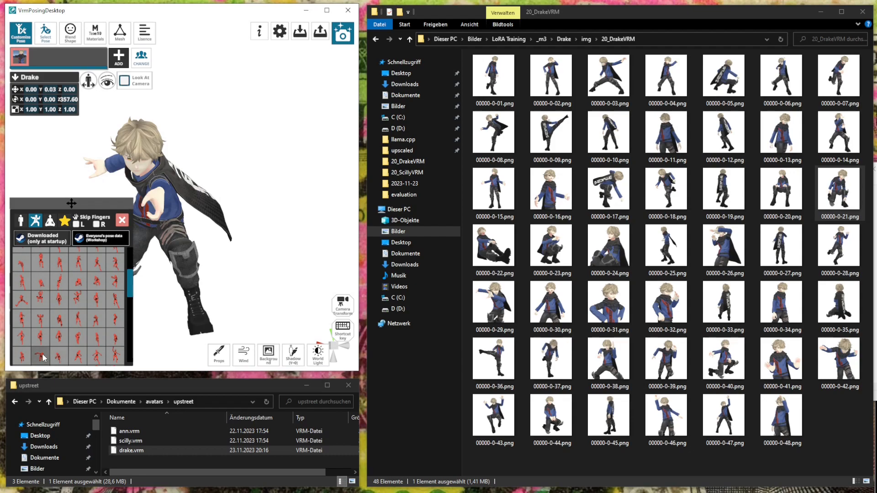
click(40, 356)
right_drag(218, 258, 237, 264)
scroll(212, 252, up, 2)
scroll(79, 311, down, 3)
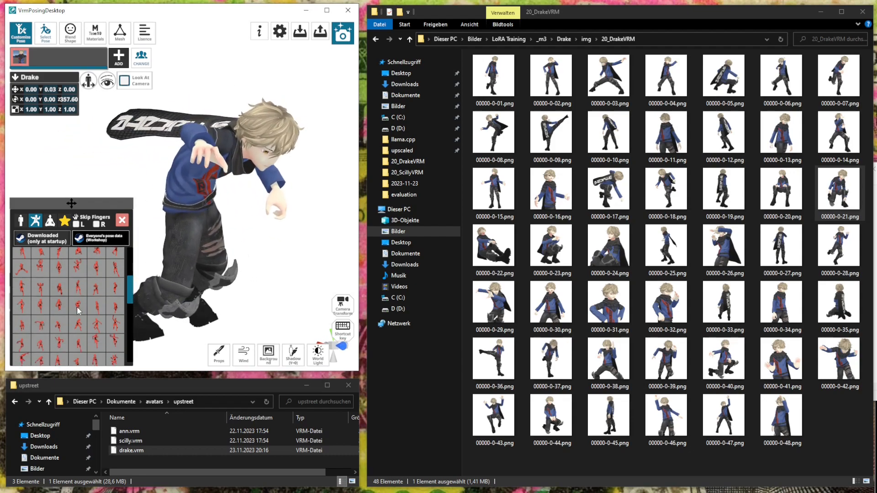
Apply the running preset with one leg bent back and frame the full figure so the lettering on the cape shows
click(77, 329)
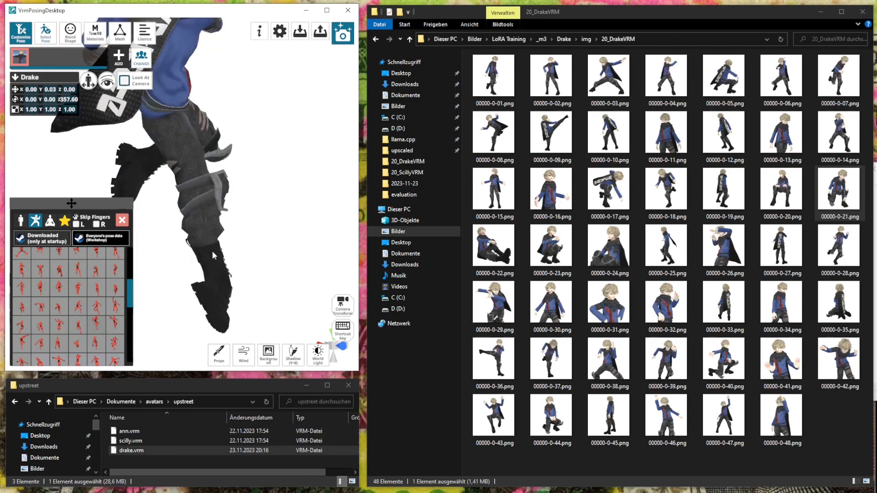
middle_drag(212, 251, 237, 301)
right_drag(187, 256, 211, 255)
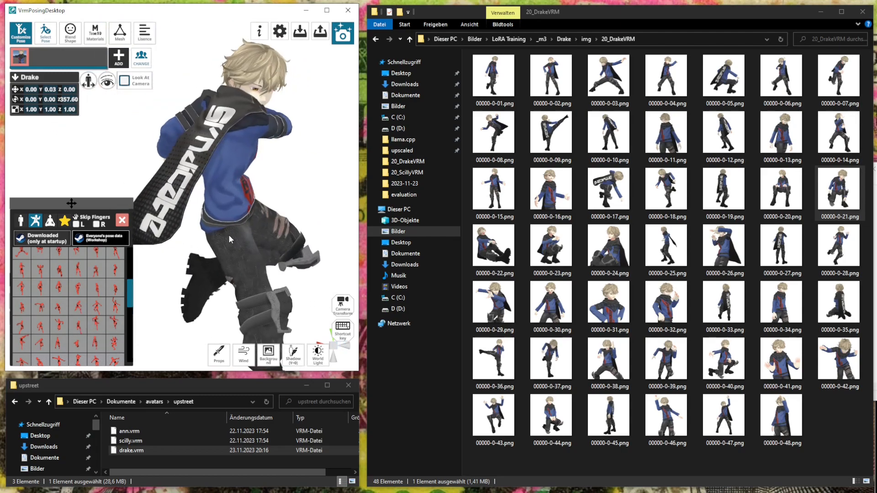
scroll(232, 233, down, 3)
middle_drag(232, 237, 225, 225)
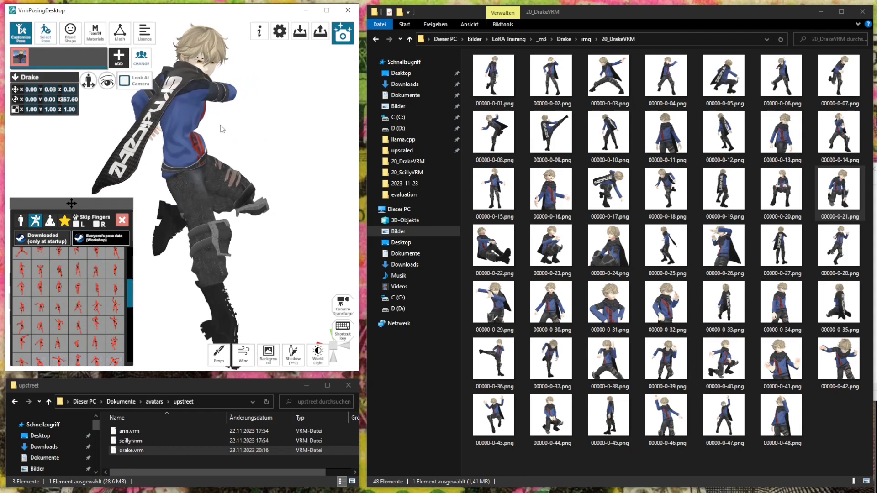
Turn on the gaze target and move it beside the character's shoulder, over the cape
click(107, 83)
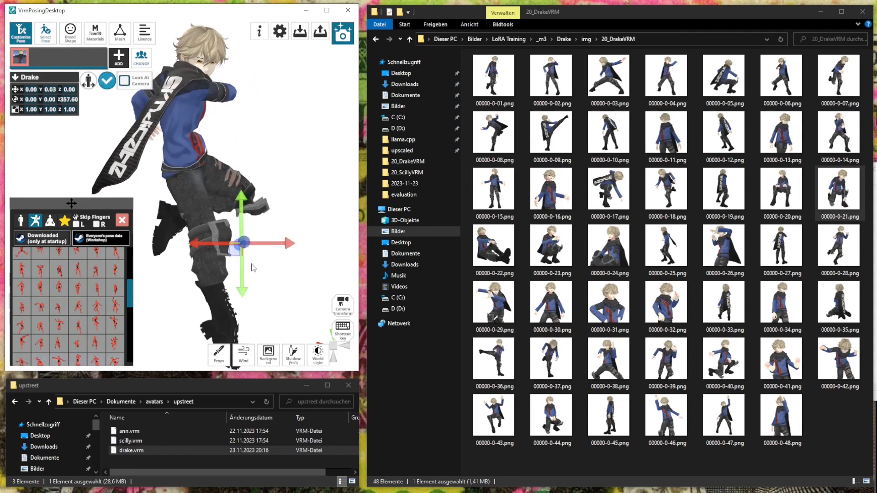
click(92, 197)
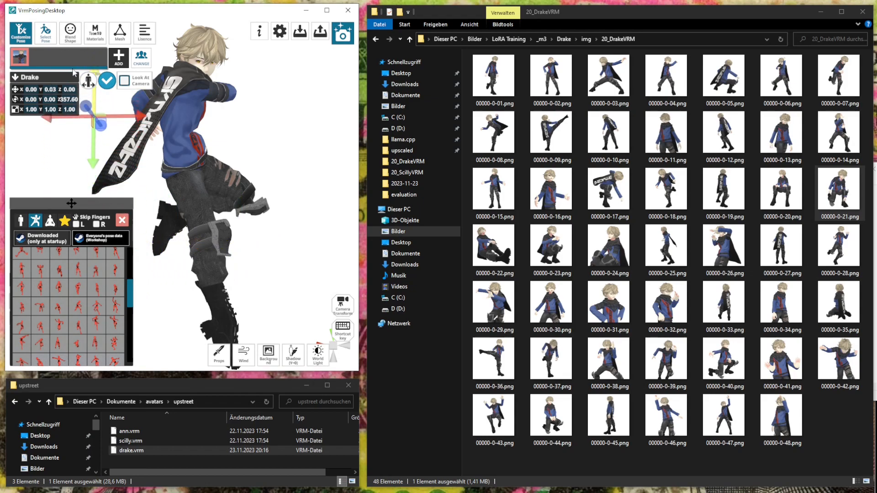
drag(138, 120, 177, 119)
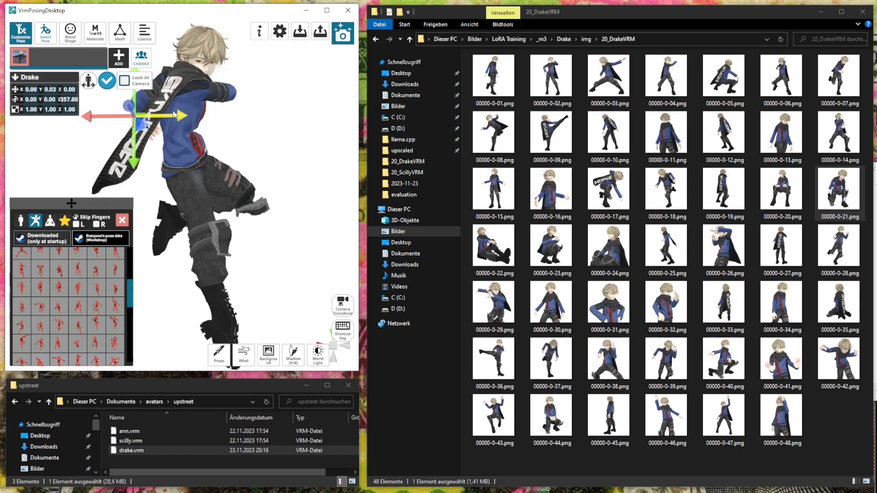
scroll(110, 62, up, 2)
Set the facial expression to angry 0.43 and relaxed 0.36
click(73, 38)
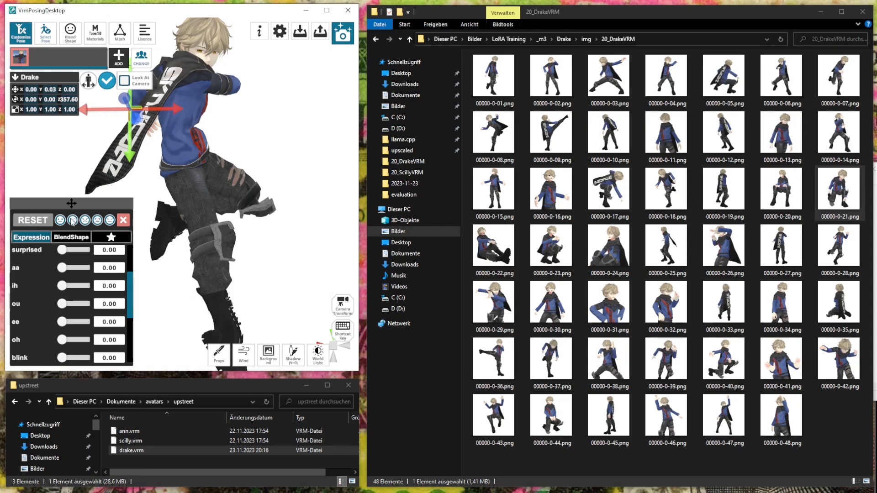
scroll(57, 328, down, 3)
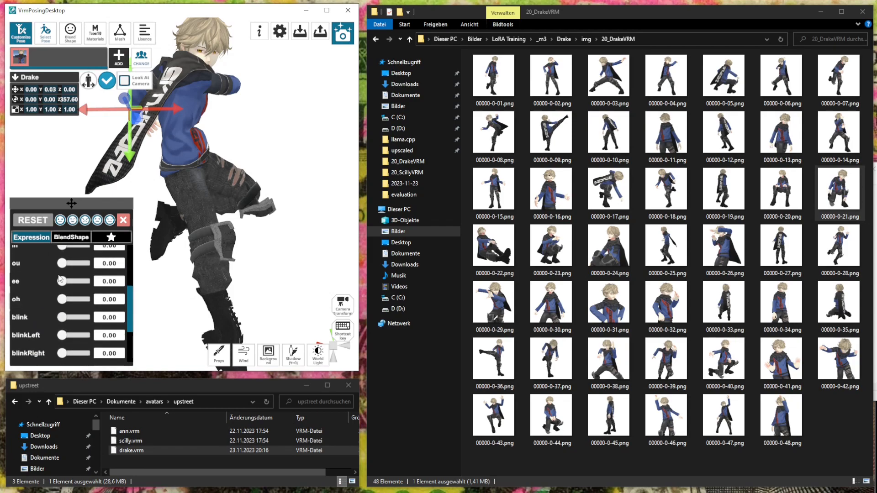
scroll(60, 280, up, 5)
mouse_move(65, 274)
mouse_down()
mouse_move(90, 273)
mouse_move(75, 256)
mouse_move(62, 255)
mouse_move(67, 274)
mouse_move(58, 271)
mouse_up()
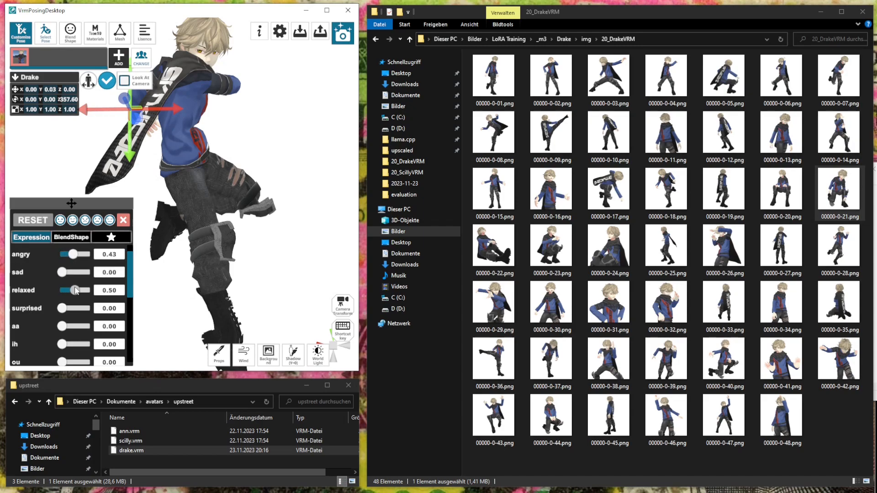
mouse_move(62, 290)
mouse_down()
mouse_move(111, 293)
mouse_move(62, 293)
mouse_up()
Open the image export view and frame the running character from the head to below the knees
click(351, 41)
middle_drag(181, 176, 182, 210)
scroll(182, 191, up, 3)
Export the running pose as a 1024 × 1024 PNG named 00000-0-49.png in the 20_DrakeVRM folder
click(307, 212)
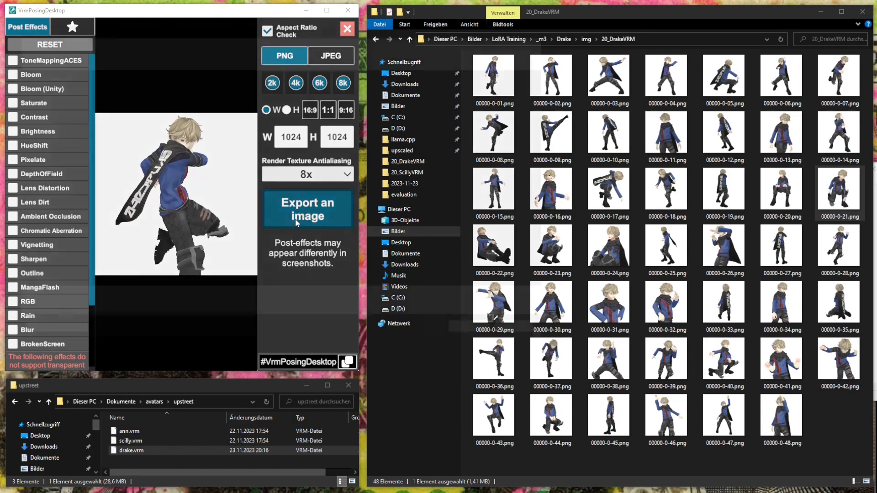
click(214, 265)
click(106, 302)
click(94, 301)
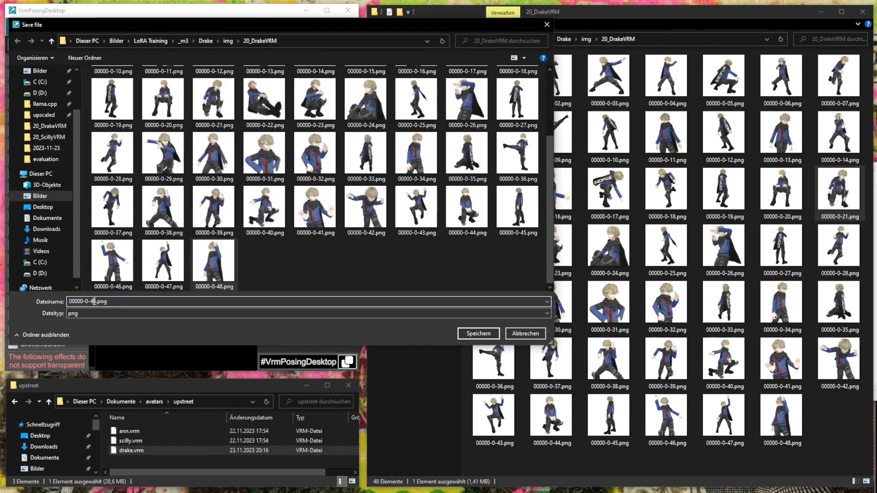
key(Delete)
text(7)
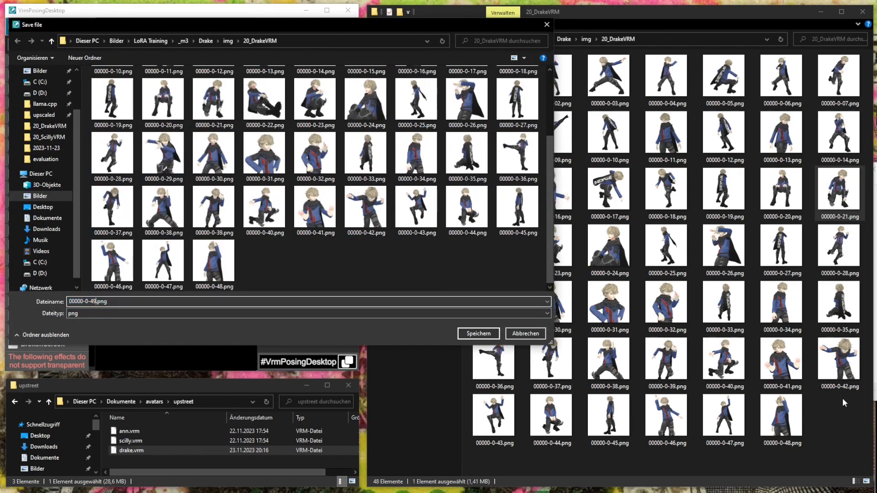
key(Return)
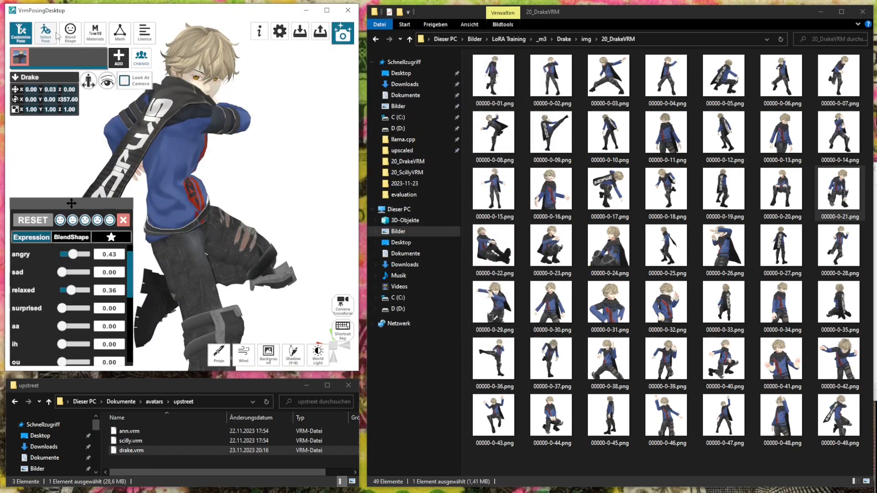
Return to the action pose presets and apply the one with the right arm raised and the left arm stretched sideways
click(55, 36)
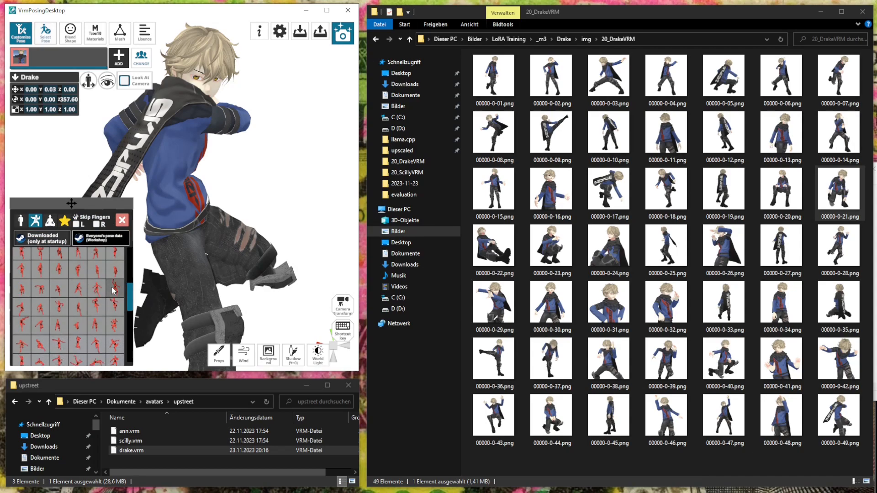
click(116, 287)
scroll(111, 326, down, 5)
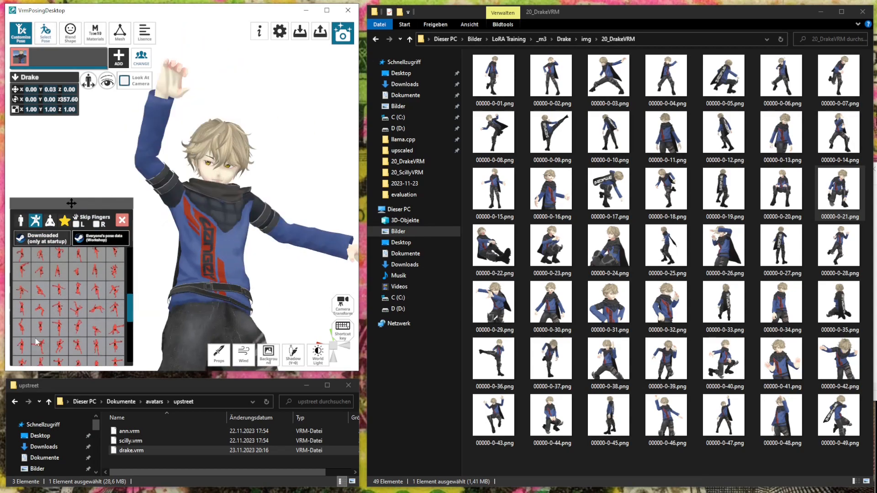
Try several of the last action pose presets on the character, including the running and horizontal leaping ones
scroll(32, 326, down, 2)
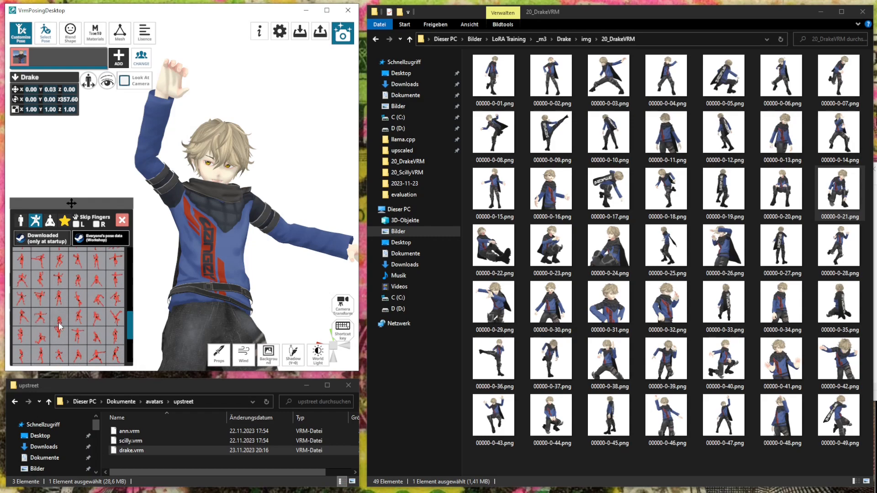
scroll(61, 325, down, 1)
click(23, 353)
scroll(60, 340, down, 4)
click(39, 348)
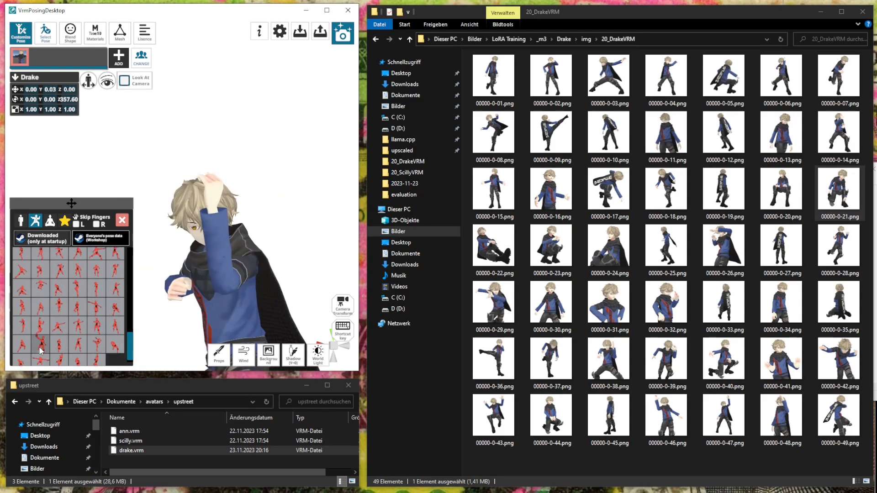
right_drag(221, 275, 248, 257)
middle_drag(248, 256, 262, 247)
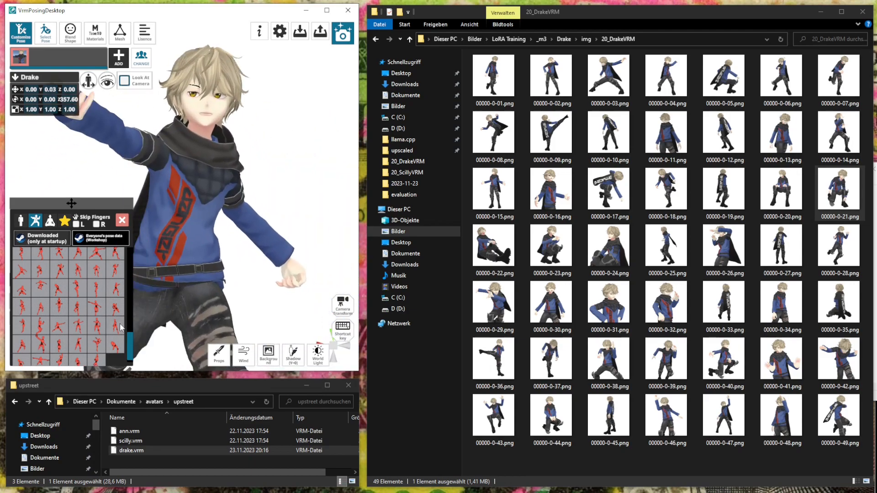
scroll(91, 329, down, 2)
click(60, 352)
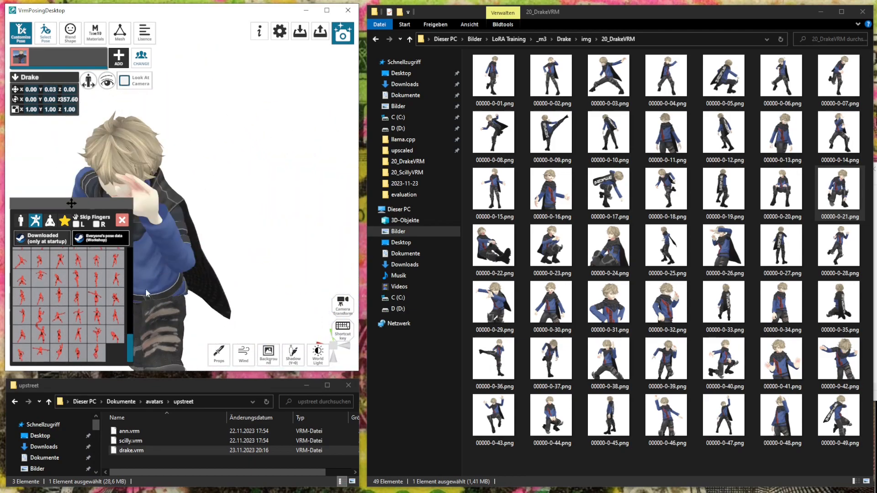
middle_drag(145, 288, 199, 259)
right_drag(200, 260, 237, 250)
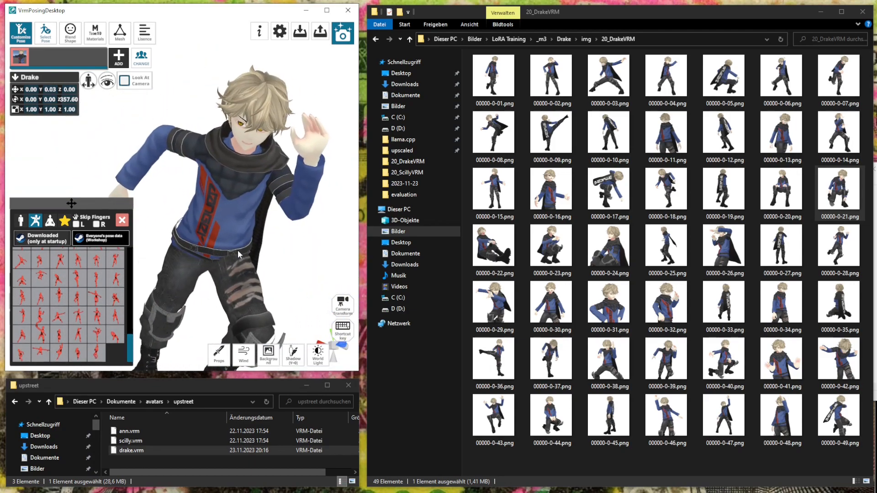
click(91, 348)
click(41, 353)
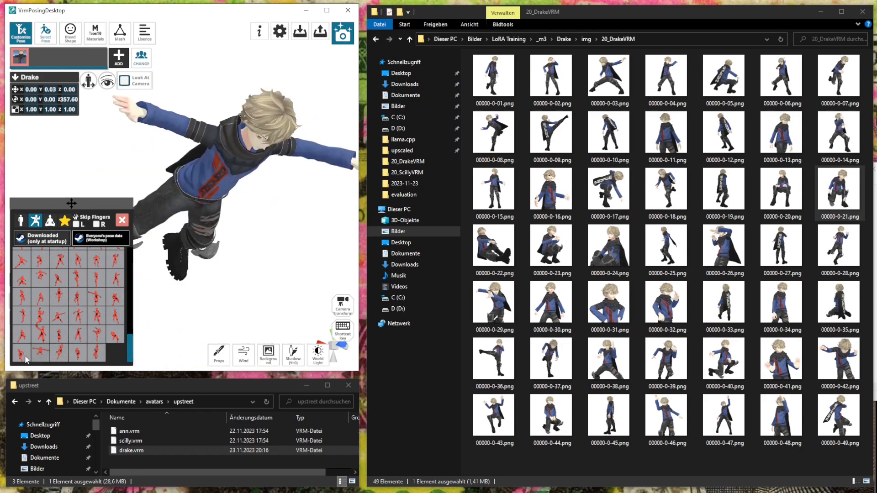
click(20, 358)
click(41, 354)
Apply the leaping action pose with the left arm raised overhead and the right knee bent
click(59, 349)
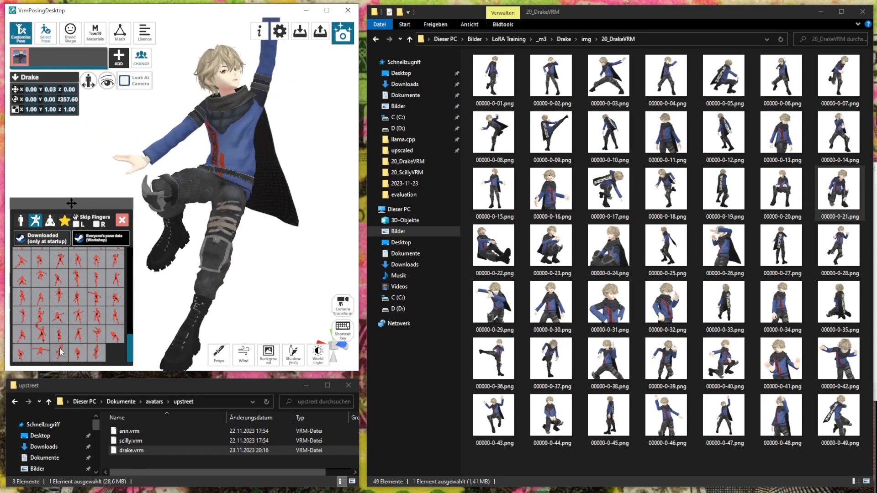
right_drag(267, 215, 277, 232)
scroll(252, 227, up, 3)
scroll(253, 240, down, 4)
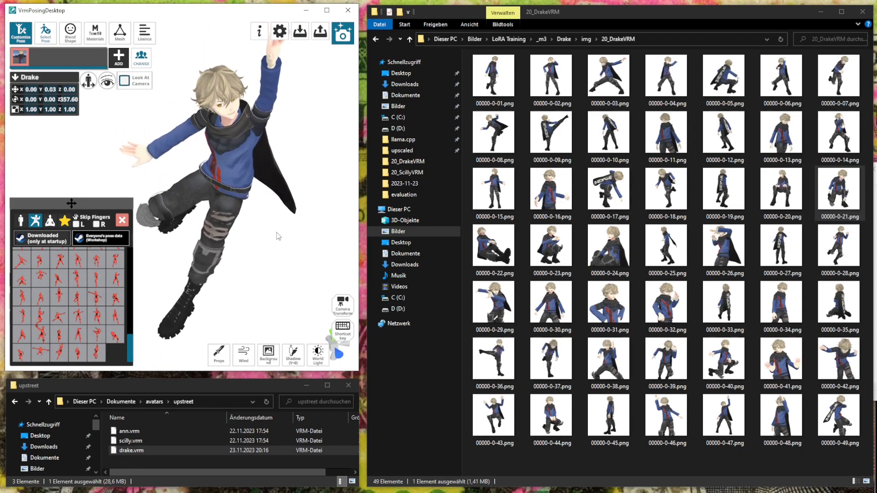
Show the body pose handles and tilt the whole leaping character to a Z rotation of 11.63
click(88, 80)
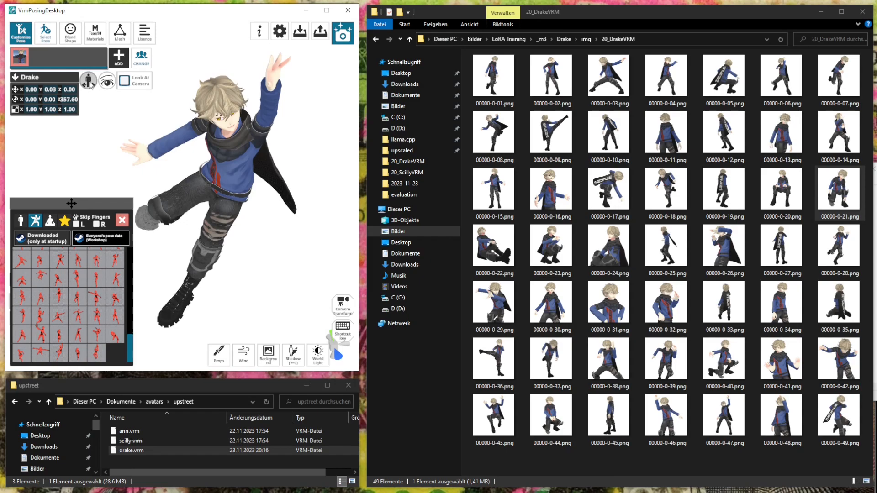
drag(179, 302, 196, 261)
right_drag(292, 225, 270, 227)
right_drag(273, 231, 256, 221)
scroll(256, 222, up, 2)
middle_drag(257, 209, 254, 217)
Enable the gaze target and move it in front of the face, lowering it to redirect the character's eyes
click(70, 34)
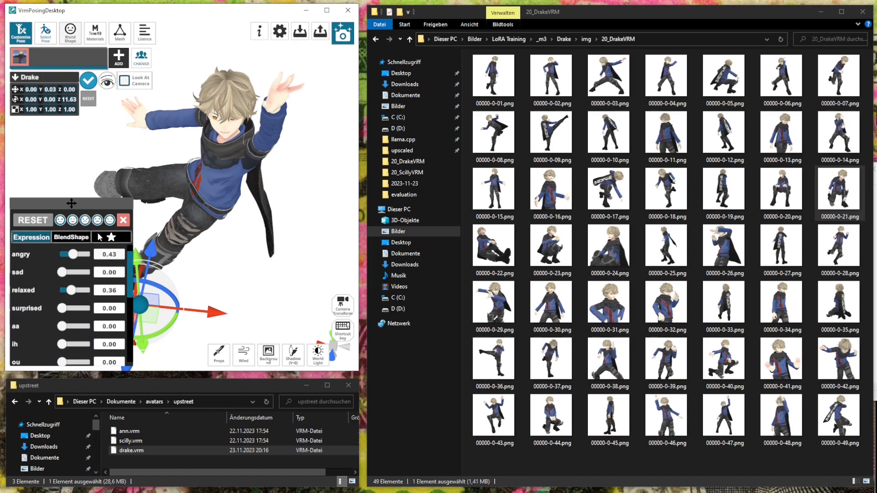
click(107, 81)
drag(154, 196, 310, 207)
drag(276, 180, 295, 107)
drag(259, 128, 237, 127)
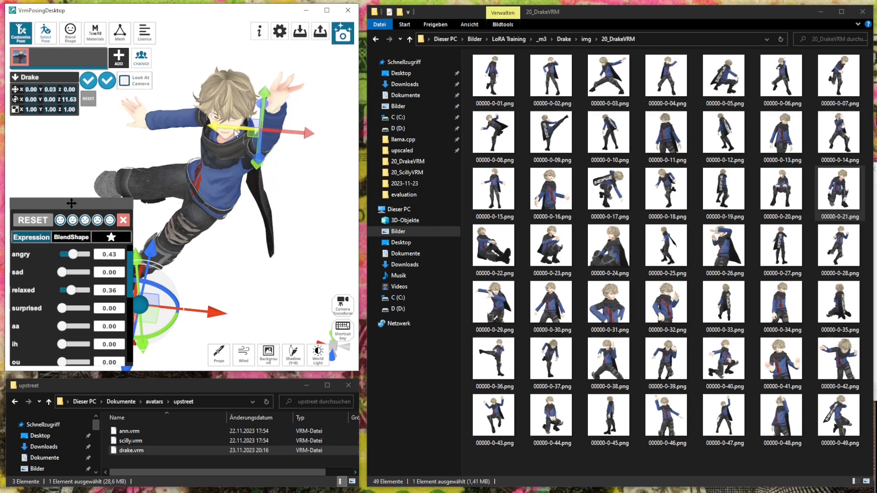
scroll(256, 177, up, 2)
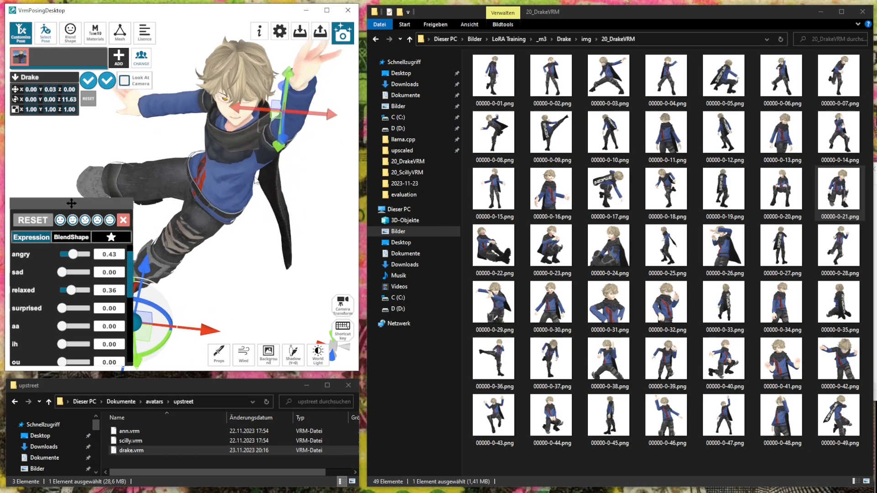
drag(280, 150, 278, 201)
Frame the full leaping character and export it as a 1024 × 1024 PNG named 00000-0-50.png in the 20_DrakeVRM folder
click(343, 34)
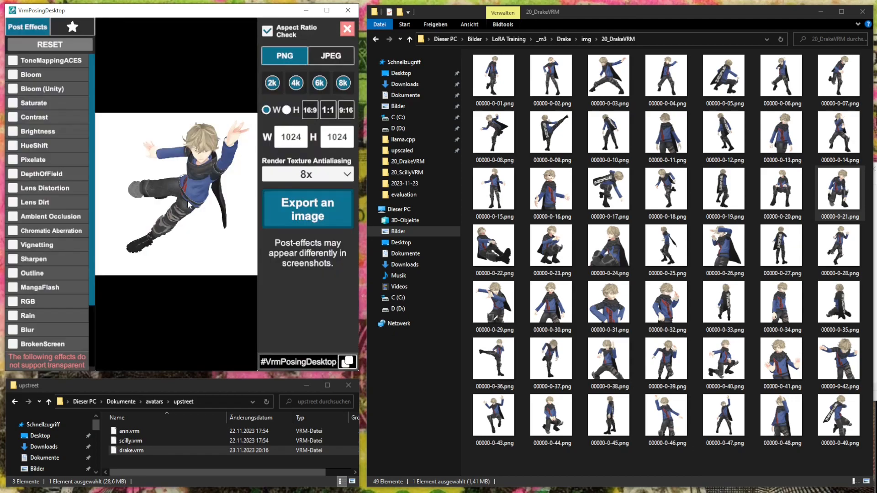
middle_drag(206, 190, 203, 194)
scroll(207, 203, up, 1)
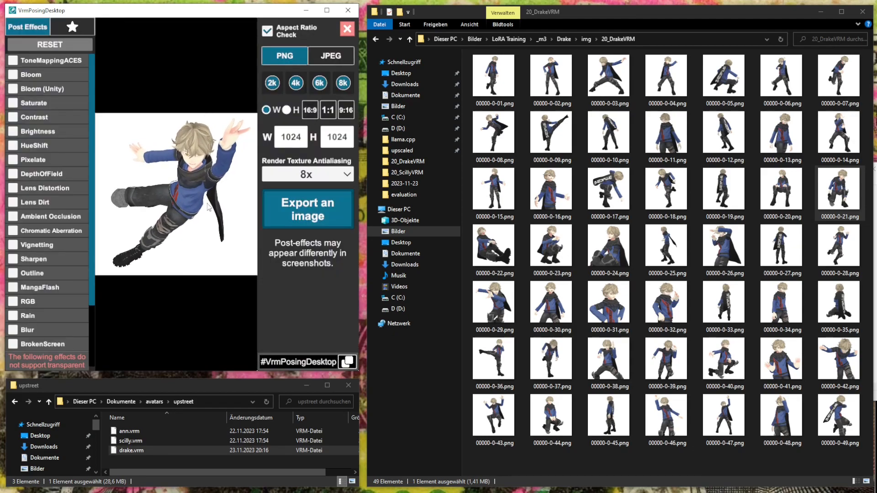
click(313, 199)
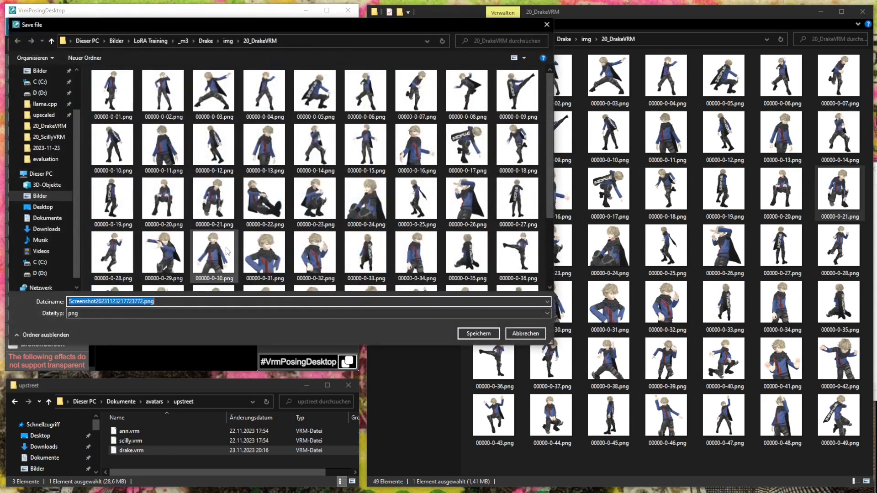
click(250, 258)
click(92, 301)
key(BackSpace)
text(5)
key(Delete)
text(6)
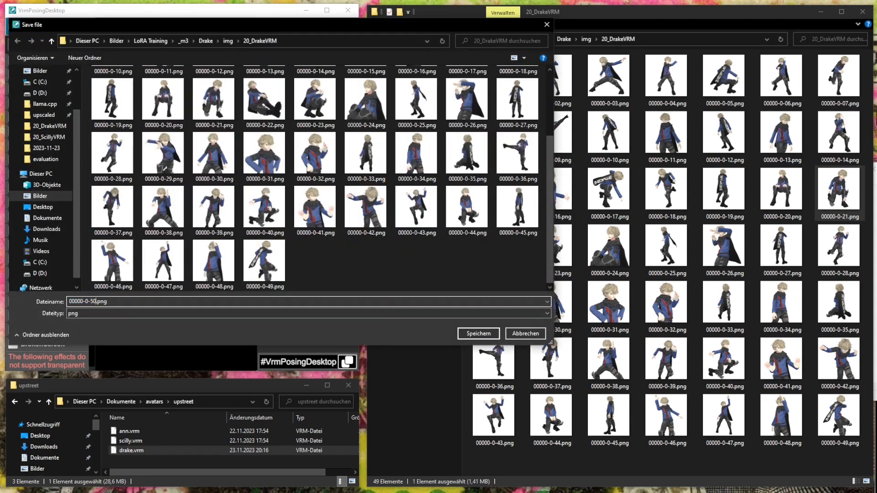
key(Return)
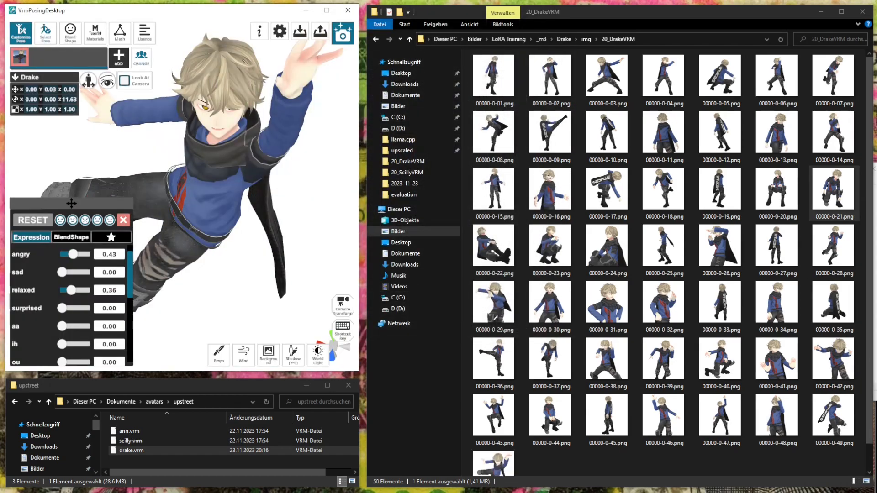
Review the exported images in IrfanView from 00000-0-01.png through 00000-0-50.png, and close the viewer
click(583, 310)
scroll(582, 309, down, 1)
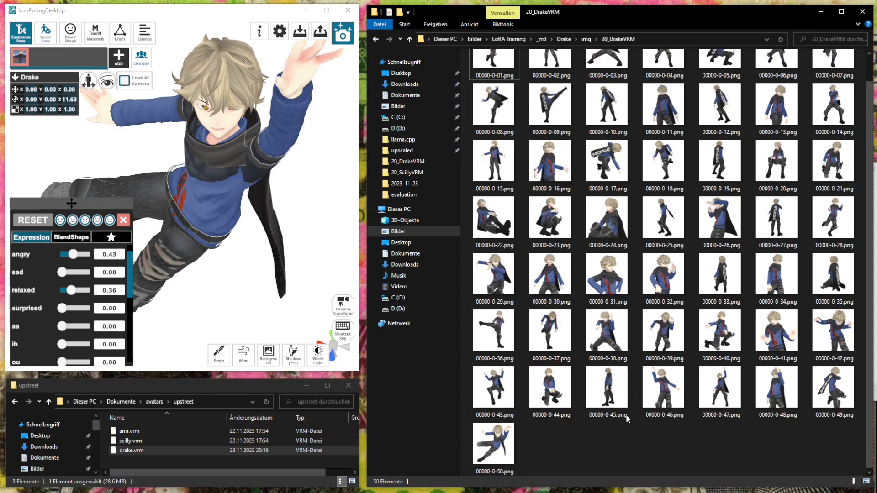
ctrl+scroll(632, 411, down, 1)
double_click(516, 93)
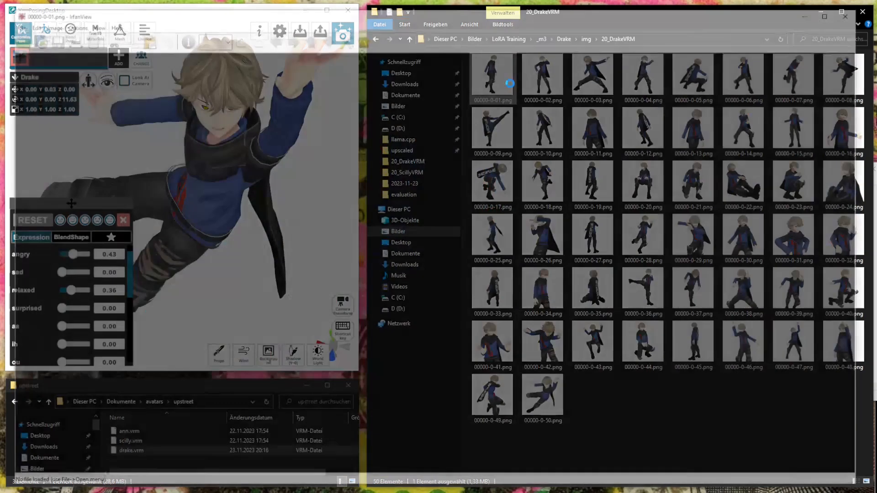
key(Right)
key(Right)
key(Right)
key(Right)
key(Right)
key(Right)
key(Right)
key(Right)
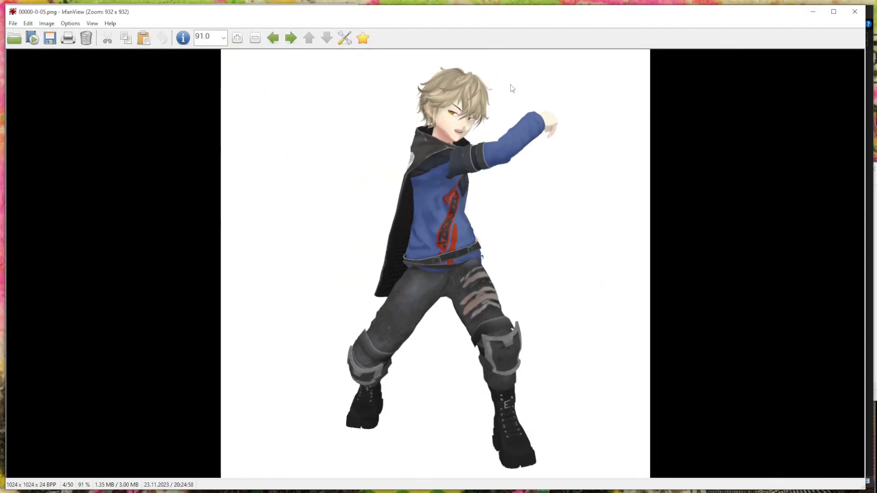
key(Right)
key(Right)
key(Right)
key(Right)
key(Right)
key(Right)
key(Right)
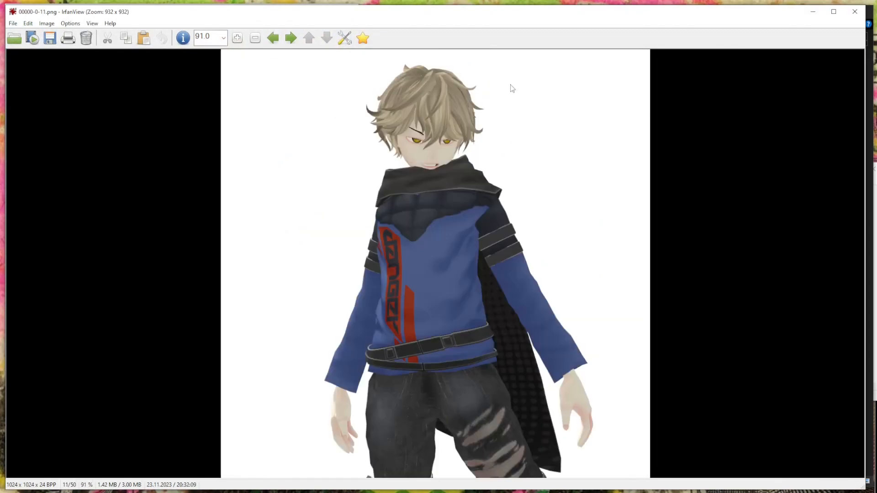
key(Right)
key(Right)
key(Right)
key(Right)
key(Right)
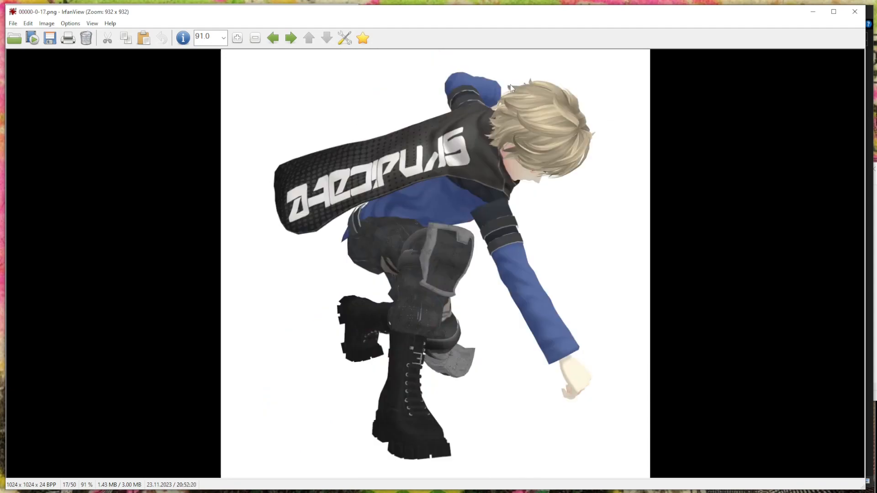
key(Right)
key(Right)
key(Right)
key(Right)
key(Right)
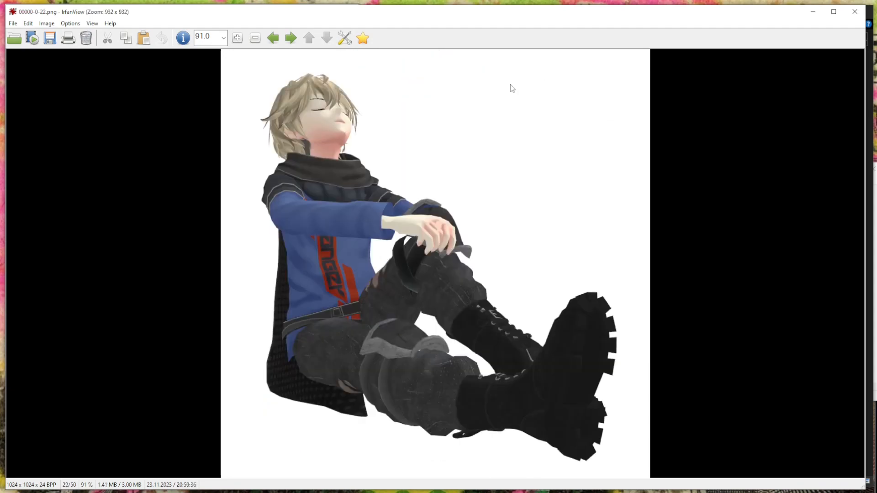
key(Right)
key(Right)
key(Right)
key(Right)
key(Right)
key(Right)
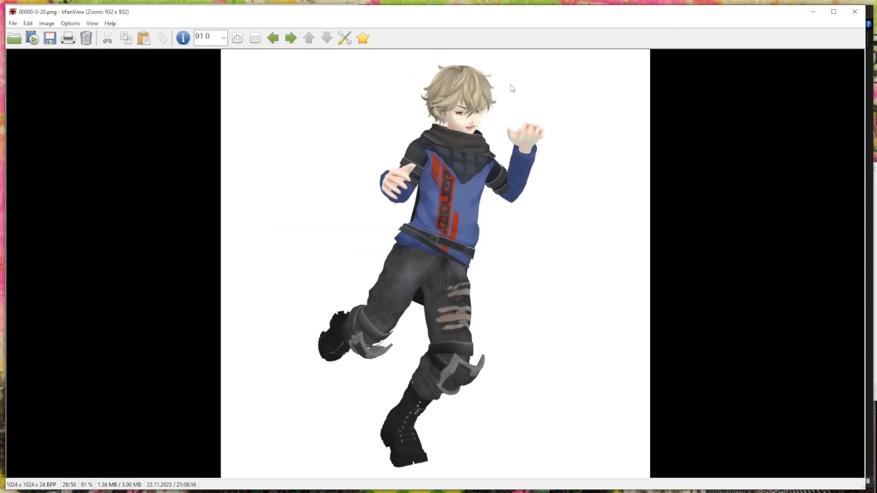
key(Right)
key(Right)
key(Right)
key(Right)
key(Right)
key(Right)
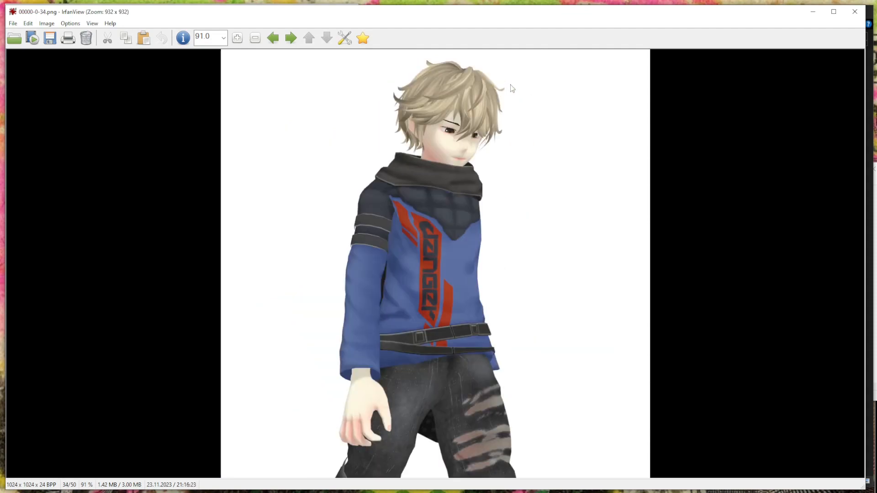
key(Right)
key(Right)
key(Right)
key(Right)
key(Right)
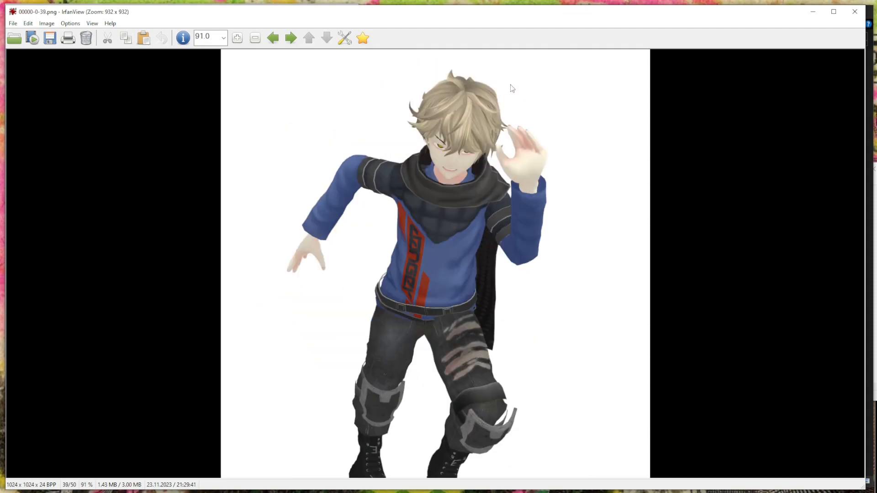
key(Right)
key(Right)
key(Right)
key(Right)
key(Right)
key(Right)
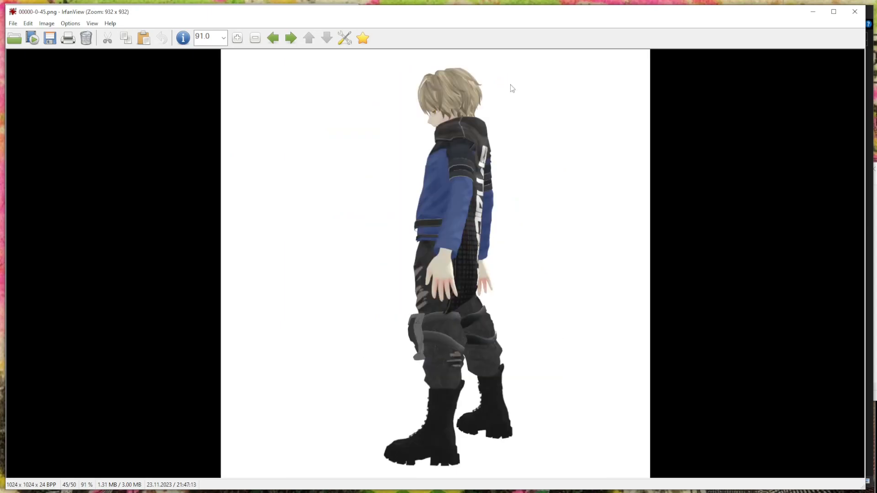
key(Right)
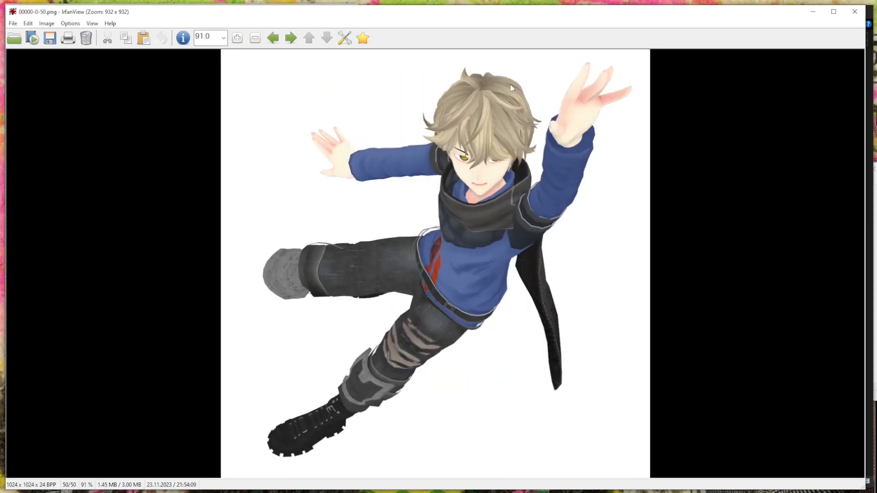
click(855, 12)
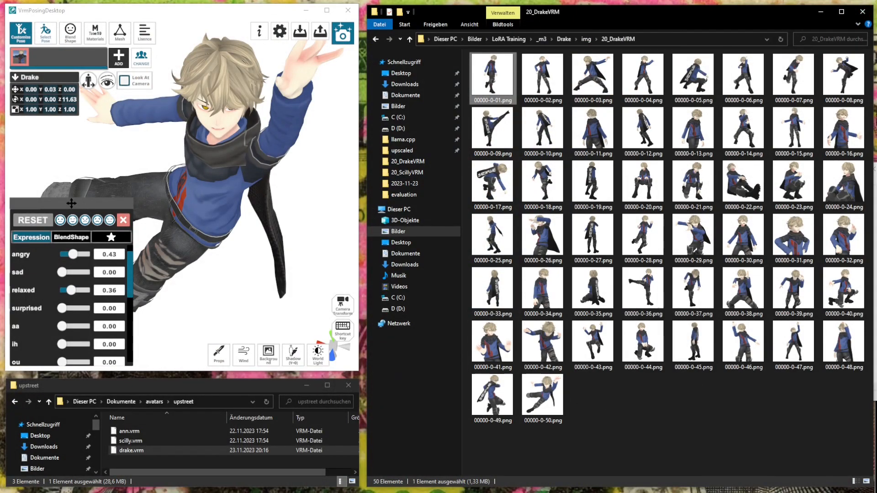
click(601, 489)
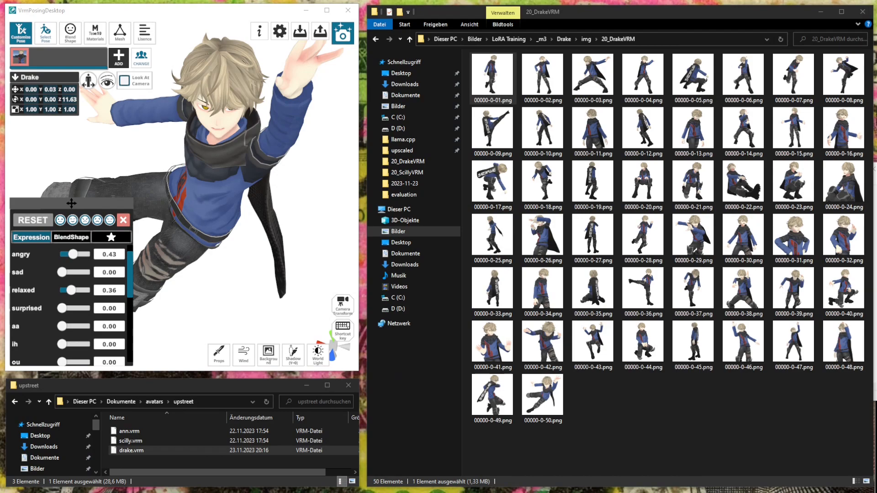
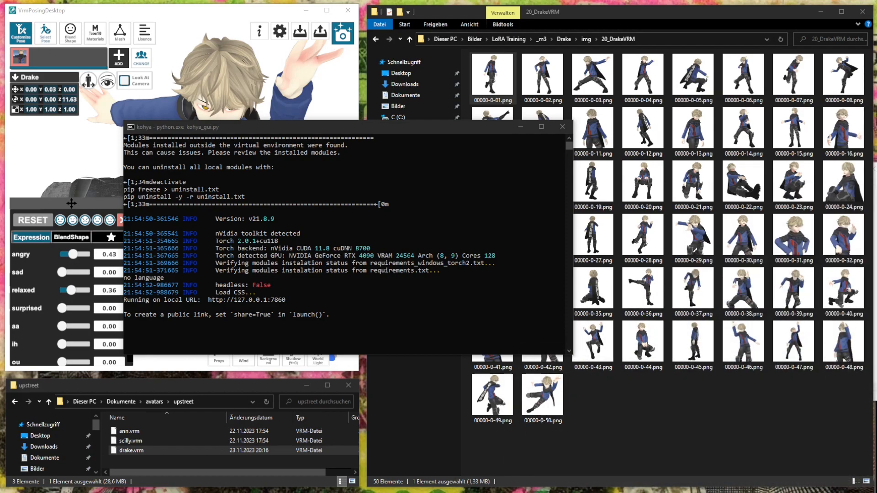
click(279, 302)
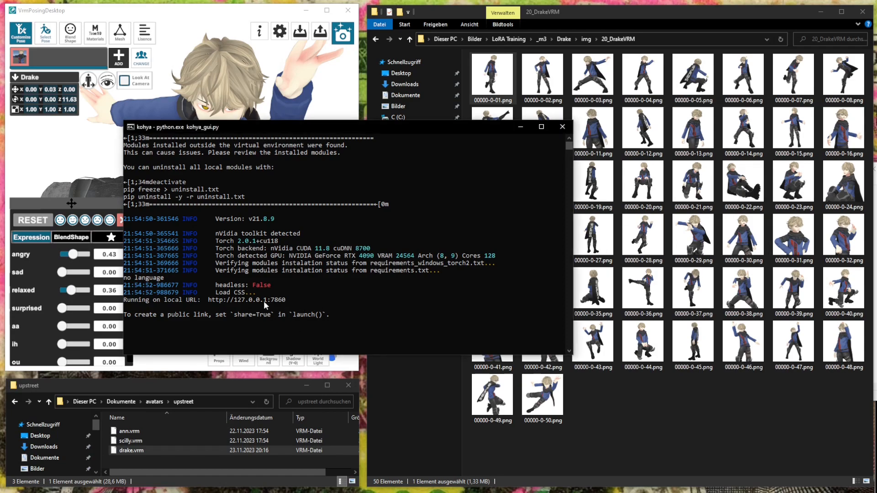
drag(208, 300, 285, 302)
key(ctrl+c)
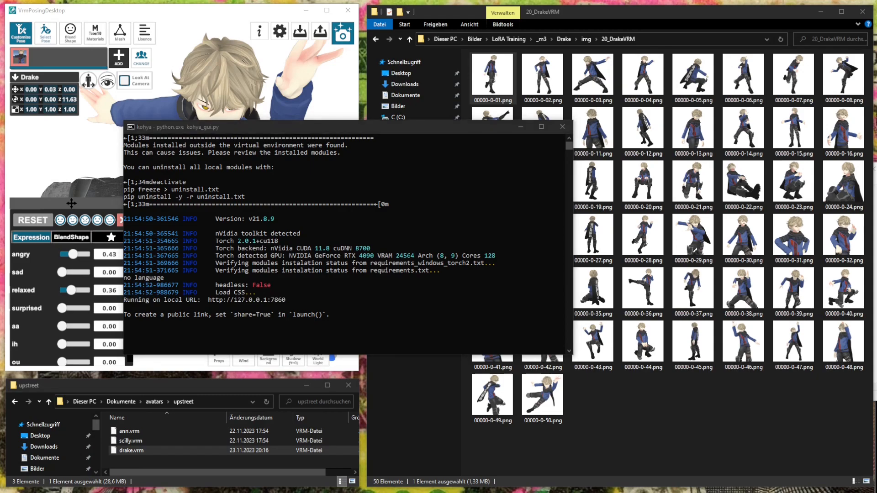
Switch to the browser with the Kohya_ss GUI at 127.0.0.1:7860 and open its captioning utilities
drag(876, 112, 555, 20)
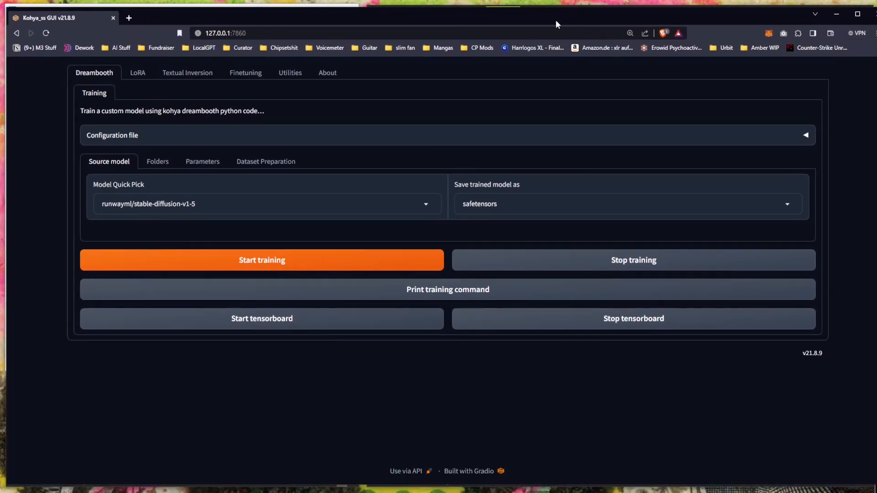
drag(876, 122, 875, 122)
click(290, 74)
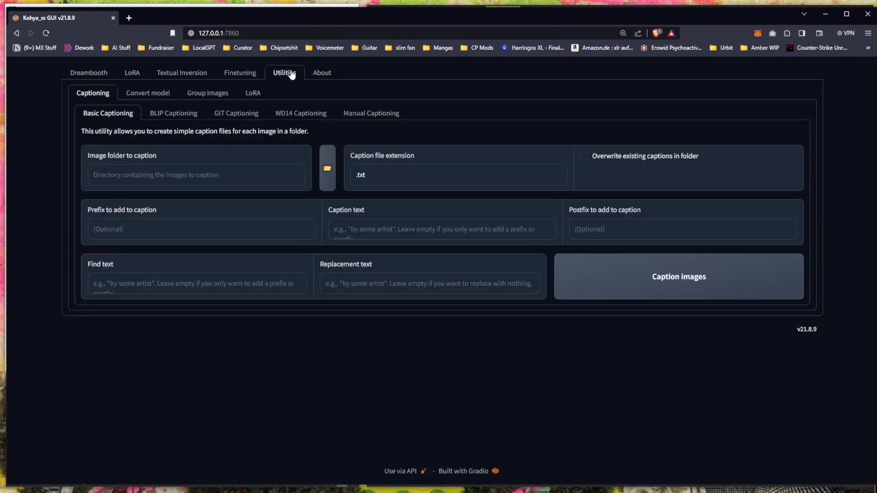
Open the BLIP captioning utility and slightly narrow the browser window
click(171, 113)
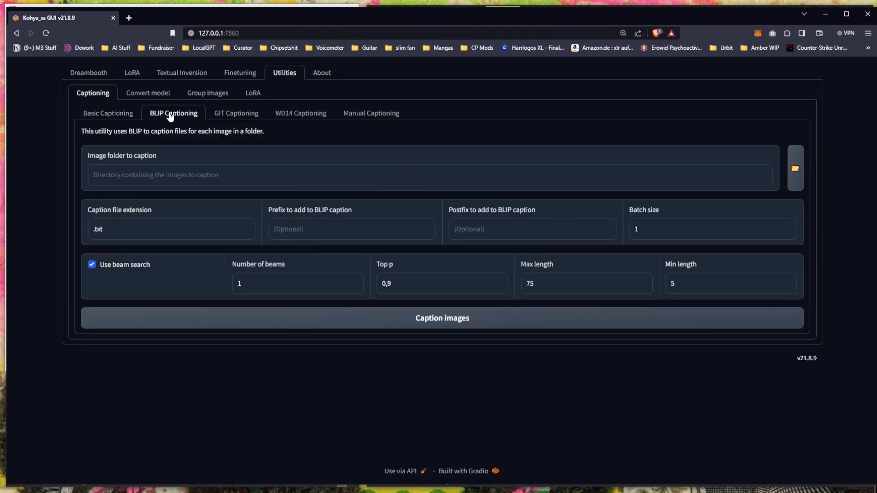
key(alt+Tab)
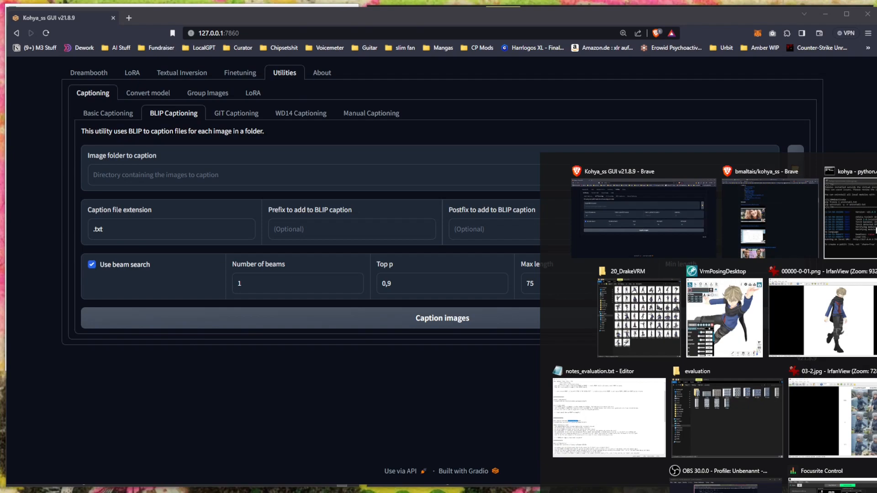
click(749, 491)
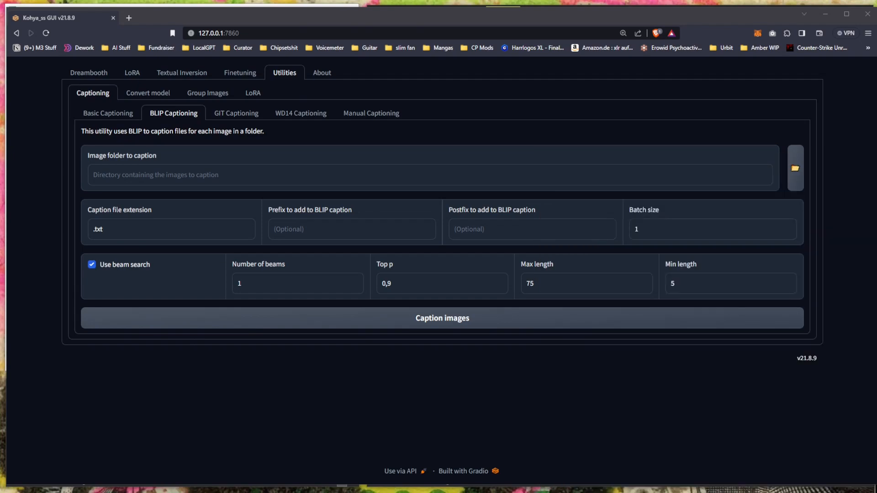
drag(875, 132, 867, 132)
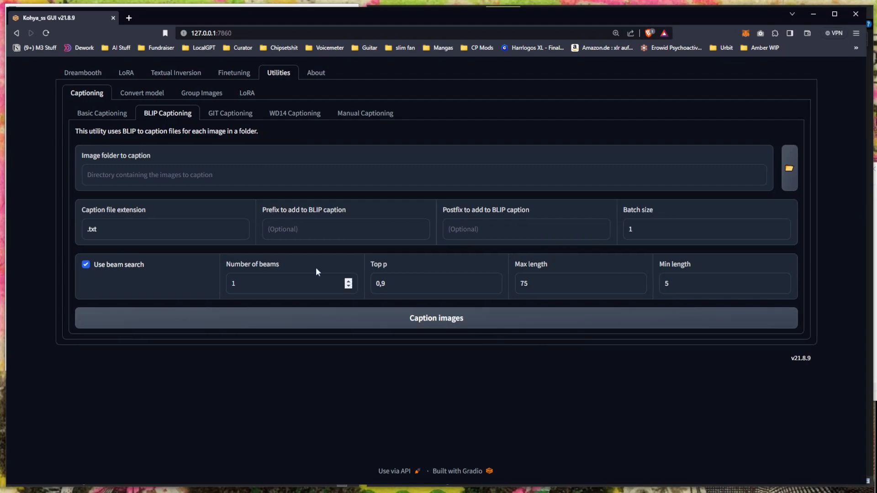
Choose the 20_DrakeVRM folder inside _m3/Drake/img as the image folder to caption
click(172, 167)
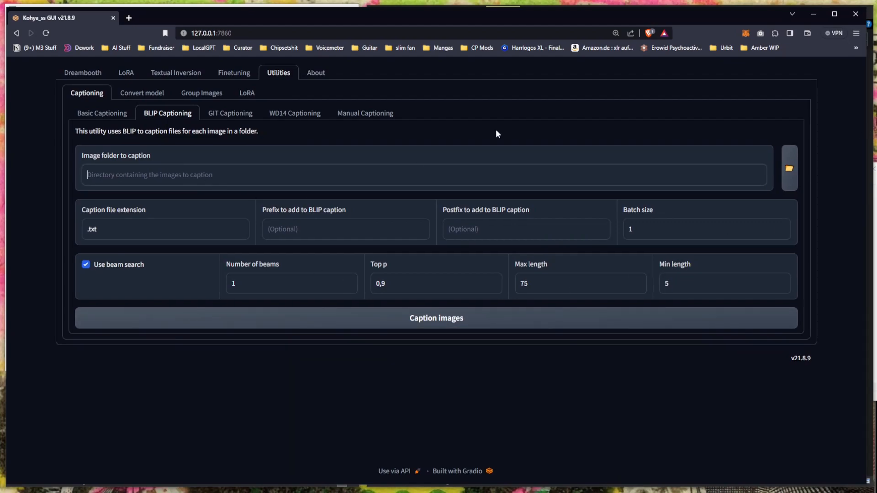
click(789, 168)
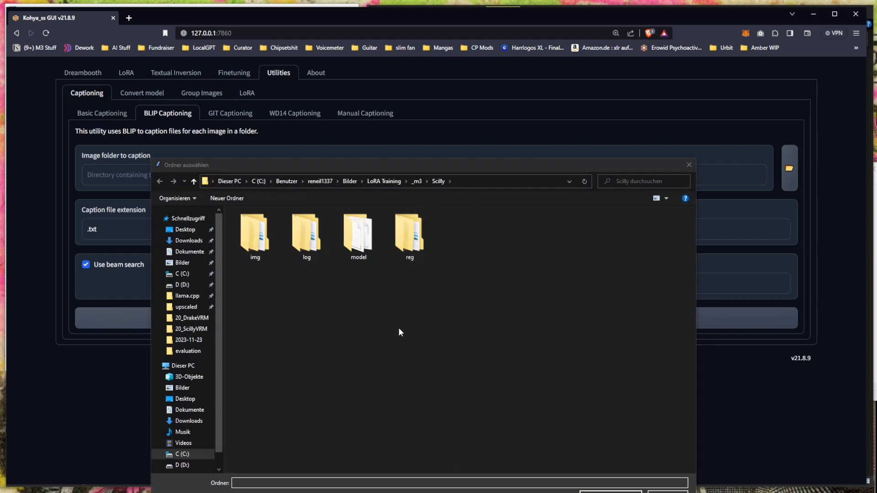
click(417, 181)
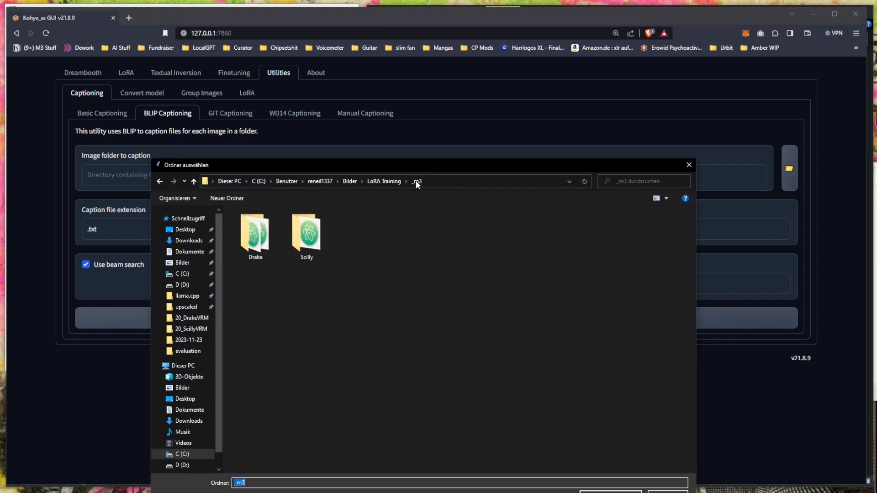
double_click(261, 241)
double_click(263, 242)
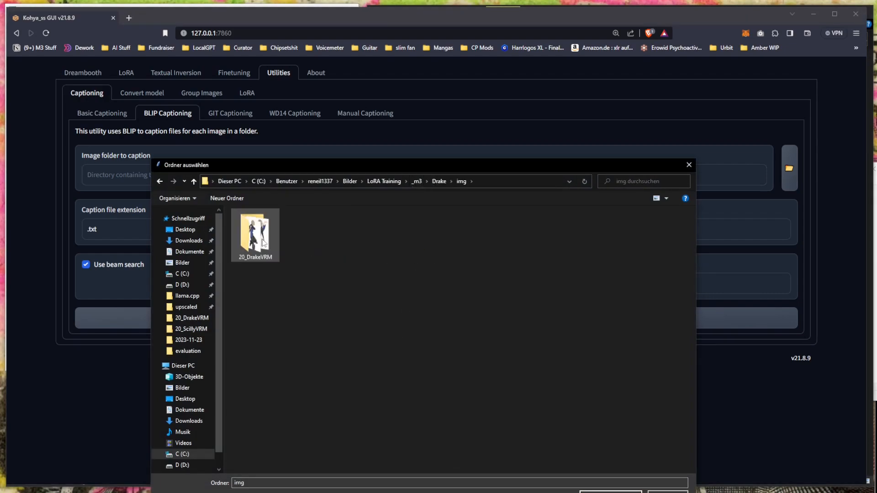
double_click(264, 242)
click(593, 491)
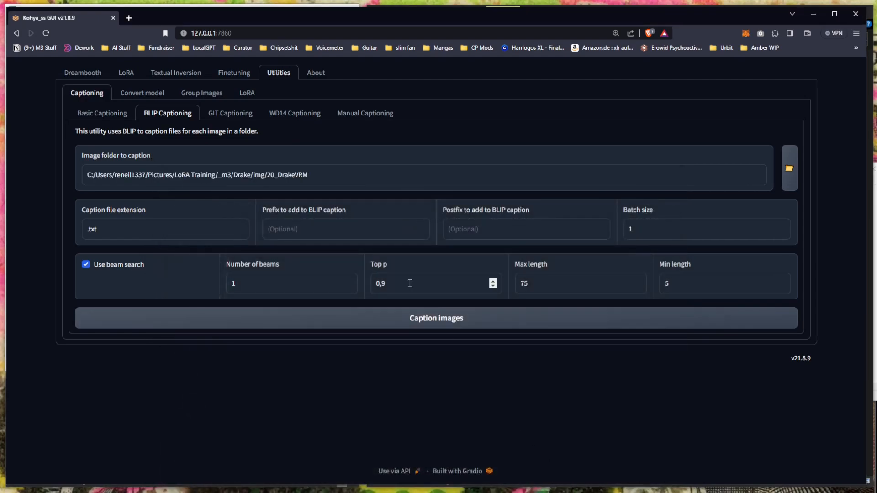
Set the BLIP caption prefix to "DrakeVRM a person"
click(312, 226)
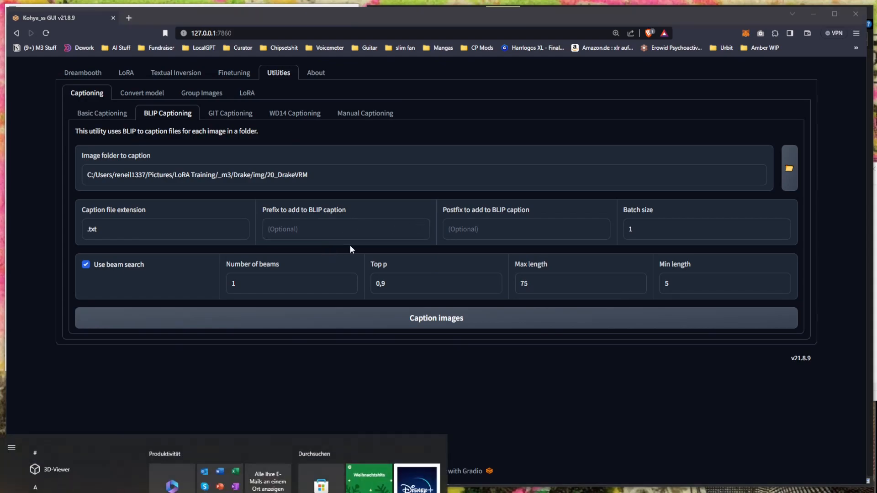
text(Drake)
key(BackSpace)
key(BackSpace)
key(BackSpace)
key(BackSpace)
text(rakeVRM)
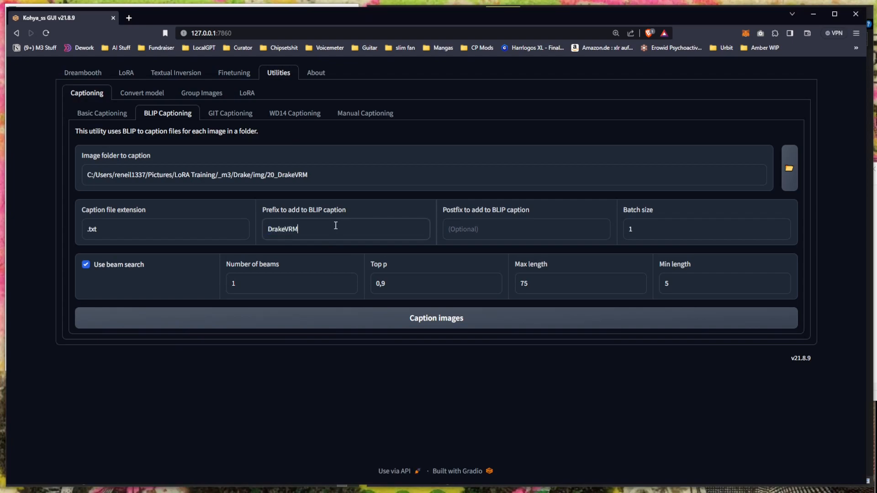
text( a person)
drag(297, 229, 268, 230)
click(303, 228)
click(295, 231)
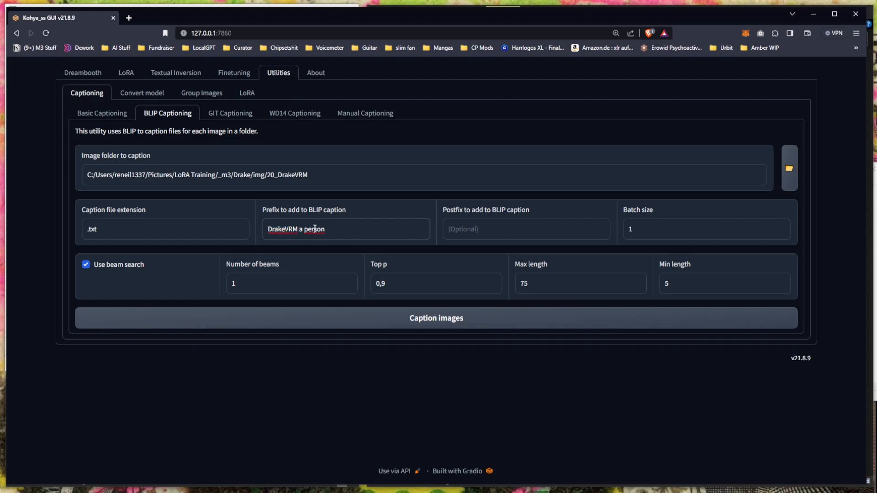
double_click(285, 228)
drag(364, 230, 299, 231)
double_click(340, 229)
drag(340, 230, 301, 230)
Switch to File Explorer, bring its 20_DrakeVRM window into view and go up to the Drake training folder
key(alt+Tab)
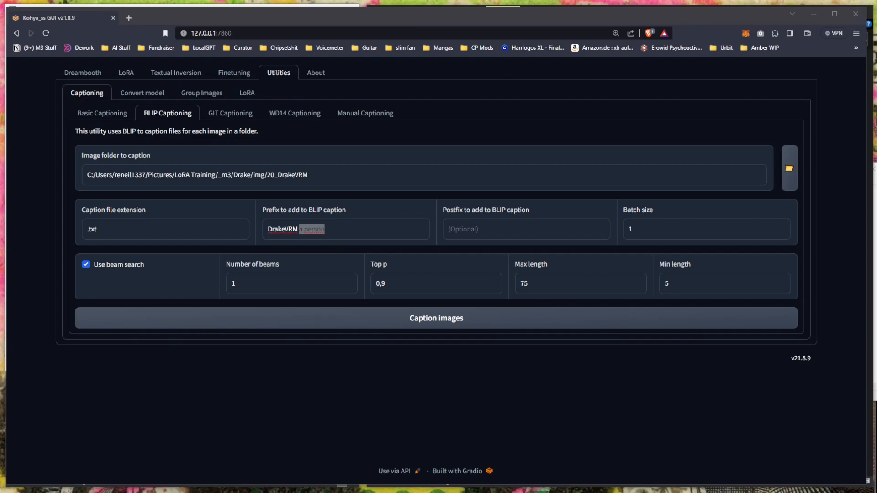
drag(876, 219, 391, 67)
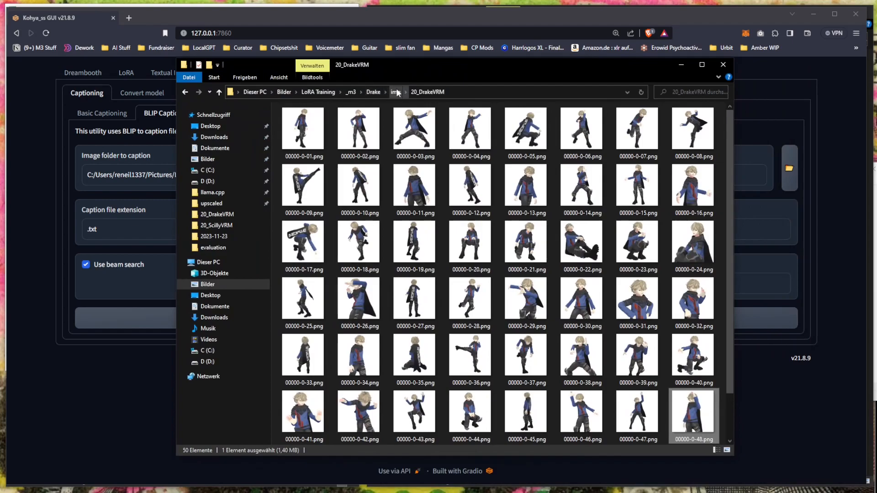
click(396, 92)
click(373, 92)
click(369, 224)
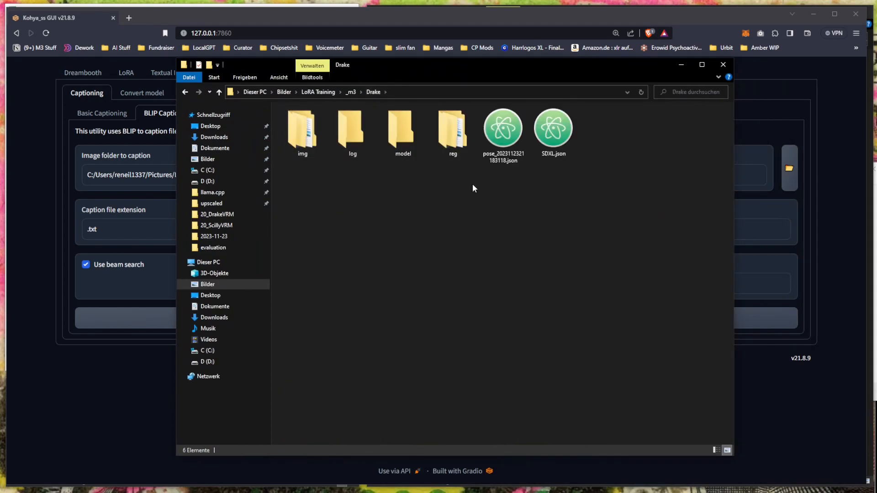
Look through the img, log and model subfolders of the Drake folder, including the images in 20_DrakeVRM
double_click(298, 137)
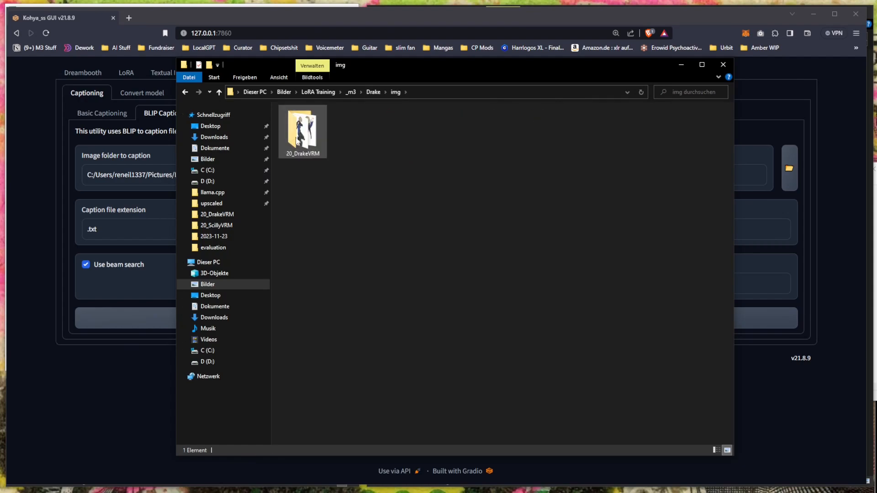
double_click(317, 141)
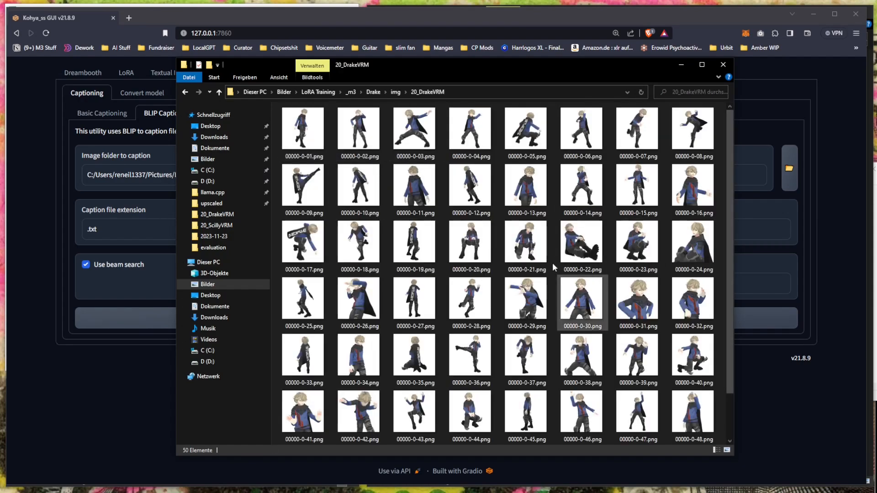
key(BackSpace)
key(BackSpace)
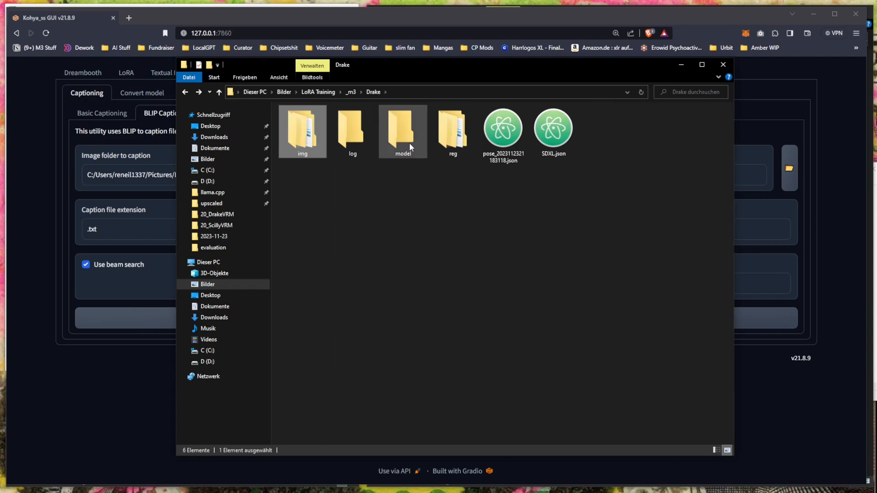
double_click(341, 131)
key(BackSpace)
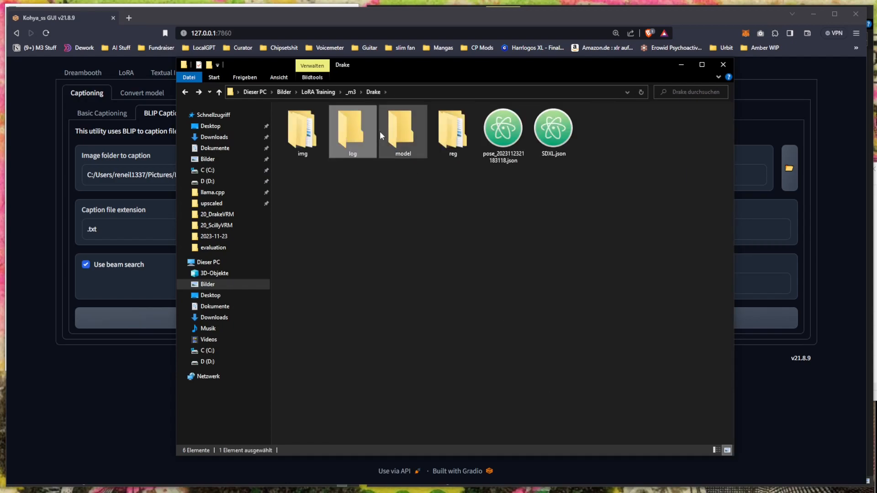
double_click(415, 139)
key(BackSpace)
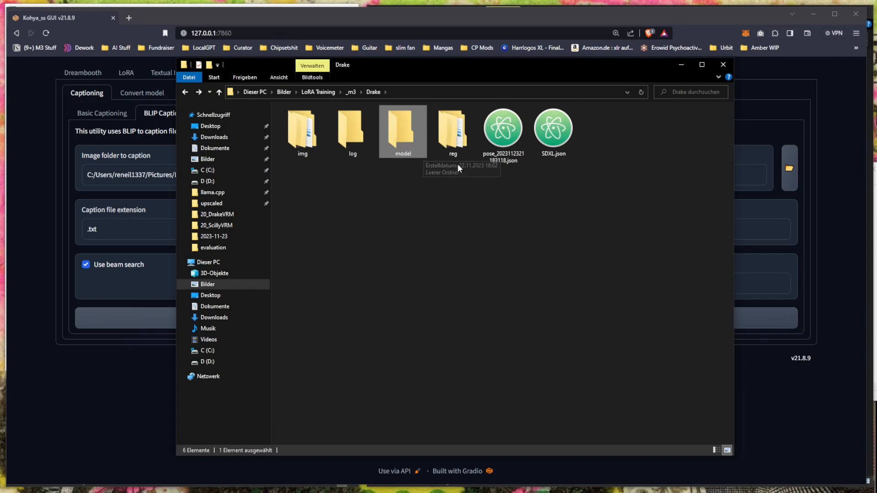
Browse the regularization images in the reg/1_person folder and return to the Drake folder
double_click(457, 135)
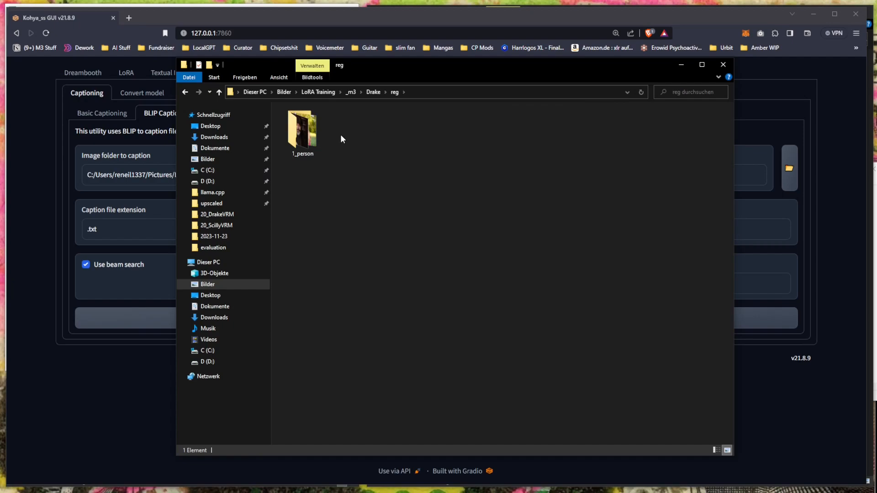
click(306, 154)
click(333, 158)
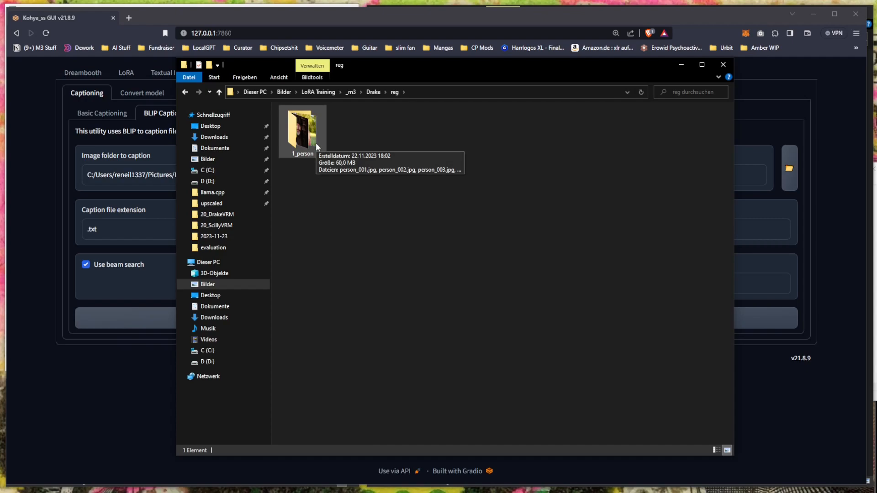
double_click(316, 143)
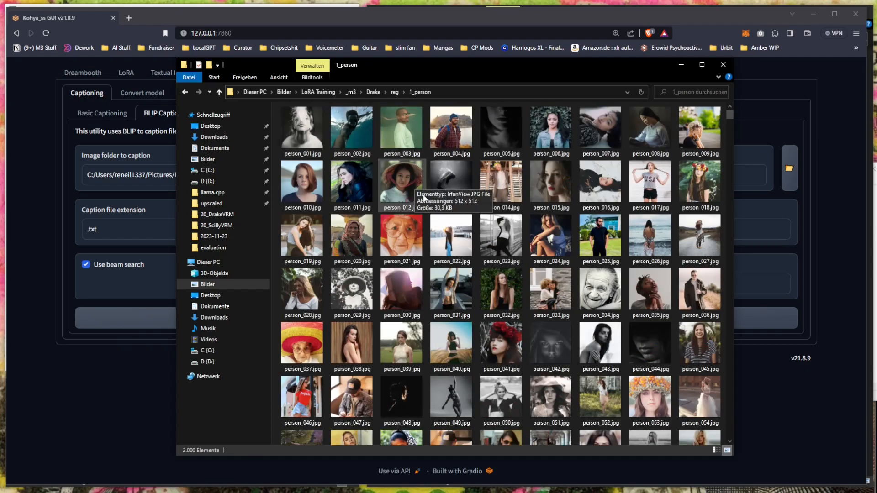
click(308, 128)
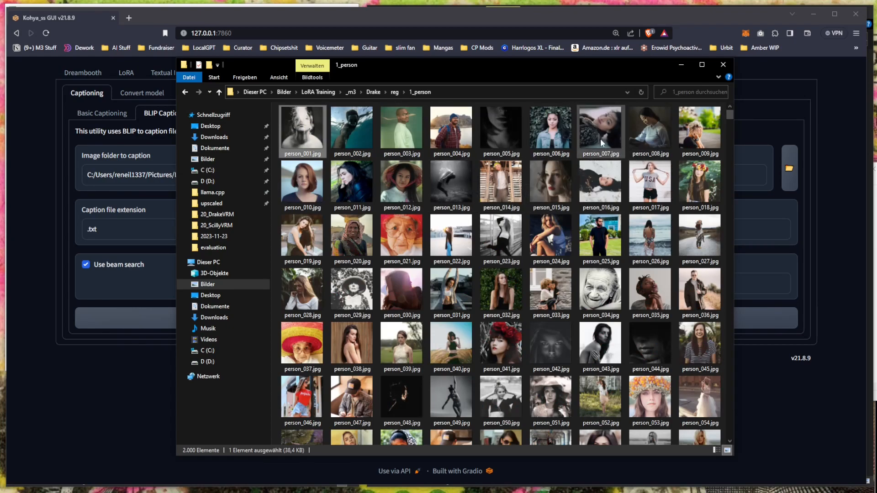
scroll(599, 138, down, 10)
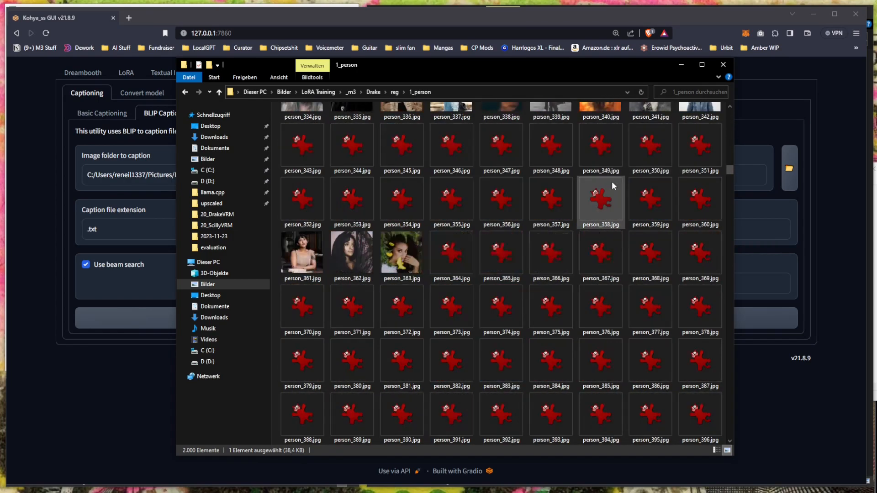
scroll(612, 182, down, 3)
drag(729, 168, 726, 220)
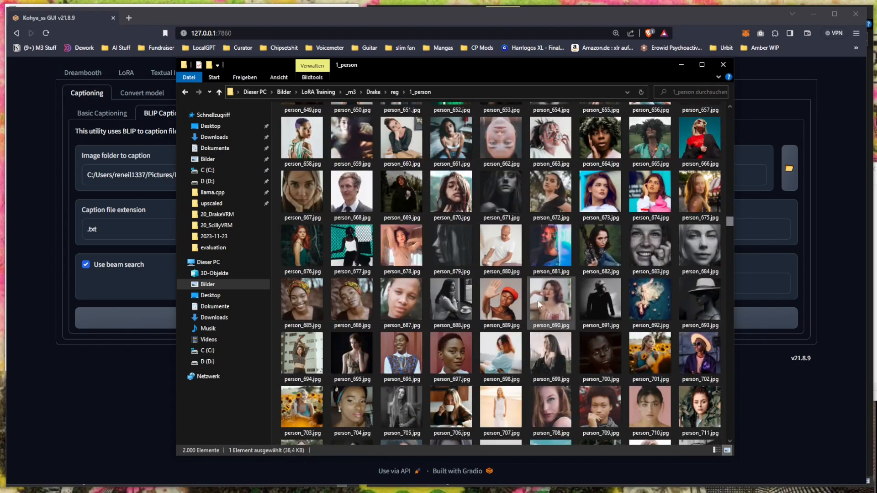
scroll(538, 300, down, 7)
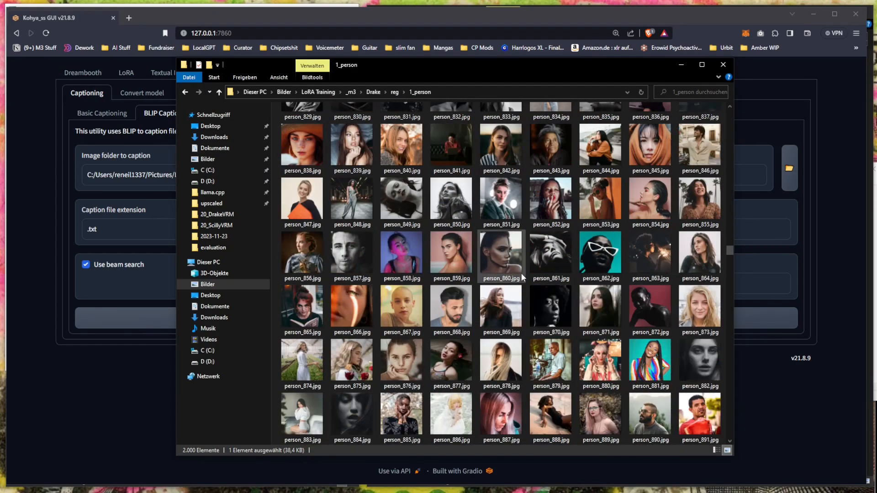
scroll(563, 261, down, 4)
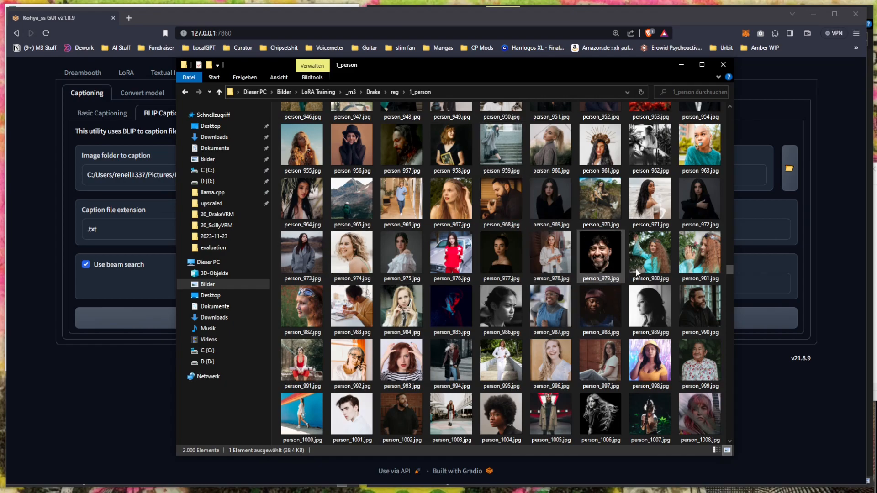
drag(731, 268, 727, 420)
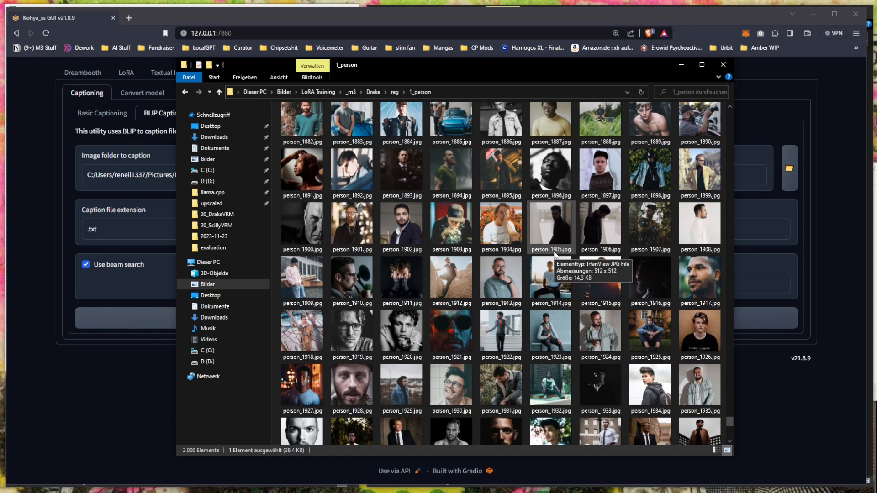
scroll(542, 341, up, 10)
scroll(521, 322, up, 19)
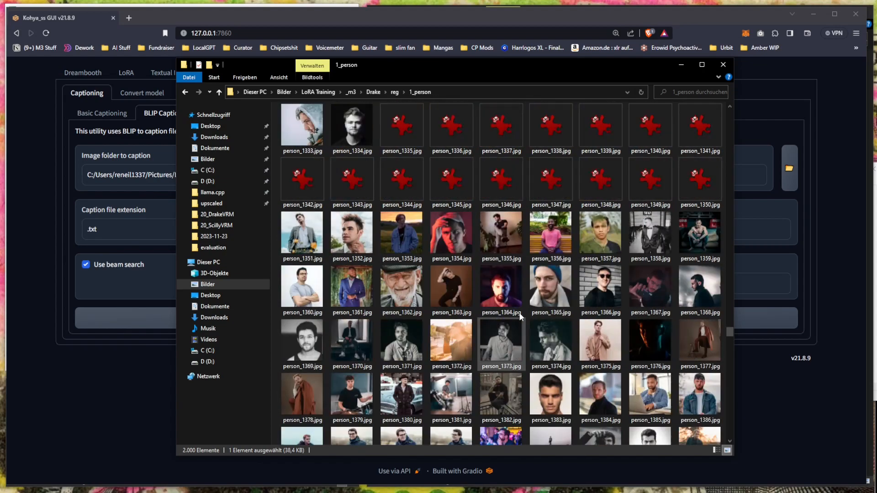
scroll(520, 320, up, 5)
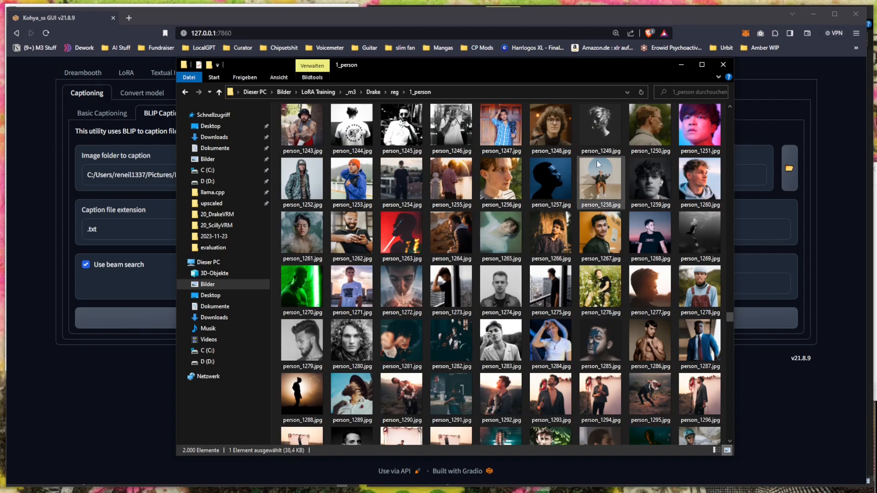
key(alt+Up)
key(alt+Up)
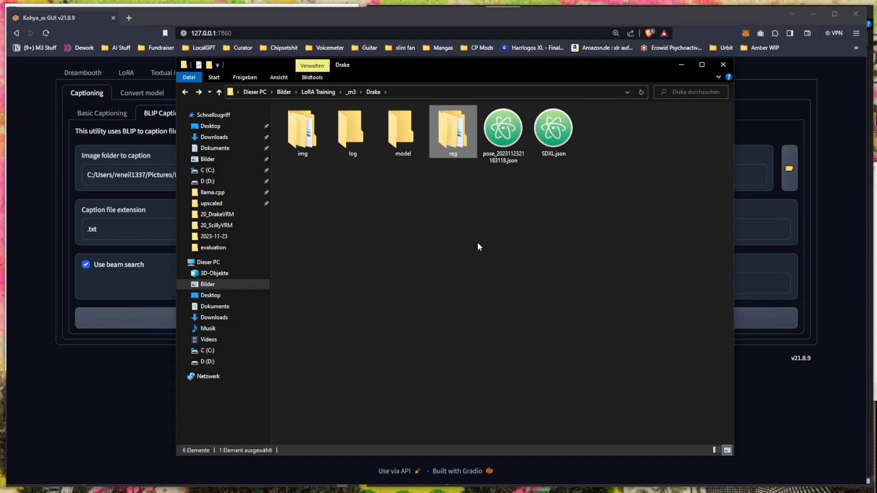
Check the reg/1_person image folder once more and go back to the Drake folder
double_click(463, 121)
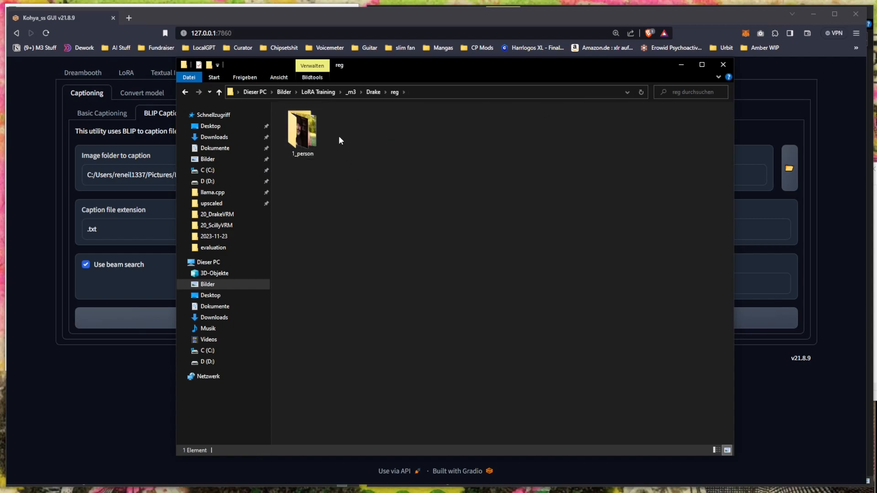
double_click(314, 132)
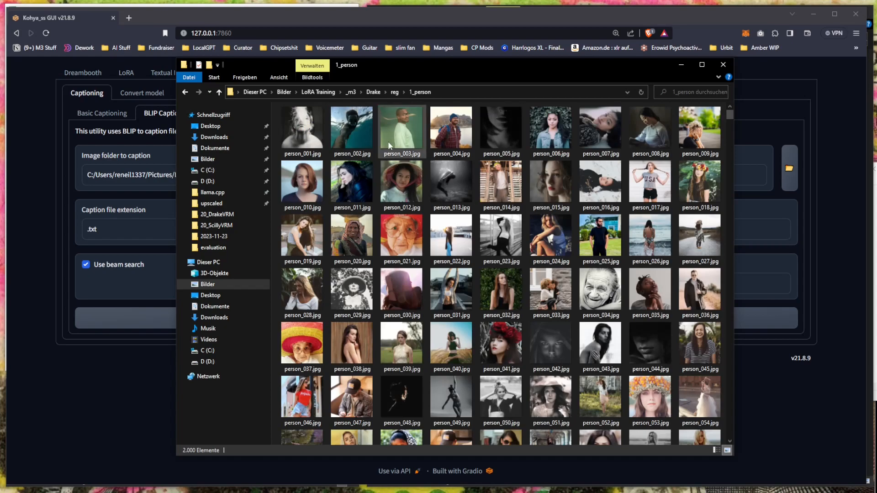
key(alt+Left)
key(alt+Left)
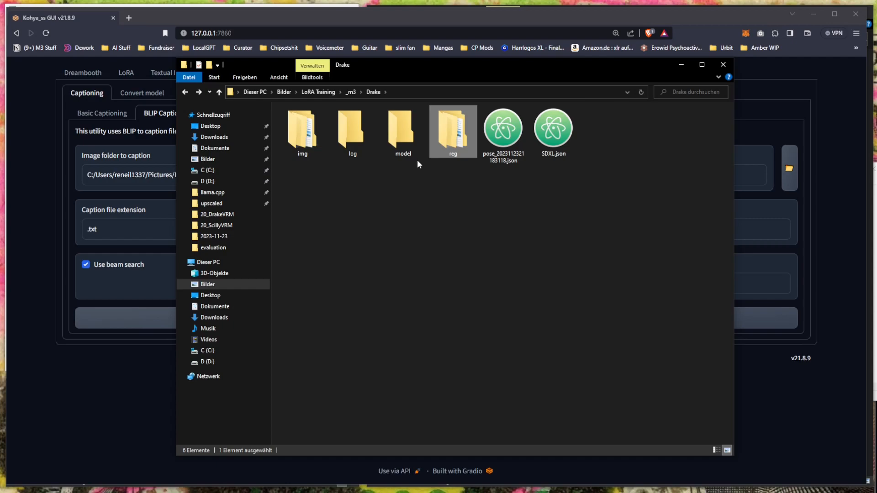
Open the reg folder and inspect the name of its 1_person subfolder by putting it into rename mode
click(506, 195)
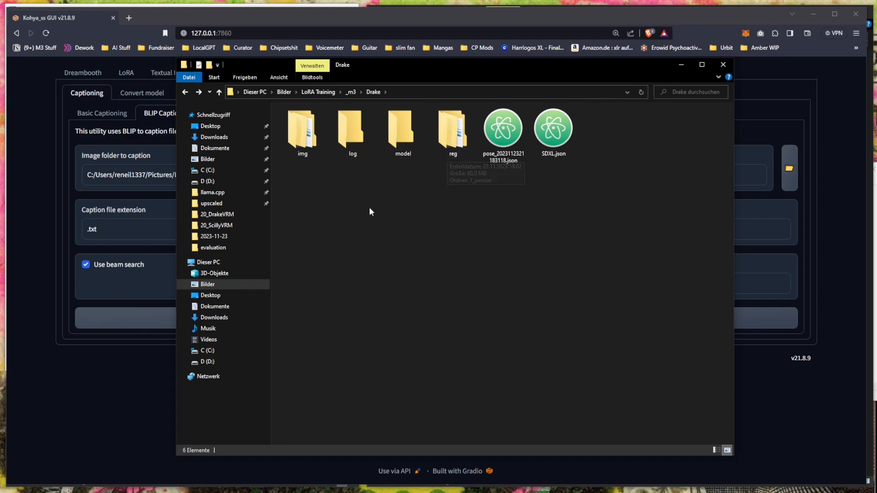
double_click(459, 150)
click(318, 144)
key(F2)
double_click(306, 155)
drag(321, 154, 298, 156)
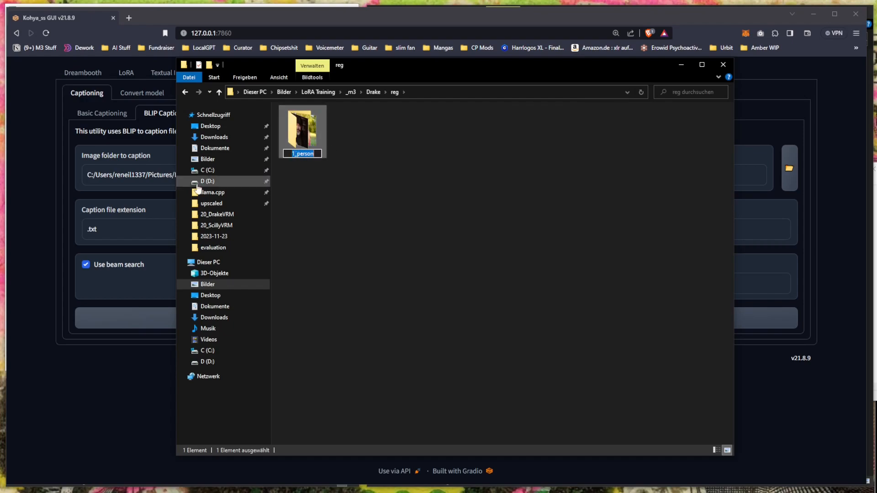
Switch back to the Kohya_ss window and examine the "a person" part of the BLIP caption prefix
click(46, 233)
drag(328, 229, 301, 231)
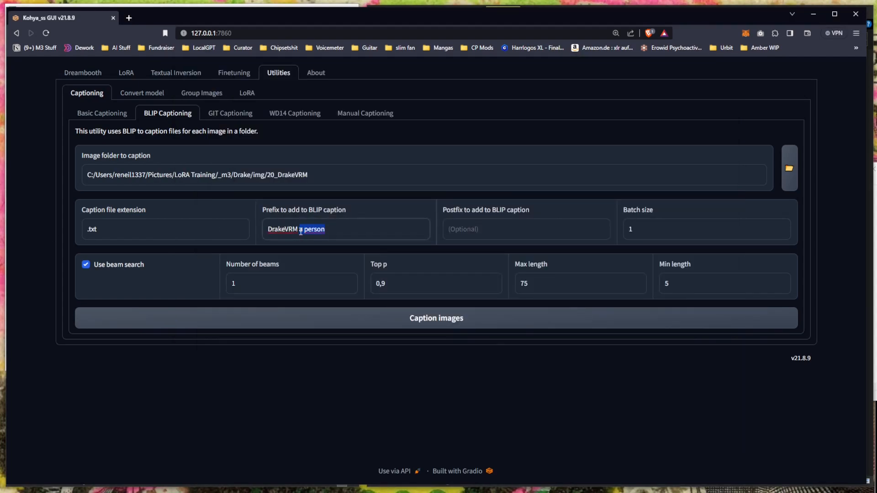
click(354, 226)
drag(351, 237, 382, 219)
click(292, 228)
click(350, 235)
click(511, 234)
Copy ", plain white background" from the ScillyVRM caption file 00000-0-02.txt and enter it as the BLIP caption postfix
key(super+e)
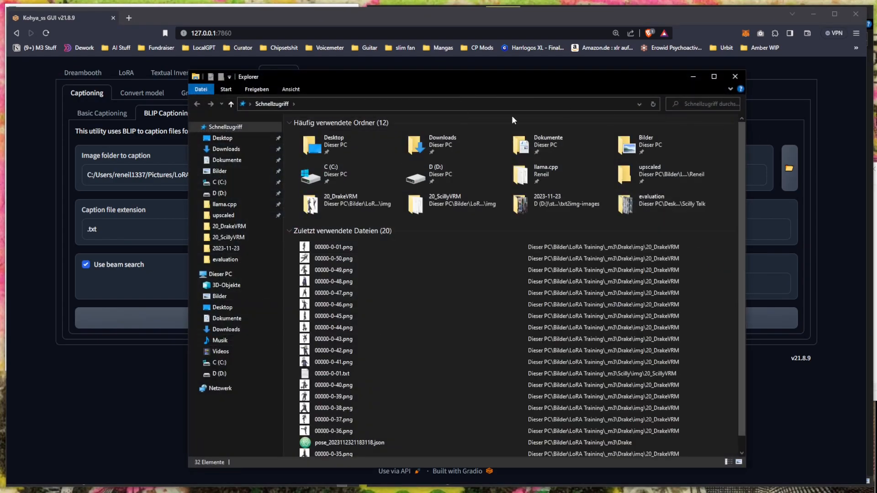
key(alt+F4)
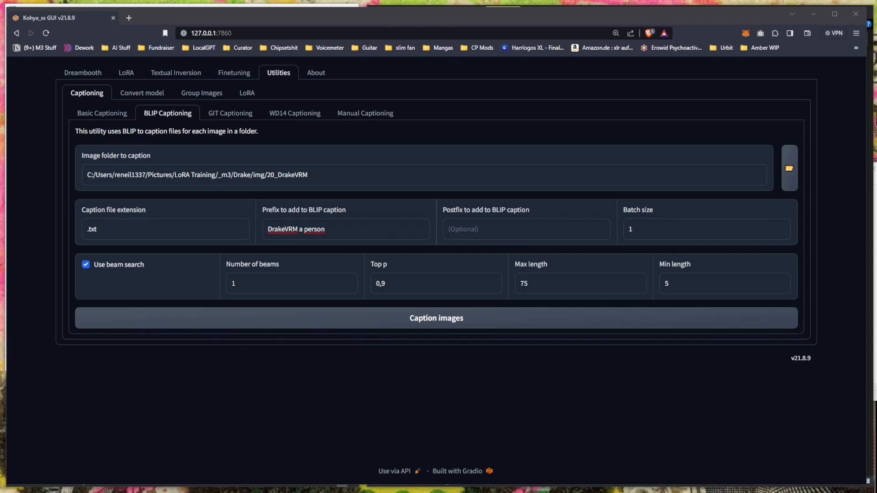
key(alt+Tab)
drag(440, 176, 335, 182)
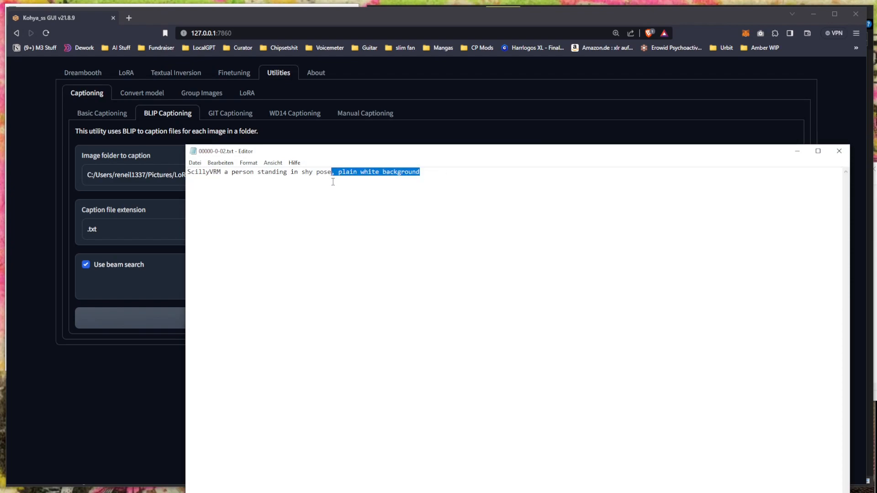
click(455, 174)
drag(456, 174, 333, 179)
key(ctrl+c)
click(839, 151)
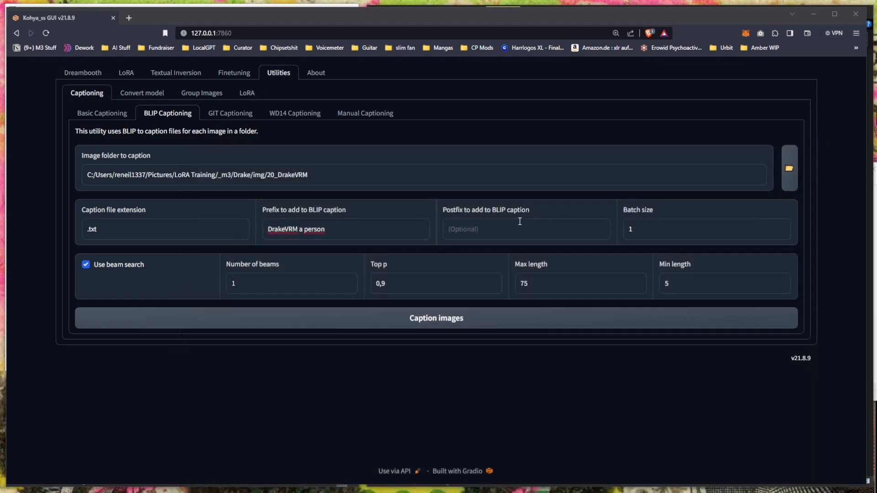
click(564, 226)
key(ctrl+v)
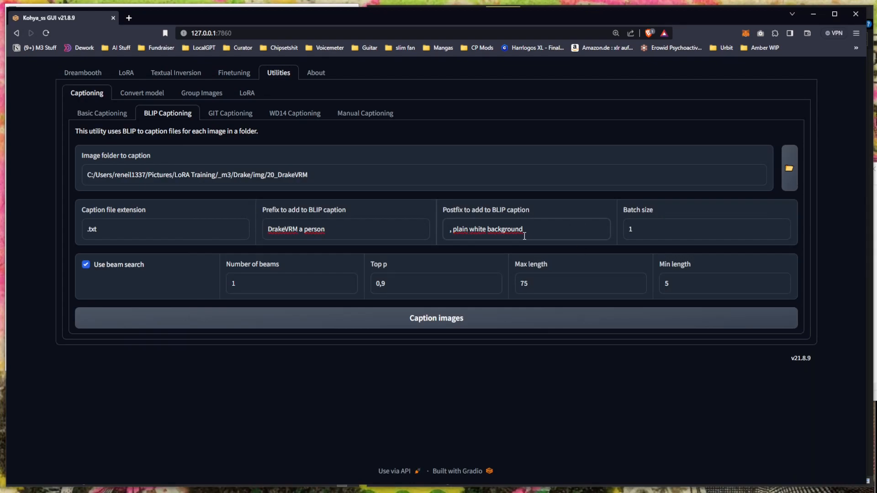
Start BLIP captioning of the 20_DrakeVRM images and follow its progress in the kohya console window
click(465, 319)
key(alt+Tab)
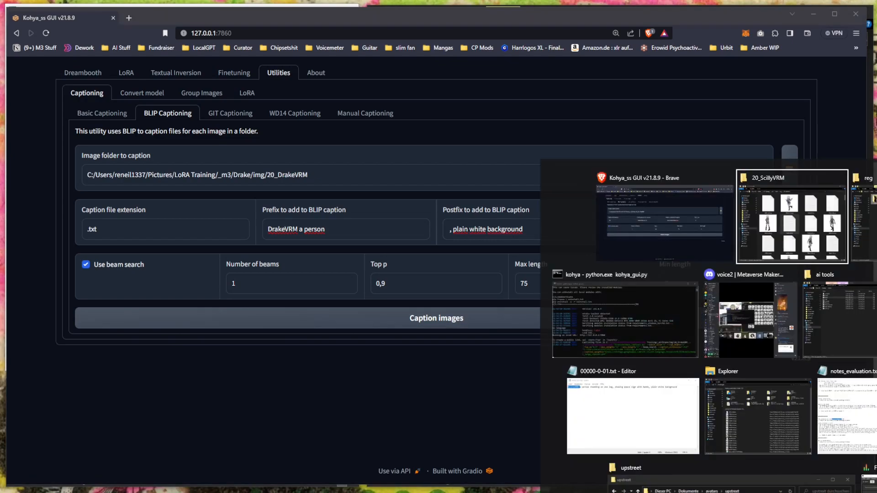
click(591, 333)
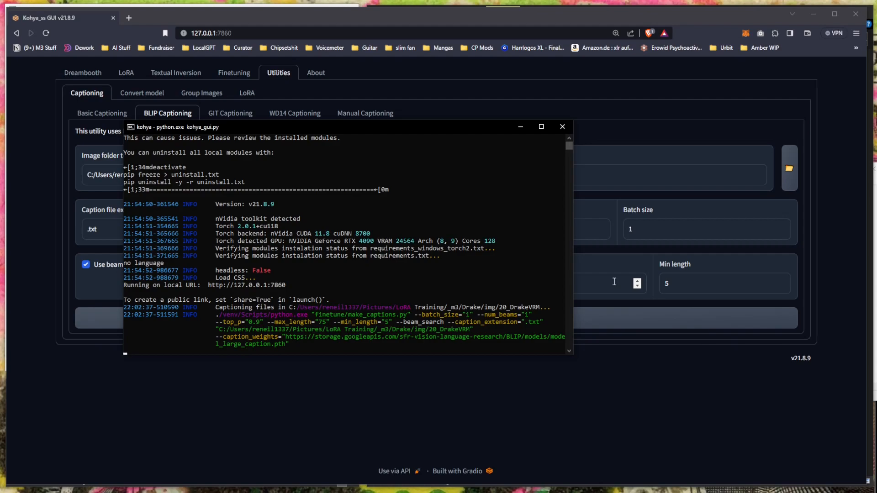
drag(303, 130, 580, 147)
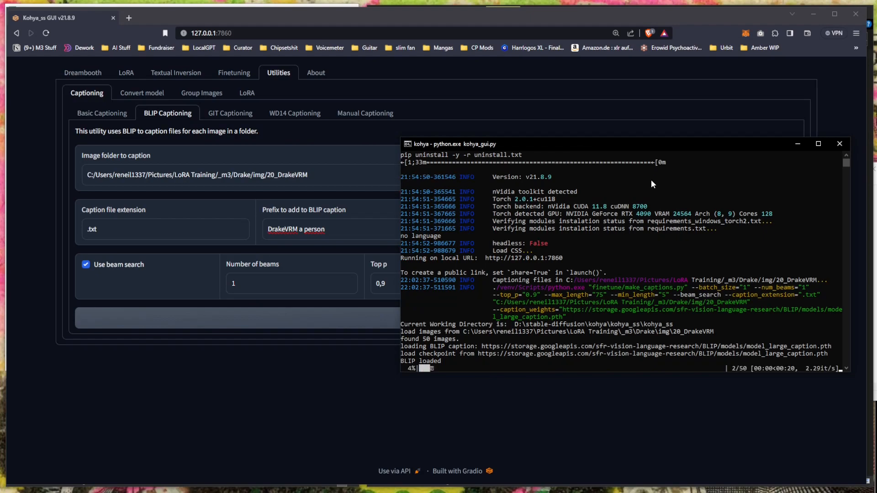
drag(601, 148, 466, 264)
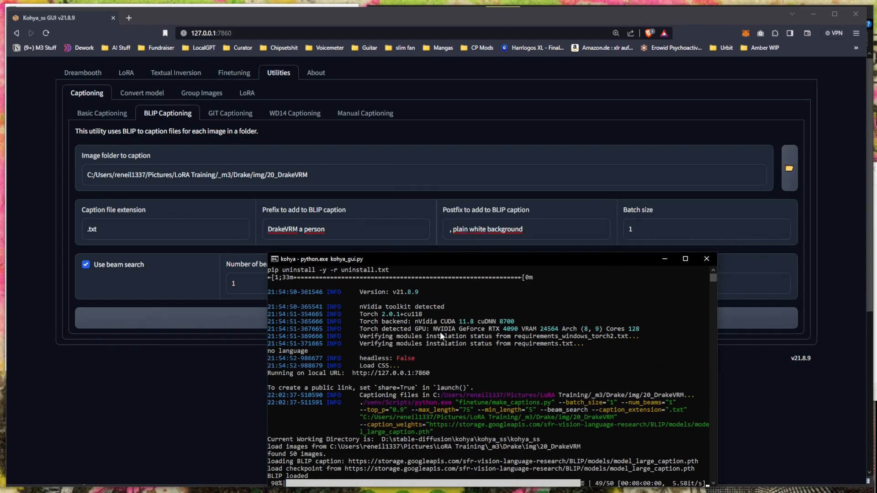
drag(510, 262, 521, 232)
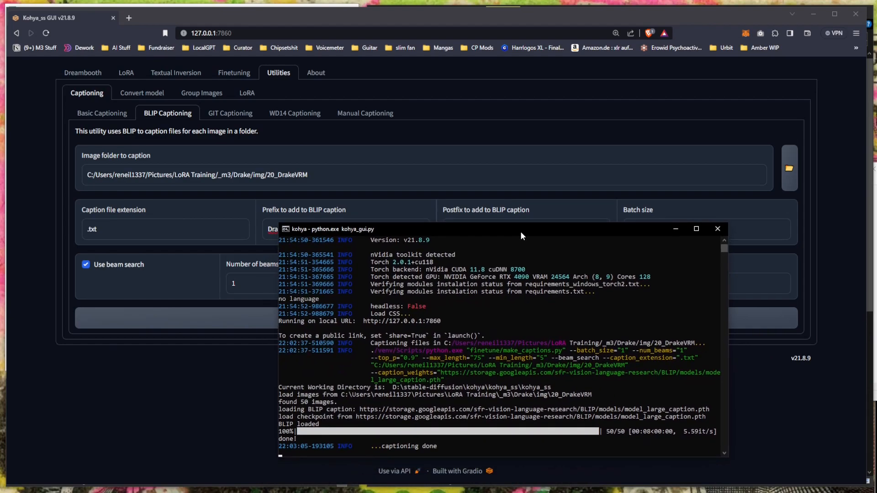
Load the Drake/img/20_DrakeVRM folder into Manual Captioning
click(383, 114)
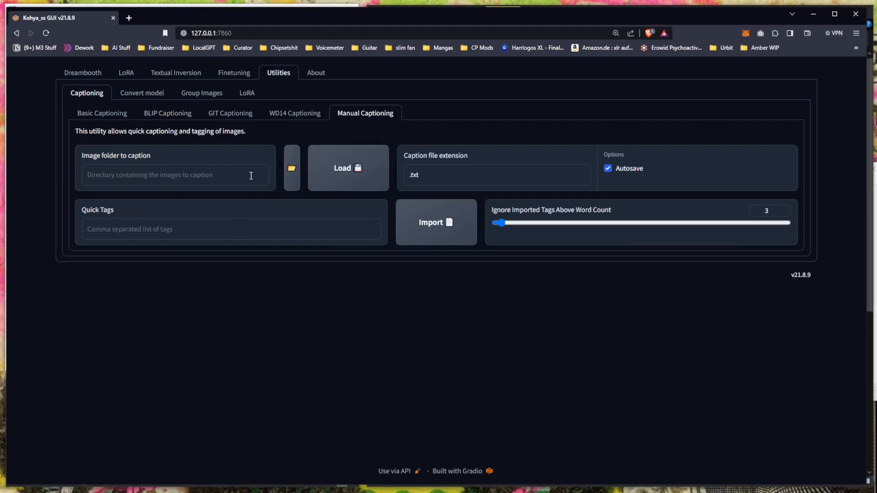
click(251, 176)
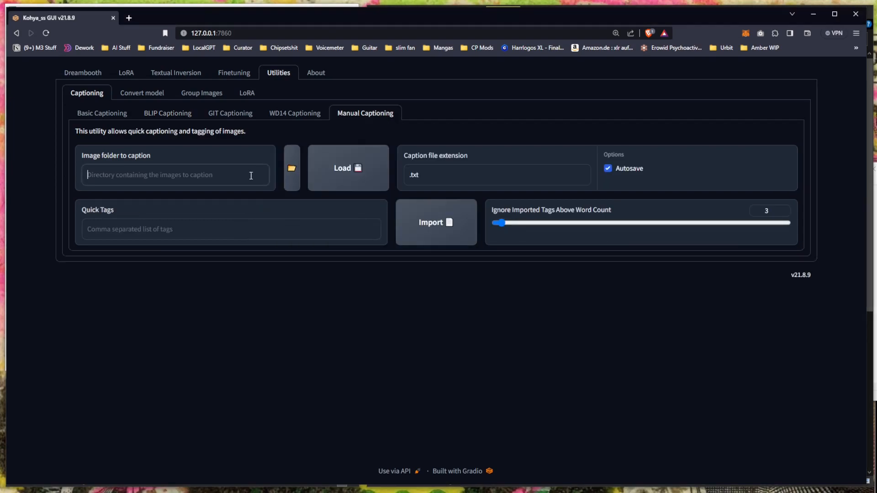
click(297, 185)
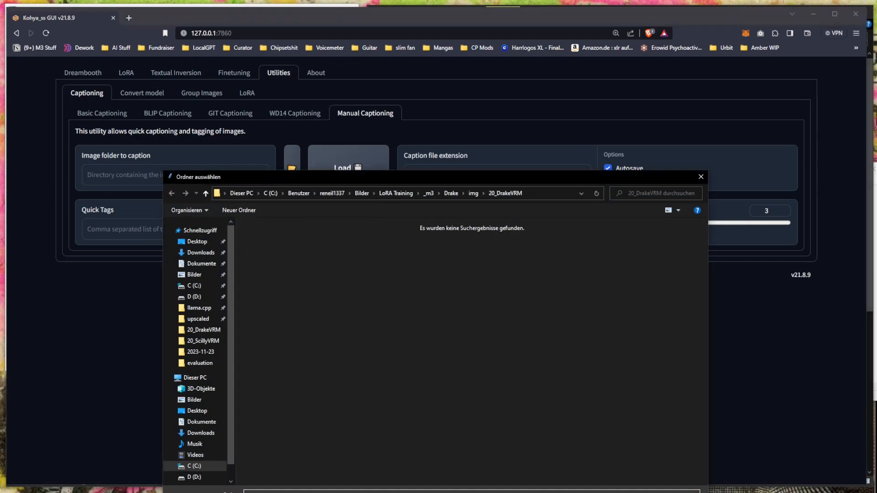
key(Return)
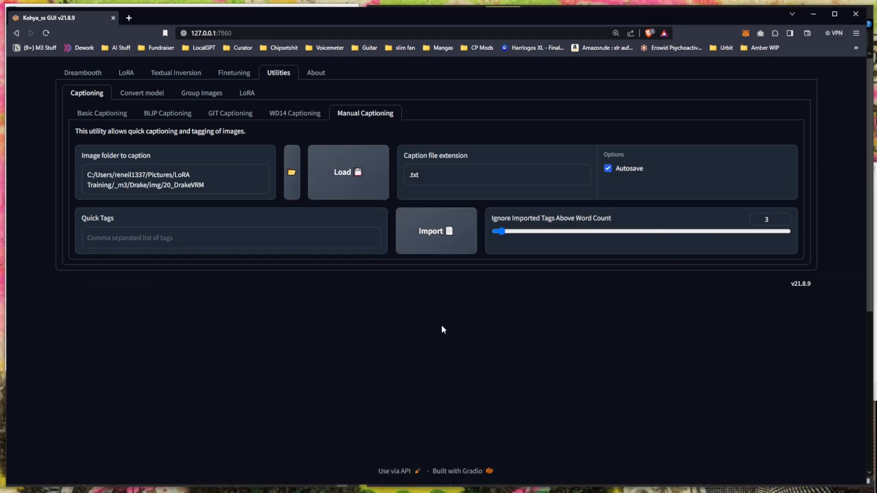
click(343, 199)
Change the first image's caption to "DrakeVRM a person slowly walking, plain white background"
scroll(365, 260, down, 2)
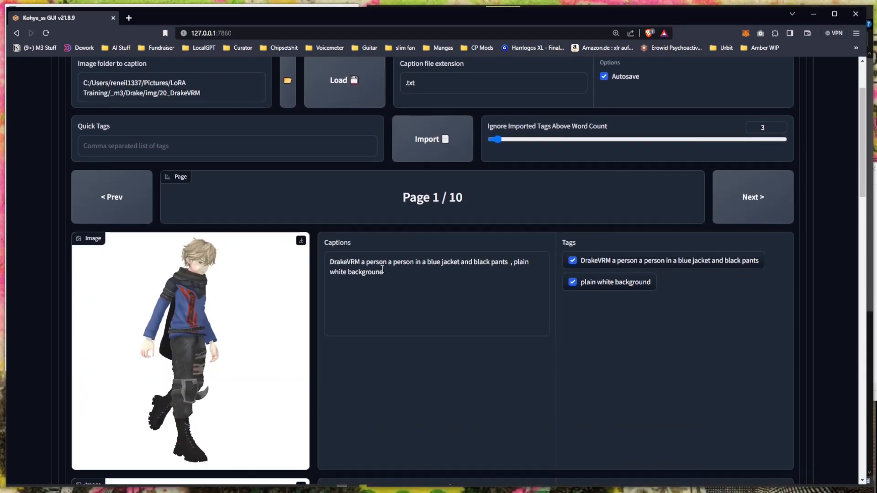
scroll(382, 269, down, 8)
scroll(382, 272, up, 10)
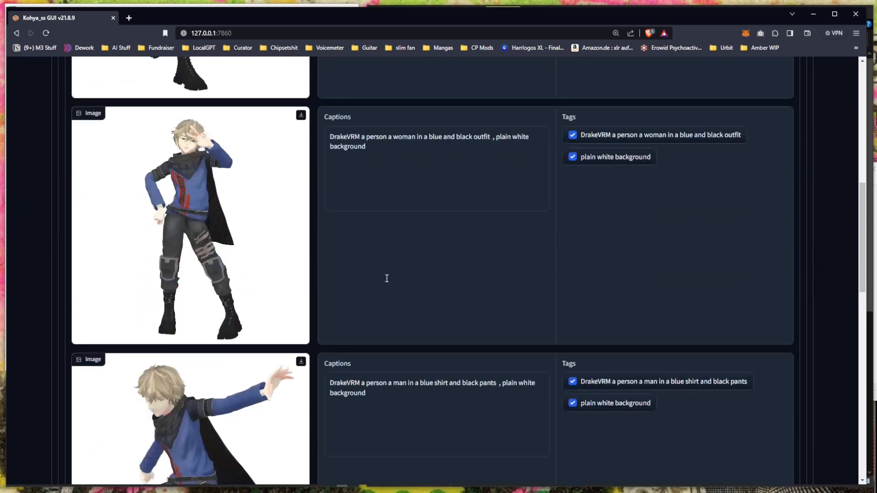
scroll(388, 292, down, 2)
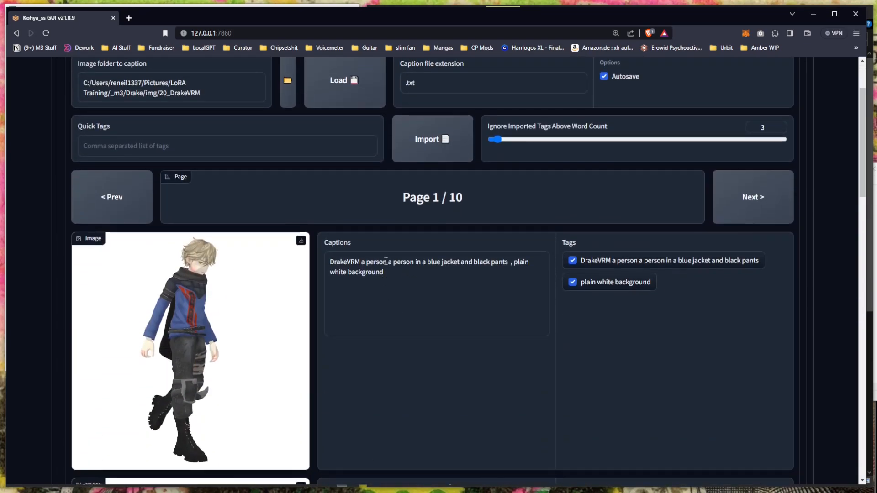
drag(388, 261, 508, 252)
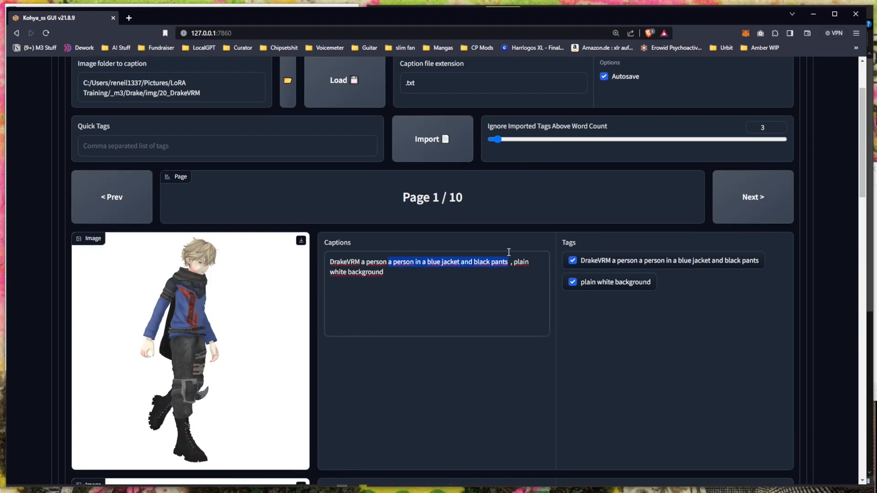
key(BackSpace)
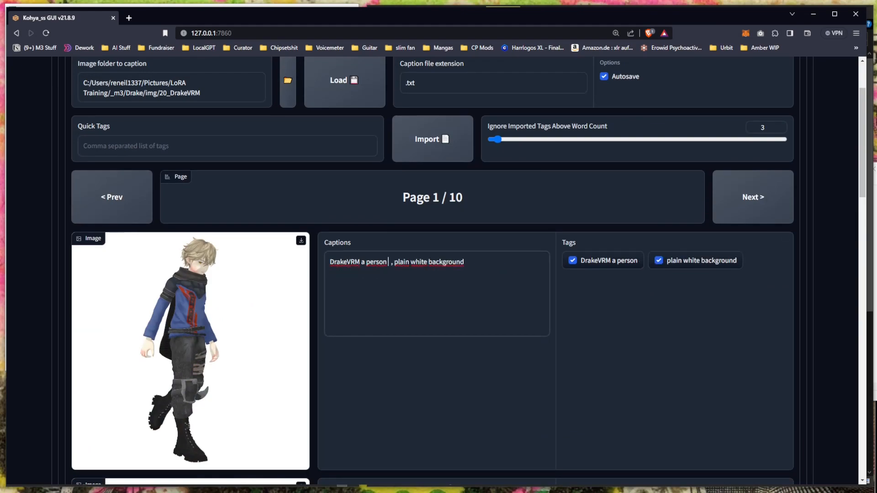
text(slowly walking)
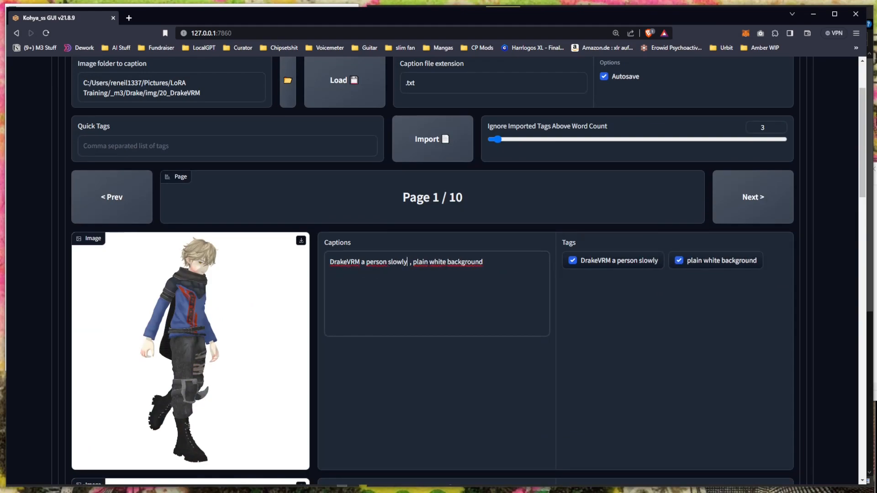
key(Delete)
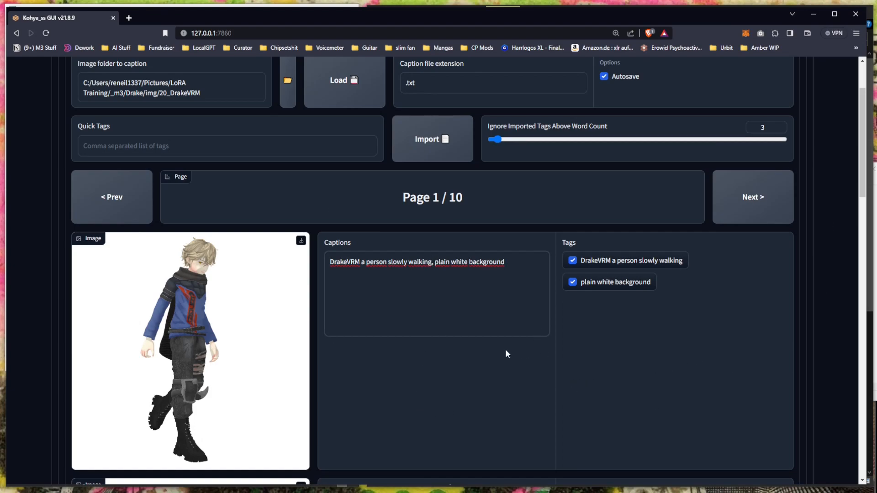
Review the captions and tags of the first two images on page 1
scroll(491, 350, down, 1)
scroll(492, 351, down, 3)
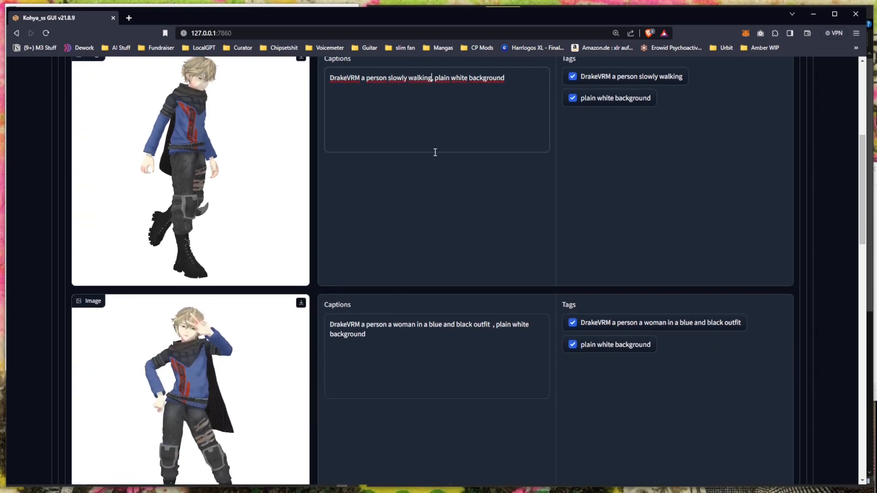
click(575, 157)
scroll(503, 219, up, 4)
click(404, 294)
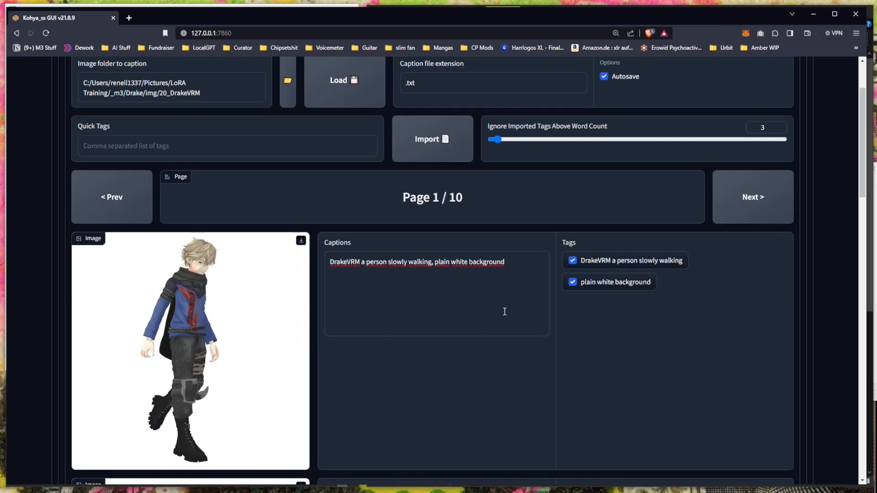
scroll(457, 274, down, 6)
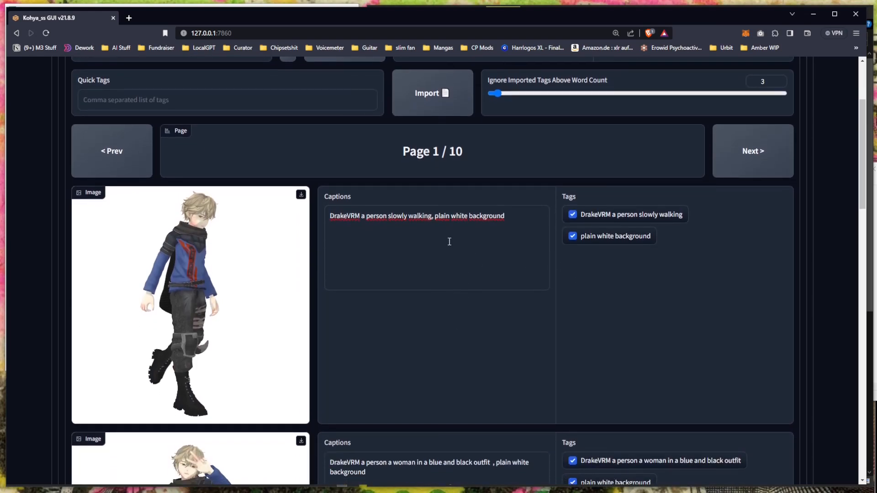
scroll(437, 256, up, 5)
Cut the second image's caption down to "DrakeVRM a person, plain white background"
scroll(415, 280, down, 3)
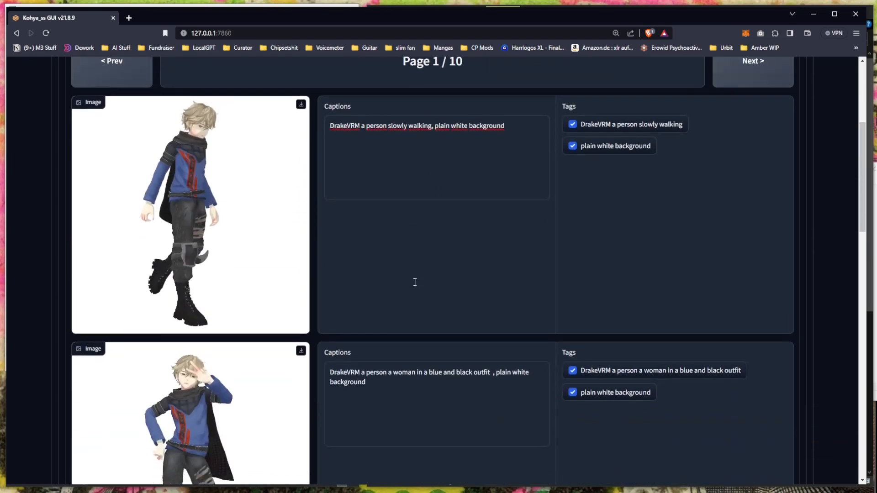
double_click(379, 326)
double_click(404, 325)
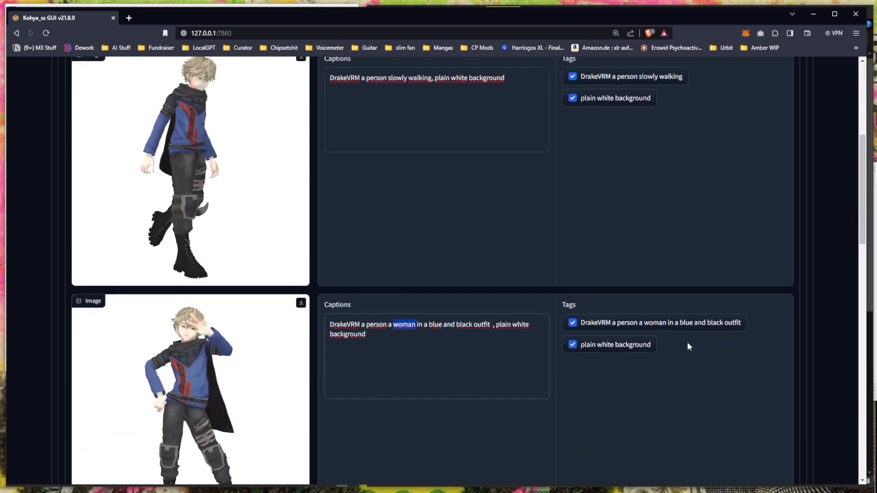
scroll(364, 192, down, 2)
key(BackSpace)
key(BackSpace)
key(BackSpace)
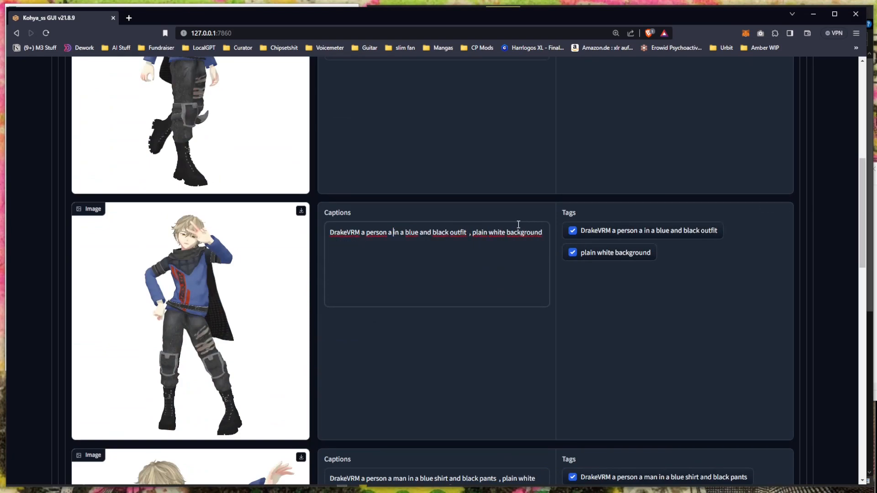
key(Delete)
key(Delete)
key(Delete)
key(Delete)
key(Delete)
key(Delete)
key(Delete)
key(Delete)
key(Delete)
key(Delete)
key(Delete)
key(Delete)
key(Delete)
key(Delete)
key(Delete)
key(Delete)
key(Delete)
key(Delete)
key(Delete)
key(Delete)
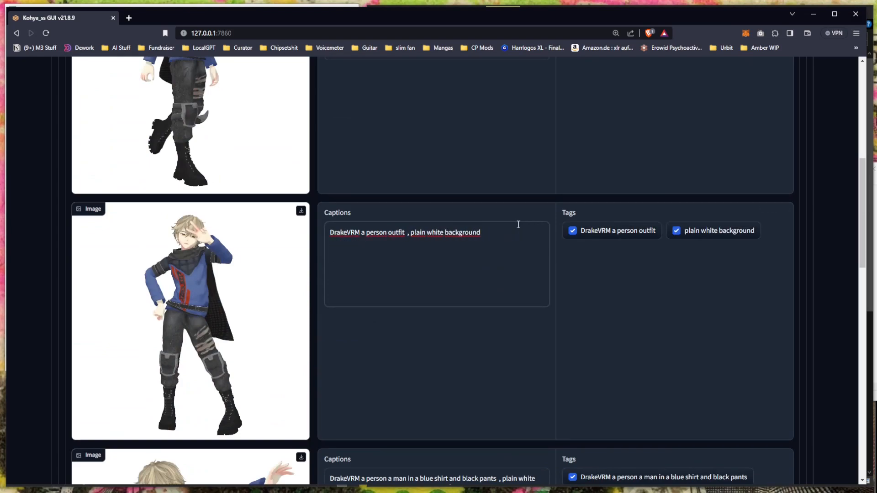
key(BackSpace)
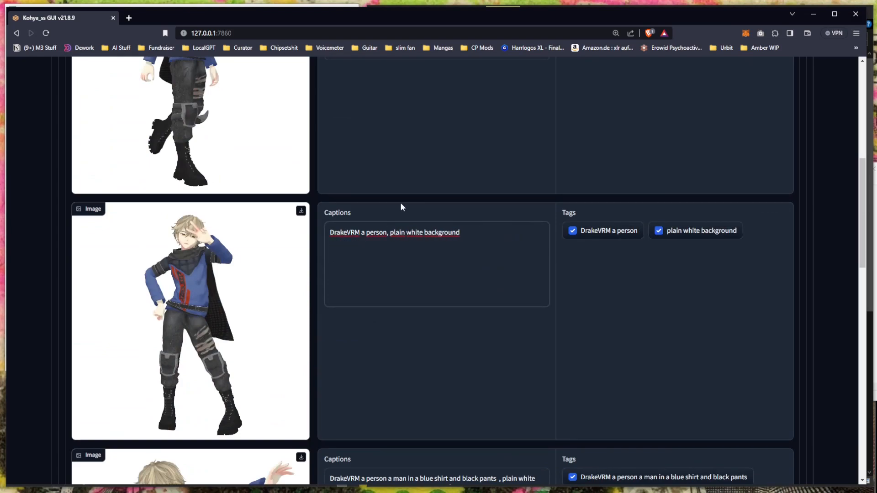
scroll(417, 245, up, 1)
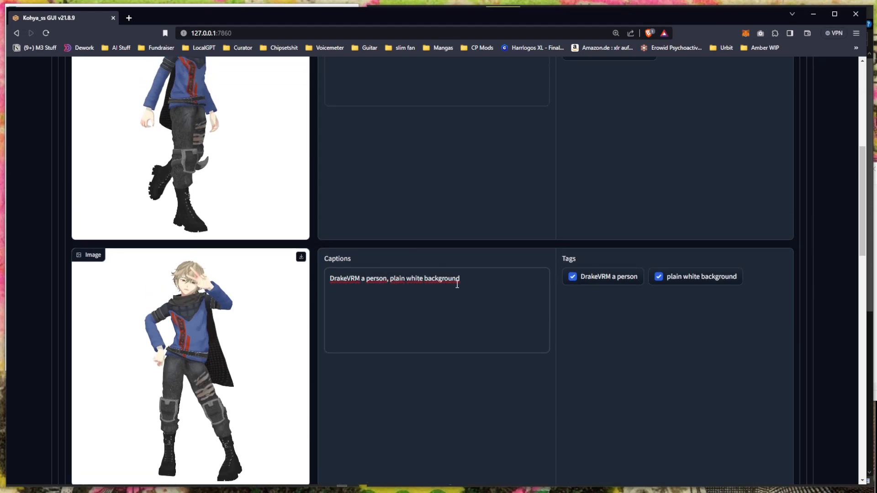
scroll(455, 284, up, 5)
scroll(456, 284, down, 1)
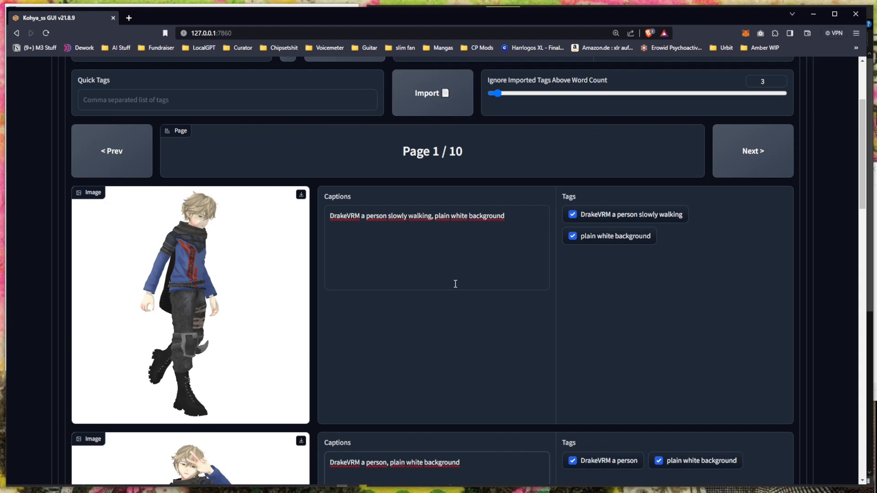
scroll(456, 284, down, 1)
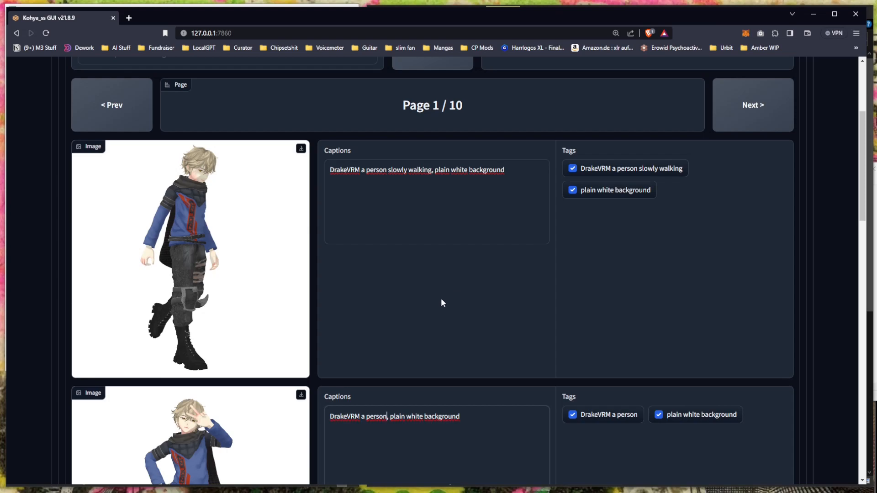
scroll(455, 288, down, 3)
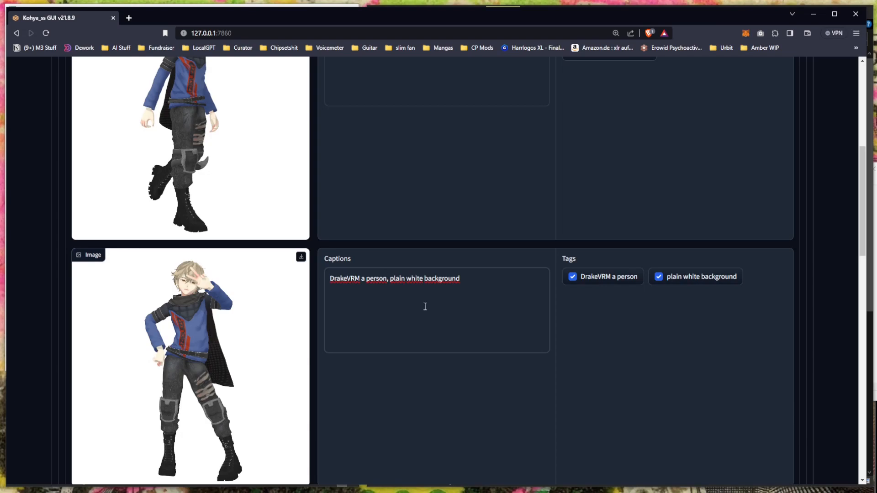
scroll(453, 303, down, 1)
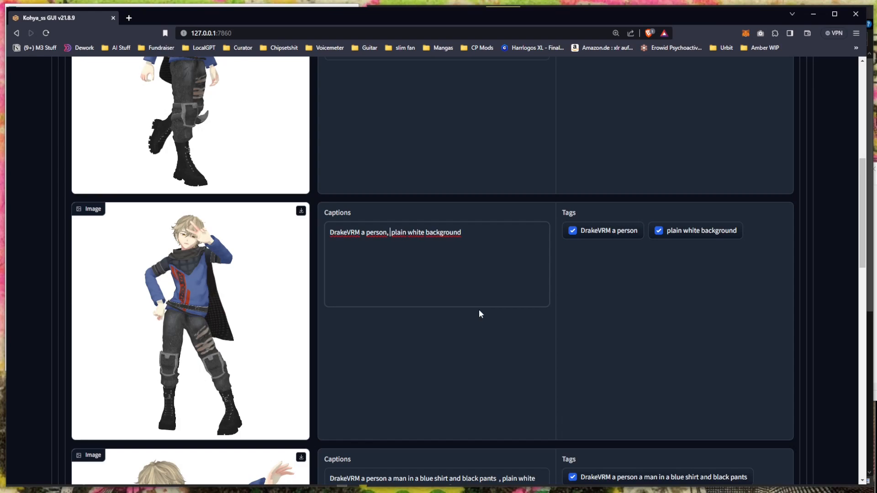
key(BackSpace)
key(Left)
key(Left)
text(holding)
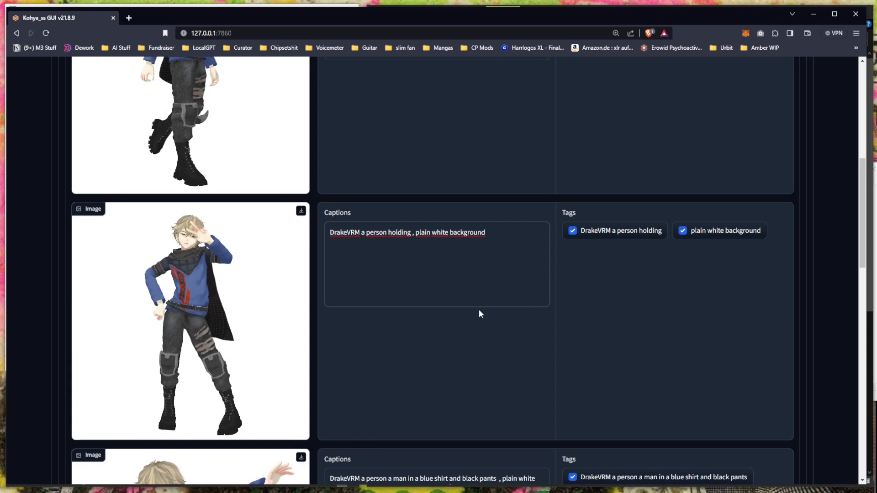
key(ctrl+BackSpace)
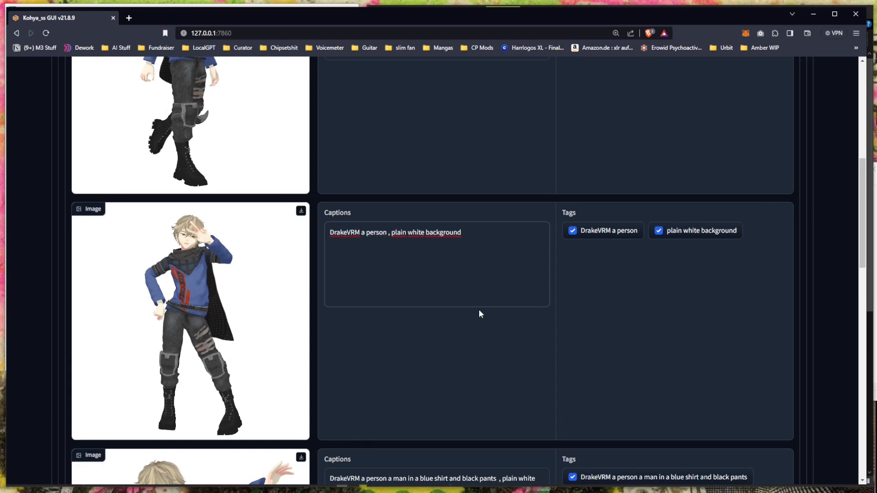
key(BackSpace)
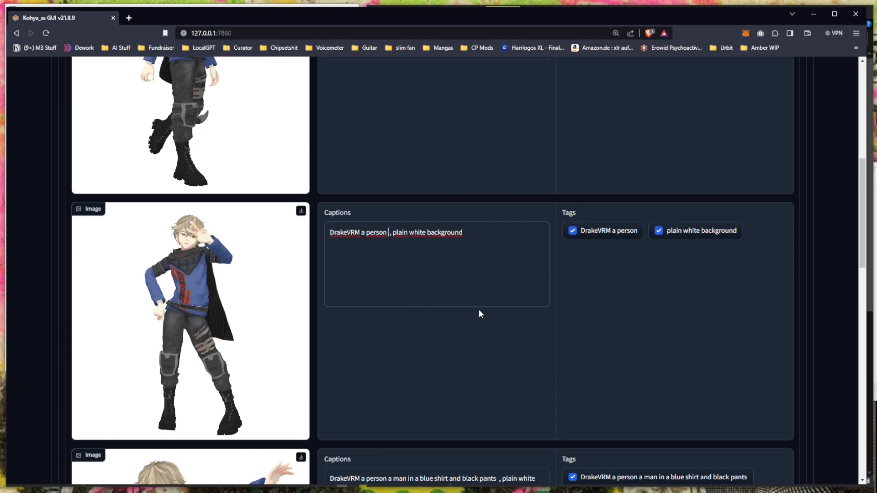
Try extending the second image's caption with "standing with one hand in the hip and lifting up the other arm showing"
text(standing with one hand in the gip)
key(BackSpace)
key(BackSpace)
key(BackSpace)
key(BackSpace)
text(hip and lift)
text(ing up one )
text(arm h)
key(BackSpace)
text(show)
key(ctrl+Left)
key(ctrl+Left)
key(Left)
key(BackSpace)
key(BackSpace)
key(BackSpace)
text(the other)
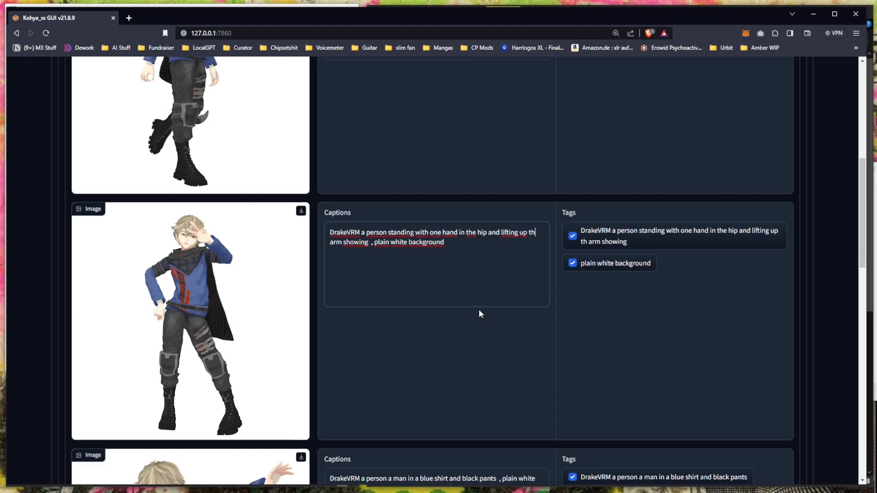
Try completing the second image's pose description with "a peace sign with the fingers"
key(ctrl+Right)
key(ctrl+Right)
key(ctrl+Right)
text(a püeac)
key(BackSpace)
key(BackSpace)
key(BackSpace)
key(BackSpace)
text(eace sign with the hand)
key(BackSpace)
key(BackSpace)
key(BackSpace)
key(BackSpace)
text(fingers)
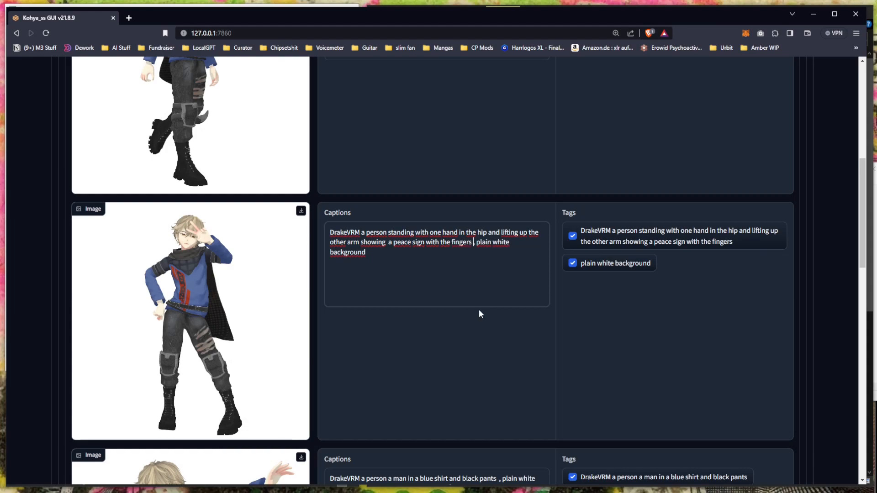
Reduce the pose description in the second image's caption to the single word "standing"
shift+click(415, 233)
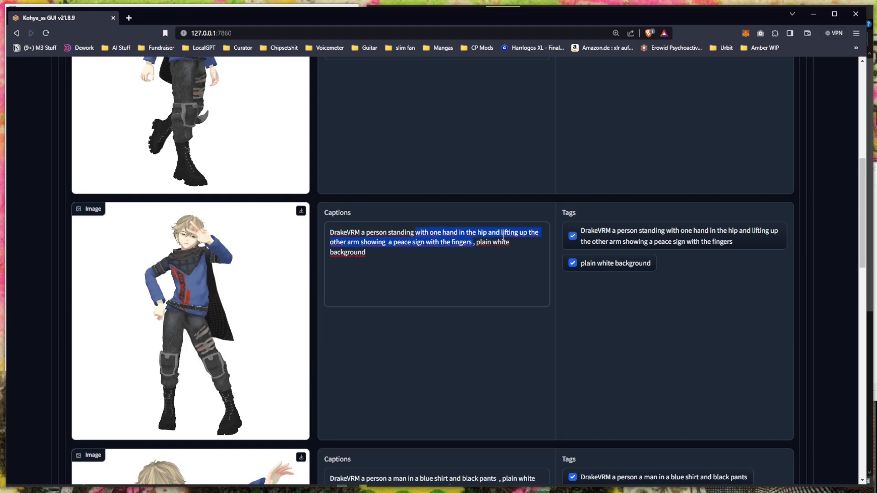
key(BackSpace)
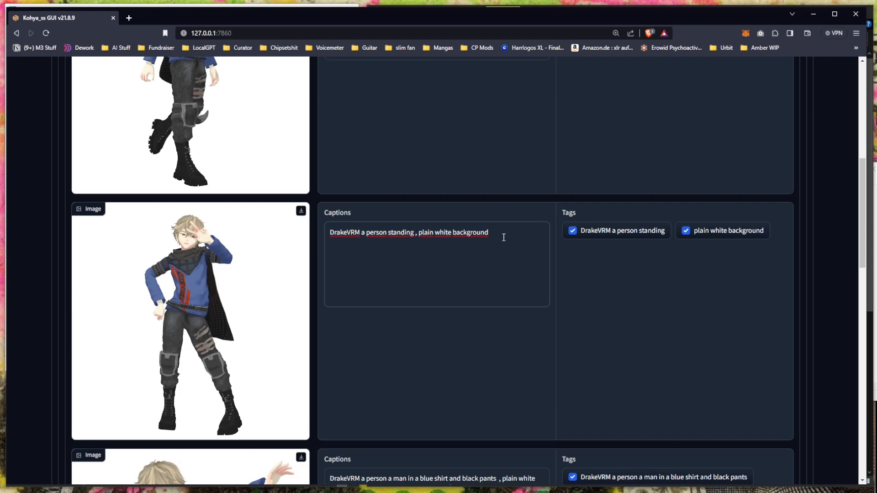
key(ctrl+BackSpace)
key(ctrl+z)
key(ctrl+BackSpace)
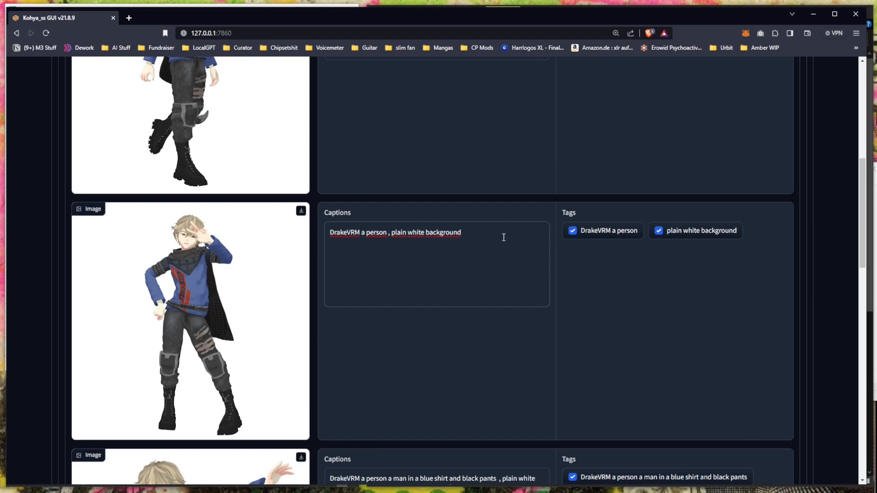
text(standing)
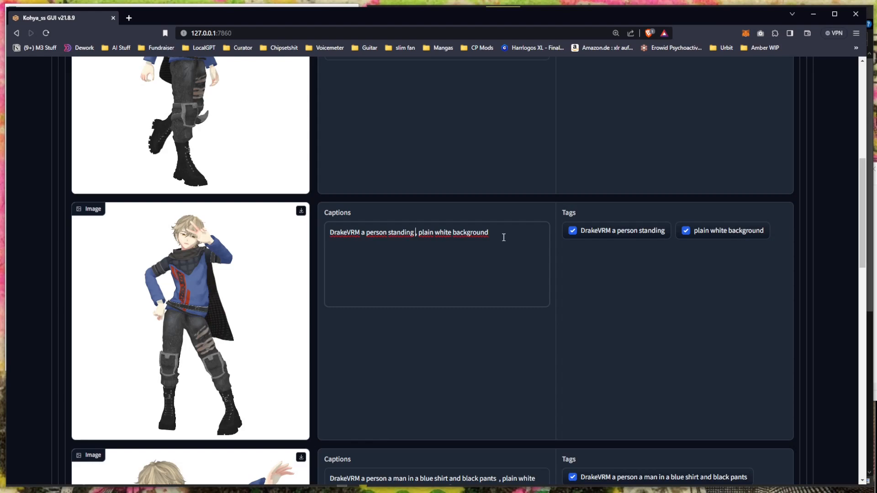
Insert "hand peace sign" as a separate comma-delimited tag before "plain white background" in the second image's caption
text(shpw)
key(BackSpace)
key(BackSpace)
key(BackSpace)
key(BackSpace)
key(BackSpace)
text(peace siogn)
key(BackSpace)
key(BackSpace)
key(BackSpace)
text(gn)
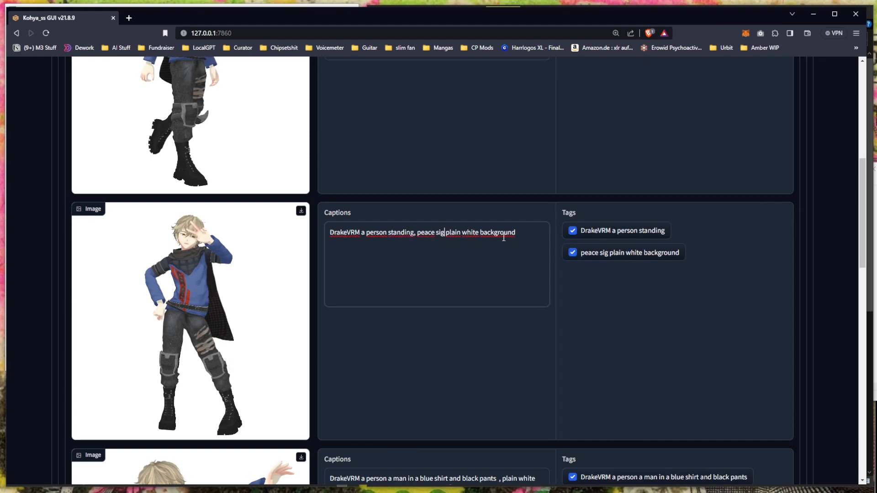
key(Left)
key(Left)
key(Left)
key(Left)
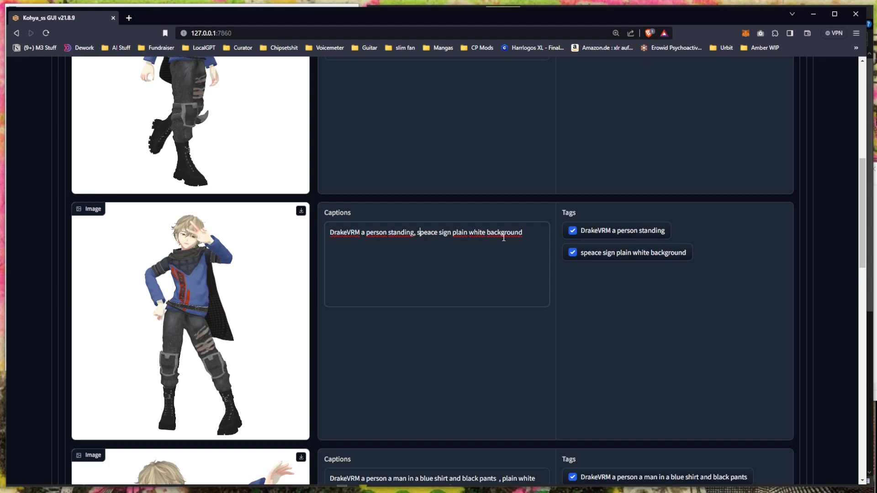
text(hand)
key(ctrl+Right)
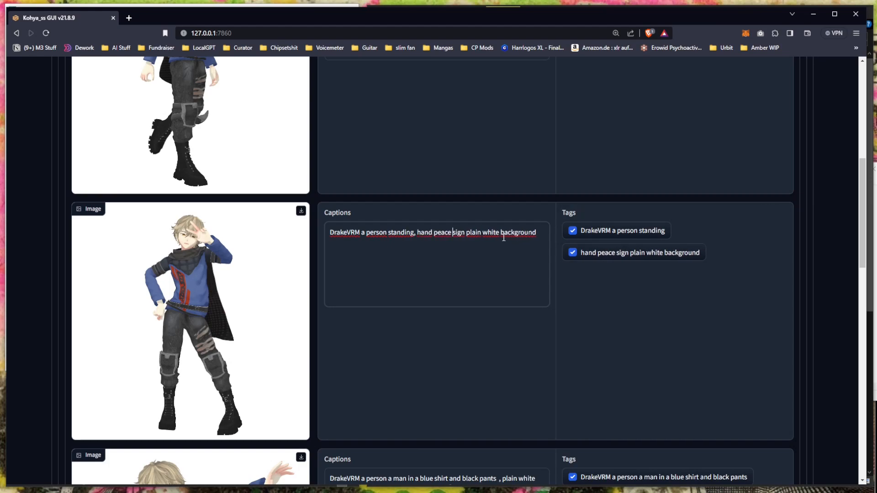
key(Left)
text(,)
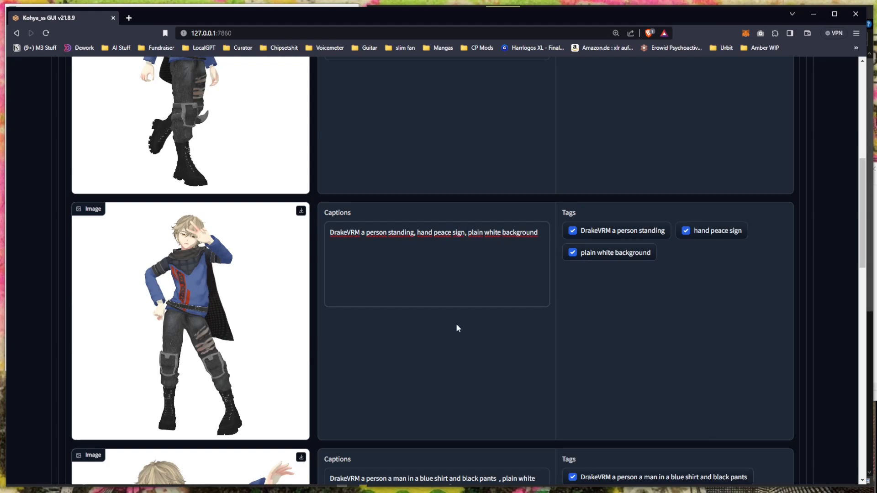
click(431, 268)
Cut the third image's caption down to "DrakeVRM a person, plain white background"
scroll(428, 236, down, 2)
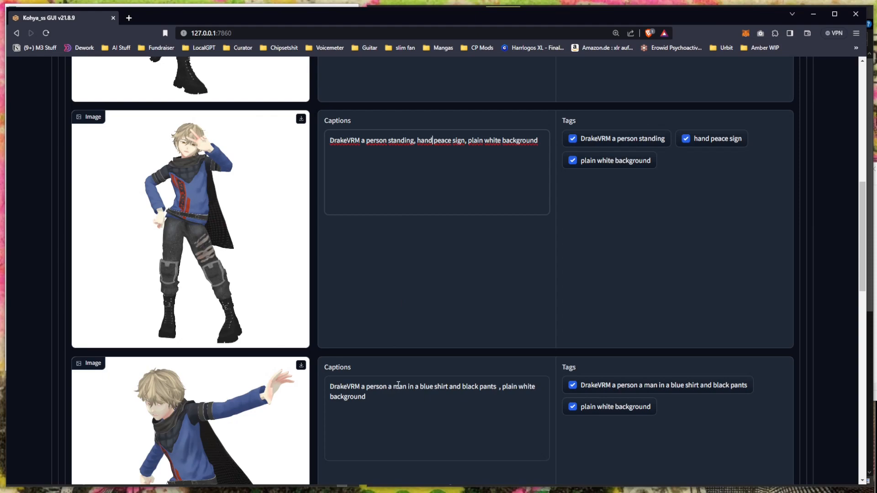
click(380, 391)
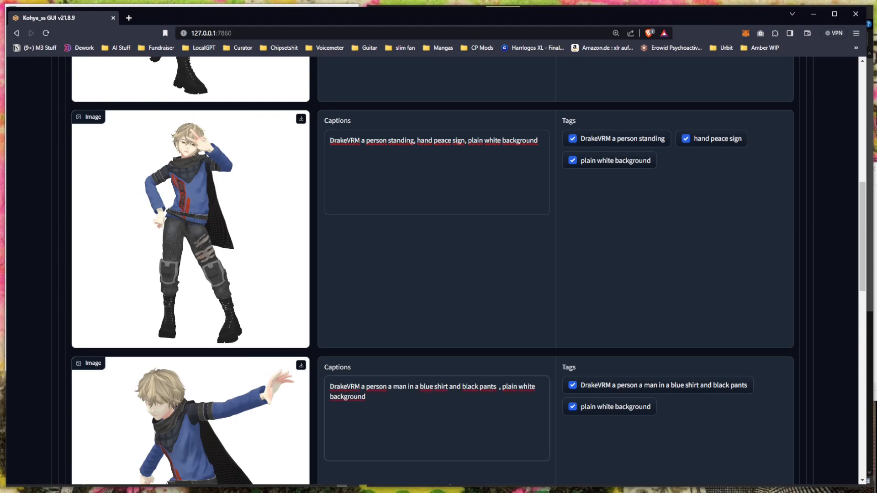
scroll(729, 276, down, 3)
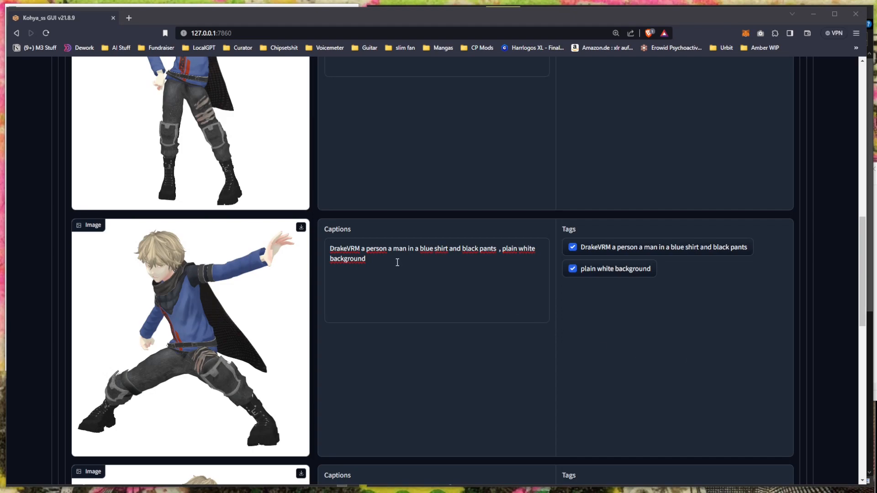
double_click(424, 247)
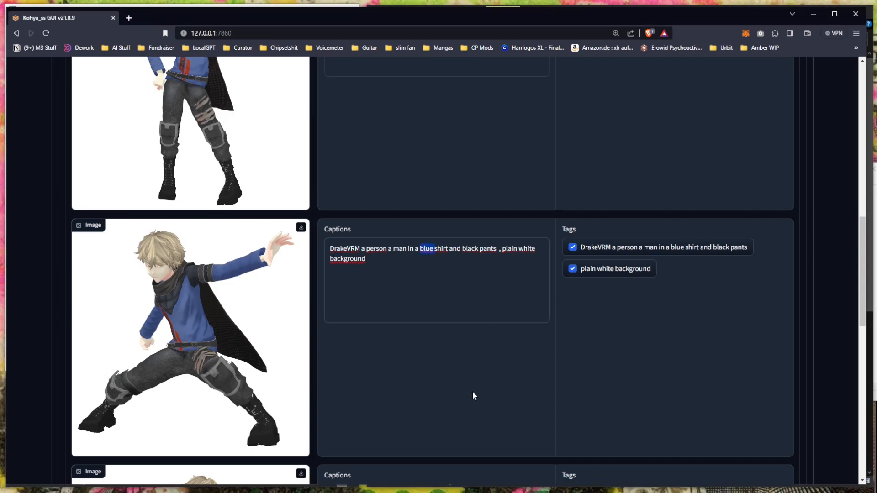
key(ctrl+BackSpace)
key(ctrl+BackSpace)
key(ctrl+BackSpace)
key(ctrl+BackSpace)
key(ctrl+BackSpace)
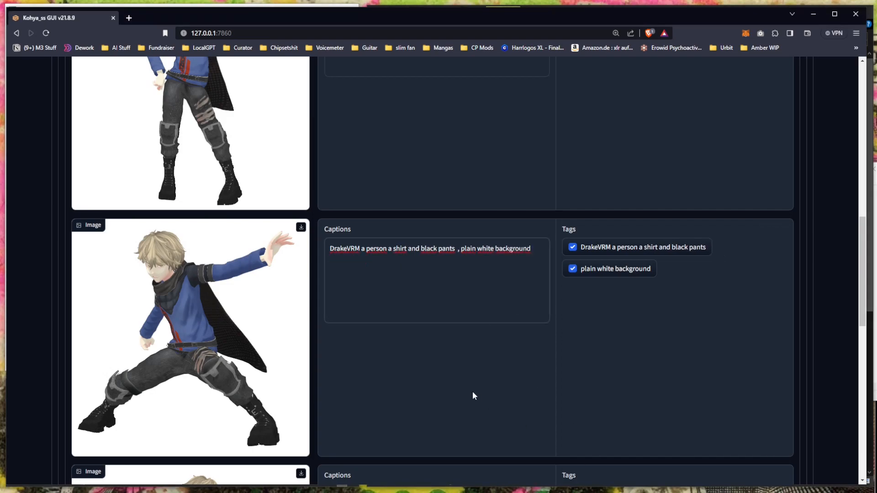
key(ctrl+Delete)
key(ctrl+Delete)
key(ctrl+Delete)
key(ctrl+Delete)
key(BackSpace)
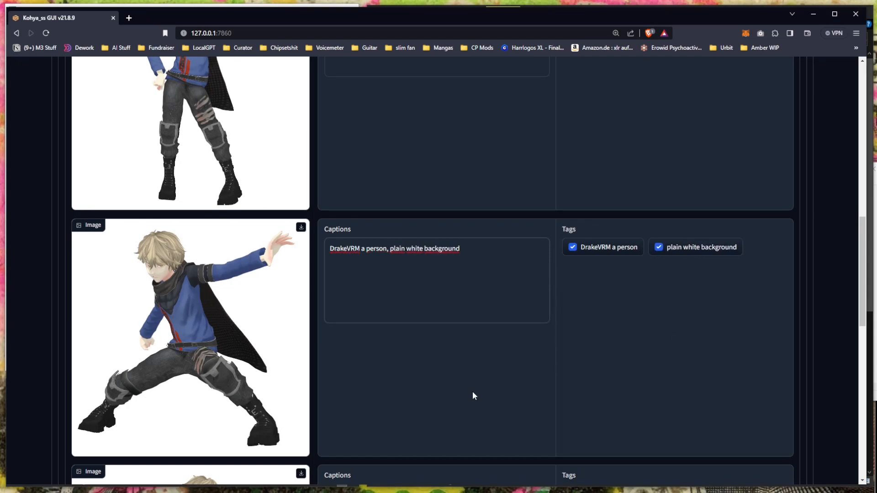
Insert "dynamic combat pose" as a separate comma-delimited tag before "plain white background" in the third image's caption
key(Right)
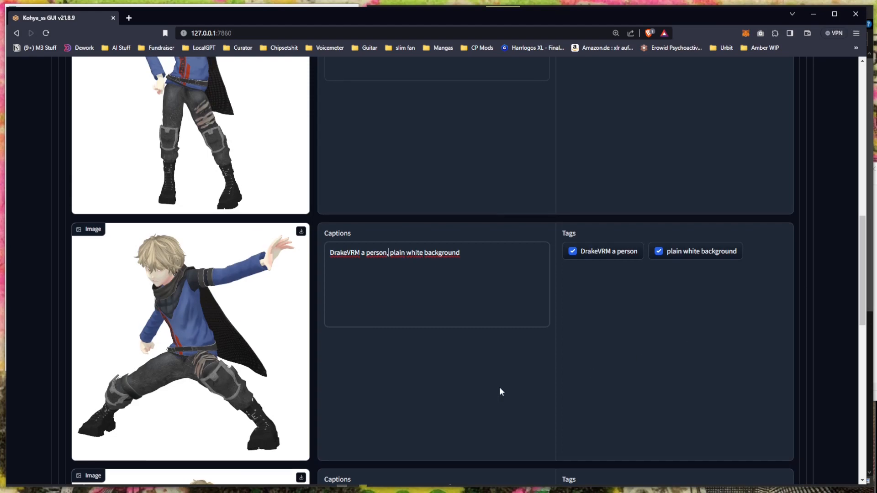
scroll(500, 387, up, 3)
scroll(513, 386, down, 1)
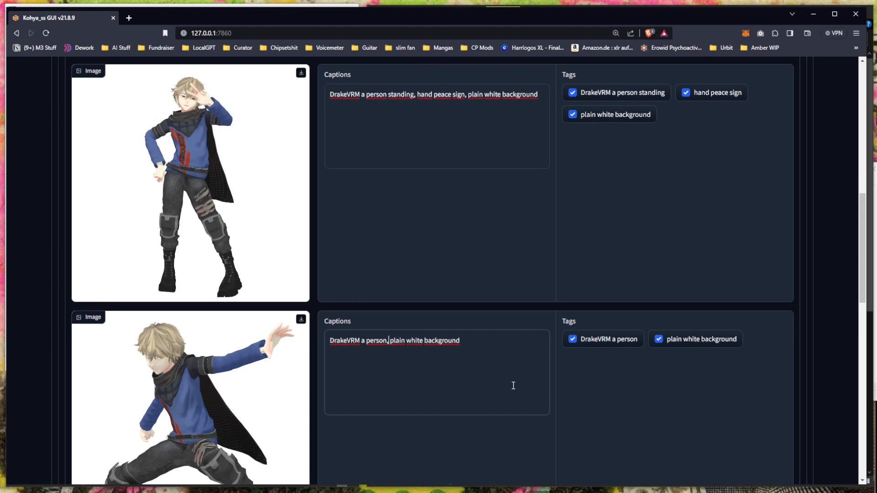
drag(507, 390, 351, 354)
triple_click(351, 355)
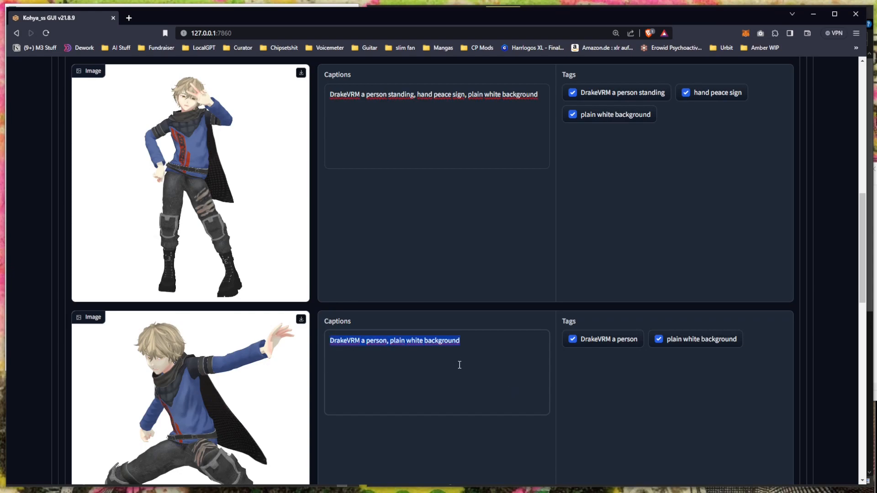
click(392, 341)
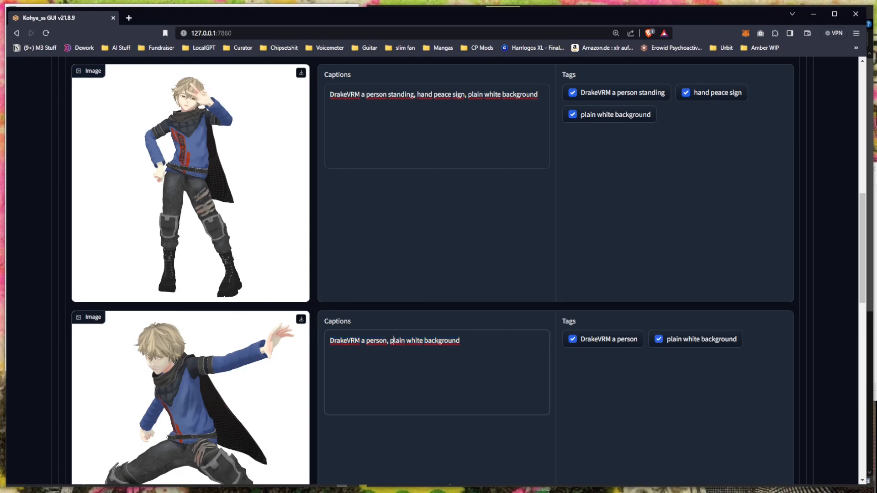
key(Left)
scroll(525, 319, down, 2)
scroll(516, 316, up, 4)
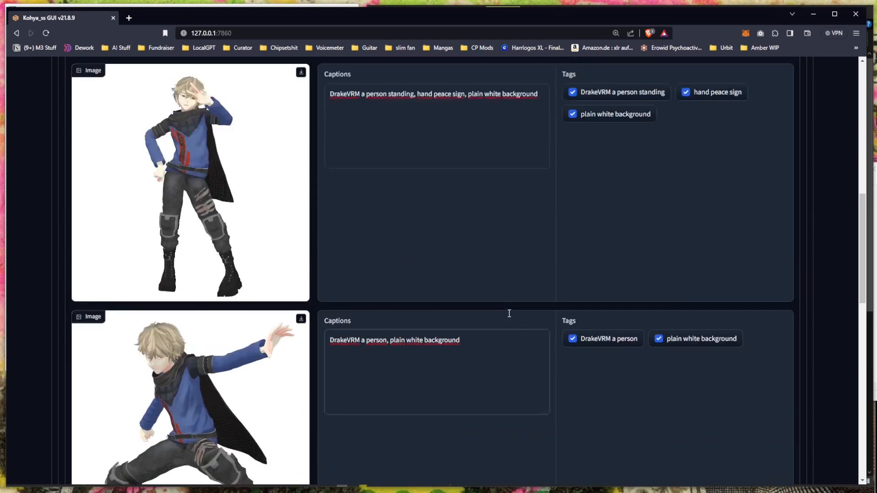
scroll(485, 280, down, 3)
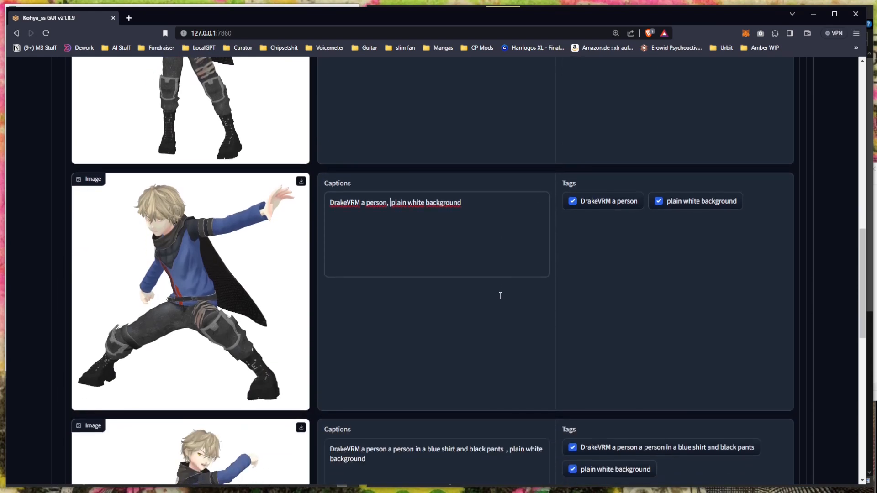
text(dynami)
text(c comb)
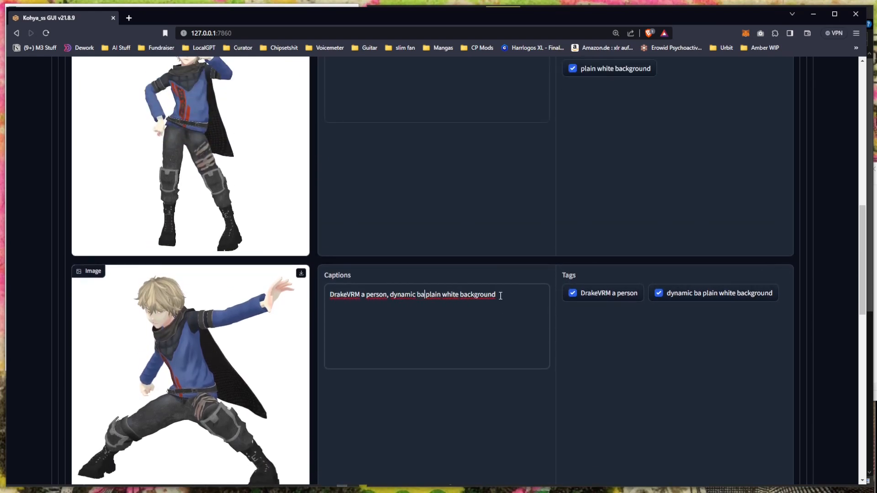
text(at p)
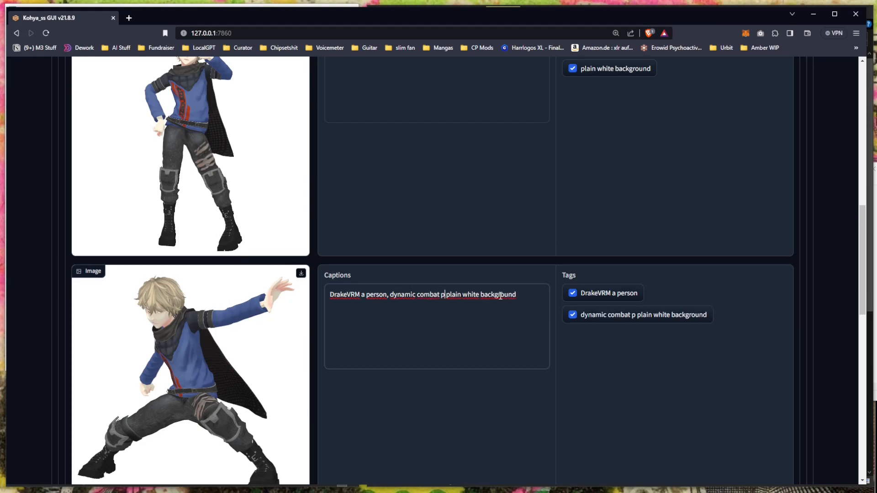
text(ose)
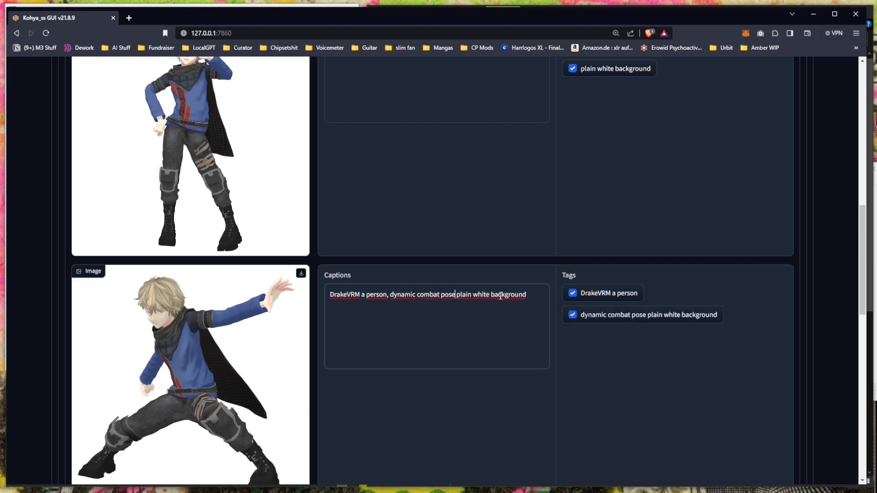
text(,)
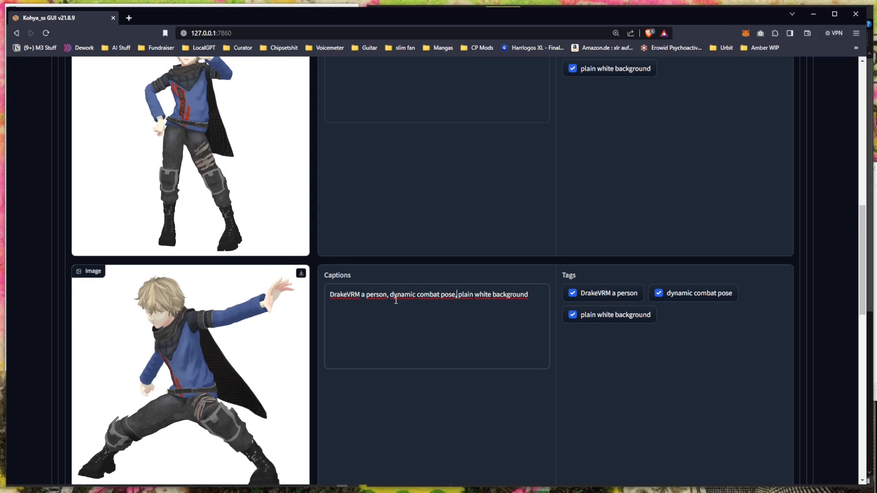
Cut the fourth image's caption down to "DrakeVRM a person, plain white background"
scroll(396, 300, down, 1)
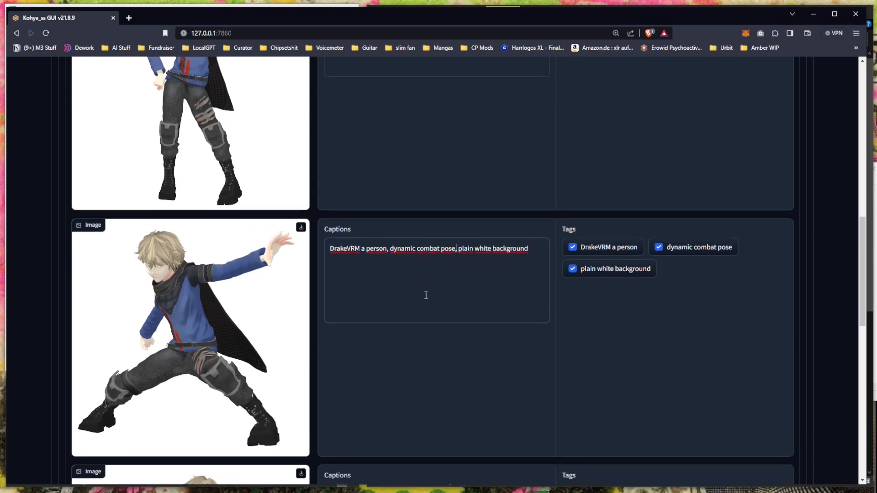
scroll(426, 310, down, 4)
double_click(408, 311)
key(BackSpace)
key(BackSpace)
key(BackSpace)
key(Delete)
key(Delete)
key(Delete)
key(Delete)
key(Delete)
key(Delete)
key(Delete)
key(Delete)
key(Delete)
key(Delete)
key(Delete)
key(Delete)
key(Delete)
key(Delete)
key(Delete)
key(Delete)
key(Delete)
key(Delete)
key(Delete)
key(Delete)
key(Delete)
key(Delete)
key(Delete)
key(Delete)
key(Delete)
key(Delete)
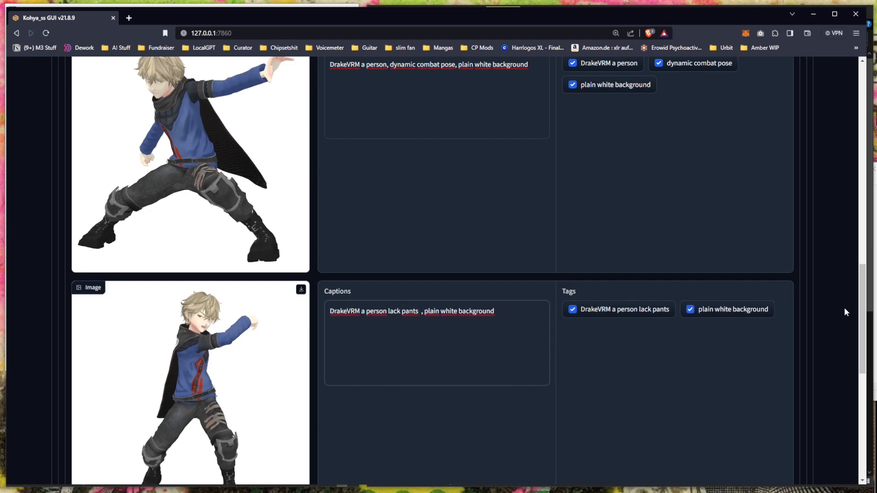
key(Delete)
key(Delete)
key(Delete)
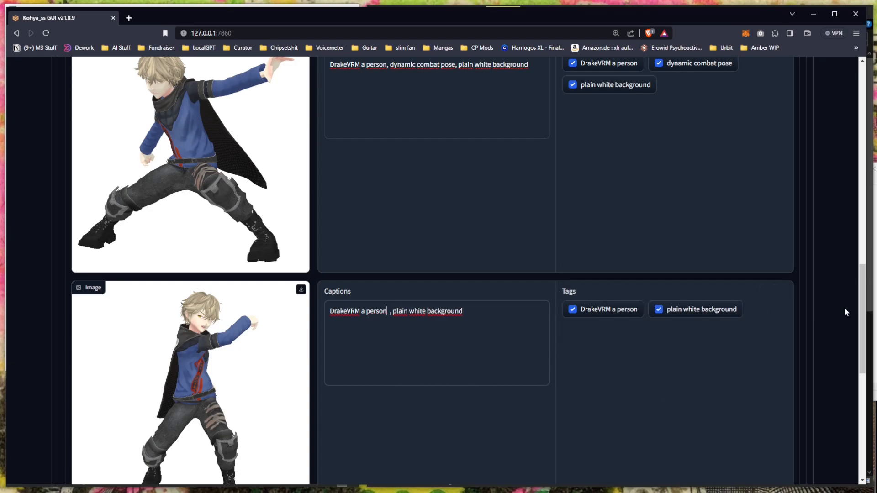
key(Delete)
key(BackSpace)
key(Right)
key(Delete)
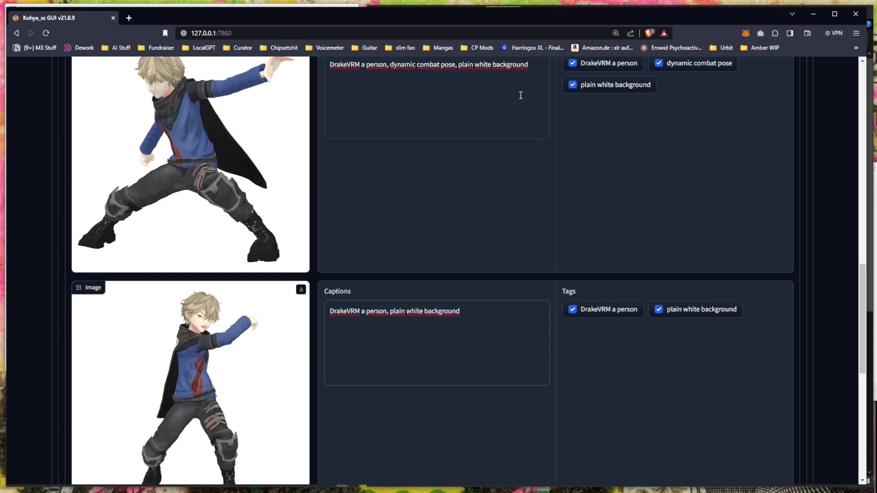
Insert "looking at viewer" before "plain white background" in the fourth image's caption
scroll(357, 281, down, 2)
scroll(411, 228, up, 2)
text(looking at v)
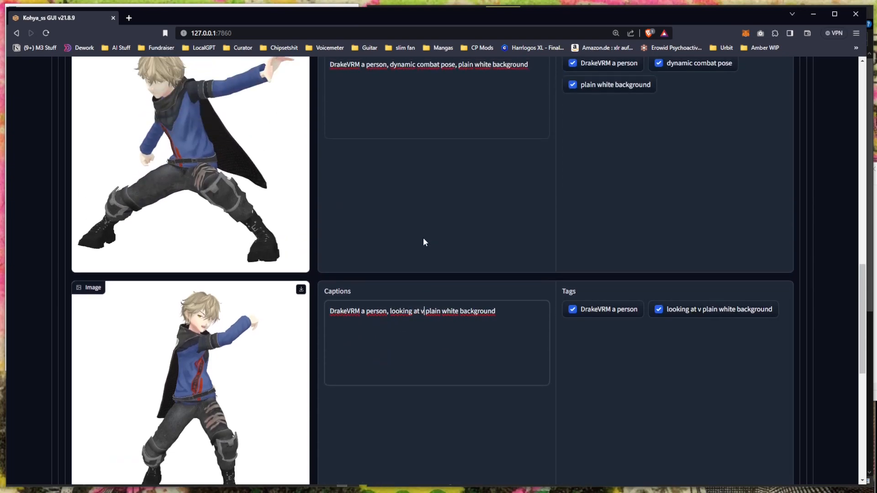
text(iewer)
scroll(406, 250, down, 2)
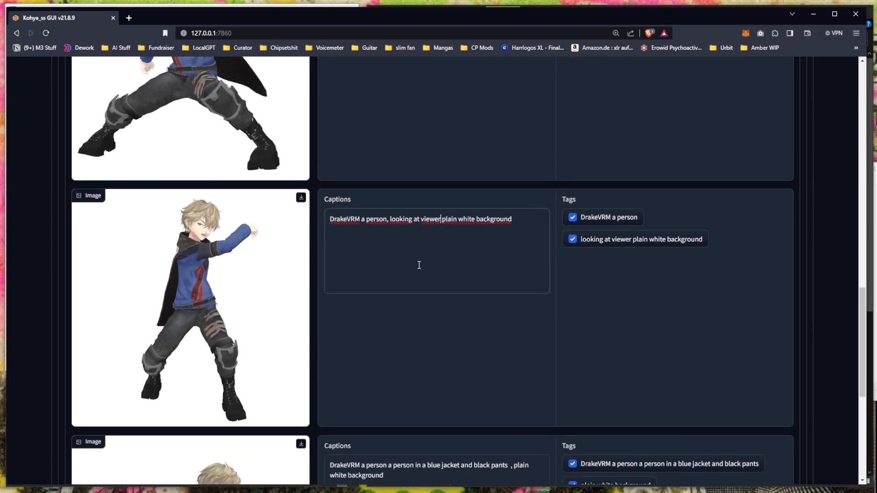
scroll(417, 262, up, 1)
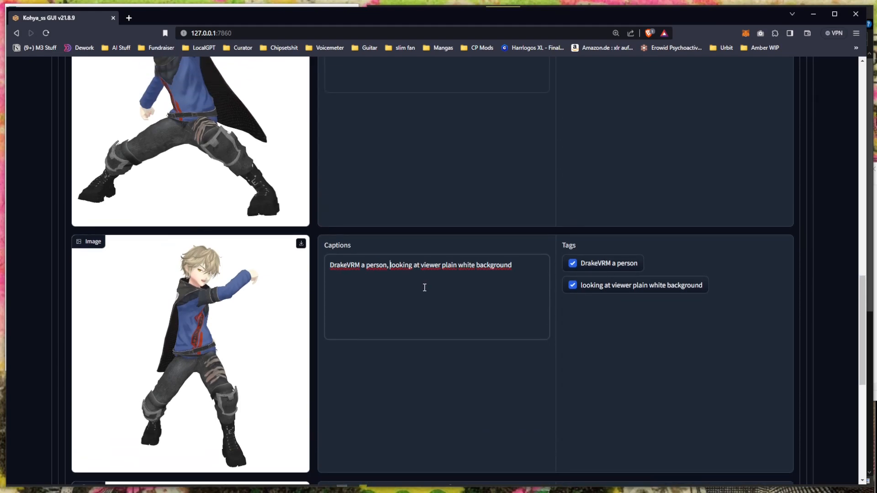
Insert "confident gaze" as a separate comma-delimited tag before "plain white background" in the third image's caption
scroll(413, 270, up, 7)
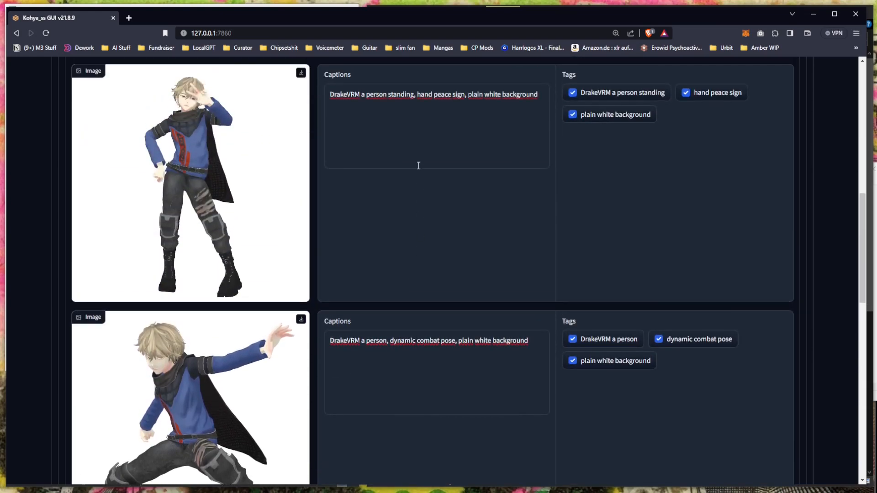
click(466, 94)
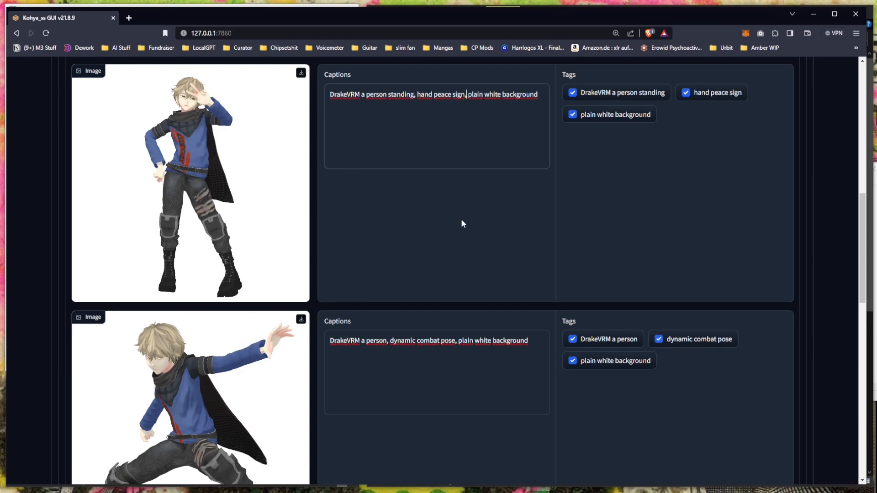
scroll(442, 355, down, 1)
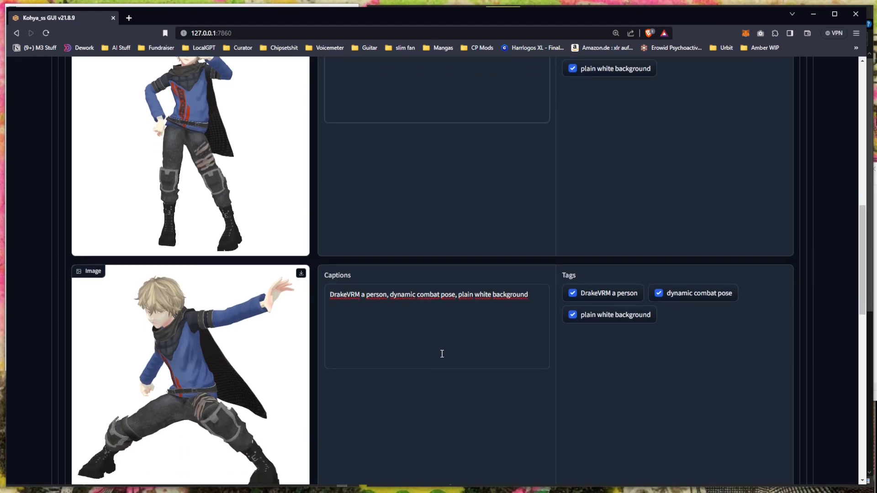
click(459, 296)
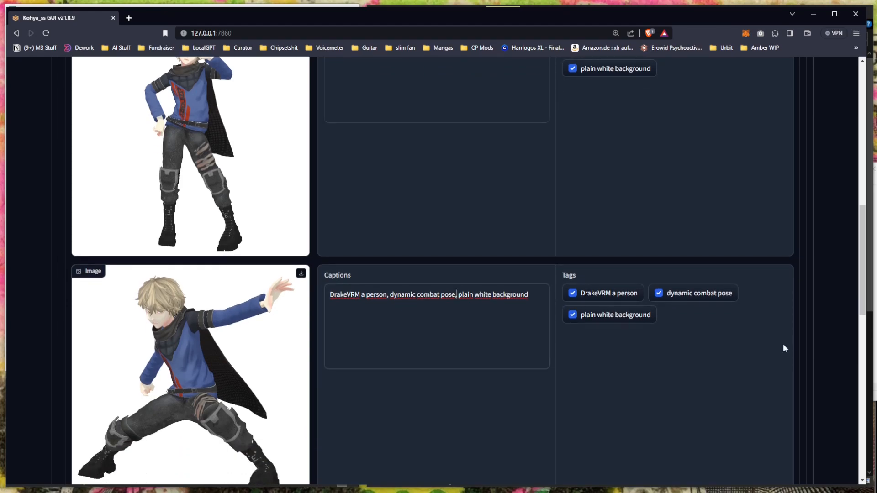
text(am)
key(BackSpace)
key(BackSpace)
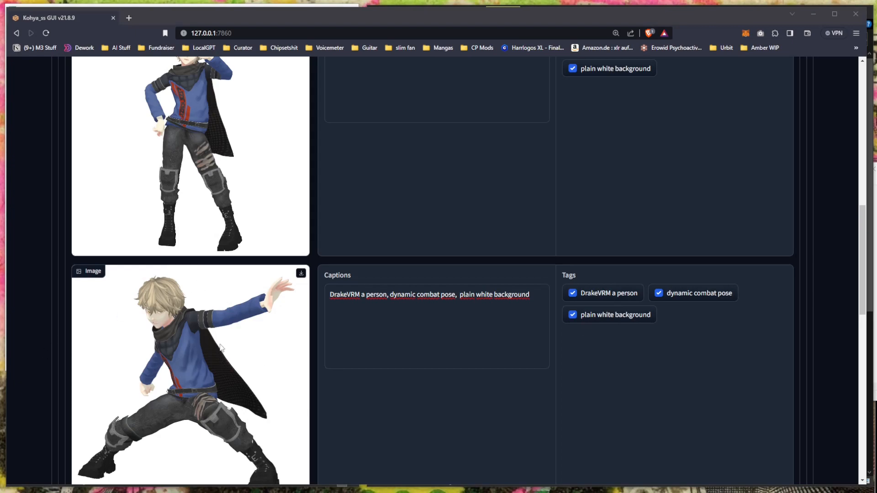
click(459, 295)
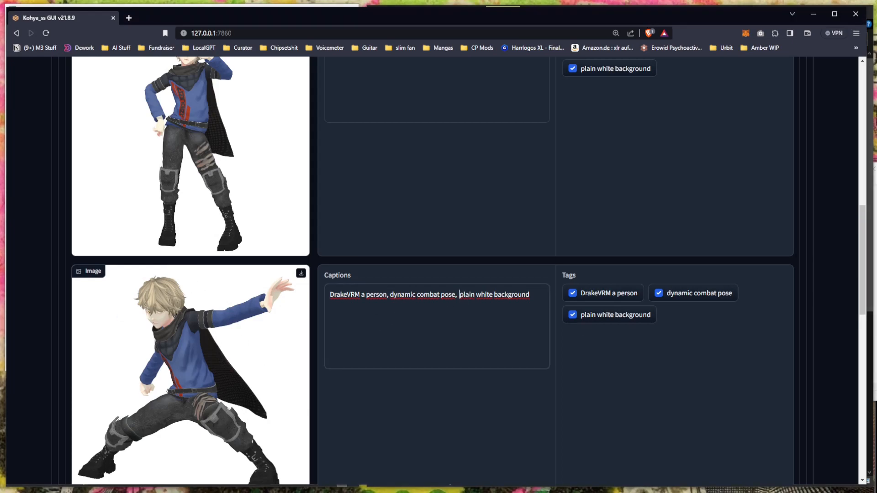
text(confiden)
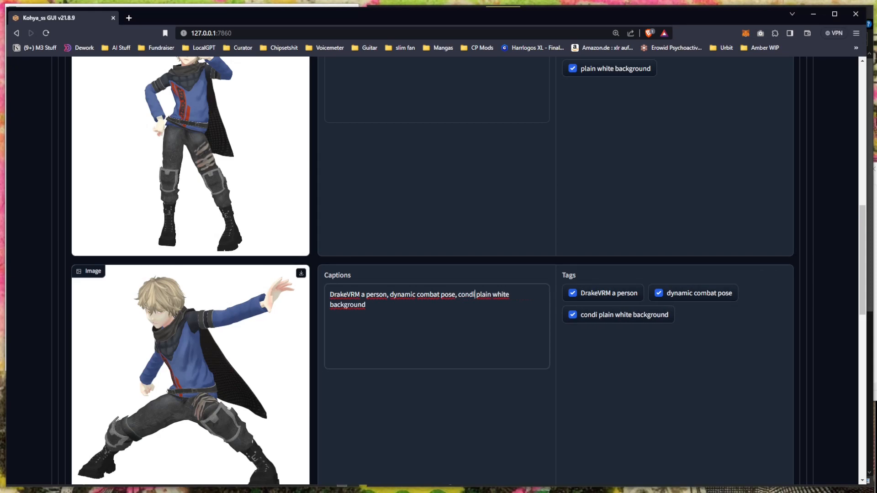
text(t ganze,)
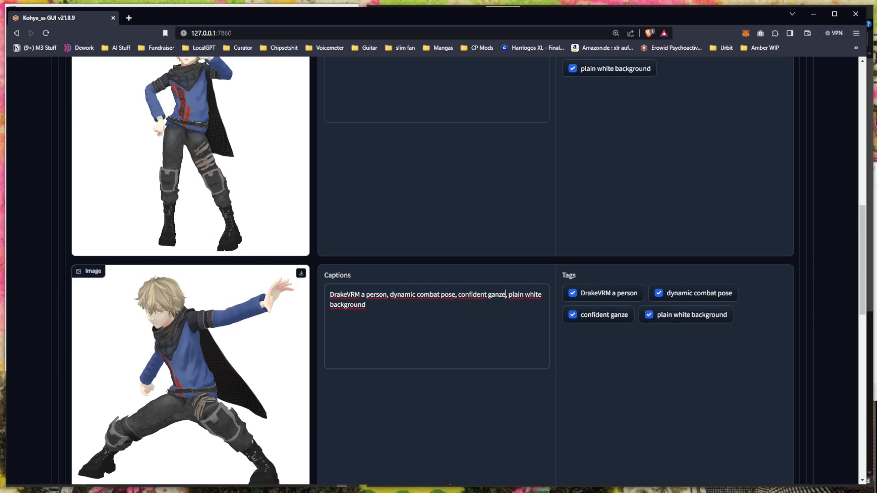
key(Left)
key(Left)
key(Left)
key(BackSpace)
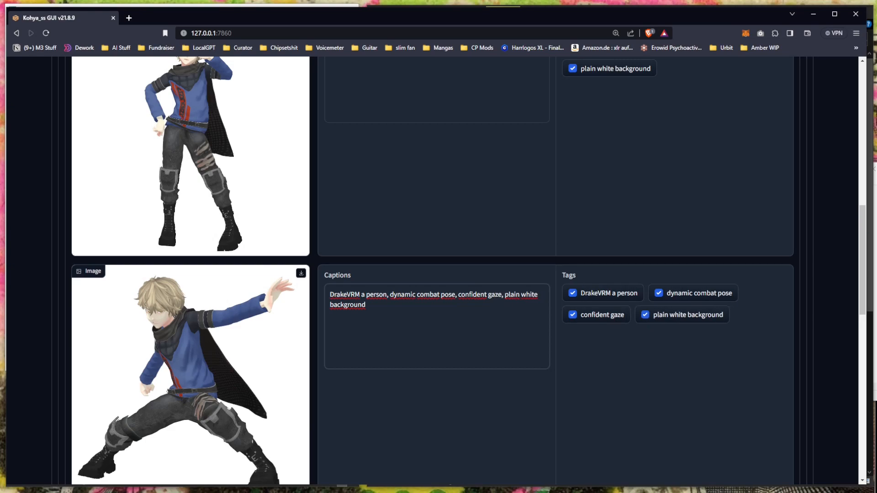
Separate "looking at viewer" from "plain white background" with a comma in the fourth image's caption
scroll(405, 329, up, 3)
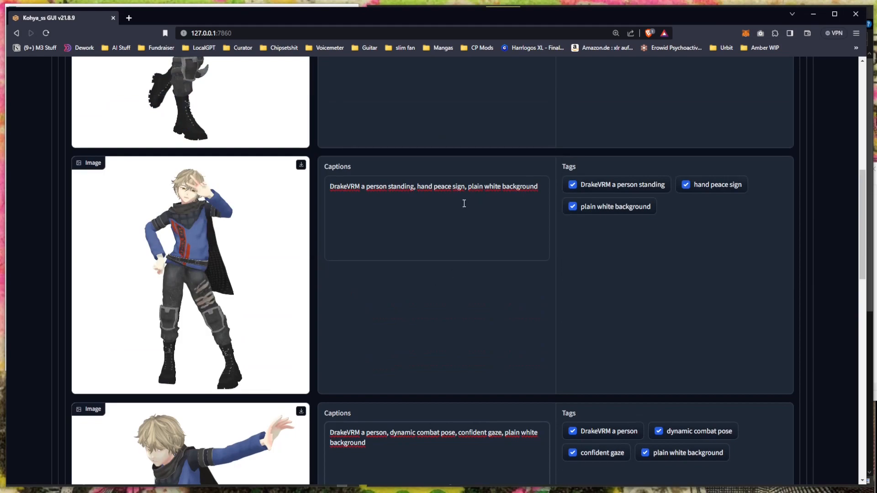
scroll(457, 201, down, 5)
scroll(423, 245, down, 4)
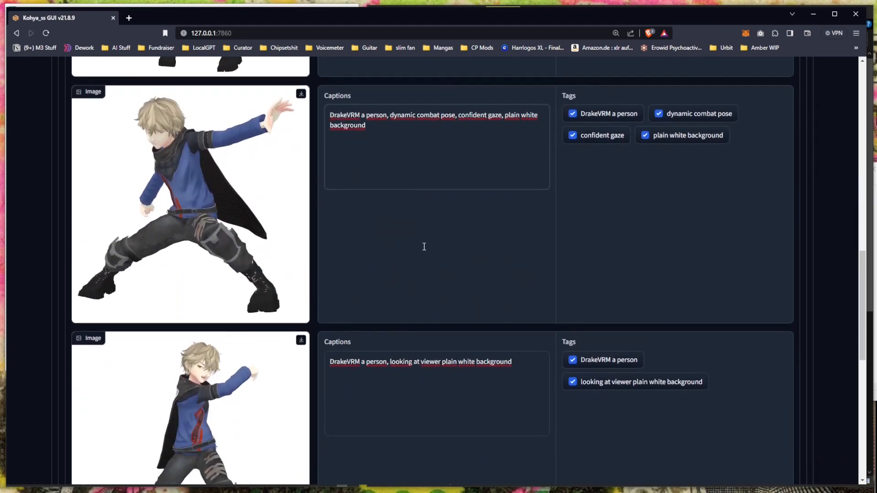
scroll(473, 145, up, 2)
scroll(473, 145, down, 2)
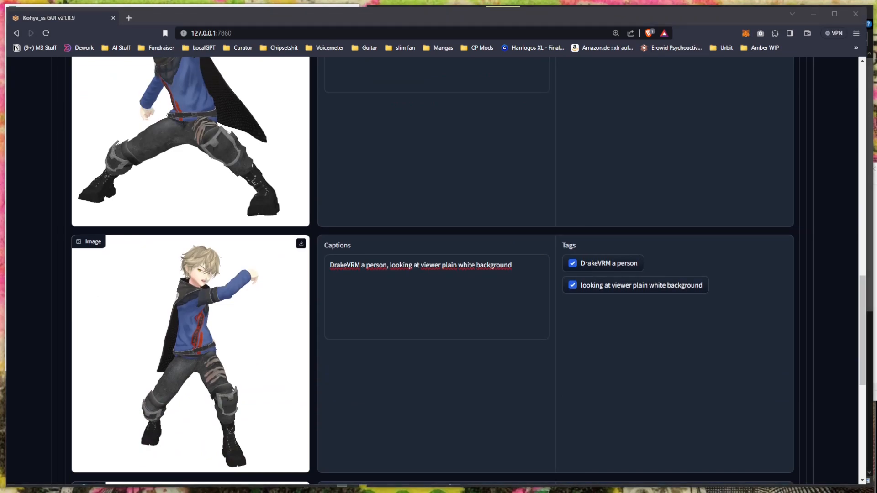
scroll(408, 273, up, 7)
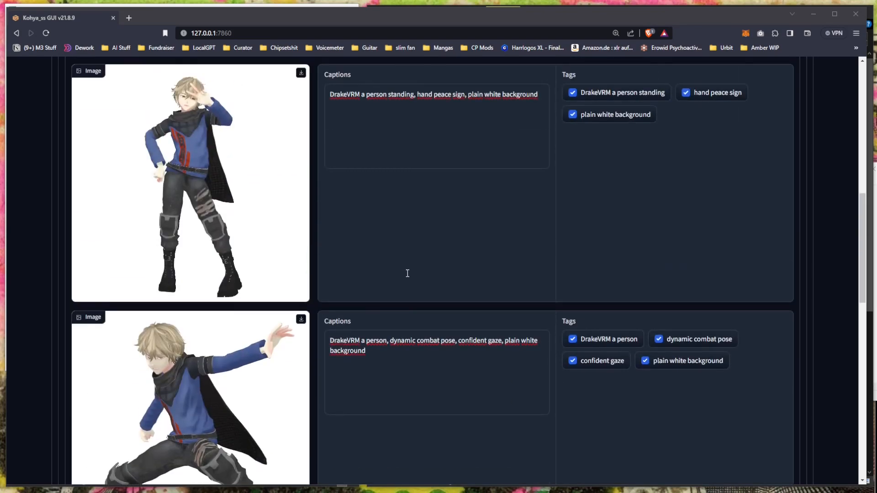
scroll(427, 219, down, 5)
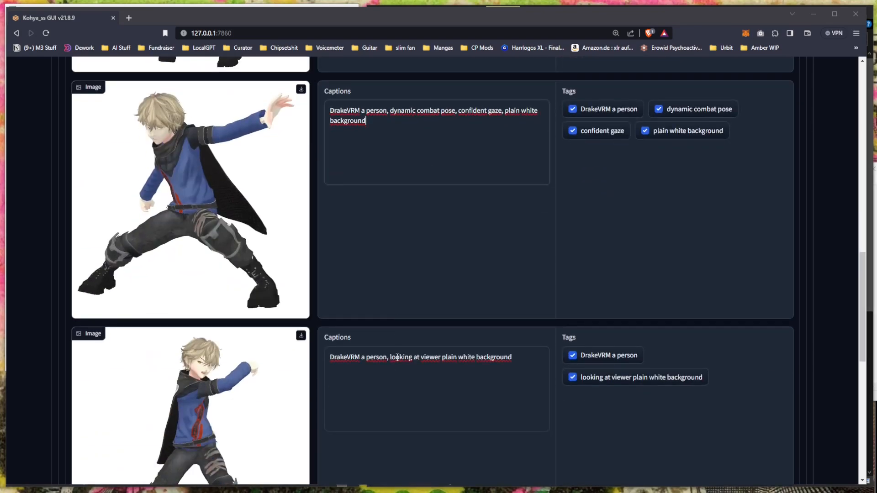
double_click(397, 357)
scroll(466, 373, down, 2)
click(443, 266)
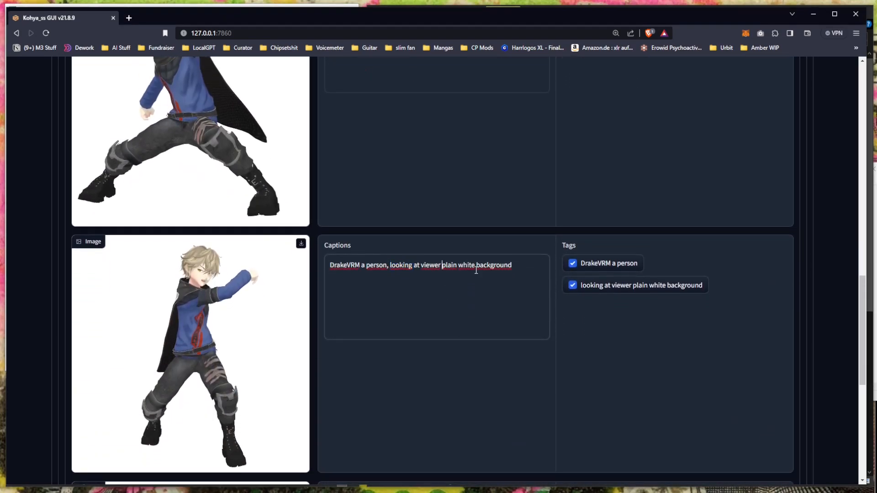
text(,)
scroll(801, 228, up, 3)
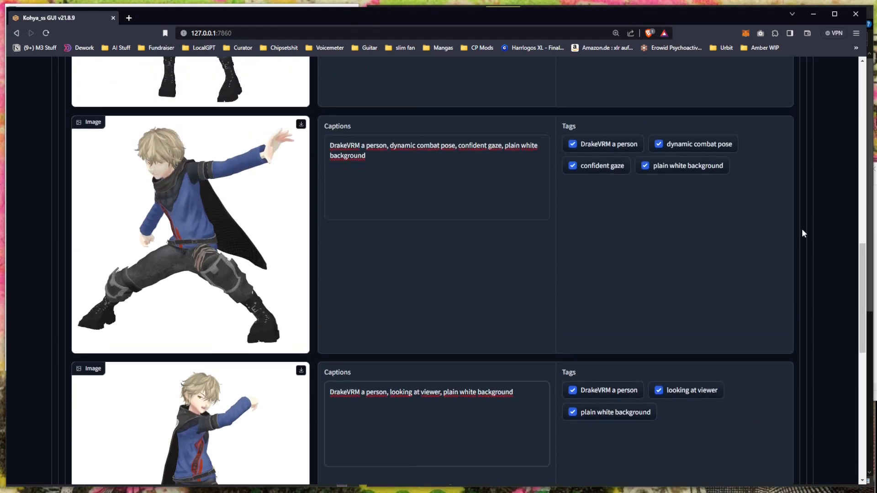
click(504, 156)
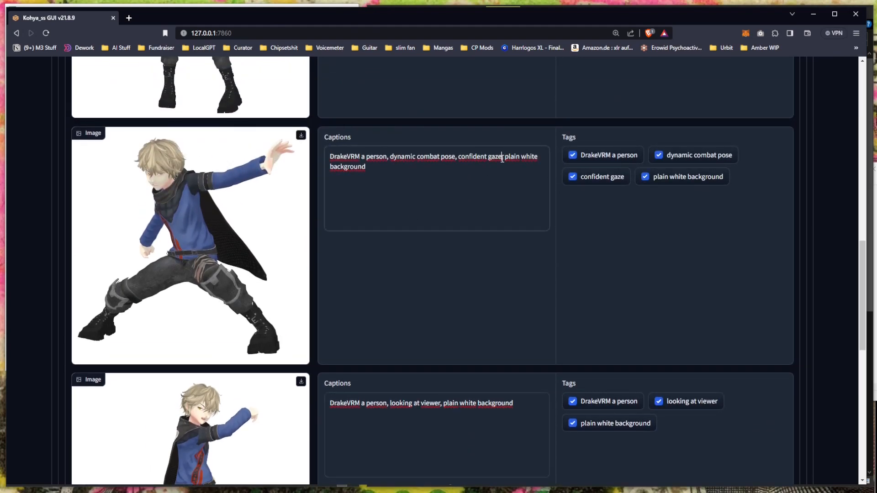
text(look)
key(BackSpace)
key(BackSpace)
key(BackSpace)
key(BackSpace)
key(BackSpace)
scroll(560, 296, down, 4)
click(447, 215)
double_click(434, 218)
click(456, 216)
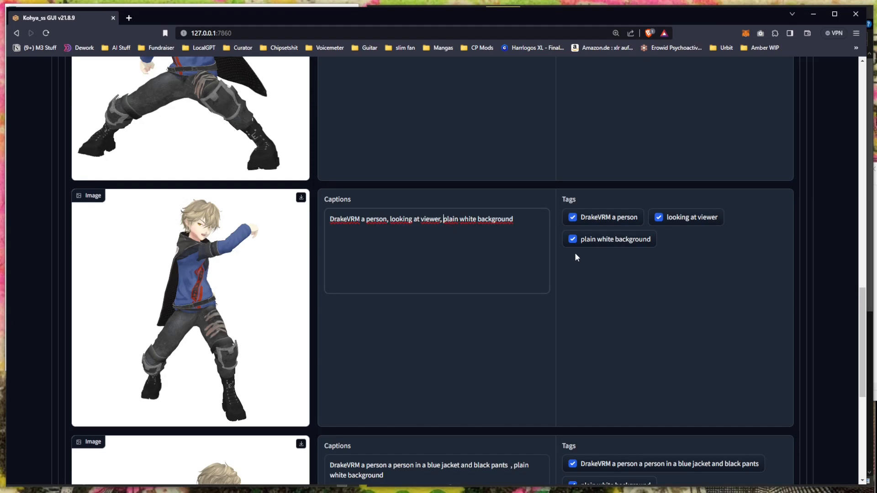
Remove "in a blue jacket and black pants" from the fifth image's caption and put a comma after the second "a person"
scroll(496, 276, down, 4)
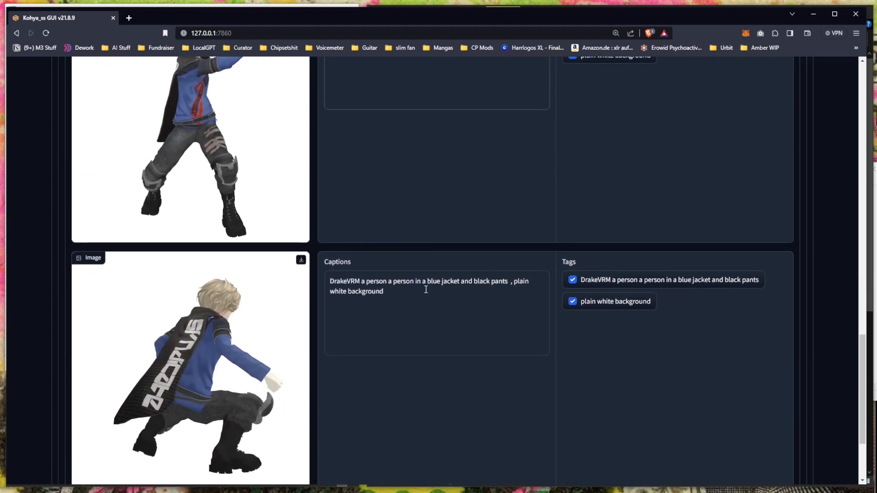
double_click(443, 281)
key(BackSpace)
key(BackSpace)
key(BackSpace)
key(BackSpace)
key(BackSpace)
key(BackSpace)
key(BackSpace)
key(BackSpace)
key(BackSpace)
key(BackSpace)
key(BackSpace)
key(BackSpace)
text(,)
key(Delete)
key(Delete)
key(Delete)
key(Delete)
key(Delete)
key(Delete)
key(Delete)
key(Delete)
key(Delete)
key(Delete)
key(Delete)
key(Delete)
key(Delete)
key(Delete)
key(Delete)
key(Delete)
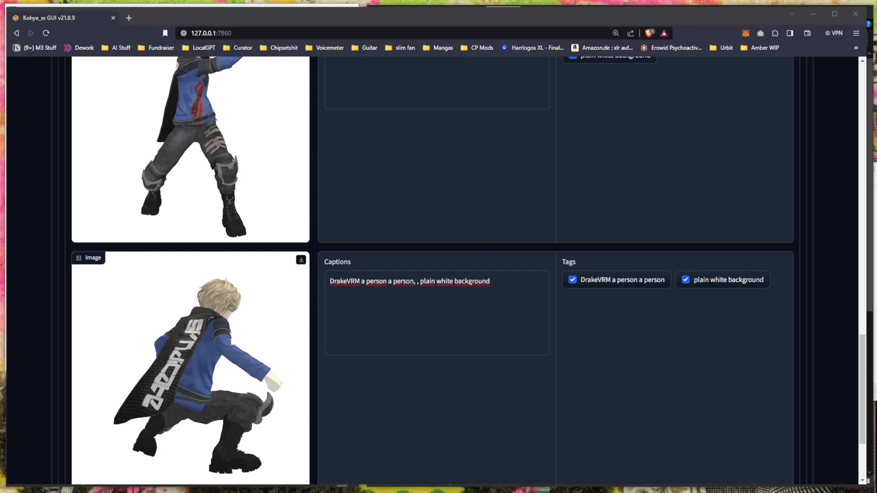
Minimize the 20_DrakeVRM folder window and move the 00000-0-08.txt text window out of the way of the caption page
key(alt+Tab)
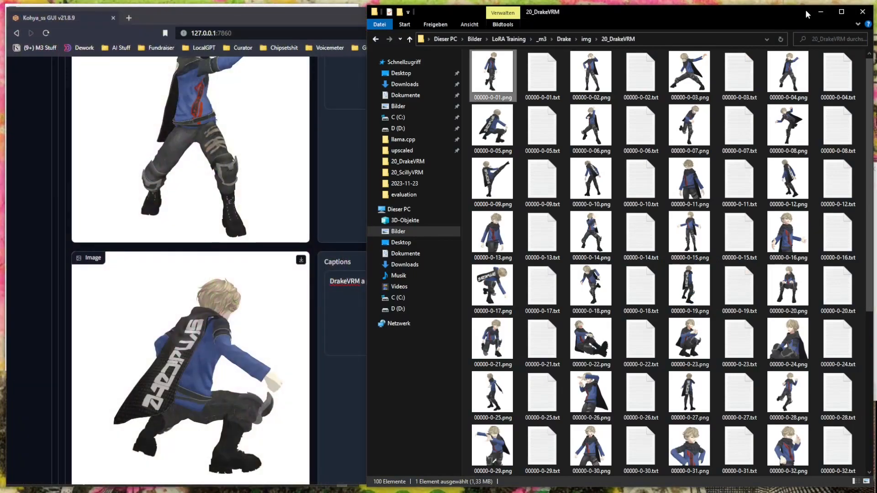
click(821, 12)
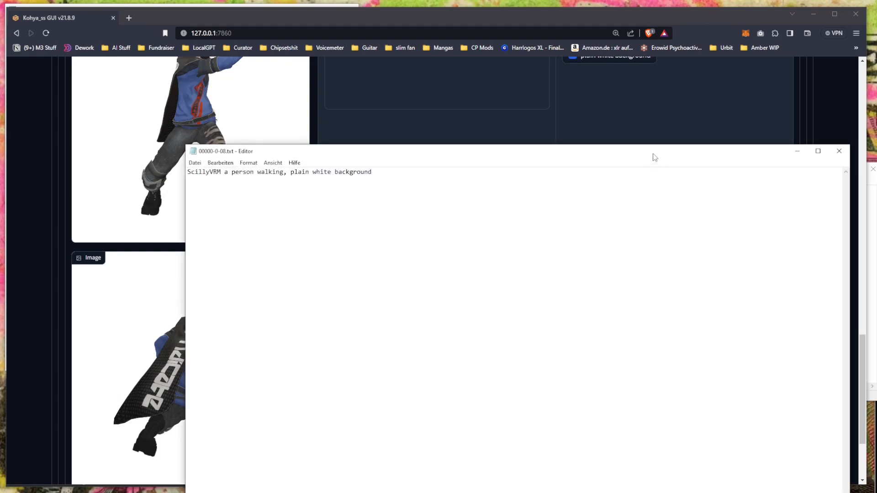
drag(653, 155, 876, 155)
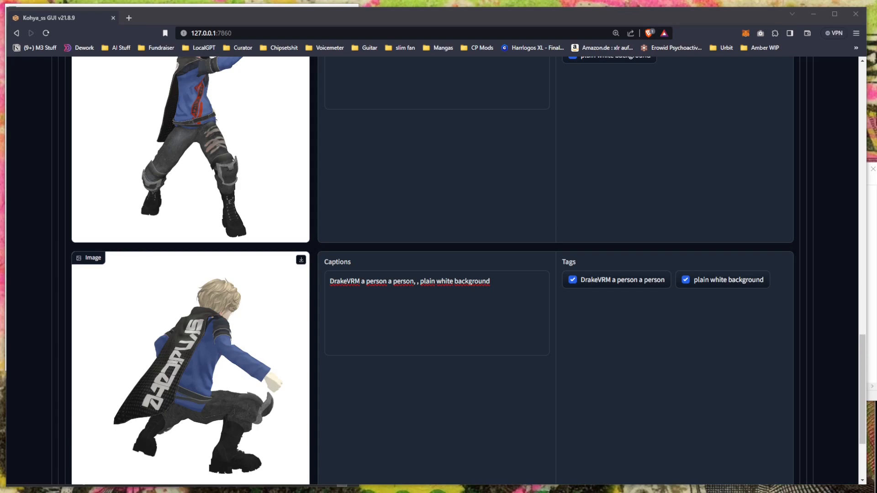
Delete the duplicate "a person" and the extra comma so the fifth image's caption reads "DrakeVRM a person, plain white background"
click(416, 281)
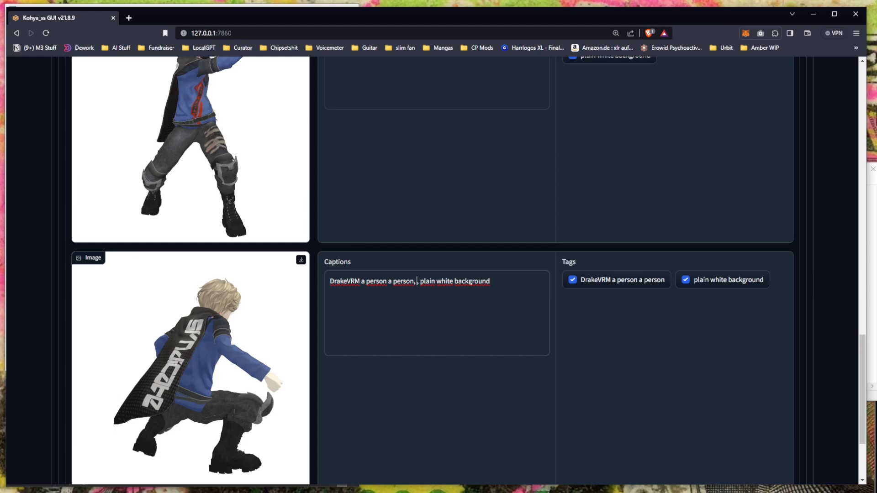
key(BackSpace)
key(BackSpace)
key(Left)
key(BackSpace)
key(BackSpace)
key(BackSpace)
key(BackSpace)
key(BackSpace)
key(BackSpace)
key(BackSpace)
key(BackSpace)
key(BackSpace)
Insert "facing away from the viewer" as a separate comma-delimited tag before "plain white background" in the fifth image's caption
scroll(450, 358, up, 5)
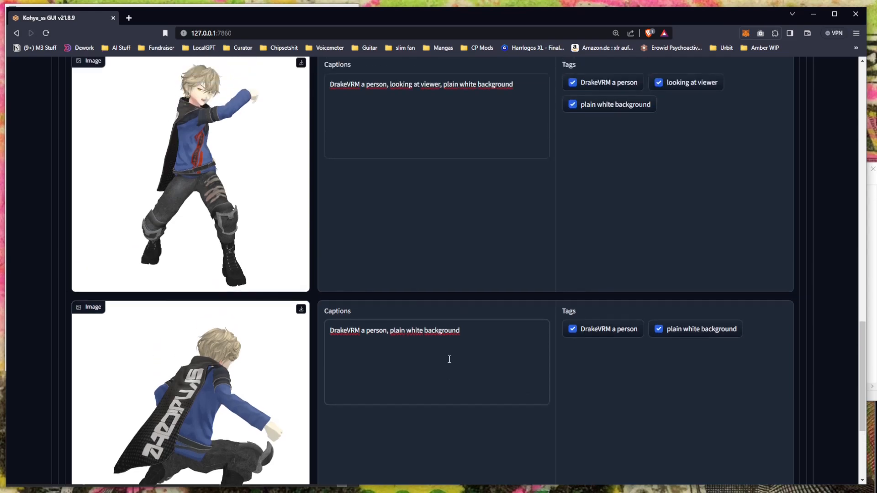
scroll(482, 297, down, 5)
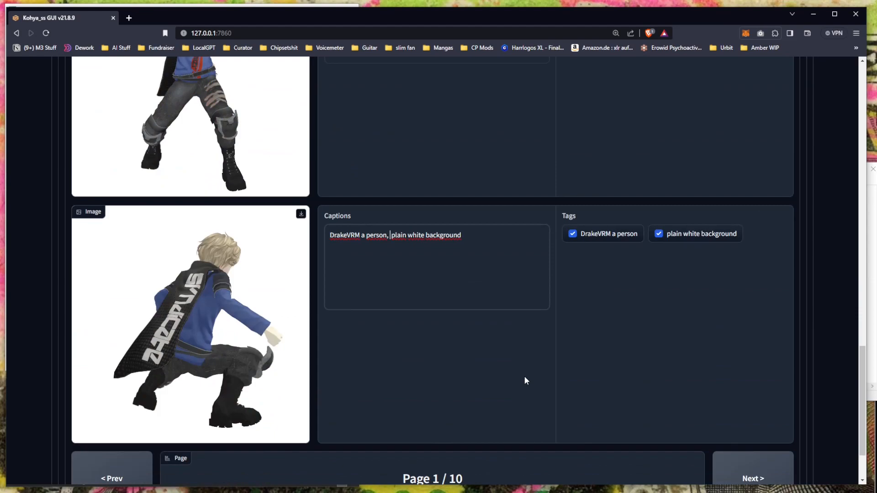
text(facing away from the viewer)
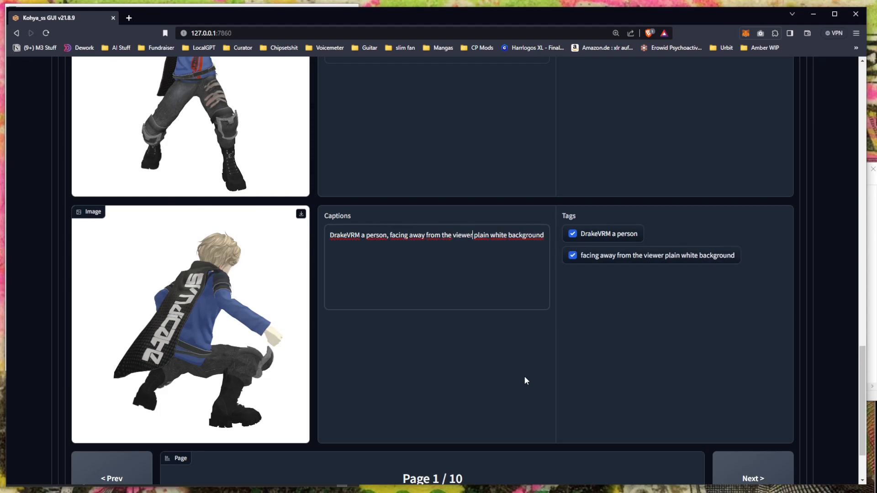
text(,)
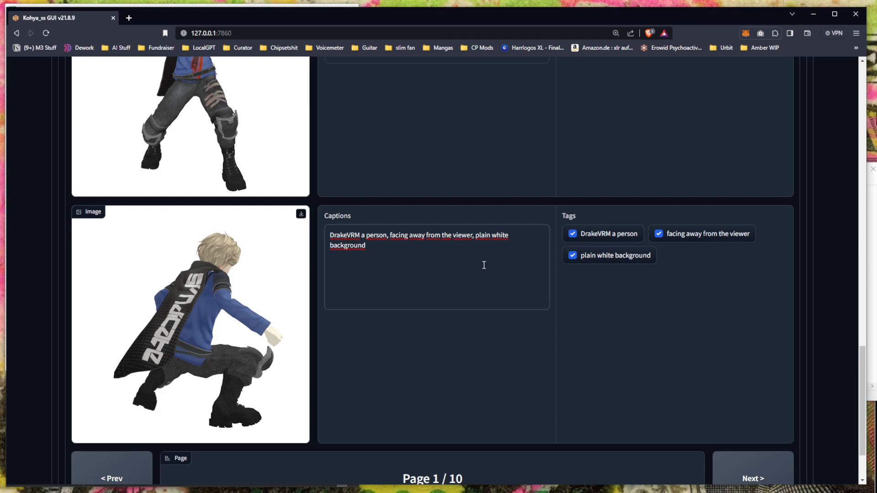
Add "squatting" to the fifth image's caption so it reads "DrakeVRM a person squatting, facing away from the viewer, plain white background"
scroll(493, 263, down, 2)
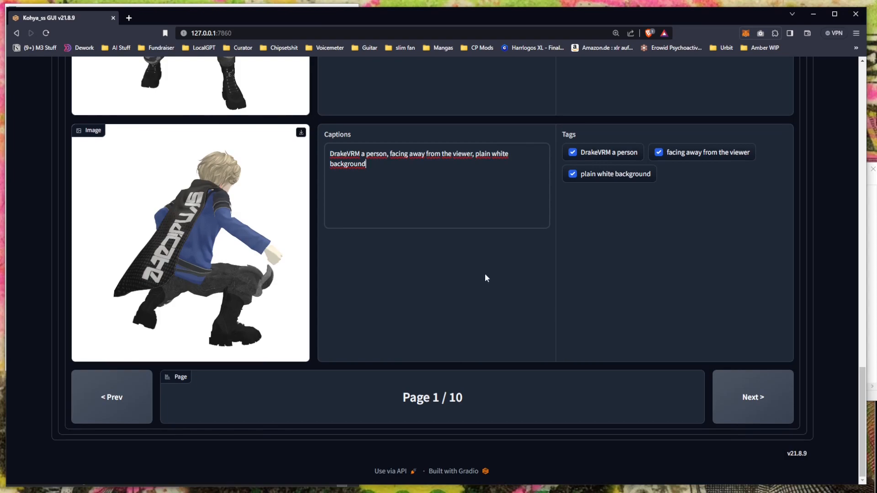
scroll(466, 289, up, 5)
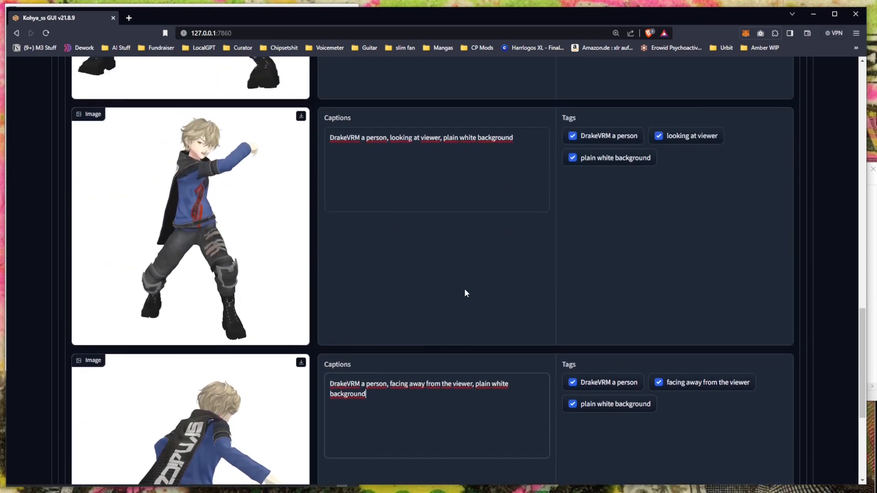
scroll(467, 287, down, 3)
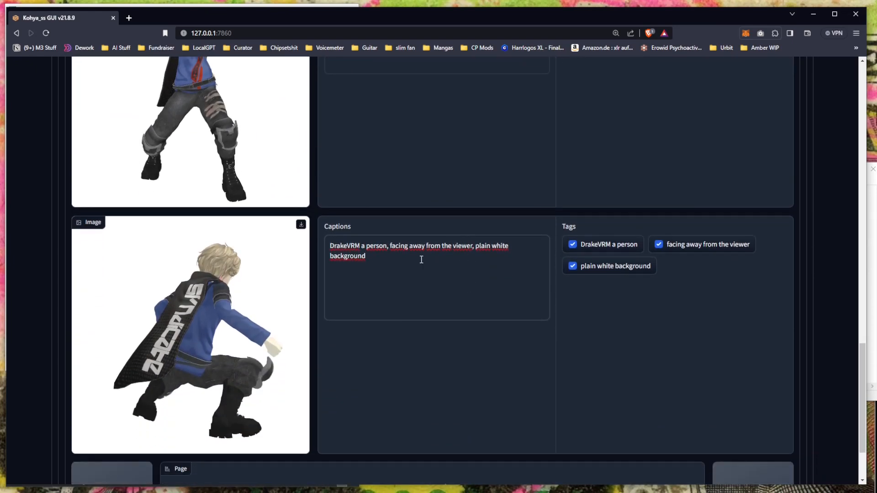
click(388, 247)
text(squat)
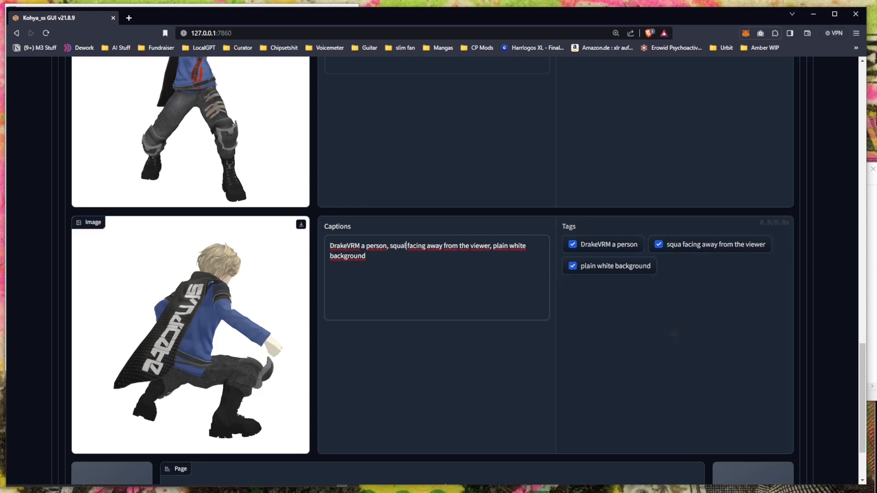
text(ting)
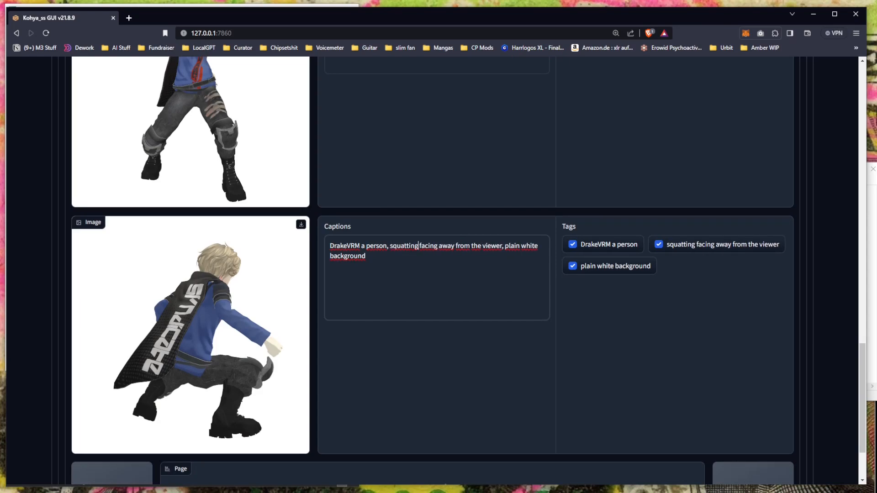
text(,)
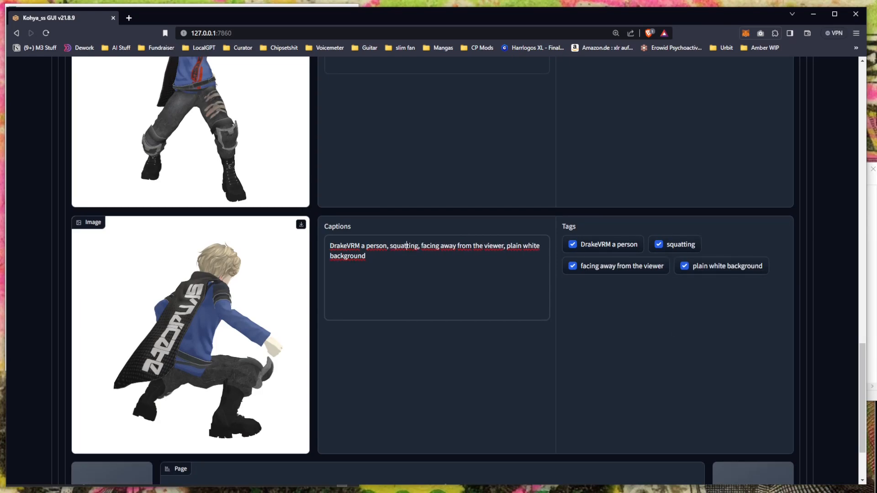
key(BackSpace)
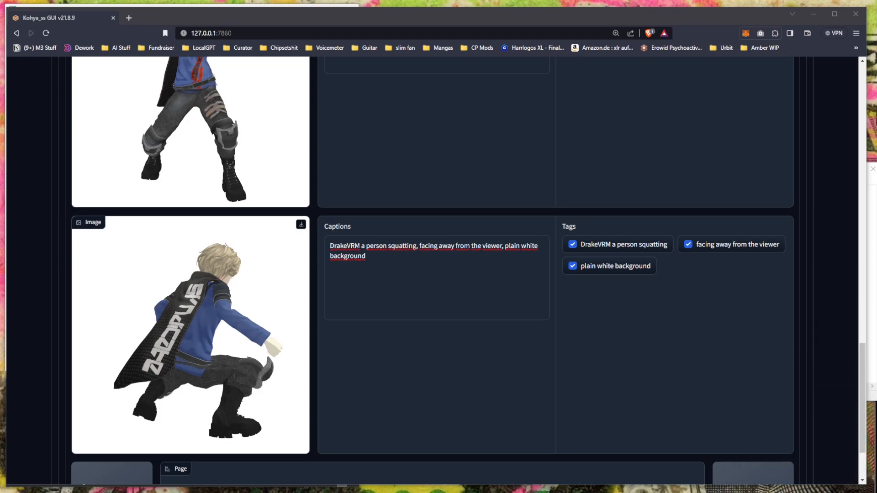
Review the captions of the last images on page 1 against their pictures
scroll(455, 296, up, 3)
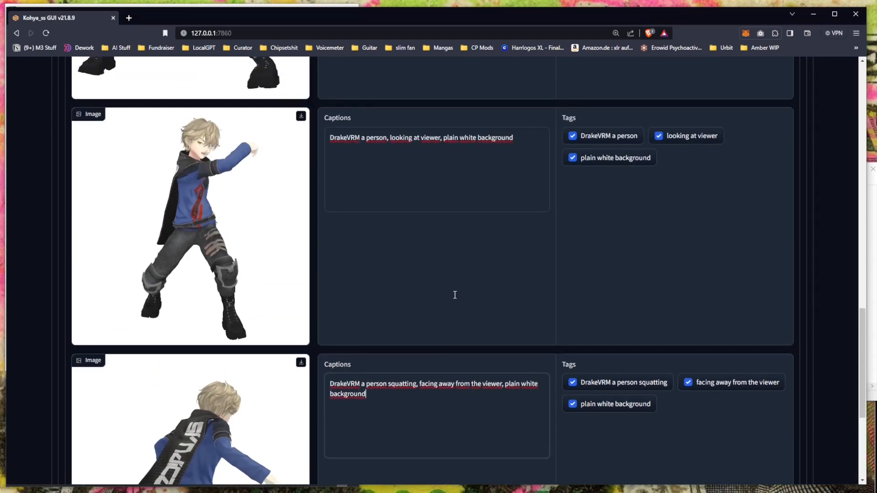
scroll(455, 297, down, 2)
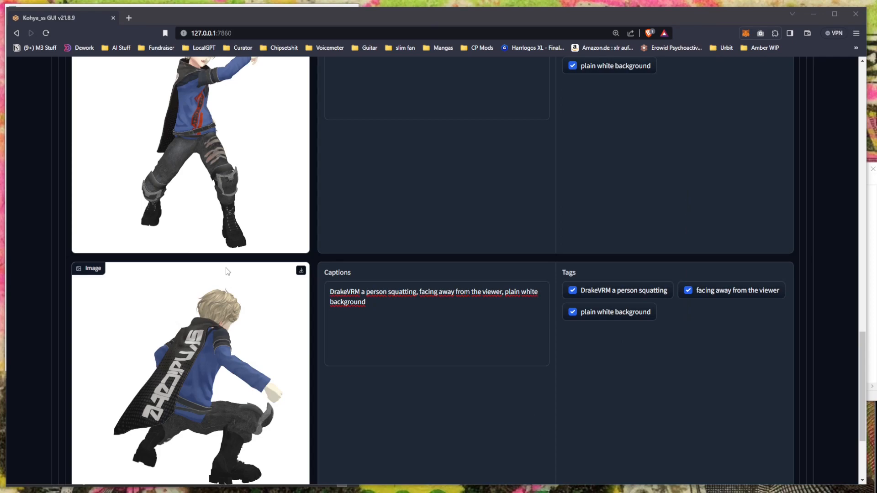
scroll(228, 277, down, 3)
scroll(470, 353, up, 4)
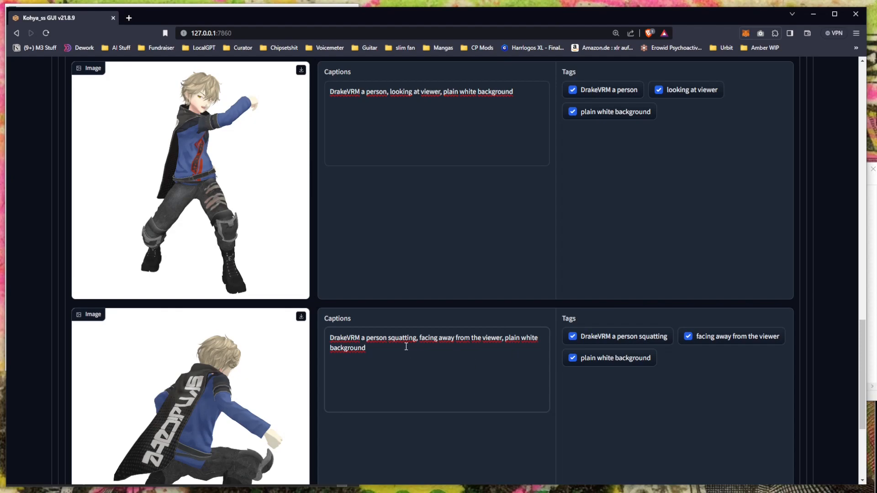
scroll(416, 210, up, 3)
scroll(417, 208, up, 8)
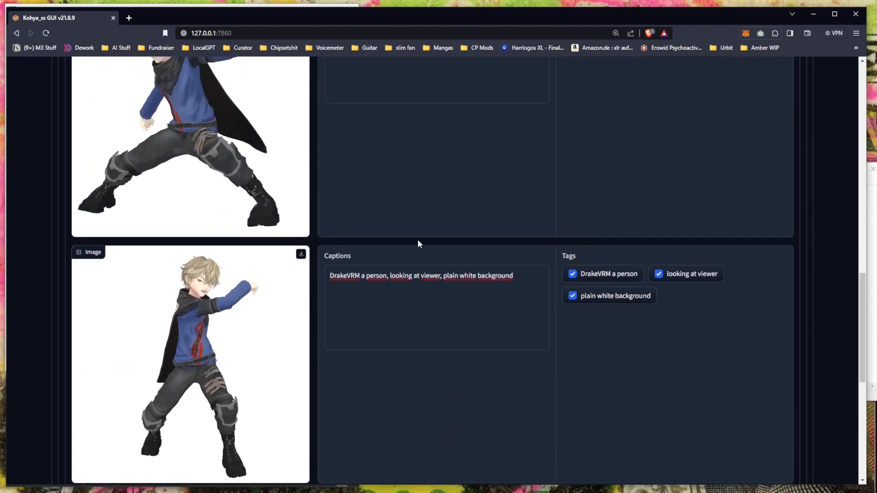
scroll(415, 267, down, 6)
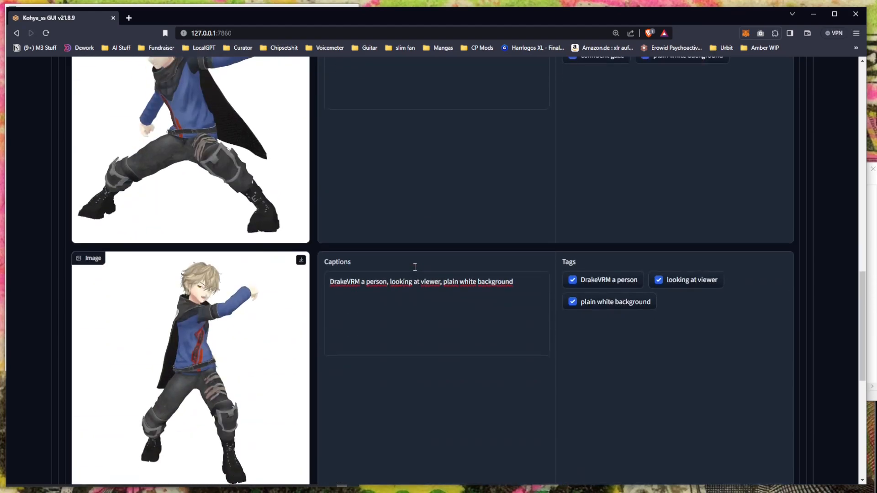
scroll(411, 294, down, 2)
scroll(422, 297, down, 6)
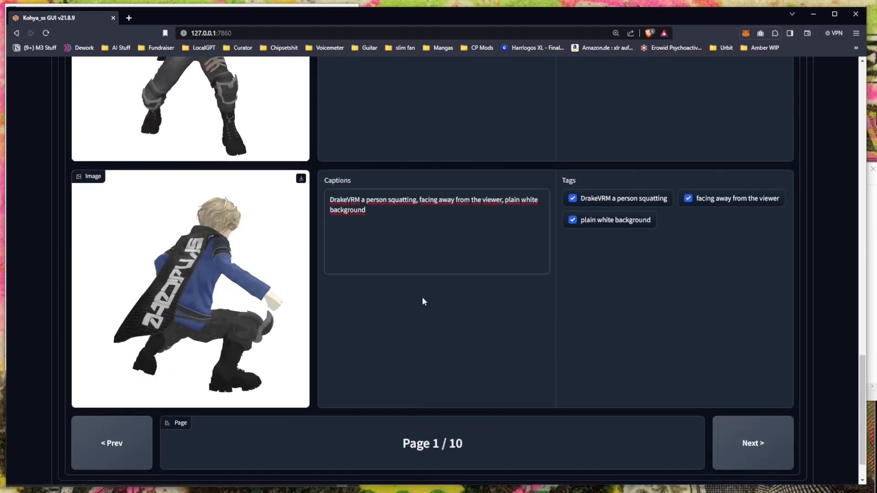
Go to page 2 and replace "a man in a blue shirt and black pants" in the first image's caption with "in comba"
click(758, 399)
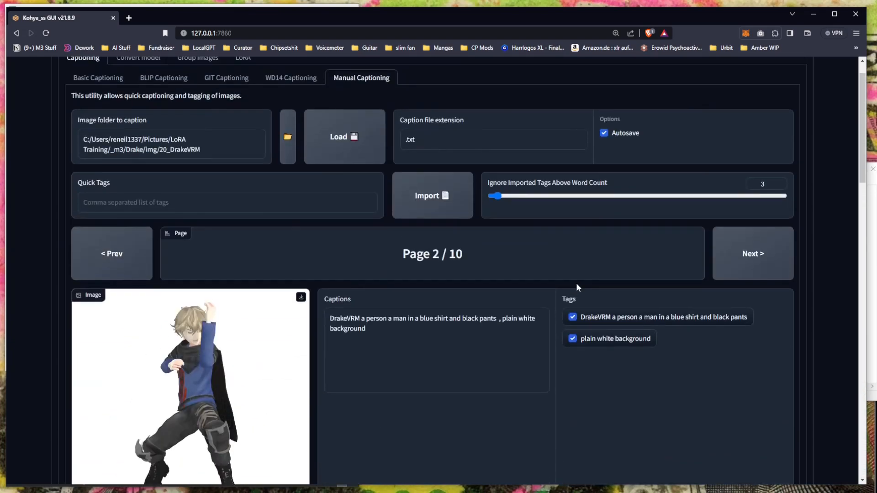
scroll(470, 270, down, 3)
drag(388, 215, 496, 216)
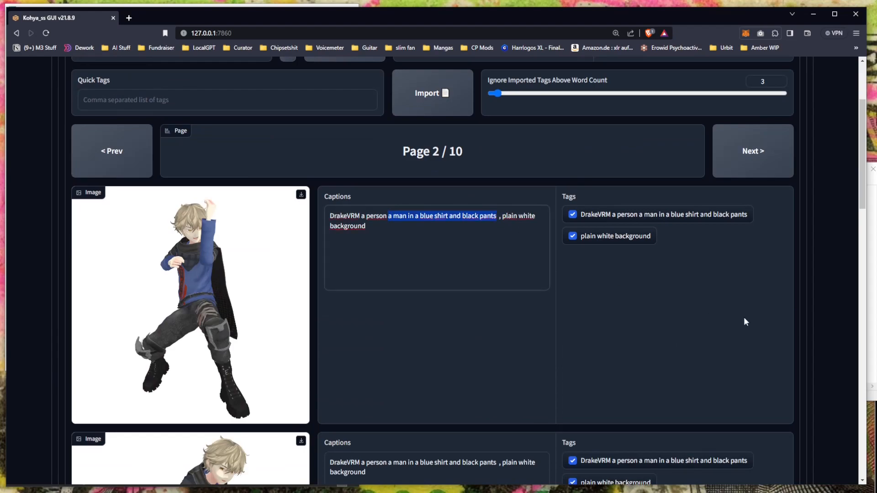
text(in comba)
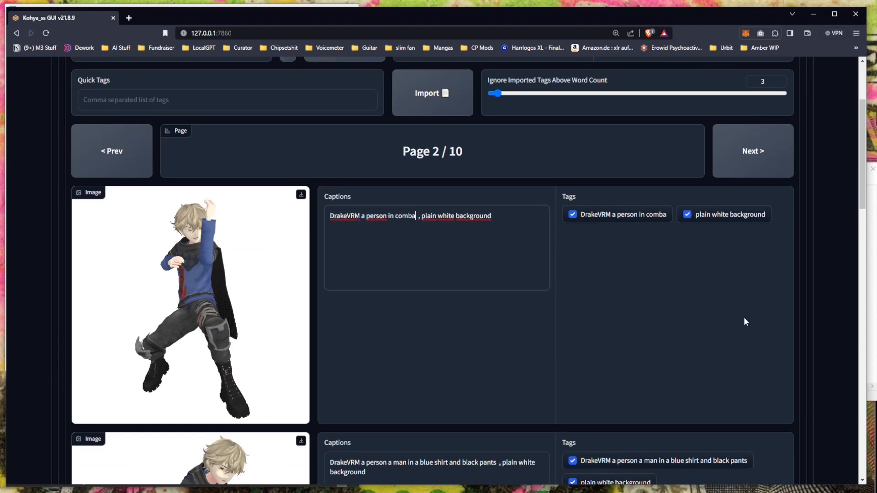